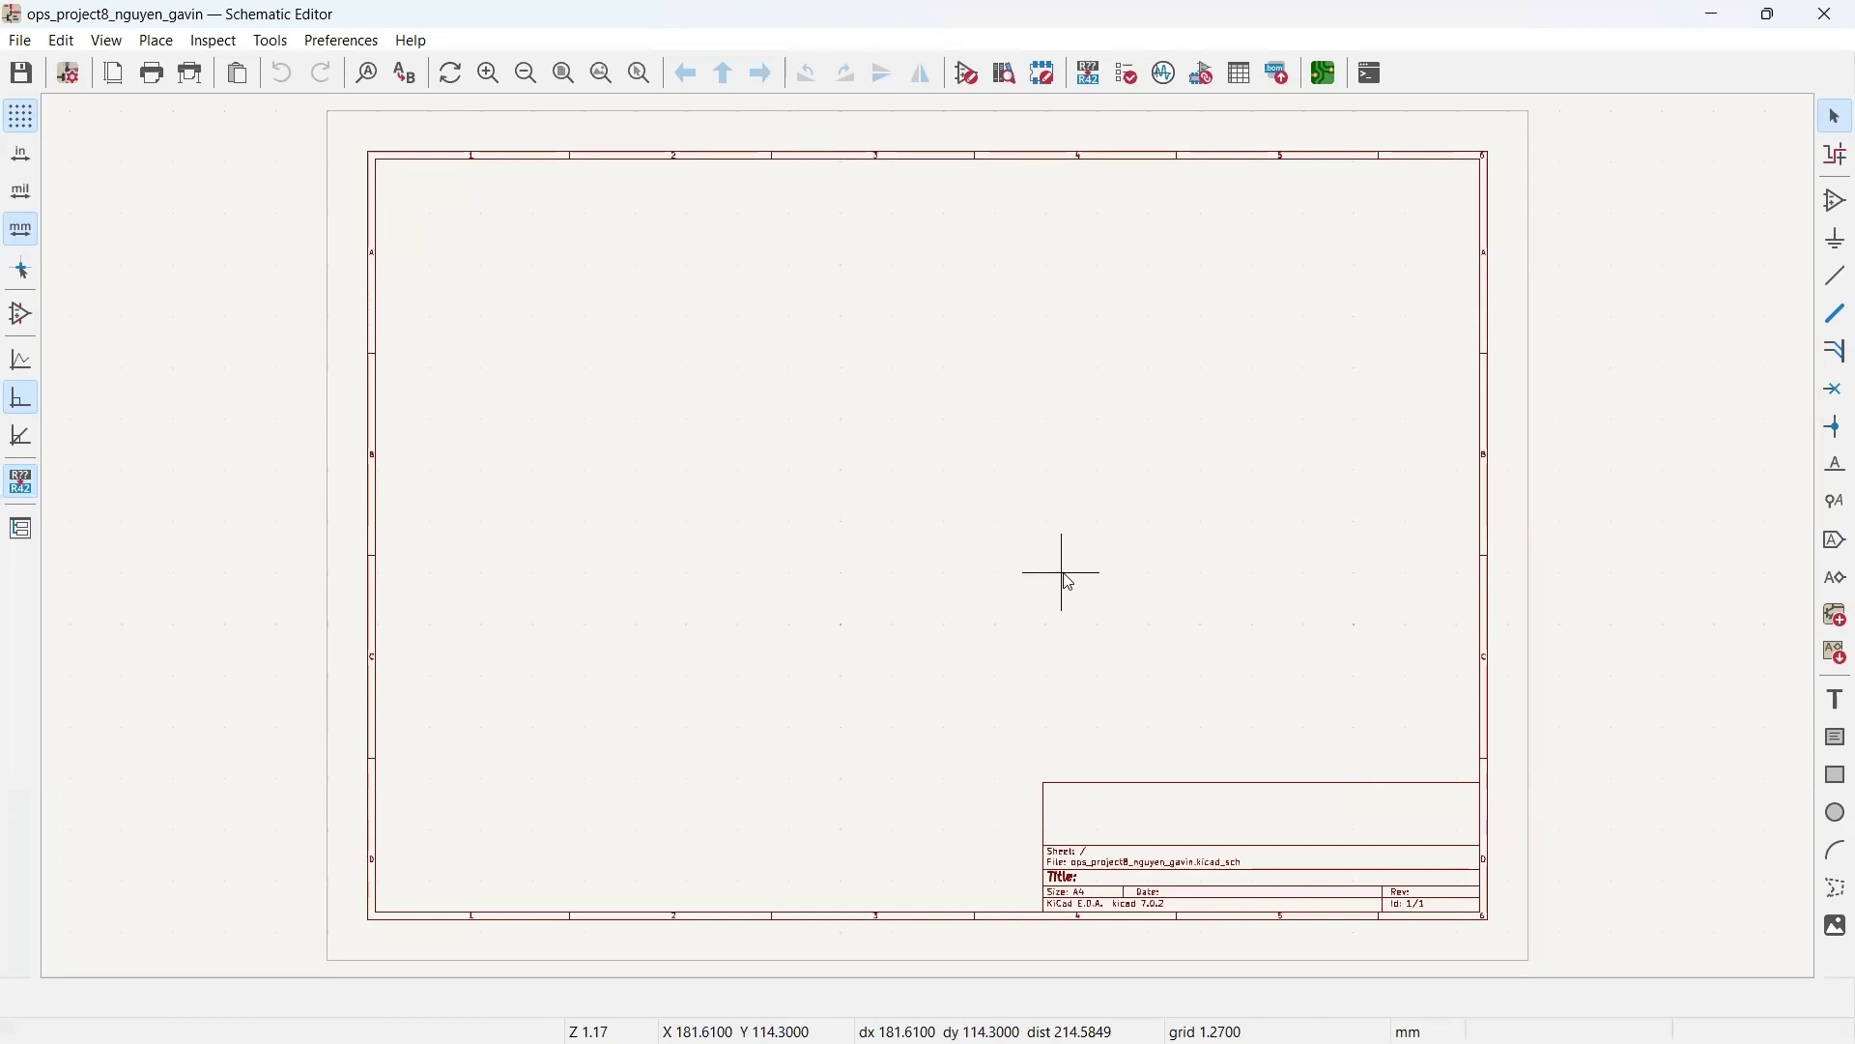
# Step: Place an Earth power symbol near the centre of the blank schematic sheet
pyautogui.press('p')
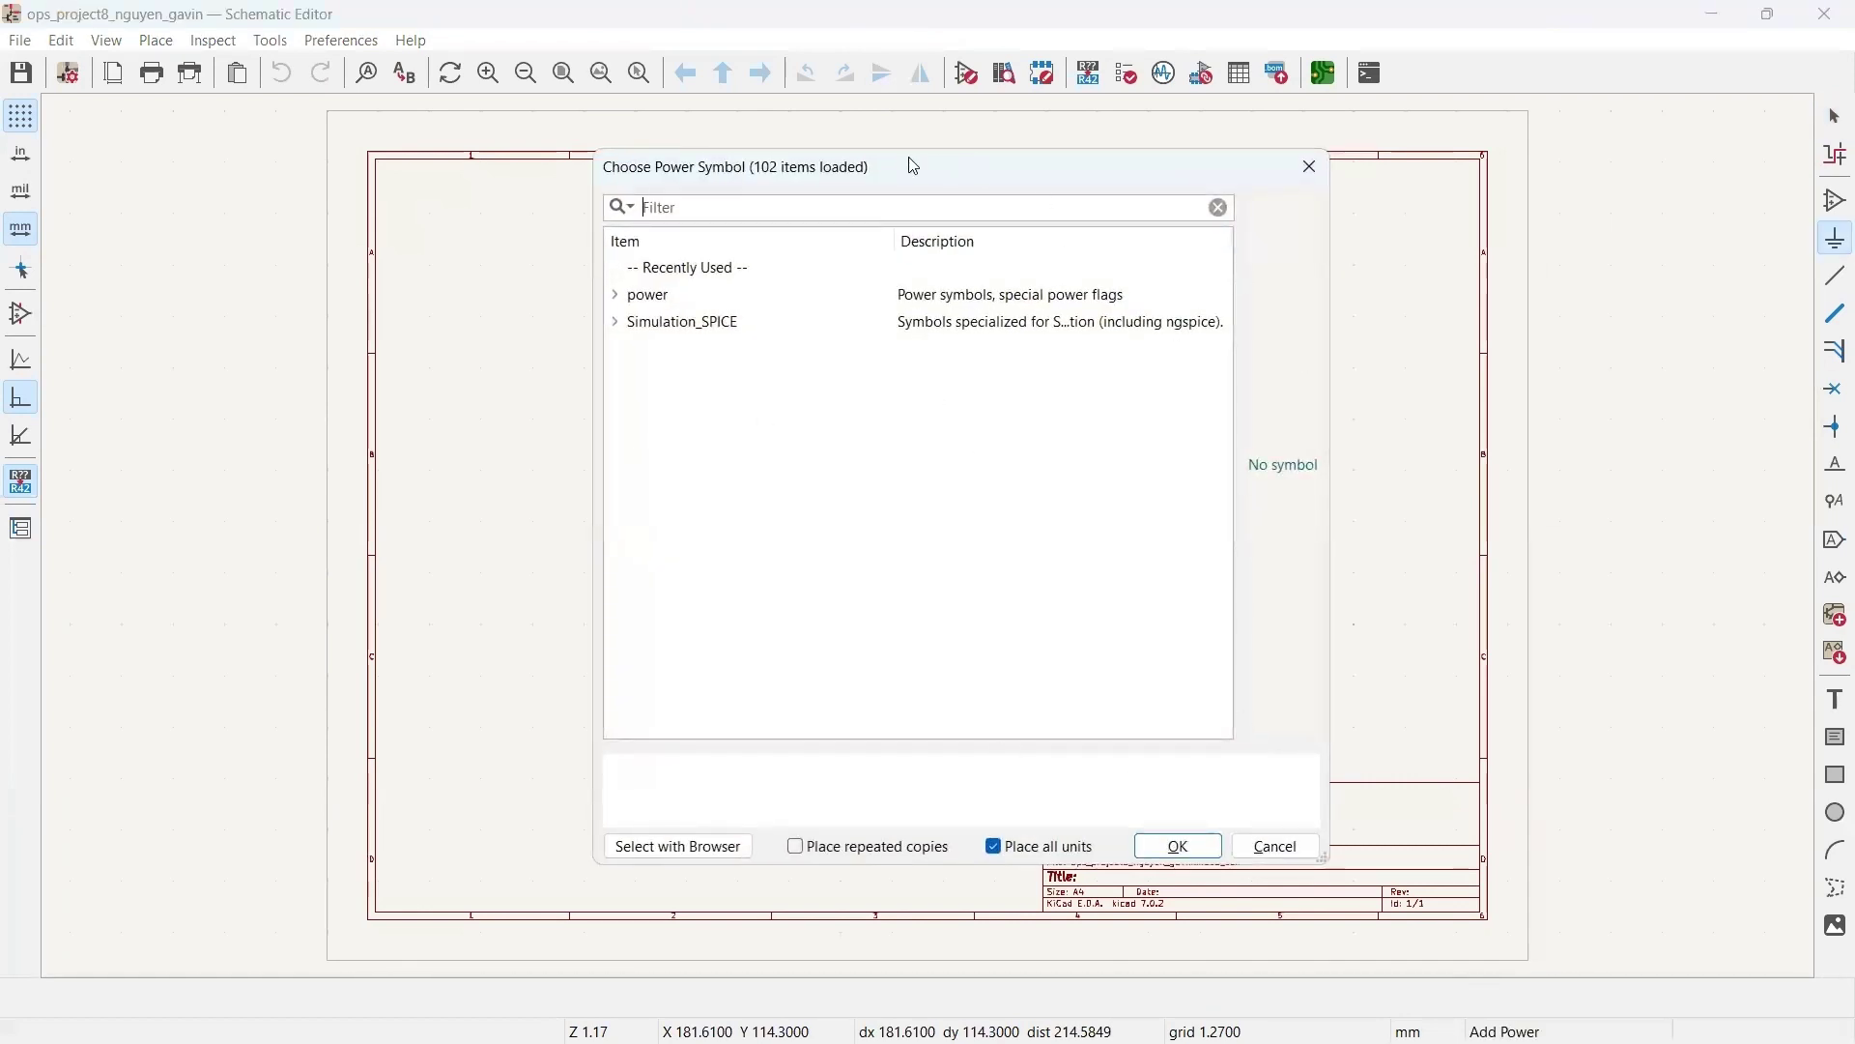
pyautogui.moveTo(887, 172); pyautogui.dragTo(820, 165)
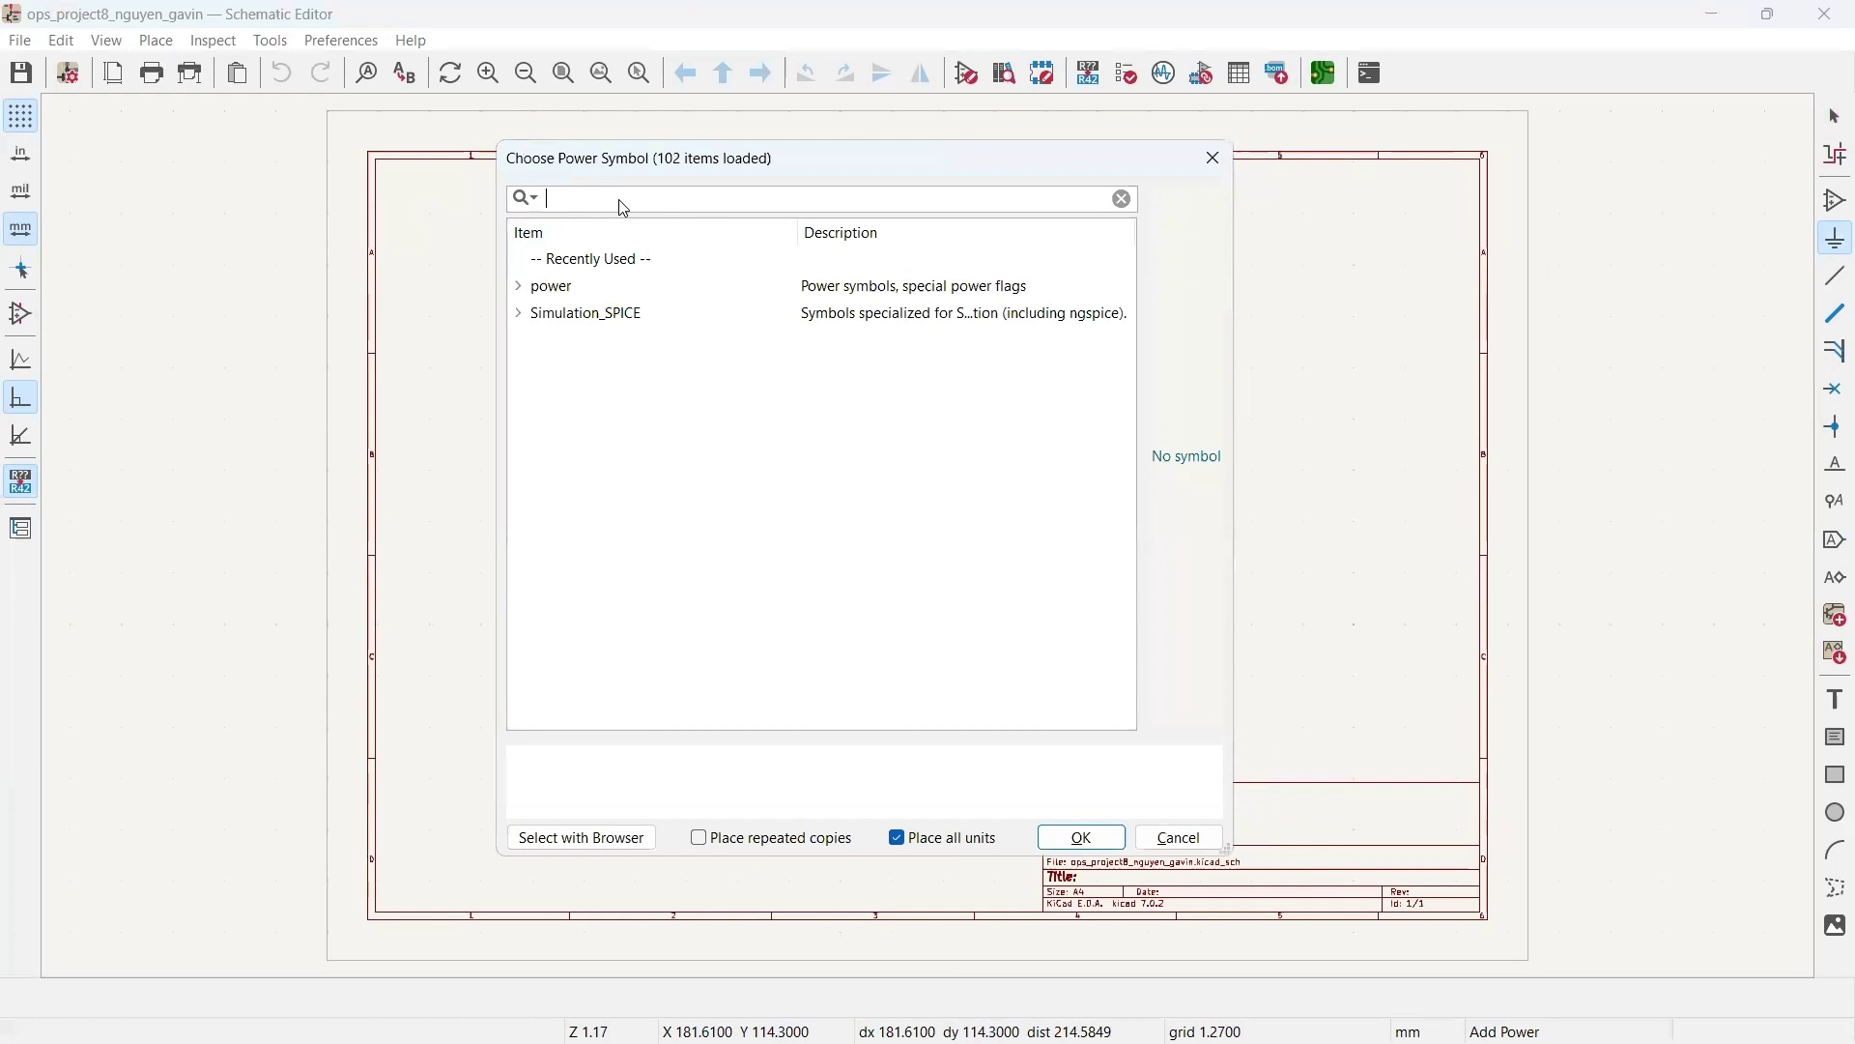
pyautogui.write('earth')
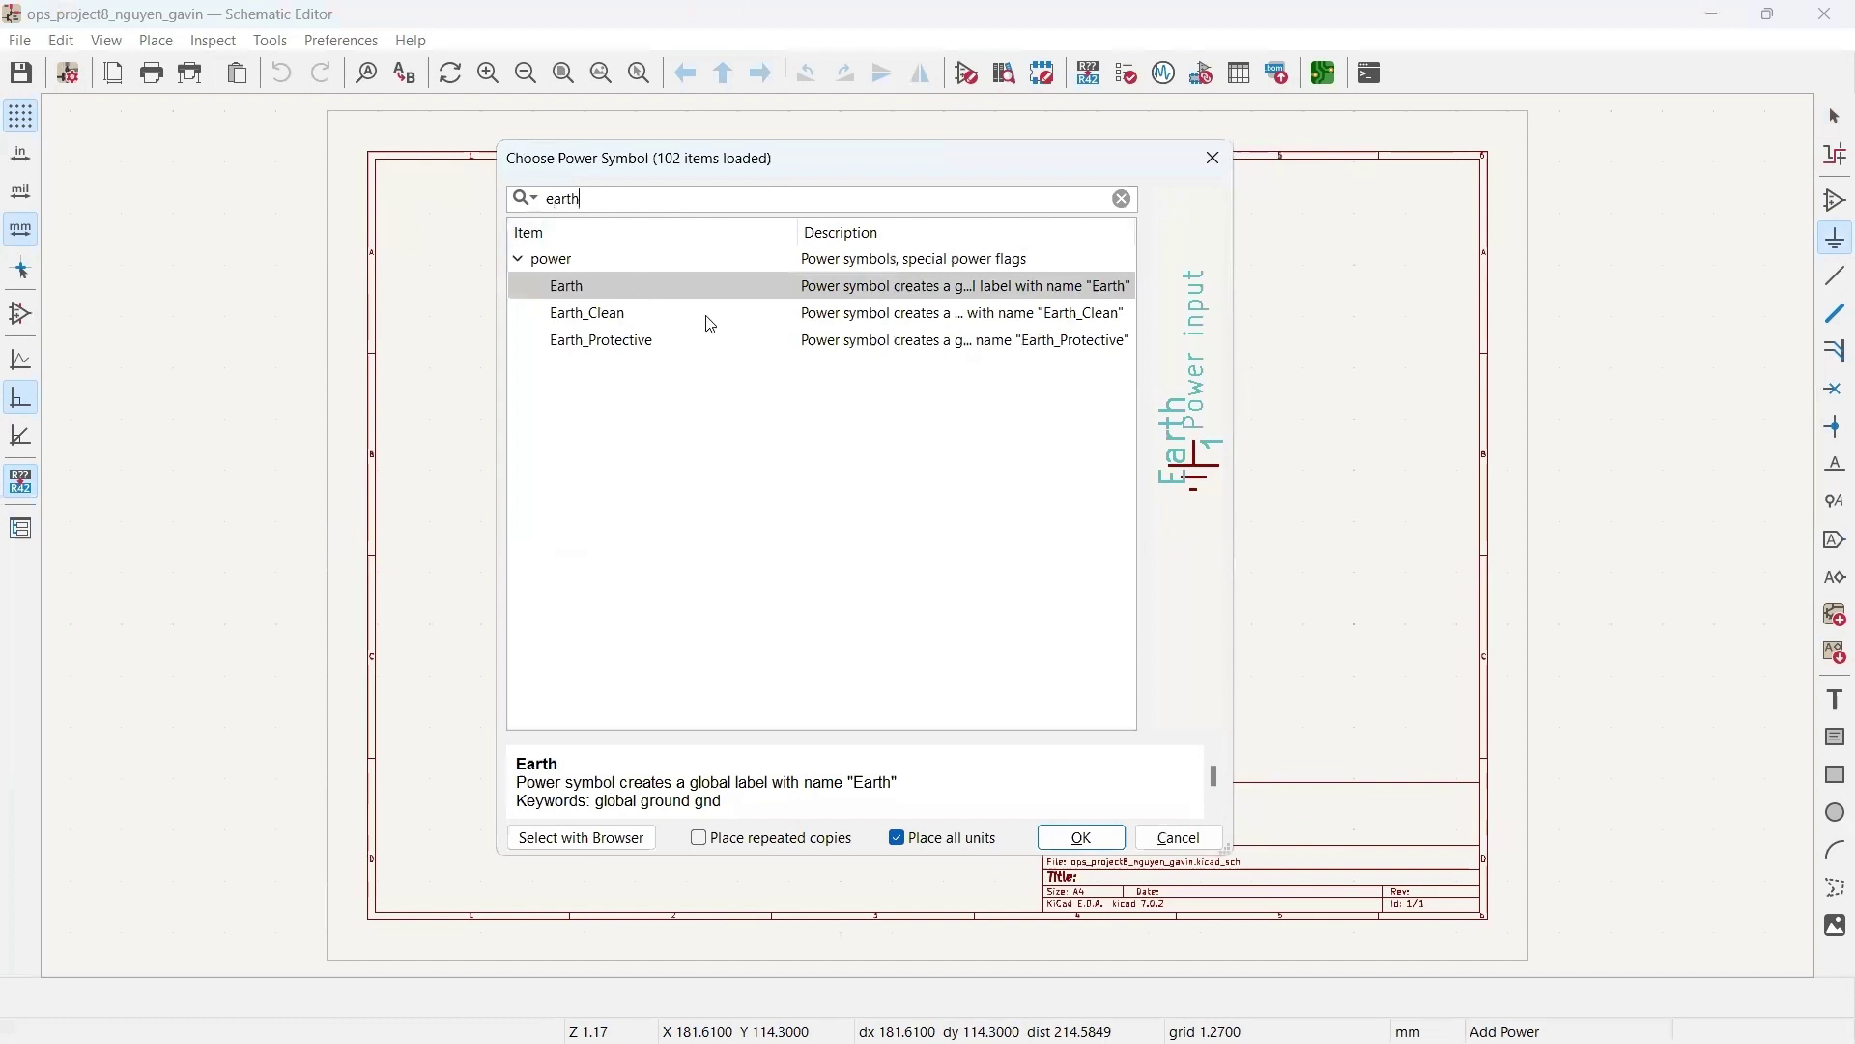
pyautogui.click(646, 294)
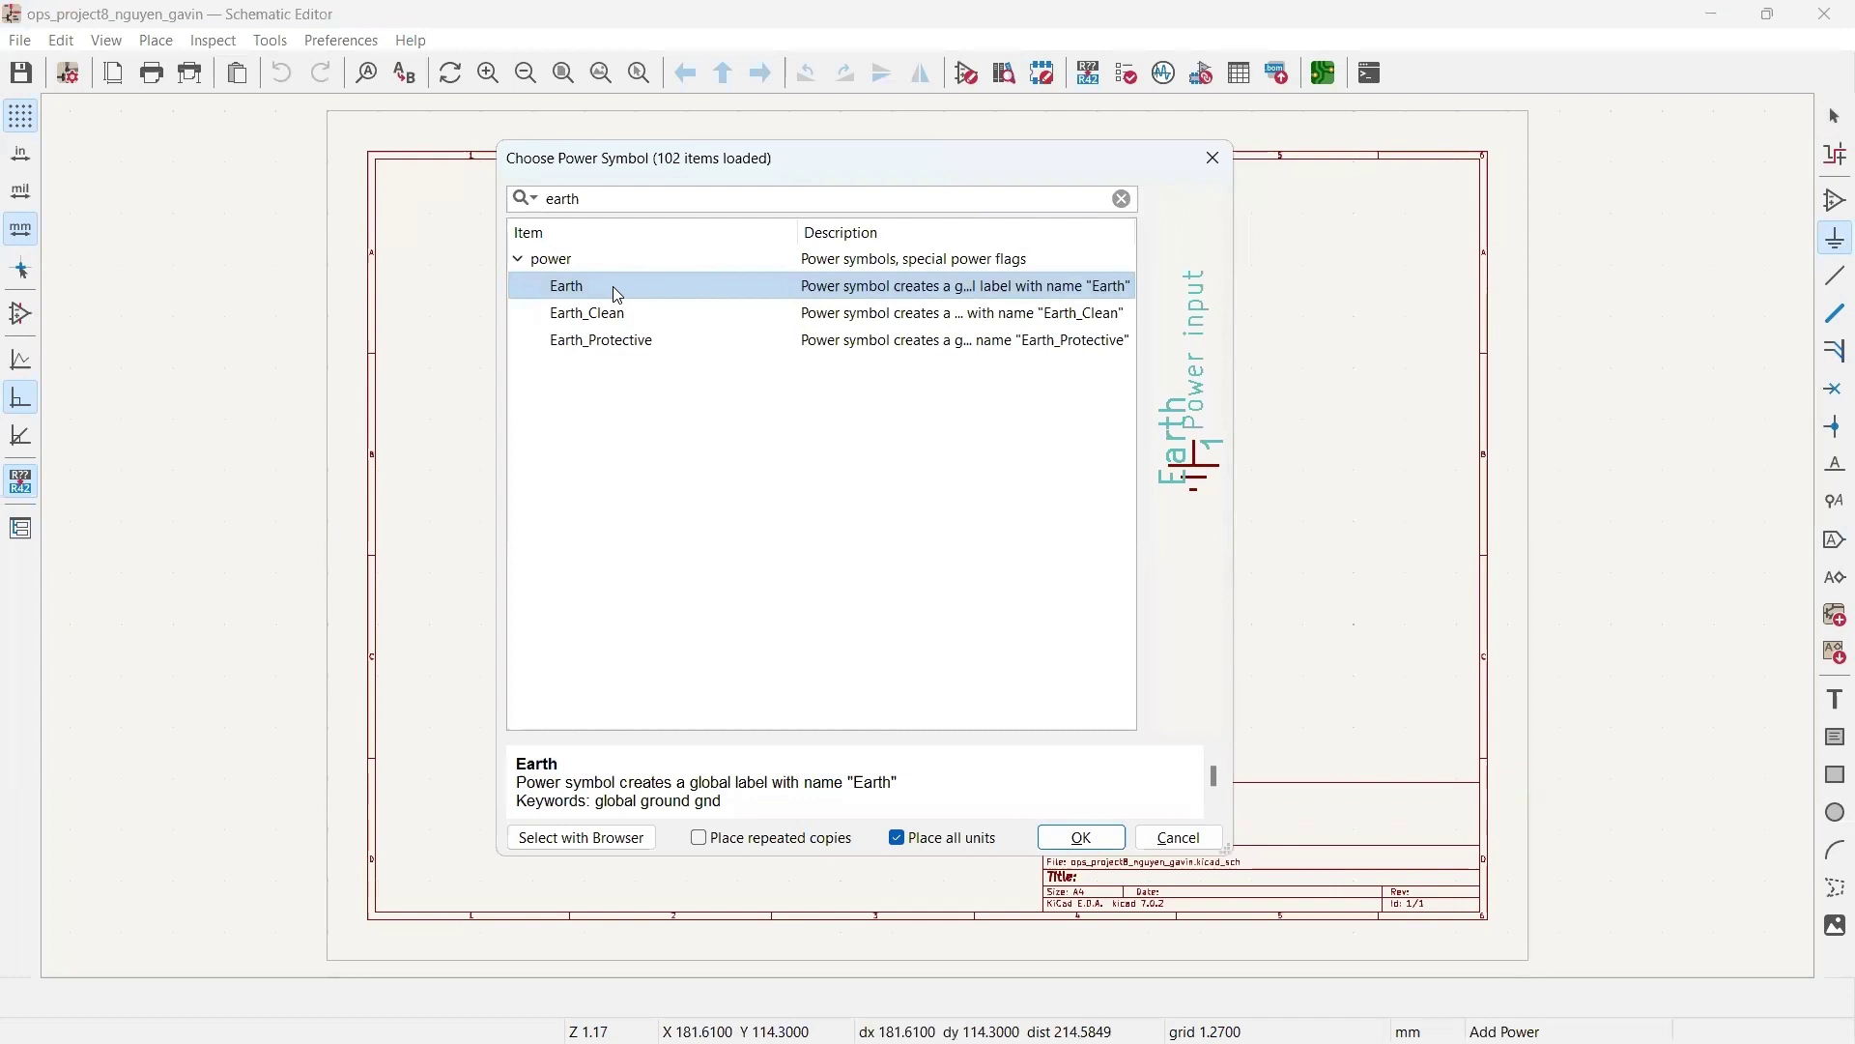
pyautogui.click(1084, 837)
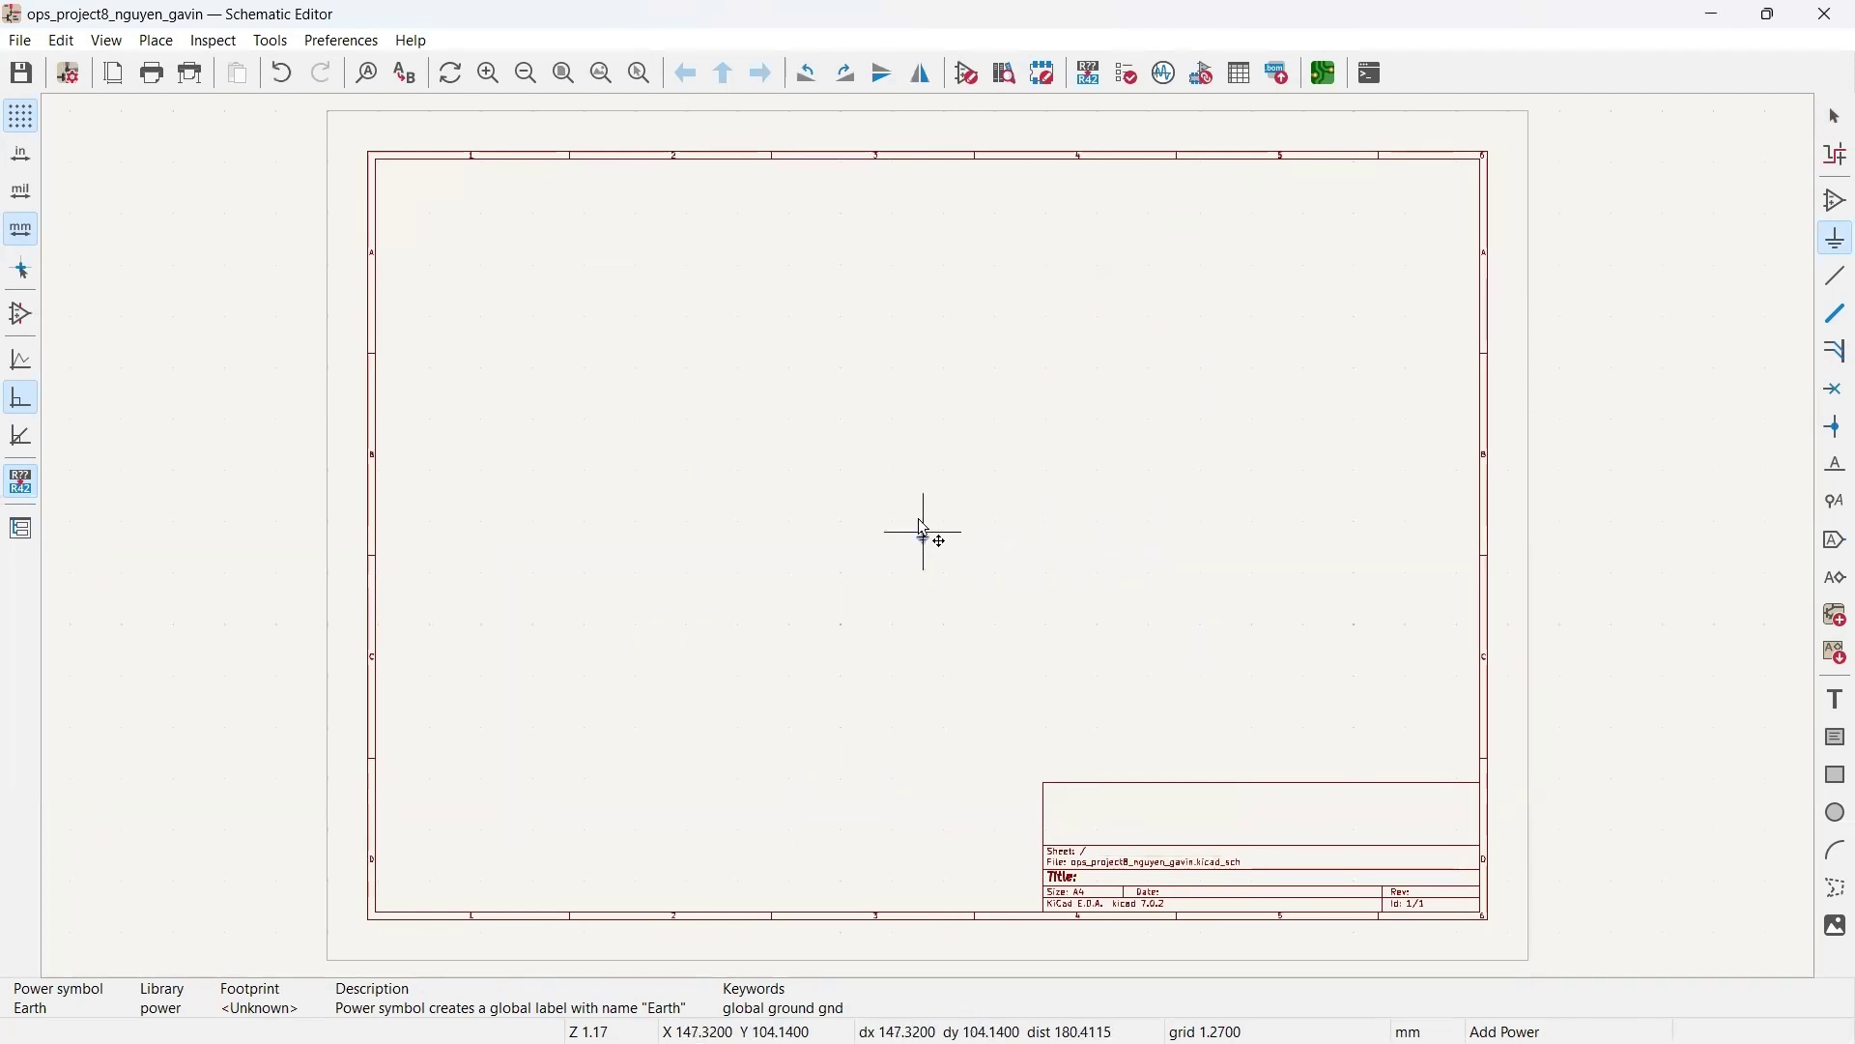
pyautogui.scroll(5, 925, 551)
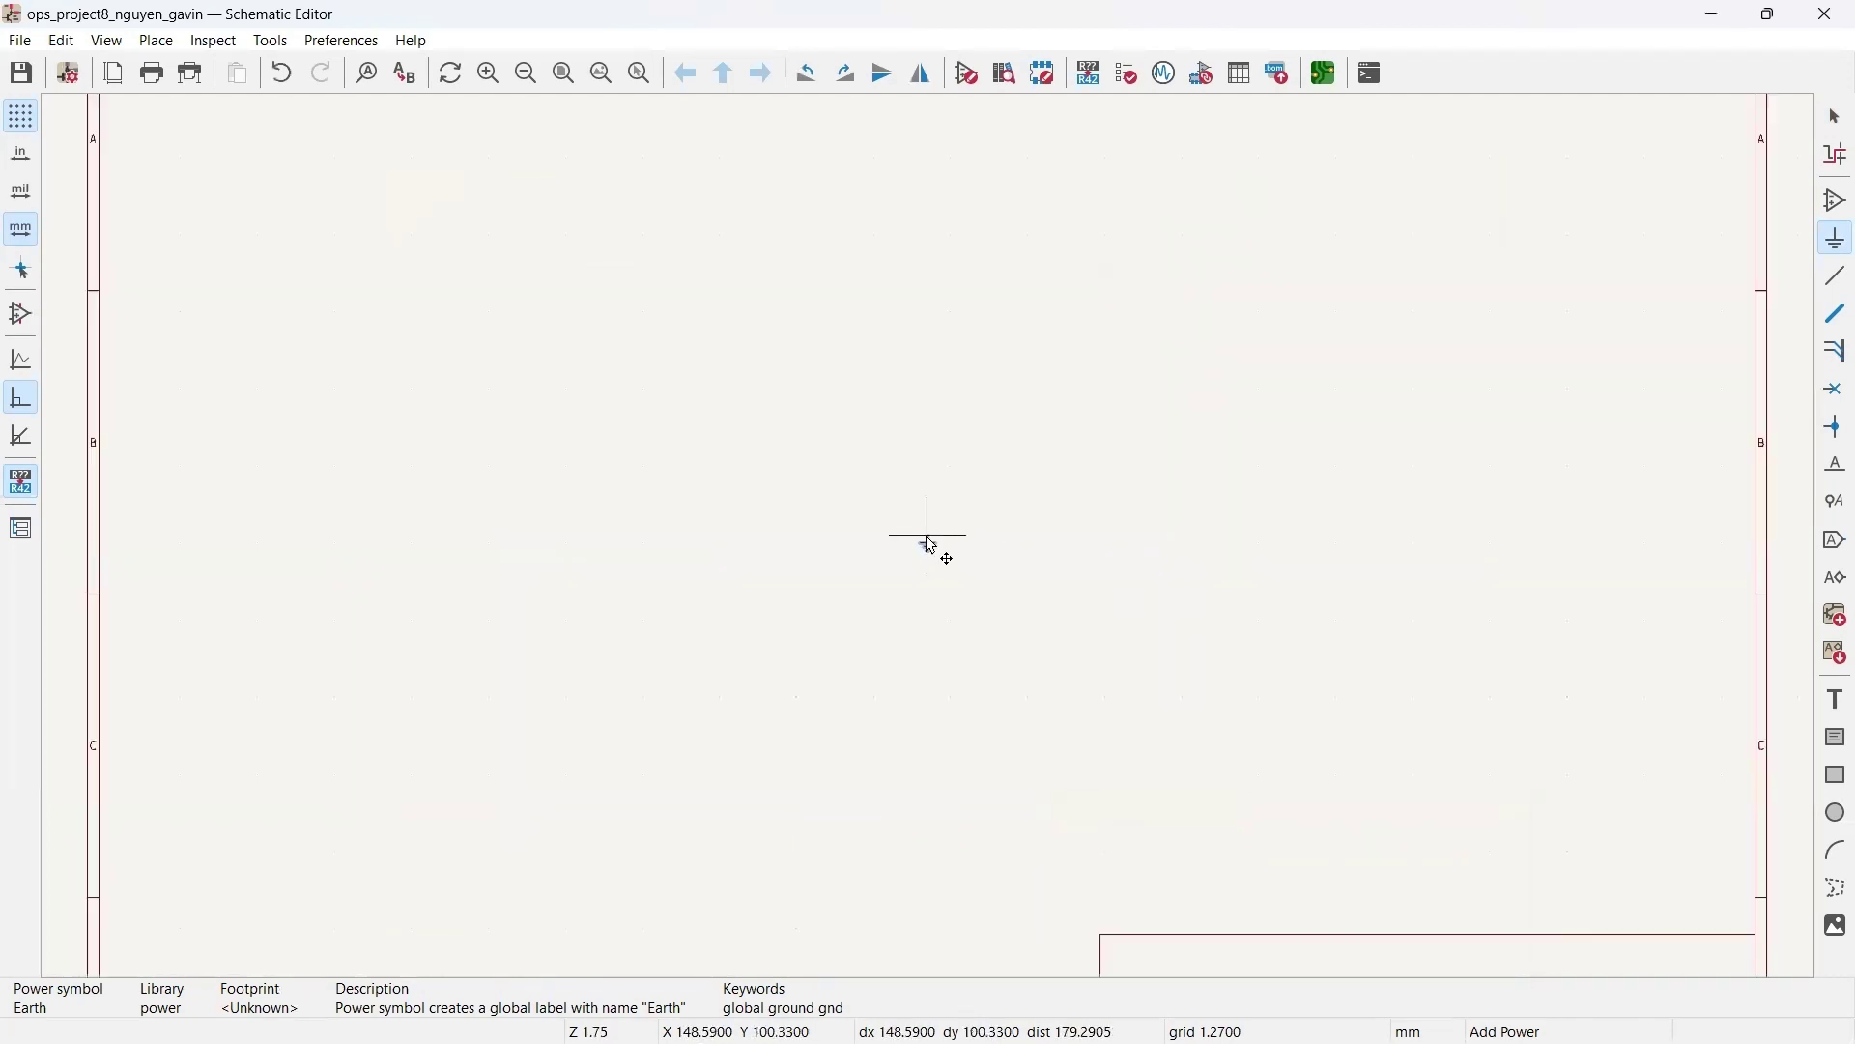
pyautogui.click(946, 604)
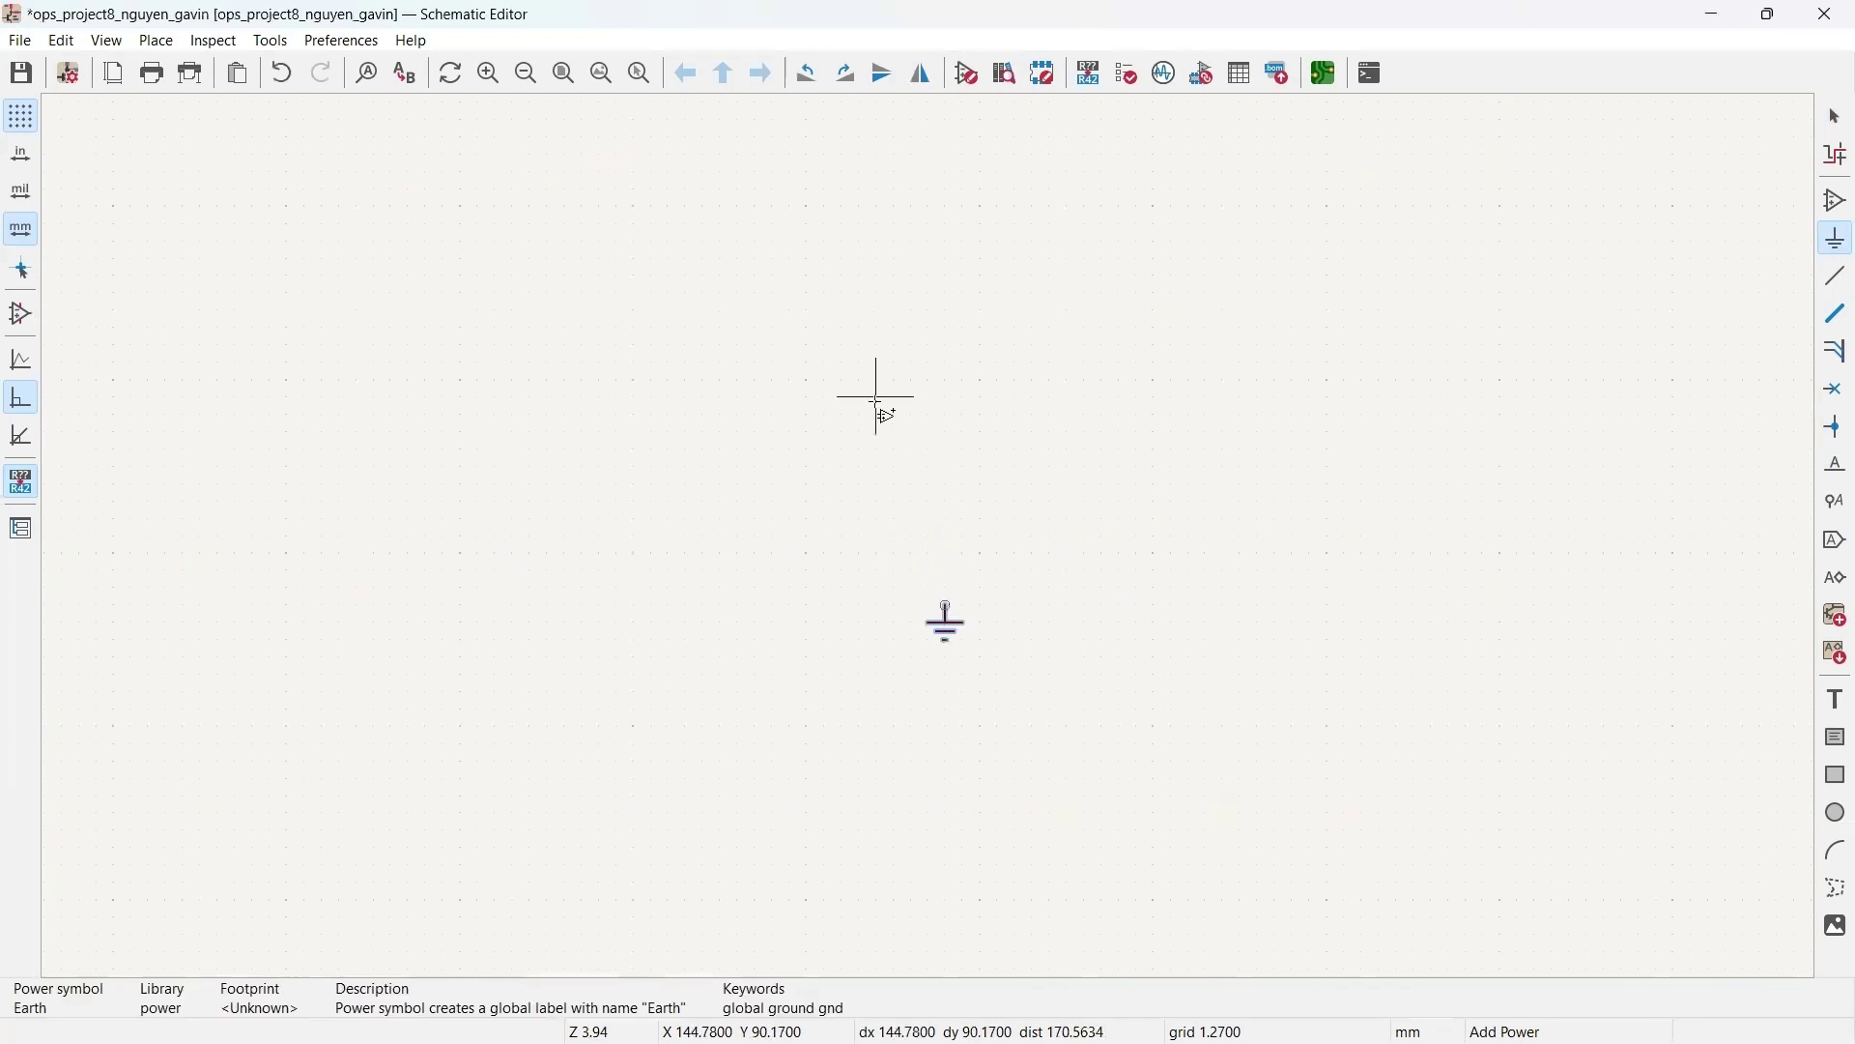
pyautogui.click(532, 83)
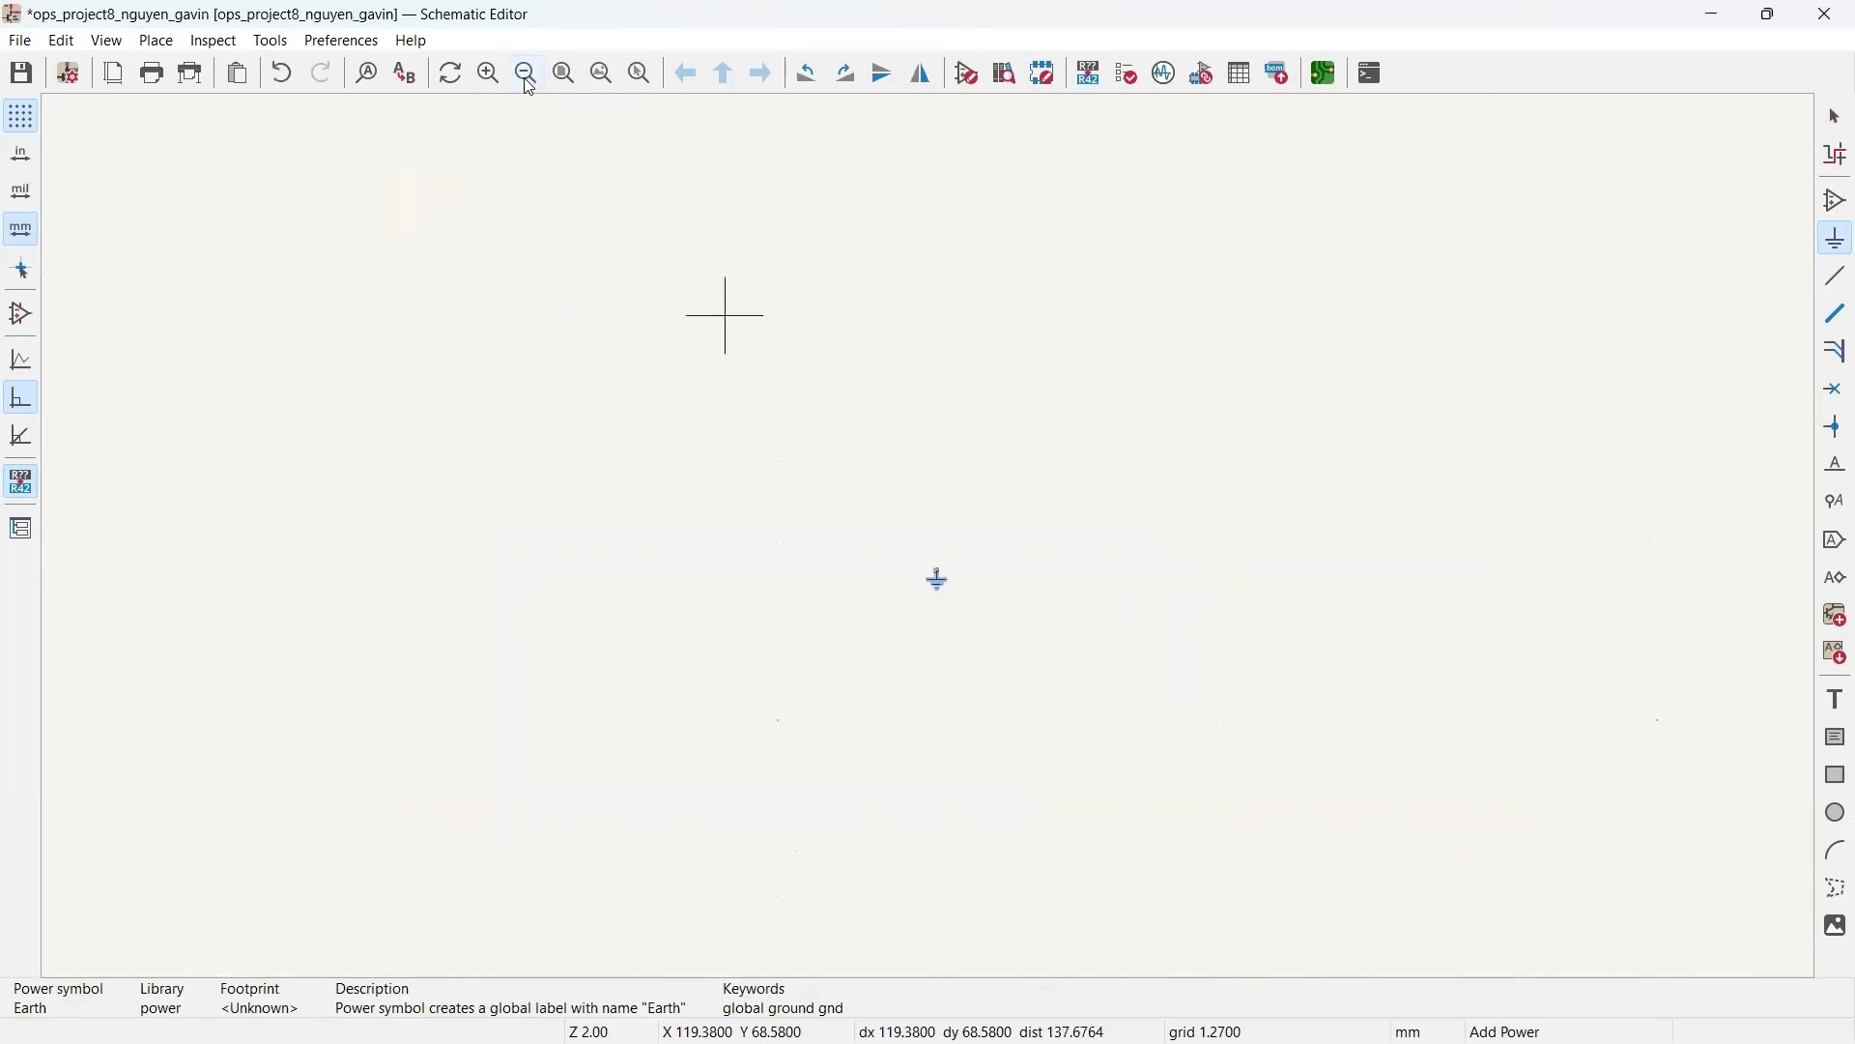
pyautogui.click(527, 75)
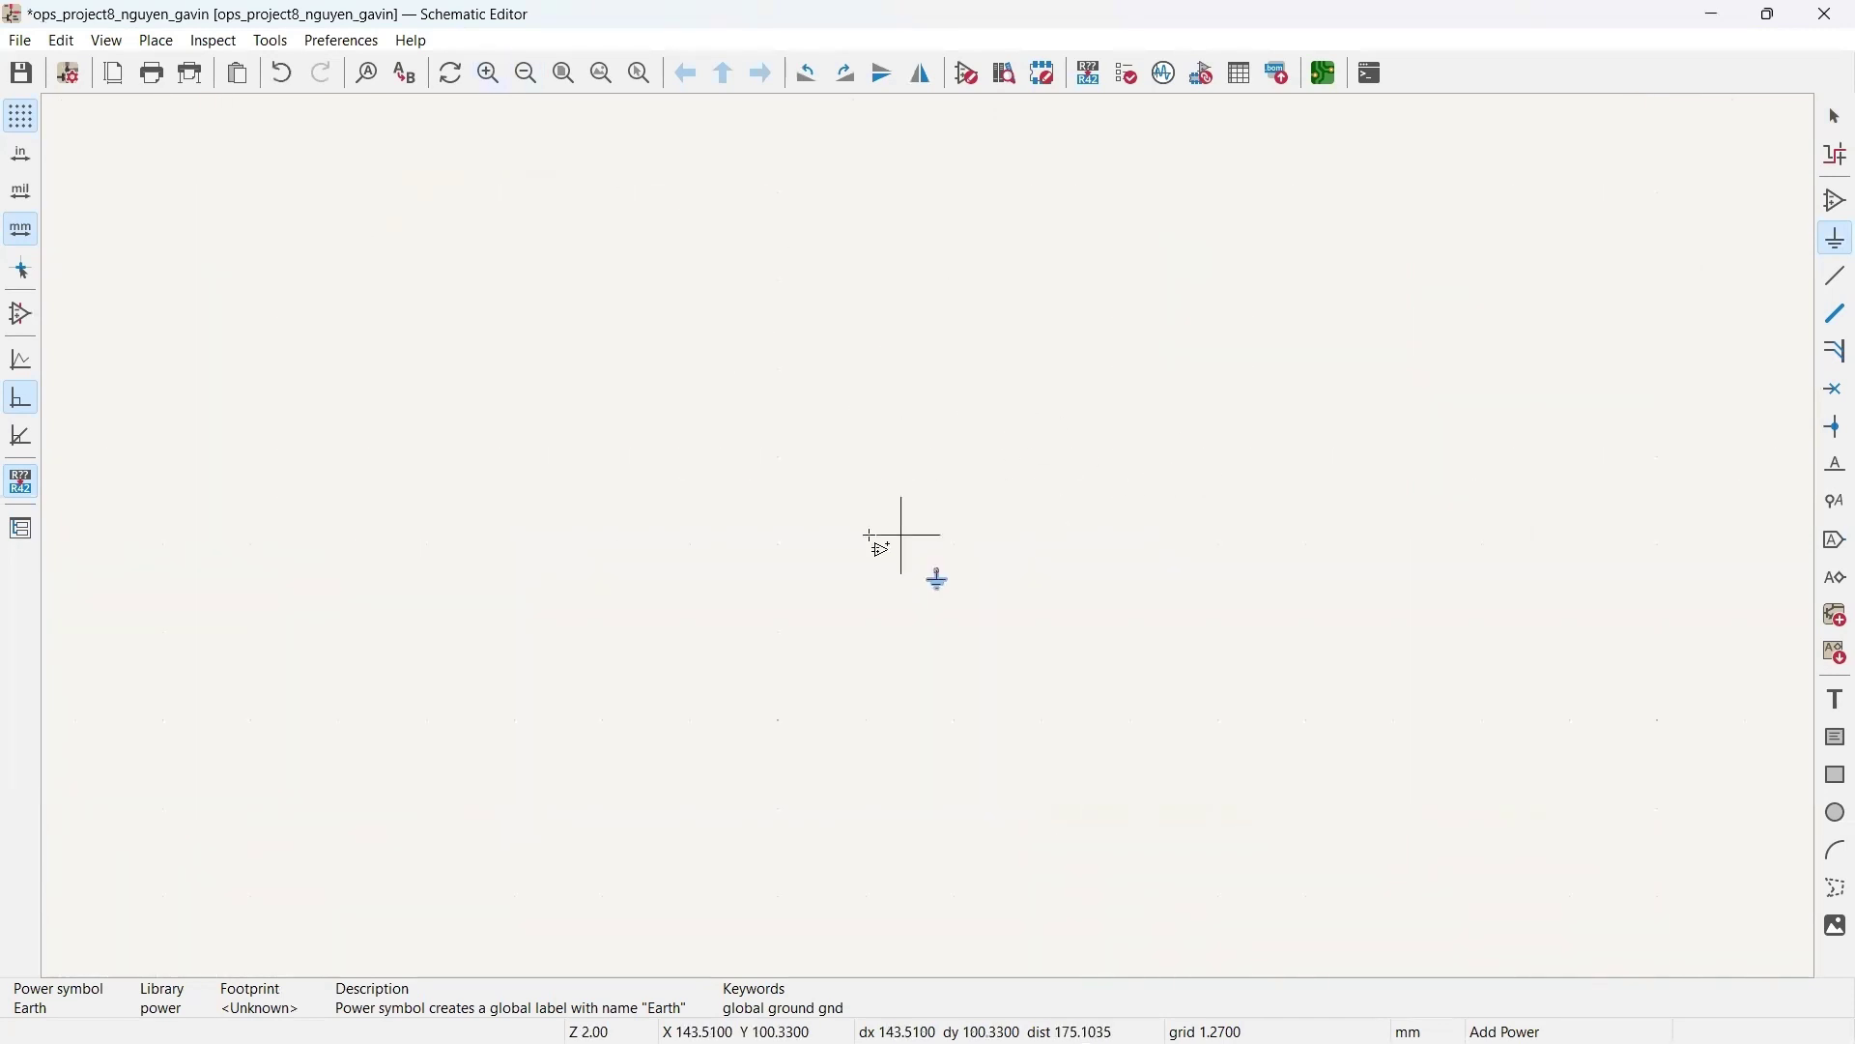
pyautogui.click(905, 462)
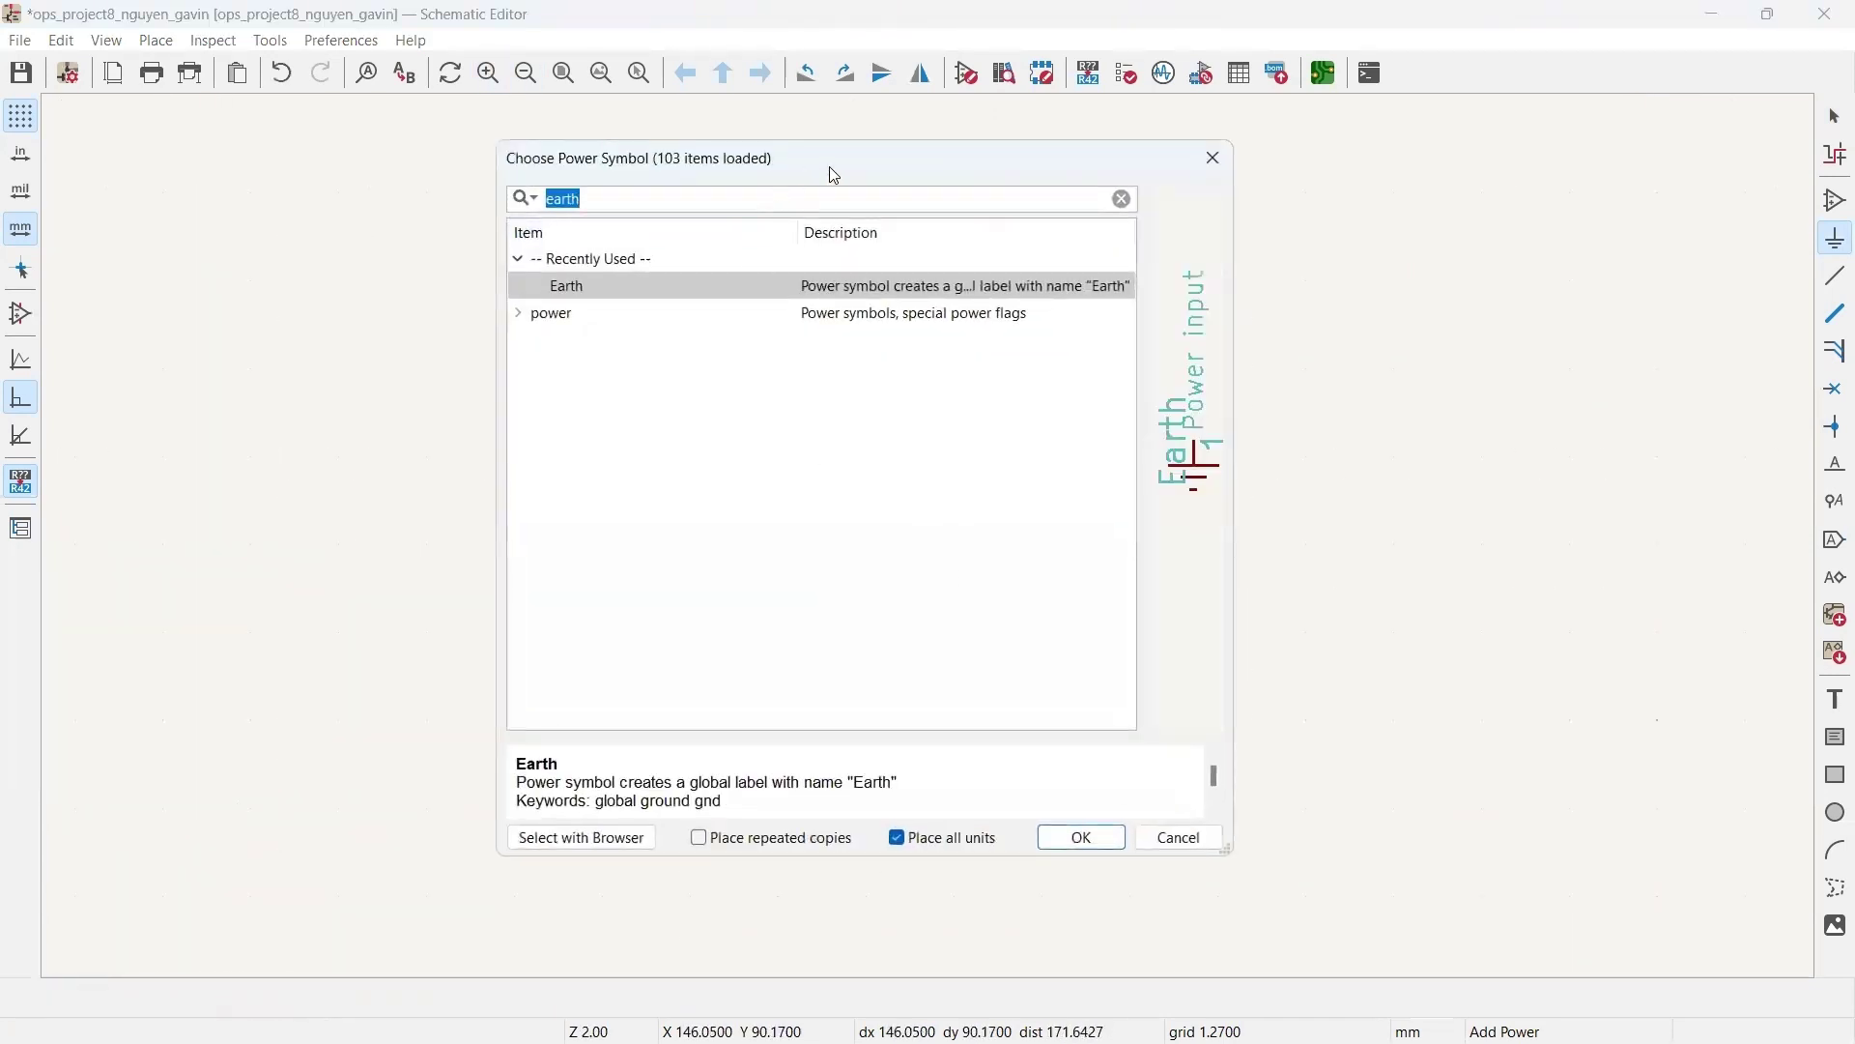
pyautogui.press('Return')
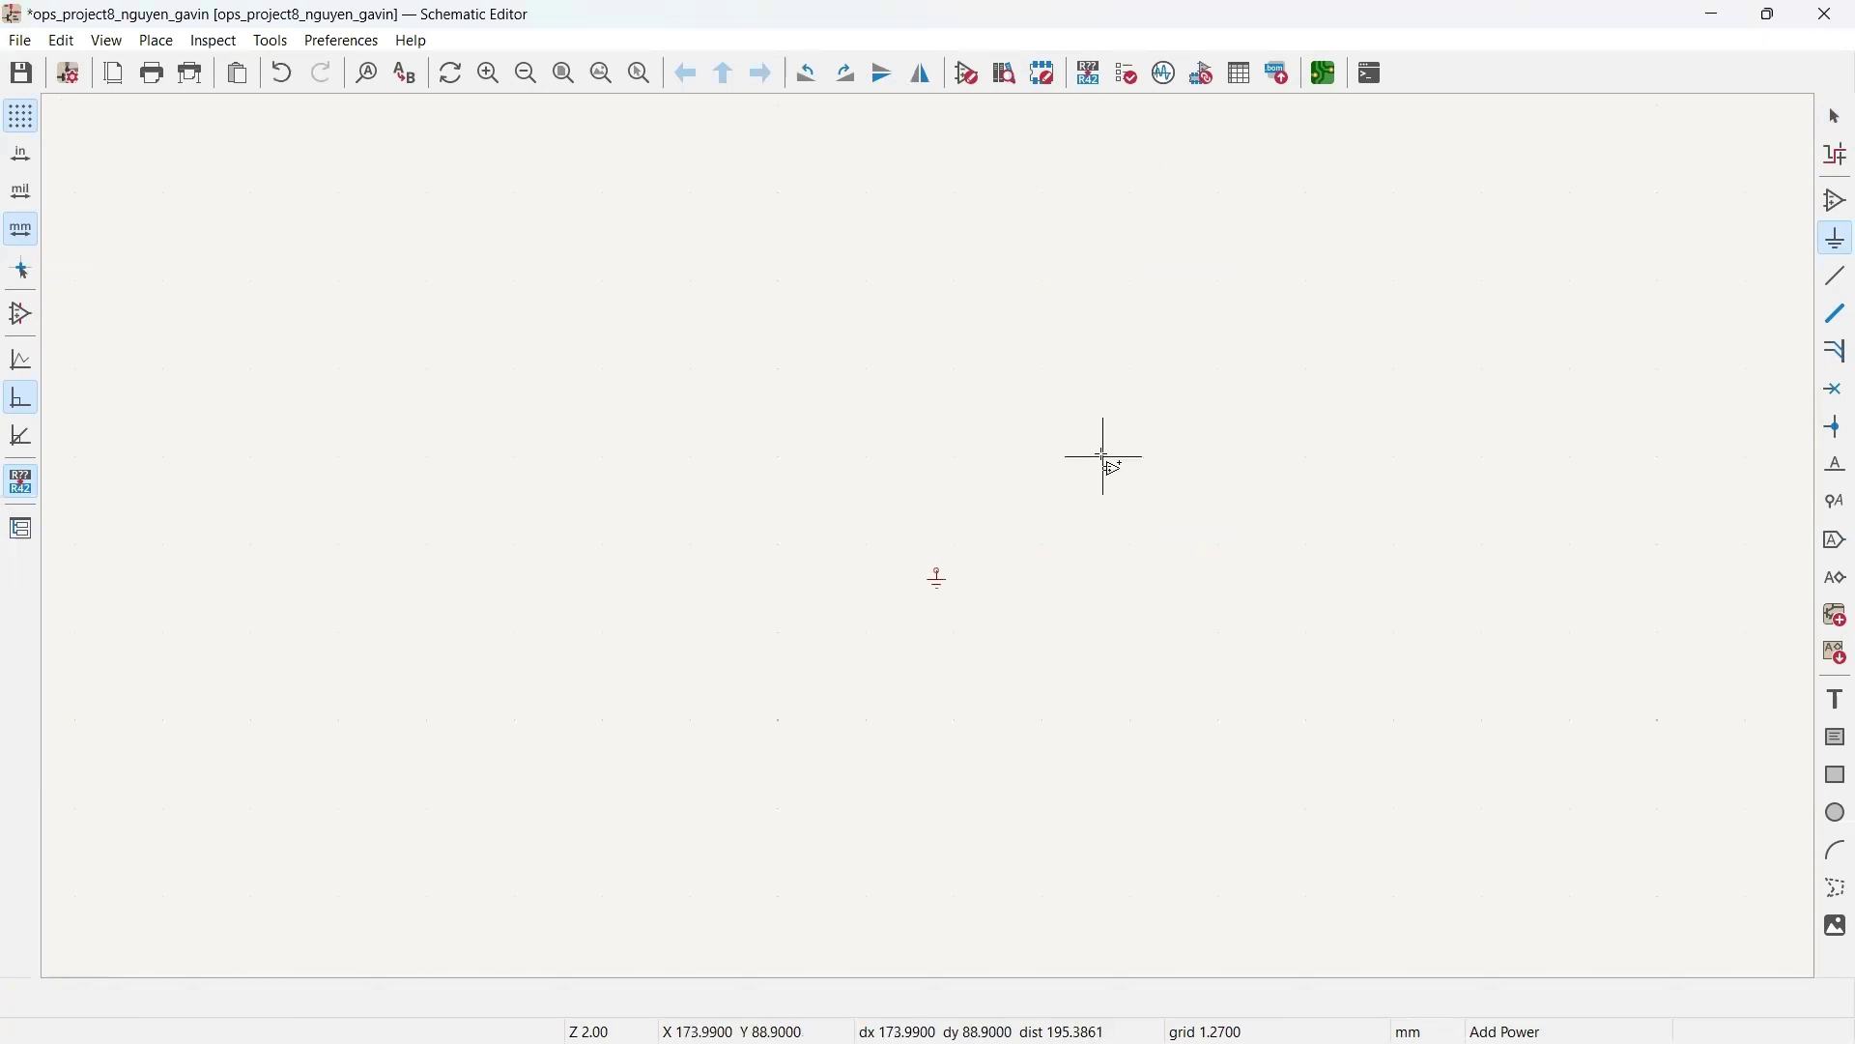
# Step: Place a VCC power symbol a short distance to the left of the Earth symbol
pyautogui.click(1069, 340)
pyautogui.click(1123, 200)
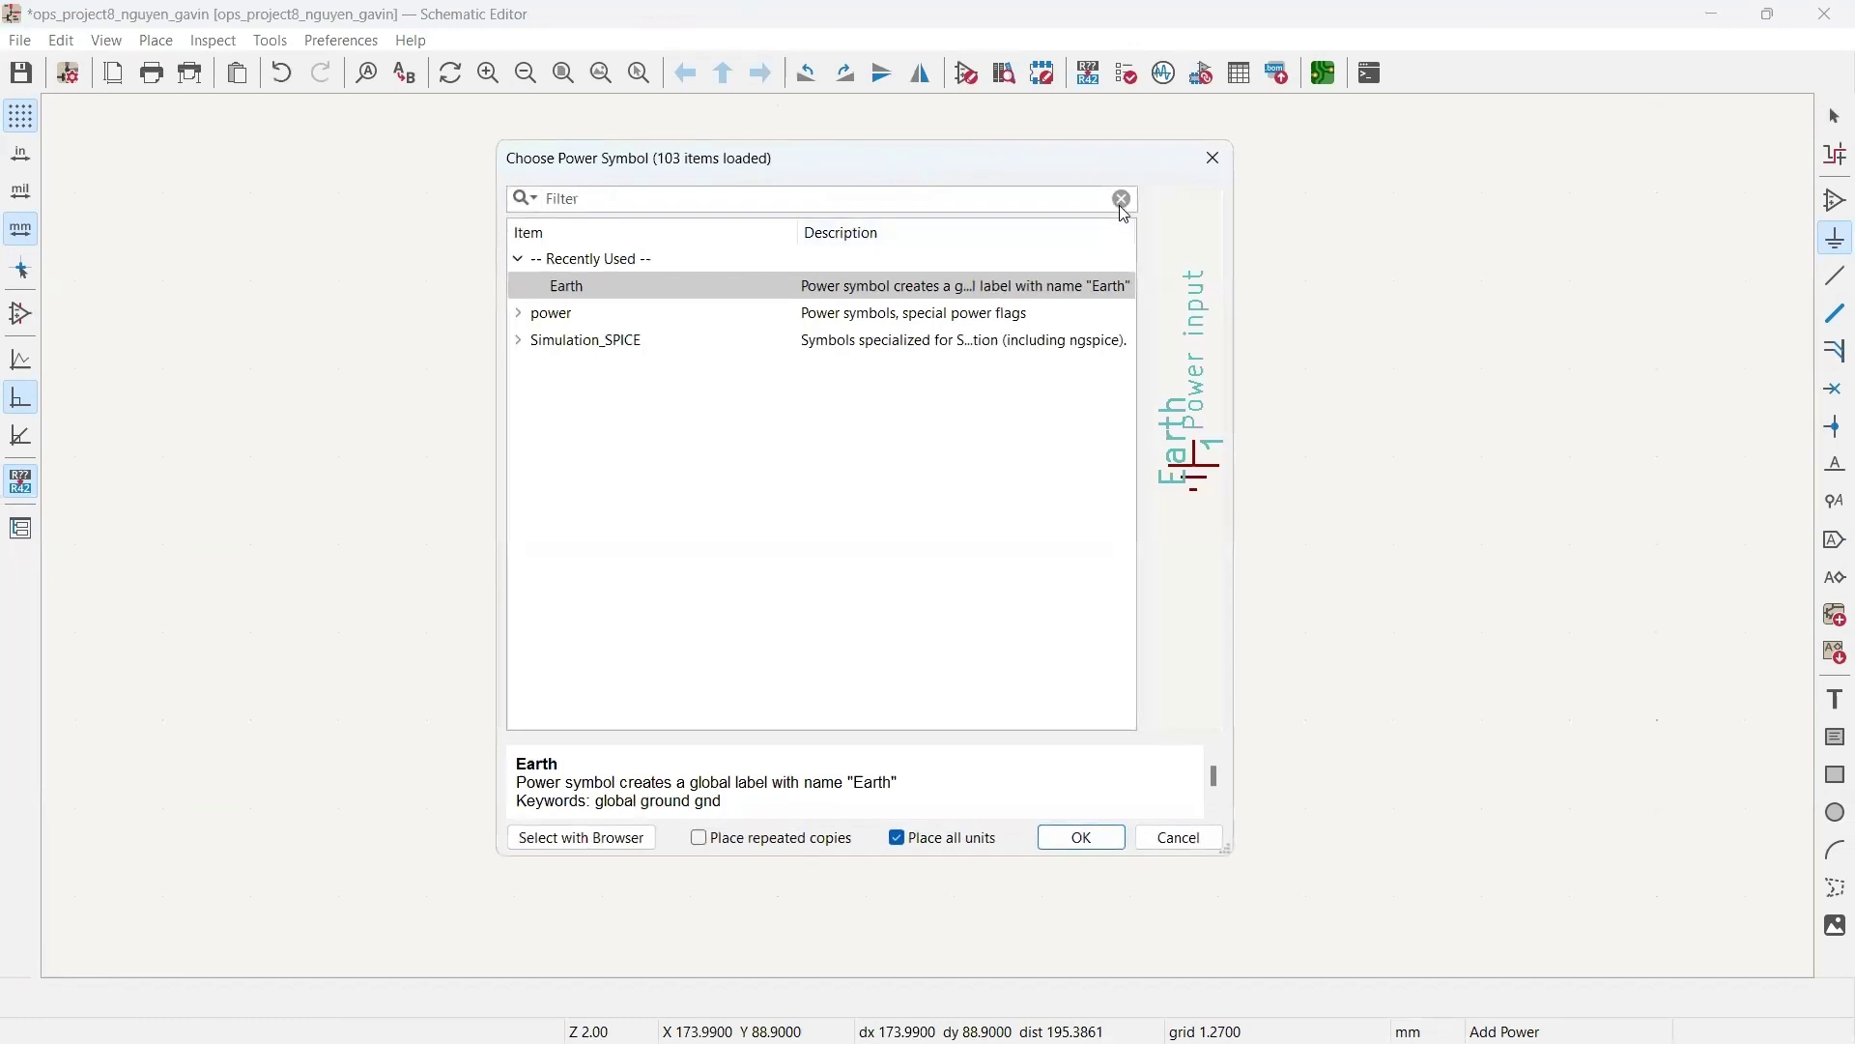
pyautogui.write('vcc')
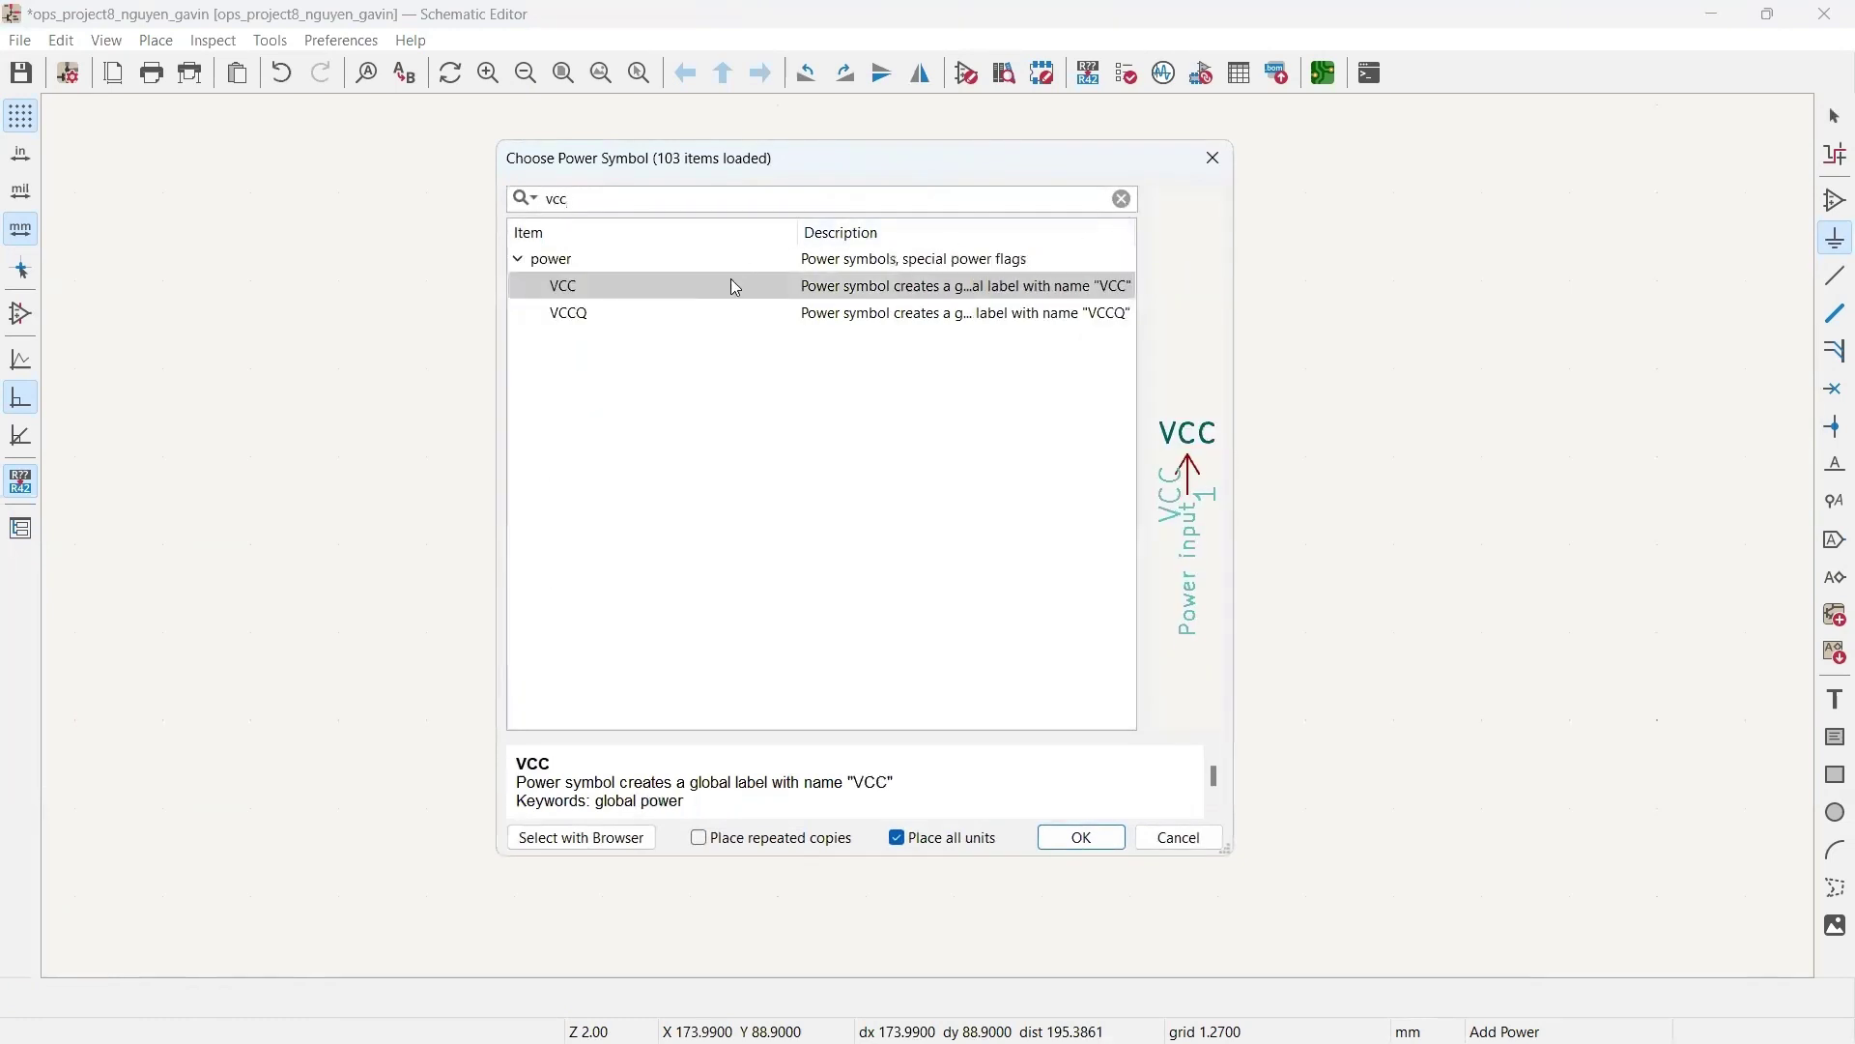
pyautogui.doubleClick(734, 287)
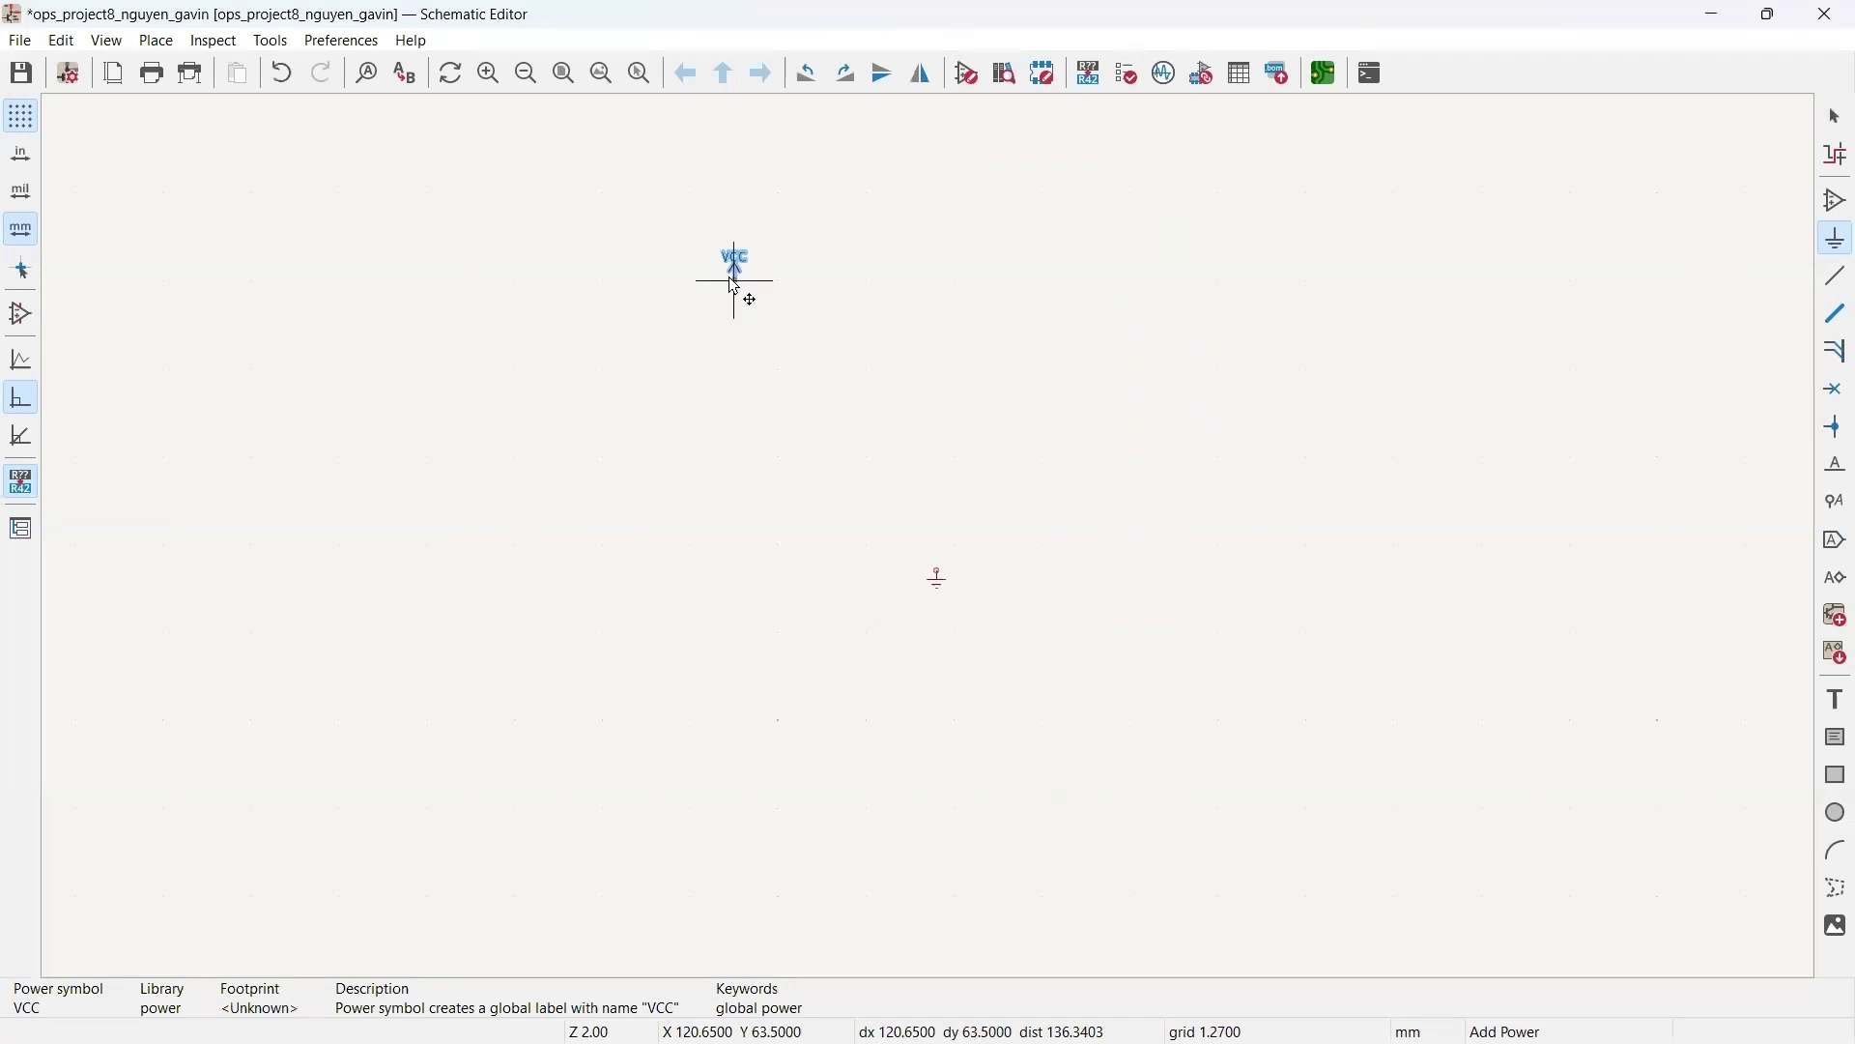
pyautogui.scroll(3, 961, 538)
pyautogui.scroll(-1, 927, 539)
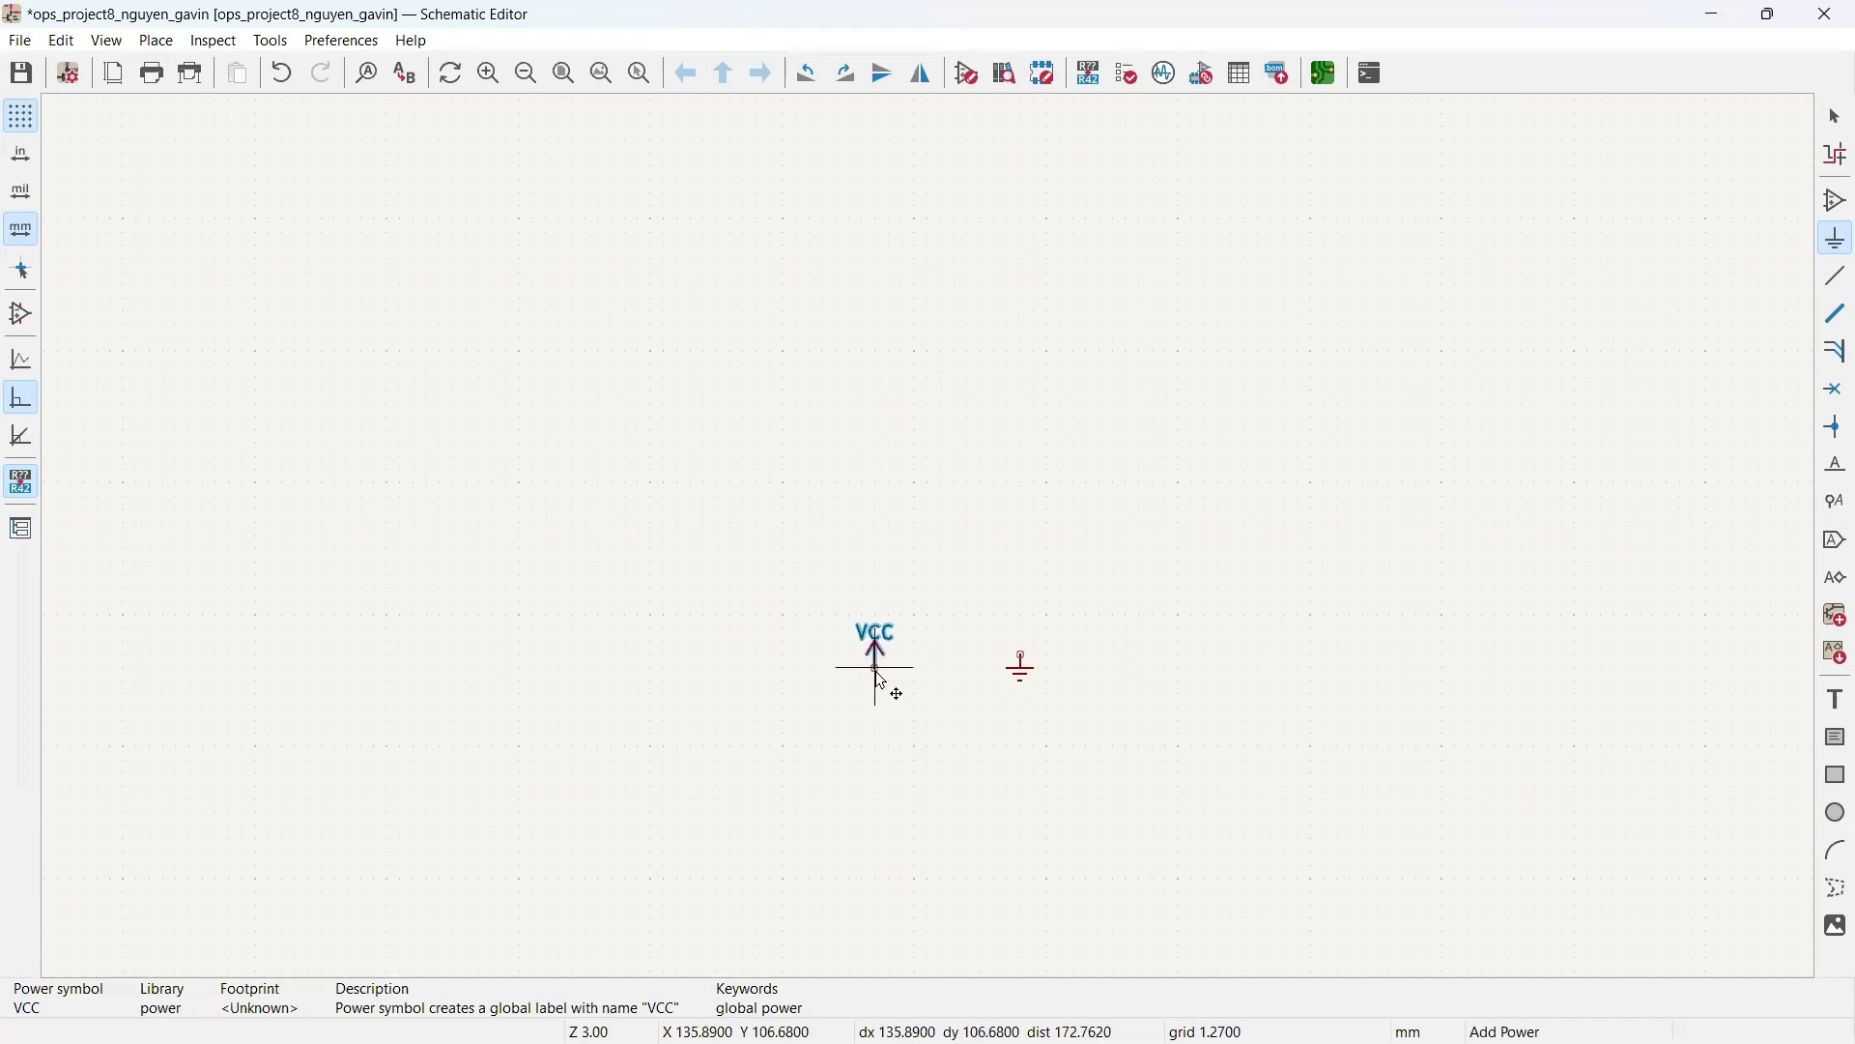
pyautogui.click(876, 672)
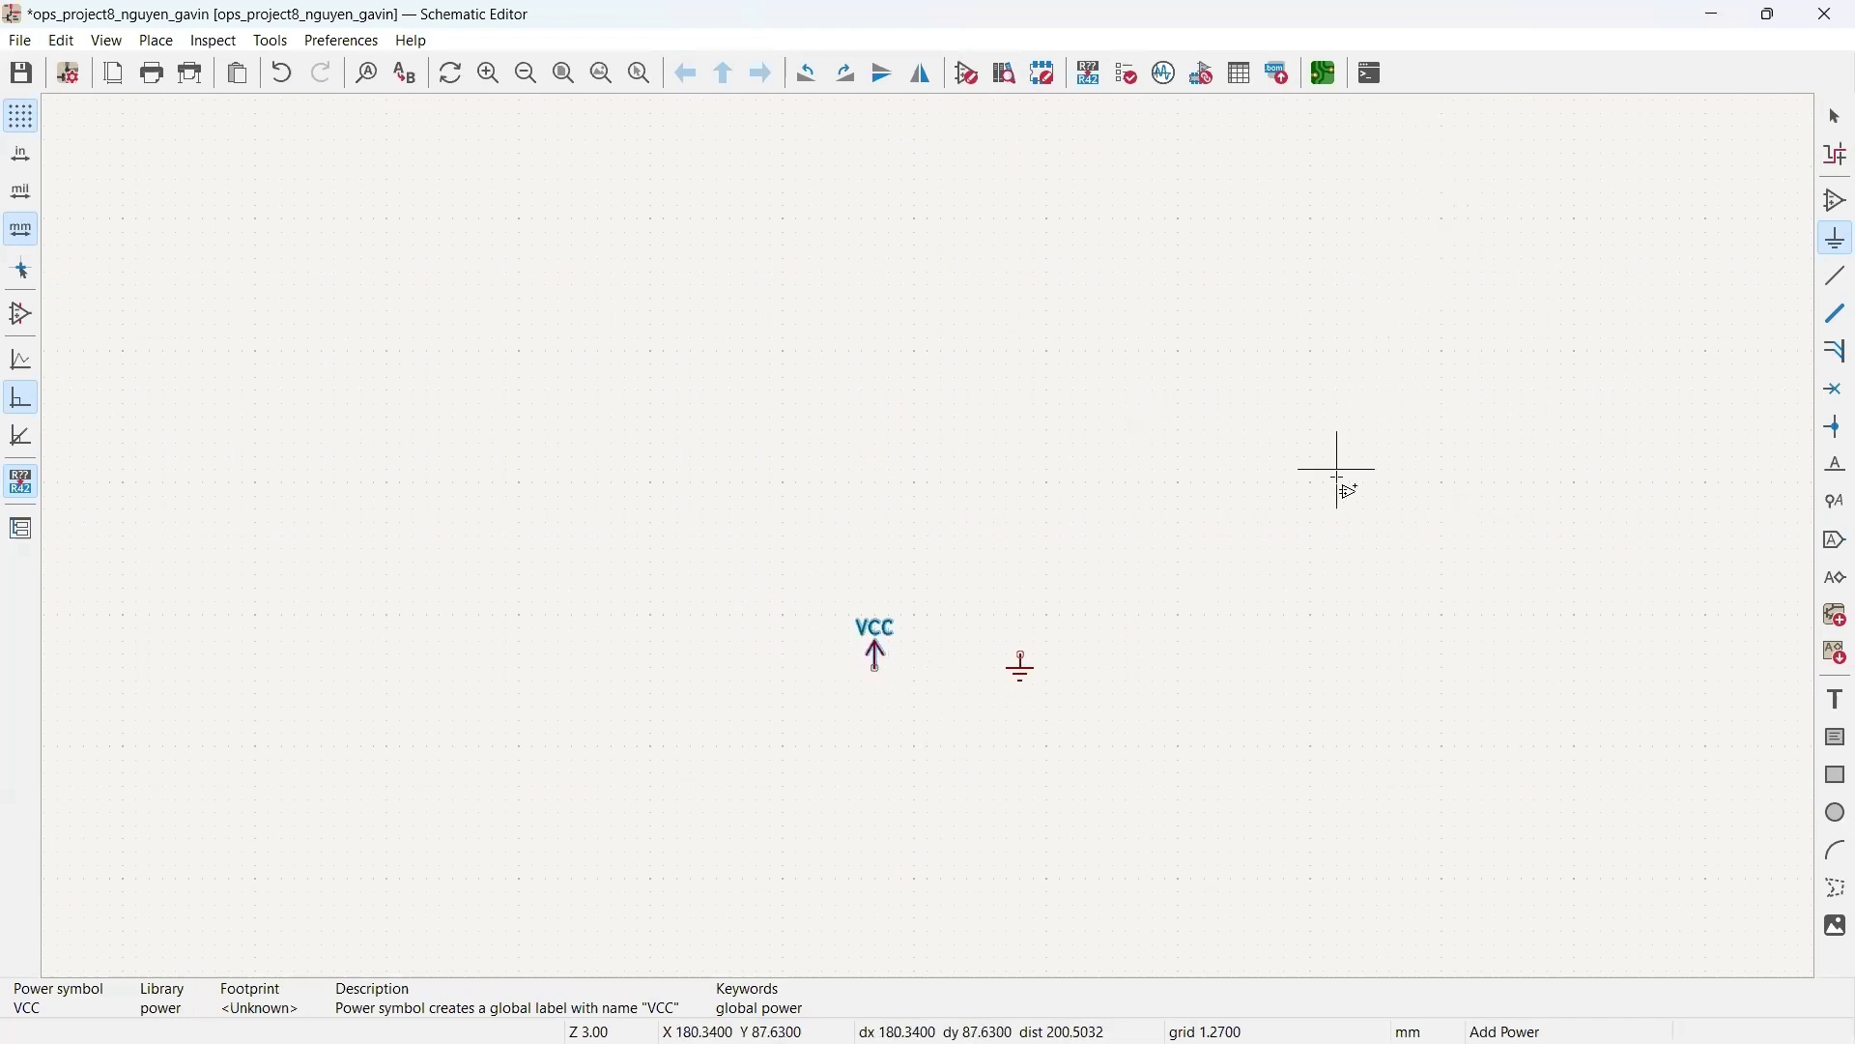
# Step: Add an LED symbol, rotated vertically with its cathode down, to the upper right of the Earth symbol
pyautogui.hotkey('alt', 'Tab')
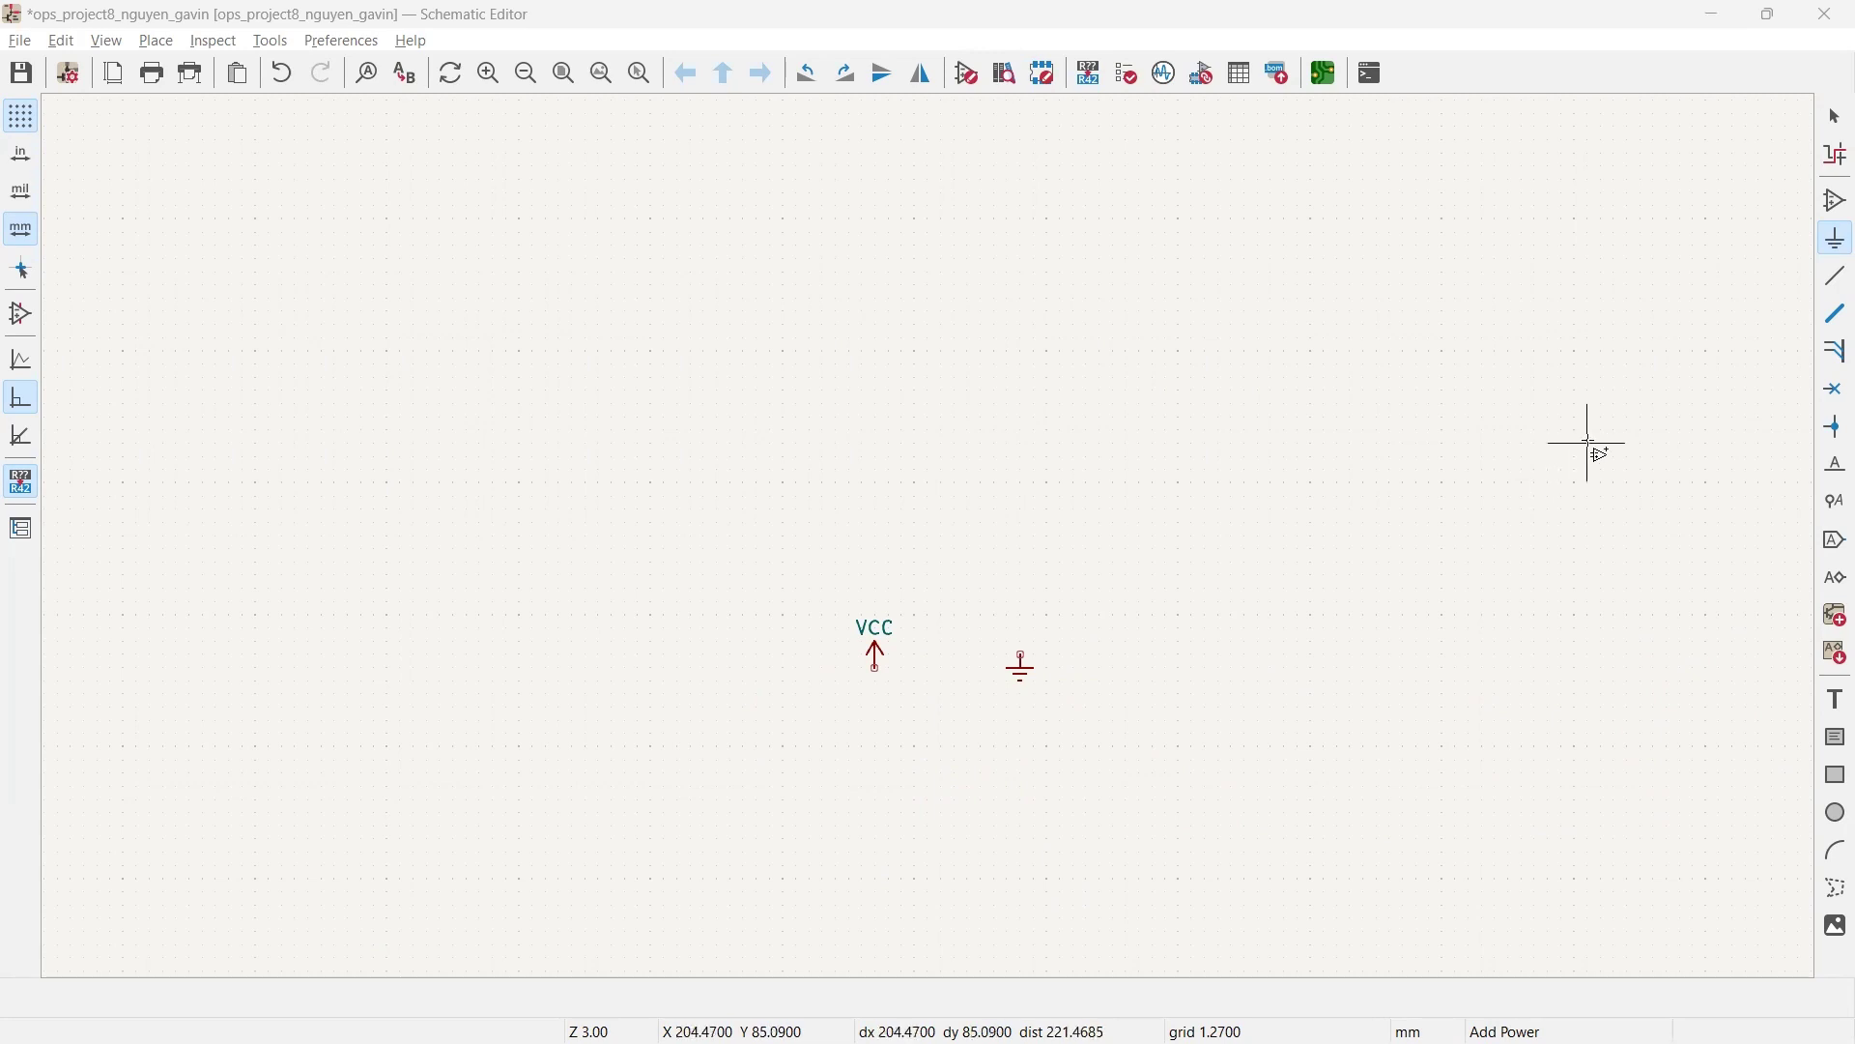
pyautogui.click(1833, 205)
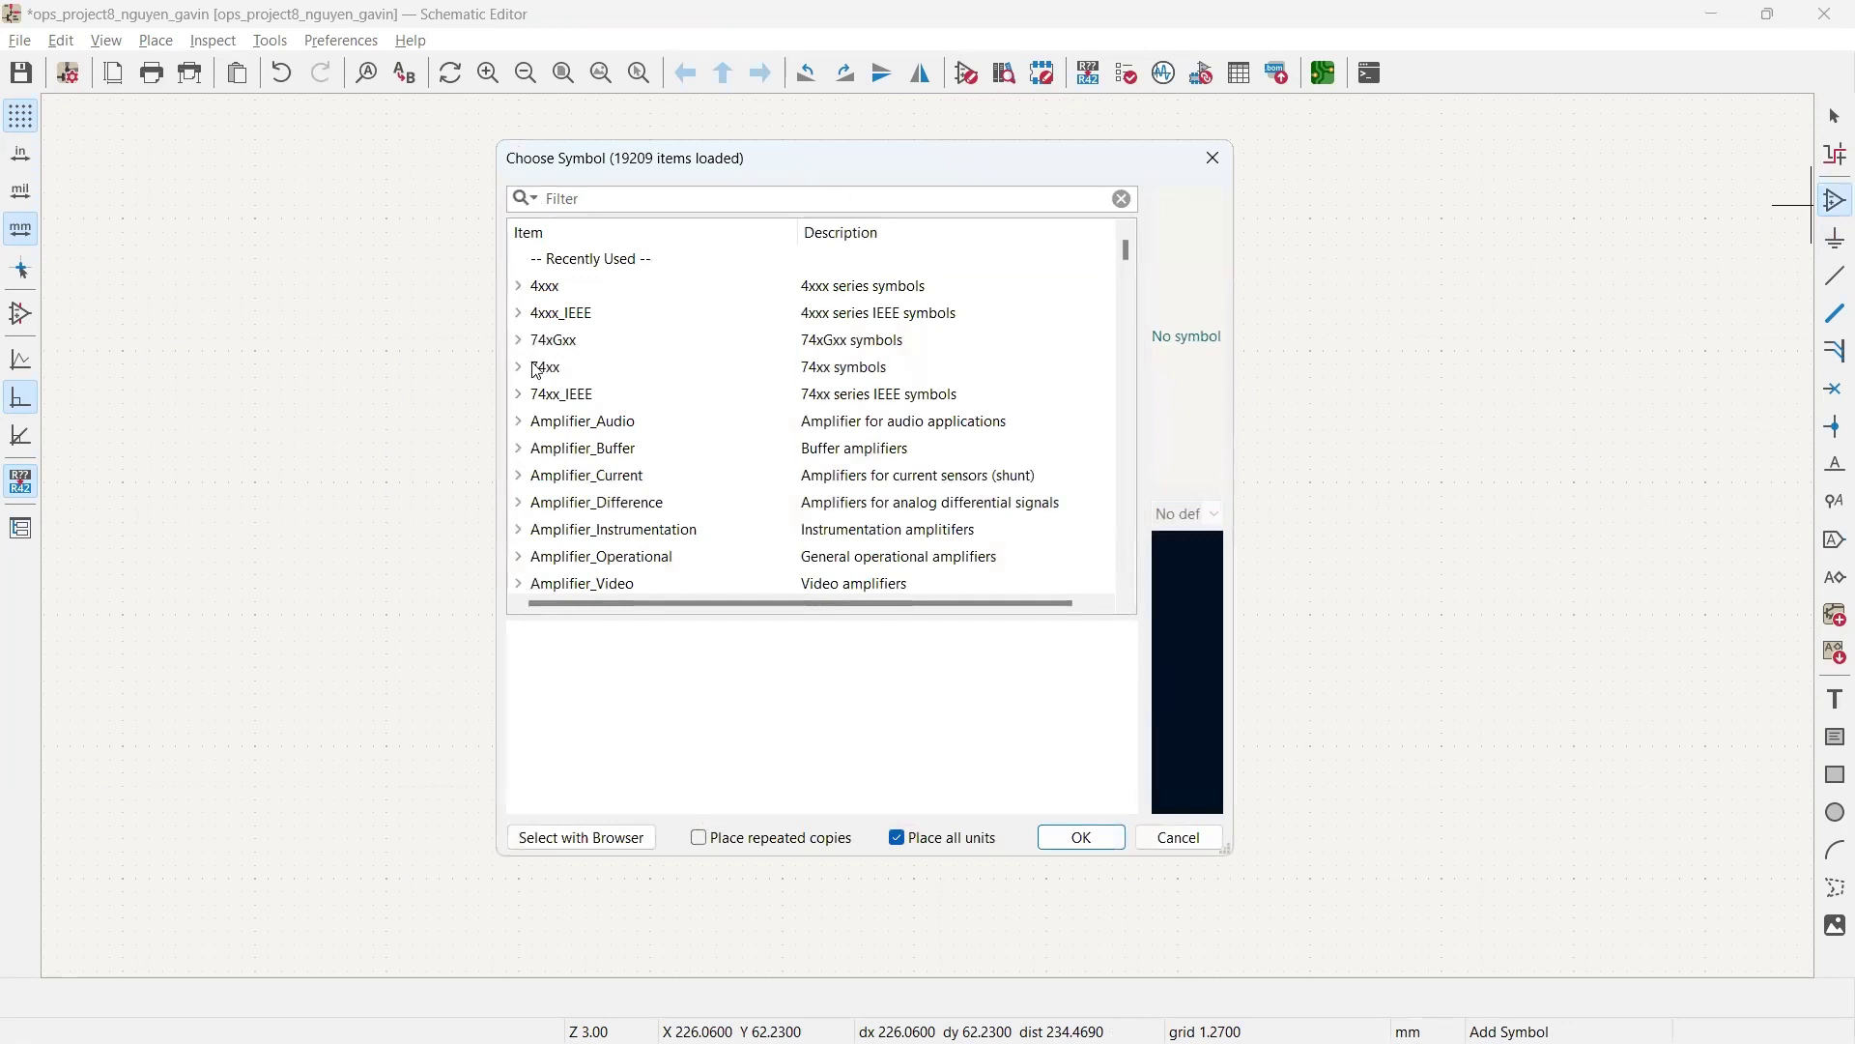
pyautogui.click(873, 205)
pyautogui.write('led')
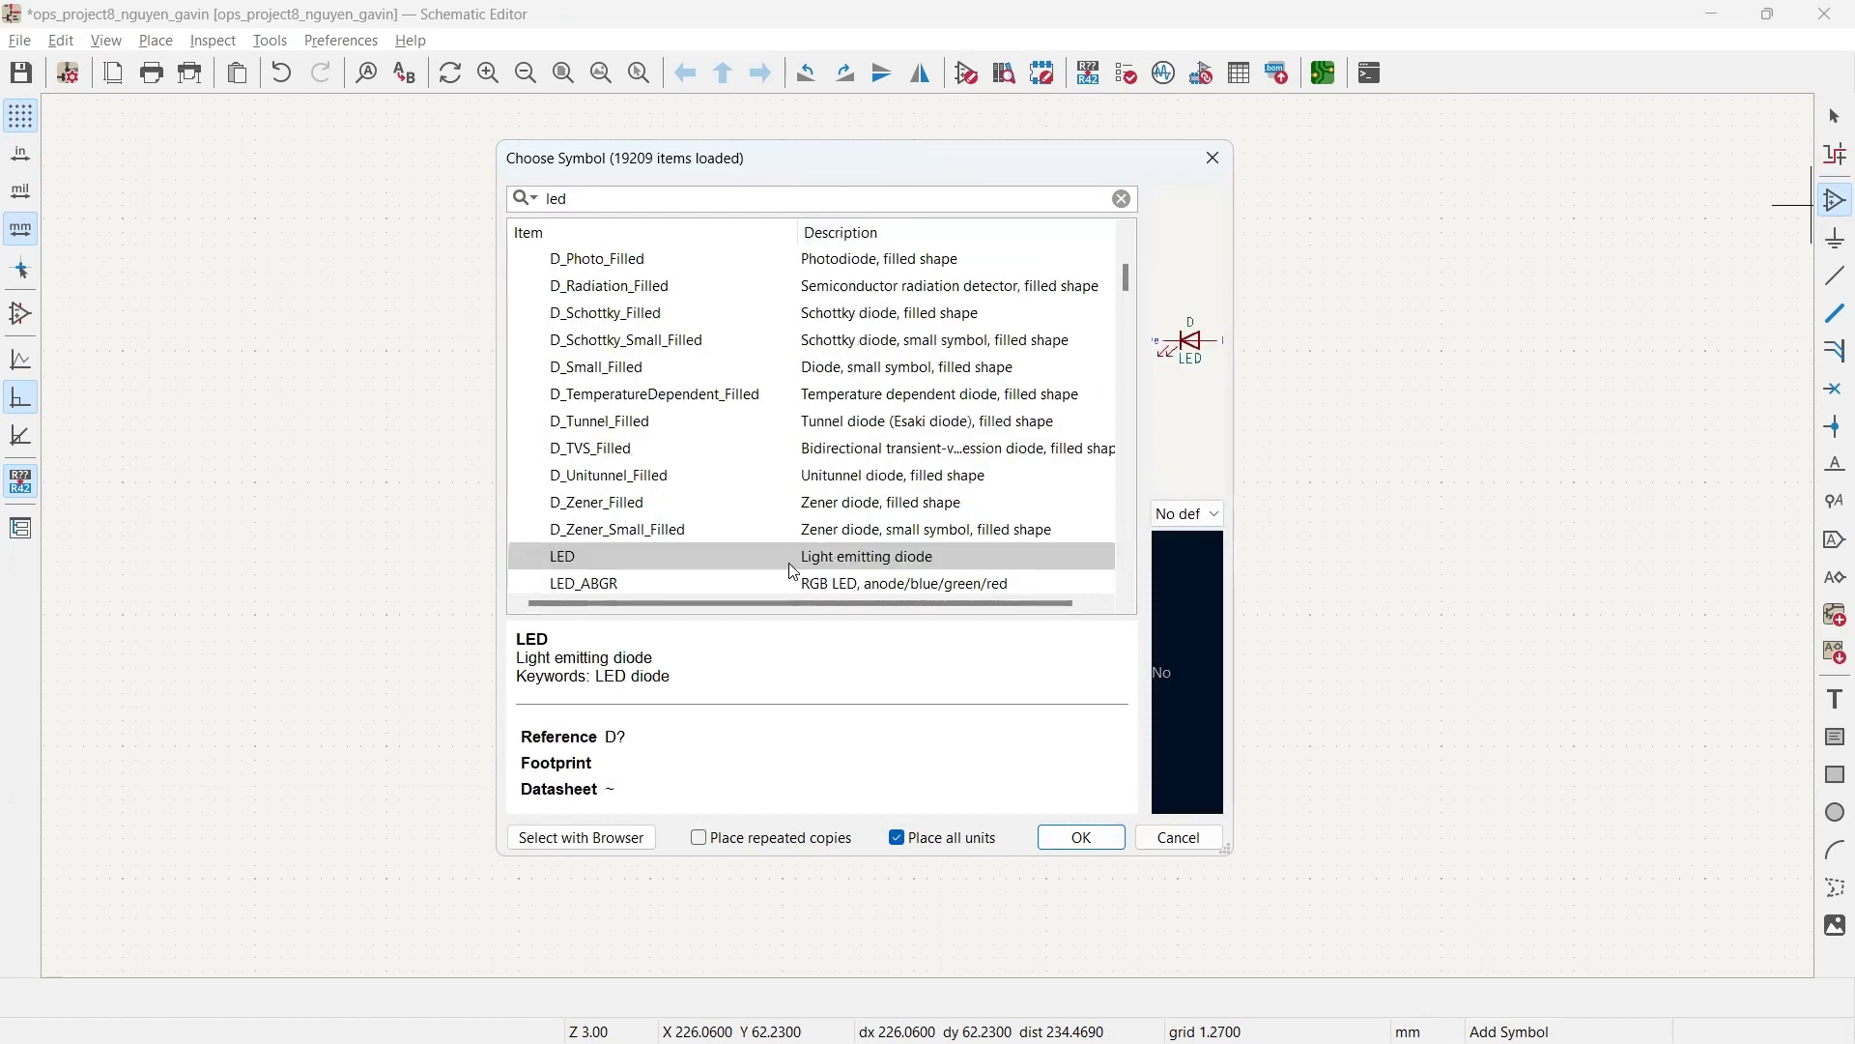
pyautogui.click(1066, 837)
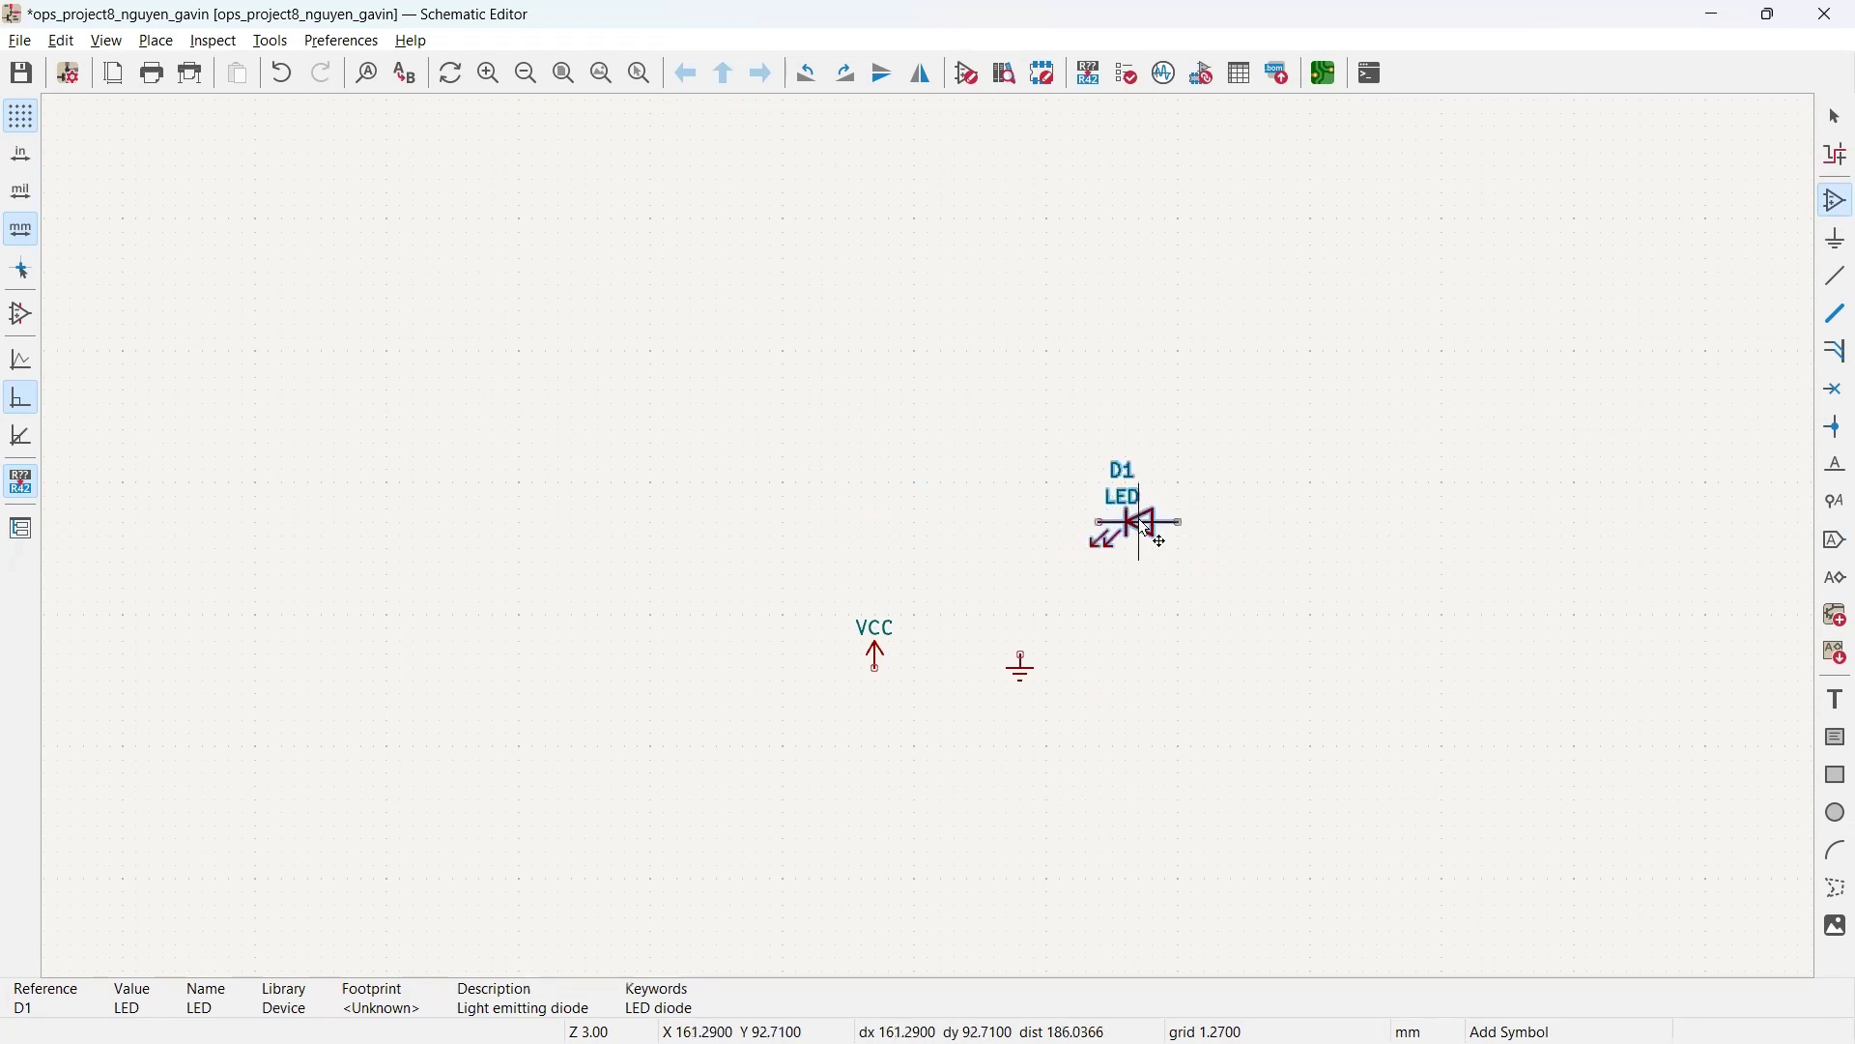
pyautogui.press('r')
pyautogui.click(1196, 578)
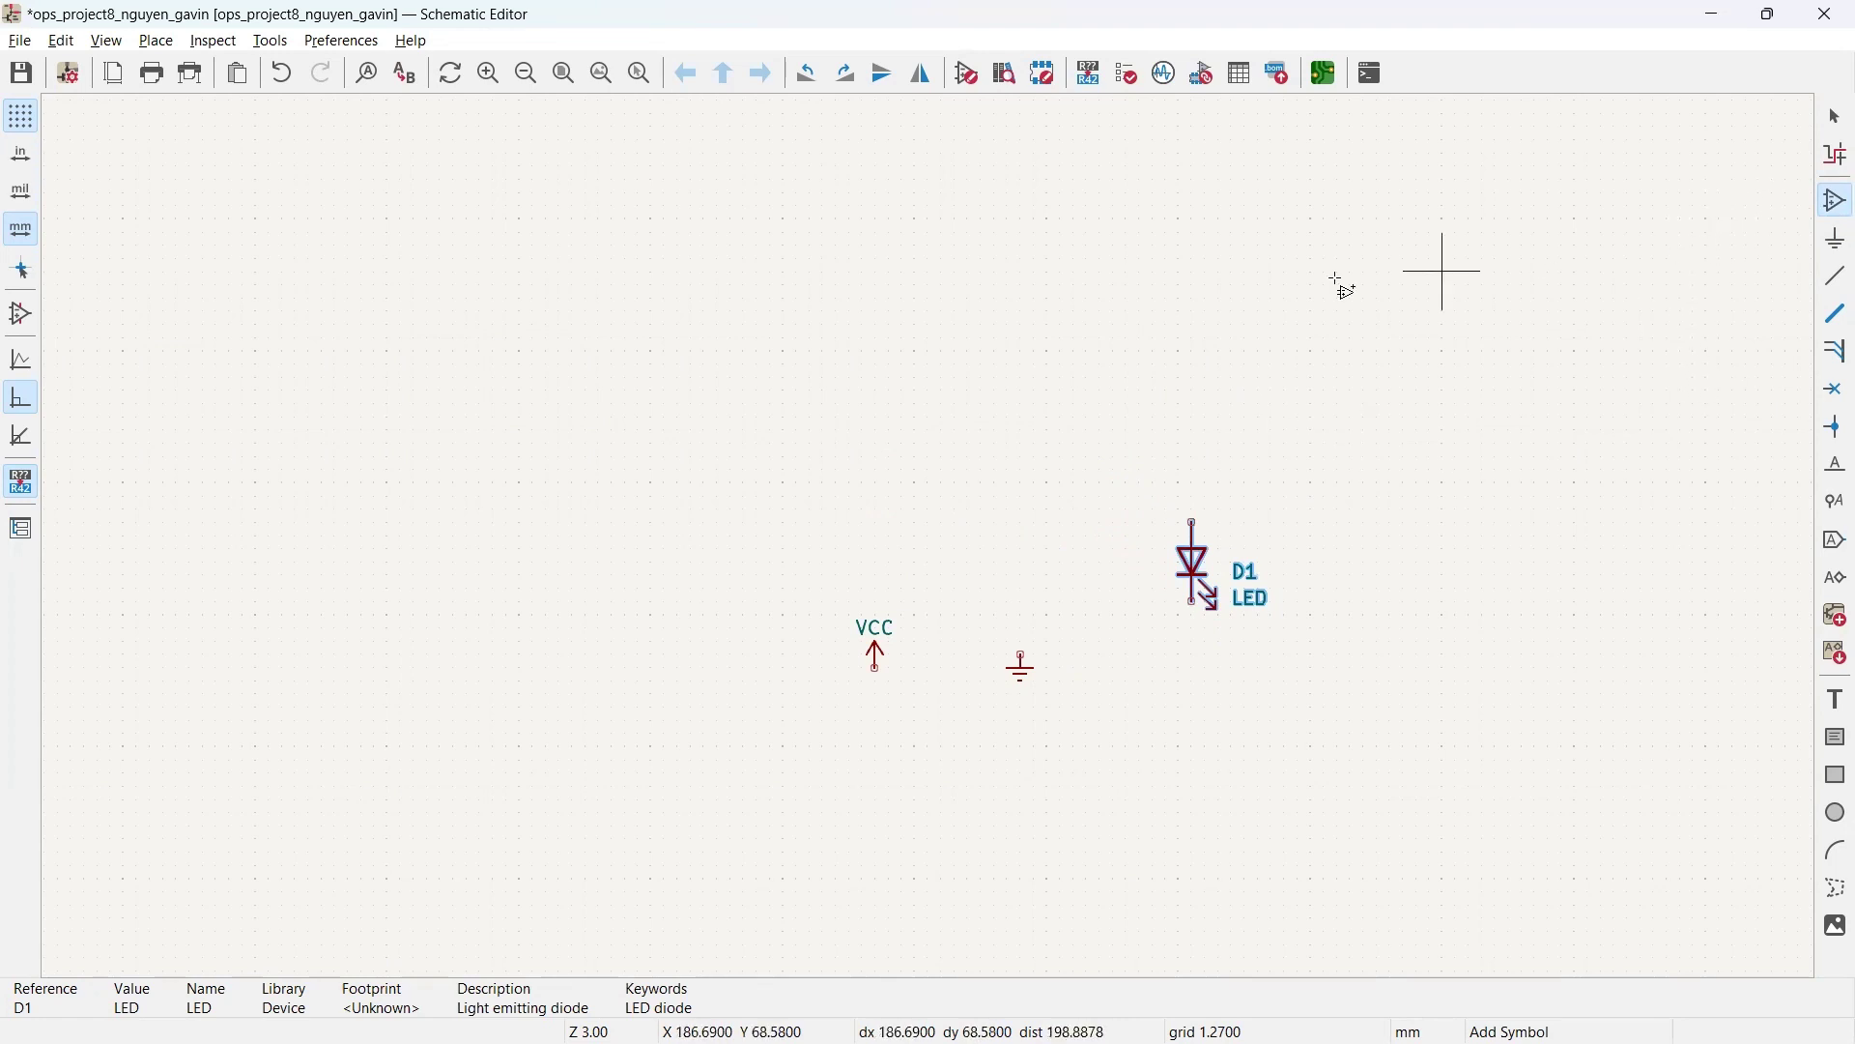
# Step: Add an R_US resistor symbol, oriented vertically, to the upper left of the VCC symbol
pyautogui.click(997, 379)
pyautogui.press('BackSpace')
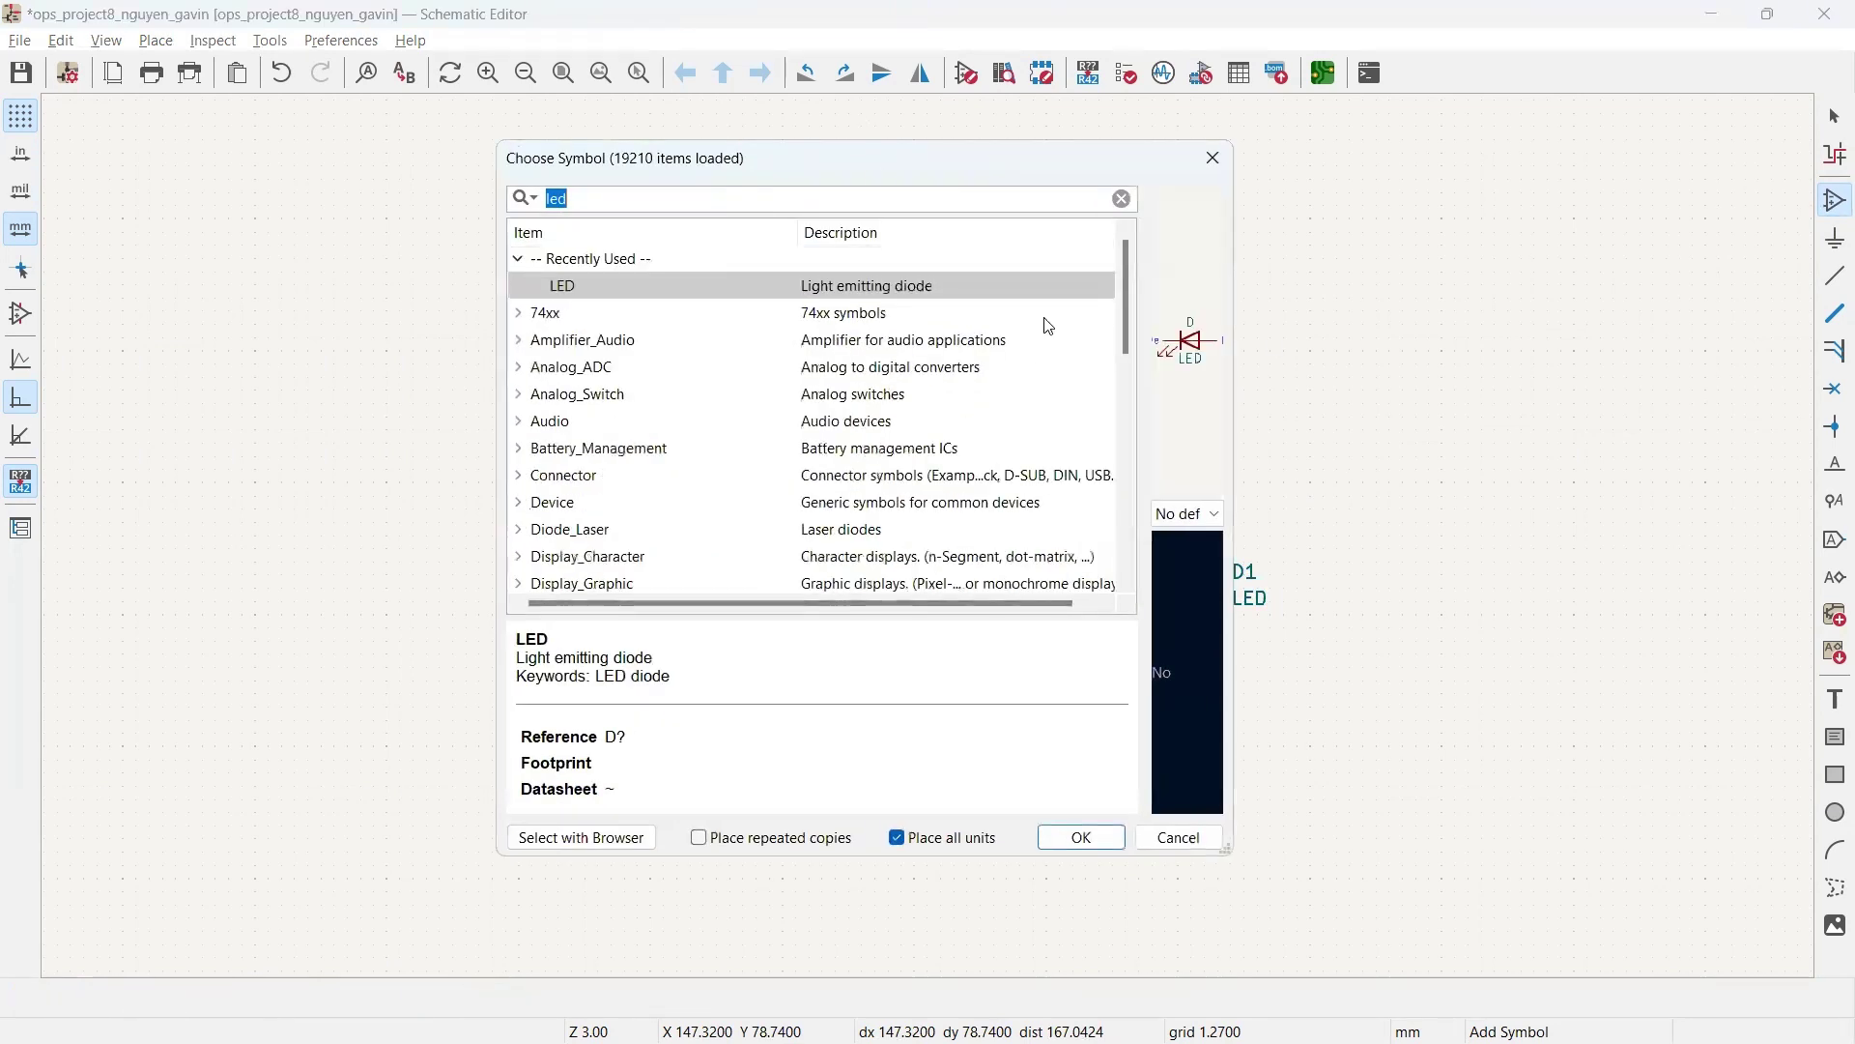
pyautogui.write('r_')
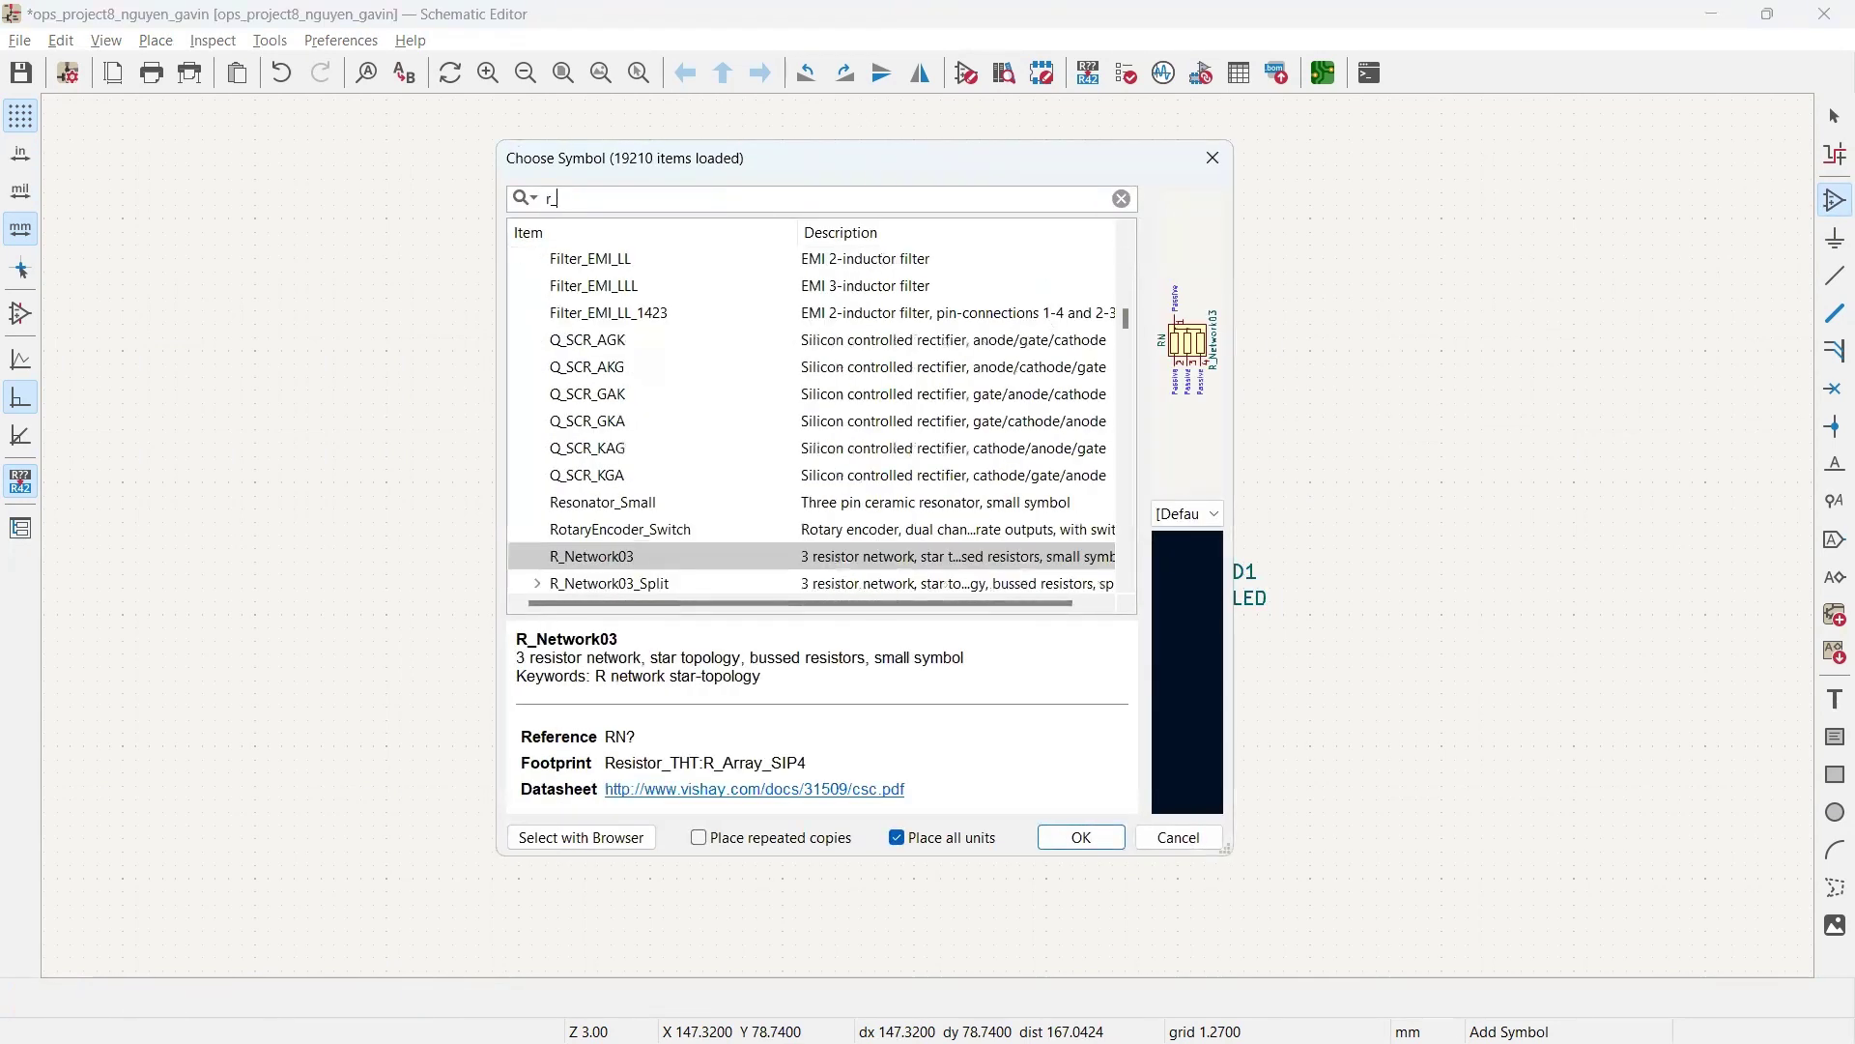
pyautogui.write('us')
pyautogui.click(730, 324)
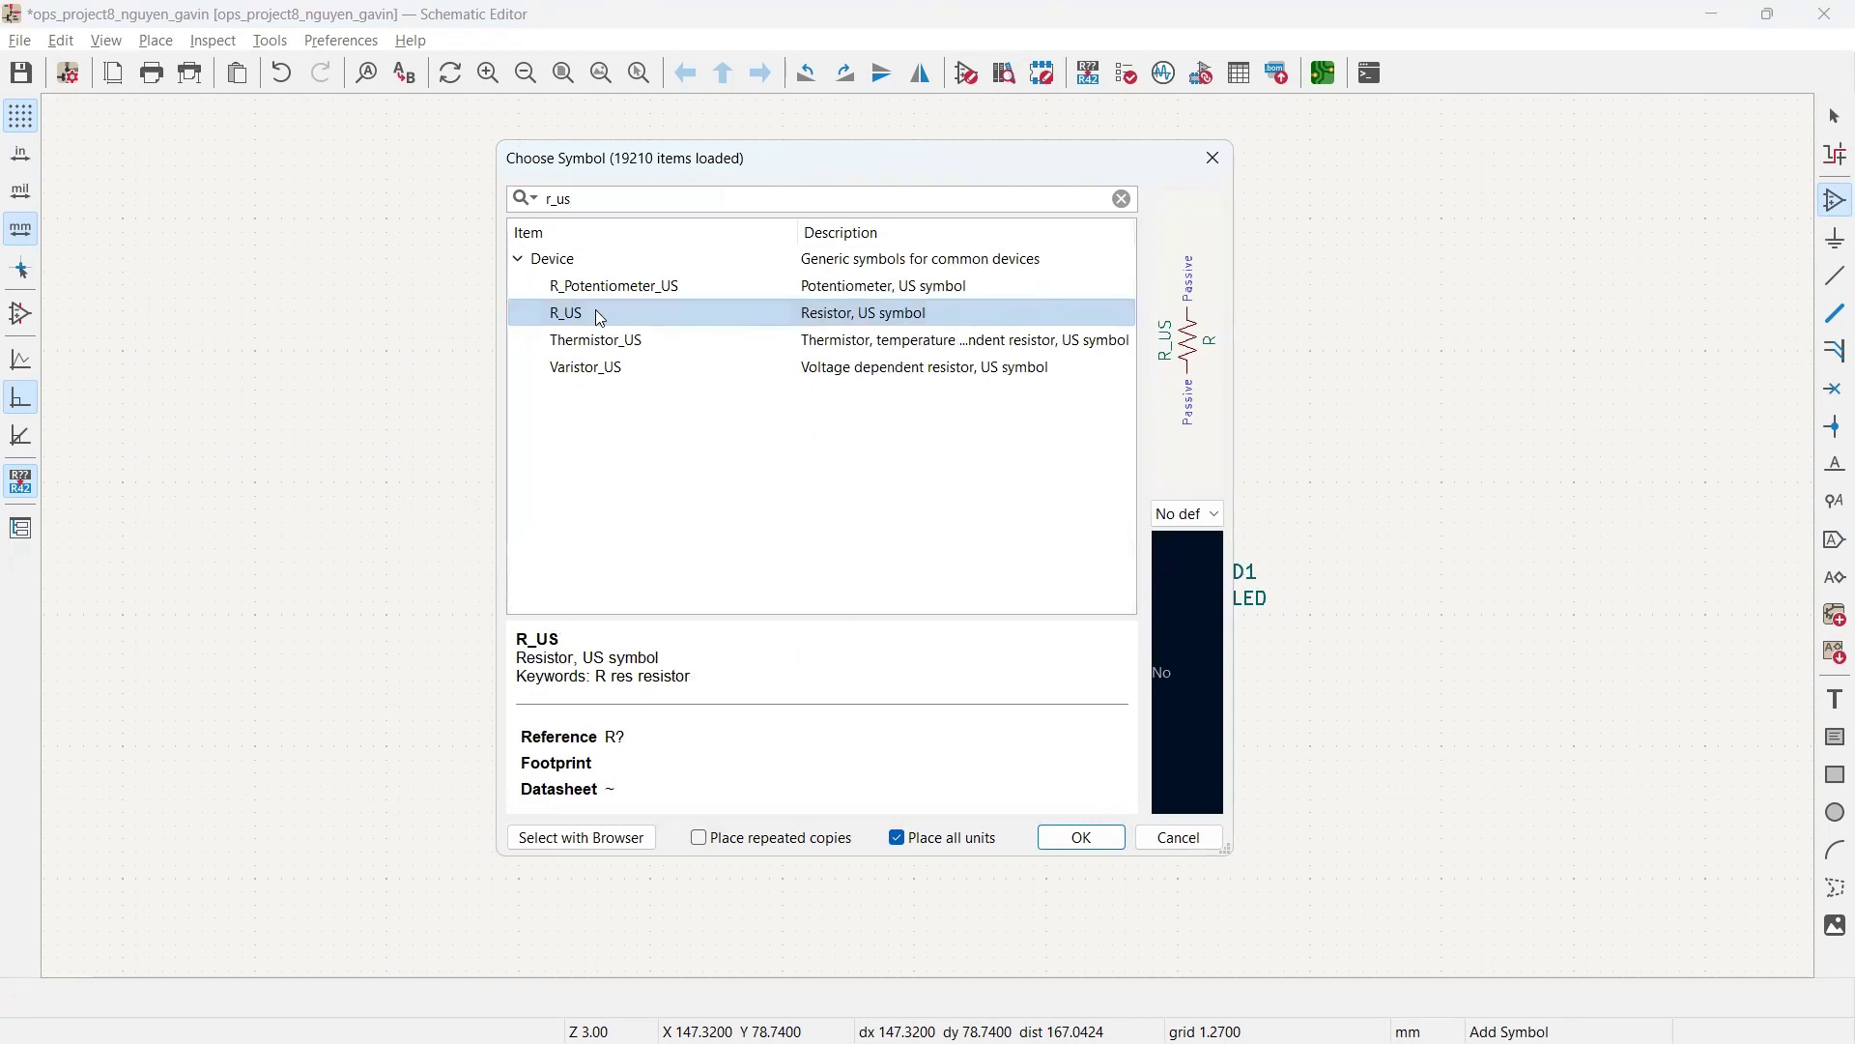
pyautogui.click(1126, 838)
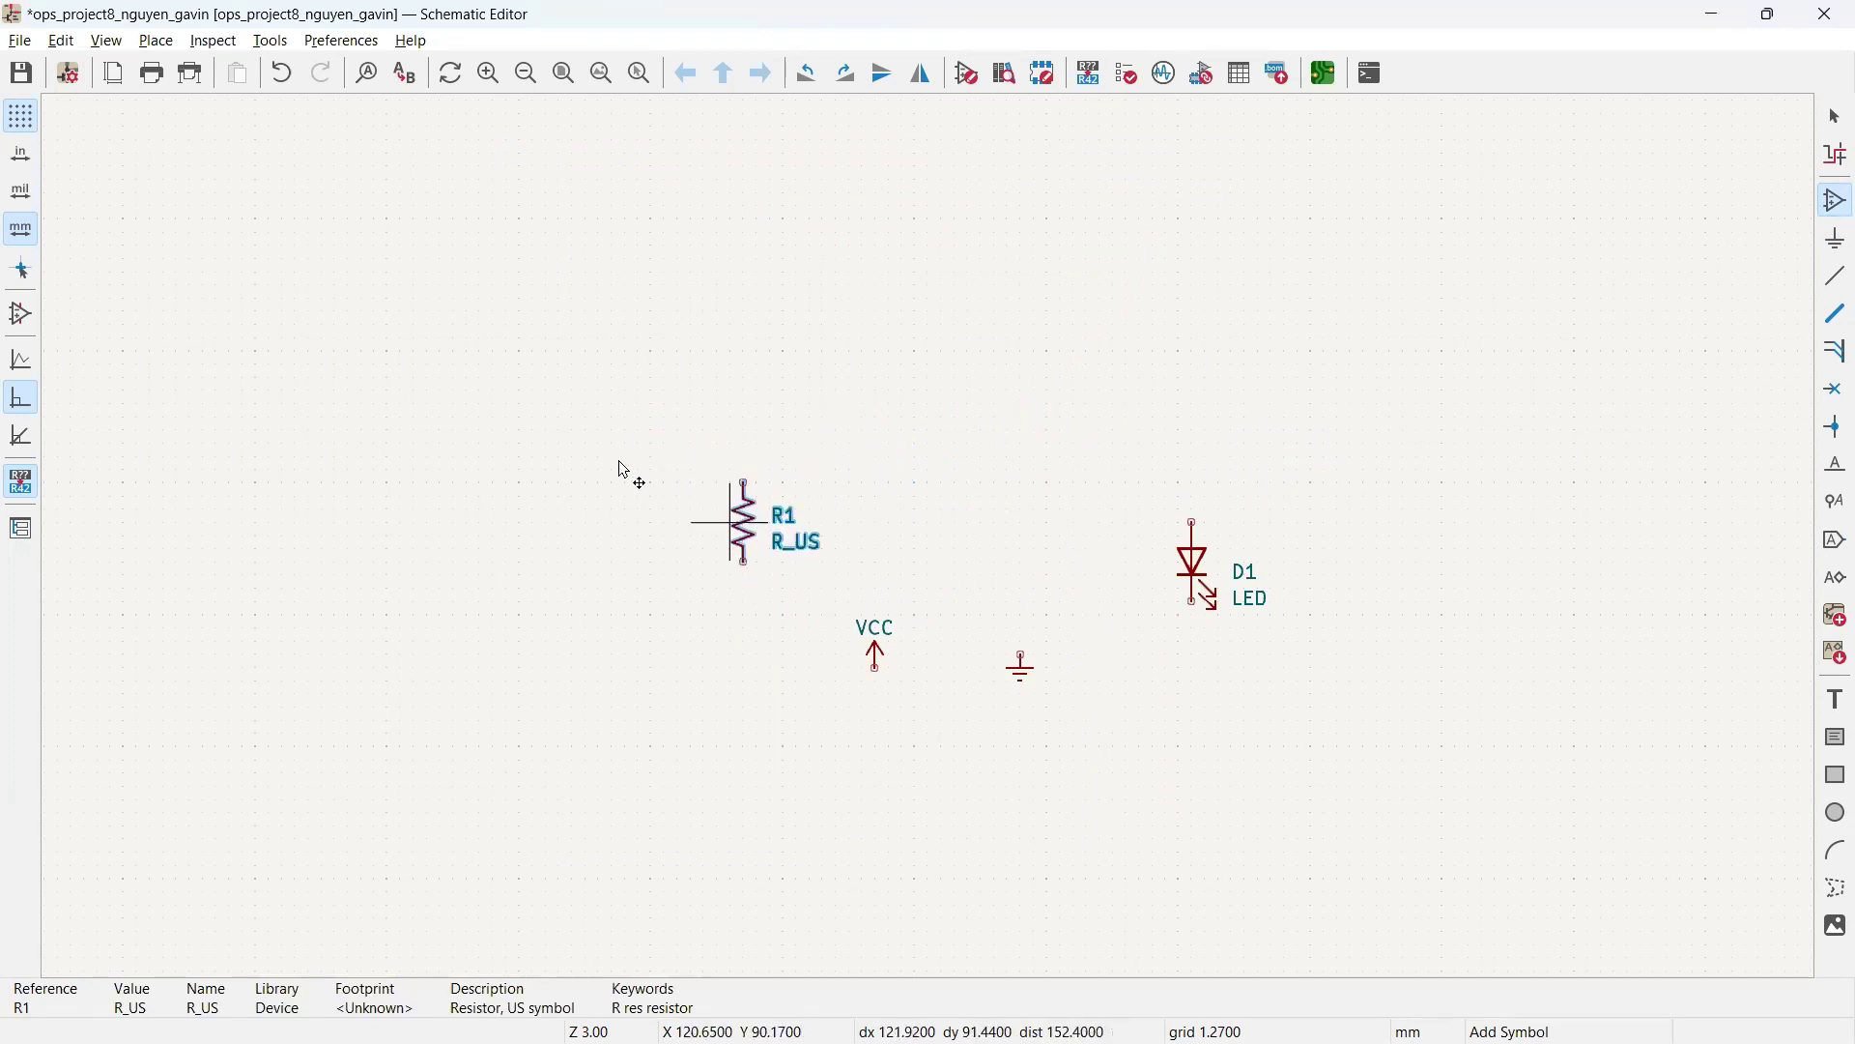
pyautogui.click(696, 493)
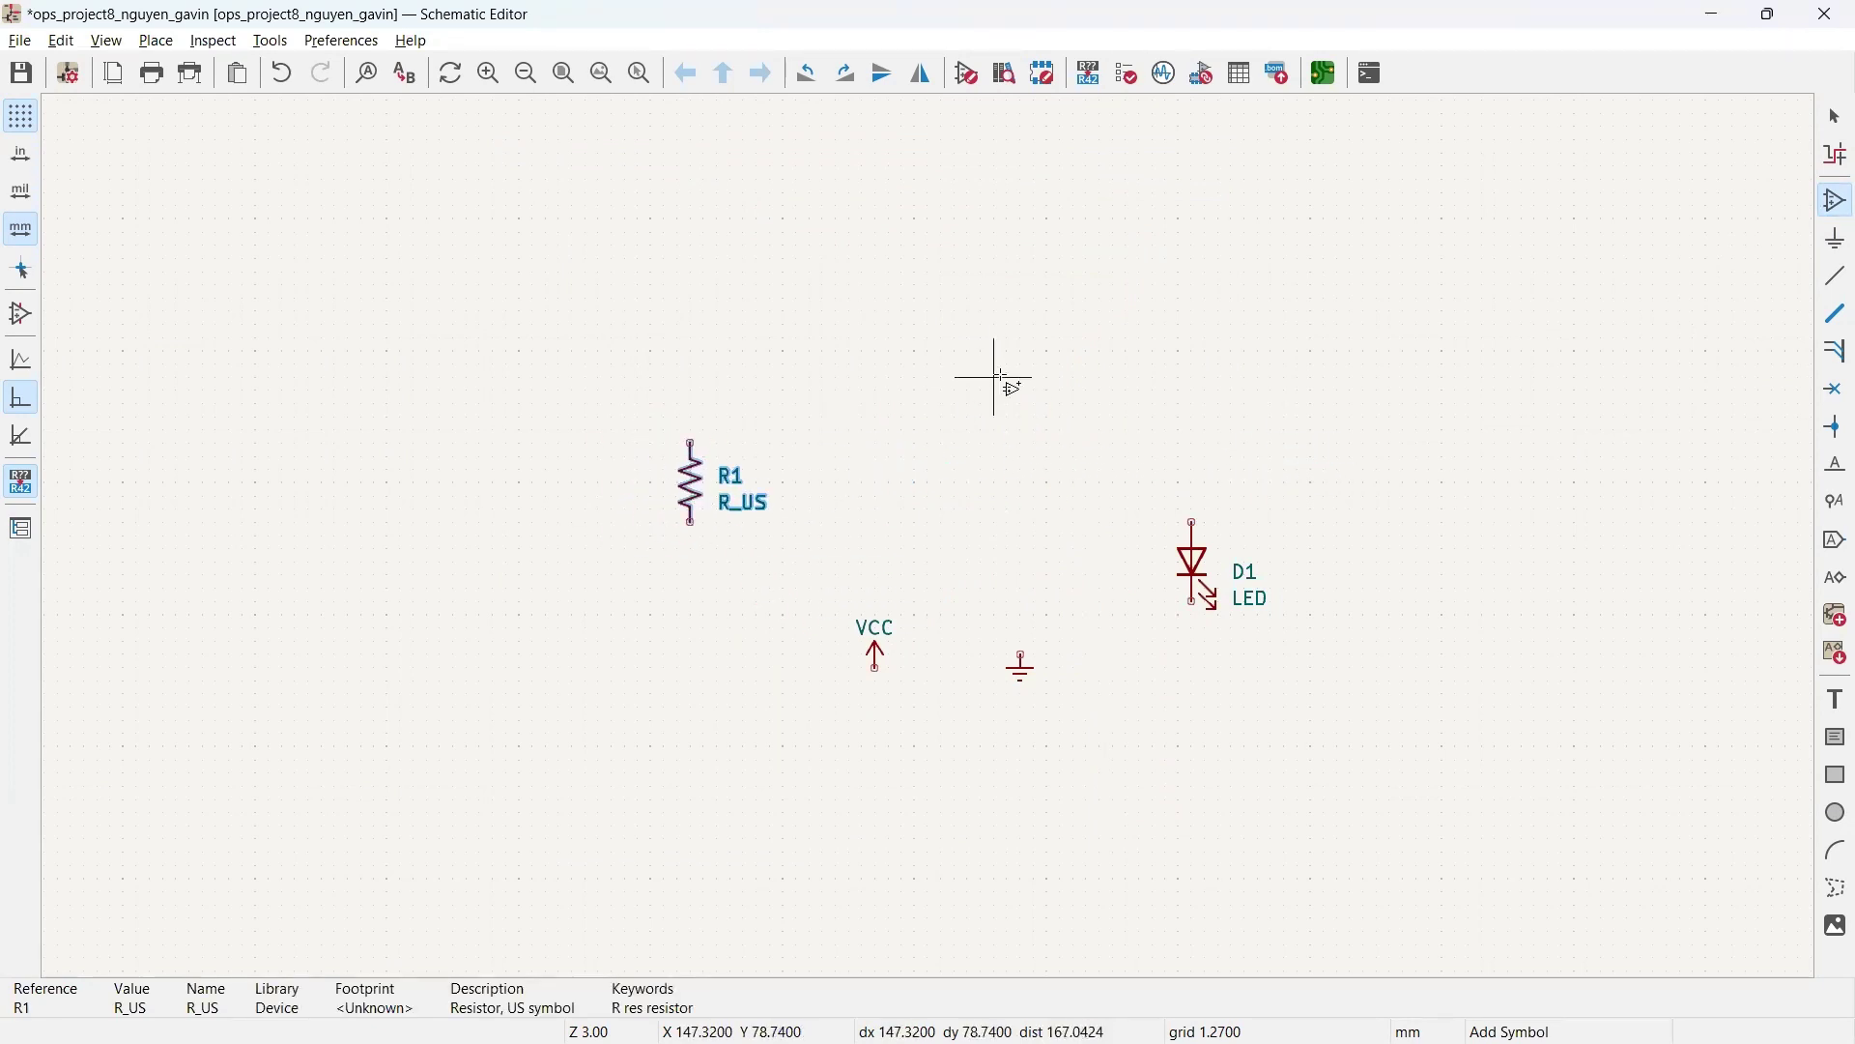
# Step: Add an unpolarized capacitor symbol (C) below the resistor, to the left of the VCC symbol
pyautogui.click(1119, 249)
pyautogui.press('BackSpace')
pyautogui.write('c')
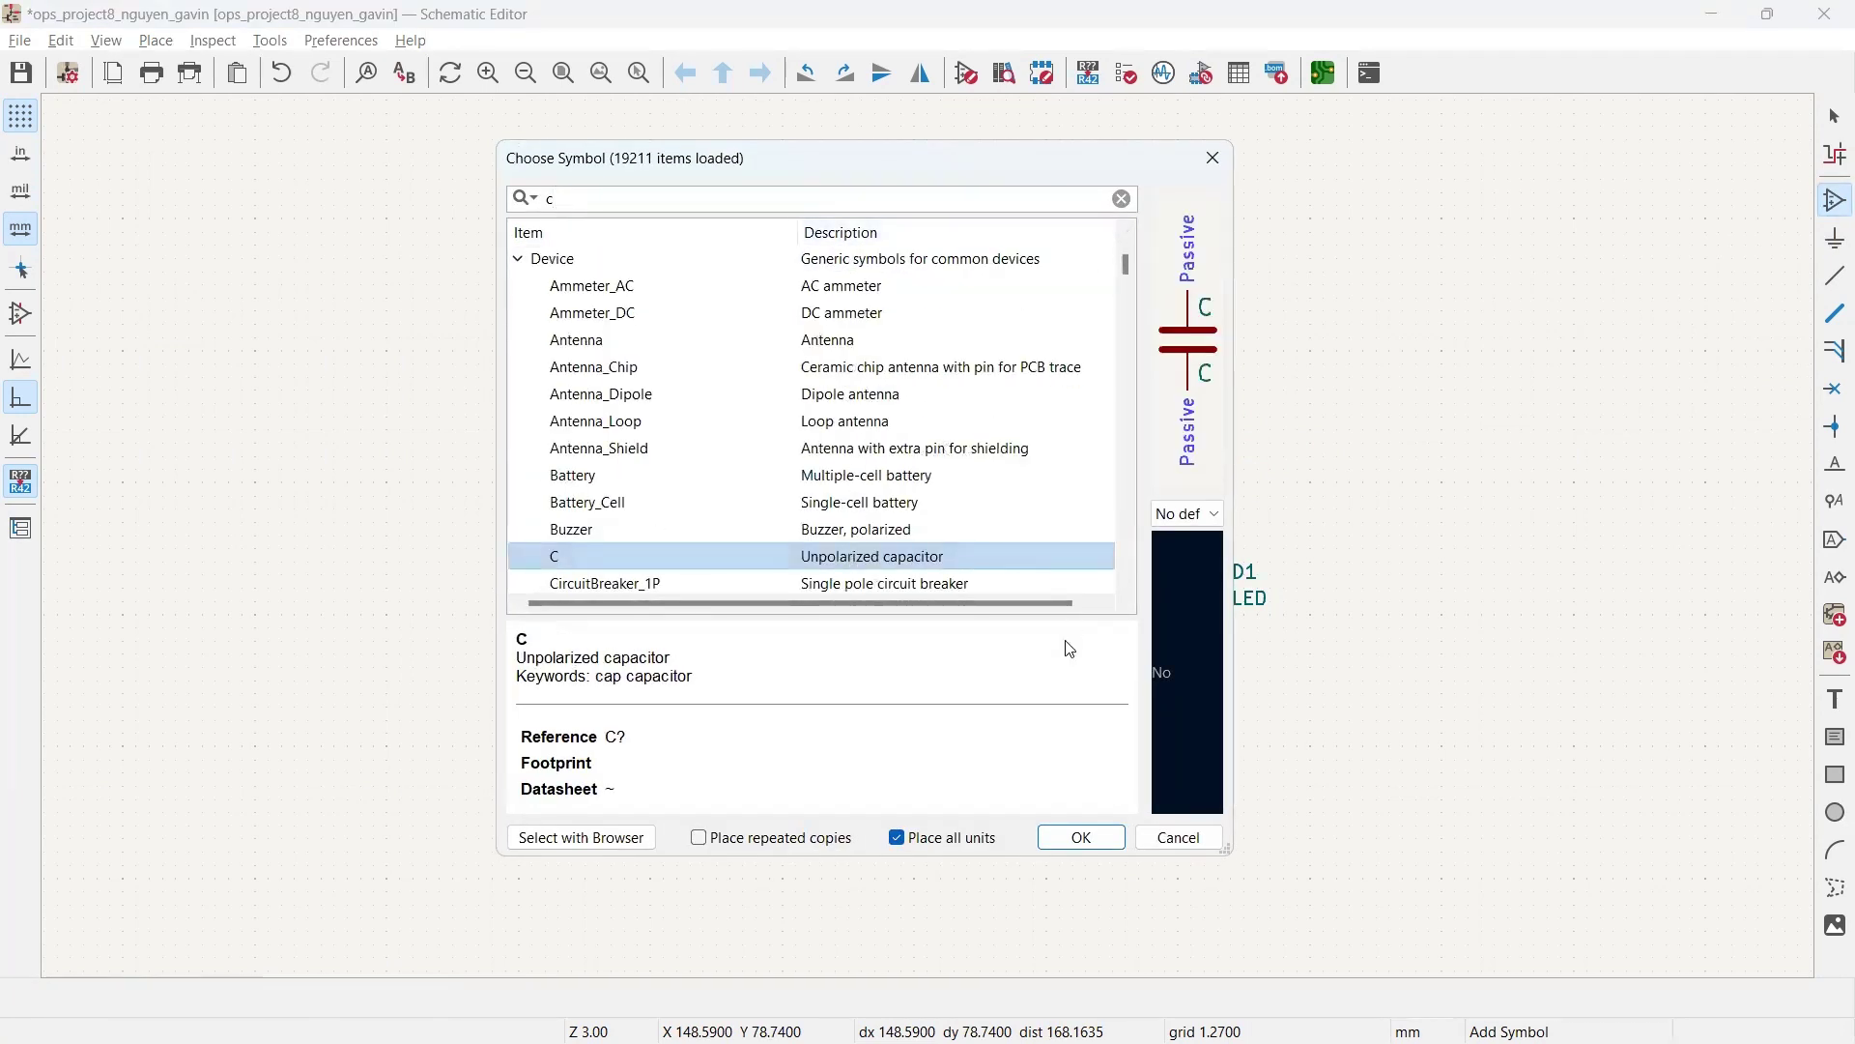
pyautogui.click(1087, 837)
pyautogui.click(717, 681)
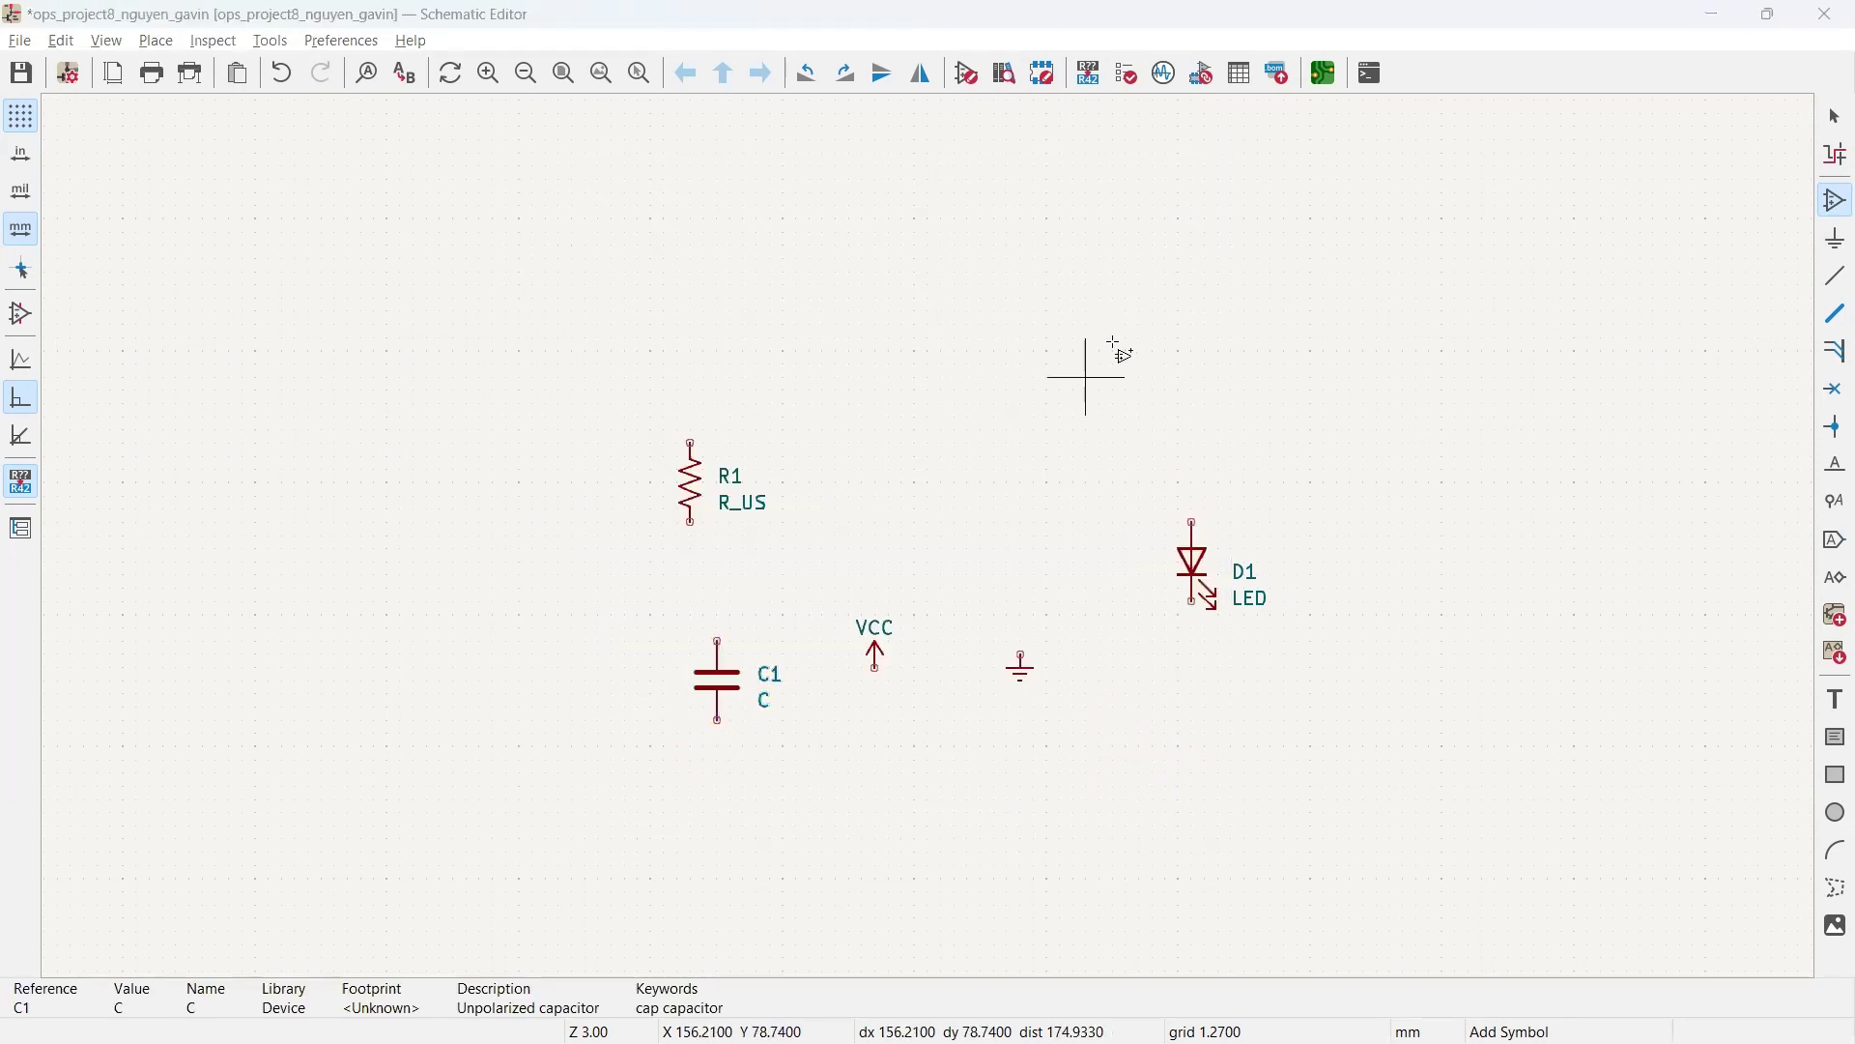
# Step: Add an NE555P timer symbol above the power symbols, between the resistor and the LED
pyautogui.click(1098, 248)
pyautogui.press('BackSpace')
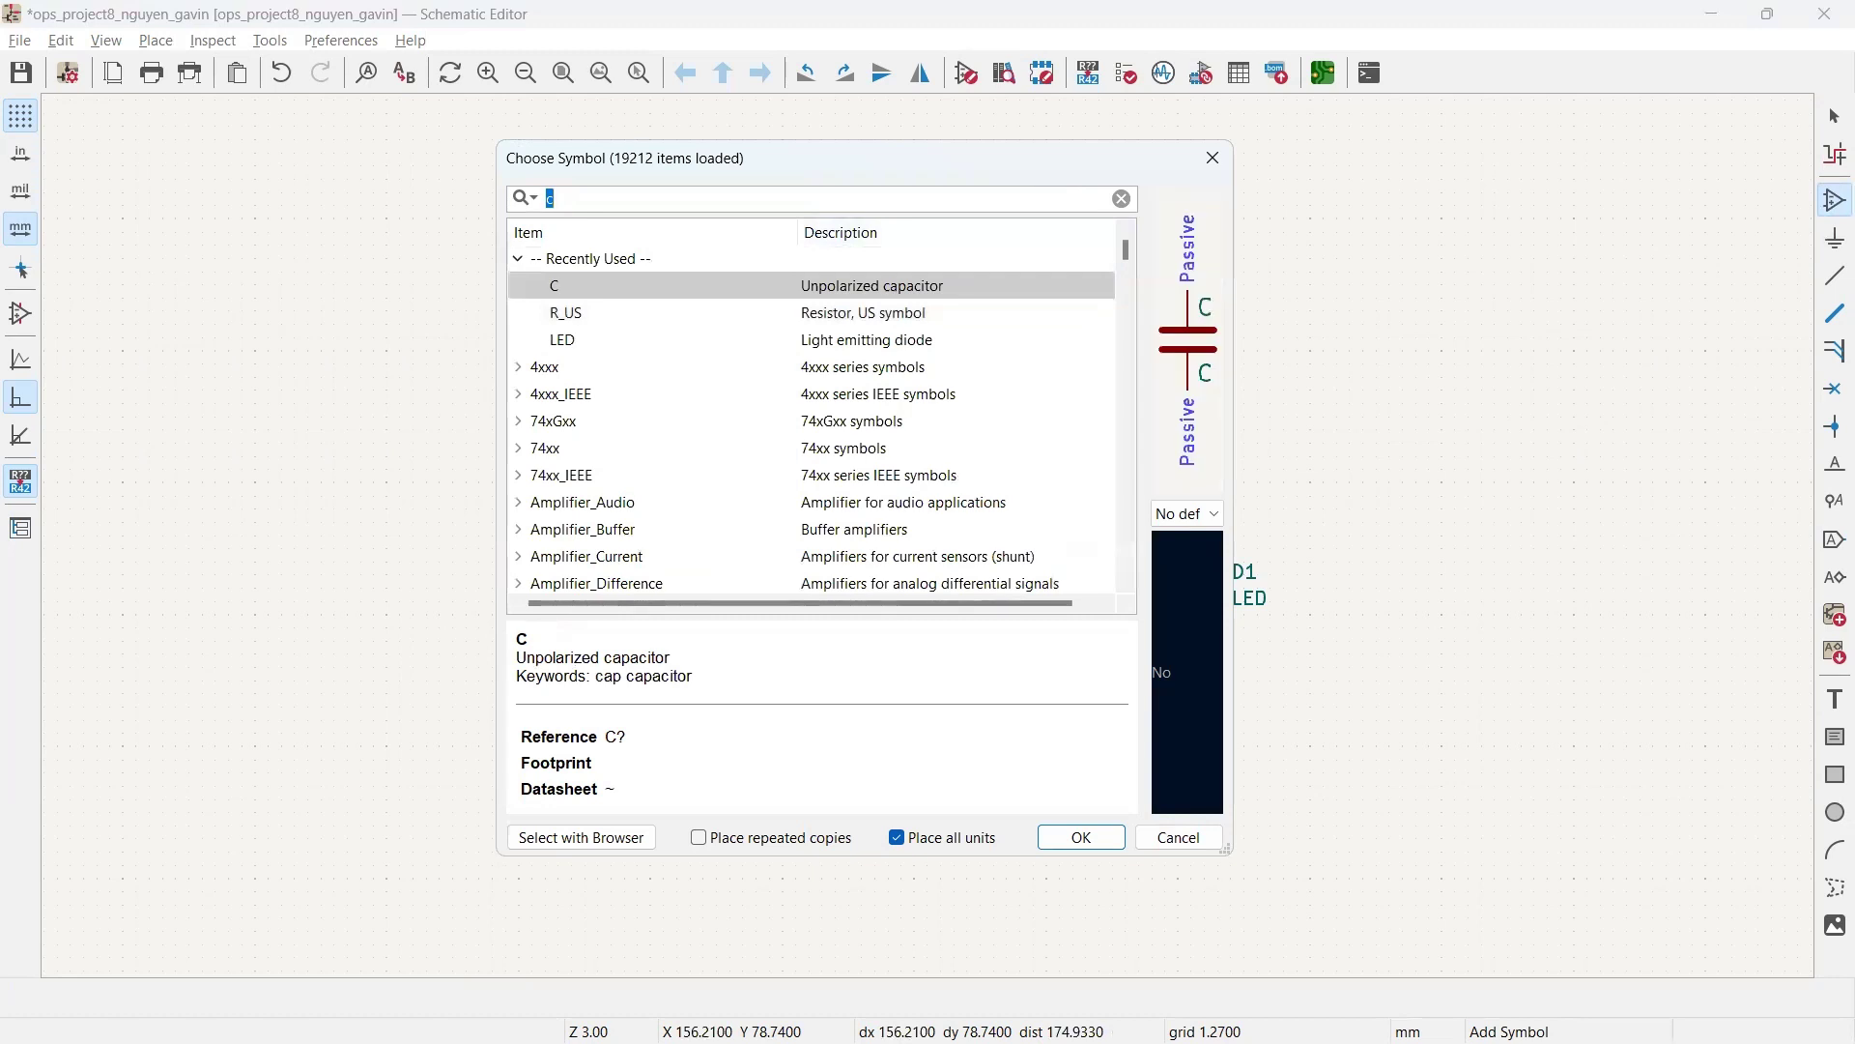
pyautogui.write('ne555')
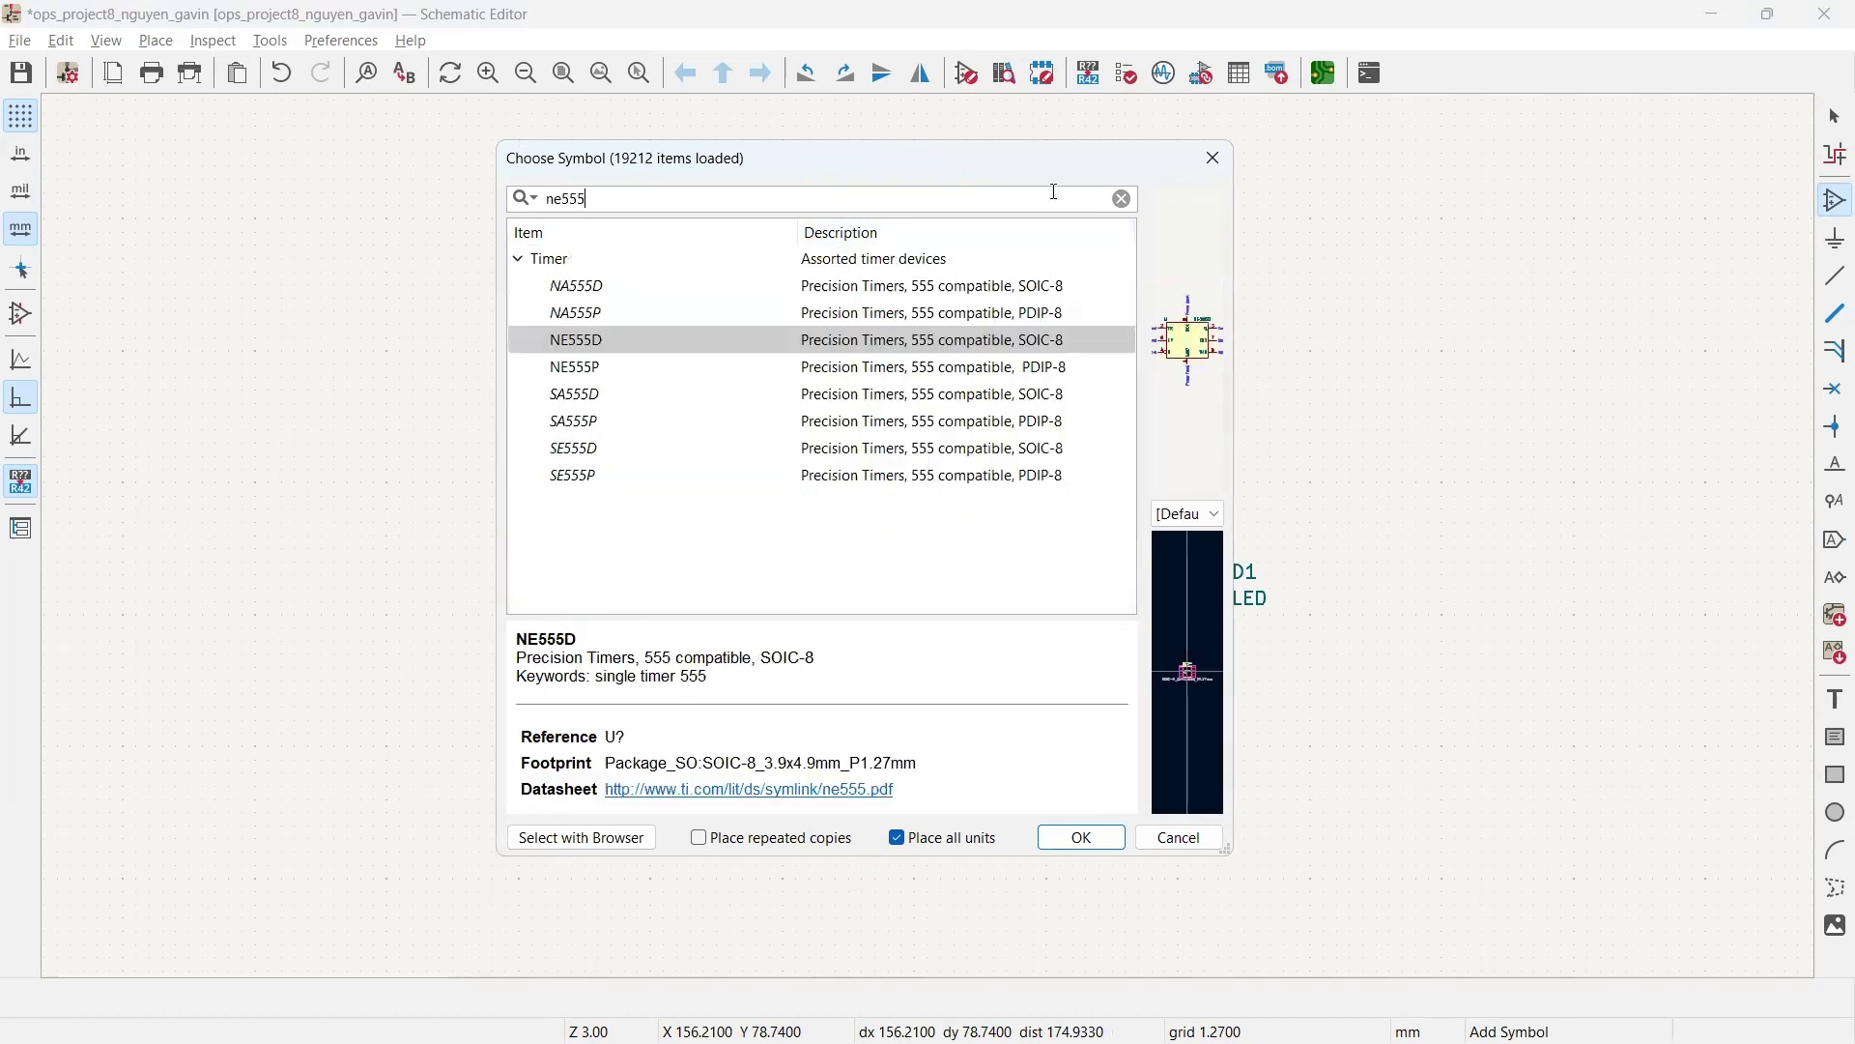
pyautogui.write('p')
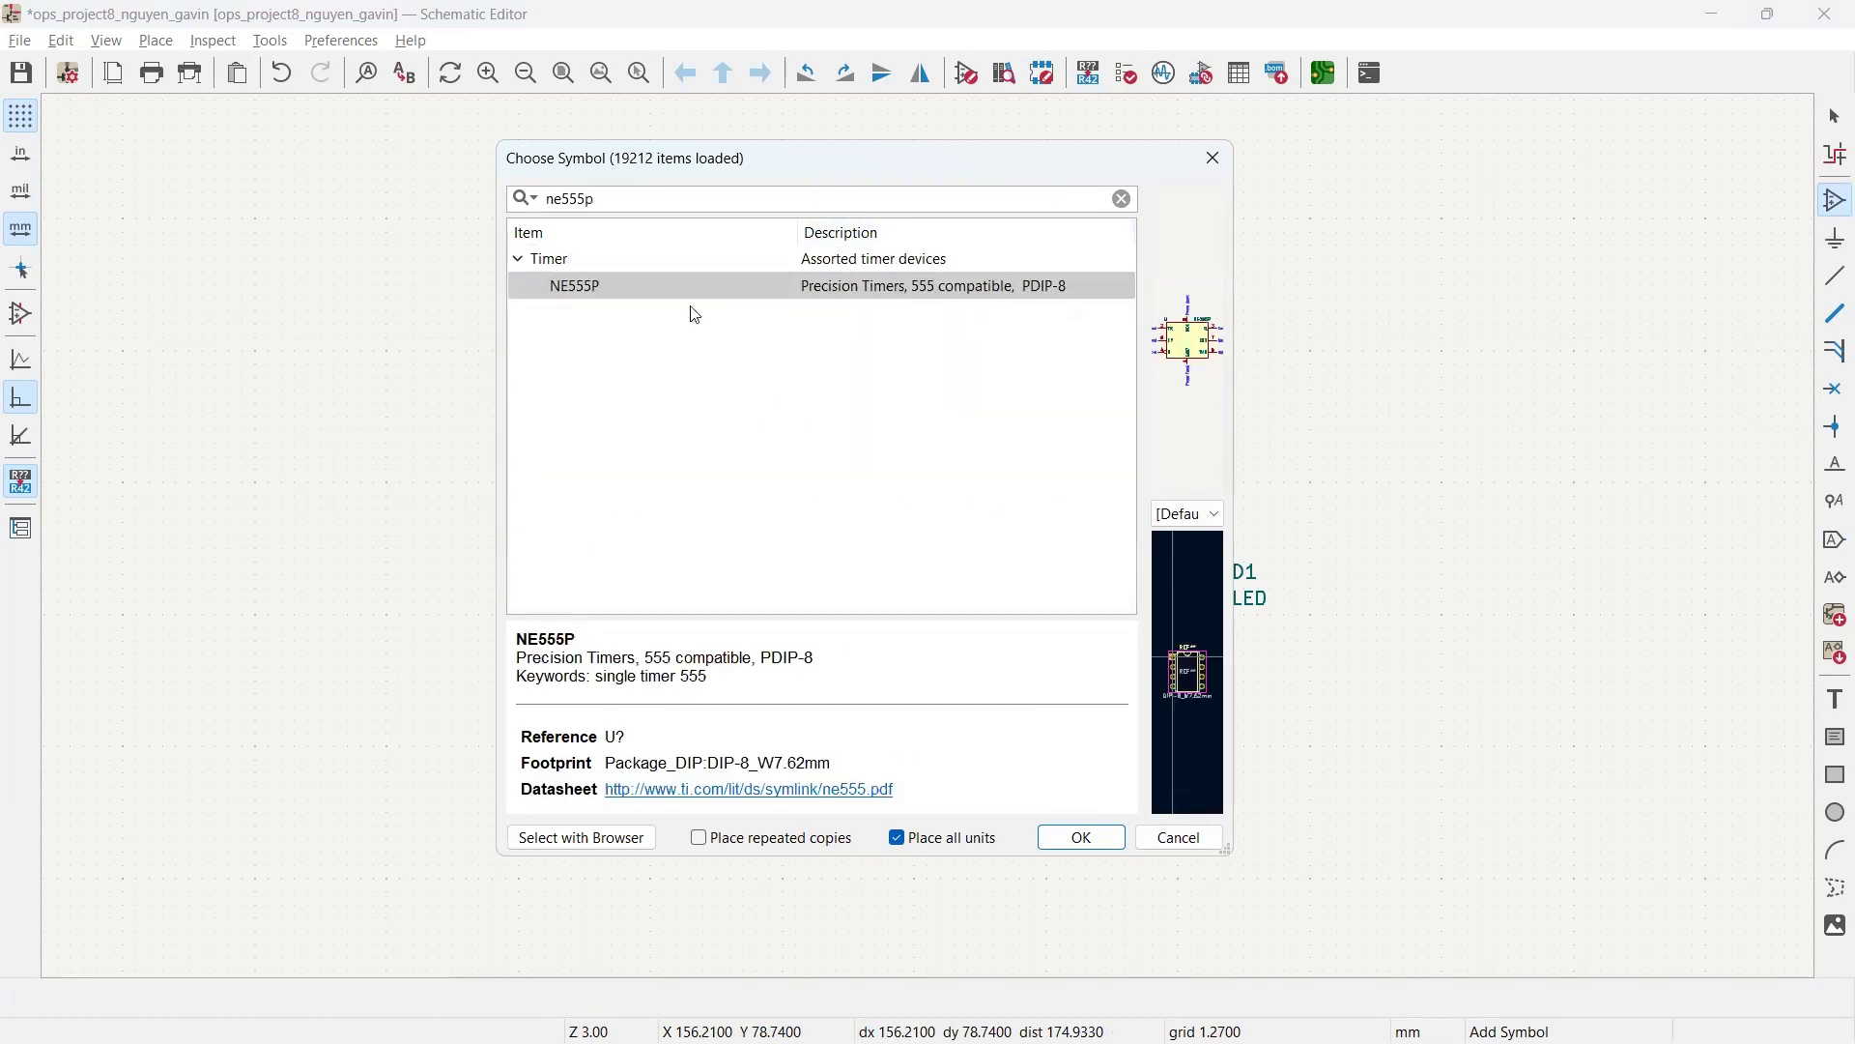
pyautogui.click(1078, 837)
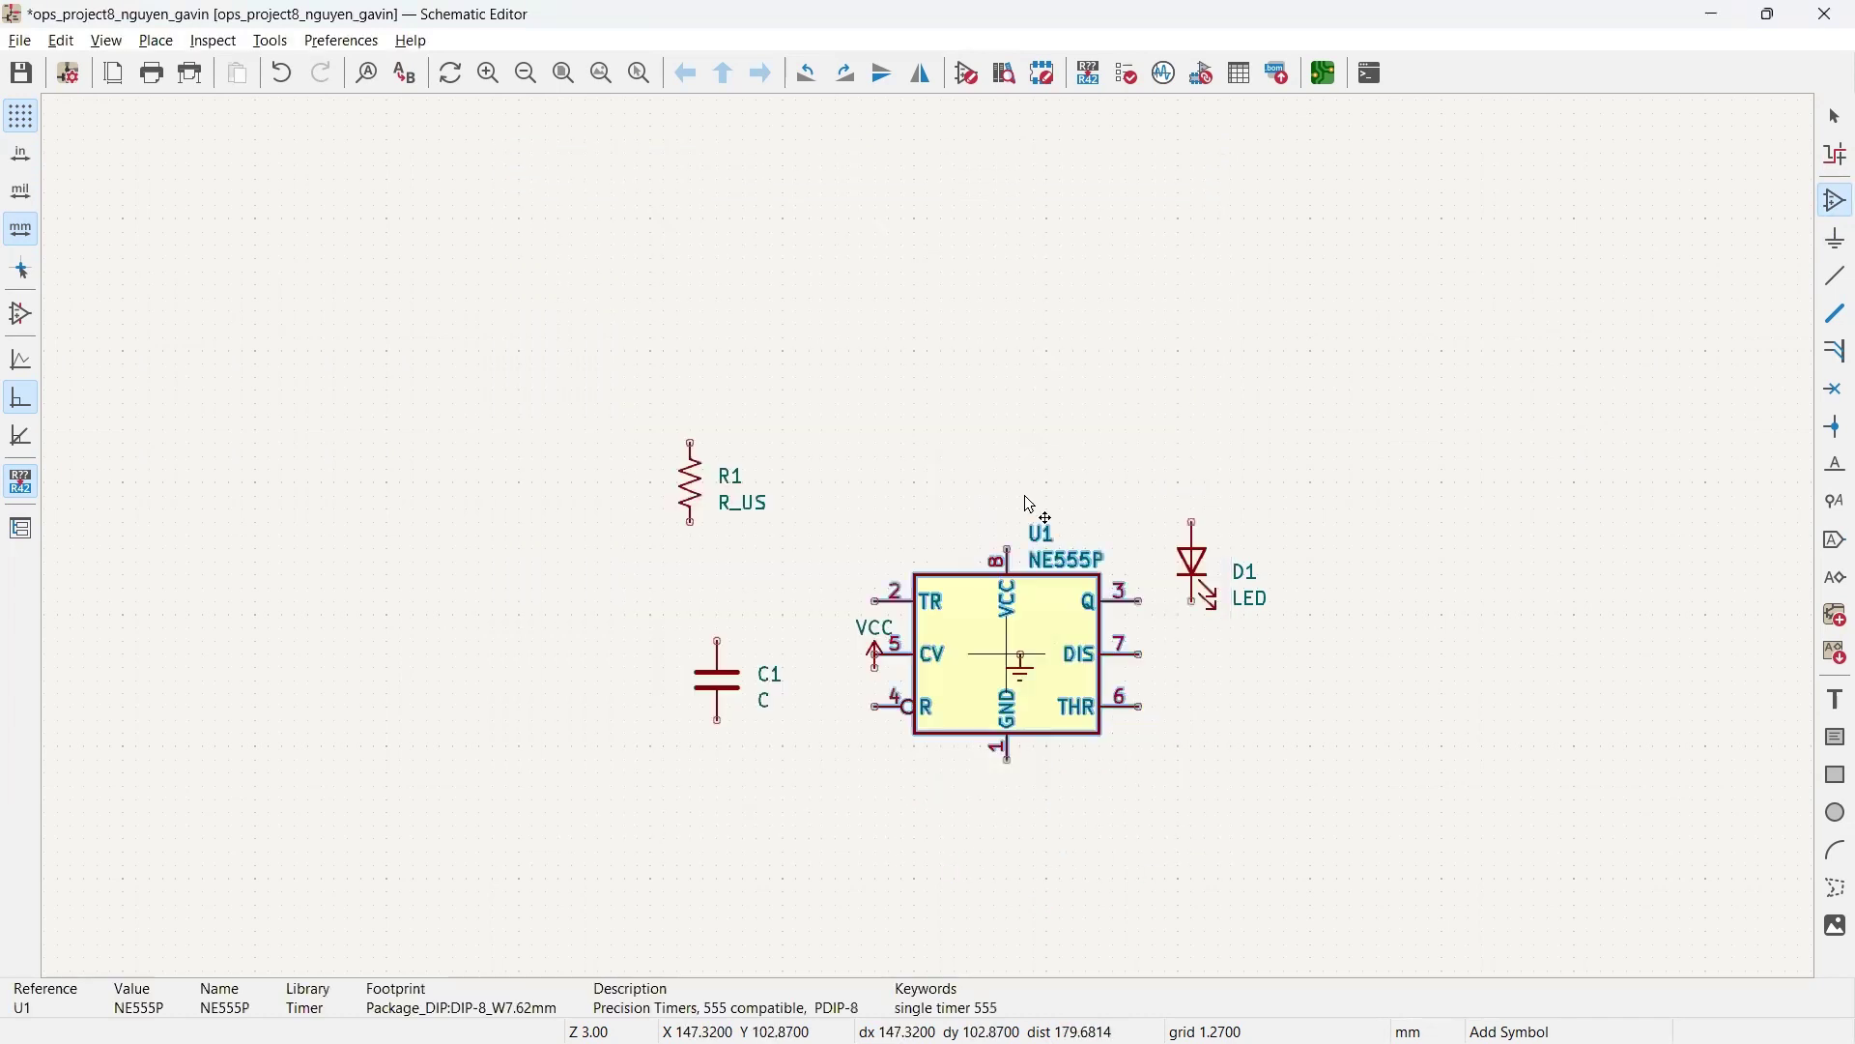
pyautogui.click(1009, 390)
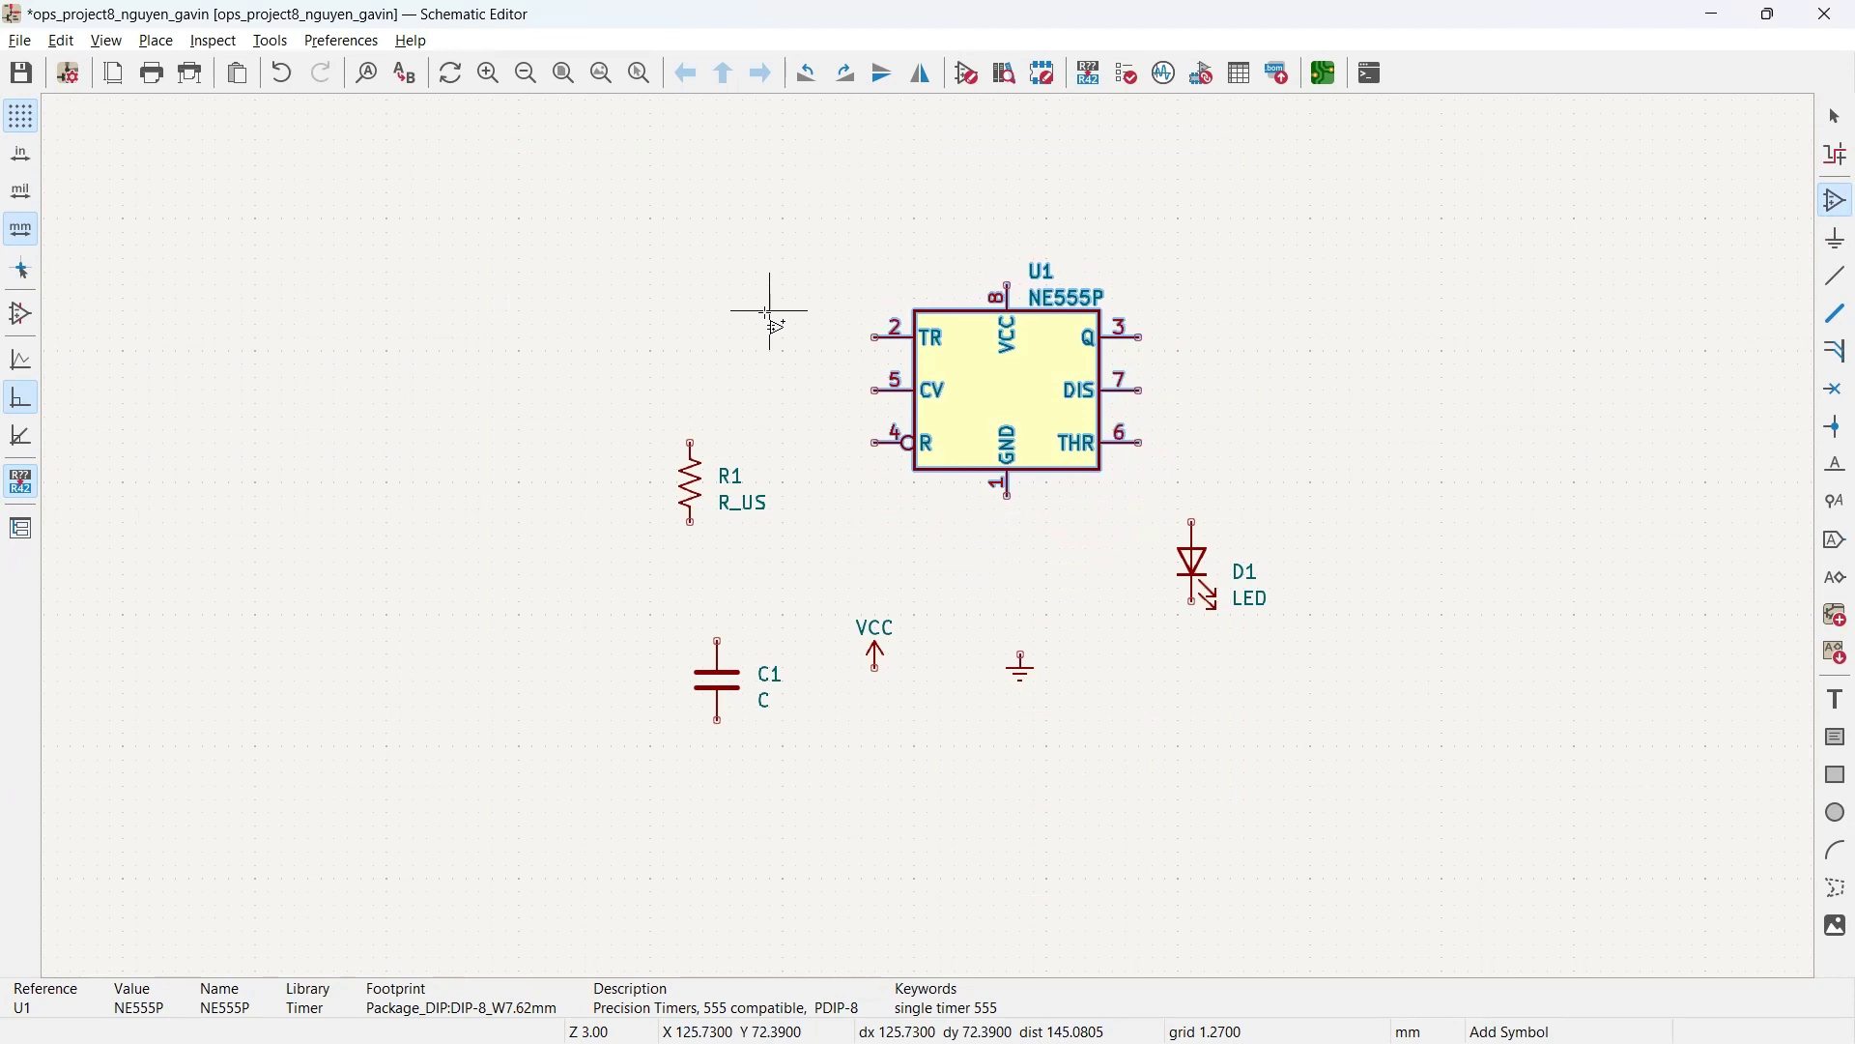
# Step: Add a Conn_01x02_Socket connector symbol above and to the left of the resistor, then leave symbol placement
pyautogui.click(850, 253)
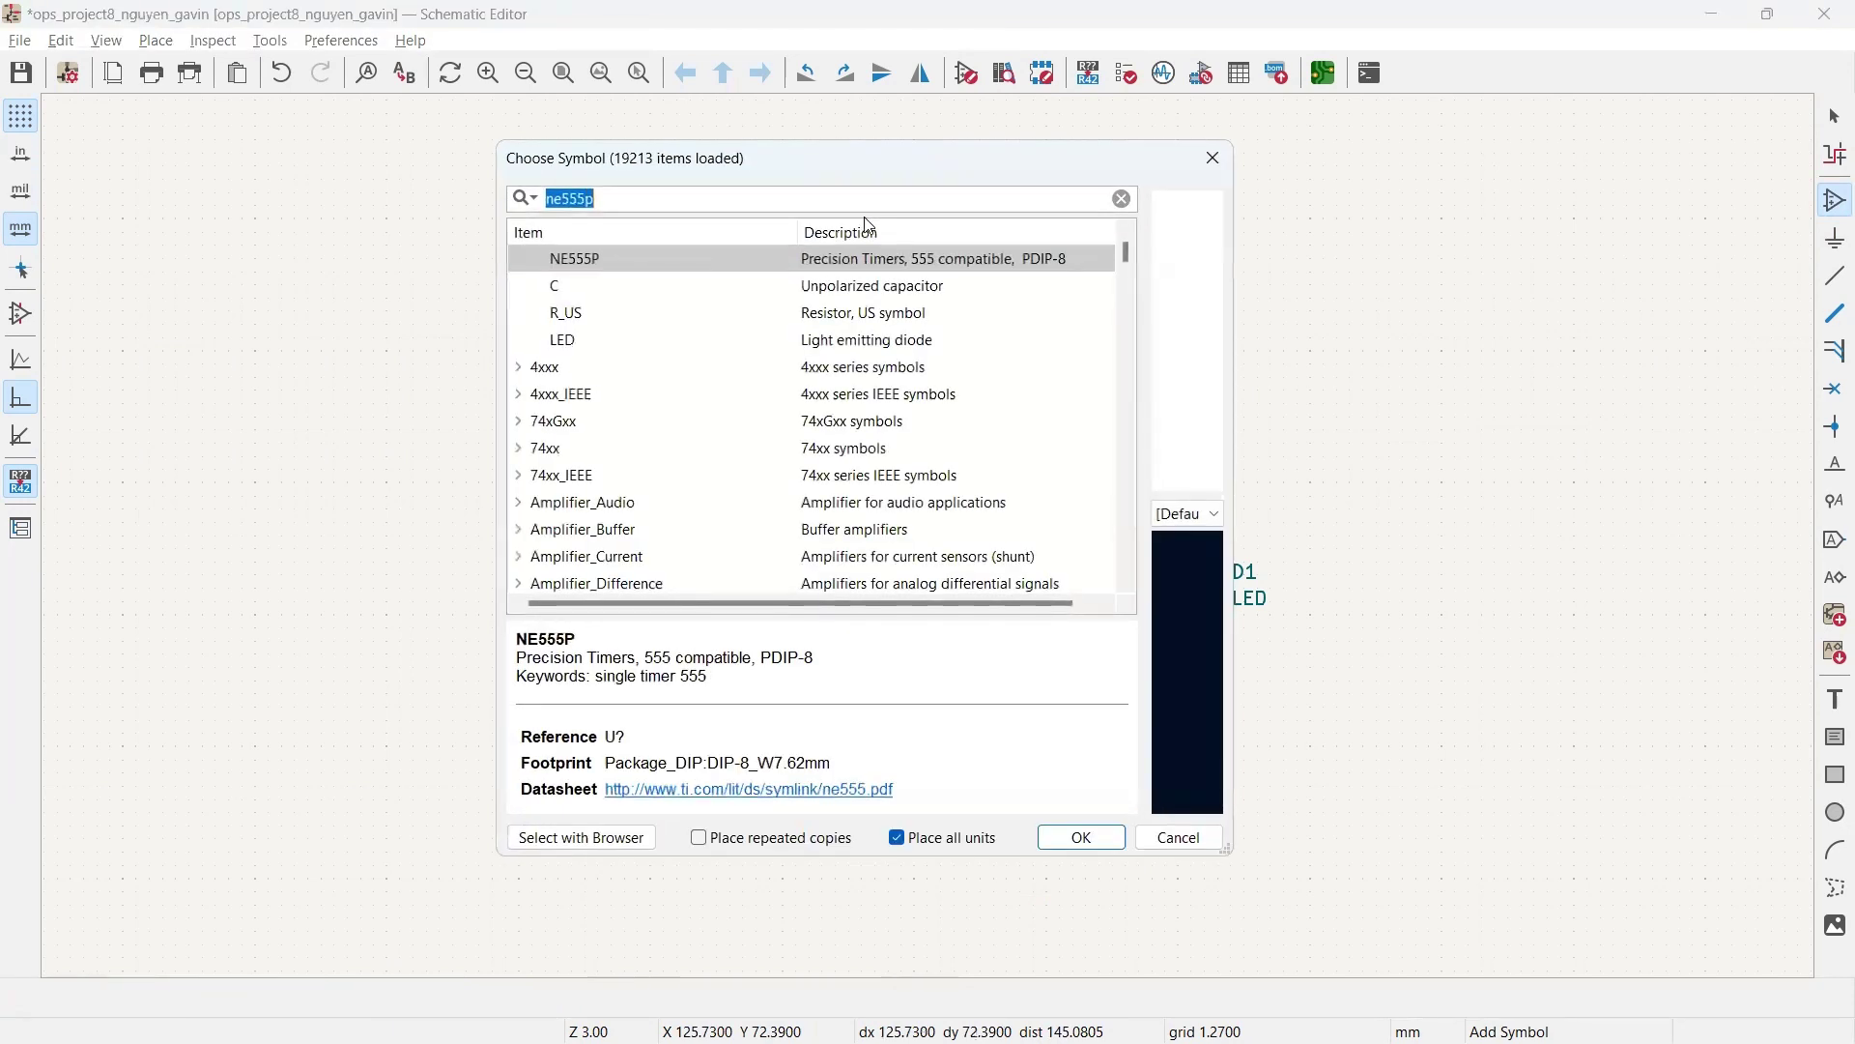
pyautogui.write('conn')
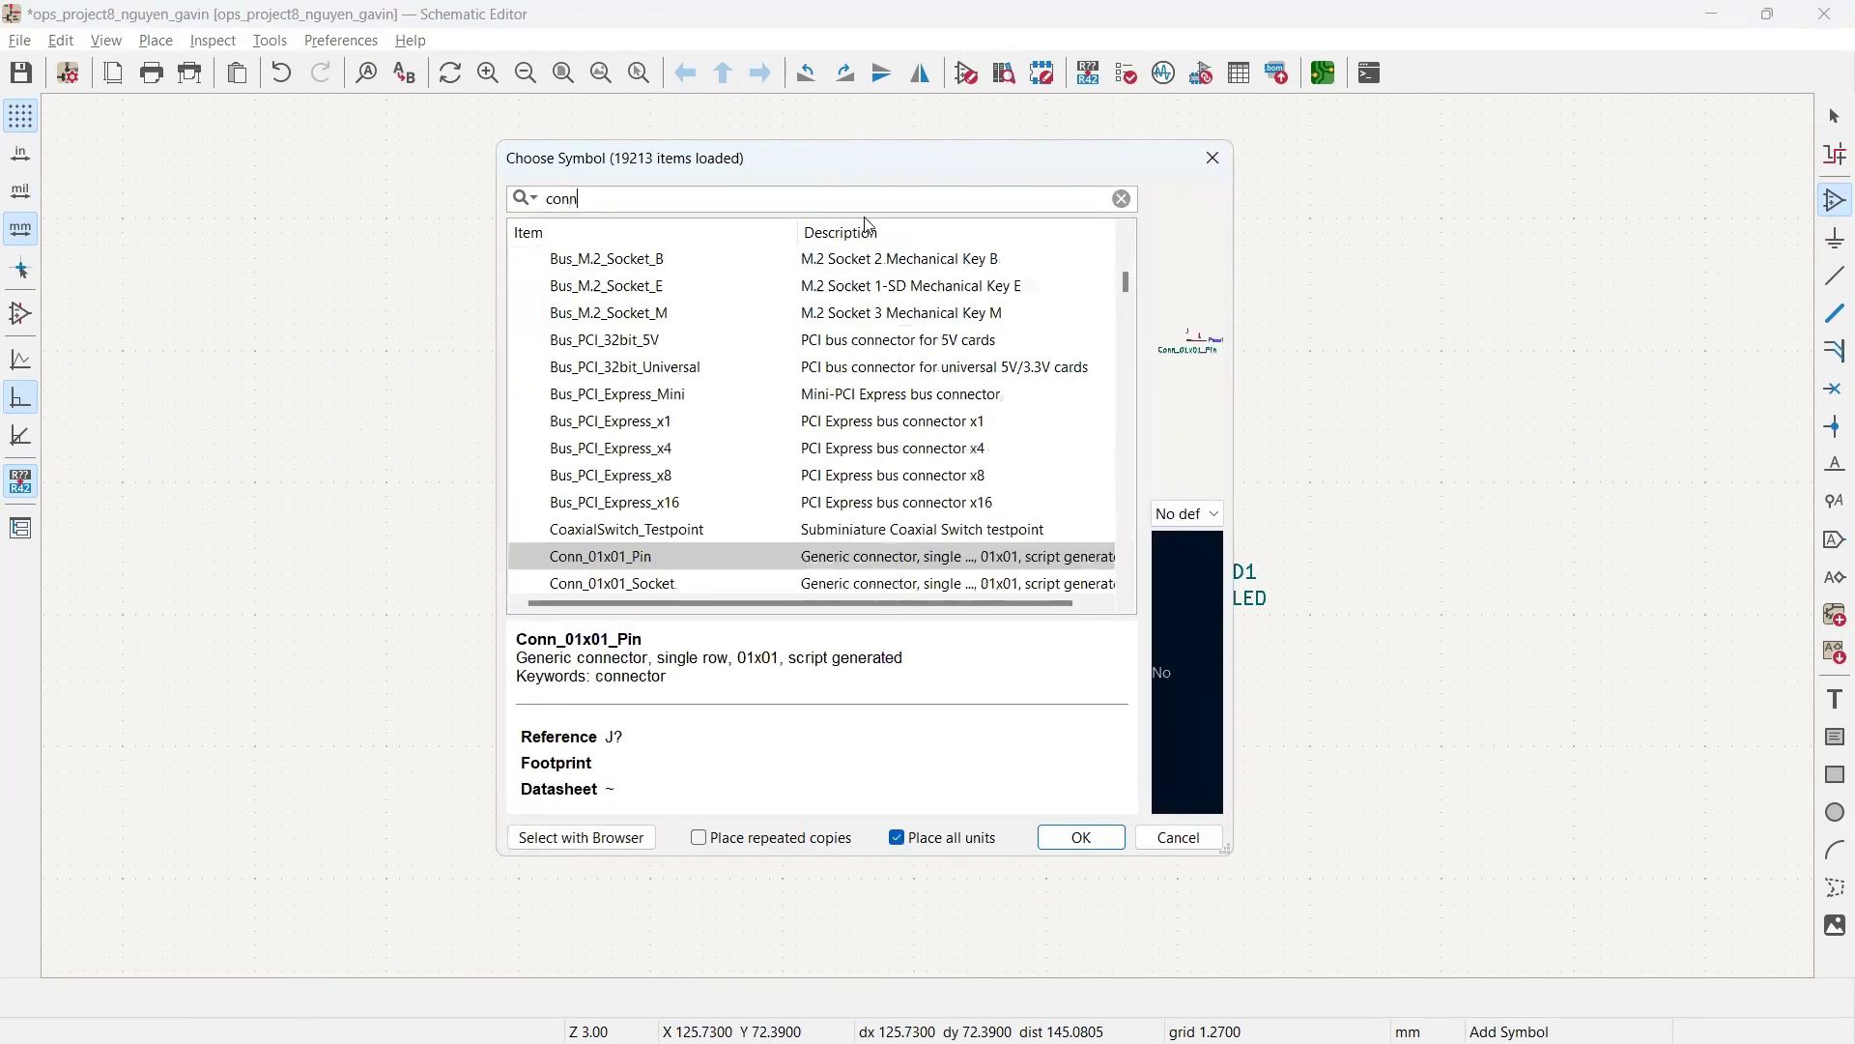
pyautogui.write('_0')
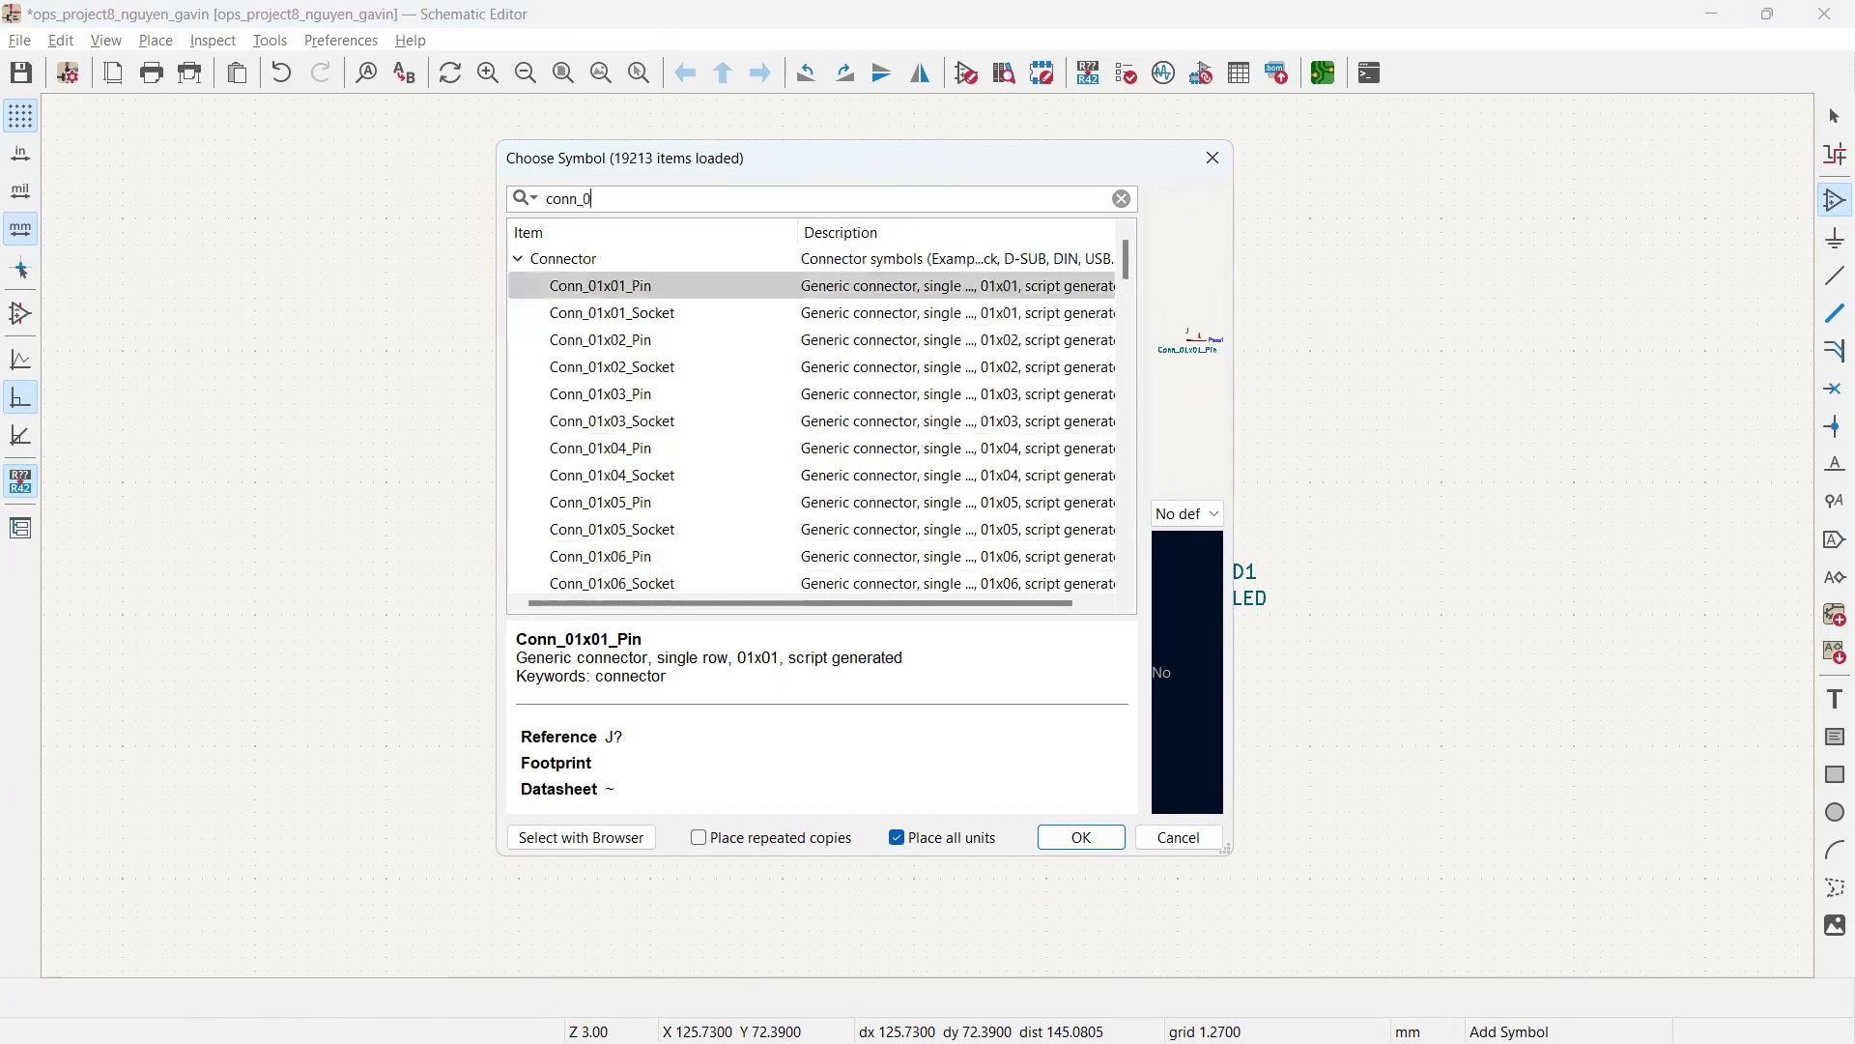
pyautogui.write('1x02')
pyautogui.click(693, 365)
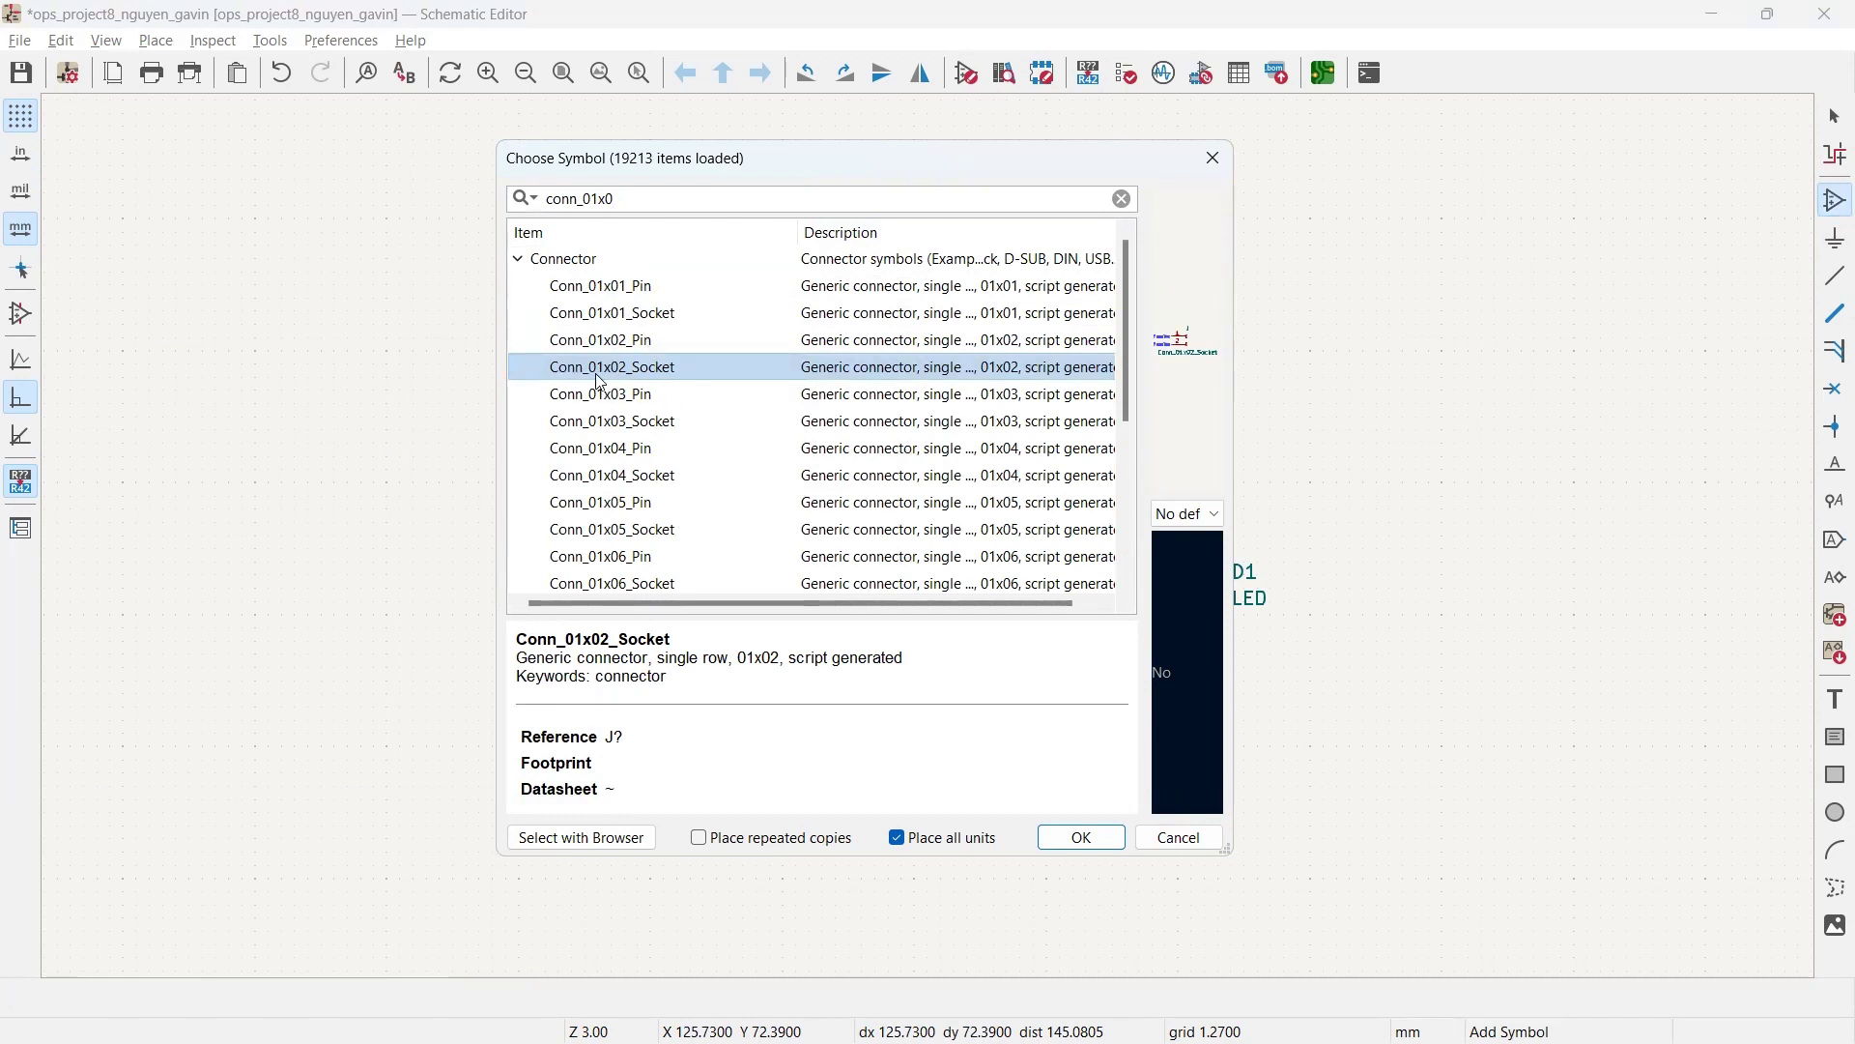
pyautogui.doubleClick(657, 379)
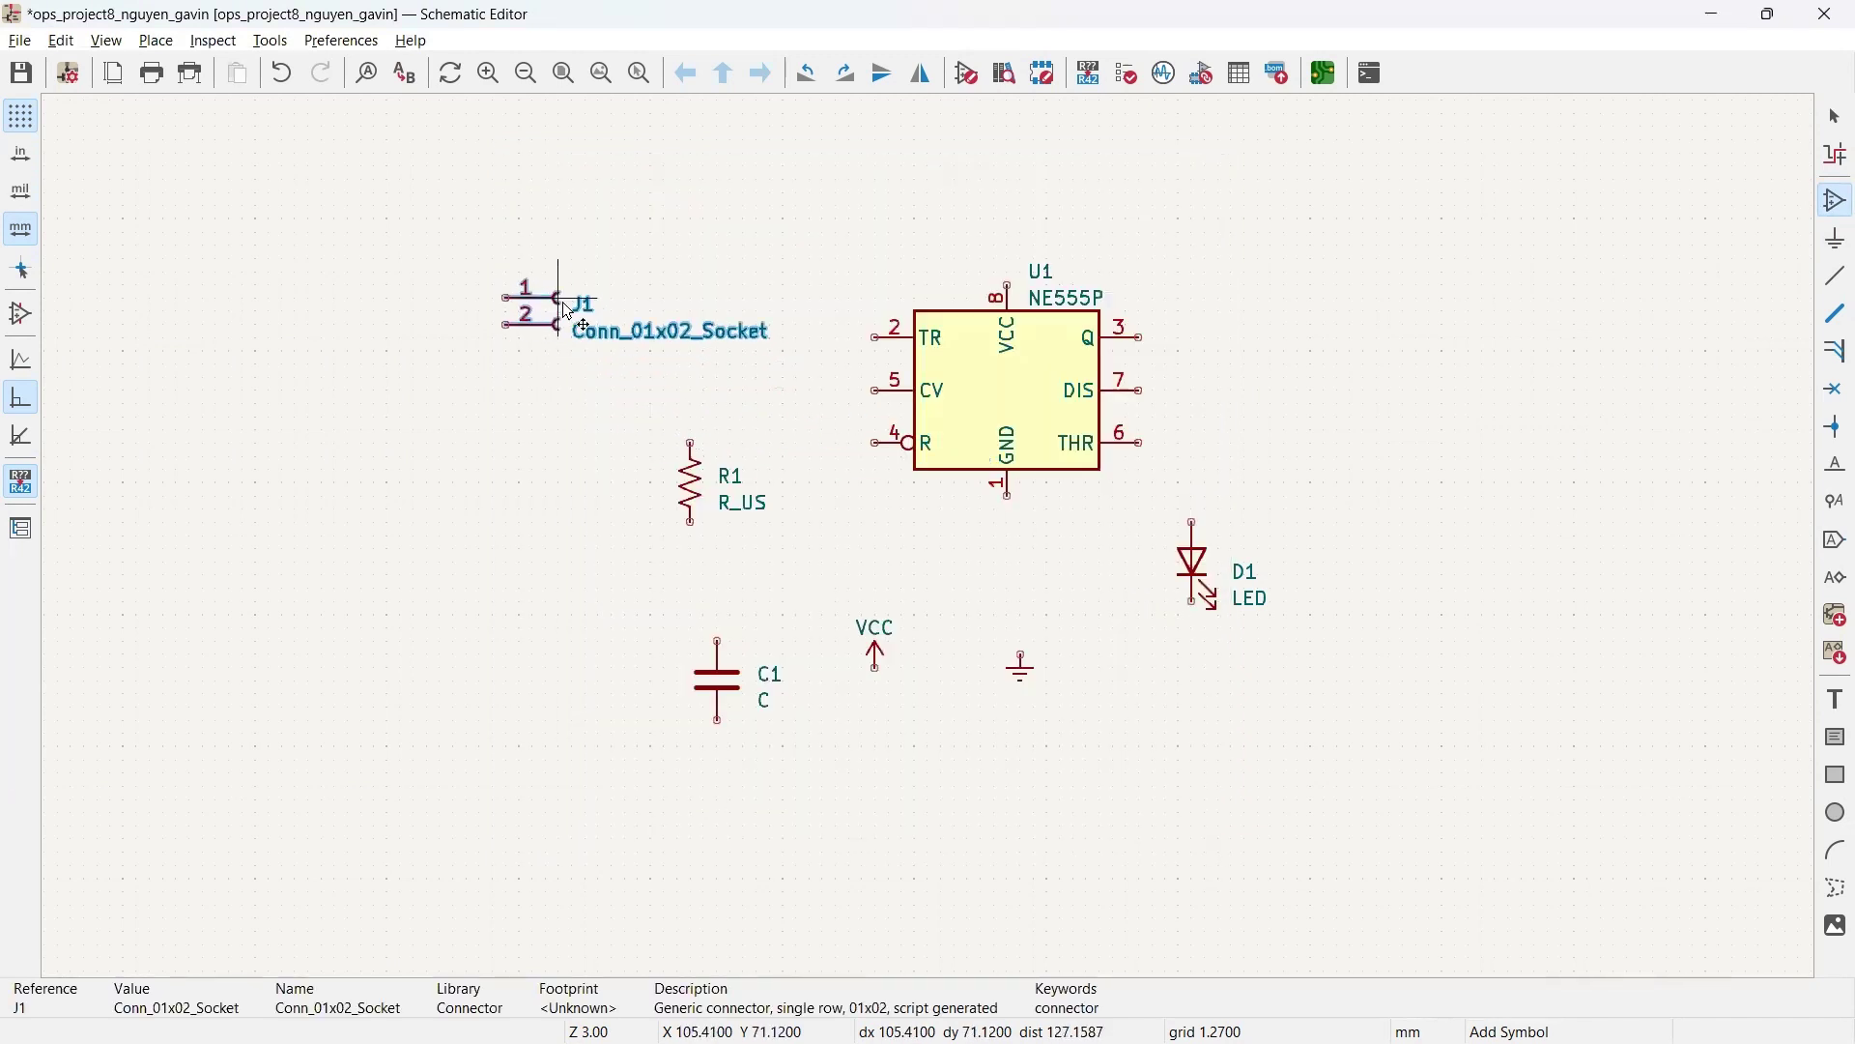
pyautogui.click(565, 295)
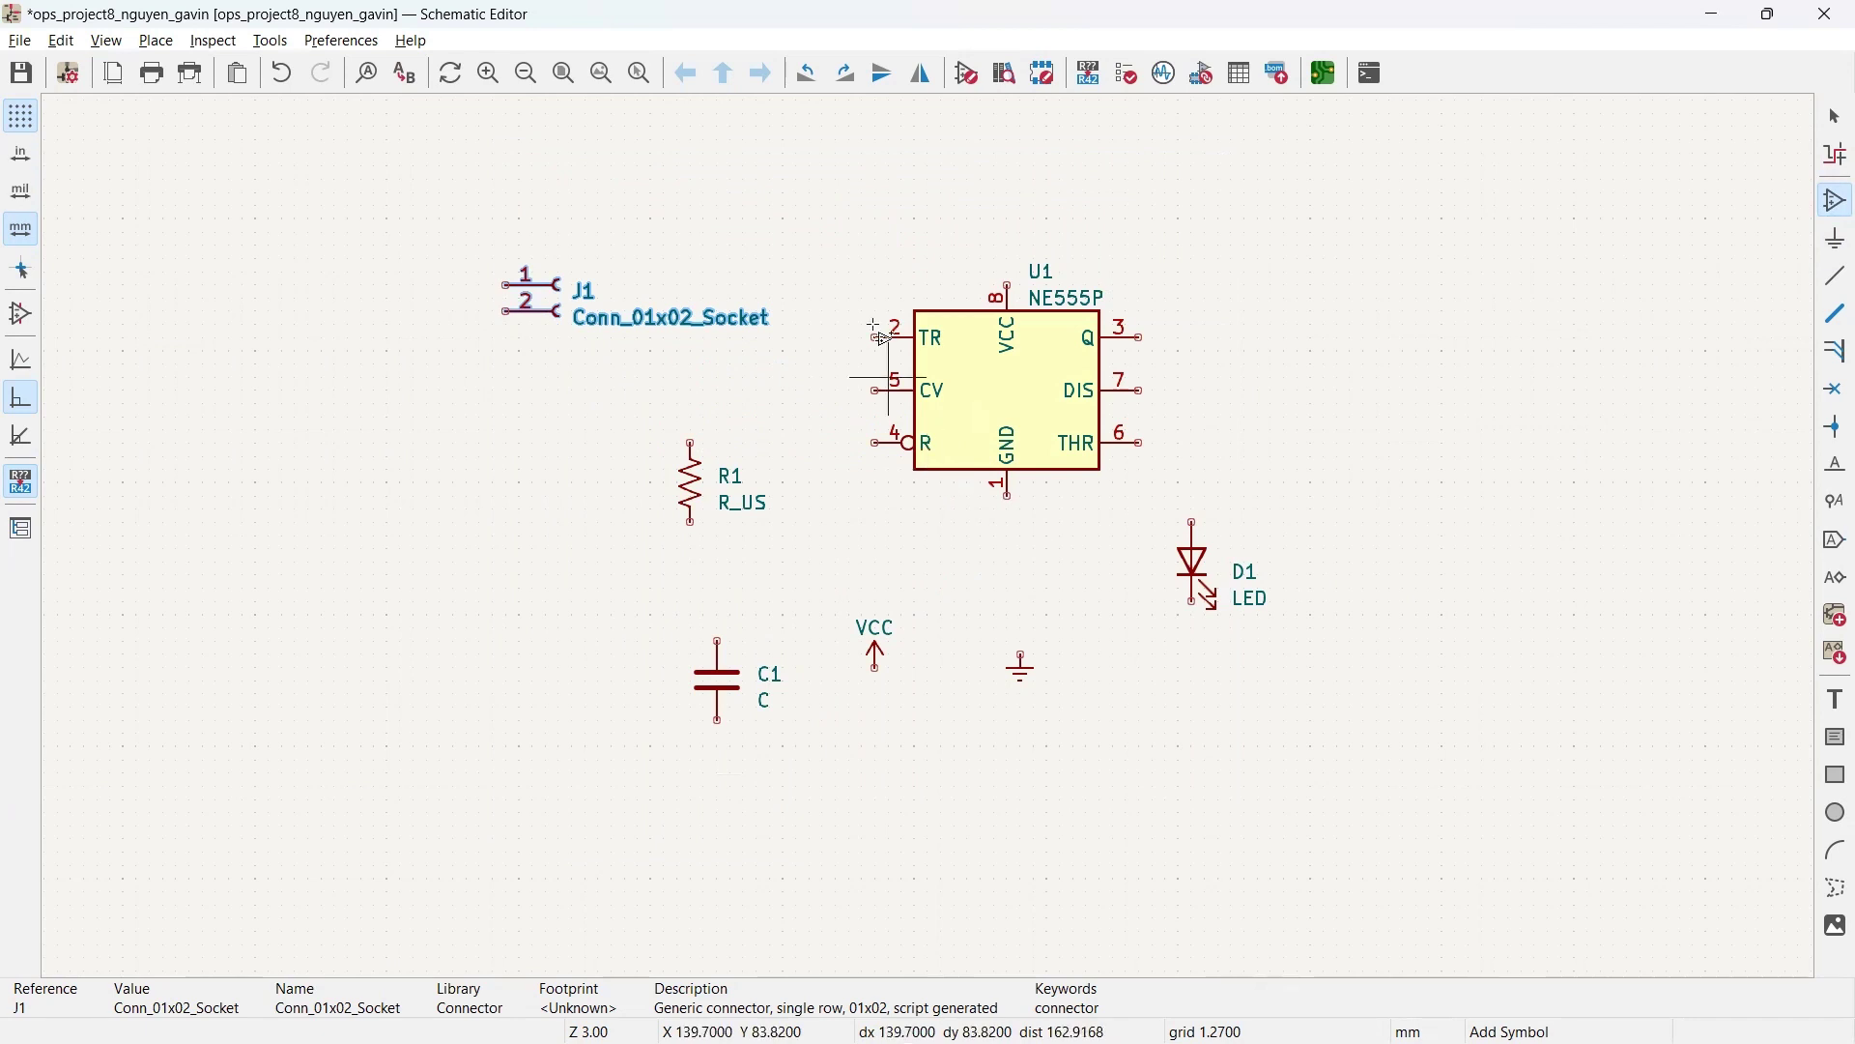
pyautogui.press('Escape')
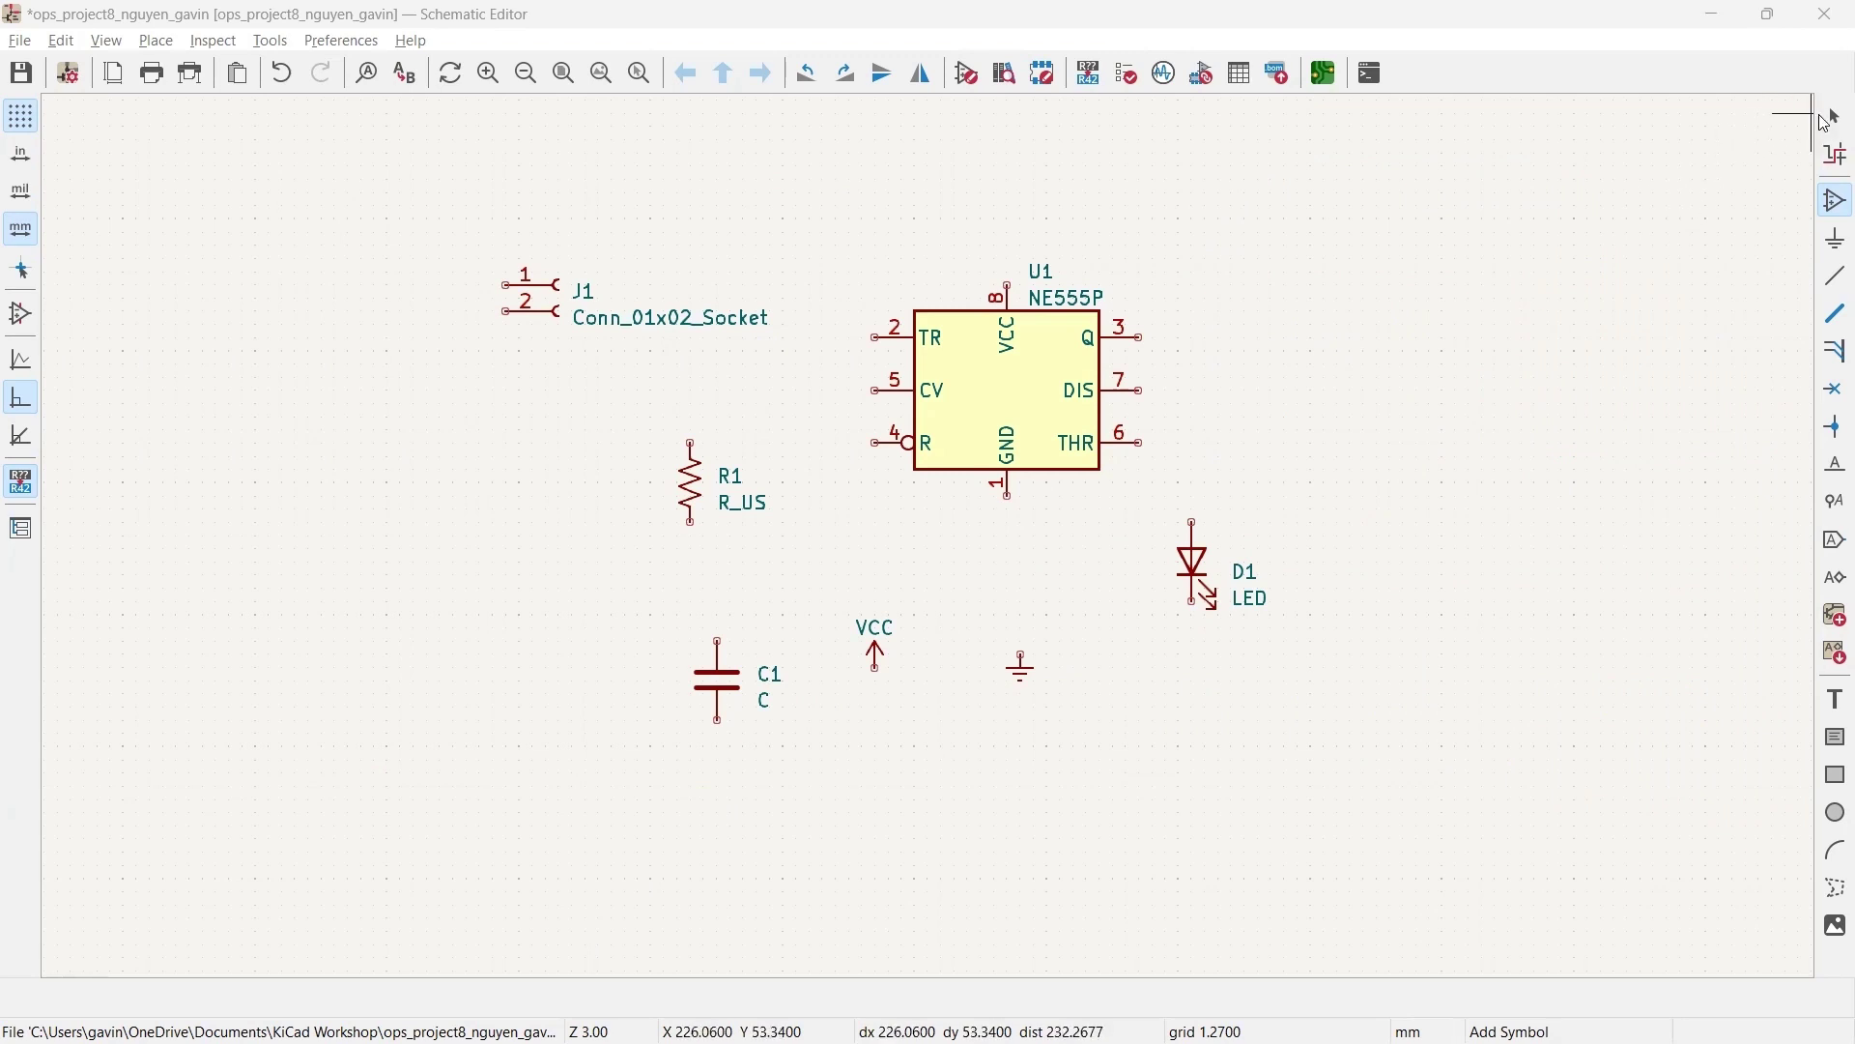
pyautogui.click(1835, 118)
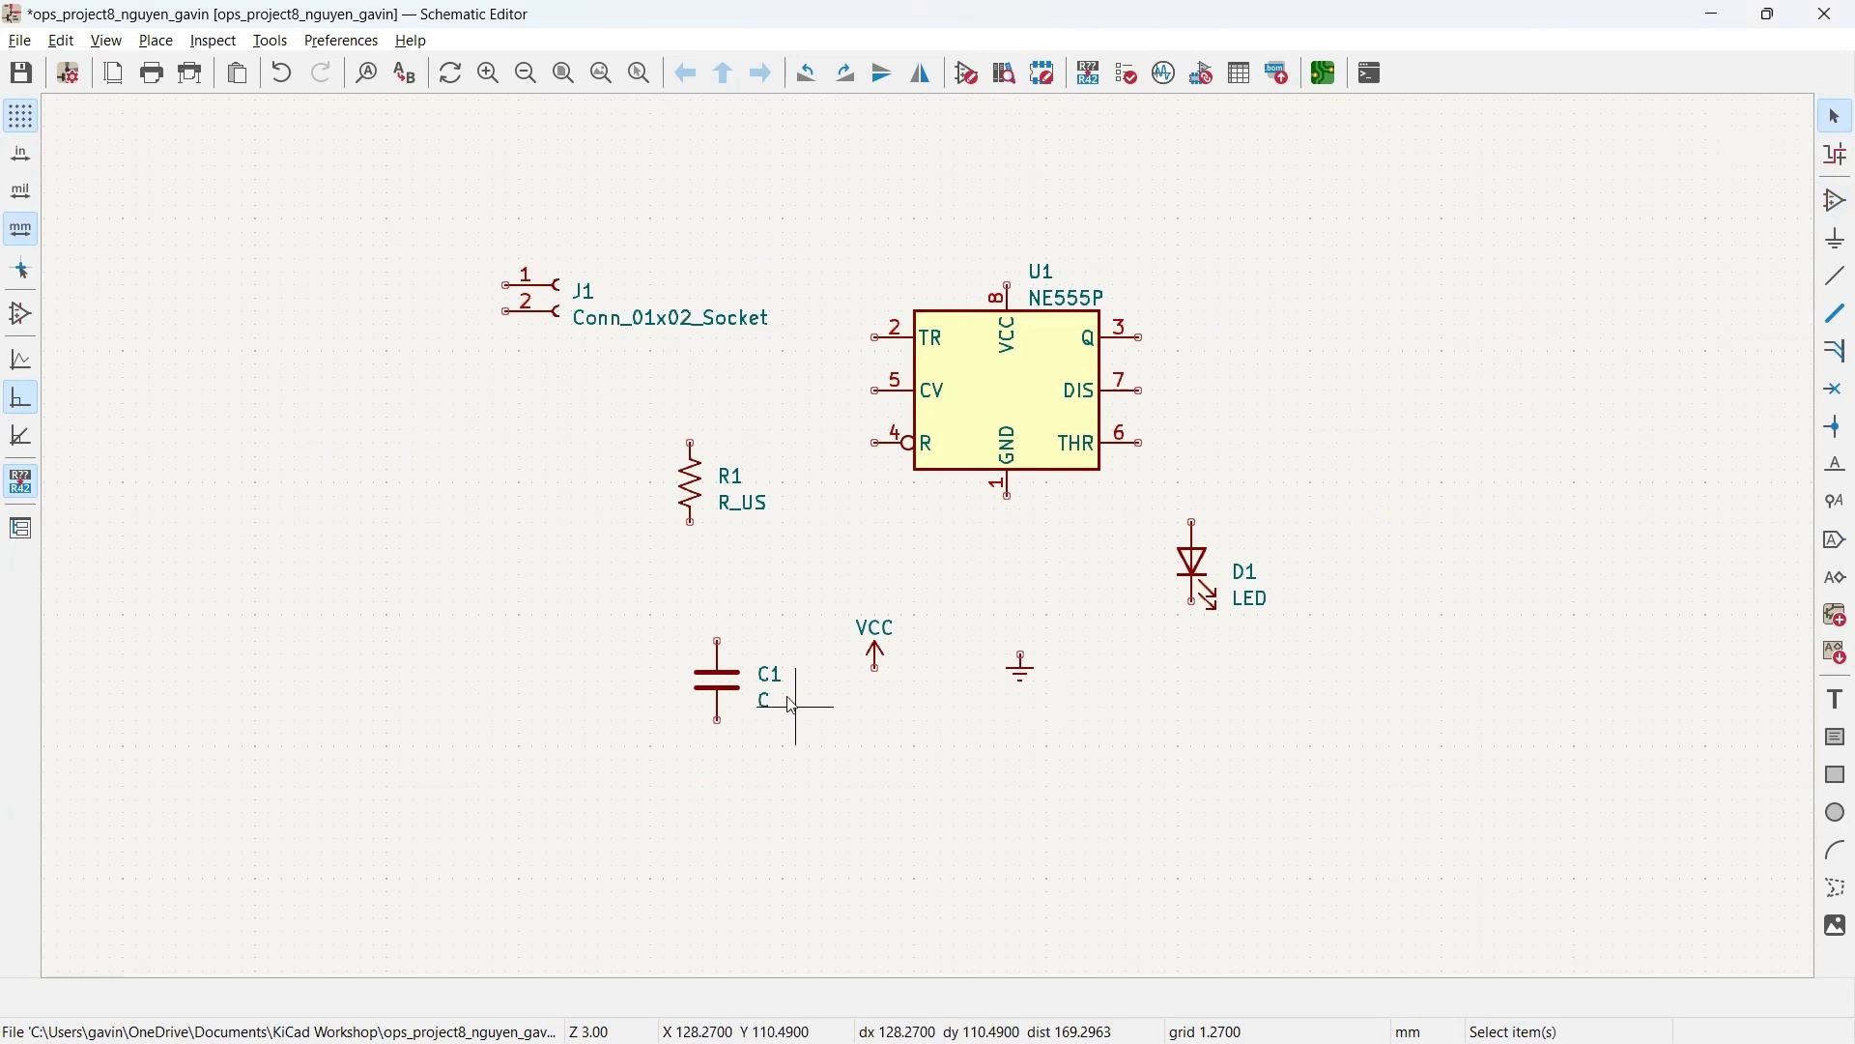
# Step: Duplicate resistor R1 twice, placing the copies in a row to its left
pyautogui.click(692, 500)
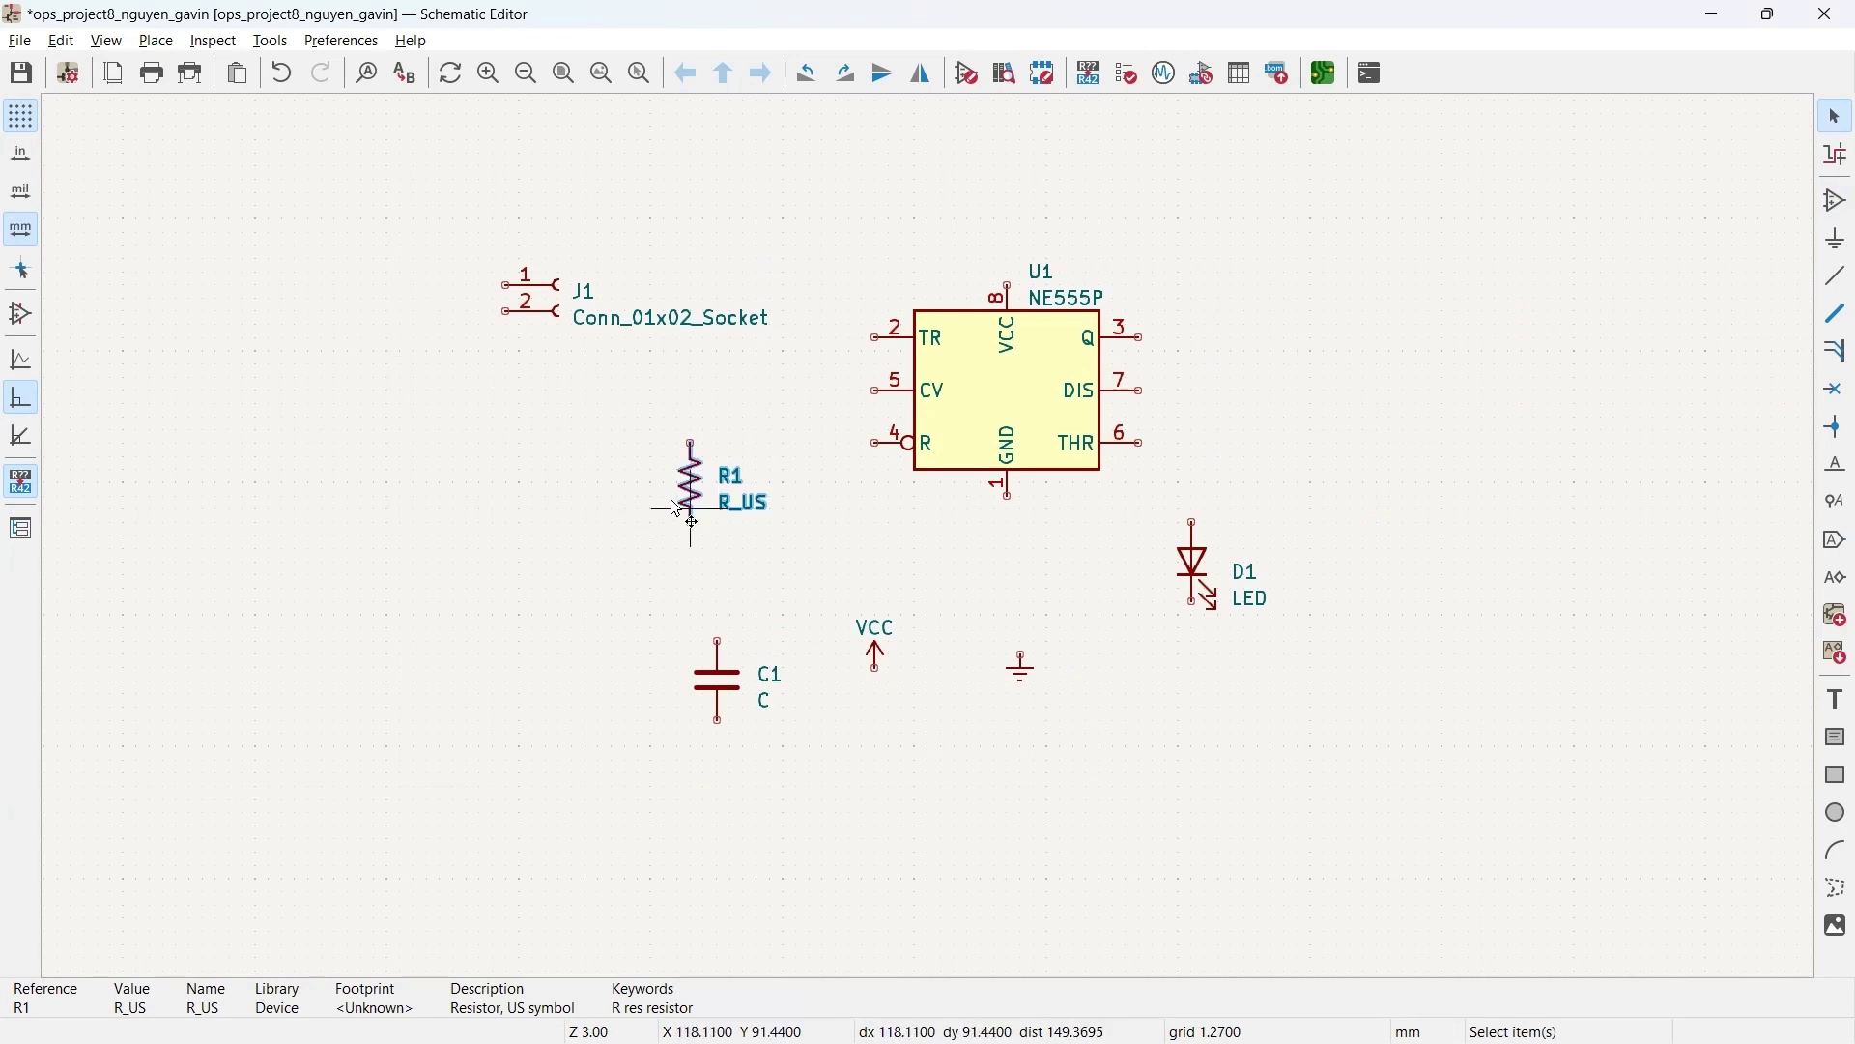
pyautogui.click(621, 436)
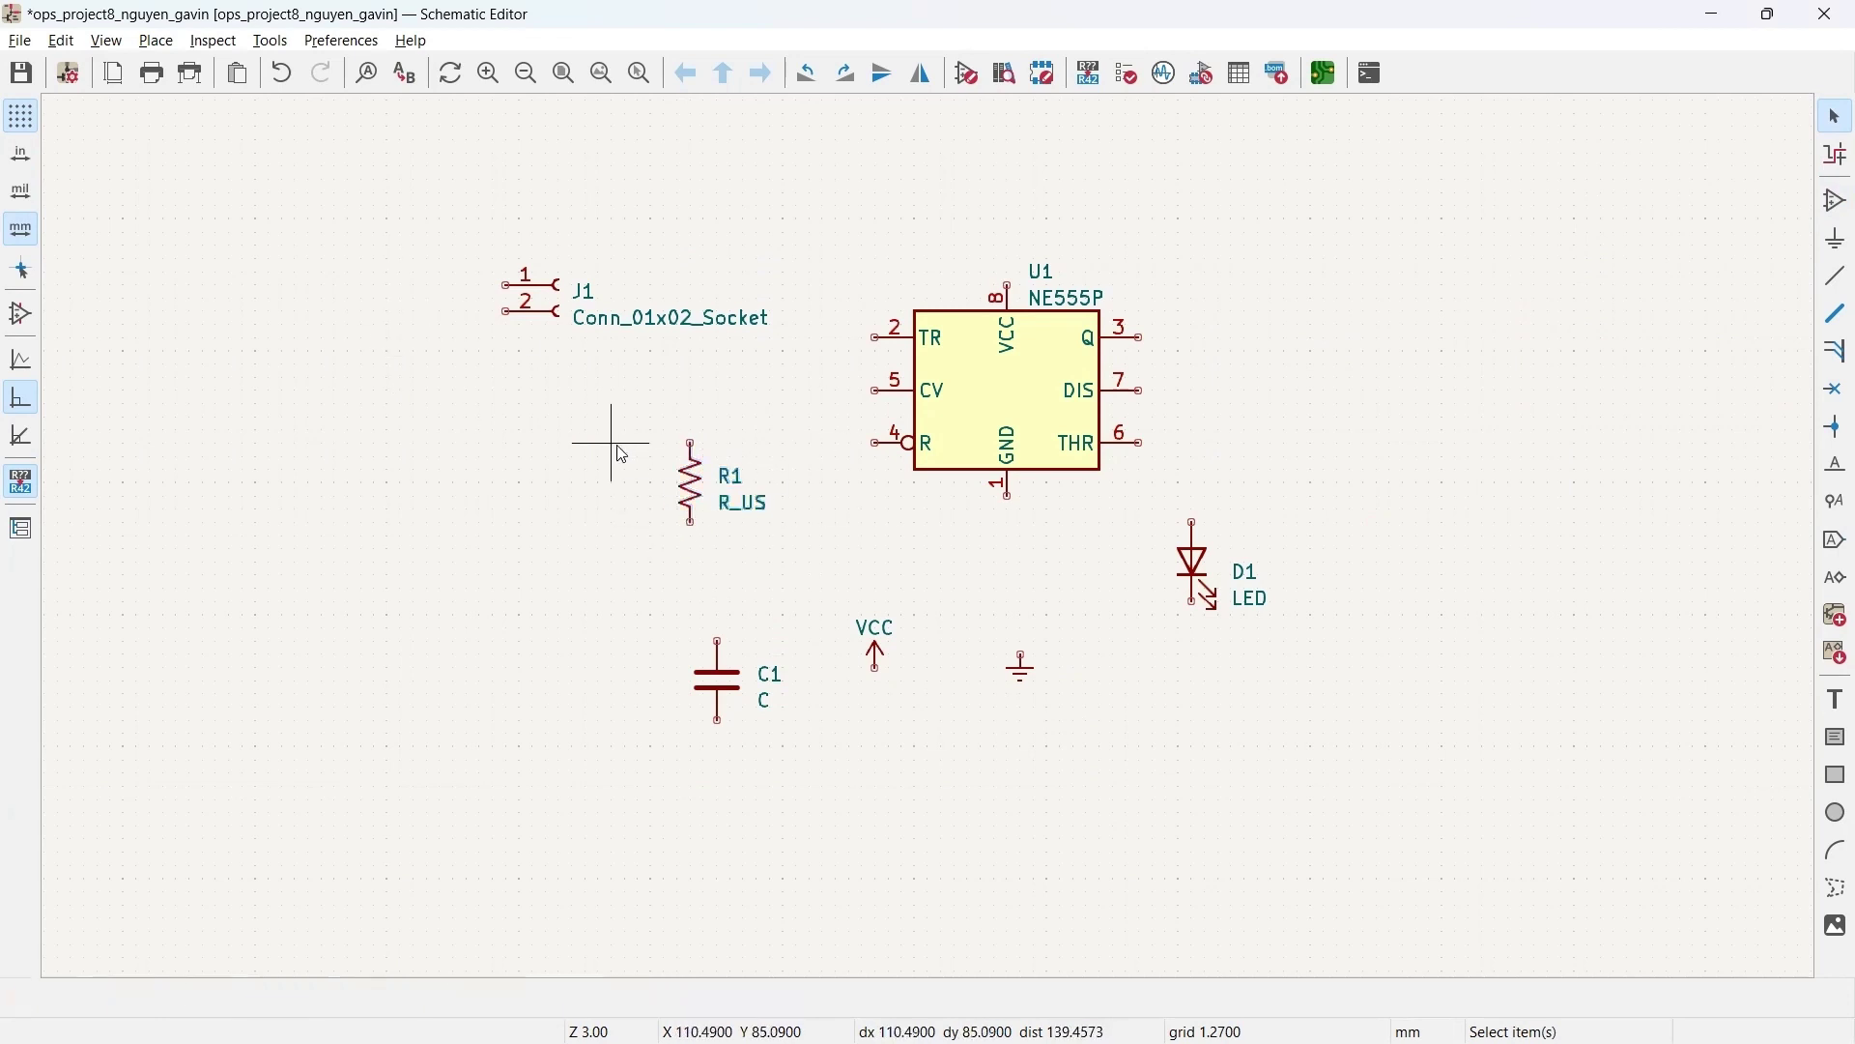
pyautogui.click(690, 488)
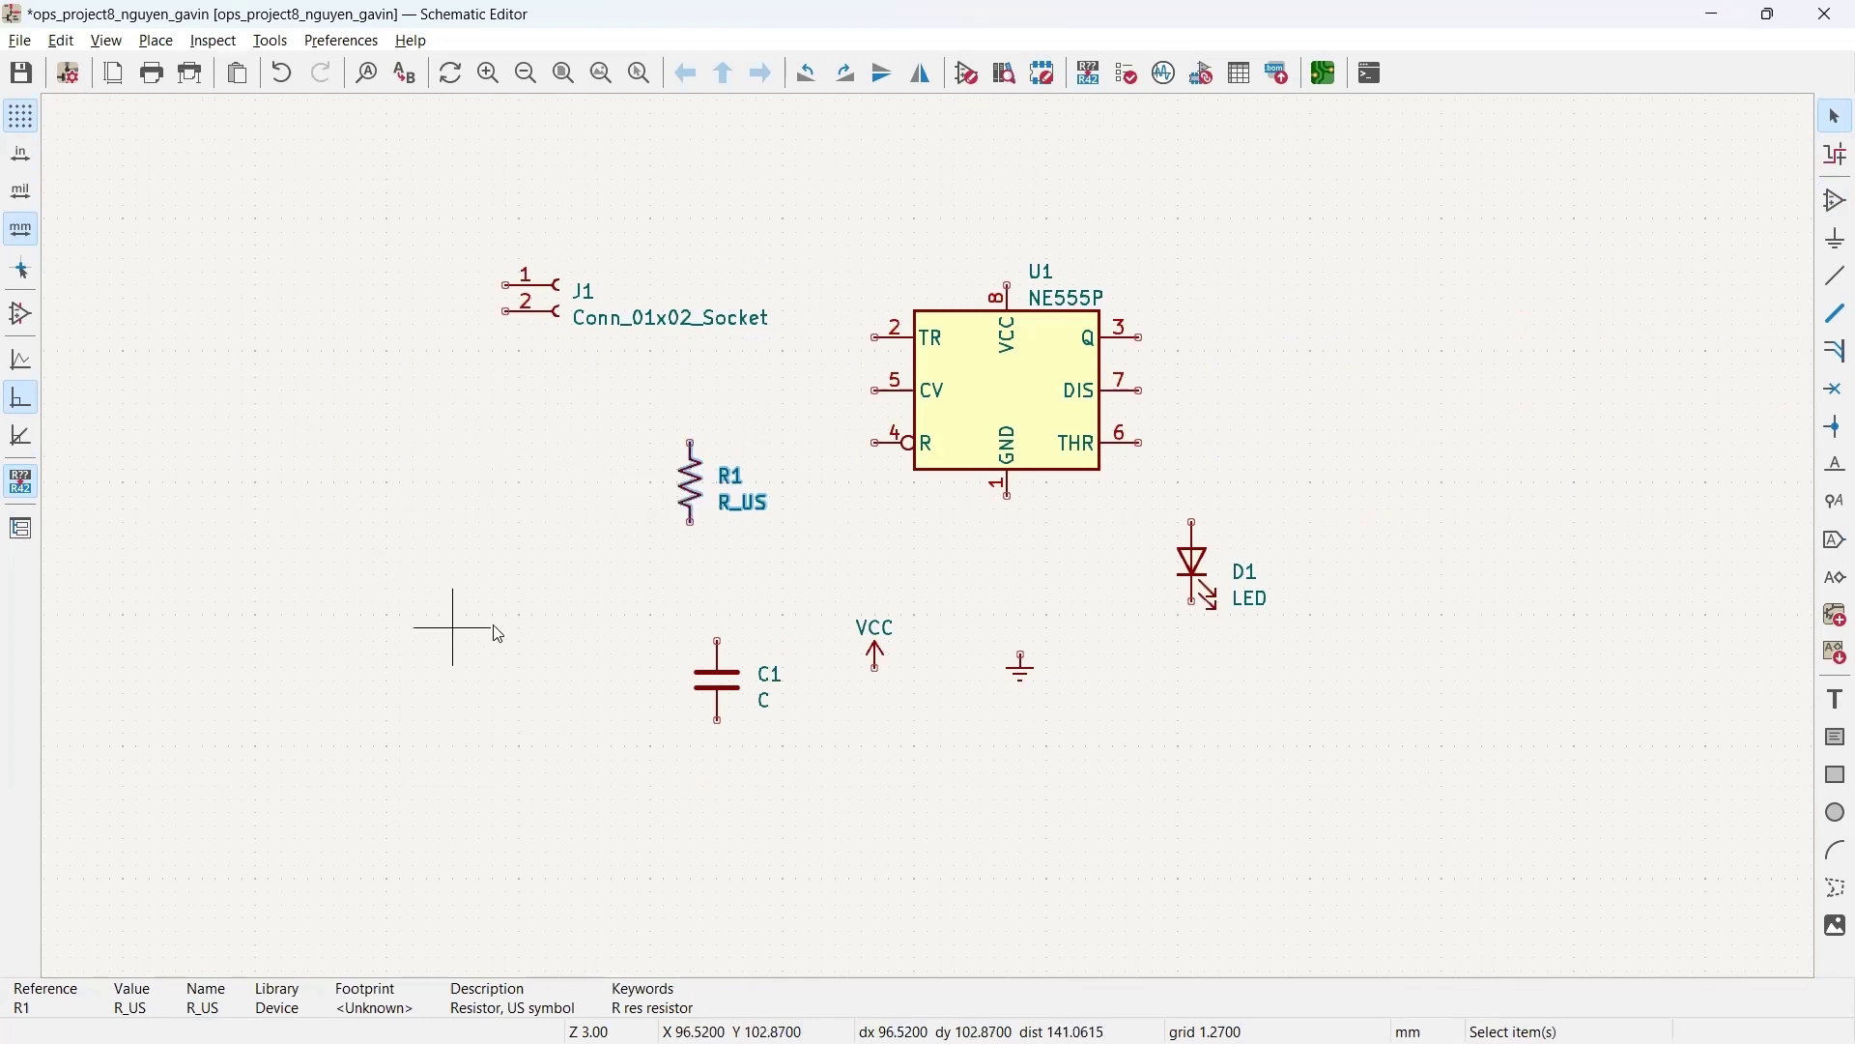
pyautogui.hotkey('ctrl', 'd')
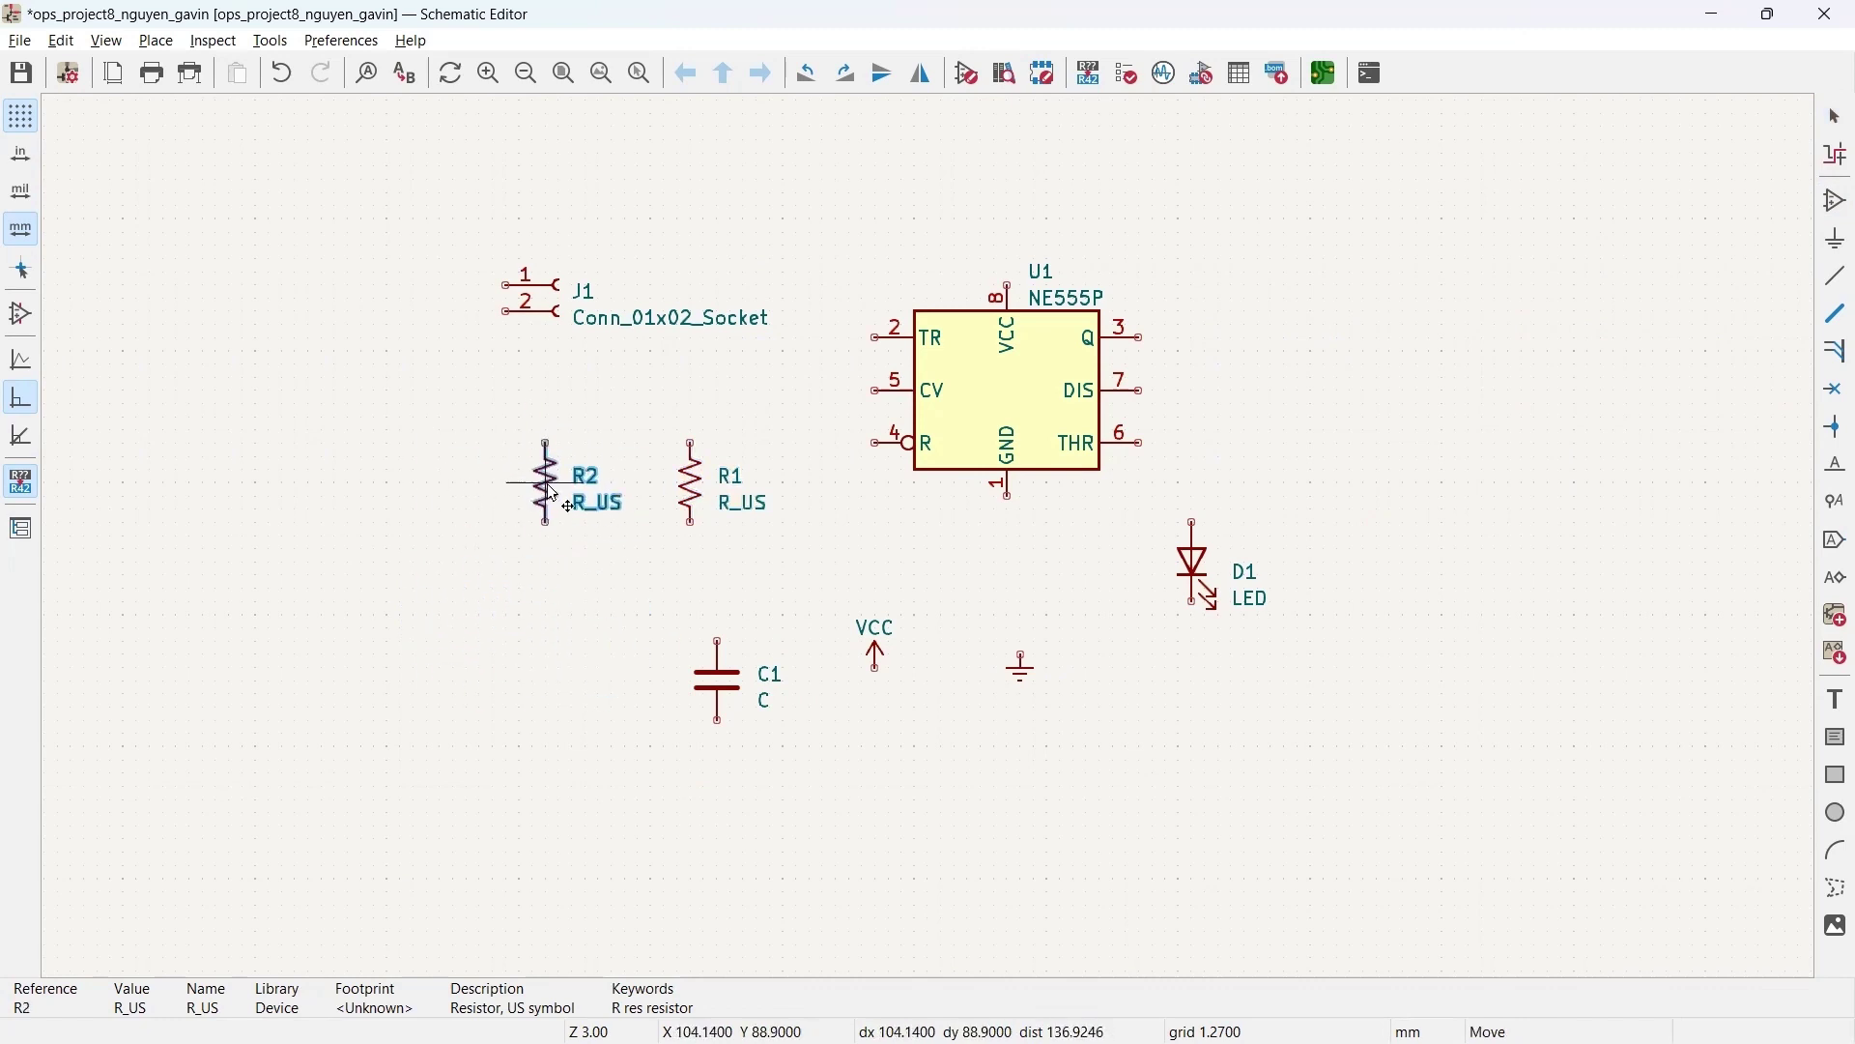
pyautogui.click(566, 495)
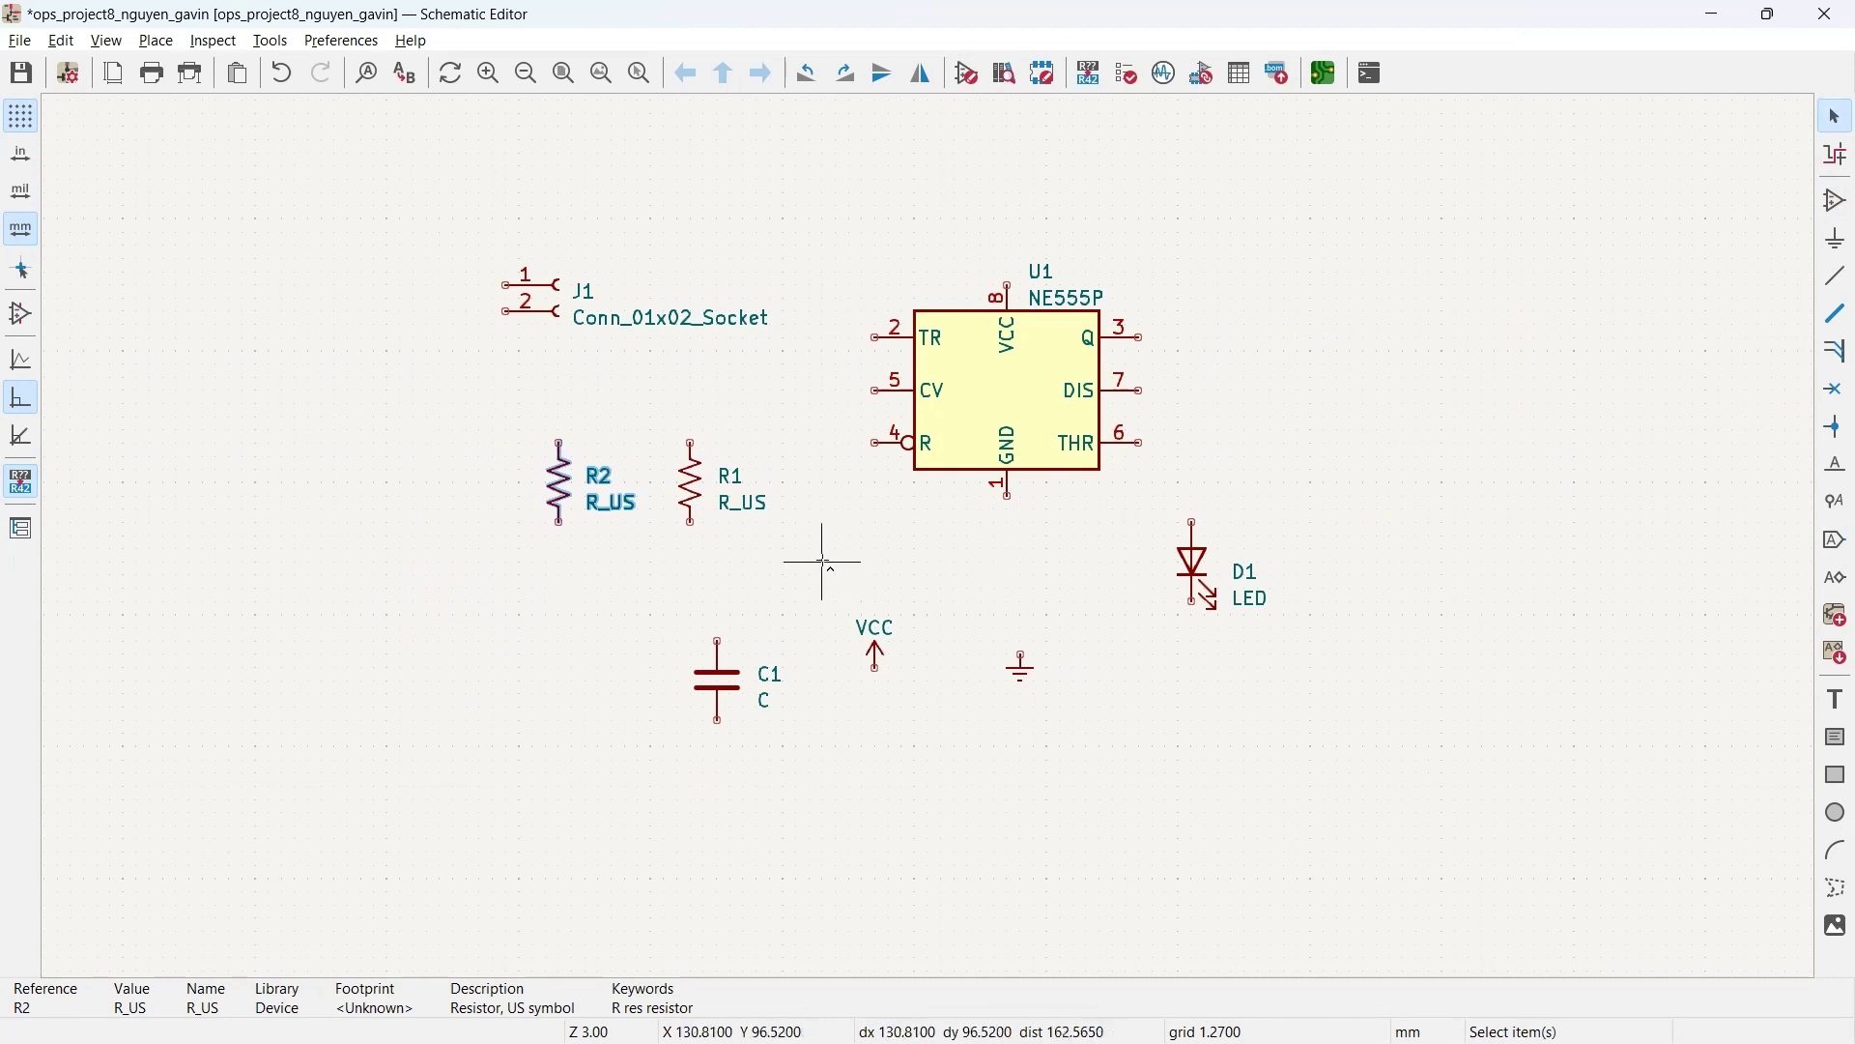
pyautogui.hotkey('ctrl', 'd')
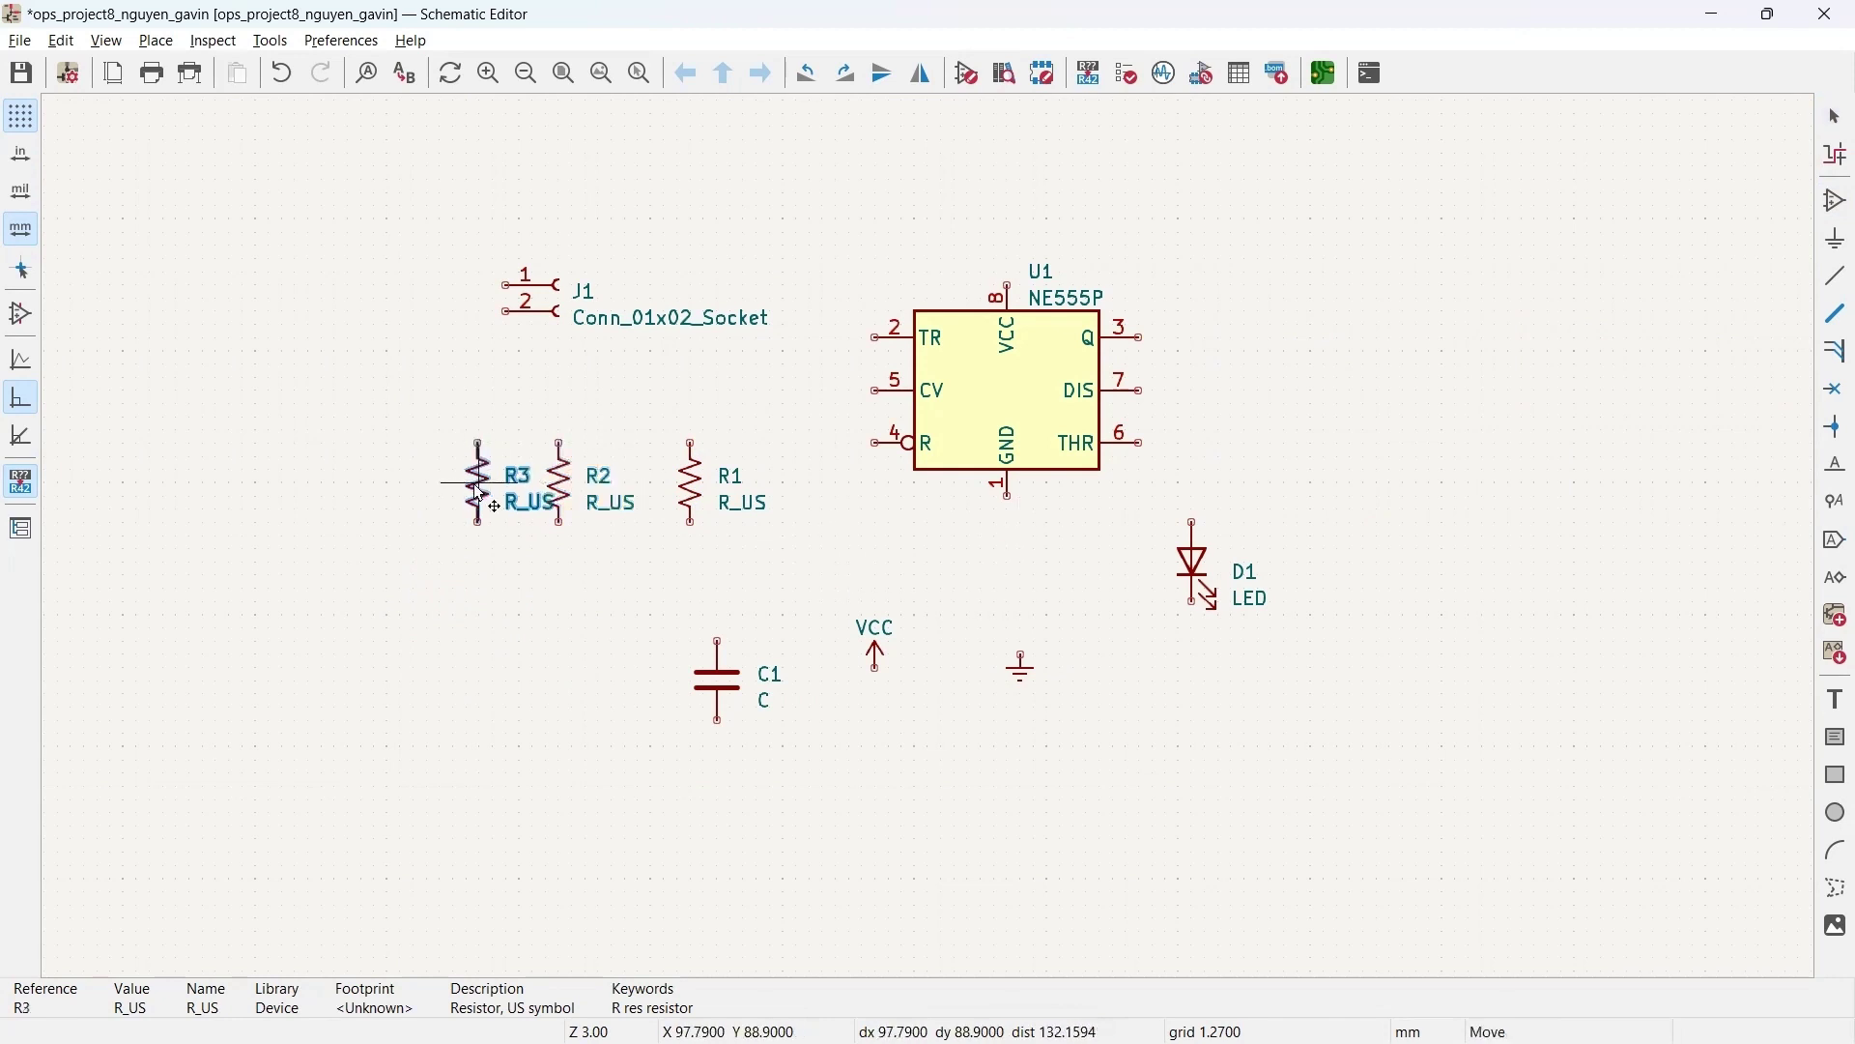
pyautogui.click(437, 502)
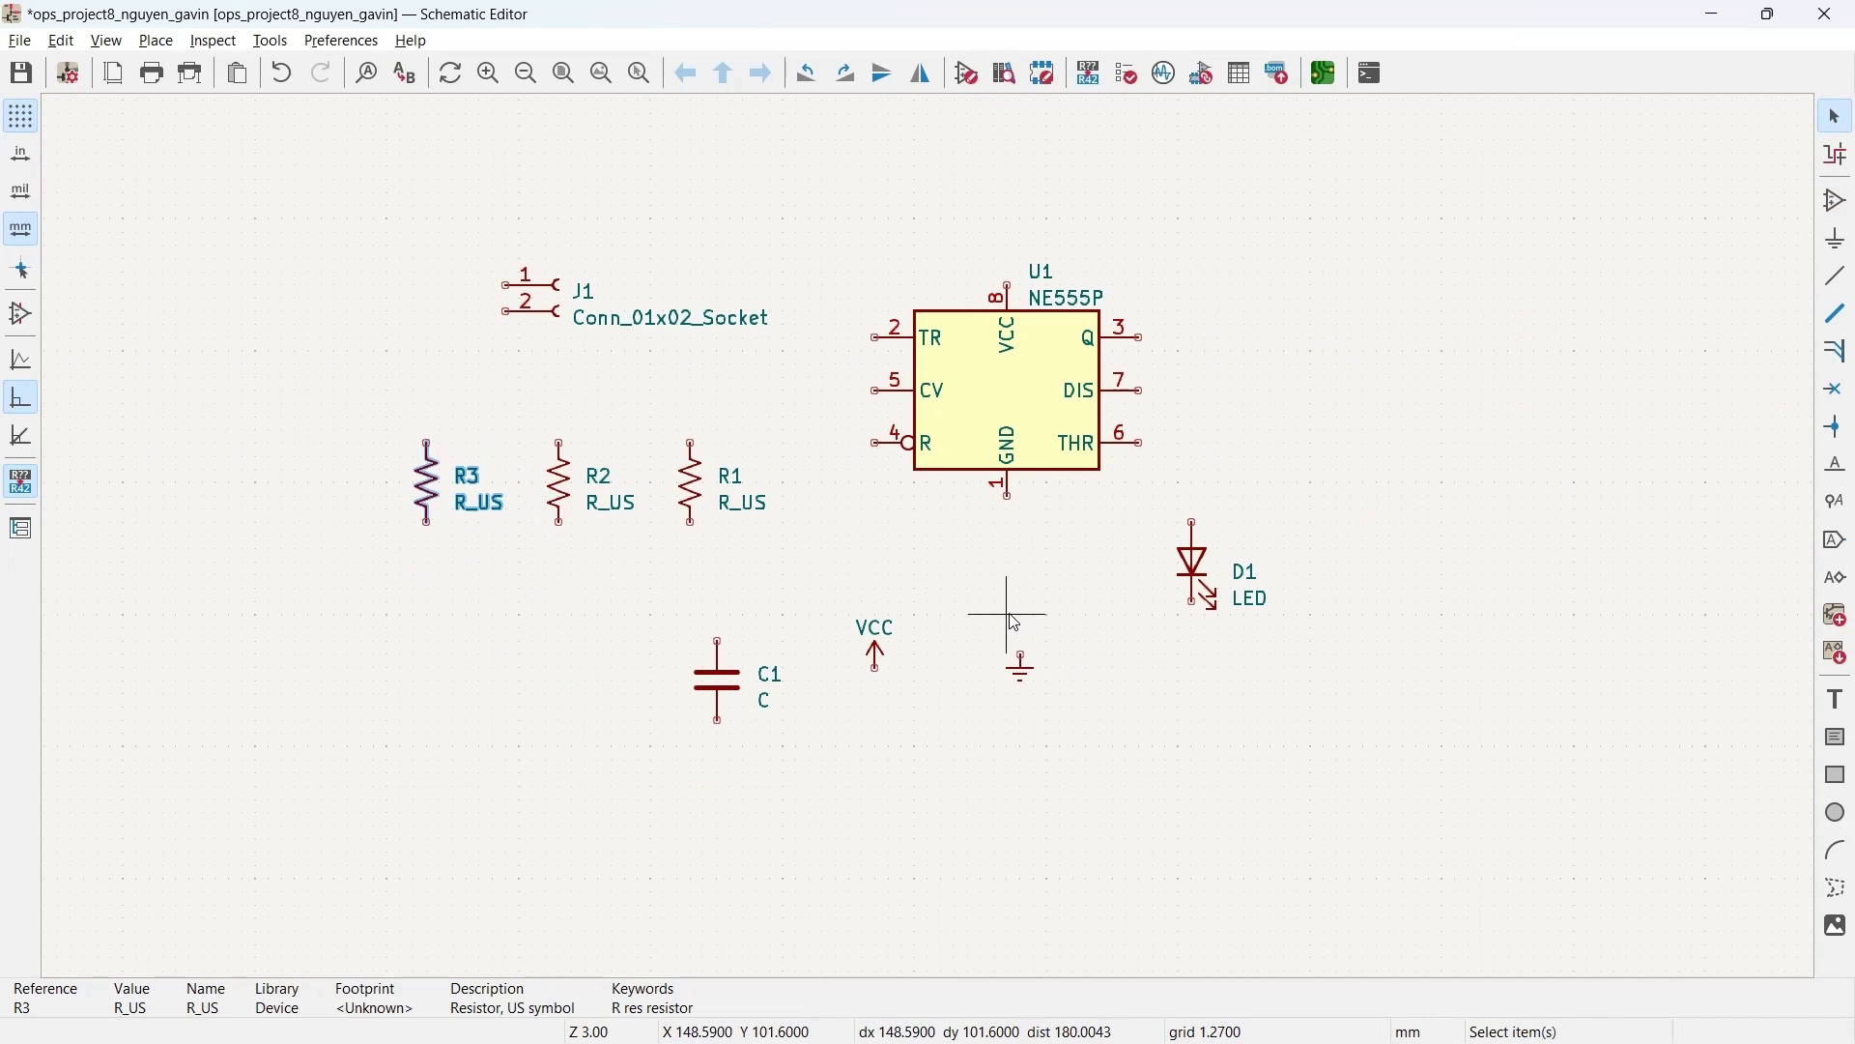
# Step: Set the value of resistor R1 to 1k in its symbol properties
pyautogui.click(703, 481)
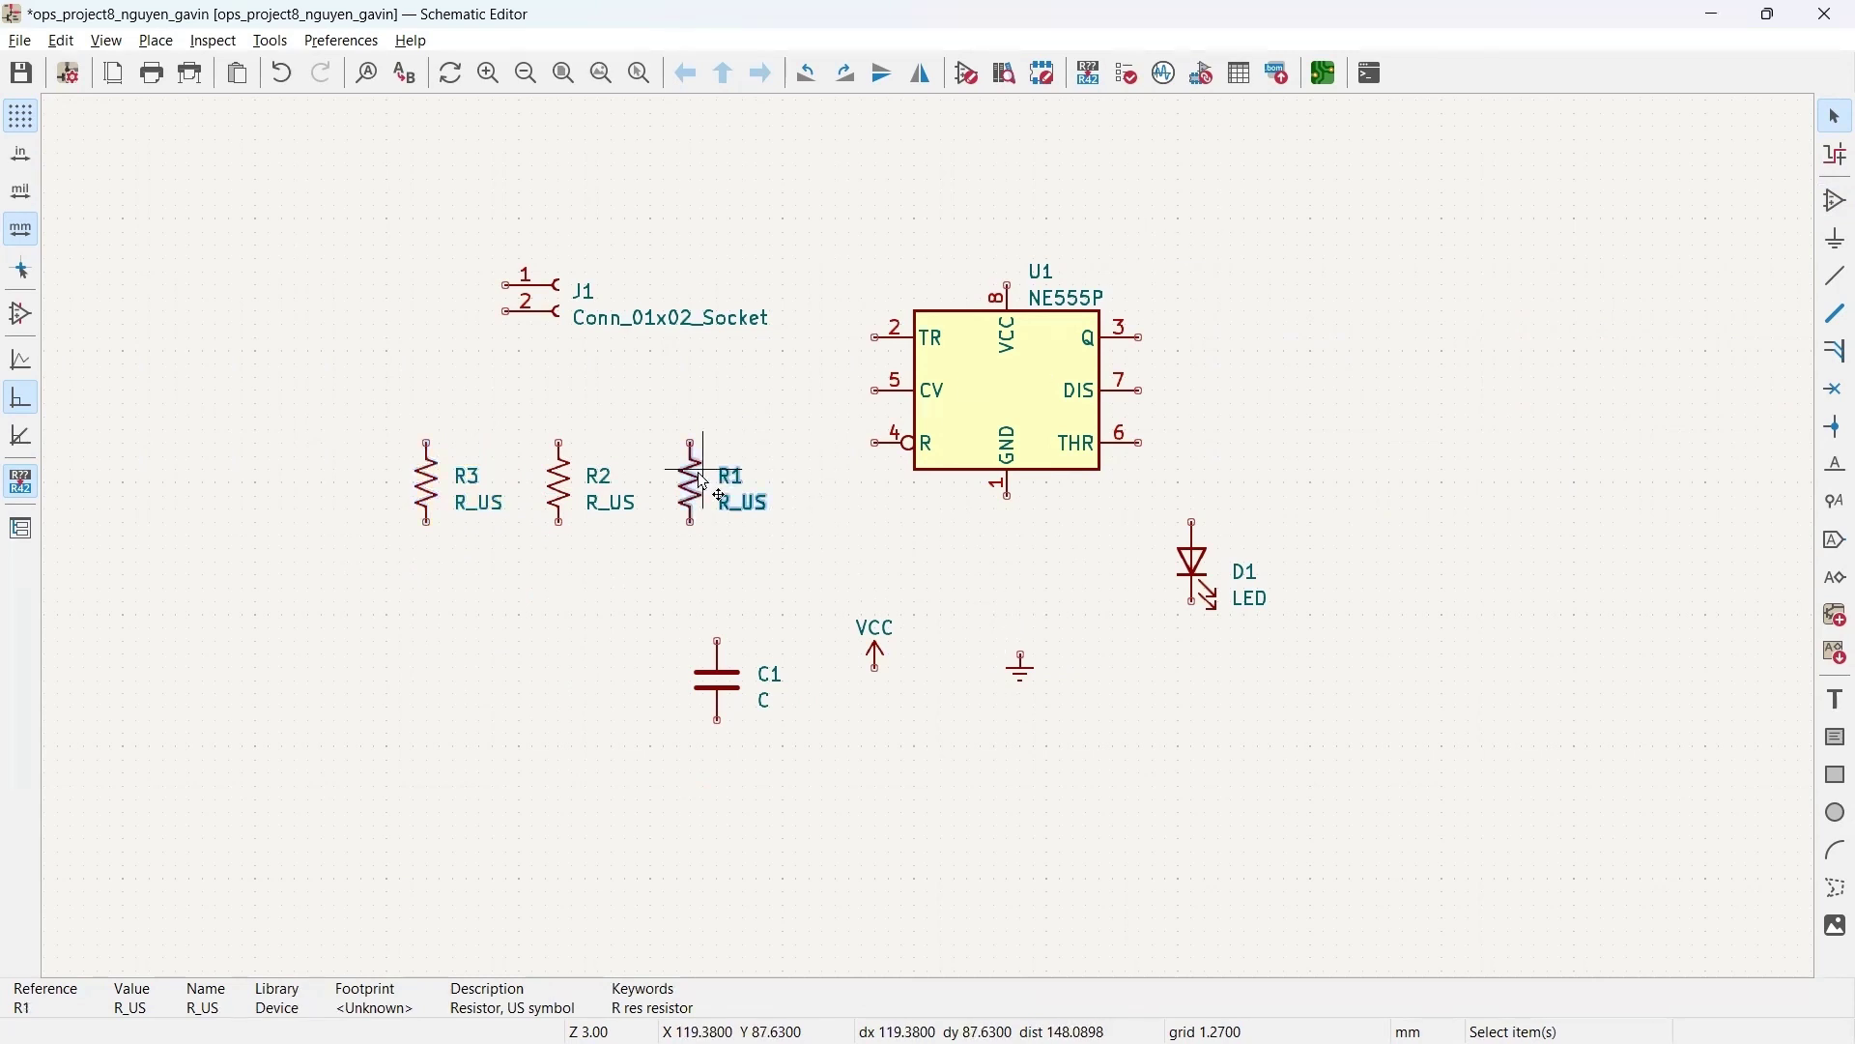
pyautogui.rightClick(703, 481)
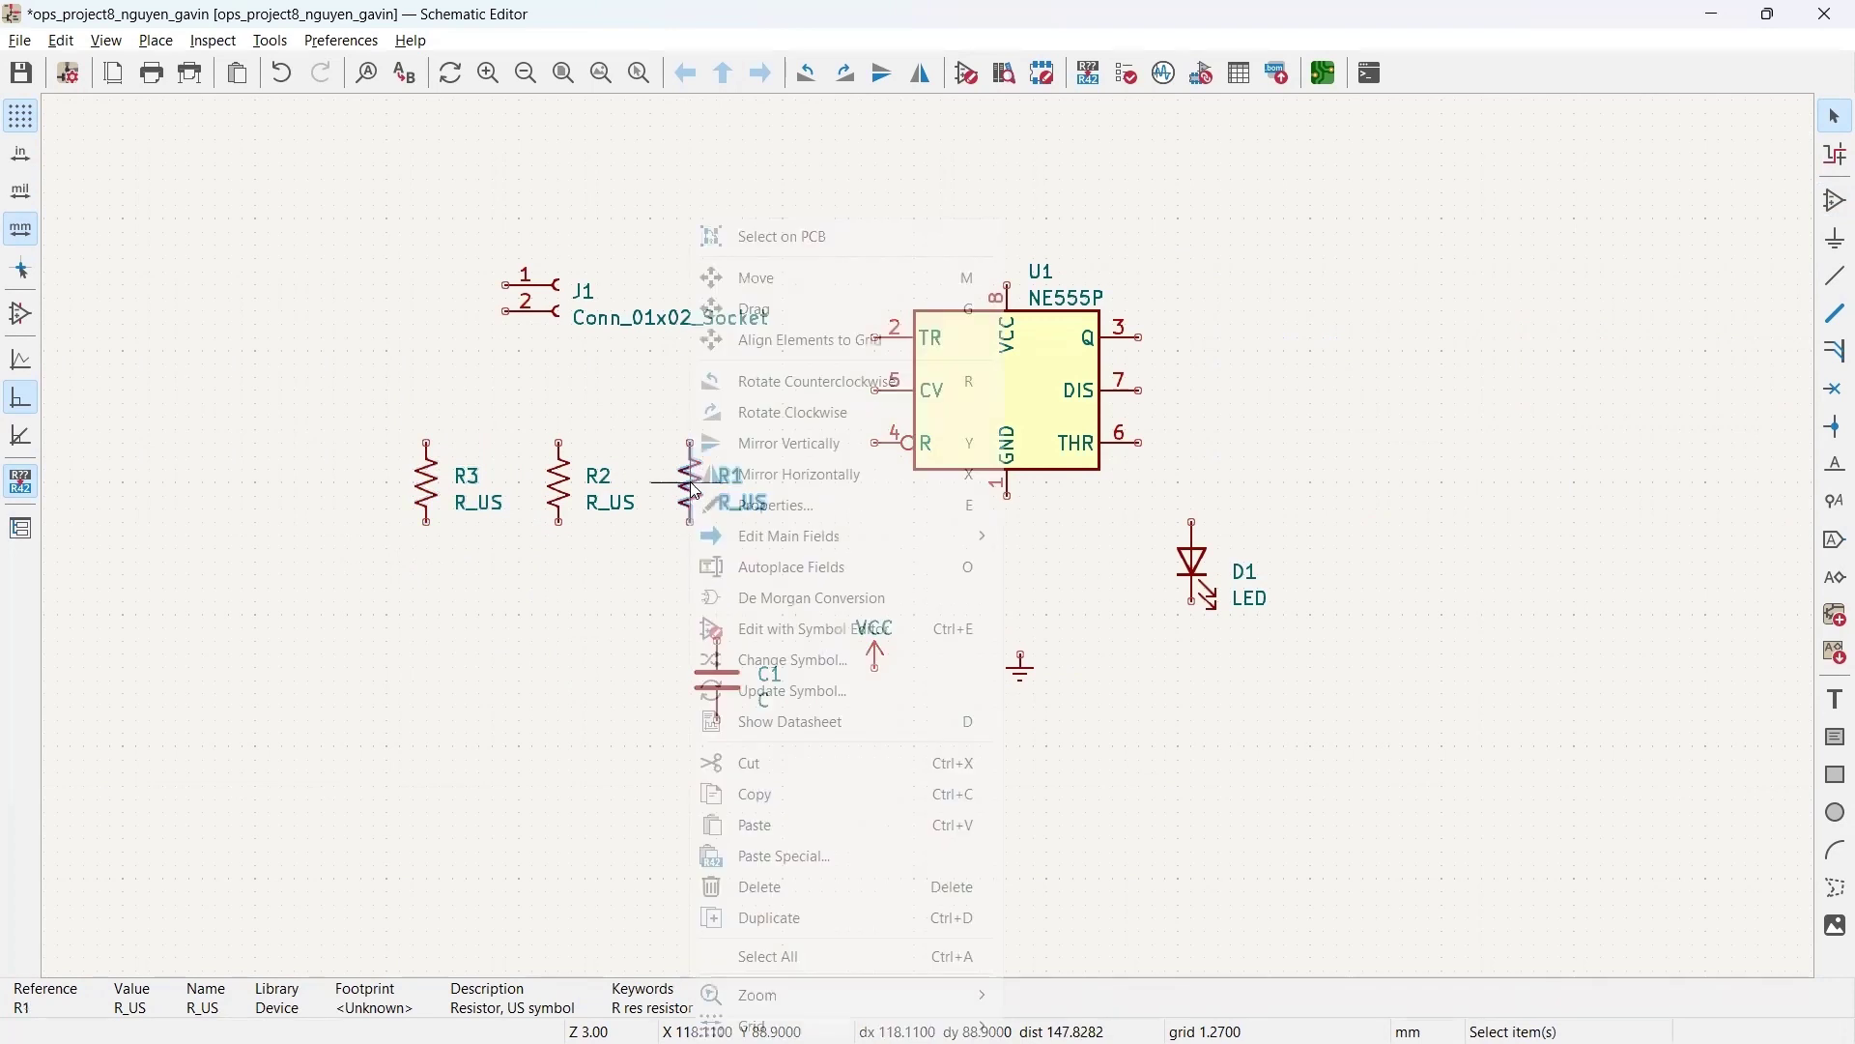
pyautogui.click(790, 506)
pyautogui.click(289, 263)
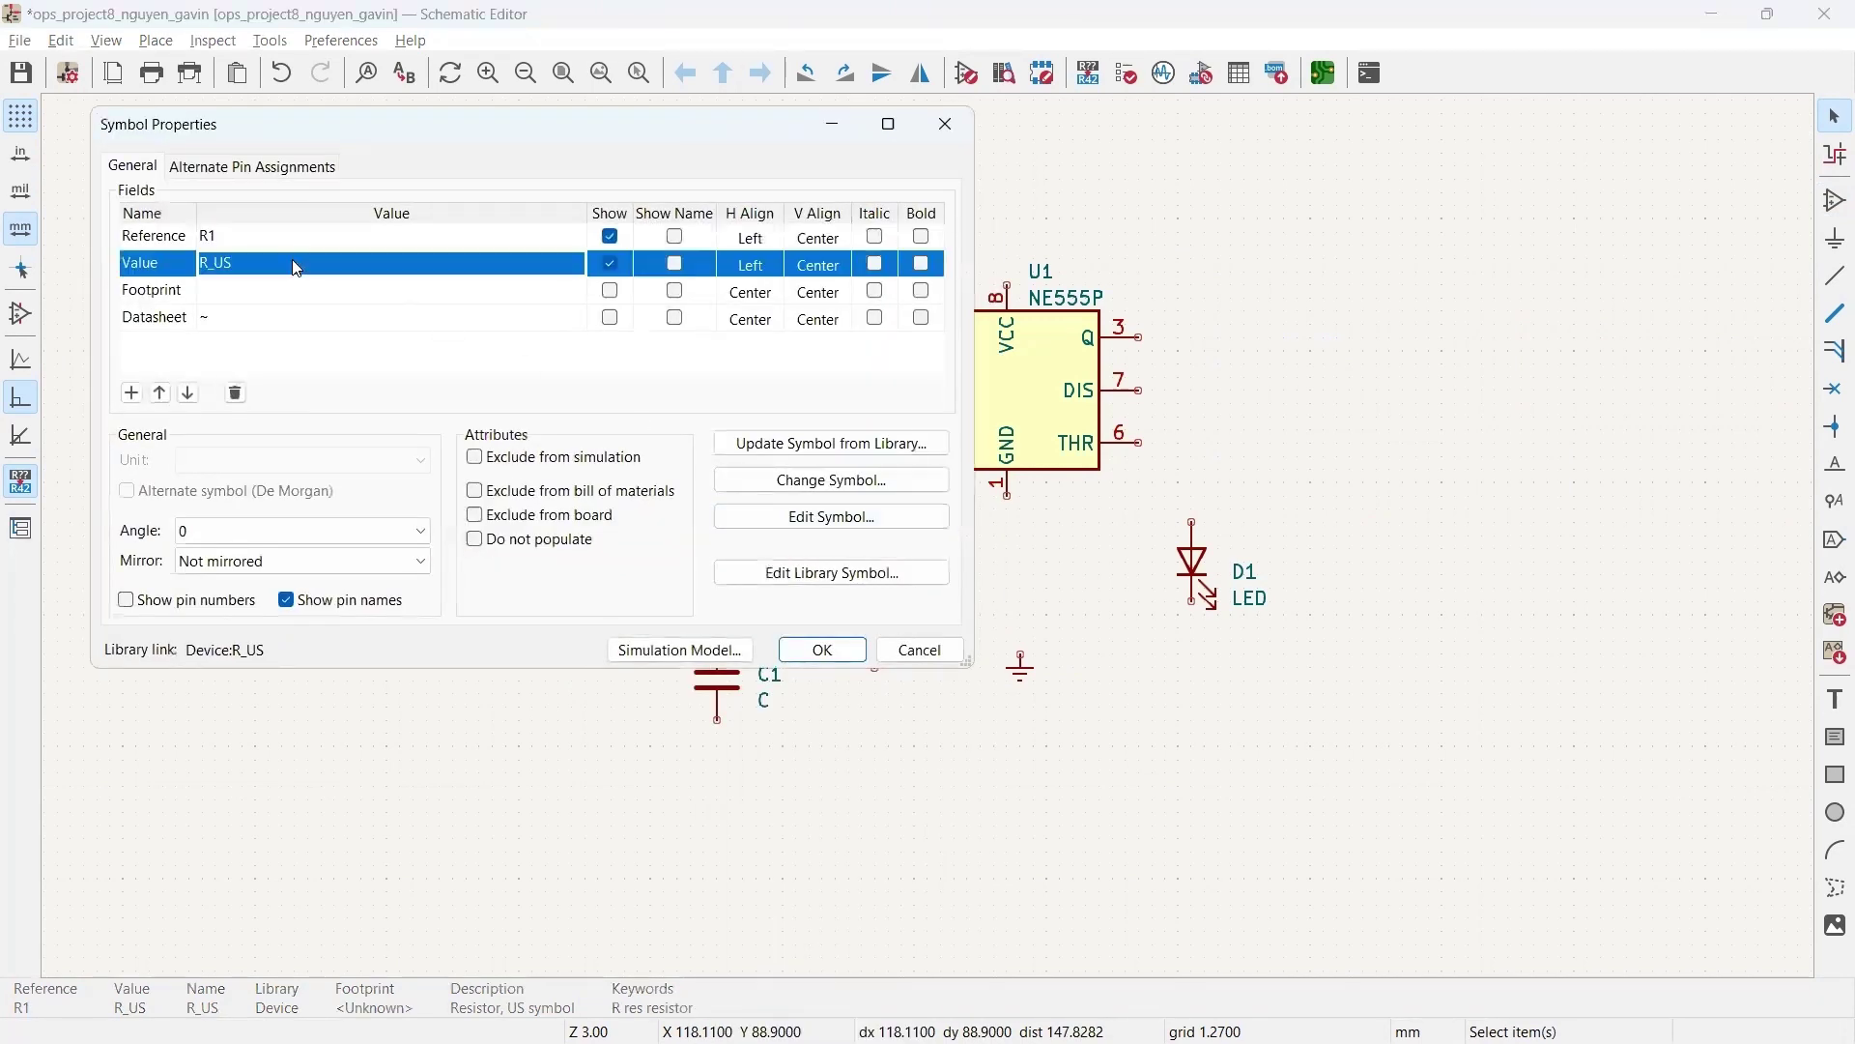
pyautogui.press('BackSpace')
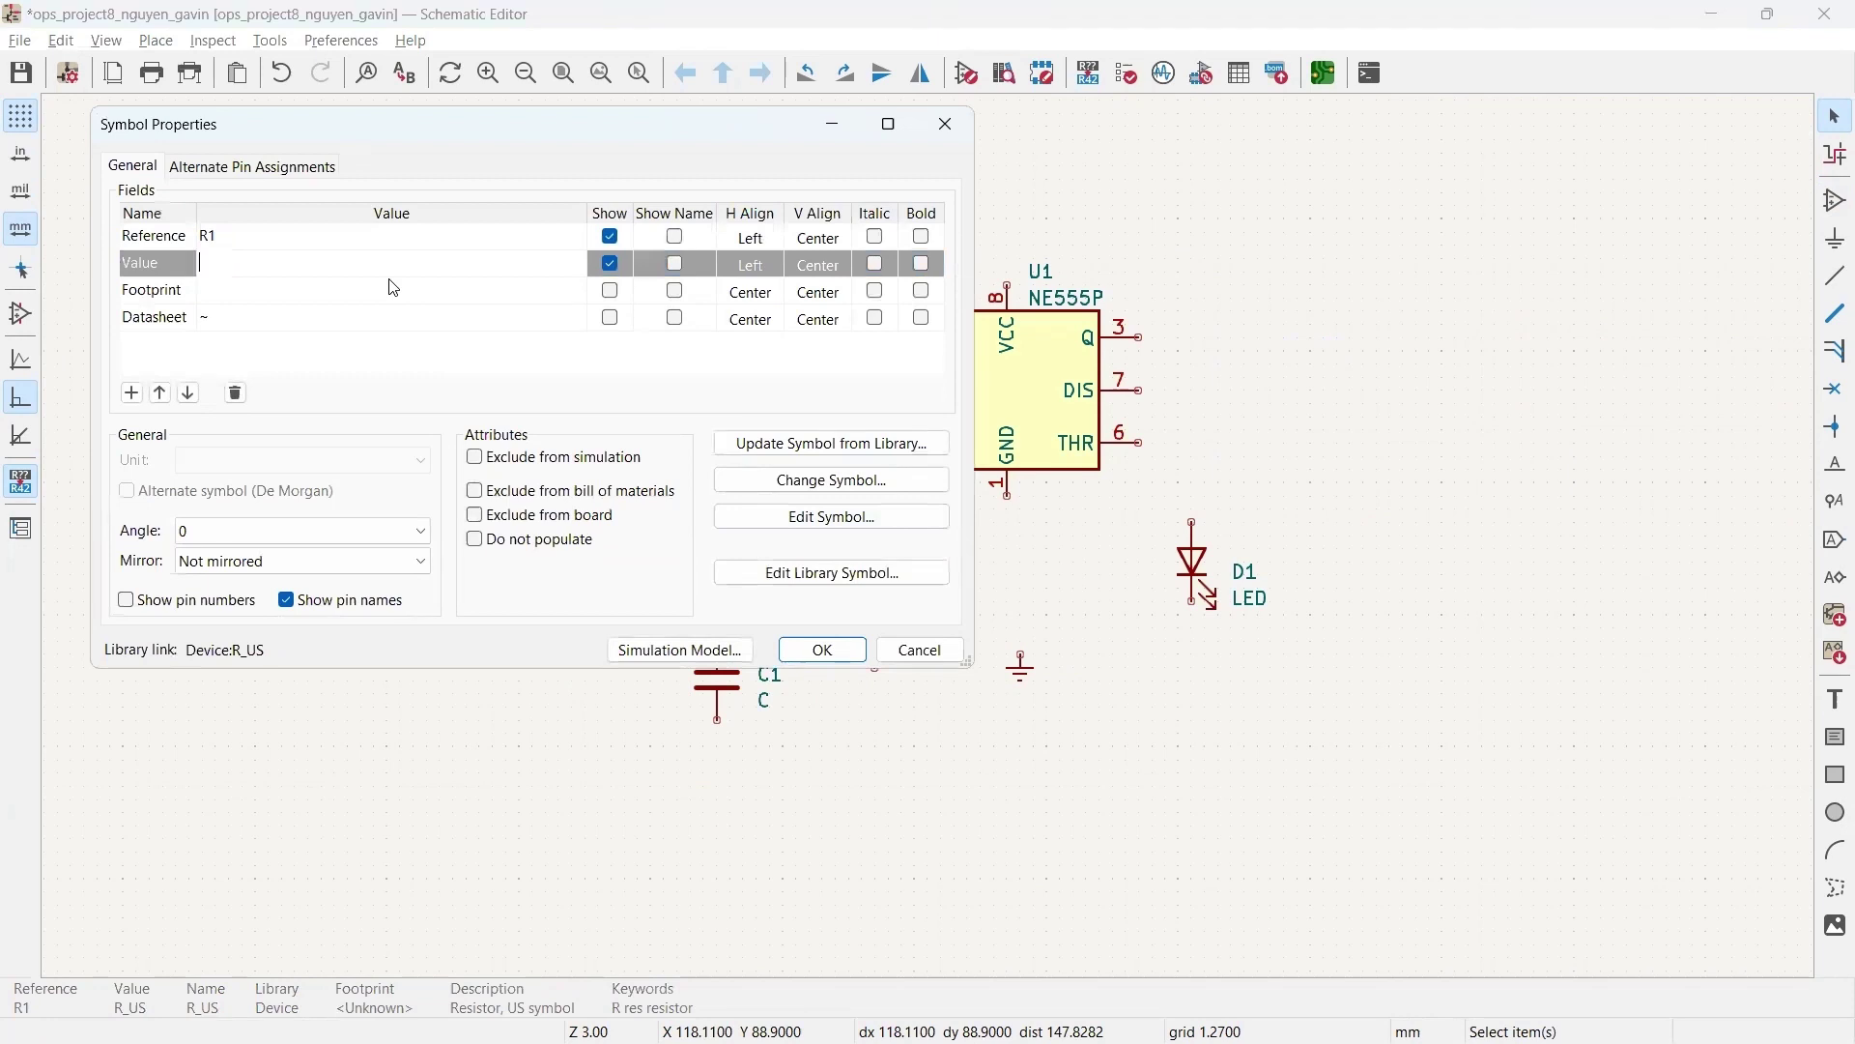
pyautogui.write('1k')
pyautogui.click(823, 649)
# Step: Set the value of the middle resistor, R2, to 470k
pyautogui.click(599, 504)
pyautogui.doubleClick(591, 495)
pyautogui.click(257, 268)
pyautogui.press('BackSpace')
pyautogui.write('470k')
pyautogui.press('Return')
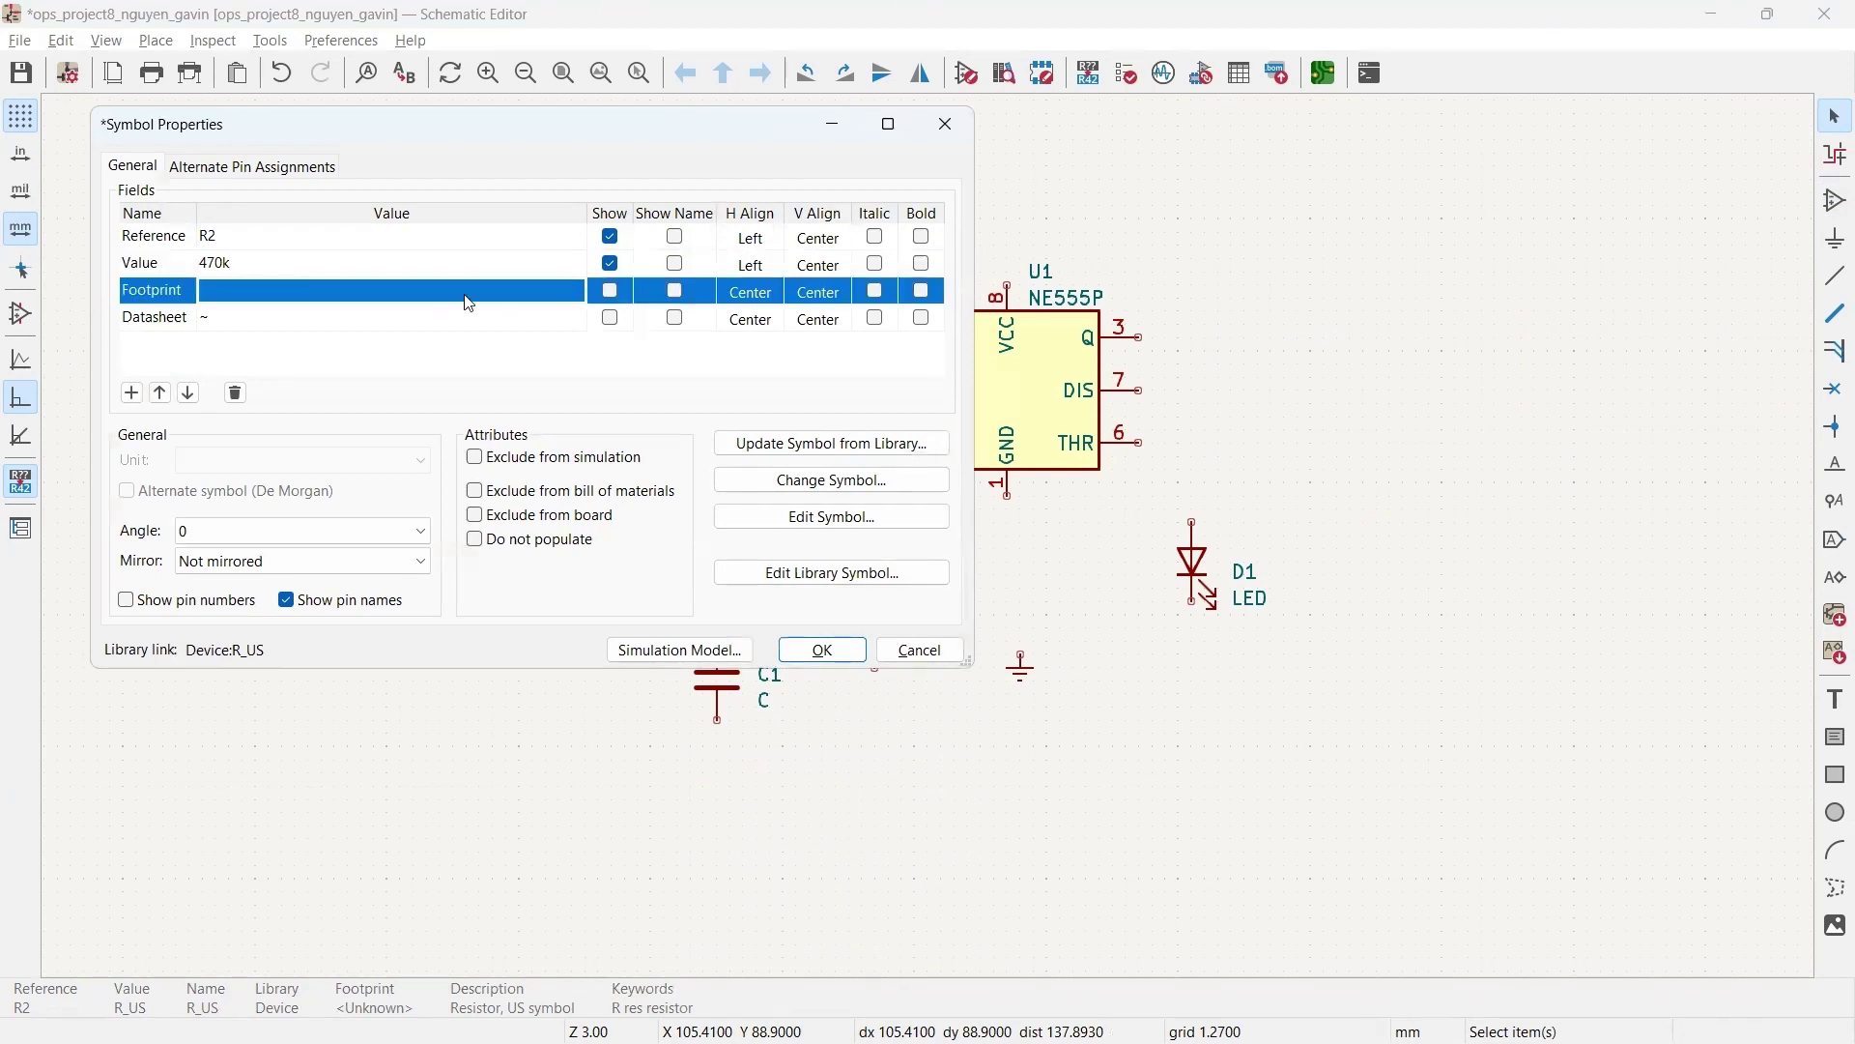
pyautogui.click(823, 650)
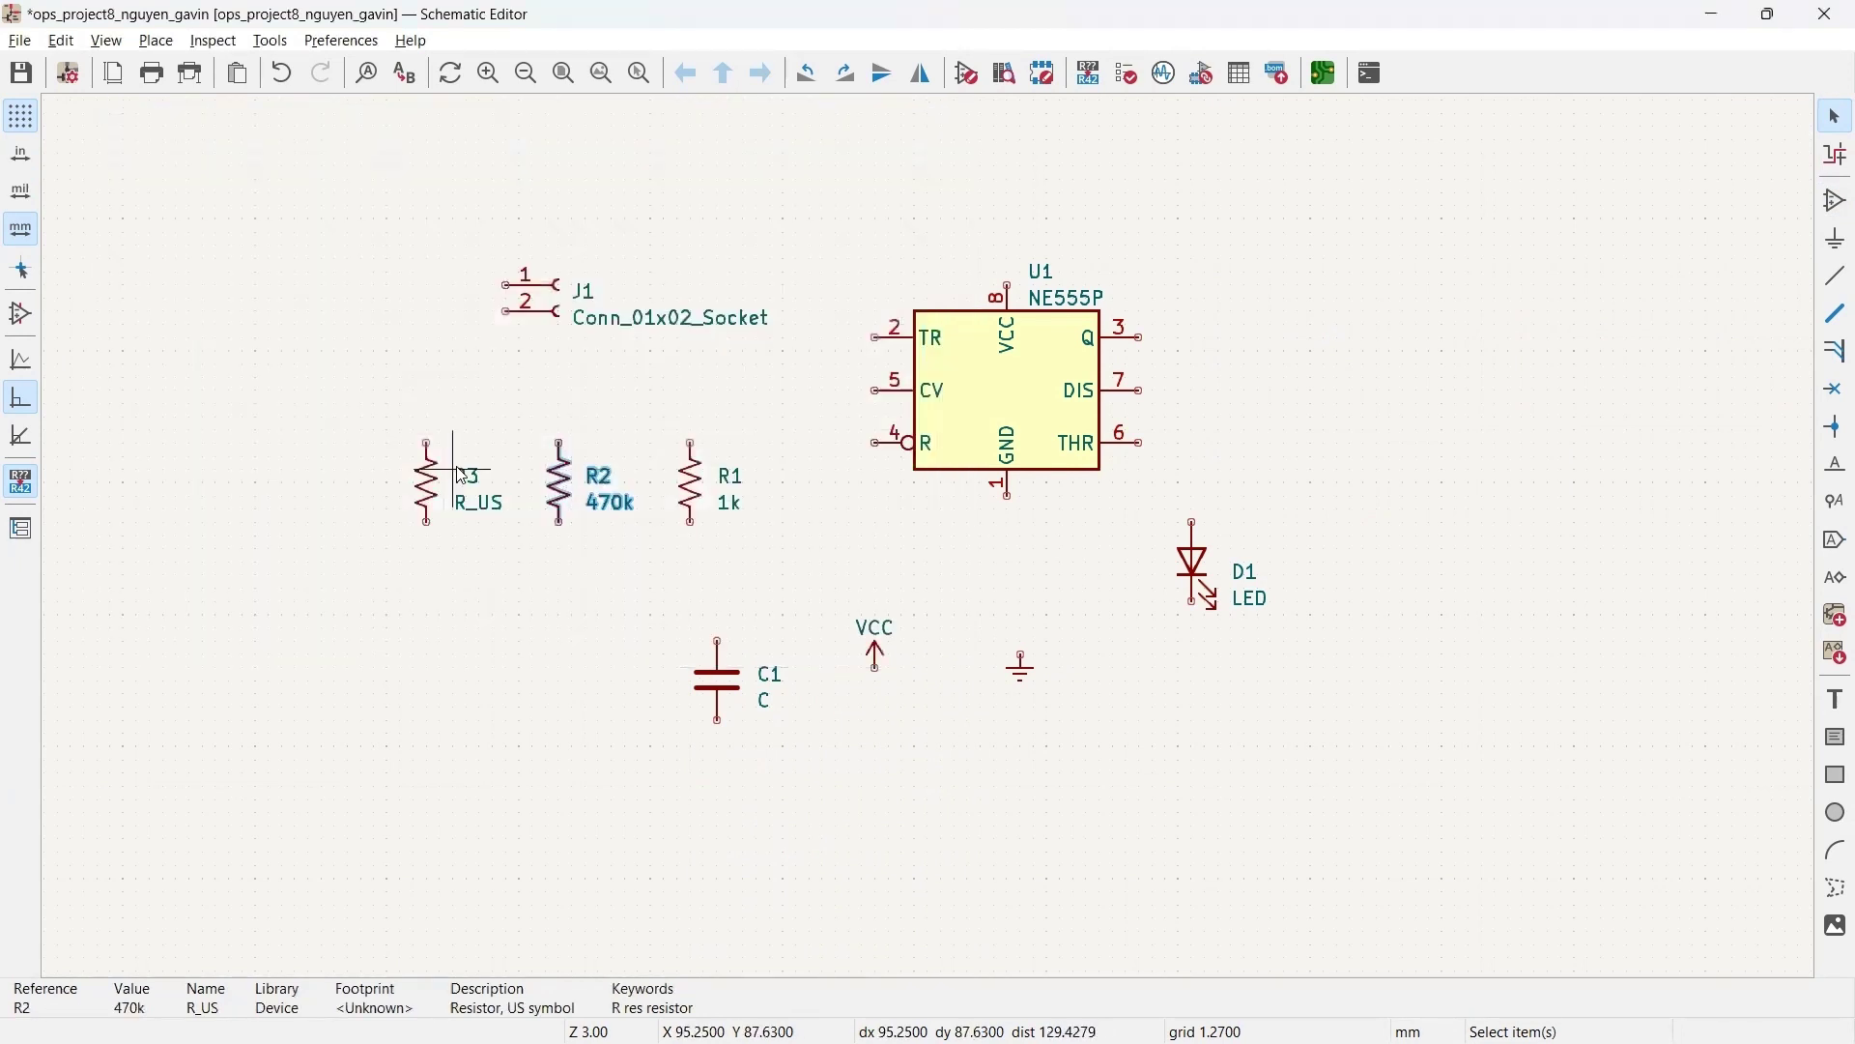
# Step: Set the value of the leftmost resistor, R3, to 1k
pyautogui.click(421, 510)
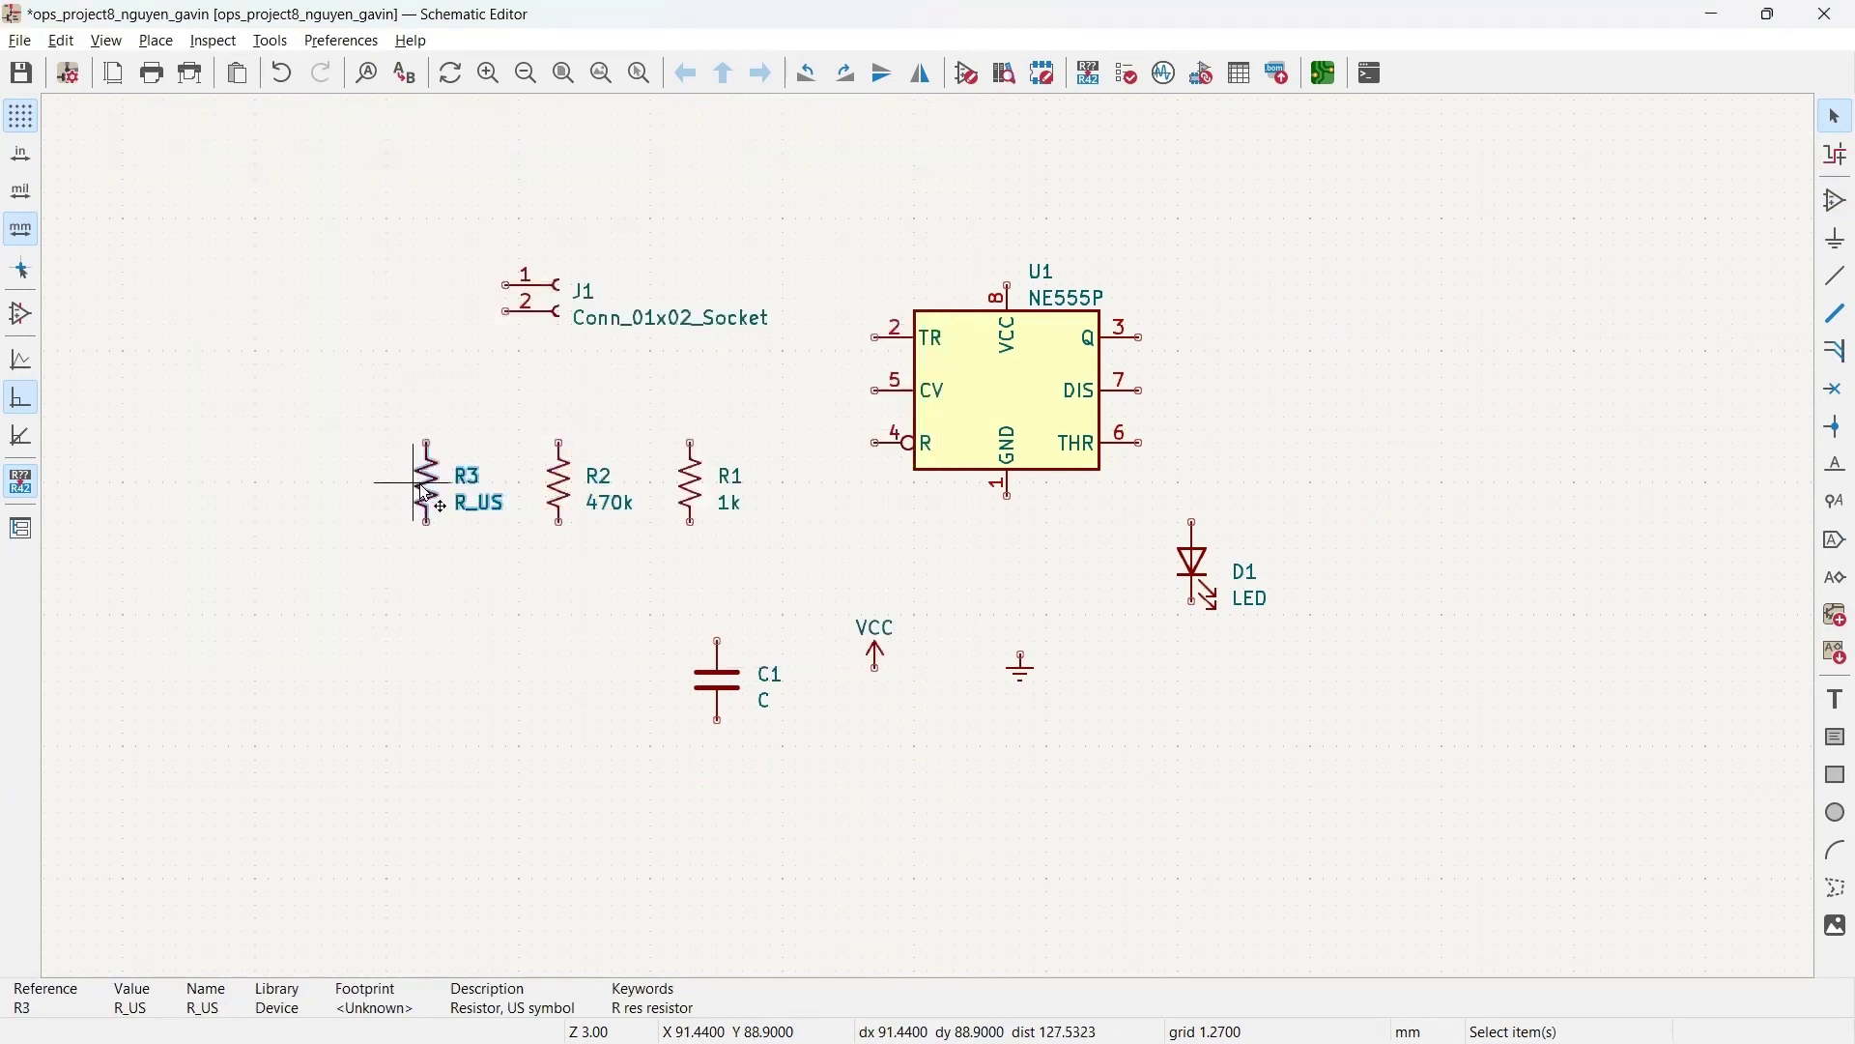
pyautogui.doubleClick(429, 493)
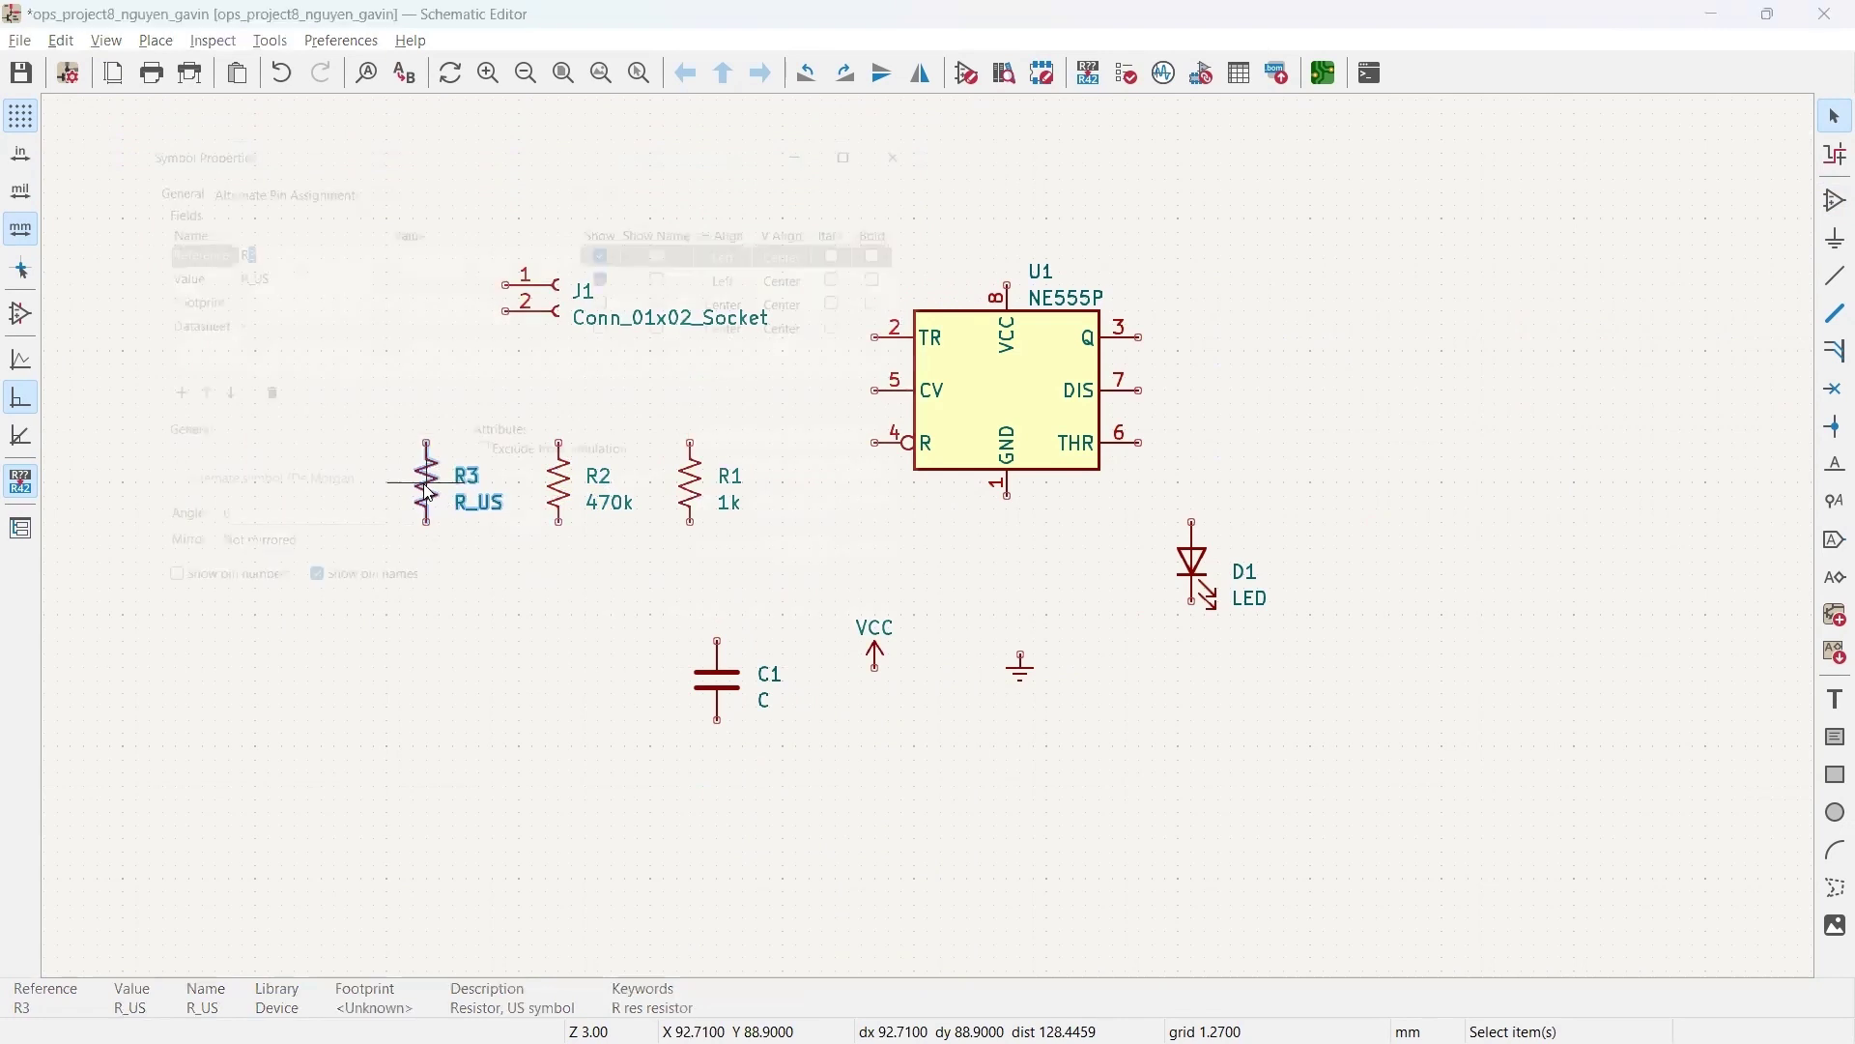
pyautogui.click(293, 266)
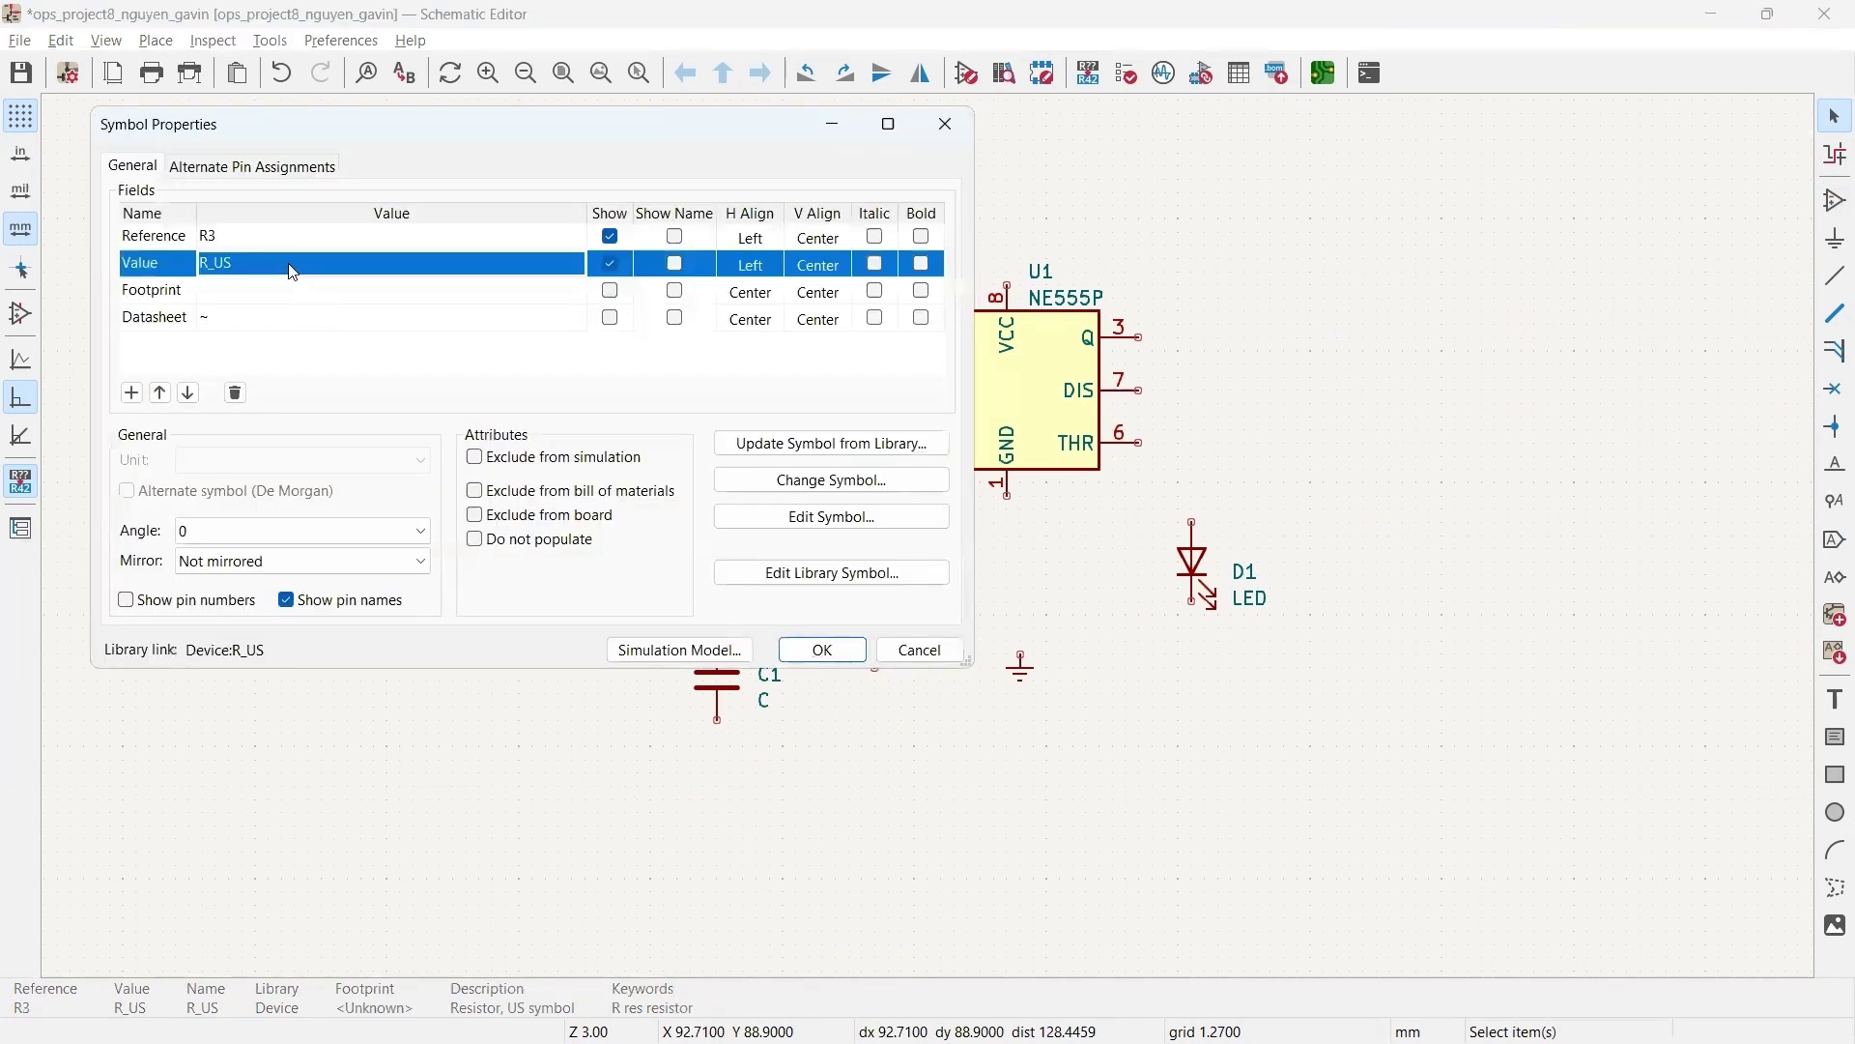
pyautogui.write('1k')
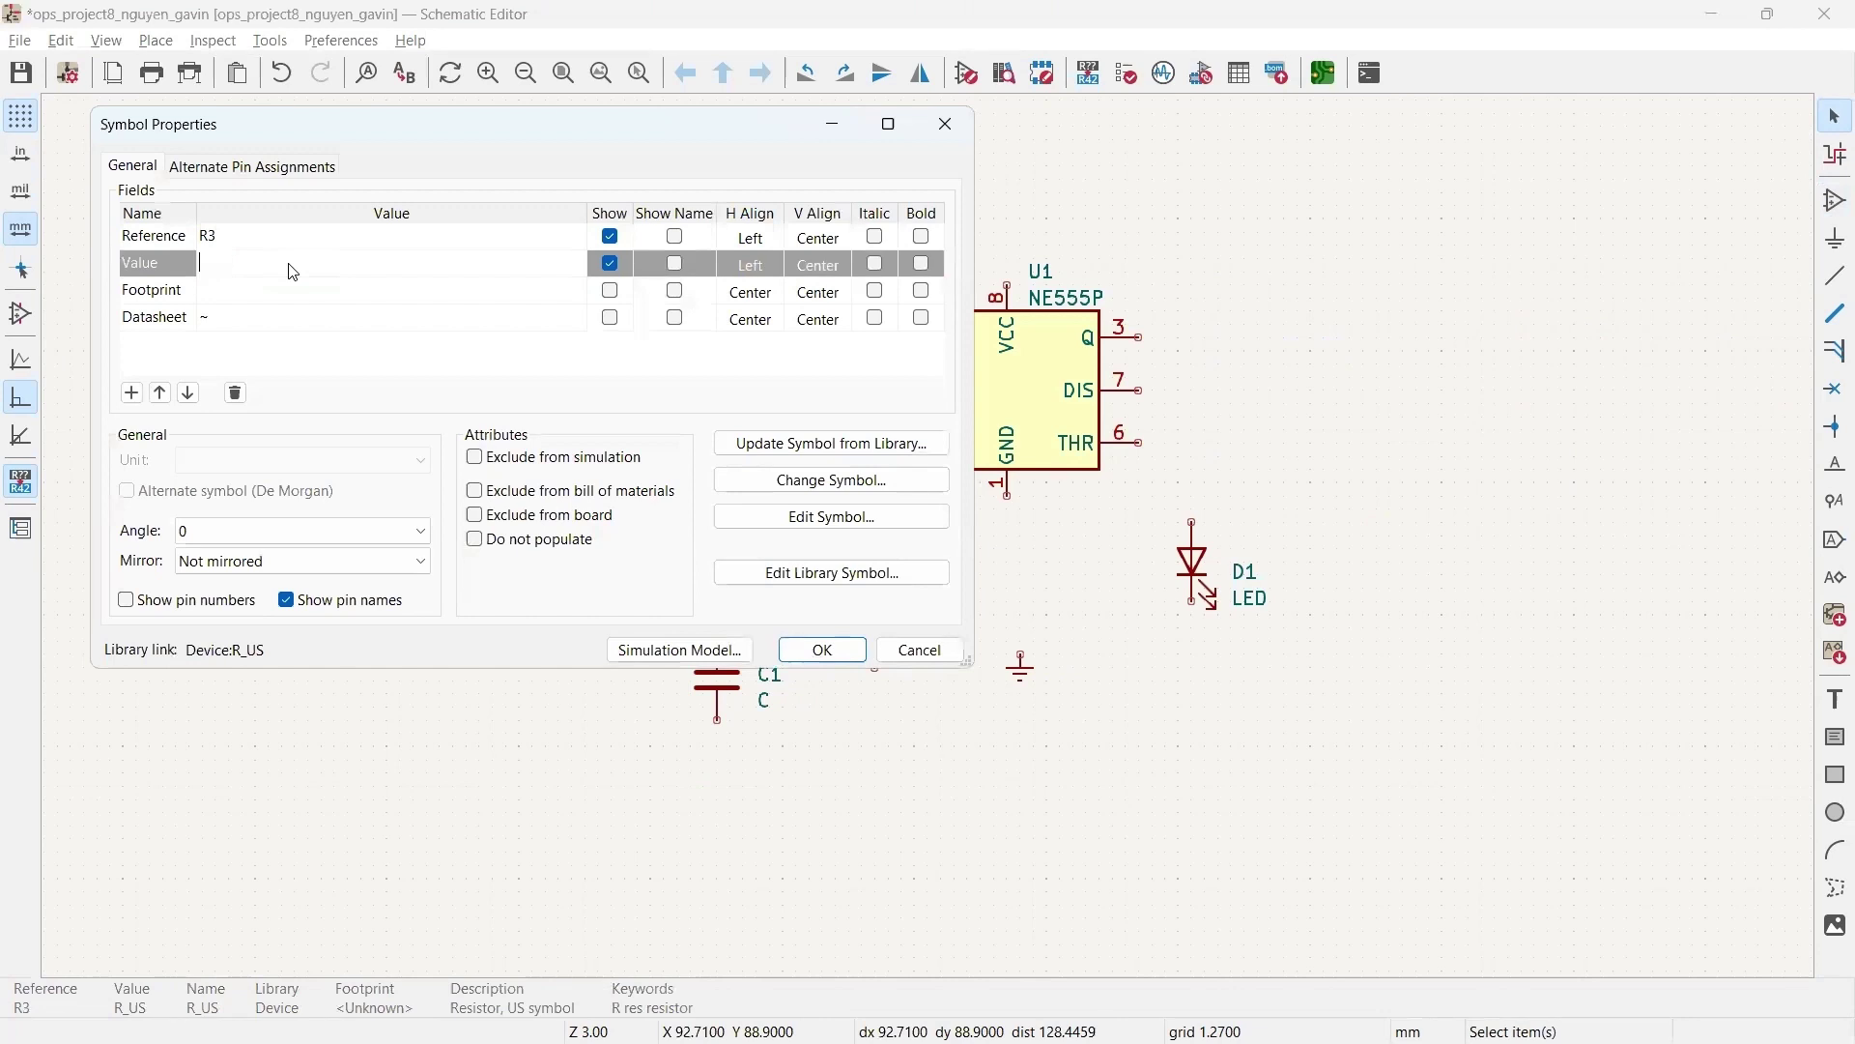
pyautogui.click(820, 650)
# Step: Set the value of capacitor C1 to 1uF and clear the selection
pyautogui.doubleClick(726, 688)
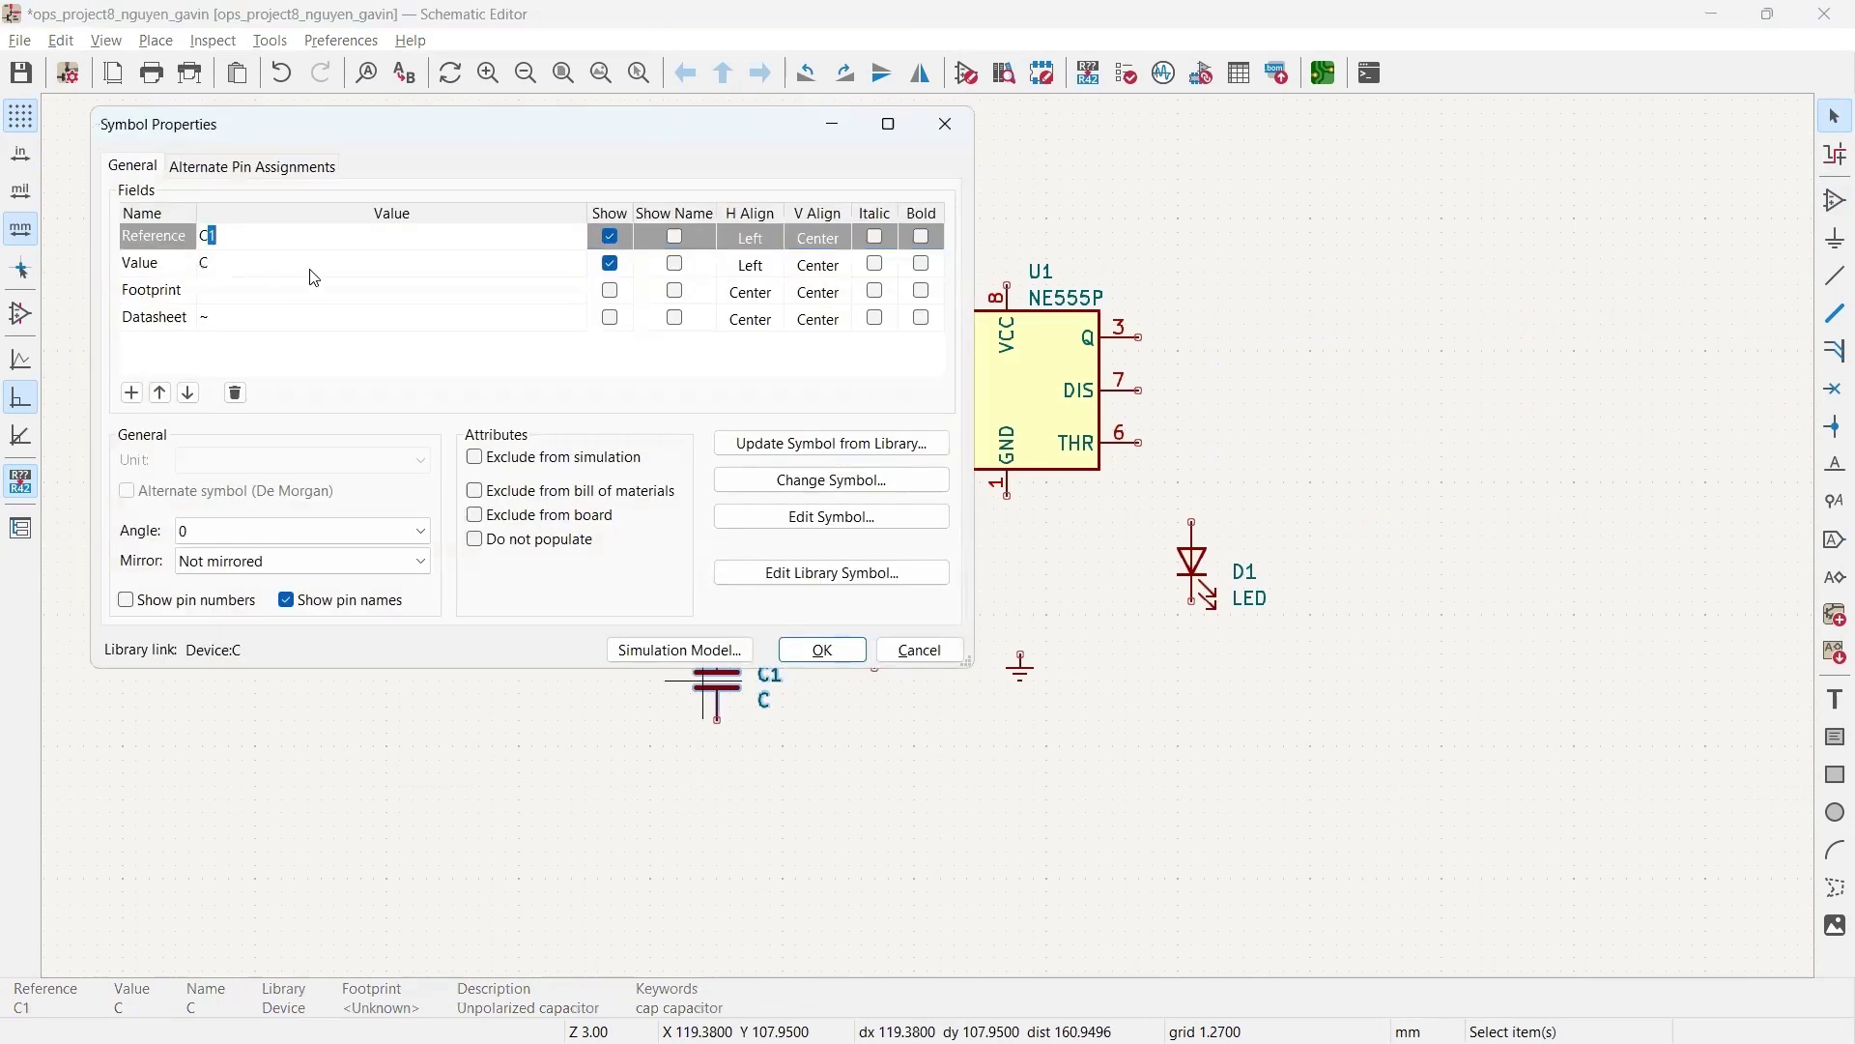
pyautogui.click(309, 264)
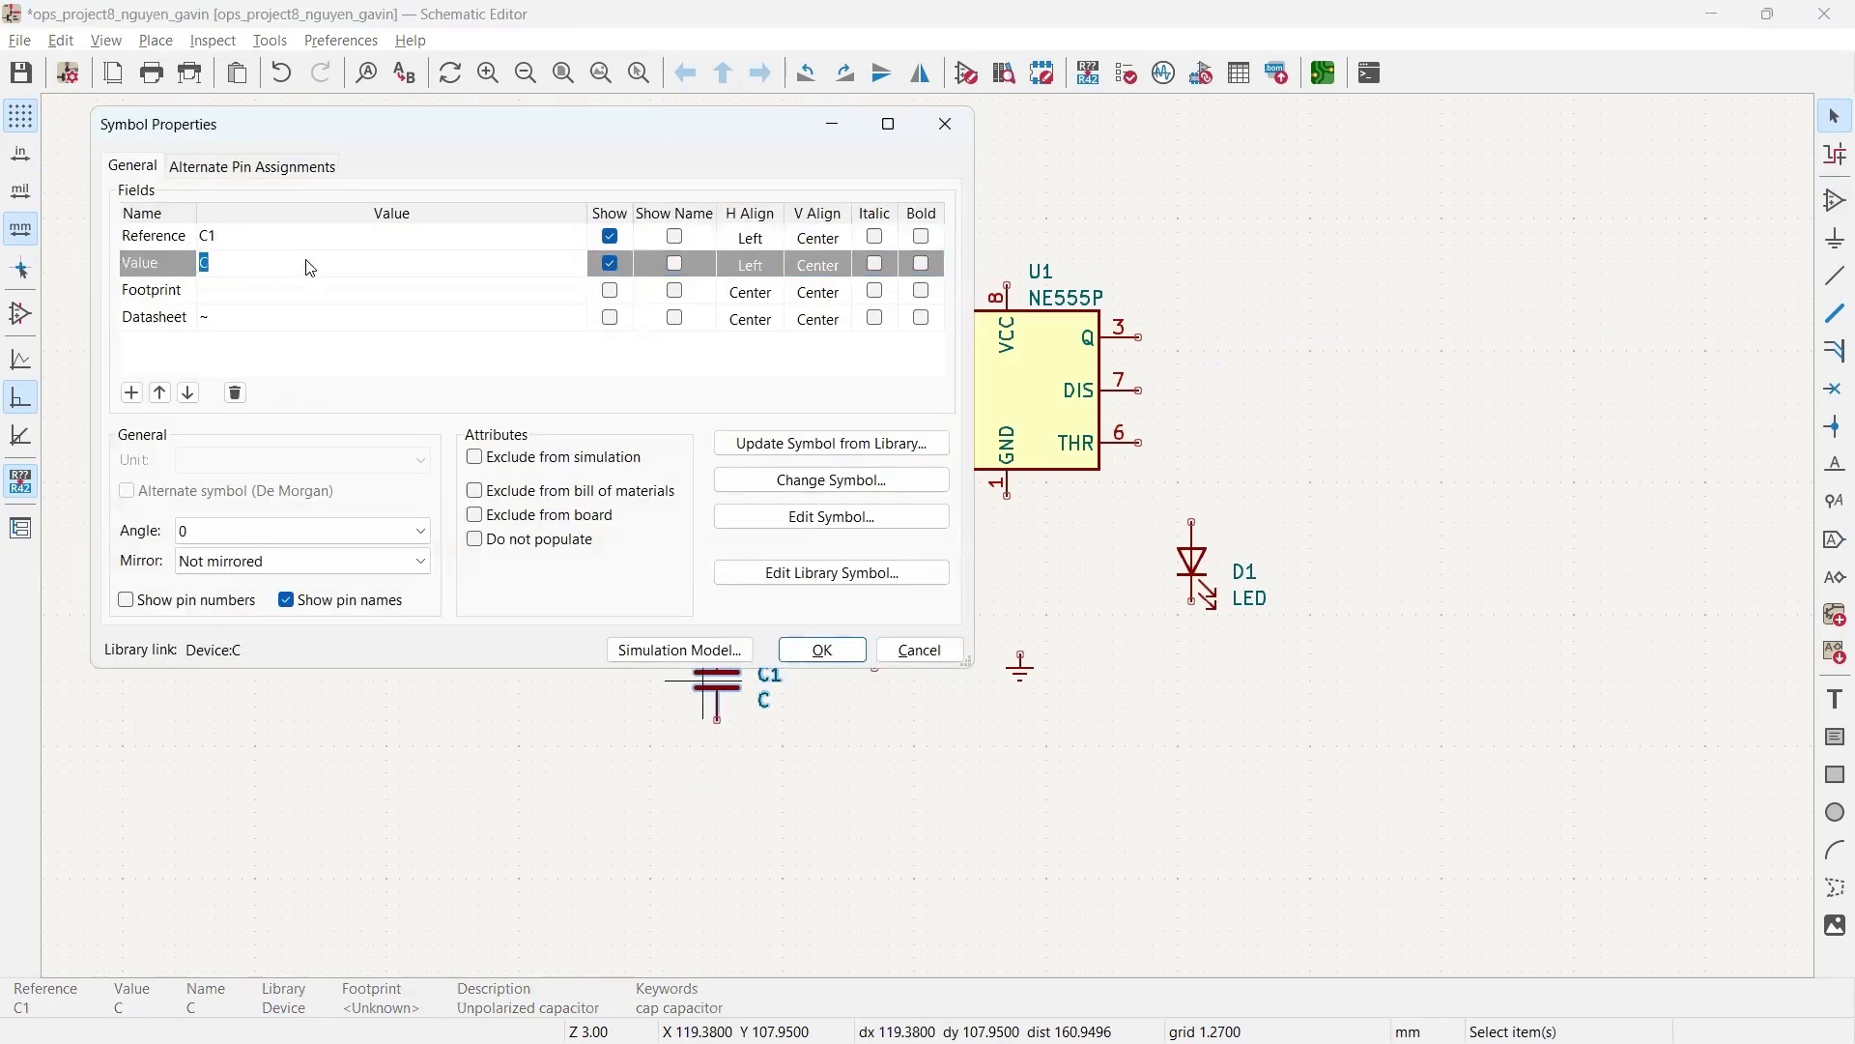
pyautogui.write('1')
pyautogui.write('uF')
pyautogui.click(823, 649)
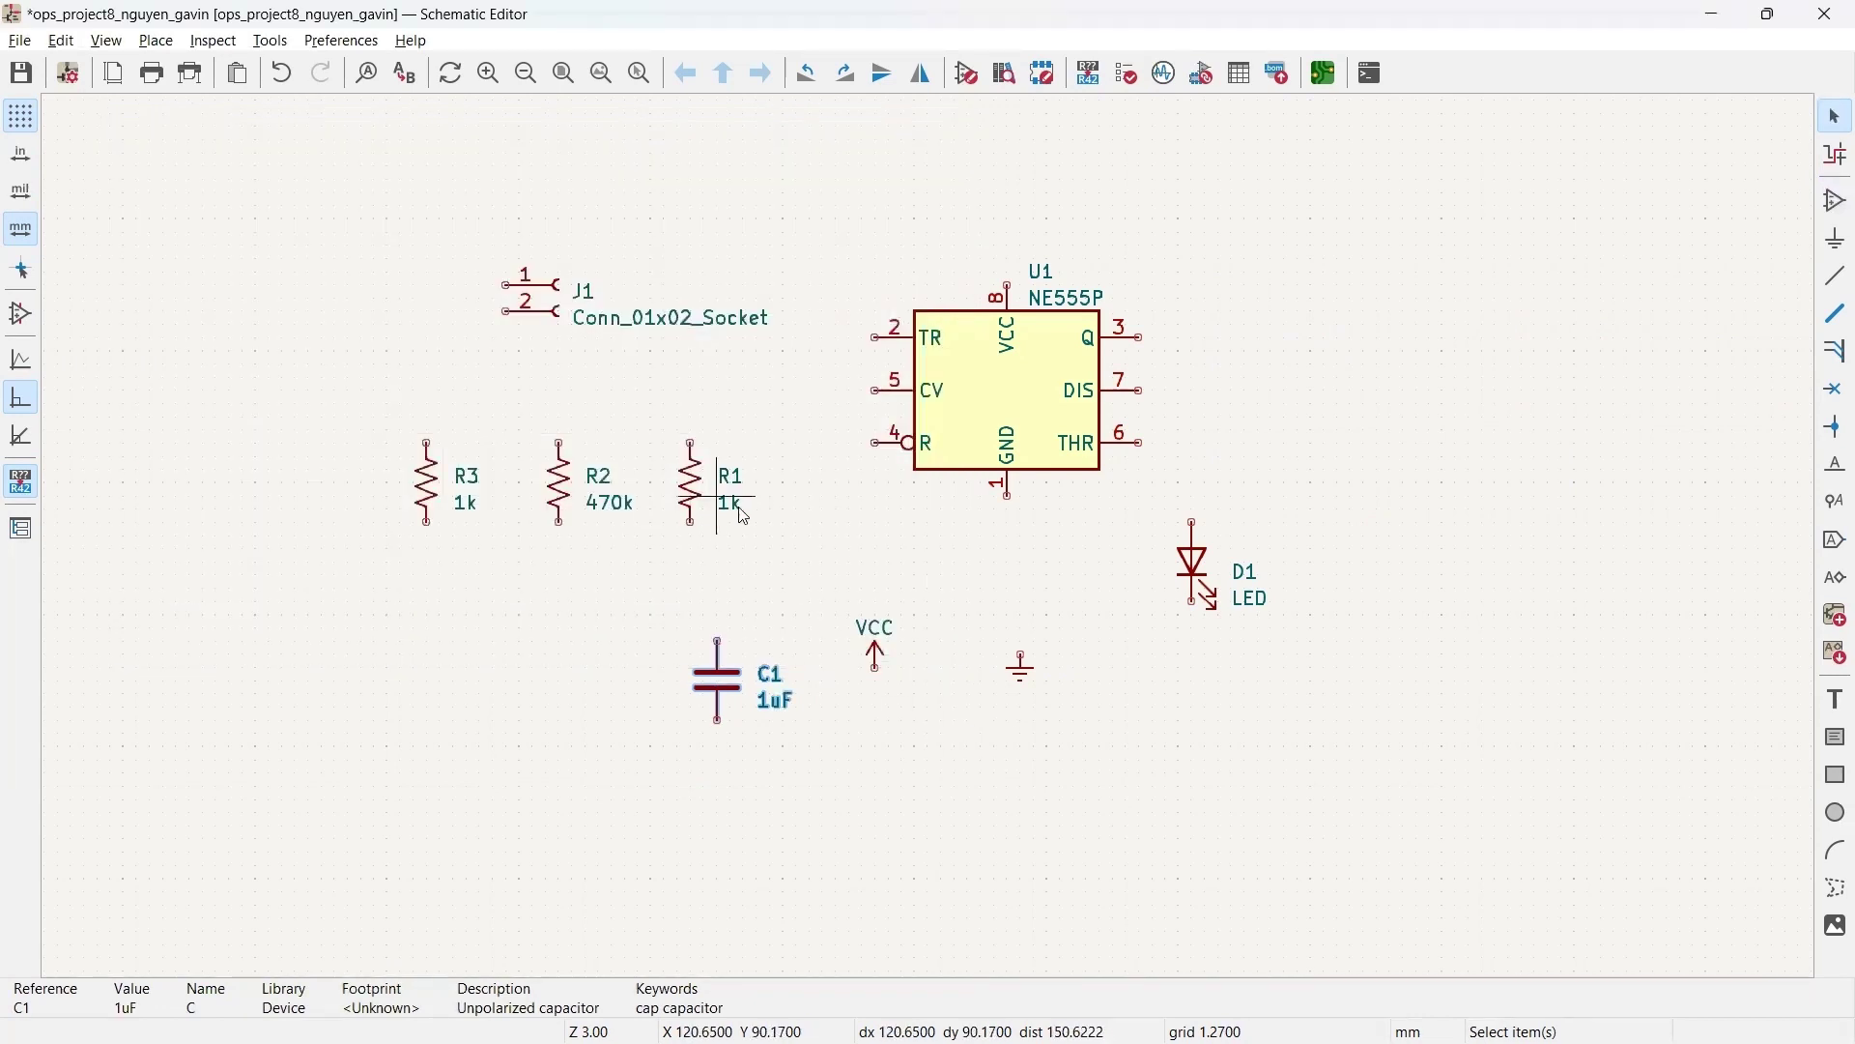
pyautogui.click(828, 542)
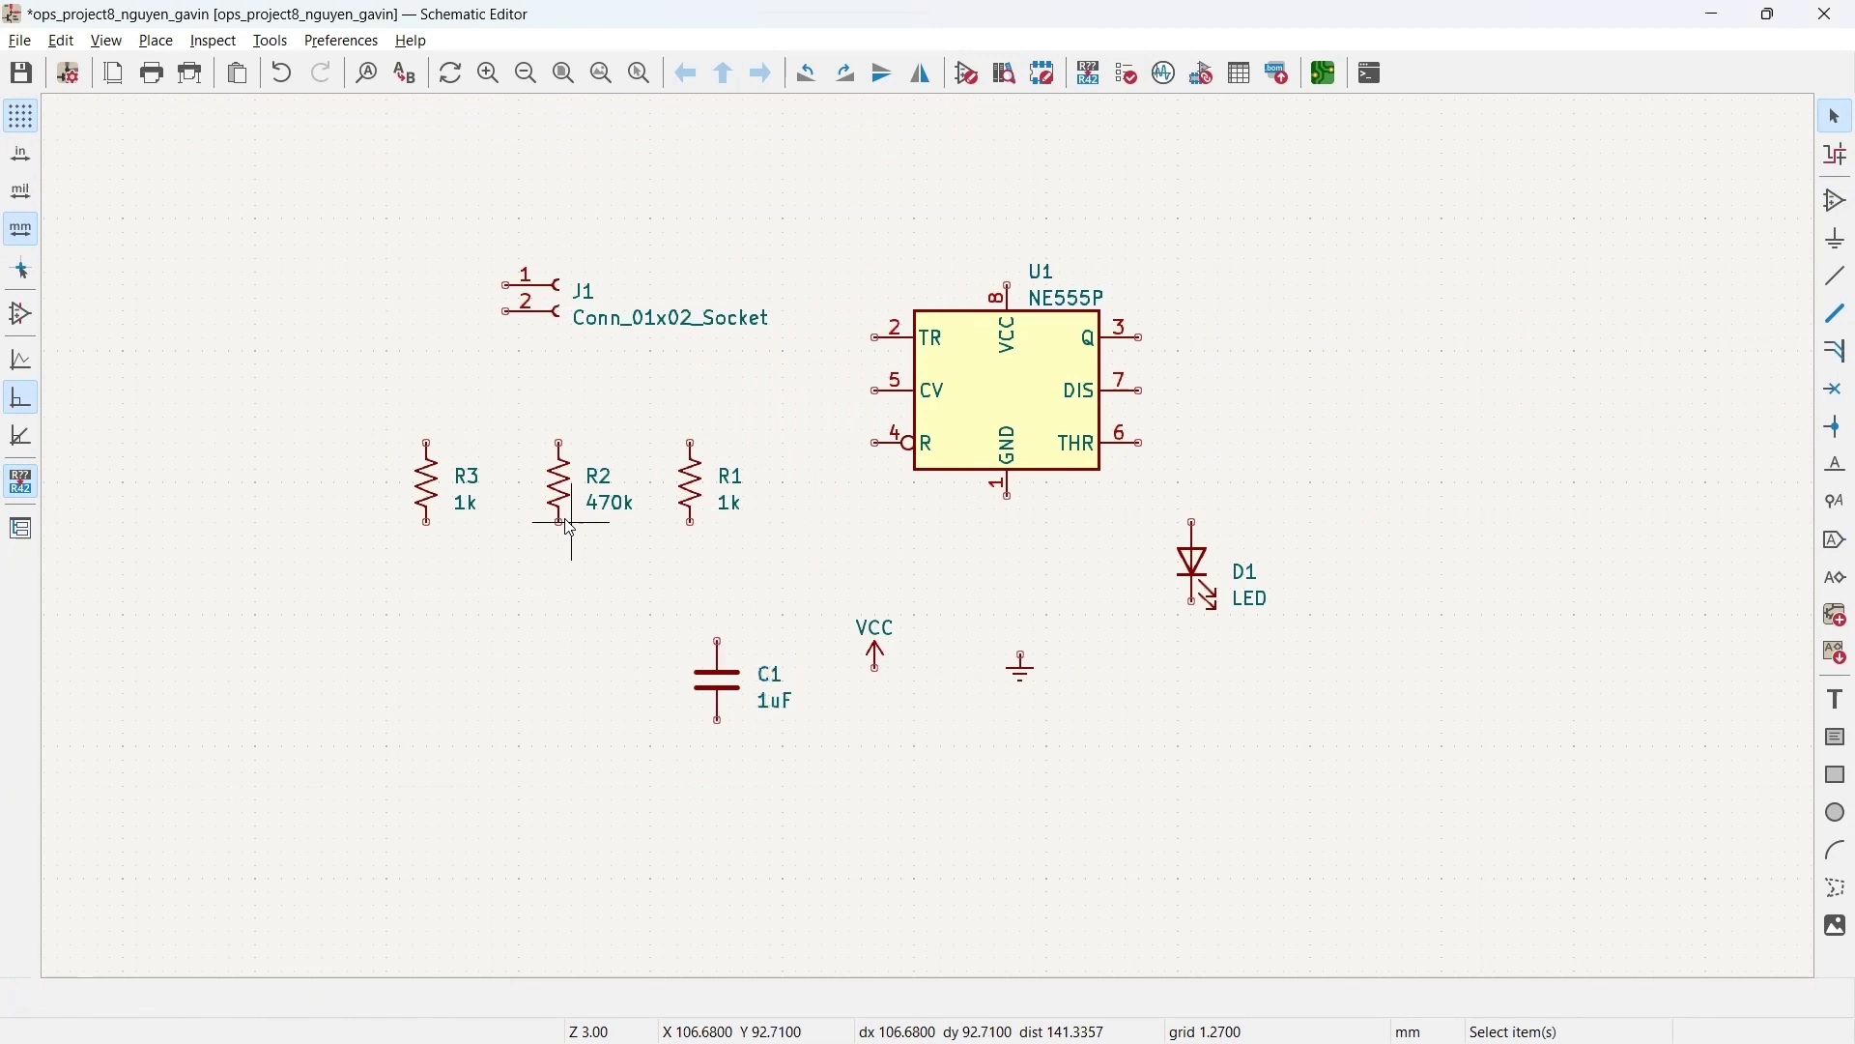
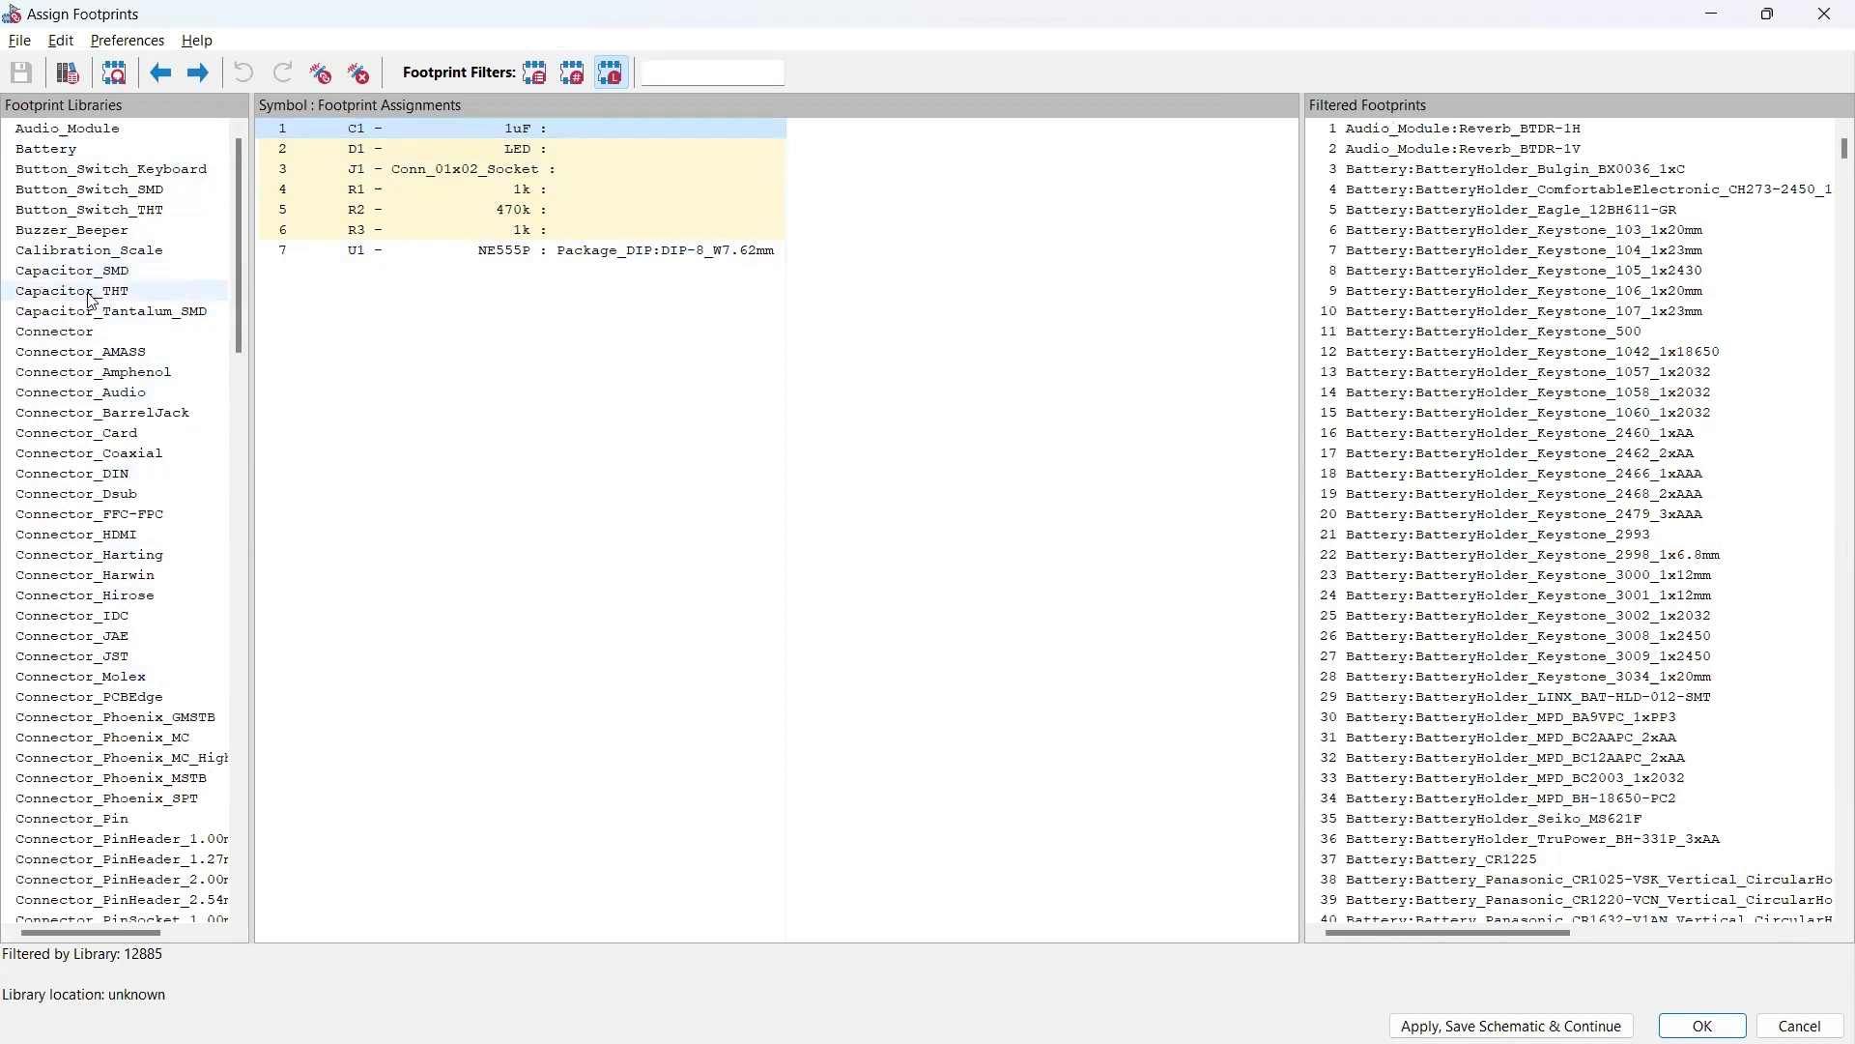
# Step: Filter the Capacitor_THT library for CP_Radial_D4.0 and assign the CP_Radial_D4.0mm_P2.00mm footprint to capacitor C1
pyautogui.click(91, 292)
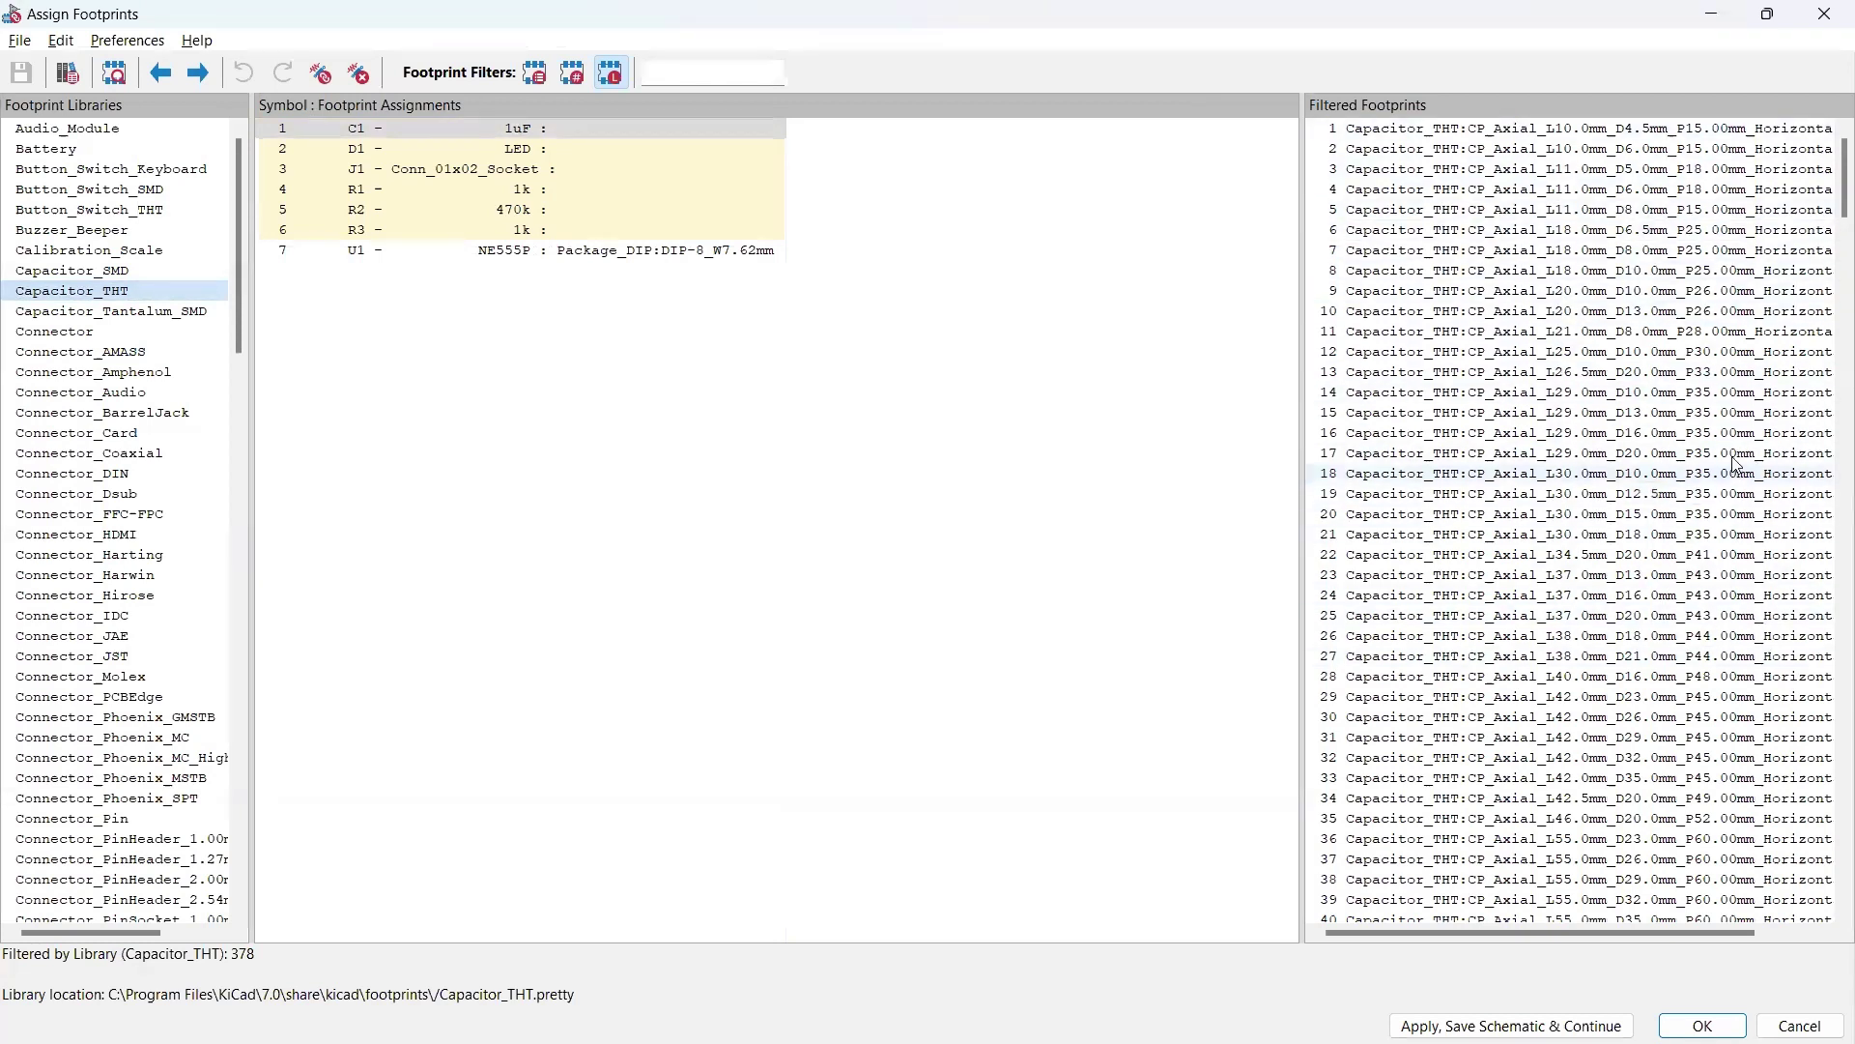
pyautogui.click(742, 129)
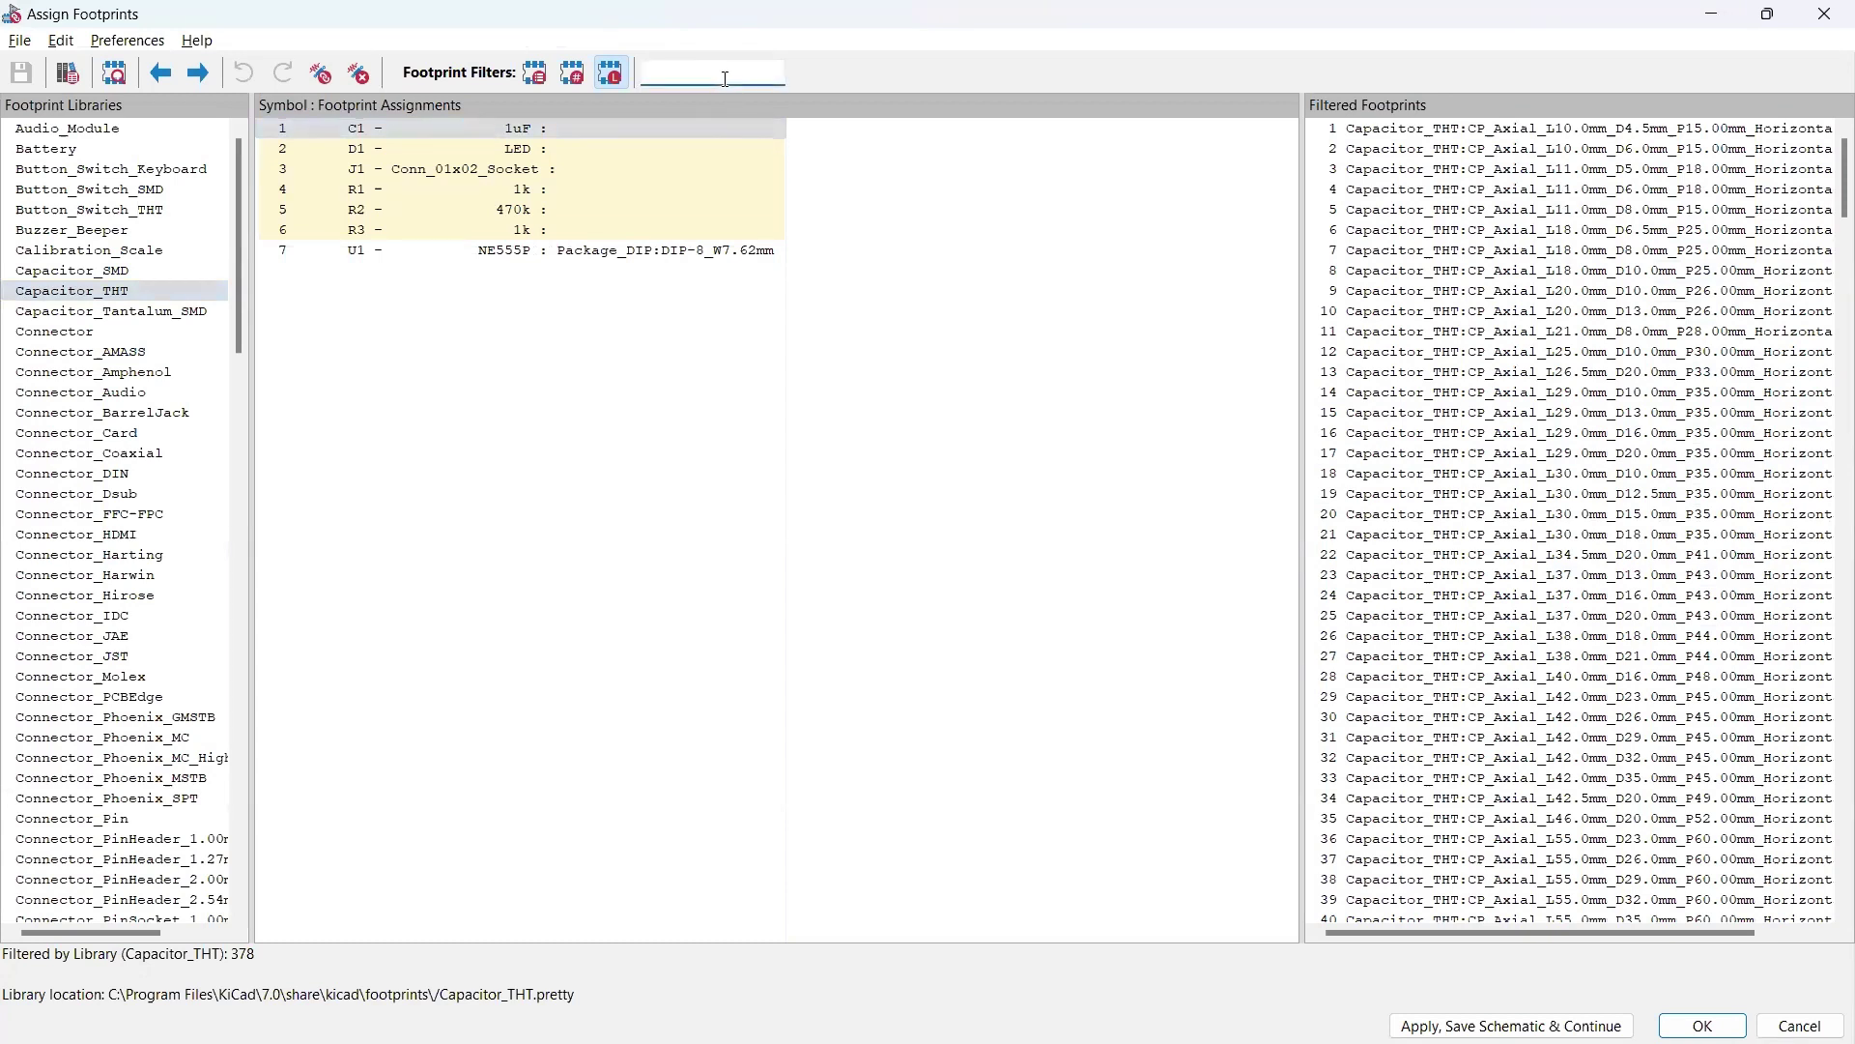
pyautogui.write('CP')
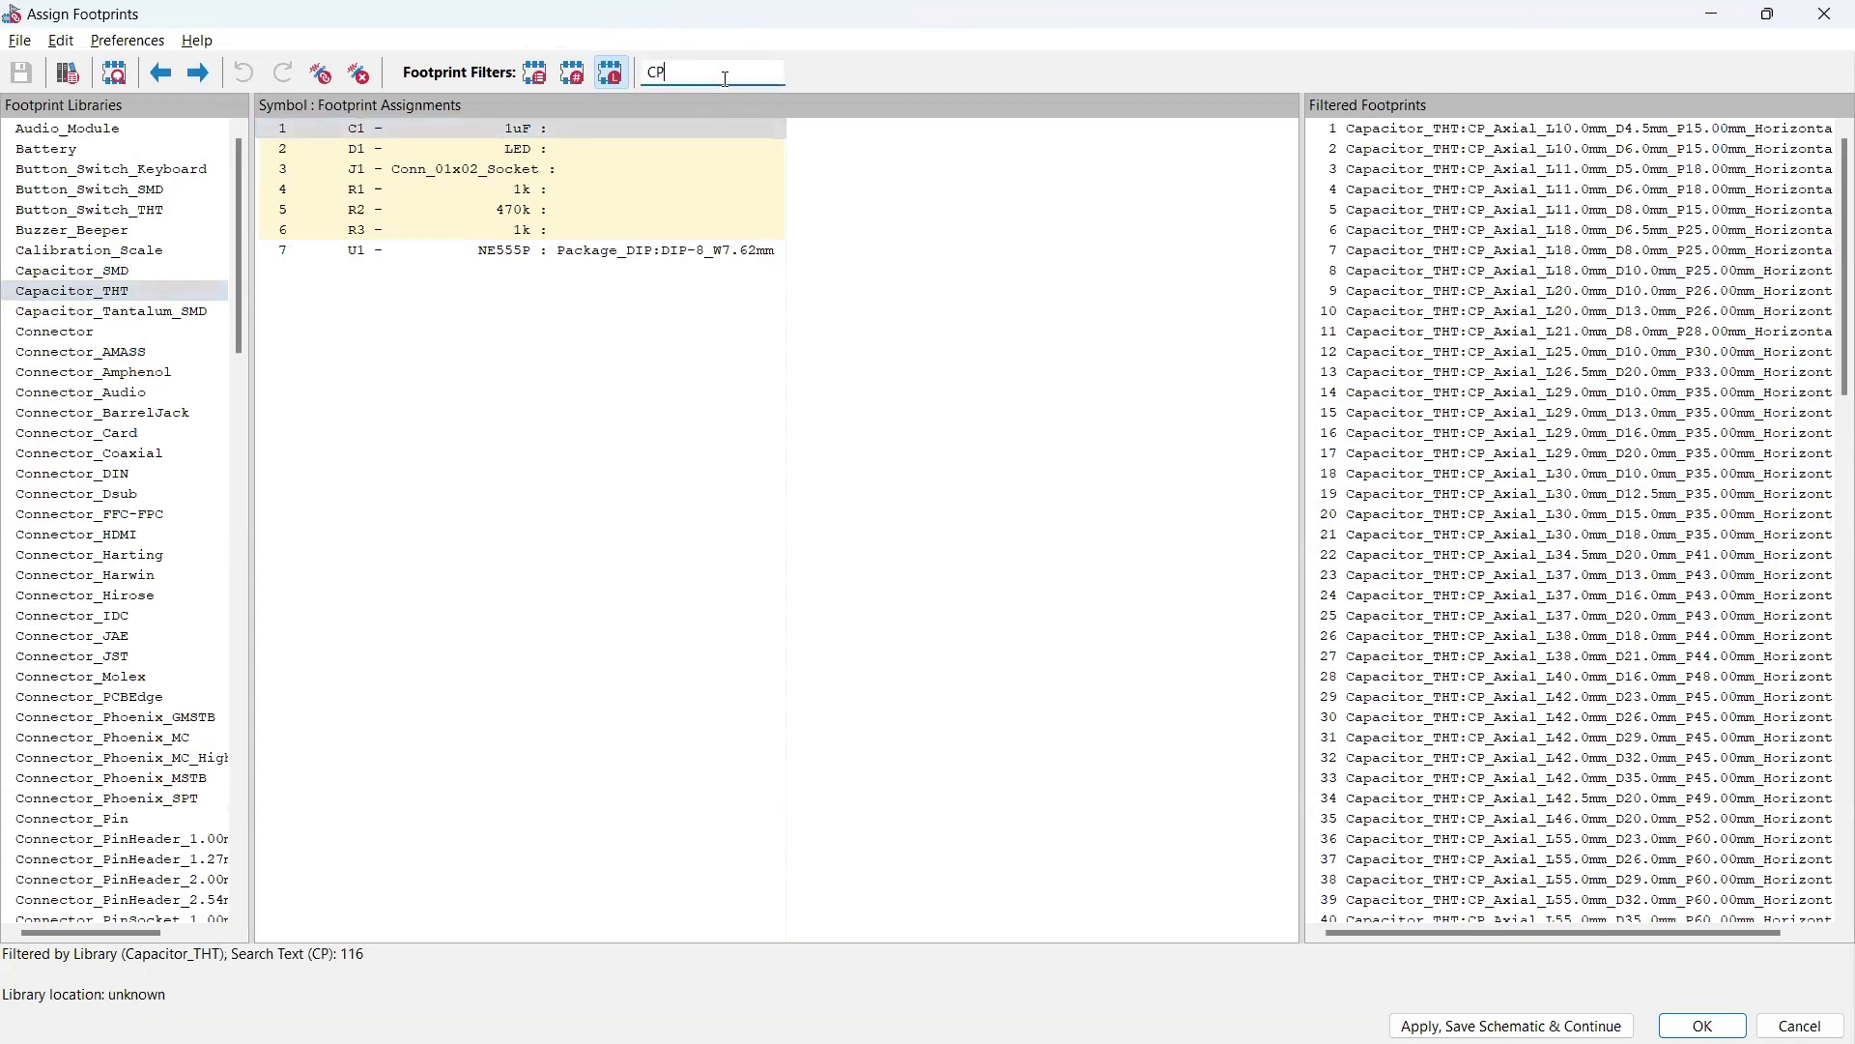
pyautogui.write('_Radial')
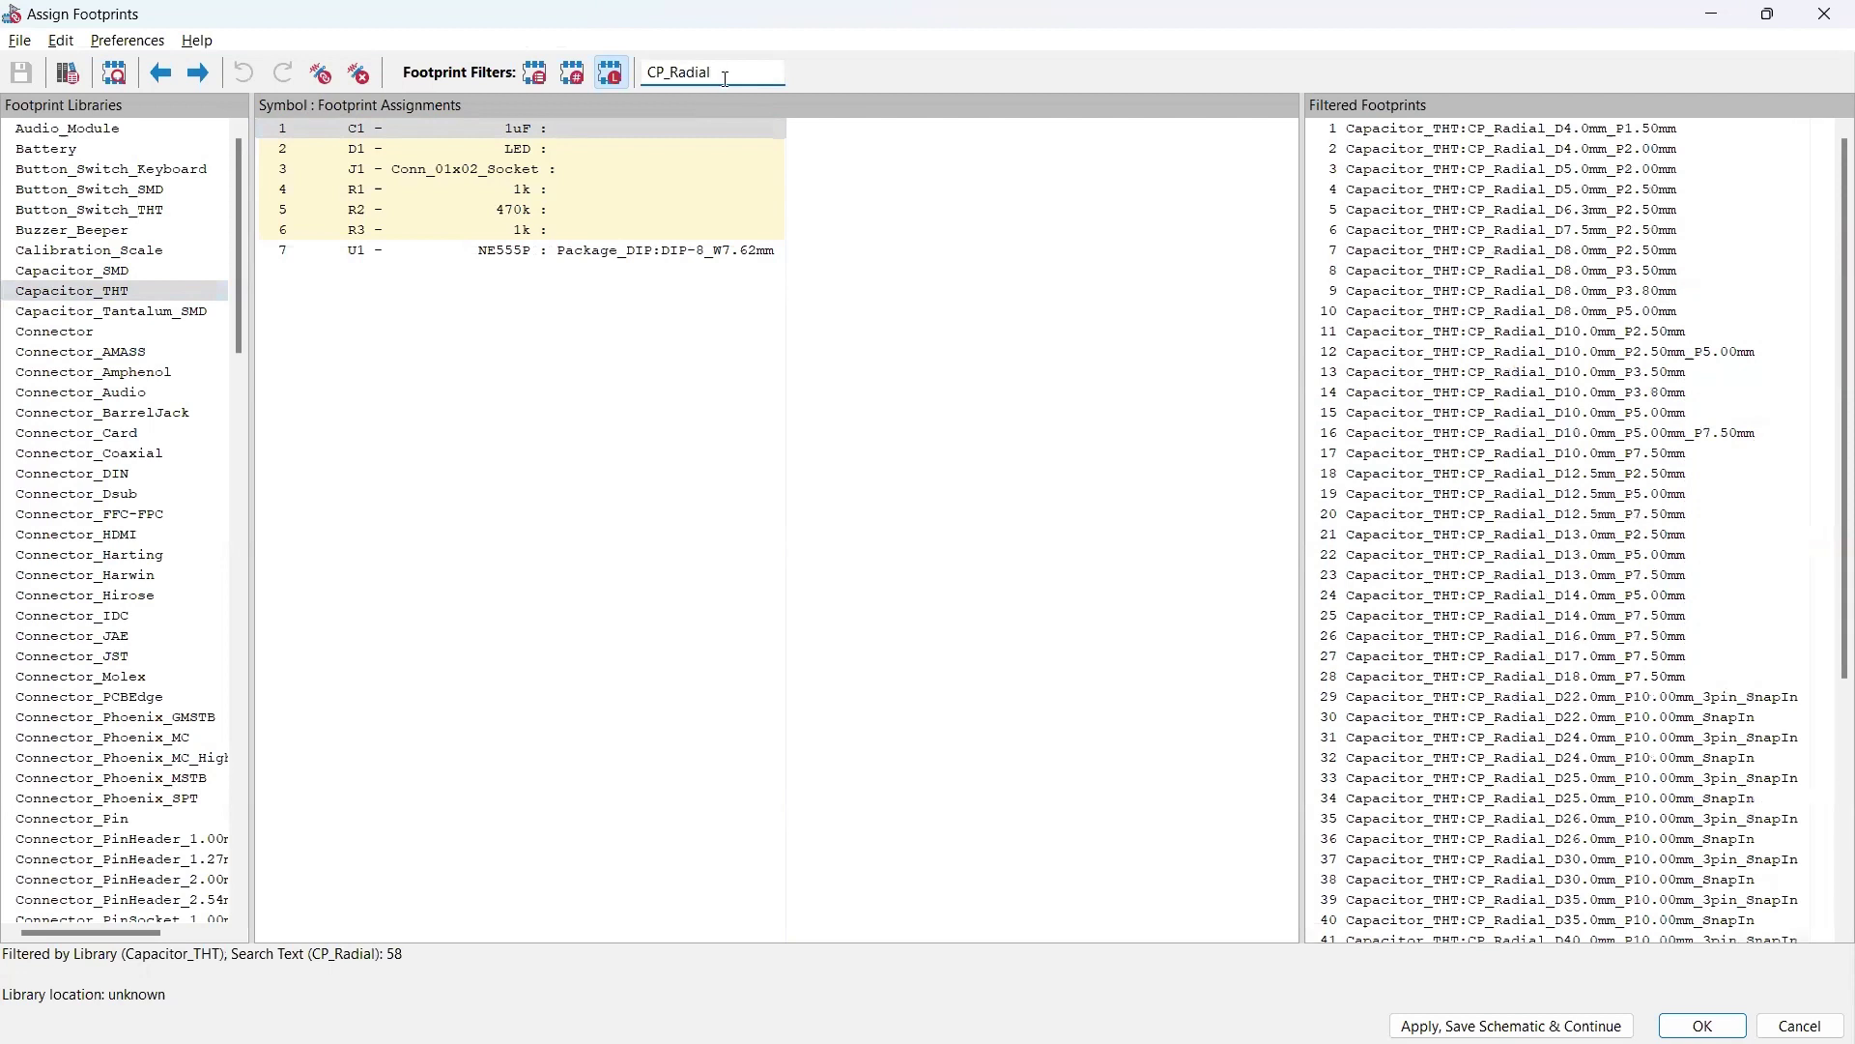
pyautogui.write('_D')
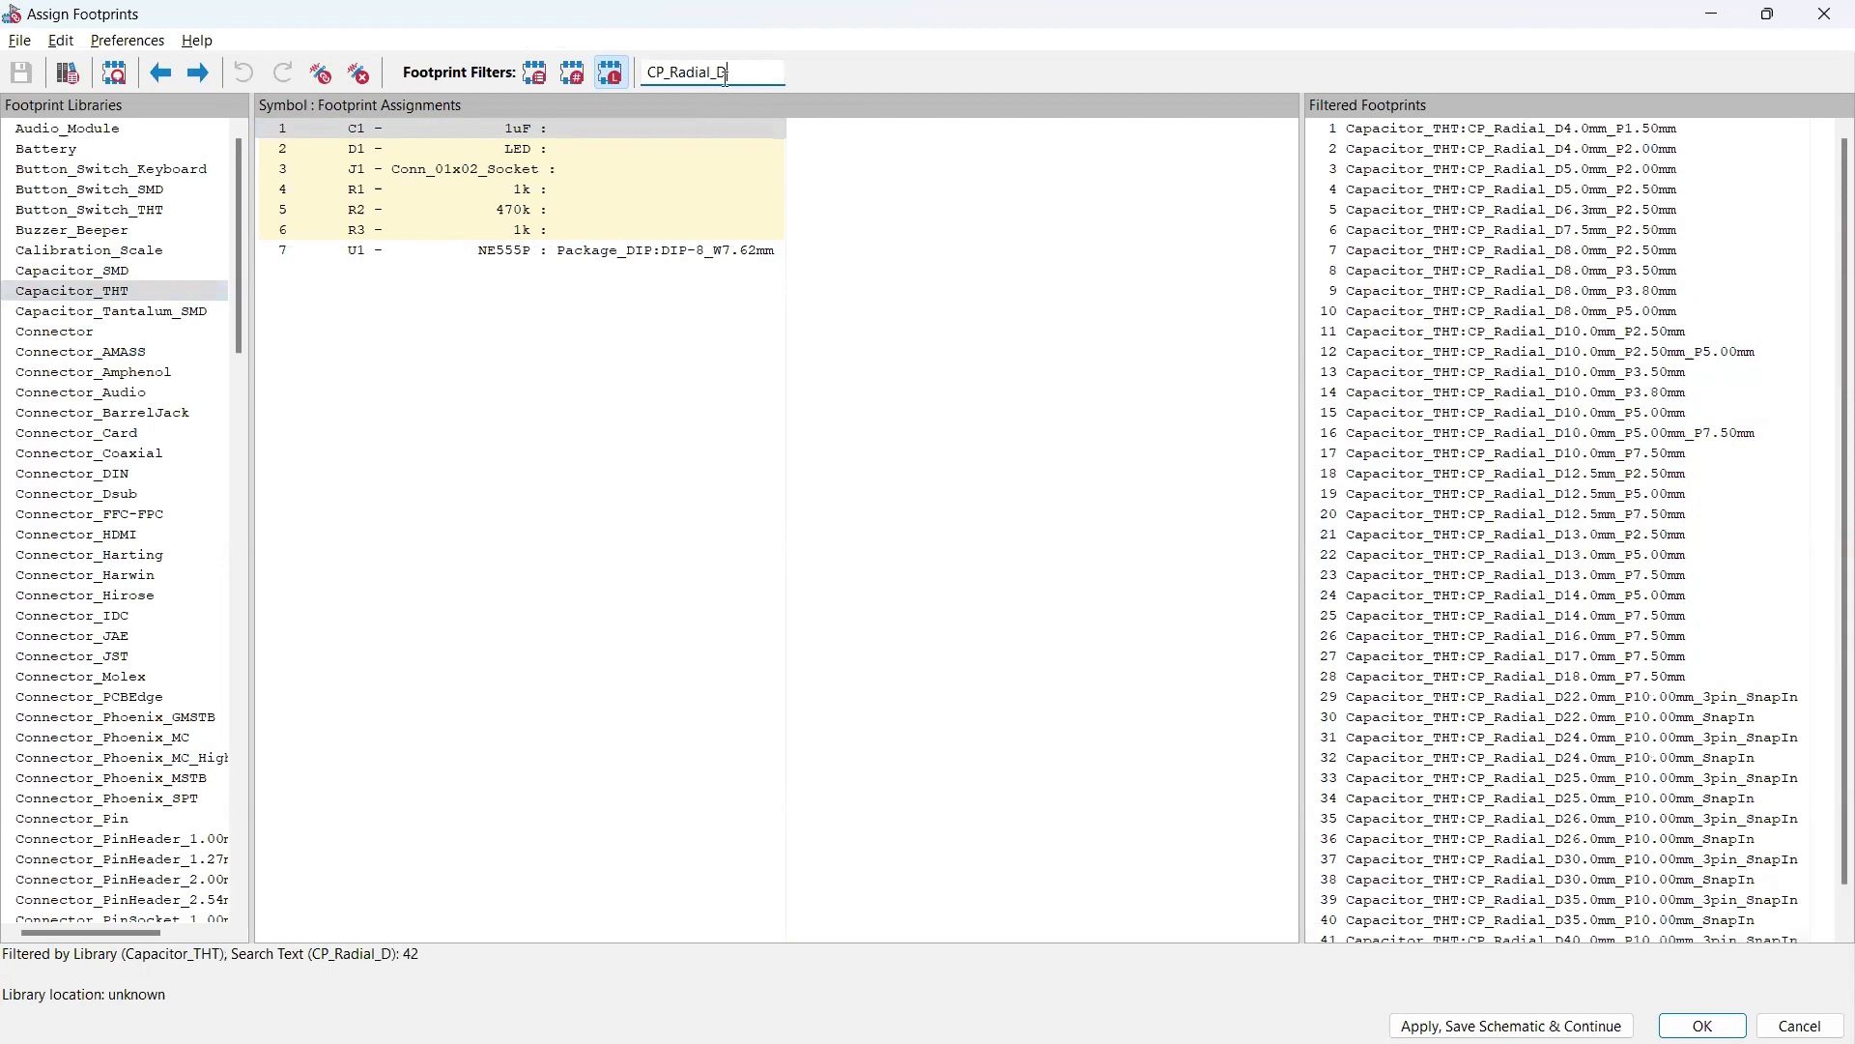
pyautogui.write('4.0')
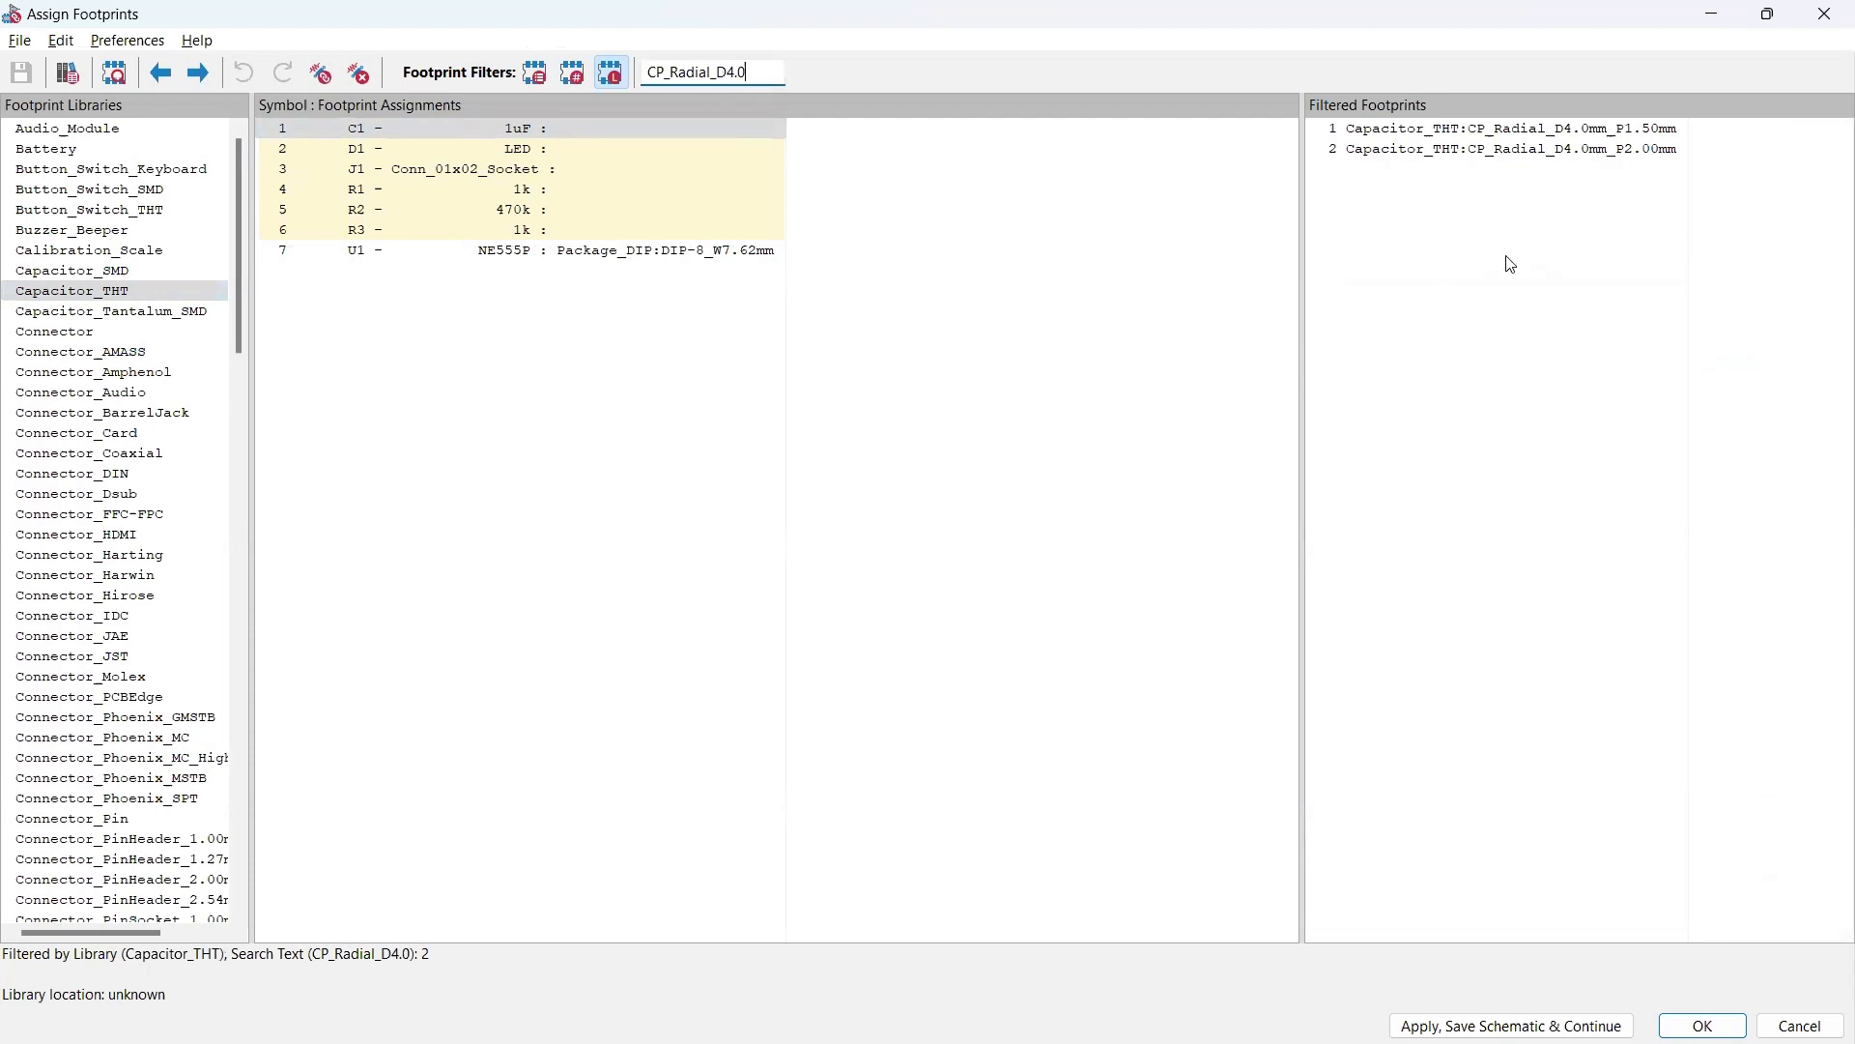
pyautogui.click(1400, 154)
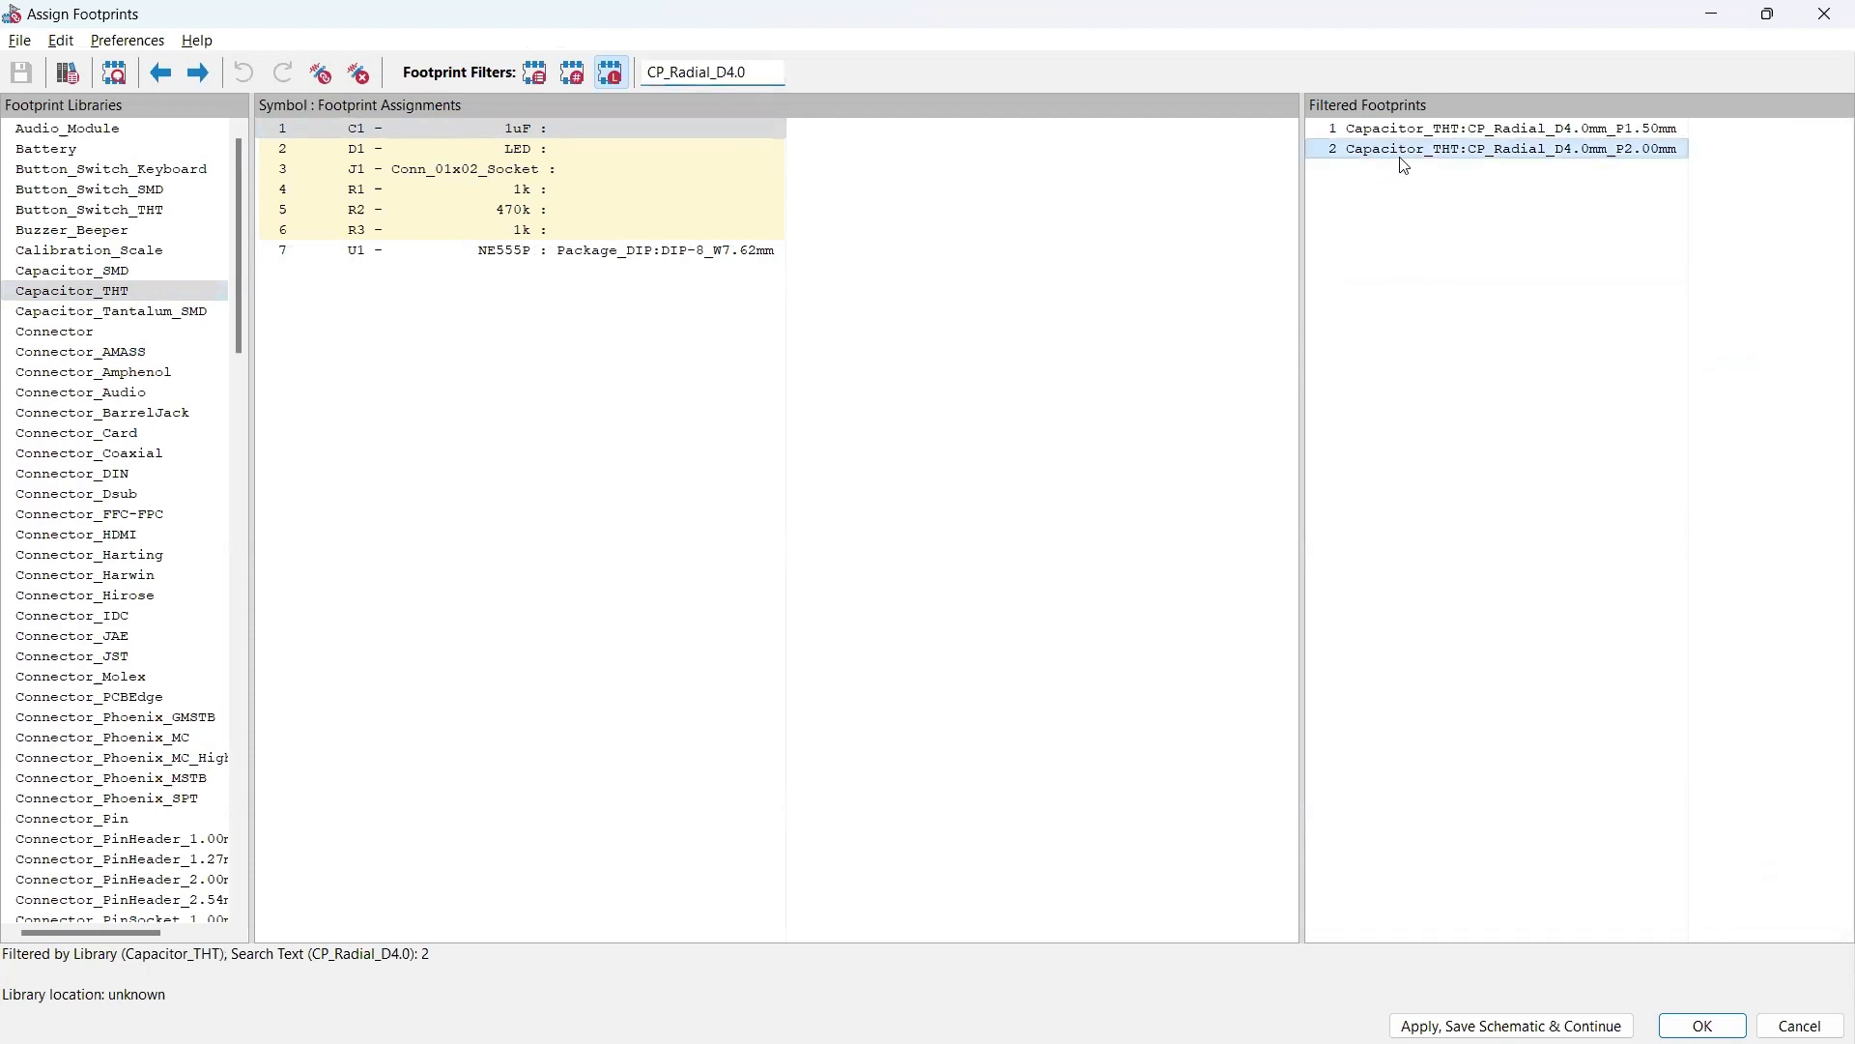
pyautogui.click(1371, 156)
pyautogui.doubleClick(1426, 153)
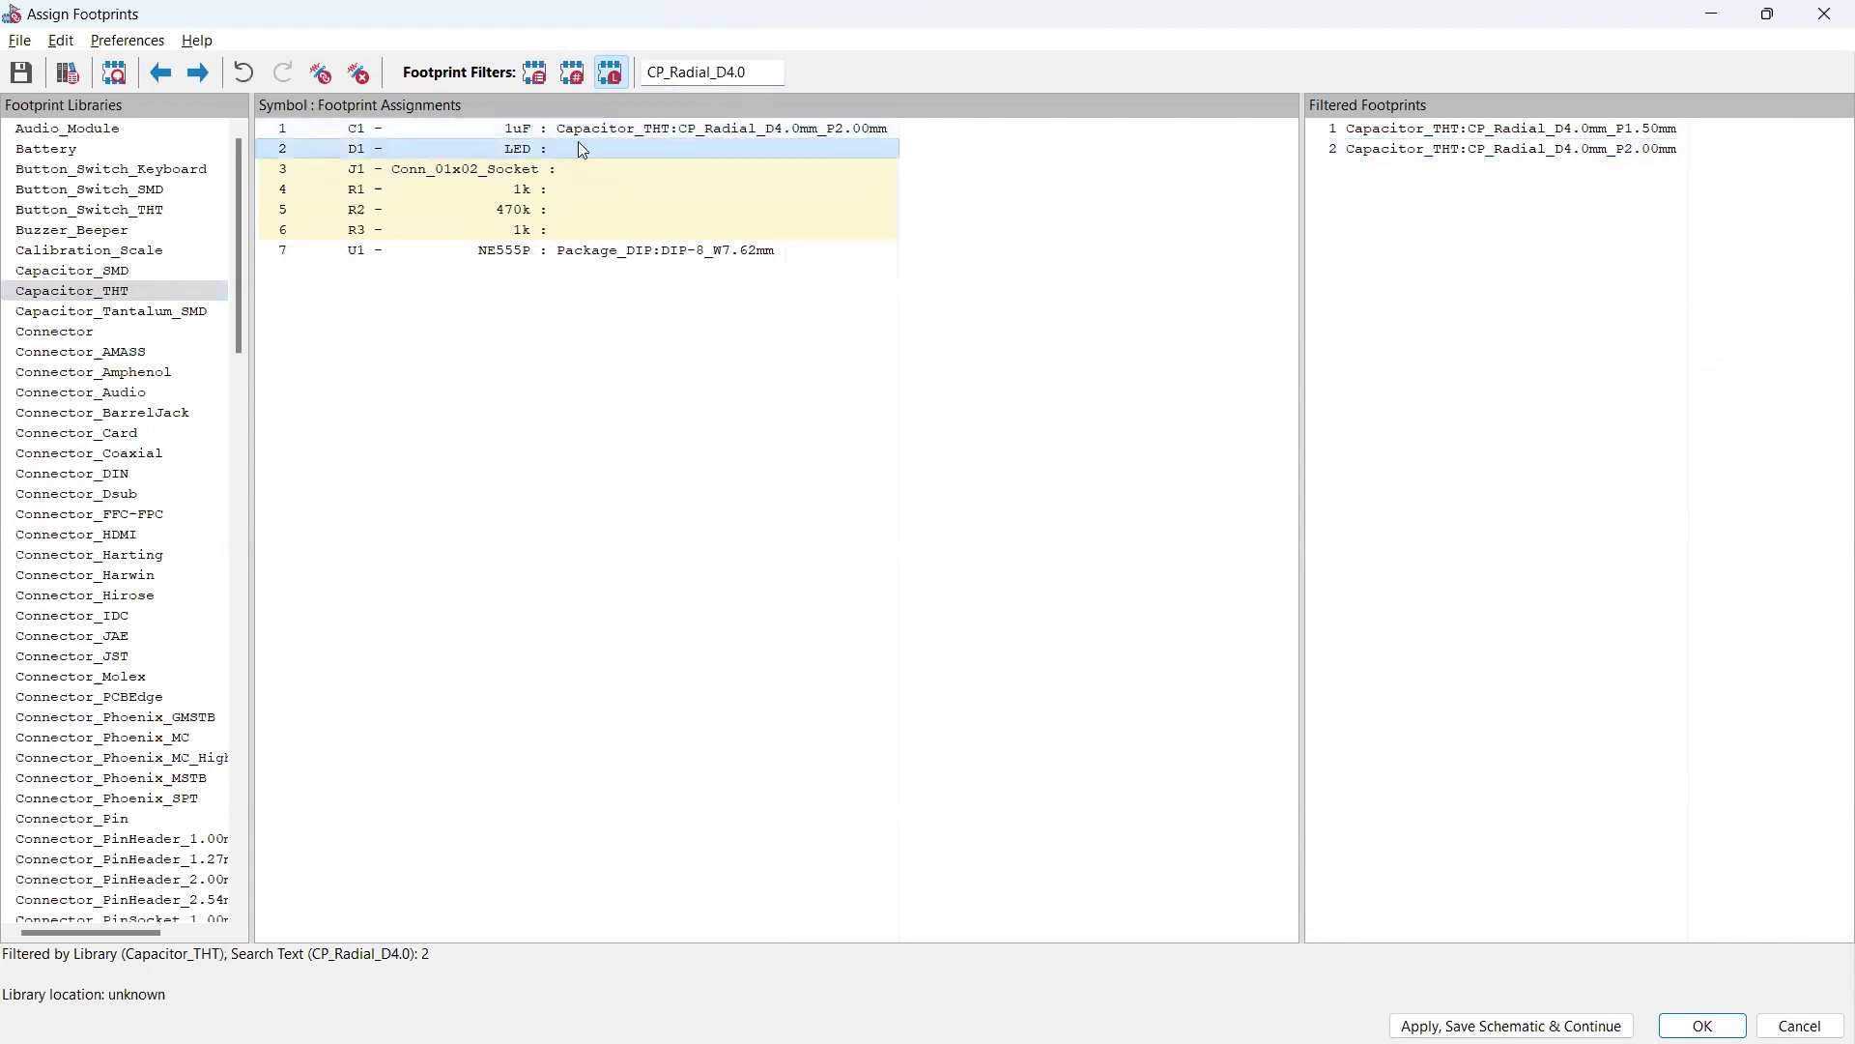
pyautogui.click(652, 135)
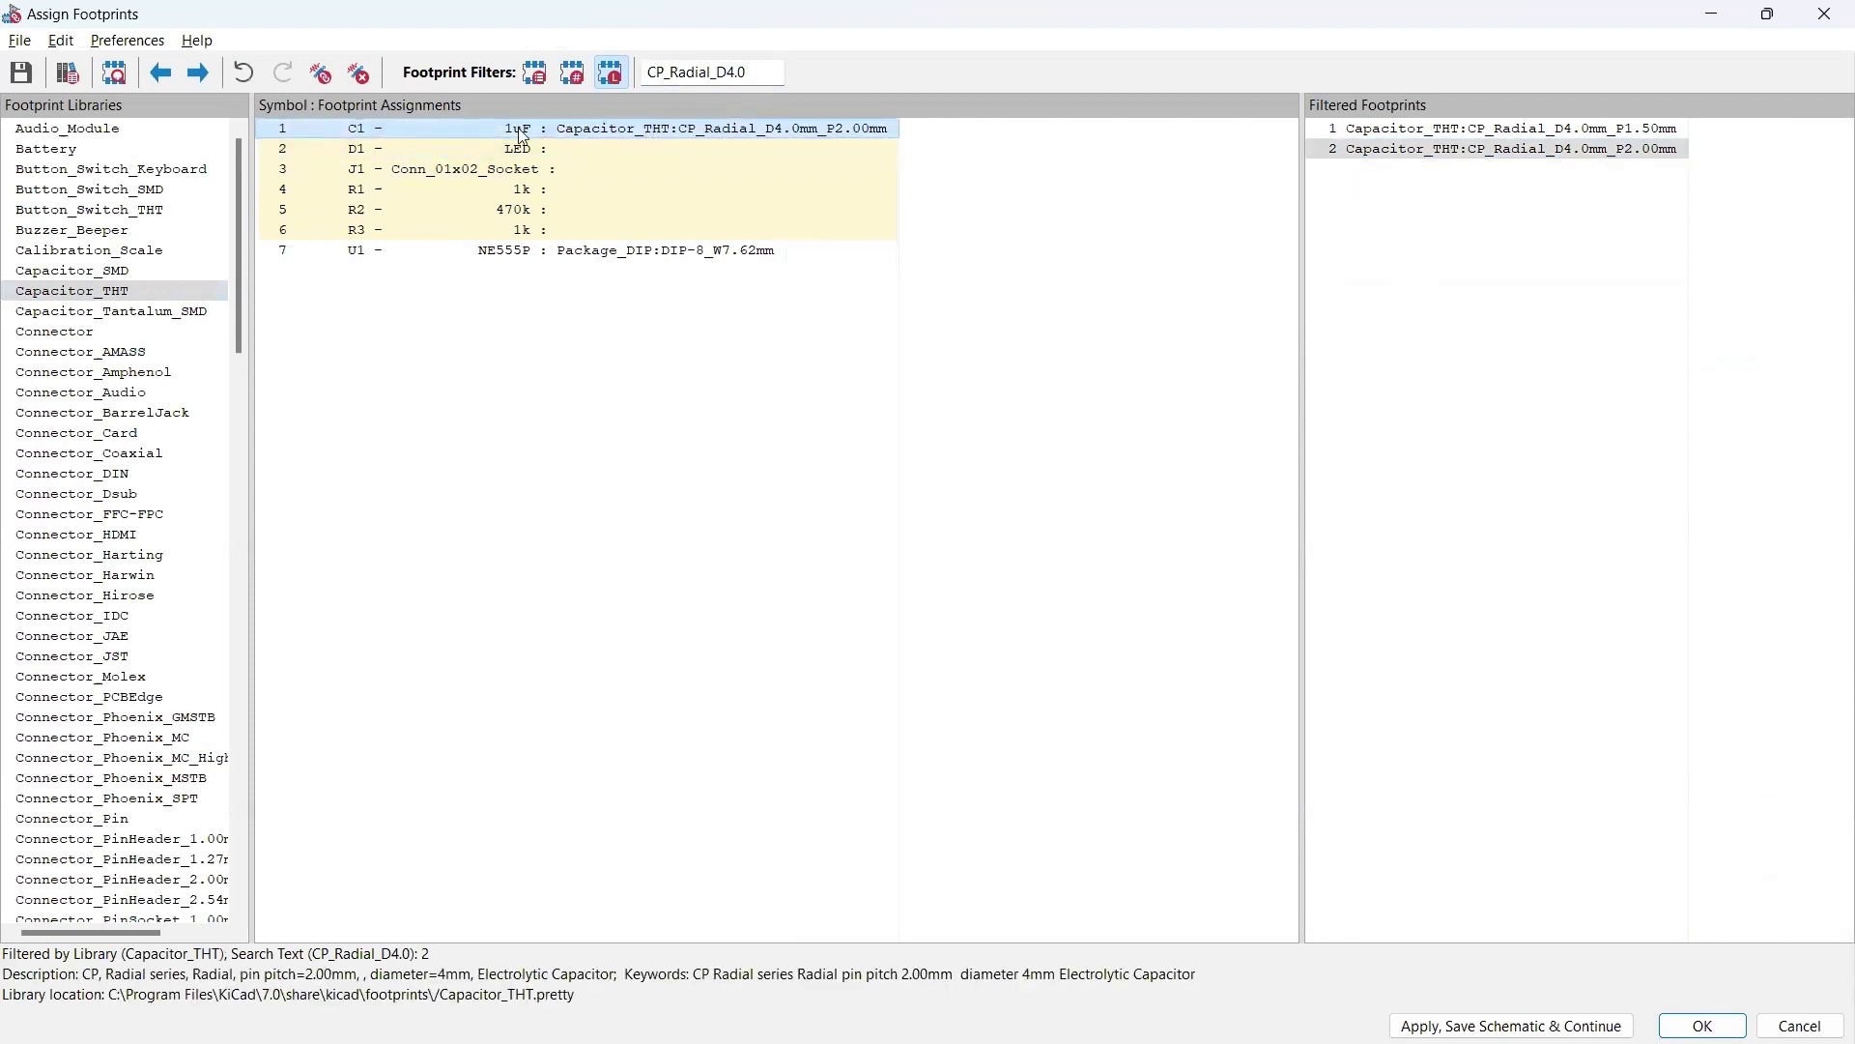
# Step: Filter the LED_THT library for LED_D3 and assign the LED_D3.0mm footprint to D1
pyautogui.click(589, 153)
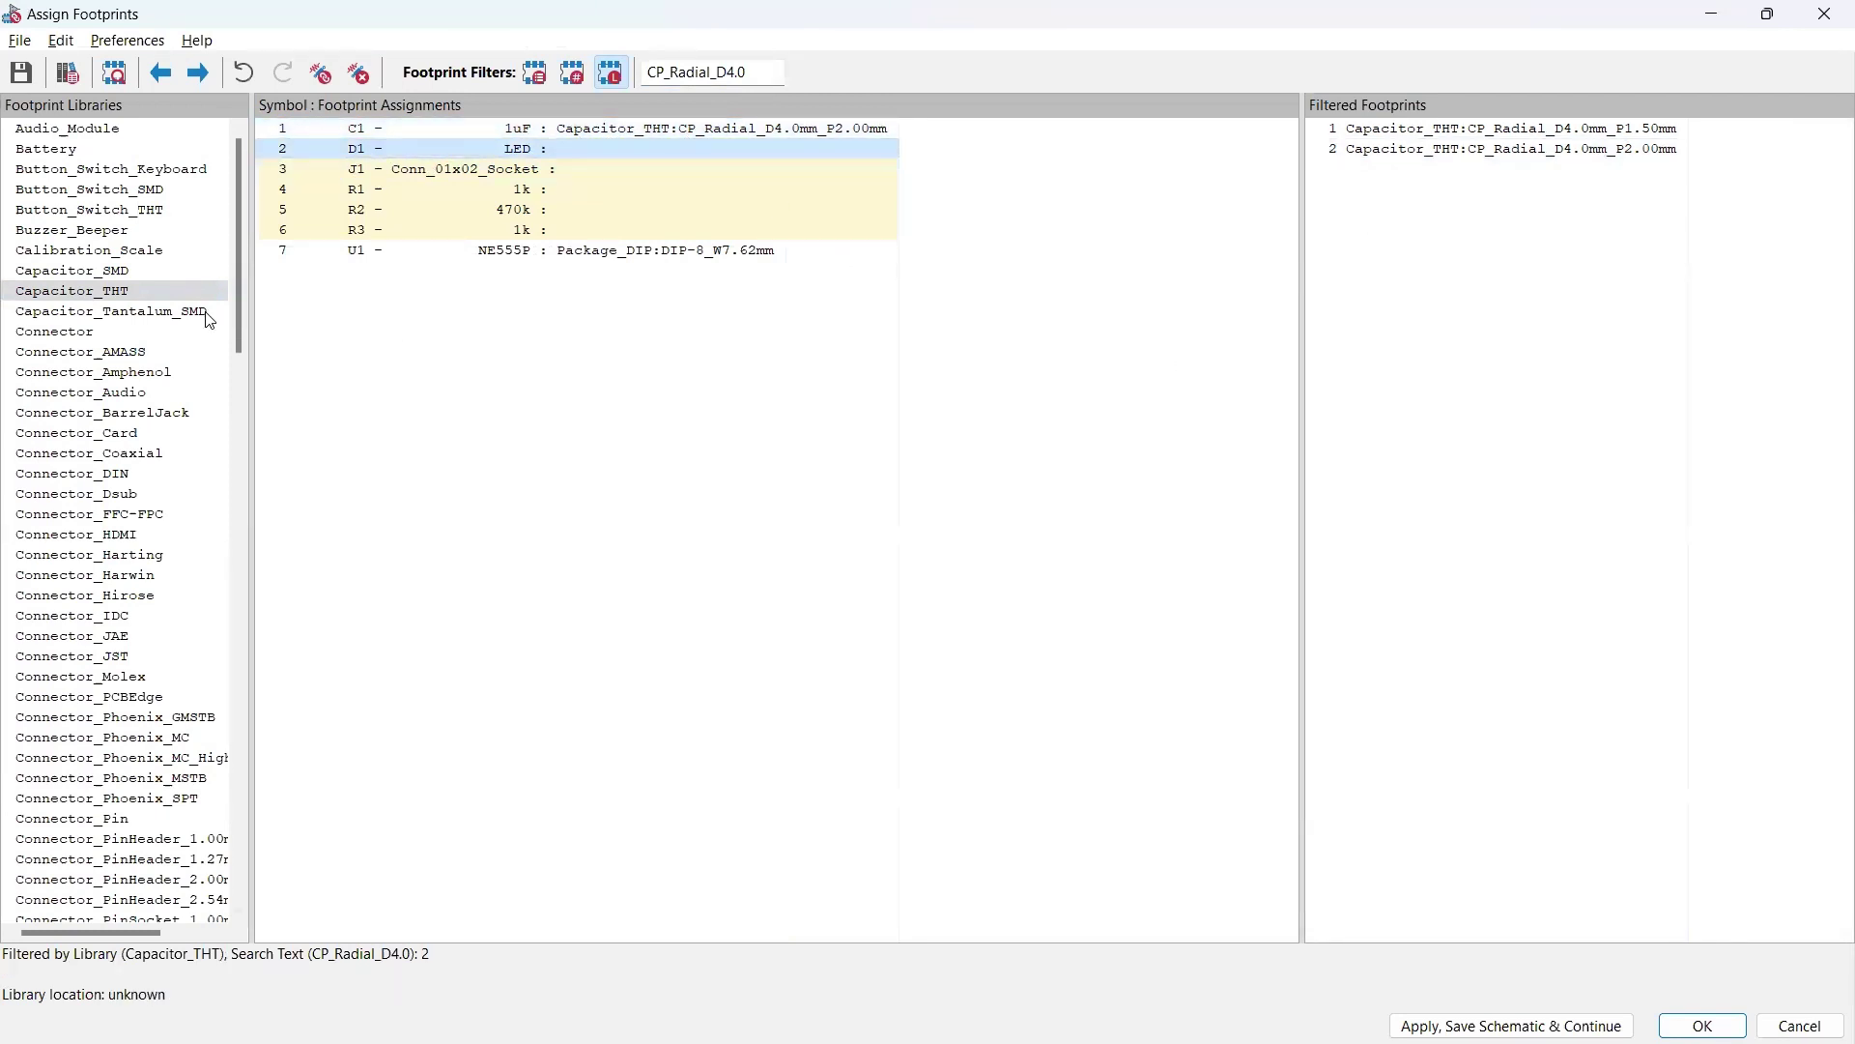
pyautogui.scroll(-15, 174, 336)
pyautogui.scroll(-18, 153, 311)
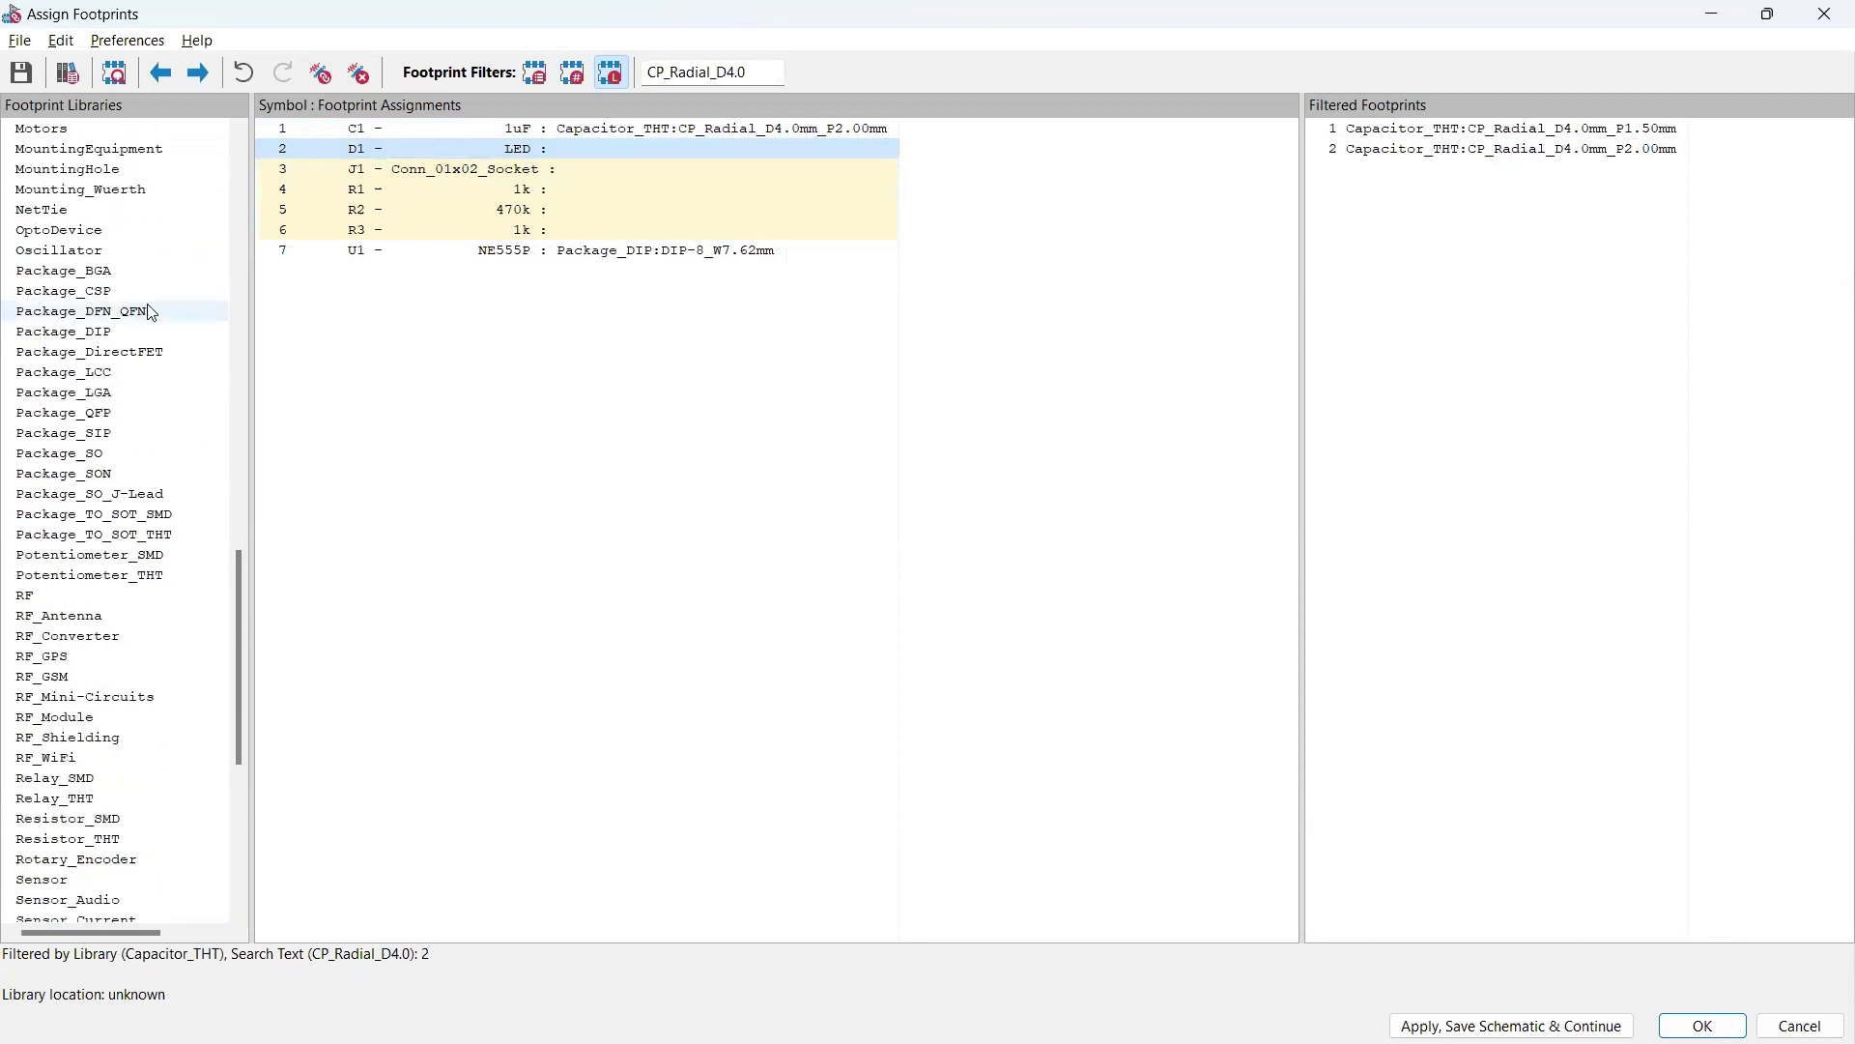
pyautogui.scroll(16, 150, 304)
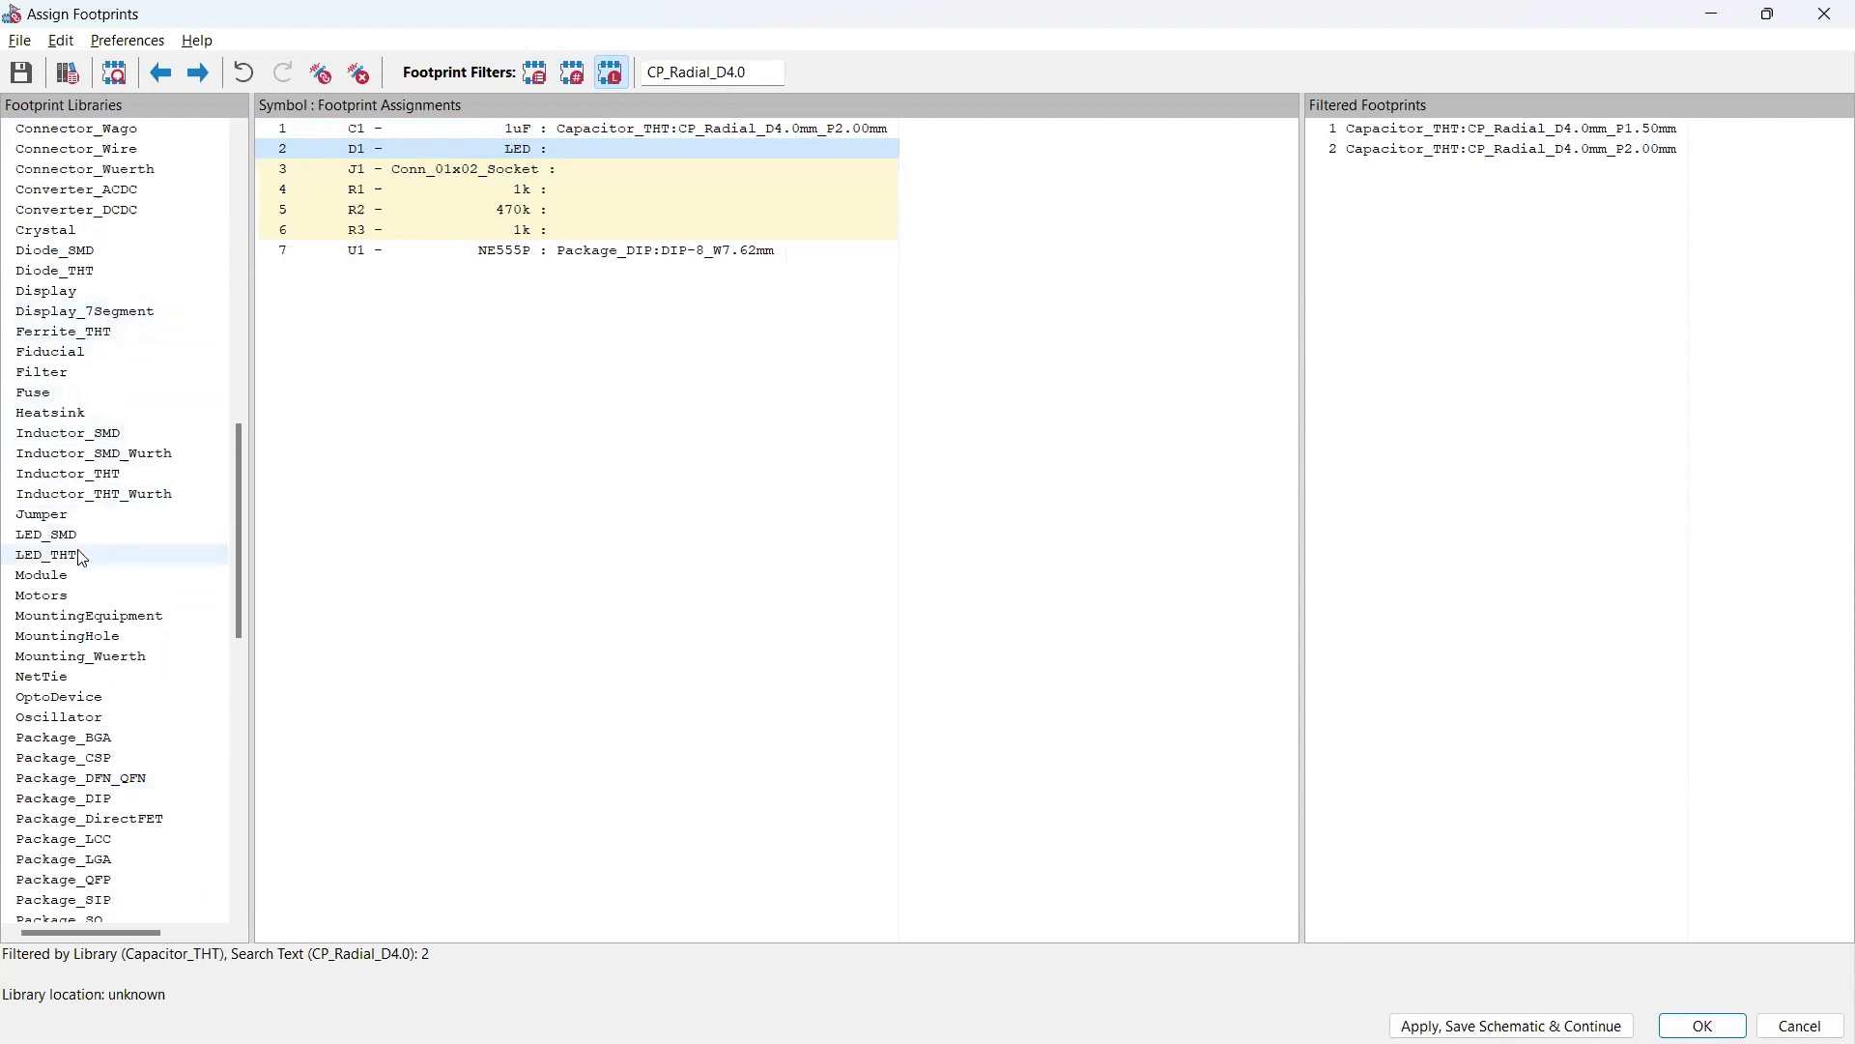
pyautogui.click(82, 558)
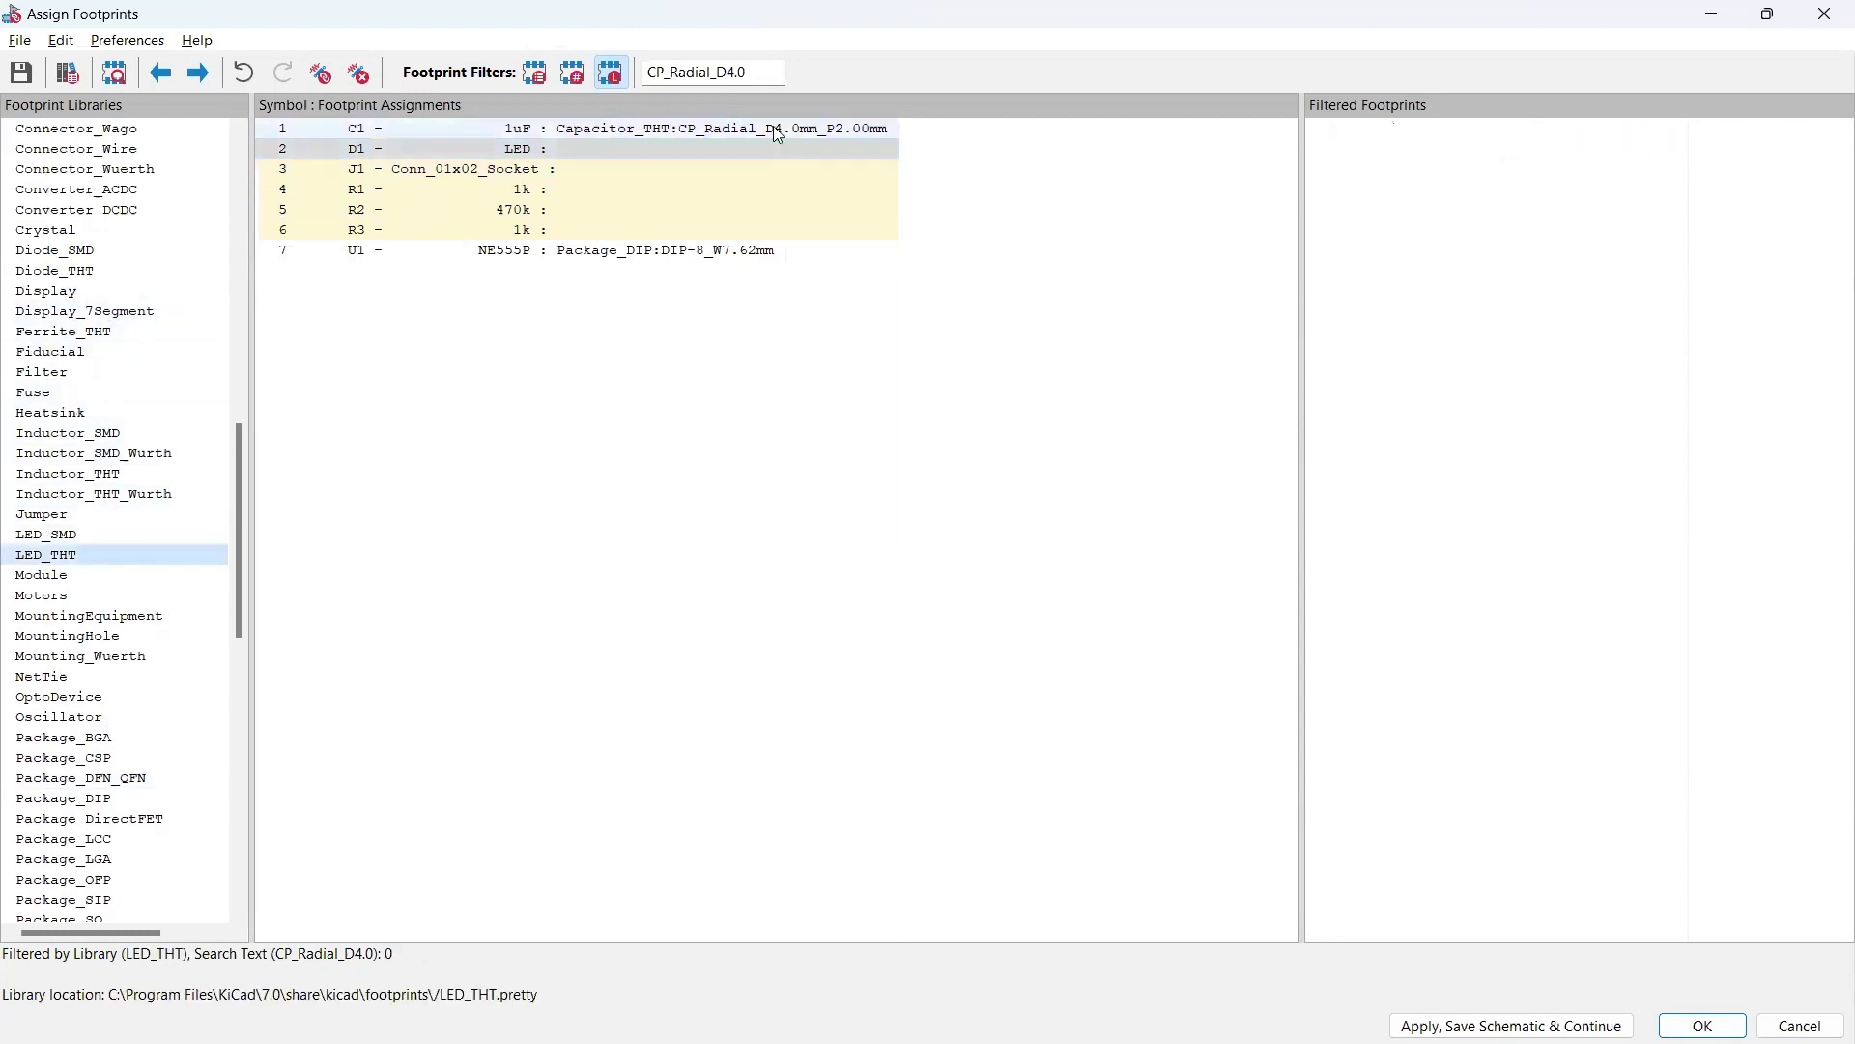
pyautogui.doubleClick(750, 75)
pyautogui.press('BackSpace')
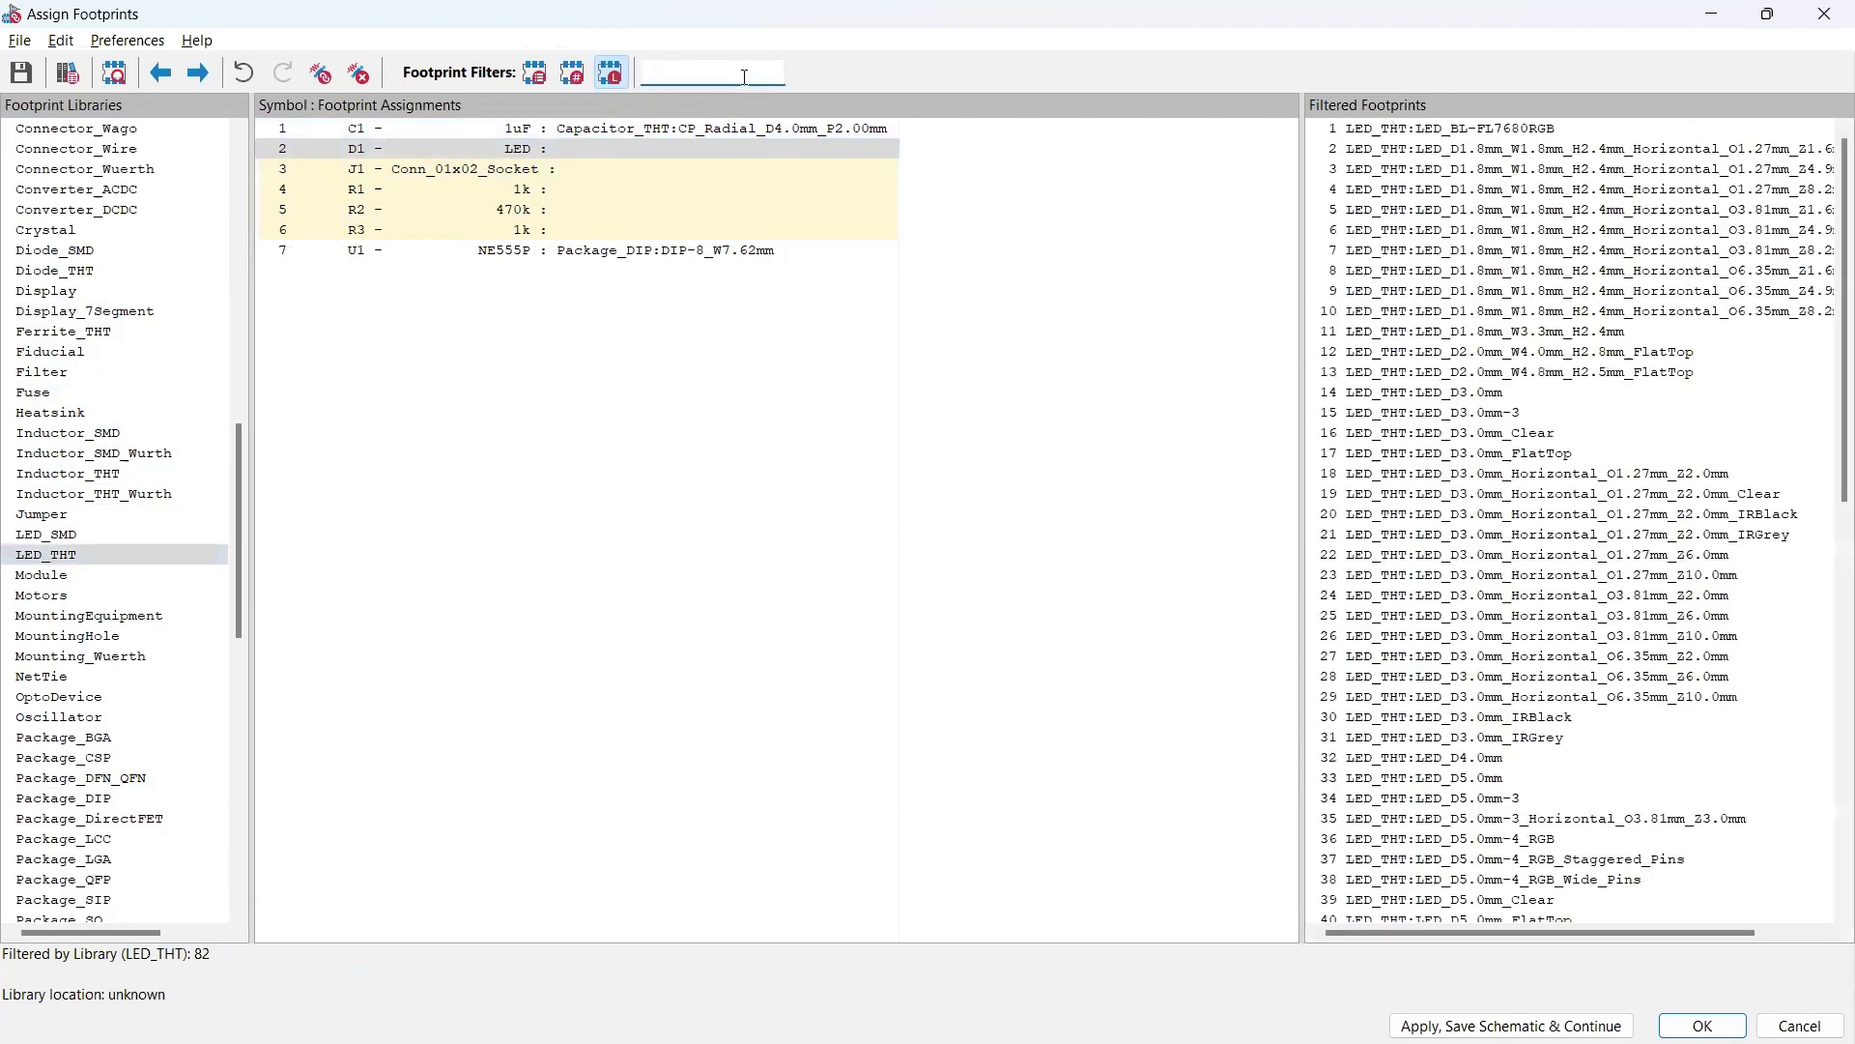
pyautogui.write('LED_D3')
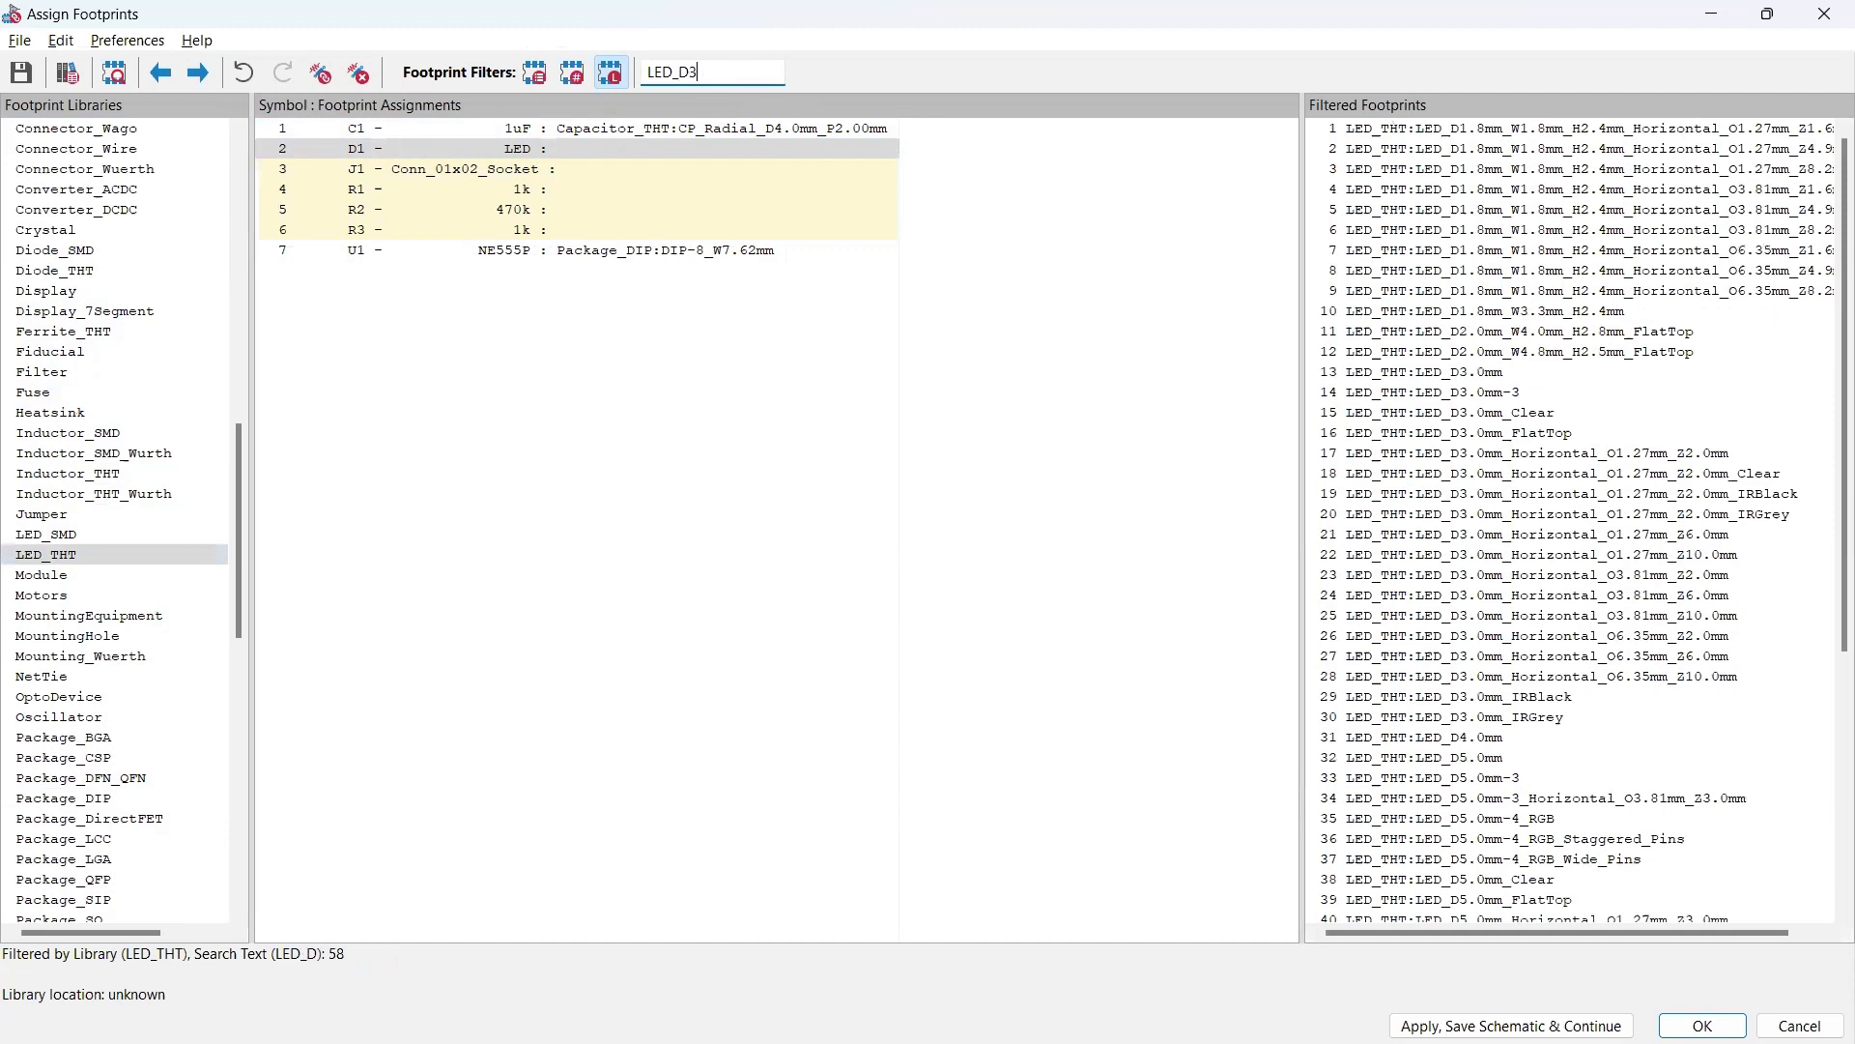
pyautogui.click(1430, 129)
pyautogui.doubleClick(1384, 129)
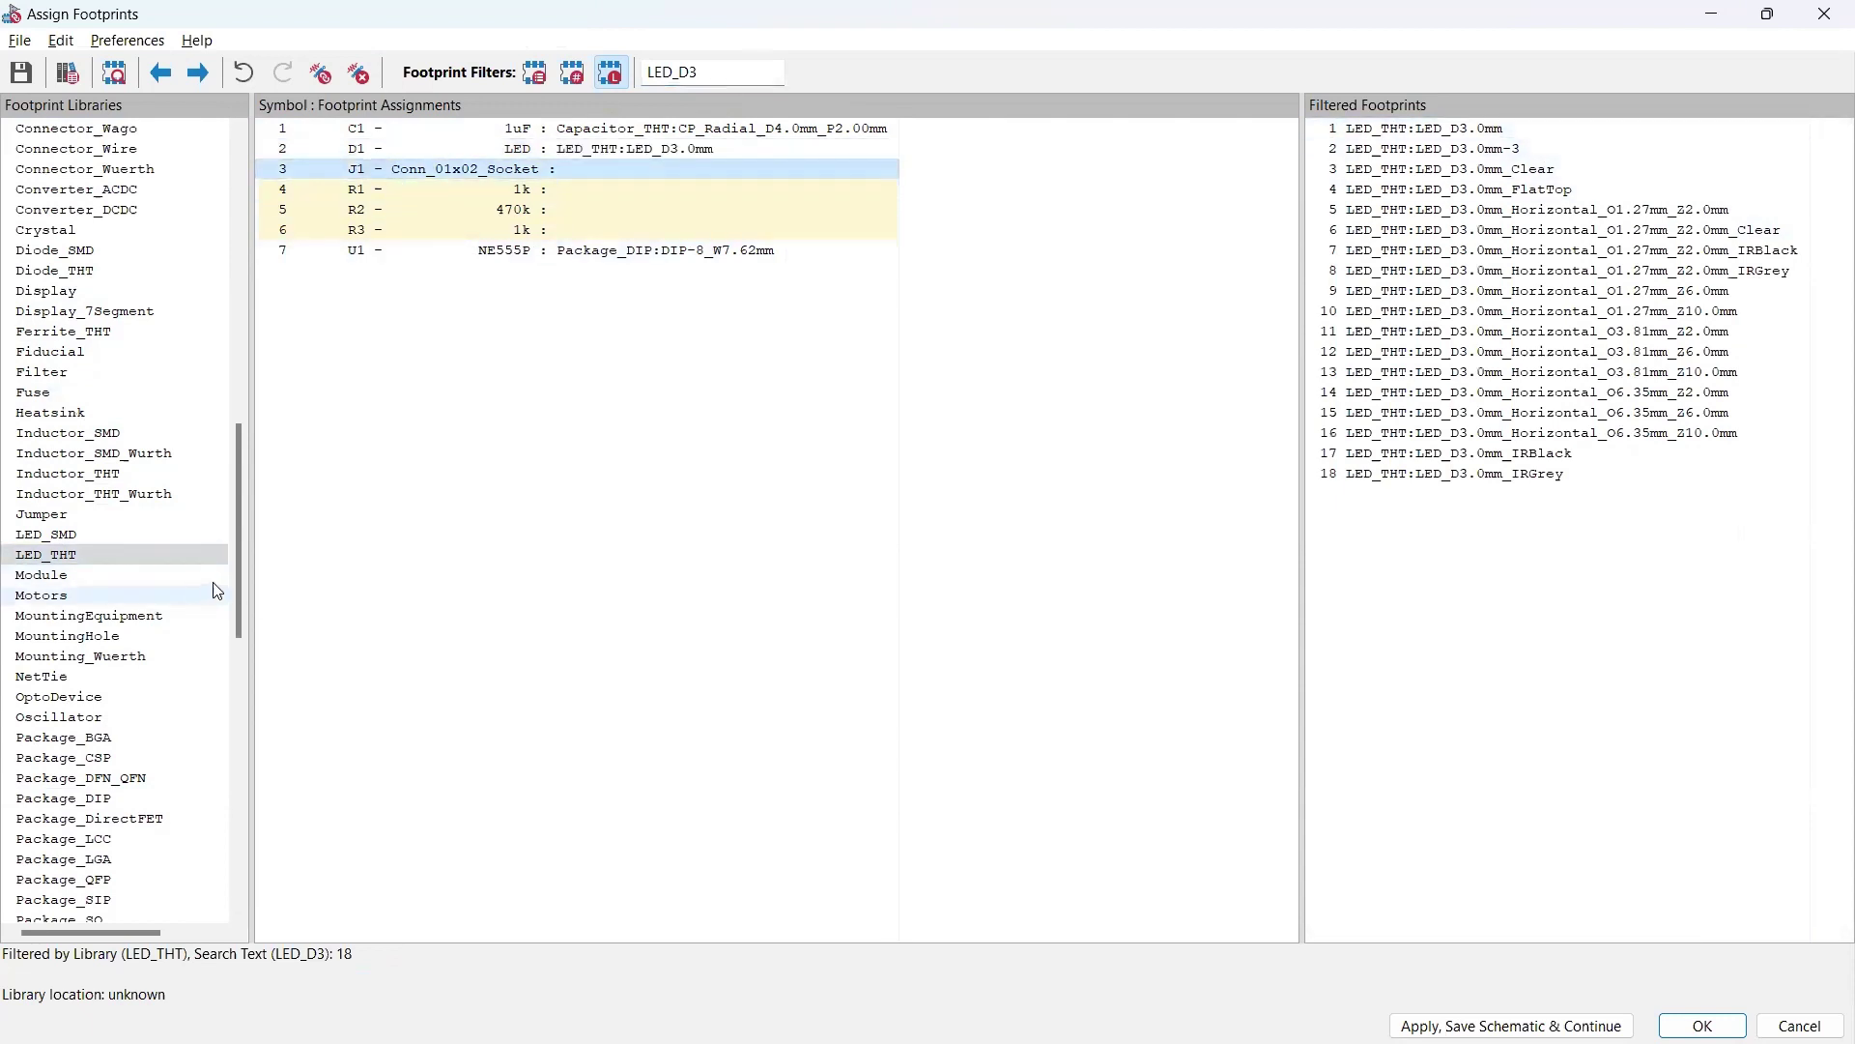
# Step: Filter the Connector_PinHeader_2.54mm library for PinHeader_1x02_p and assign the PinHeader_1x02_P2.54mm_Vertical footprint to connector J1
pyautogui.scroll(18, 25, 503)
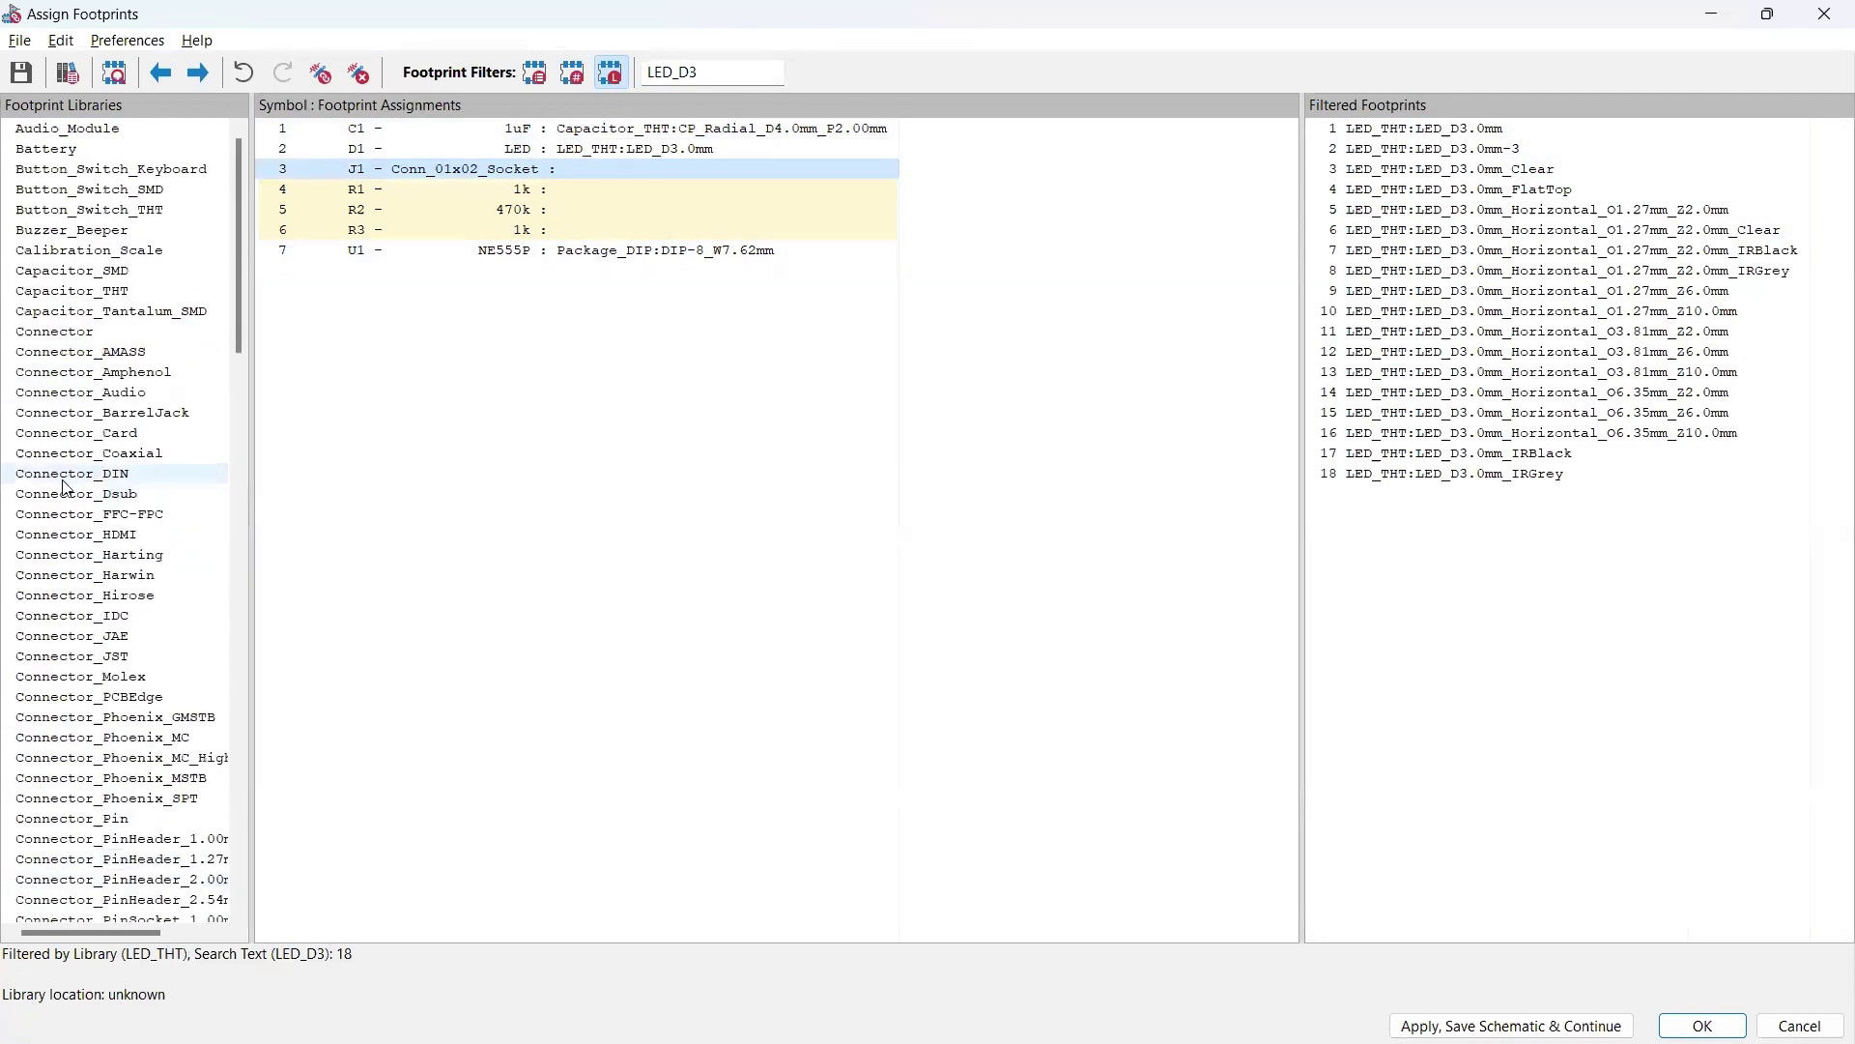
pyautogui.scroll(-5, 124, 387)
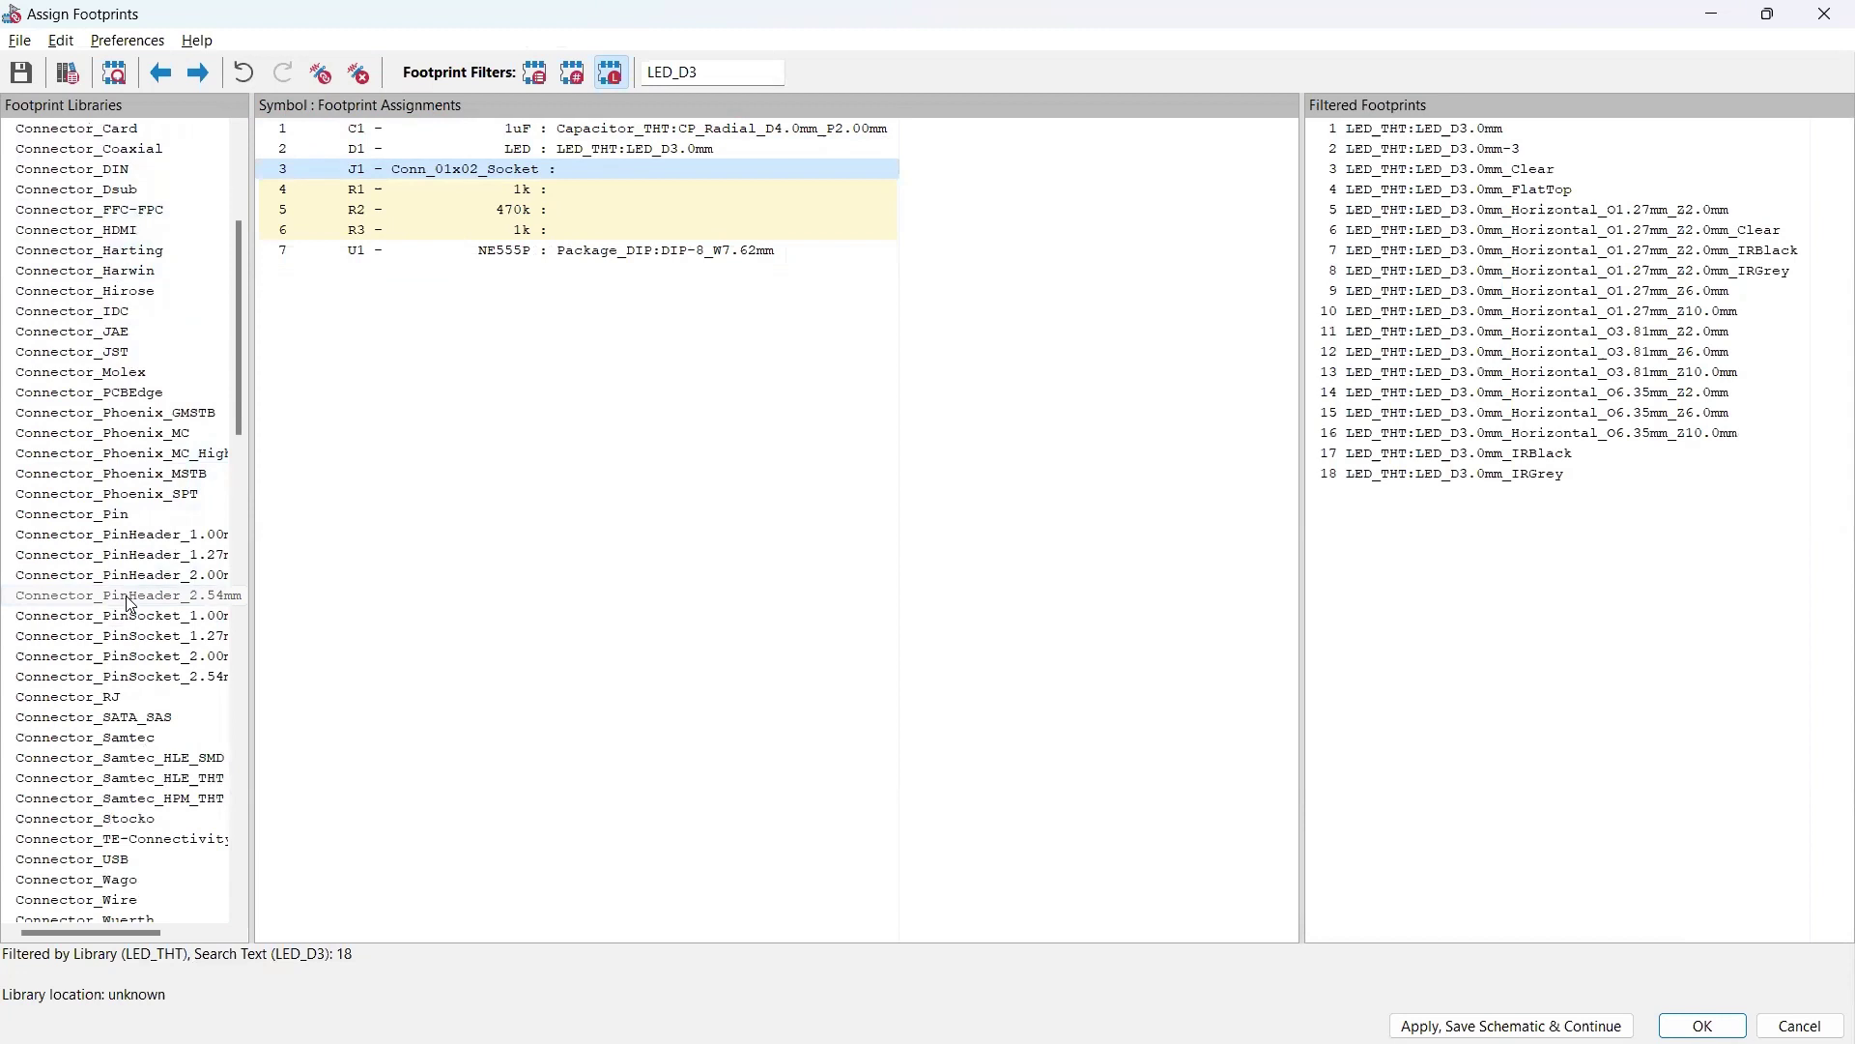
pyautogui.click(131, 597)
pyautogui.moveTo(713, 72); pyautogui.dragTo(650, 78)
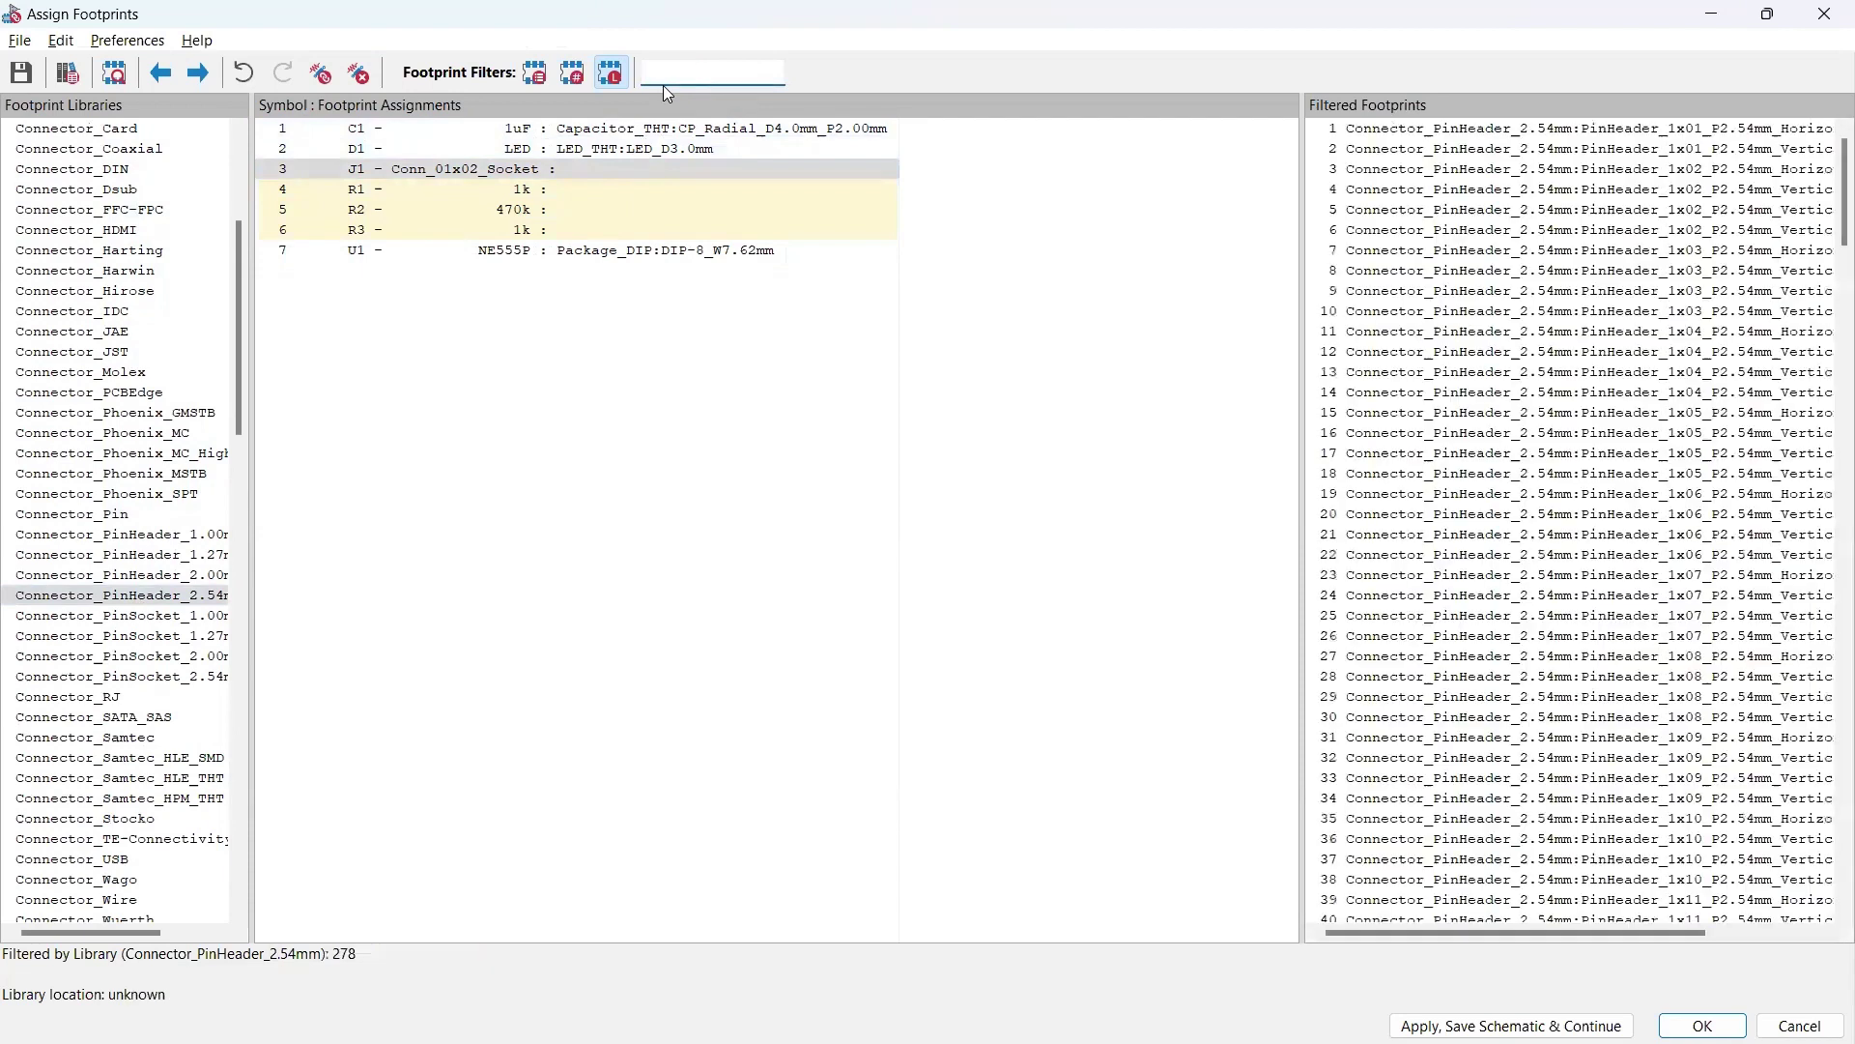
pyautogui.write('PinHeader_1x')
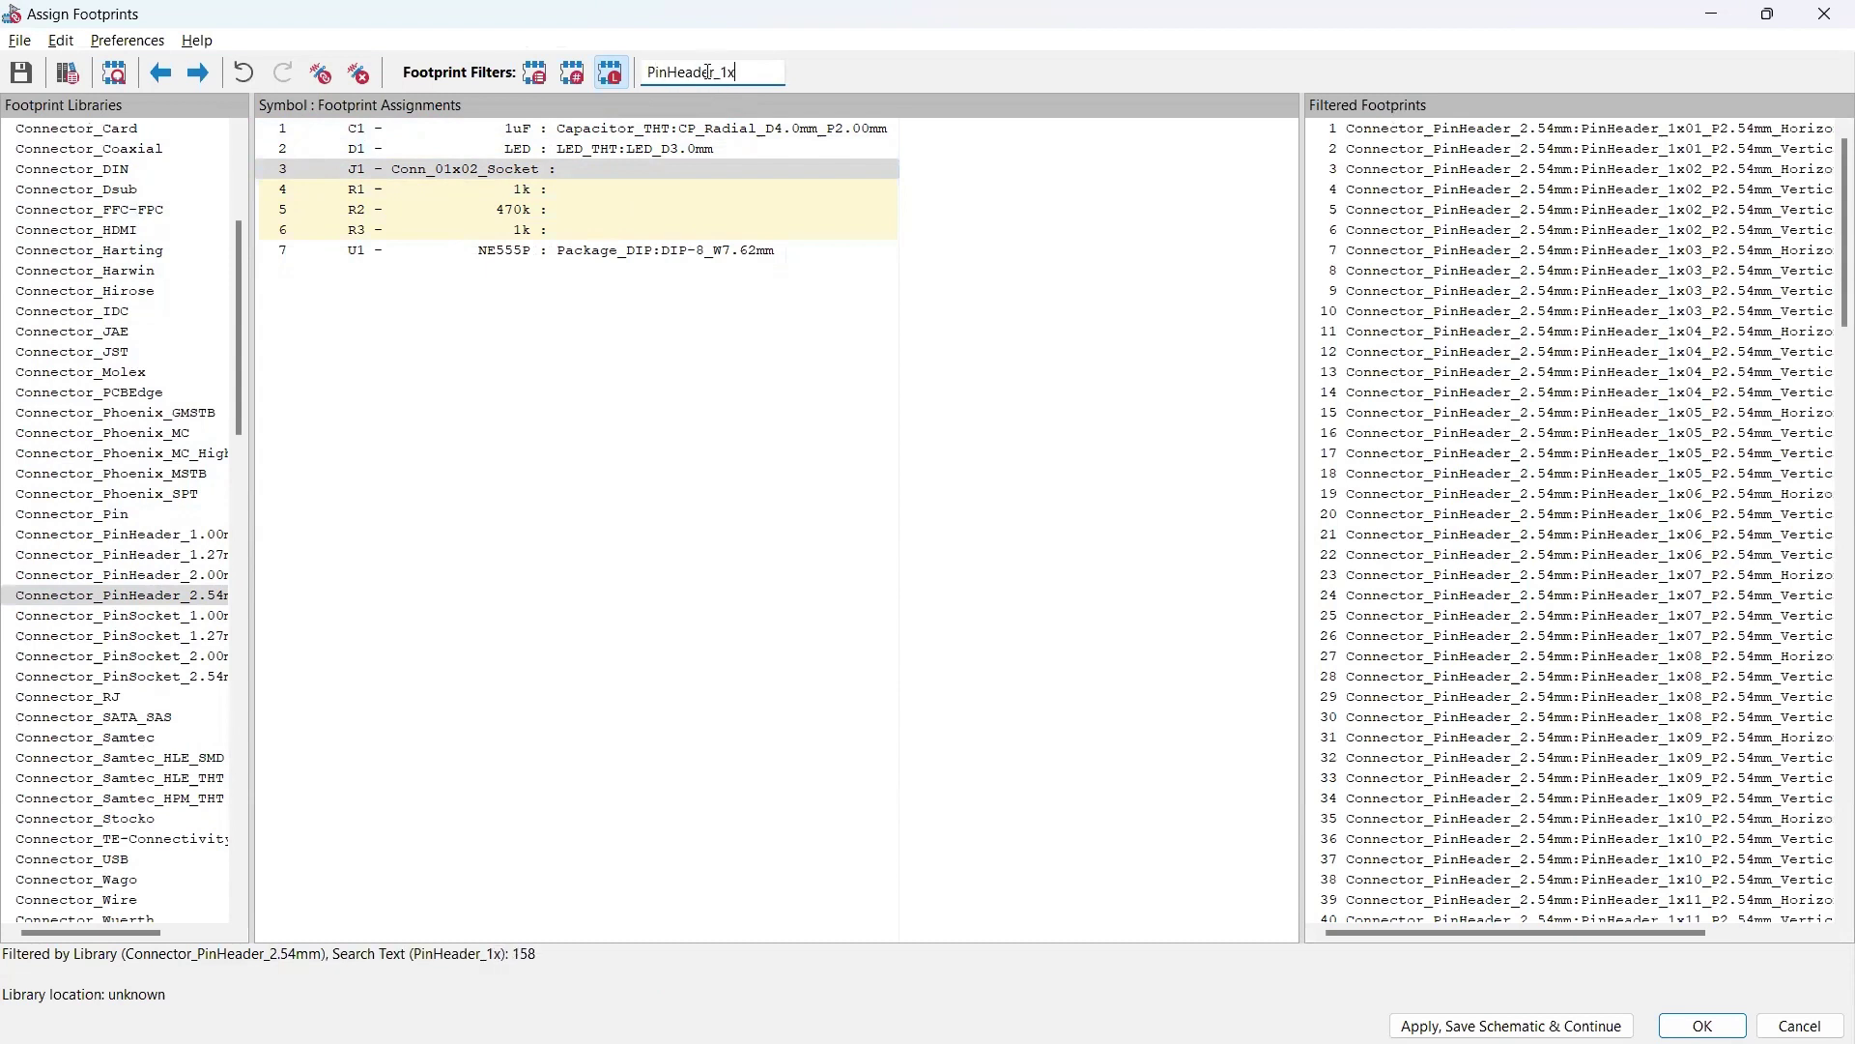
pyautogui.write('02_p')
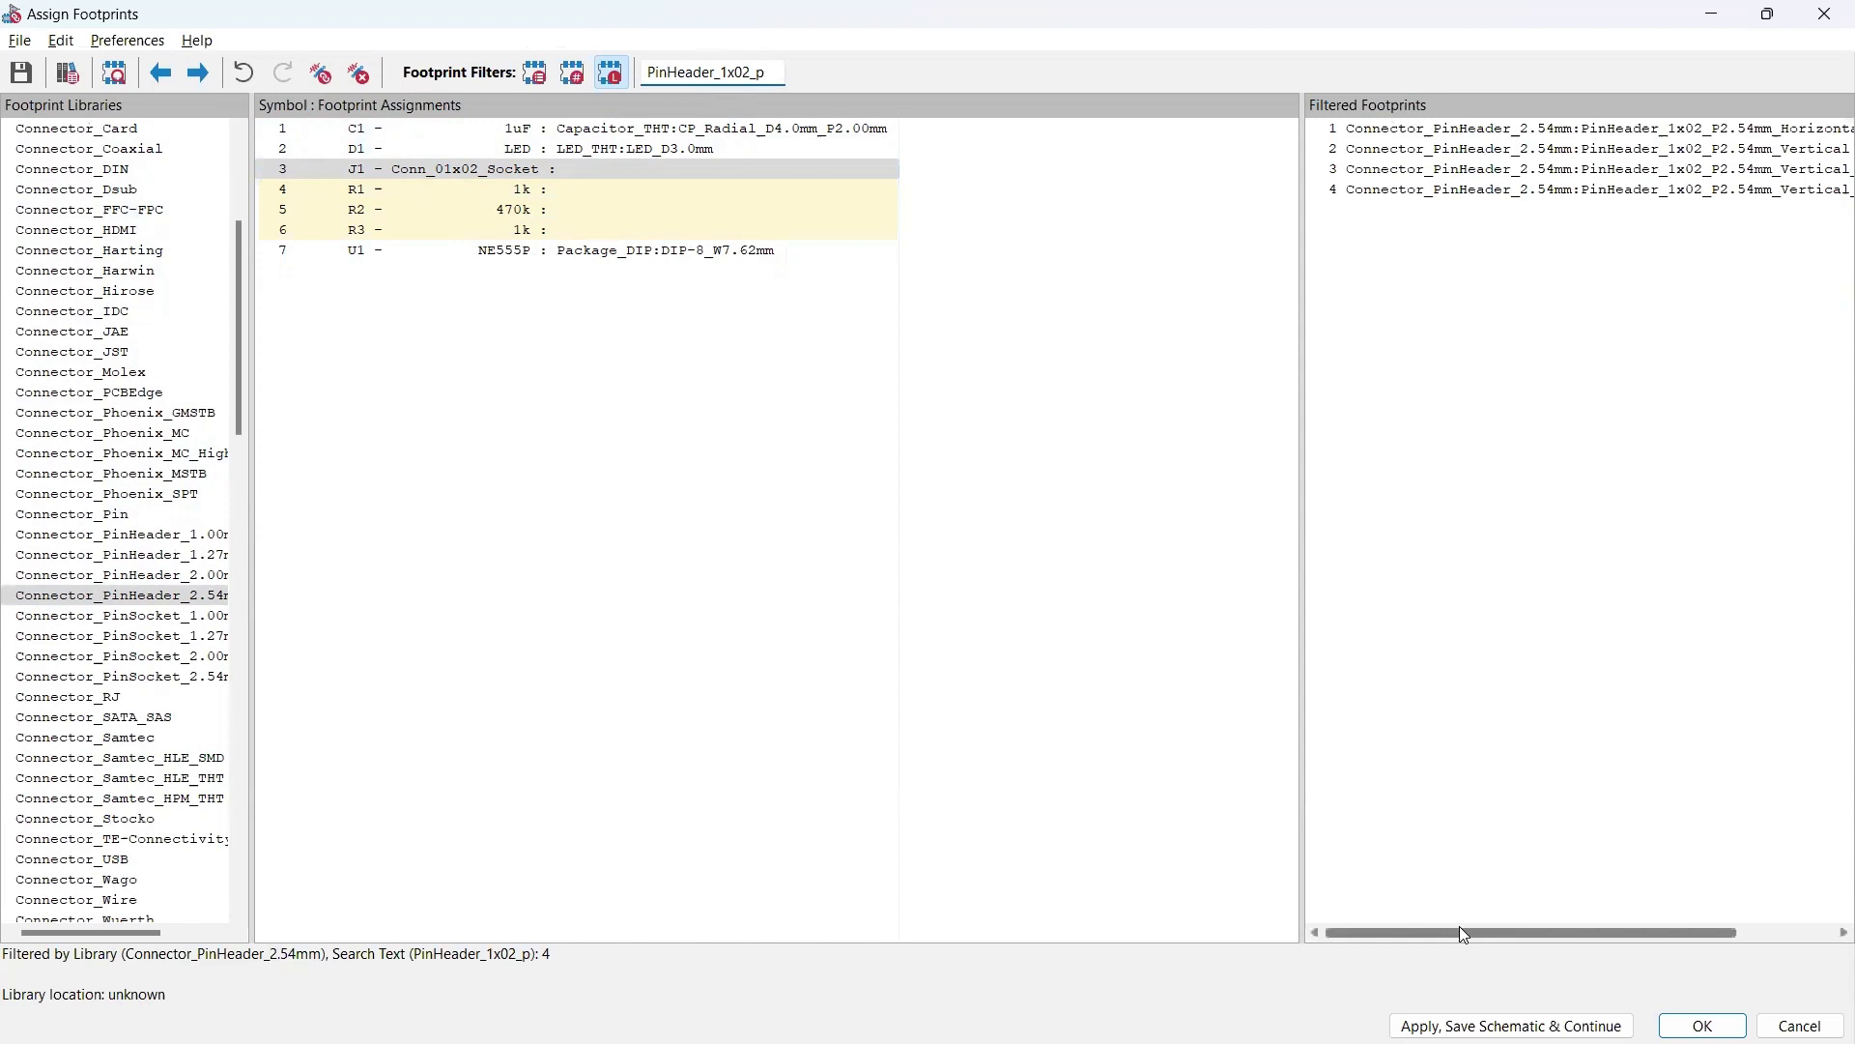
pyautogui.moveTo(1393, 928); pyautogui.dragTo(1516, 942)
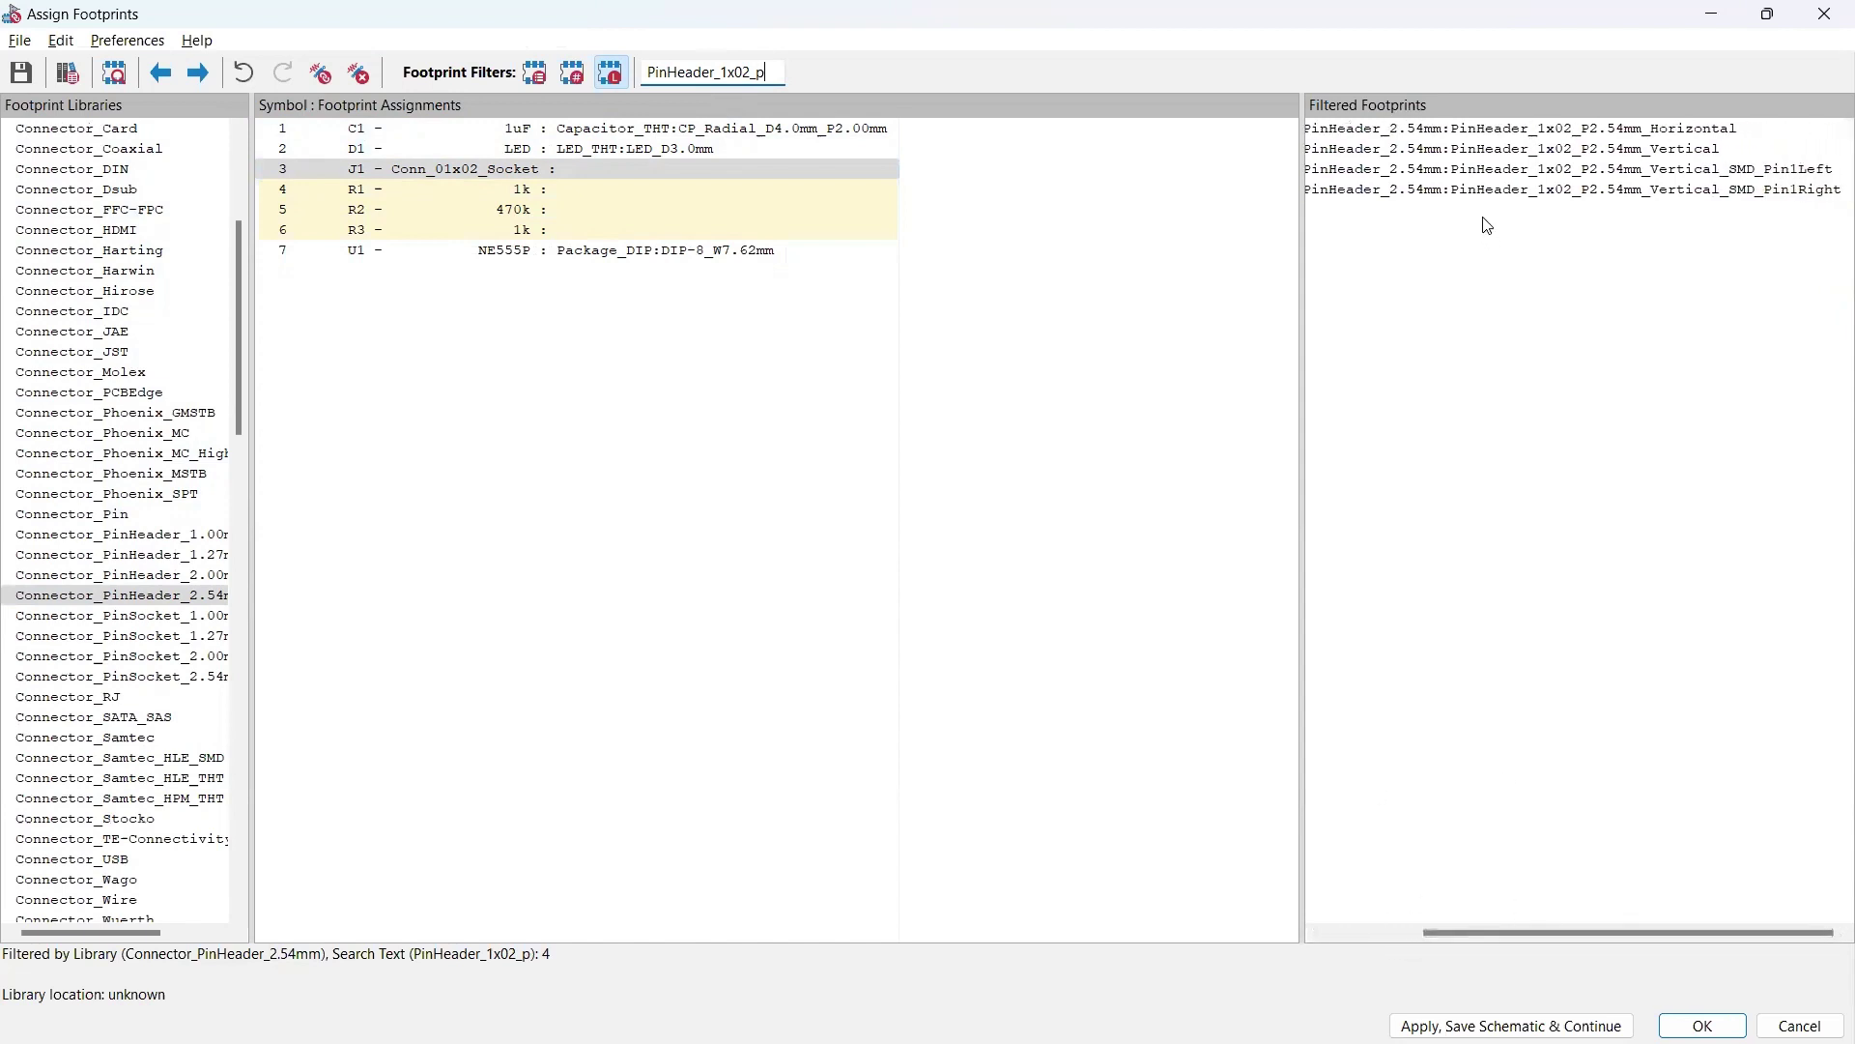
pyautogui.click(1450, 149)
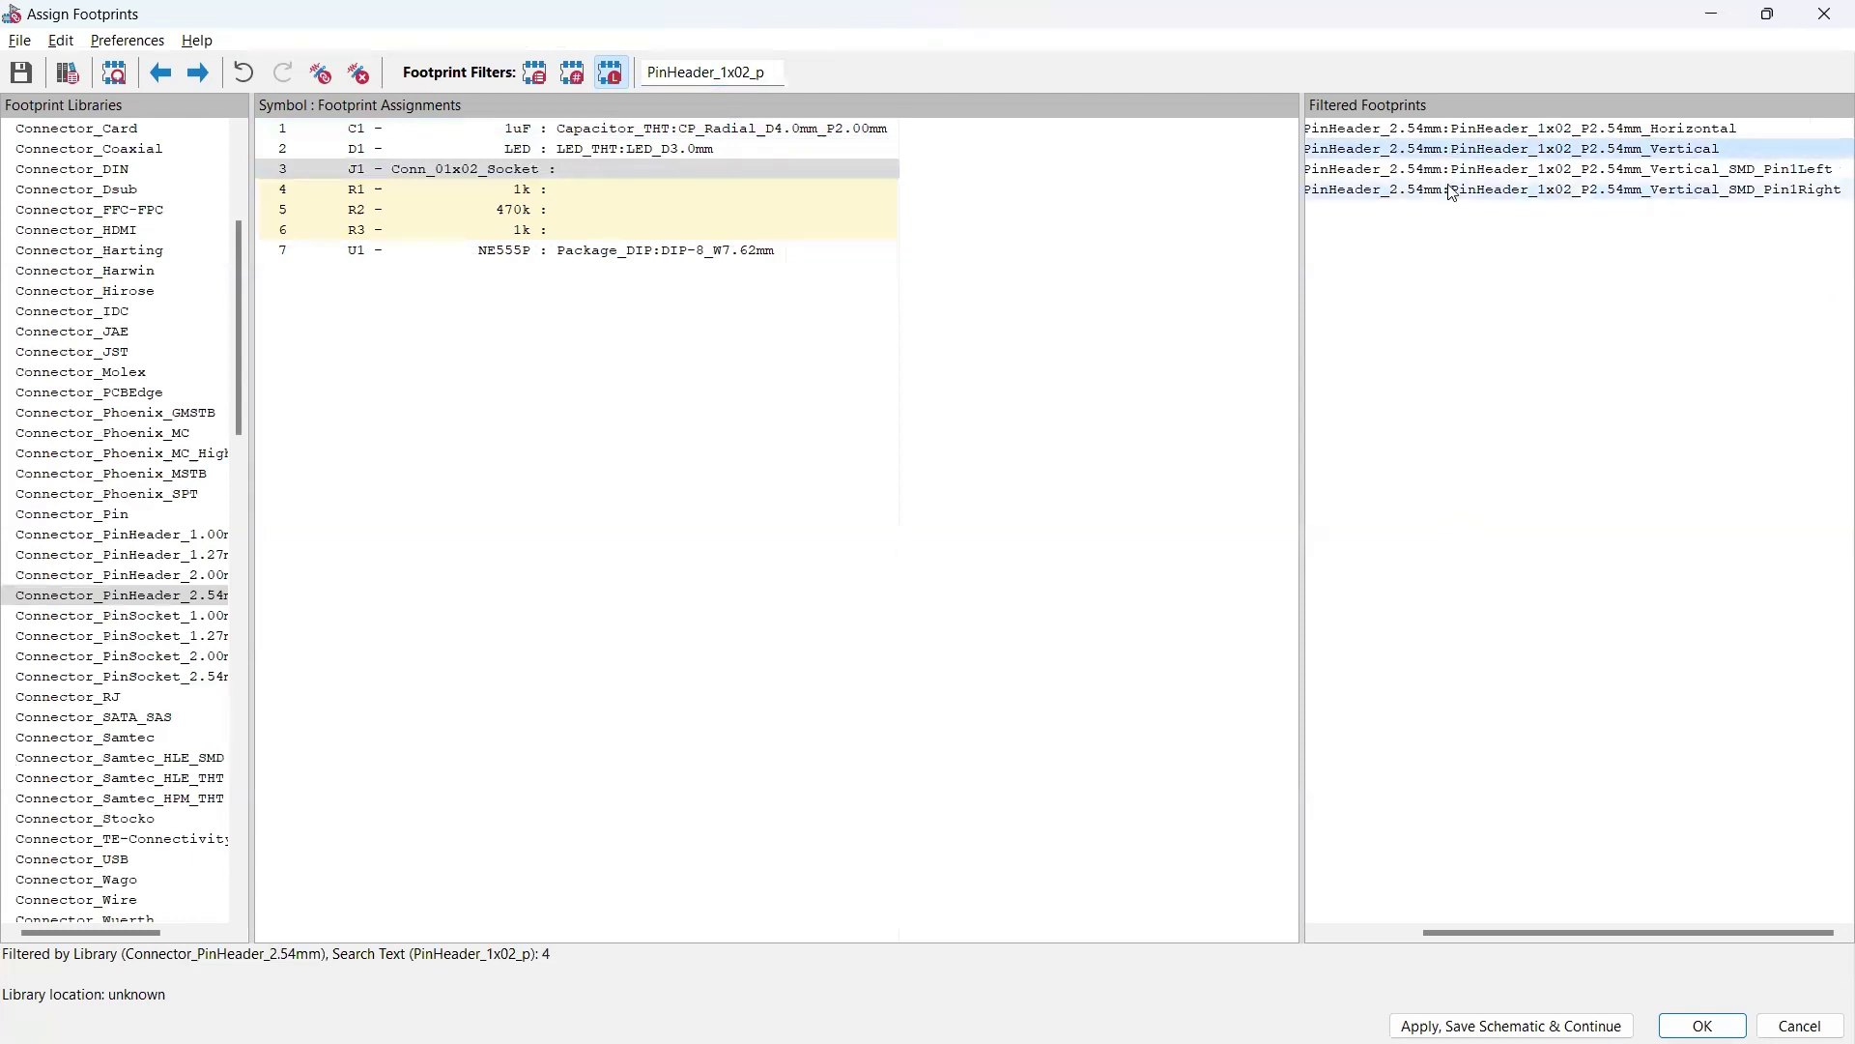
pyautogui.doubleClick(1456, 155)
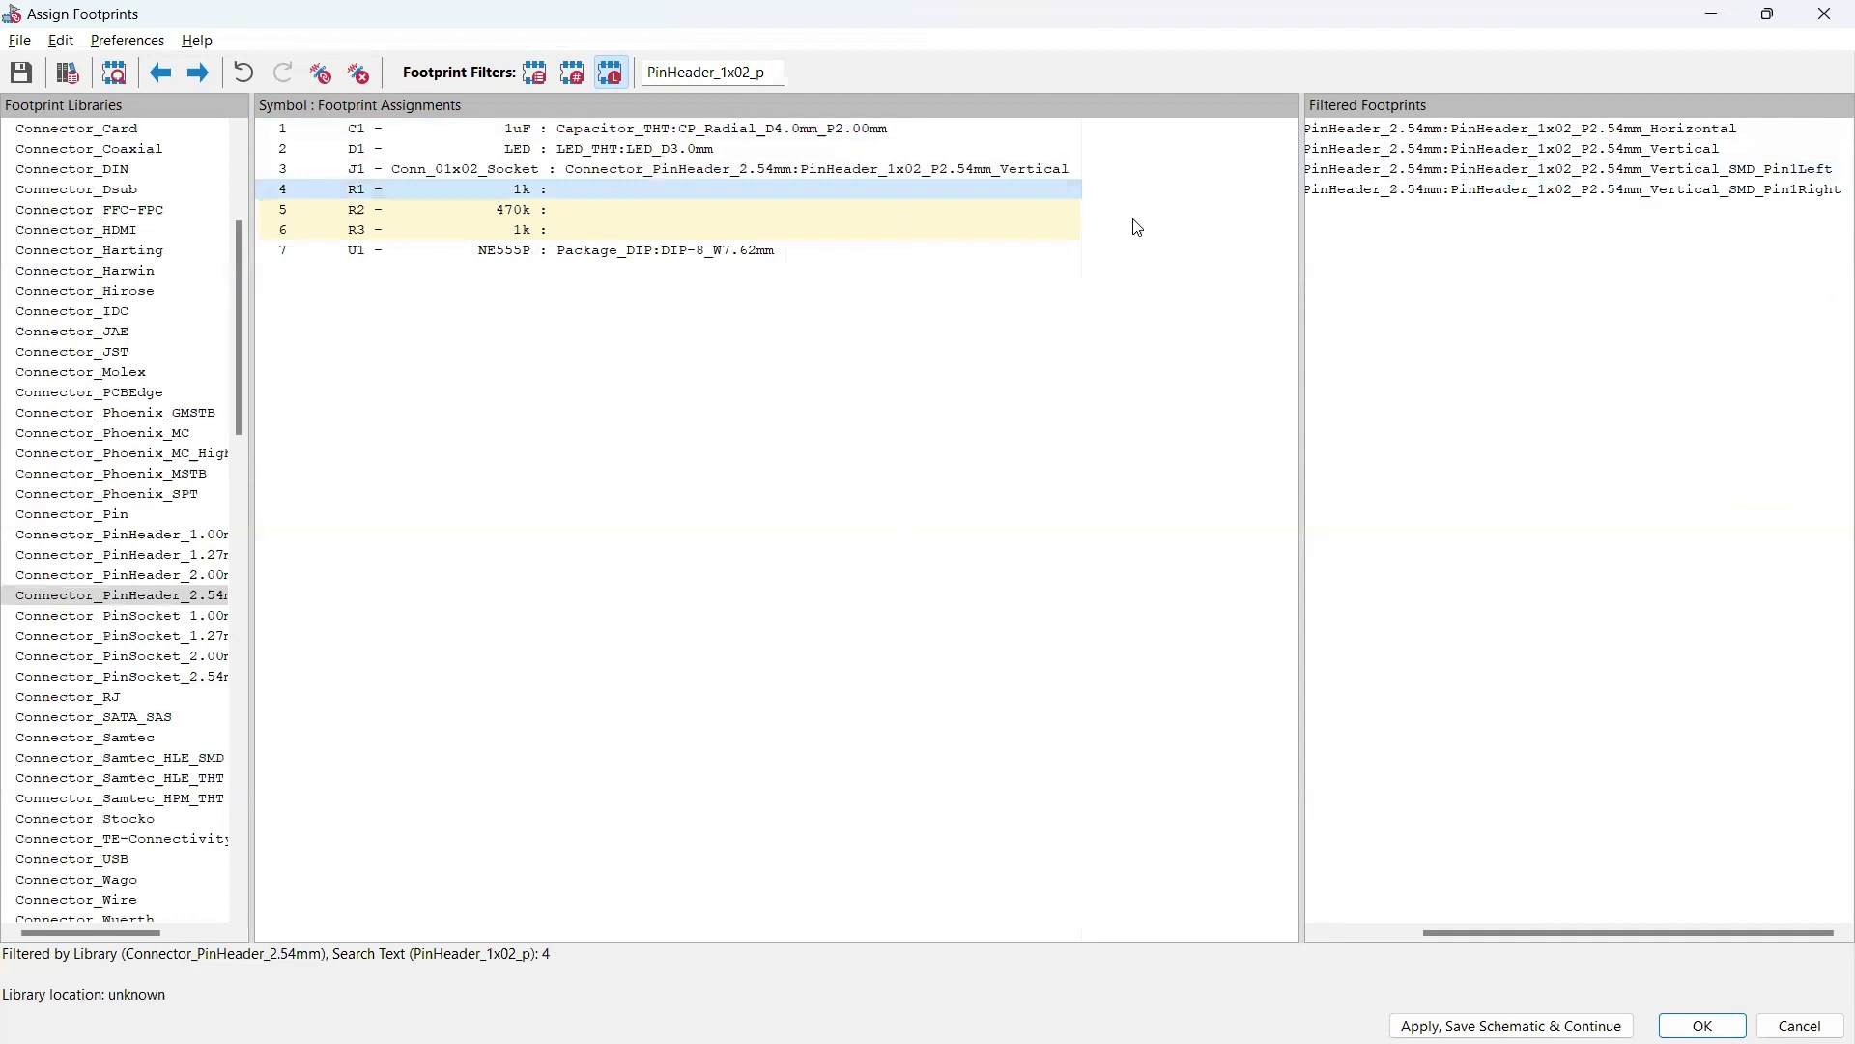
# Step: Clear the footprint filter text and list the footprints of the Resistor_THT library for R1
pyautogui.click(761, 81)
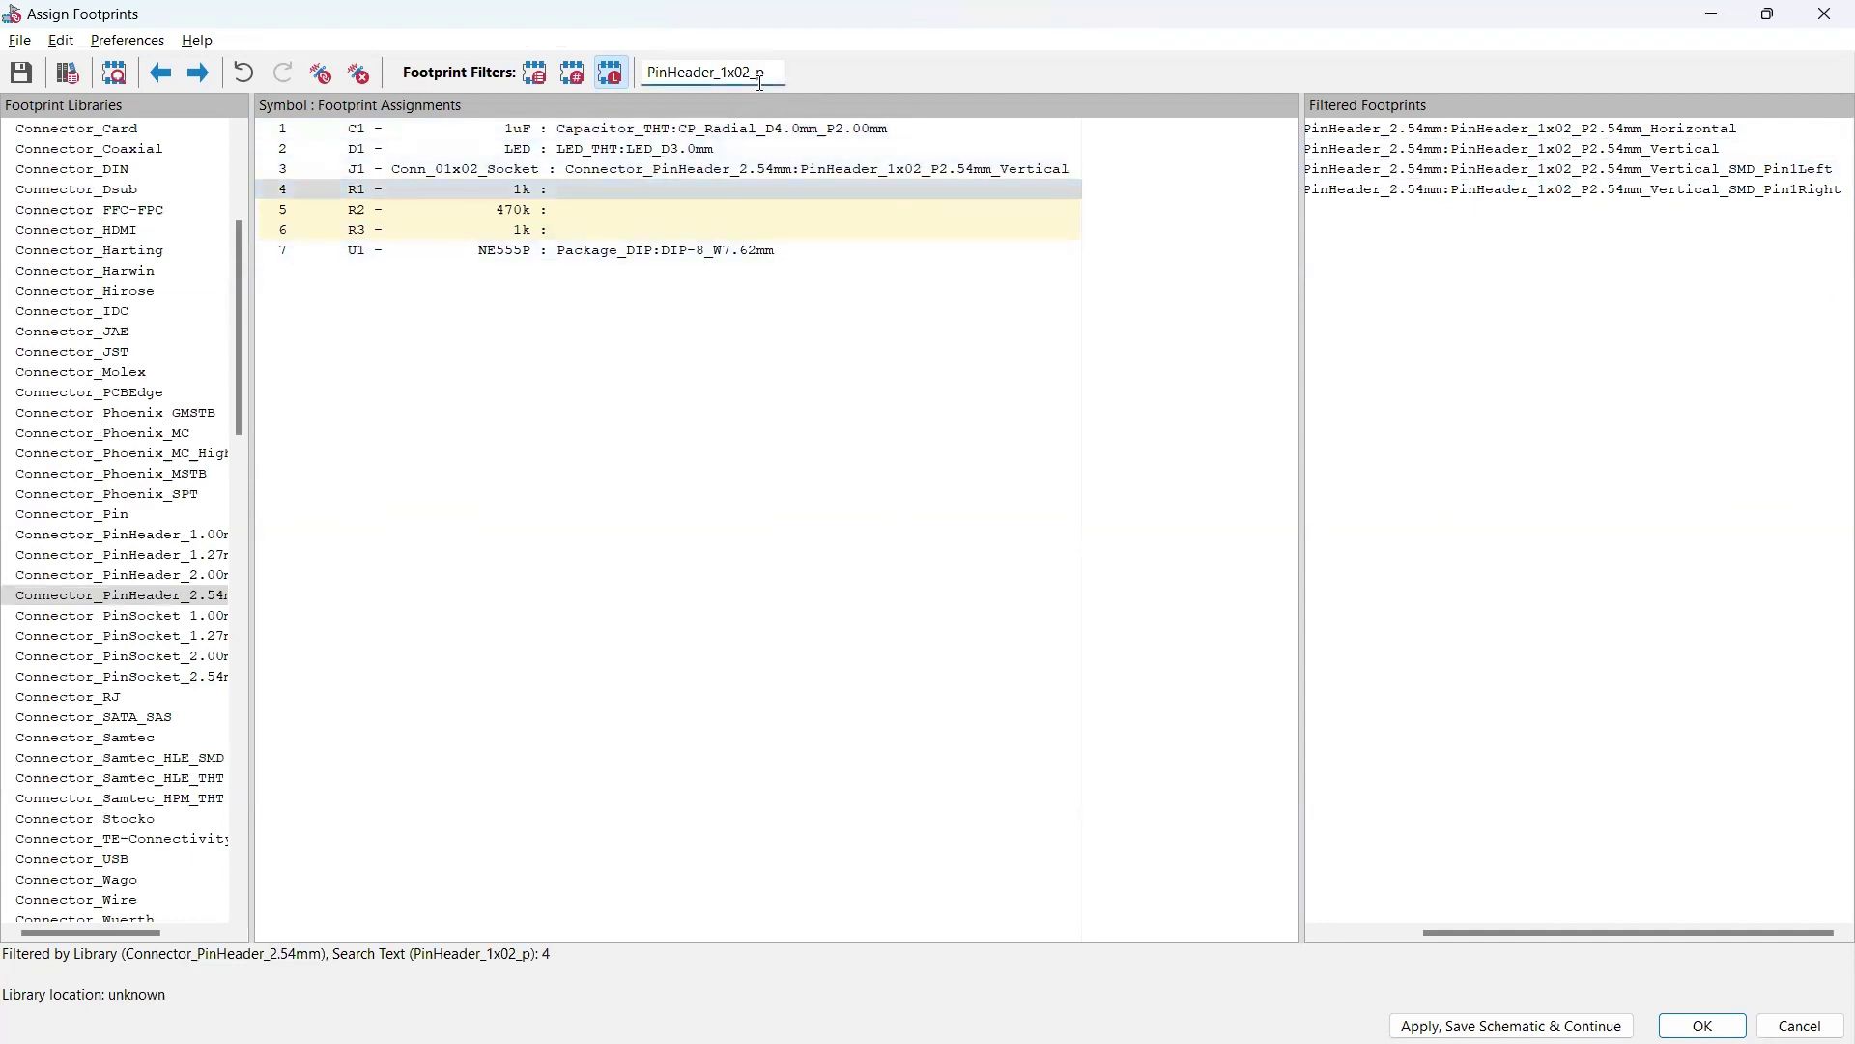
pyautogui.hotkey('ctrl', 'a')
pyautogui.press('BackSpace')
pyautogui.scroll(-15, 74, 438)
pyautogui.scroll(-3, 77, 444)
pyautogui.scroll(-1, 88, 461)
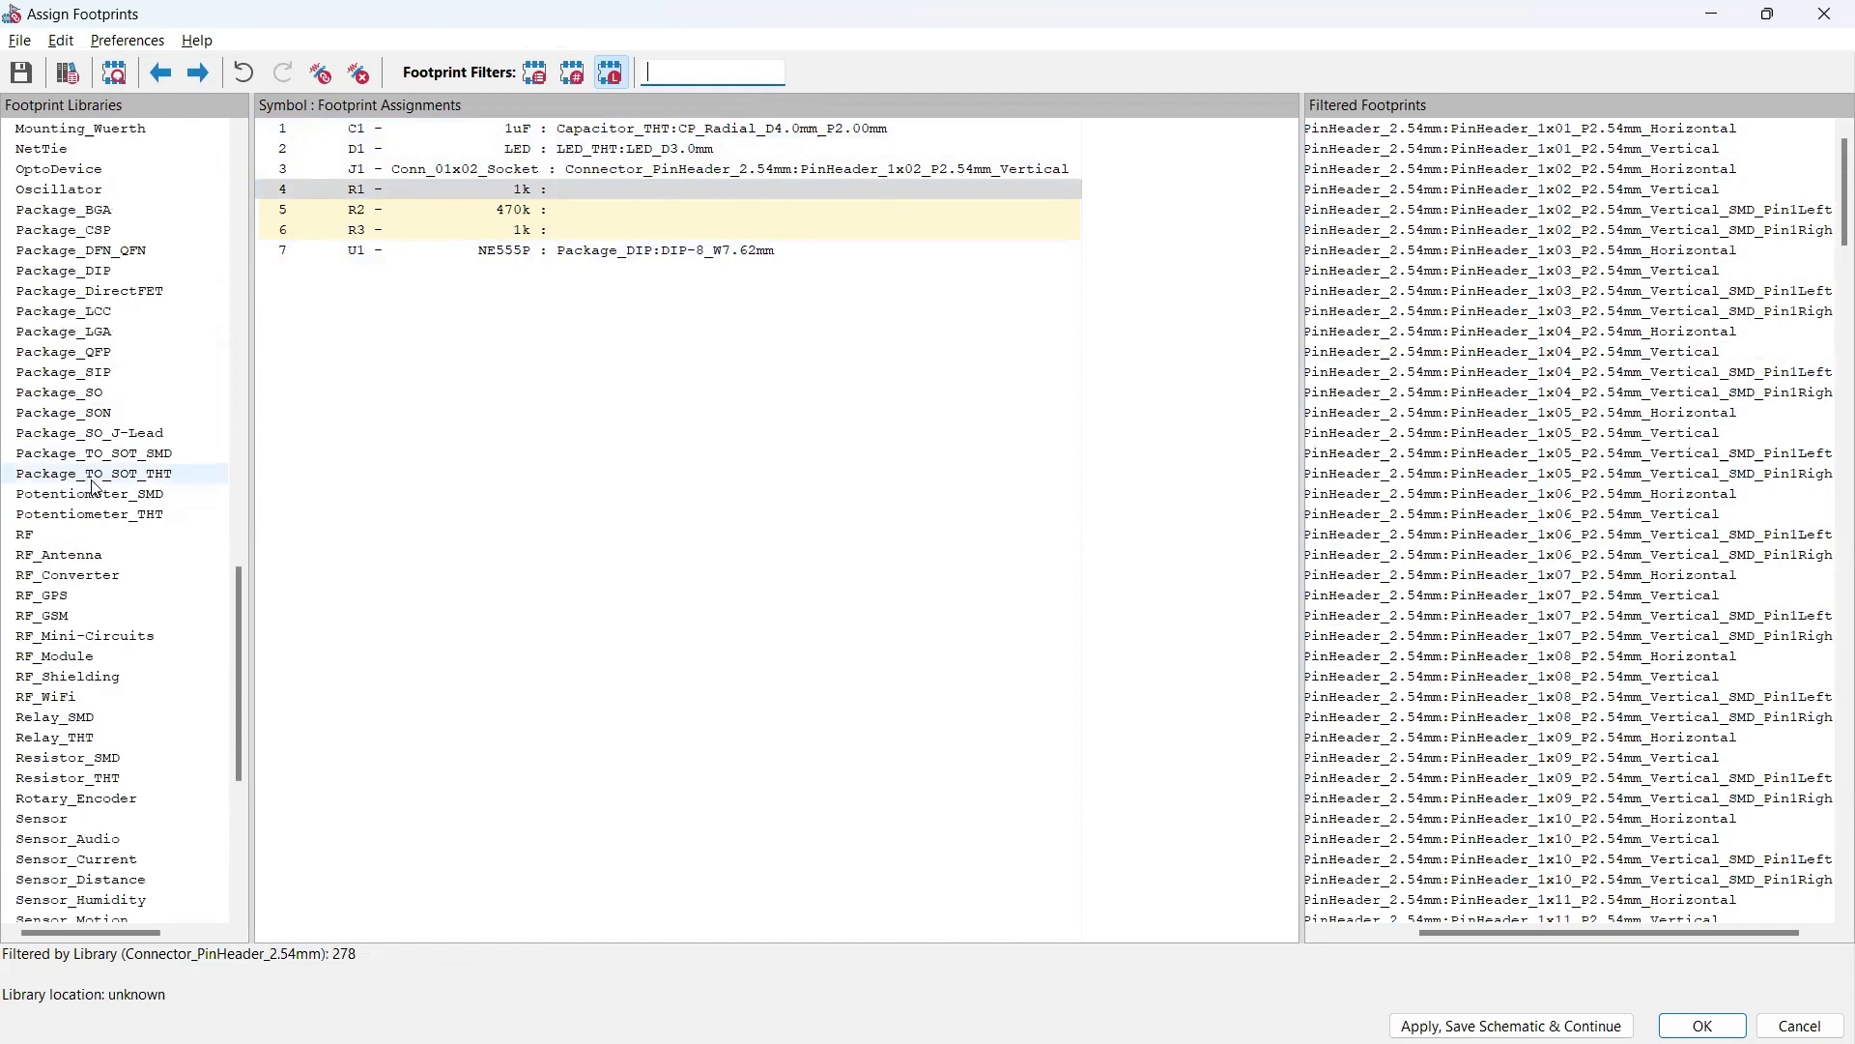
pyautogui.click(68, 778)
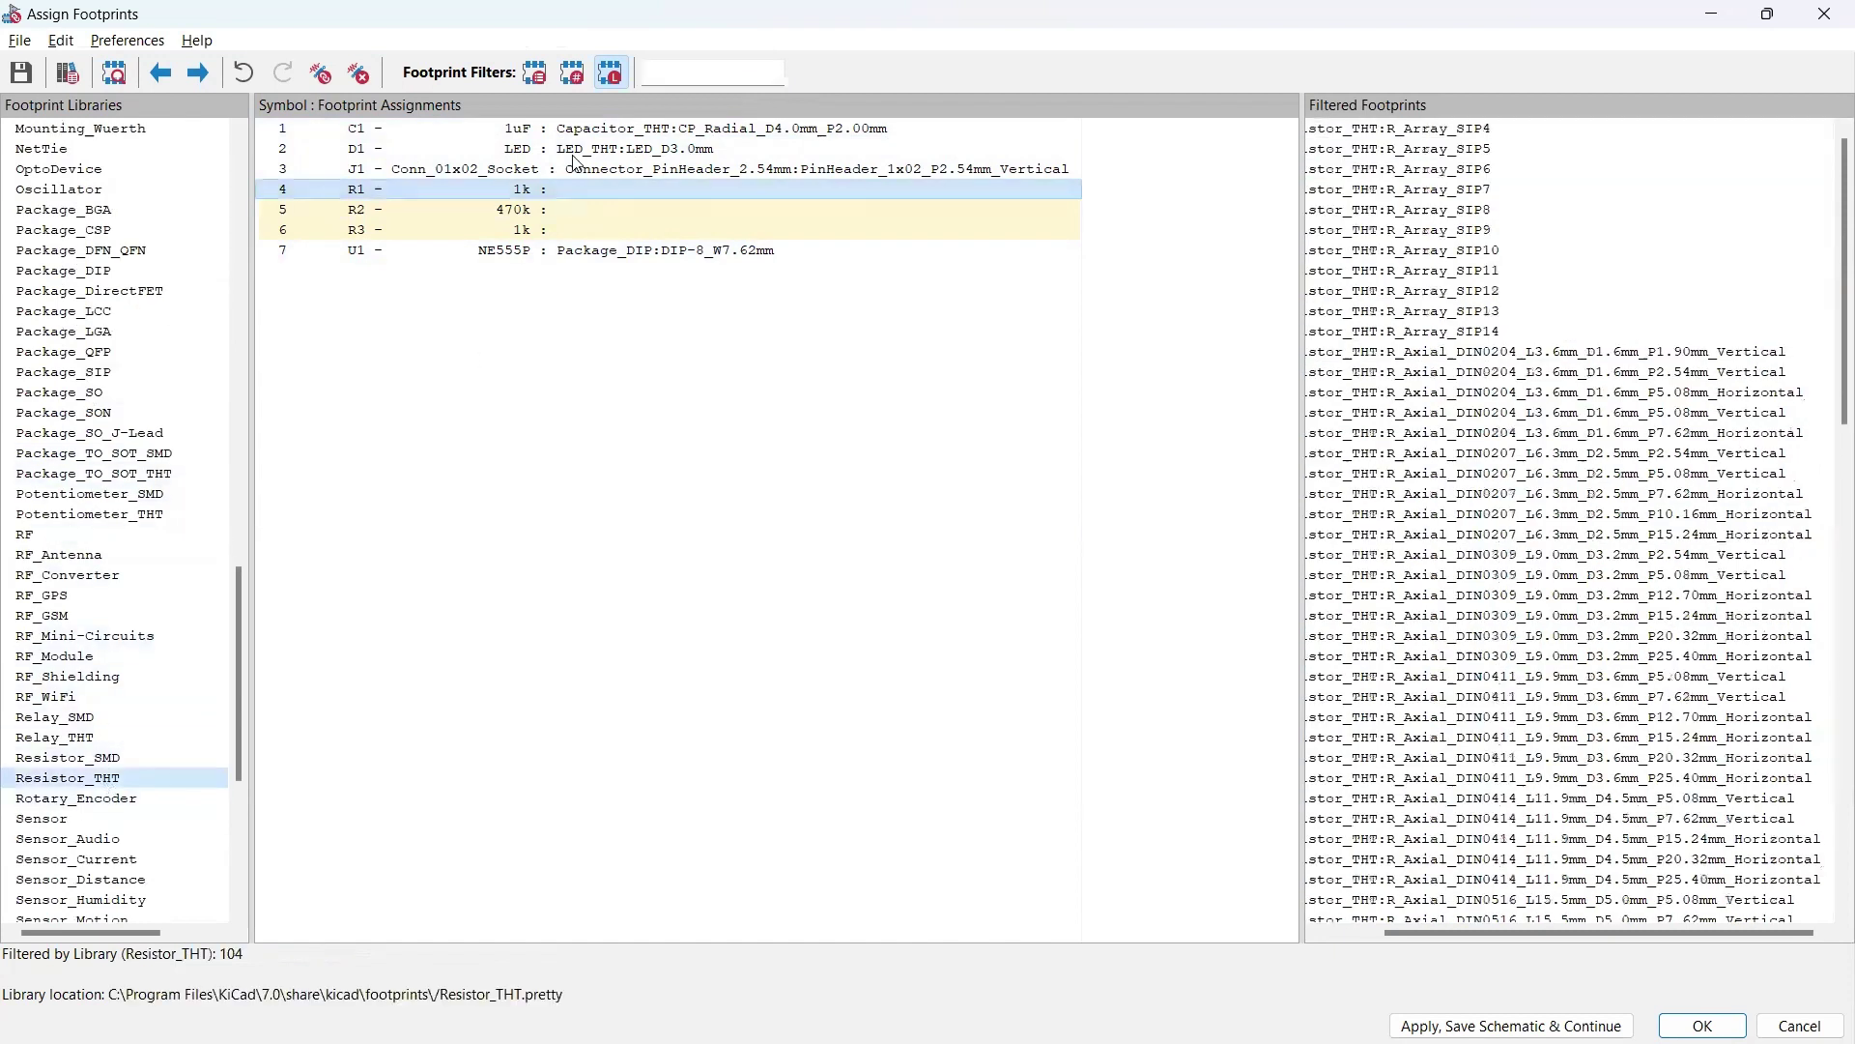
# Step: Filter the resistor footprints for R_Axial_DIN0207 and assign R_Axial_DIN0207_L6.3mm_D2.5mm_P7.62mm_Horizontal to R1
pyautogui.click(696, 77)
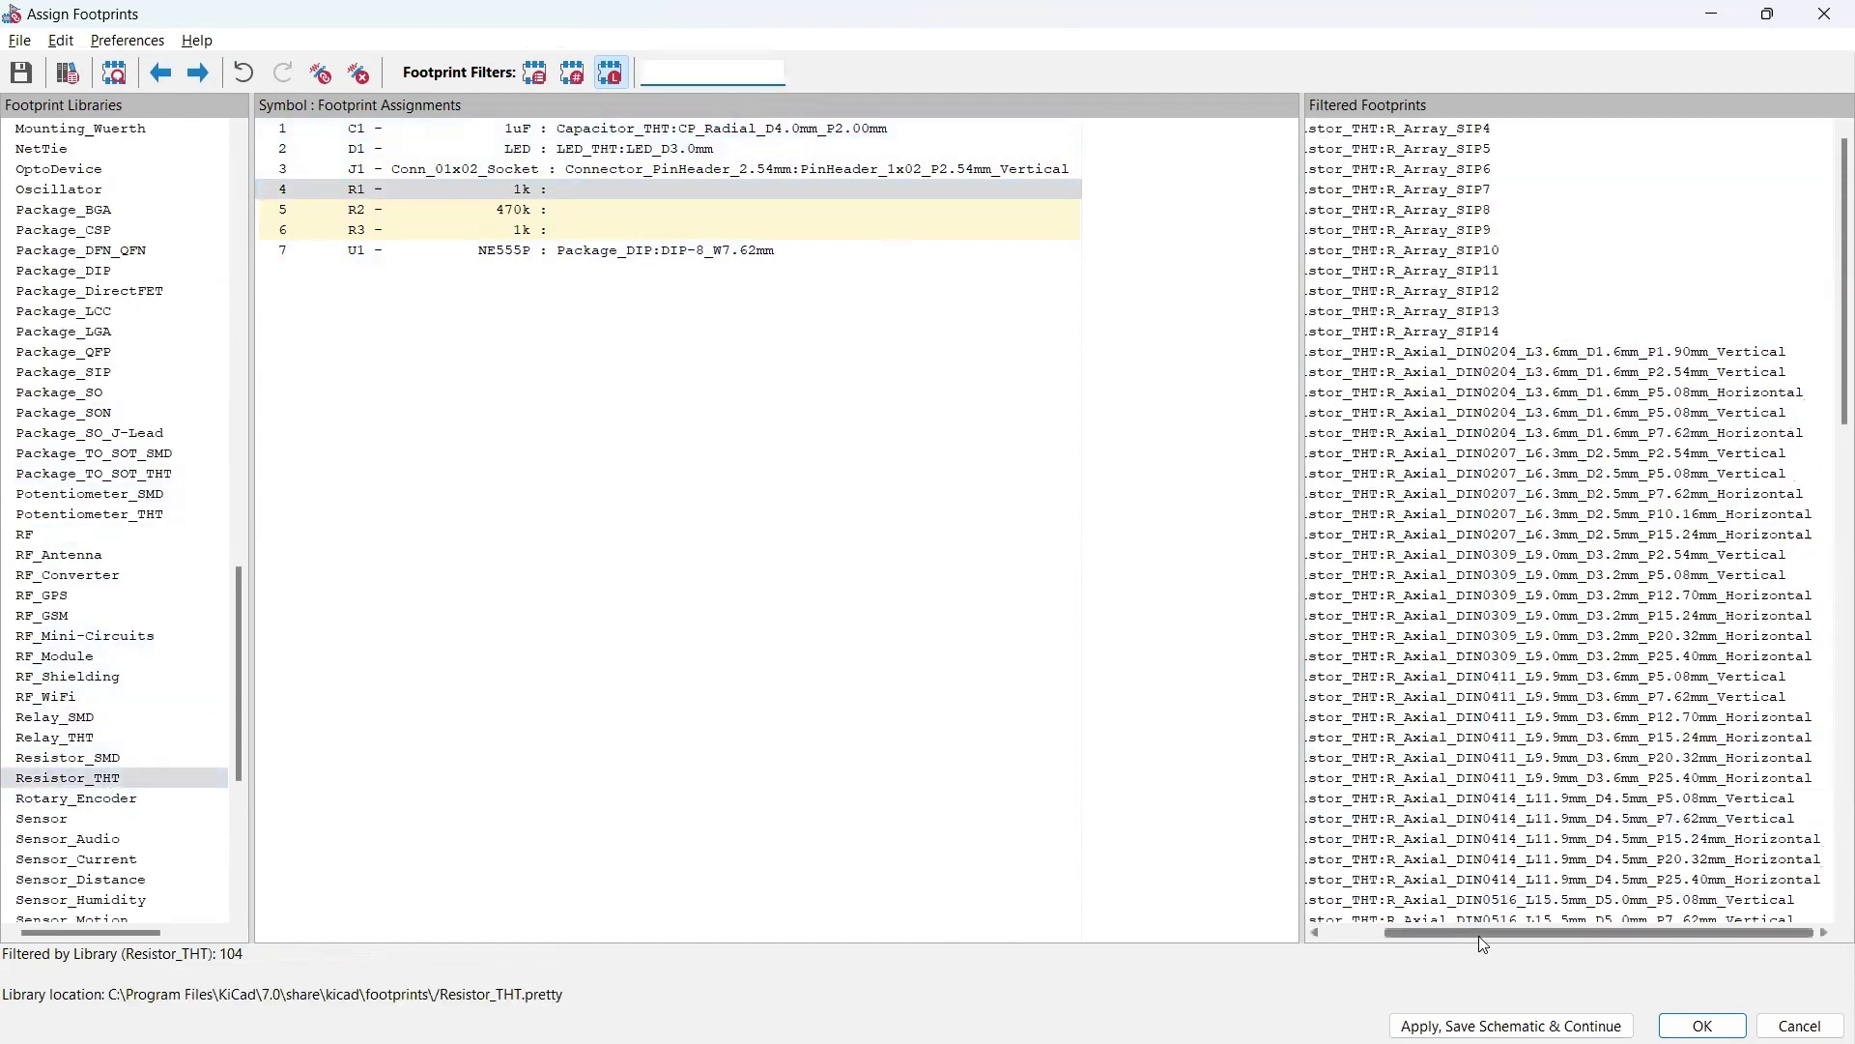
pyautogui.moveTo(1483, 945); pyautogui.dragTo(1421, 945)
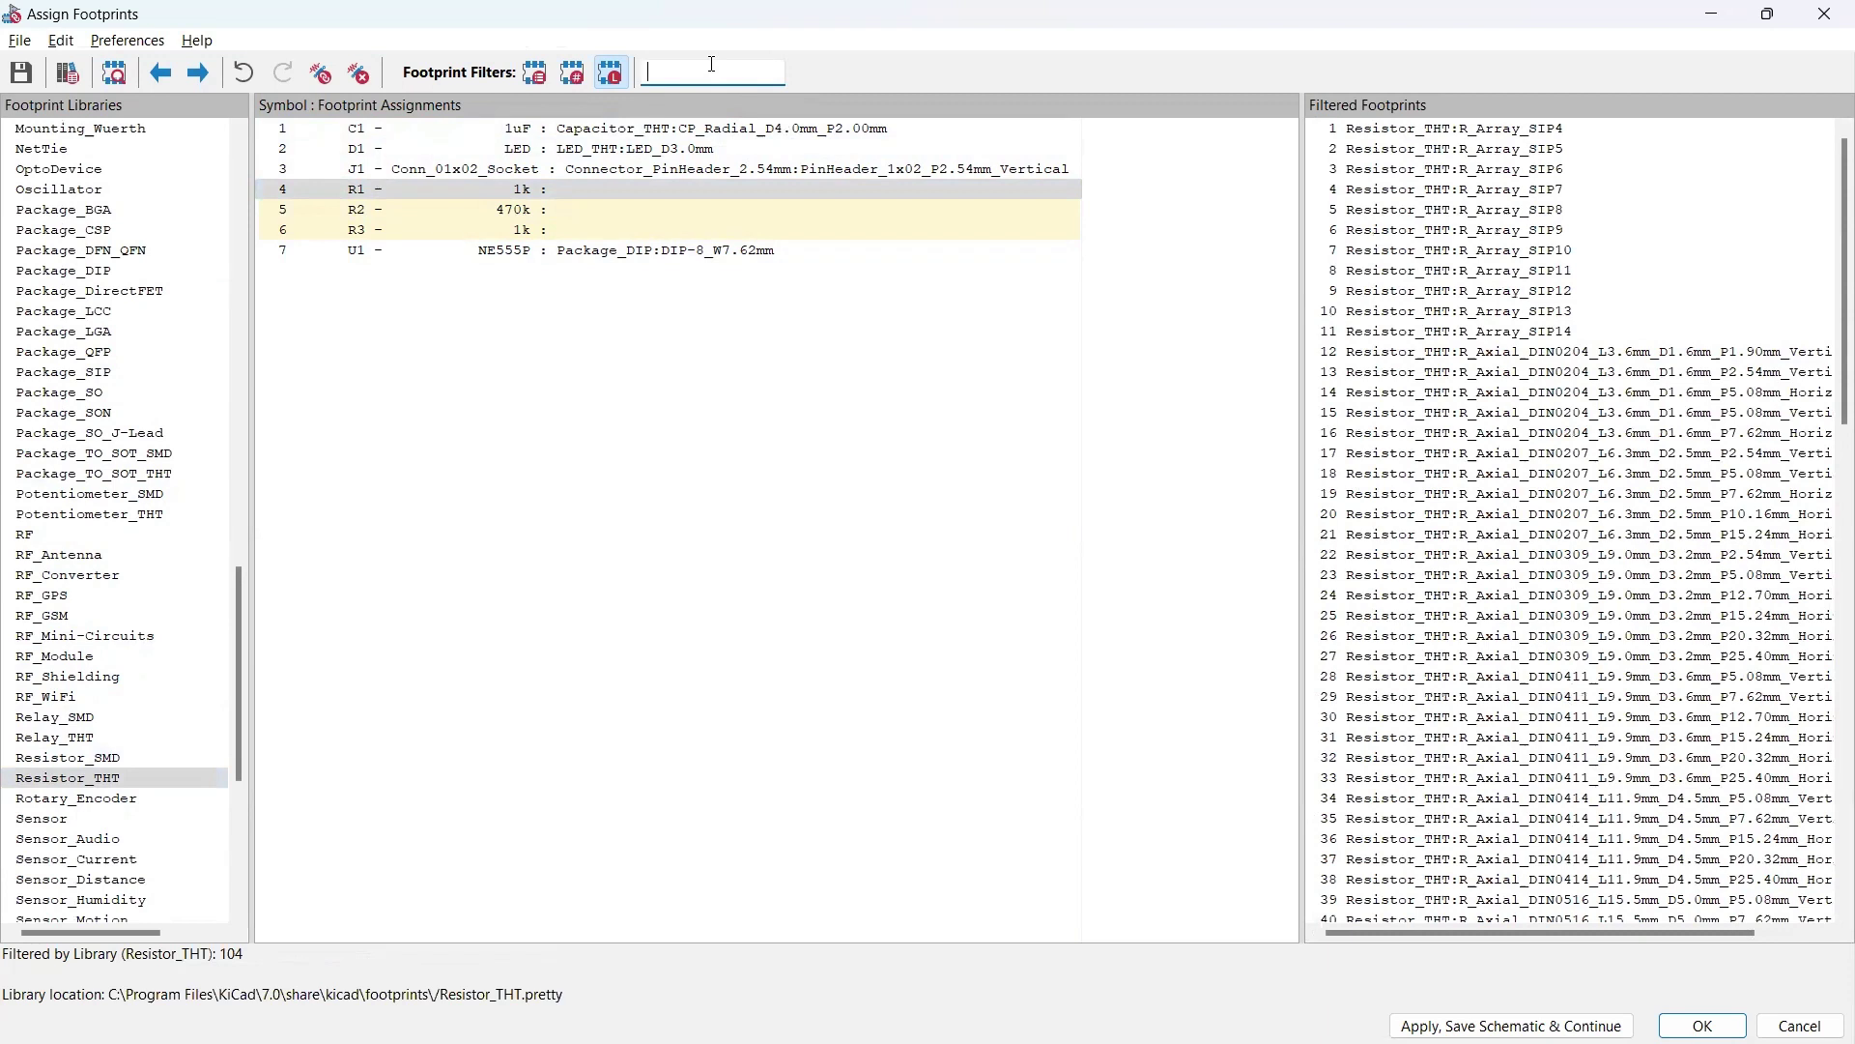
pyautogui.write('R_Axi')
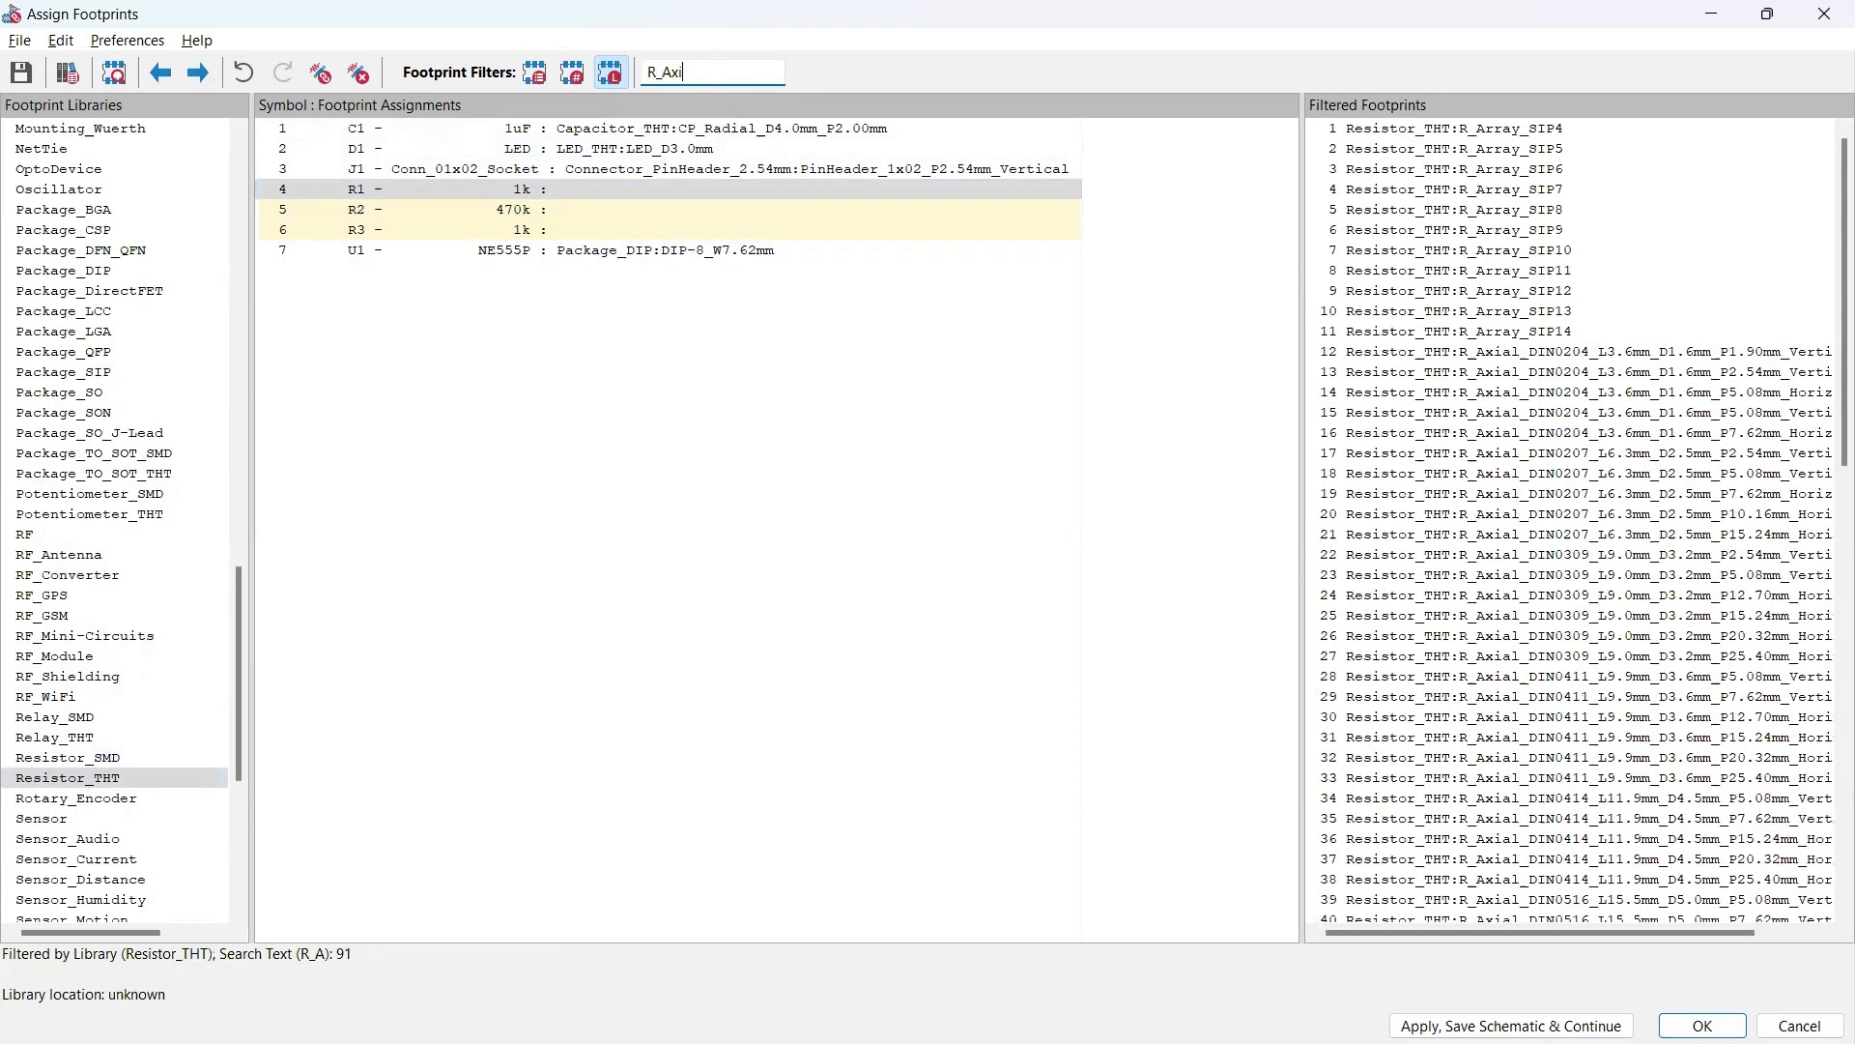
pyautogui.write('al_DIN0207')
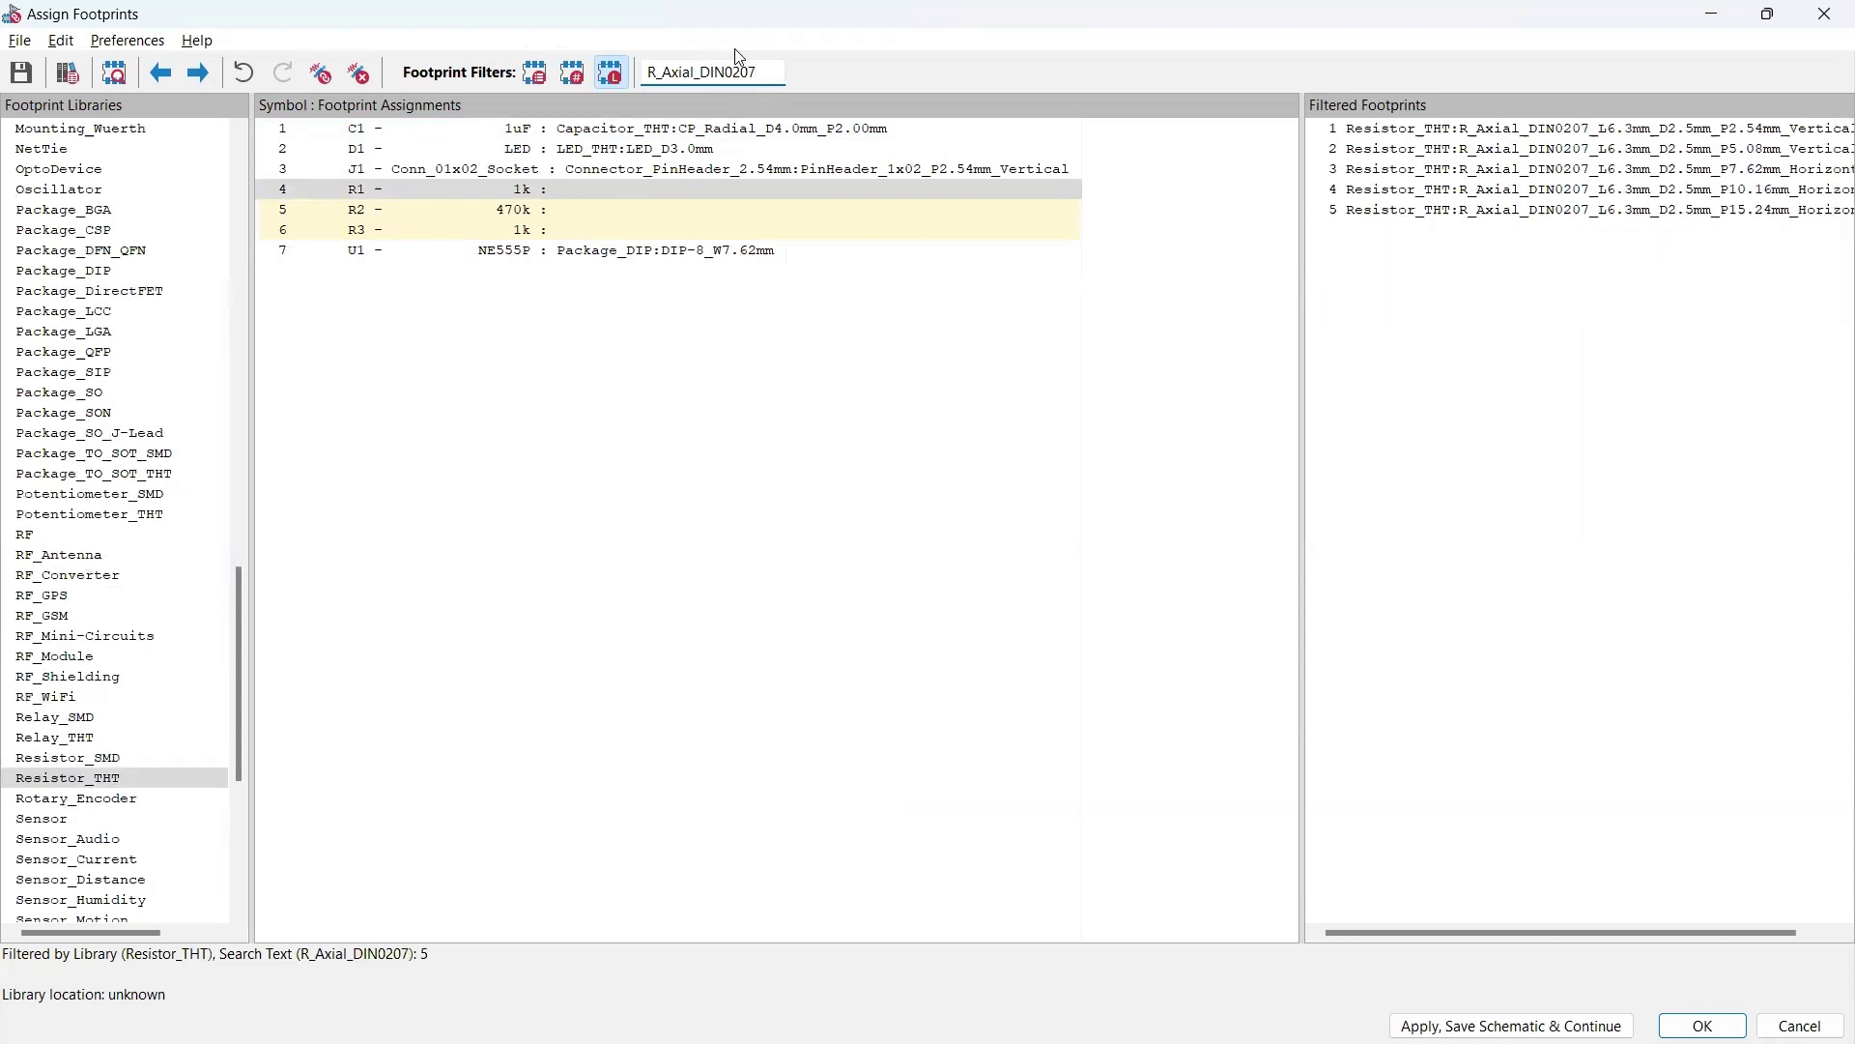
pyautogui.moveTo(1473, 932); pyautogui.dragTo(1504, 907)
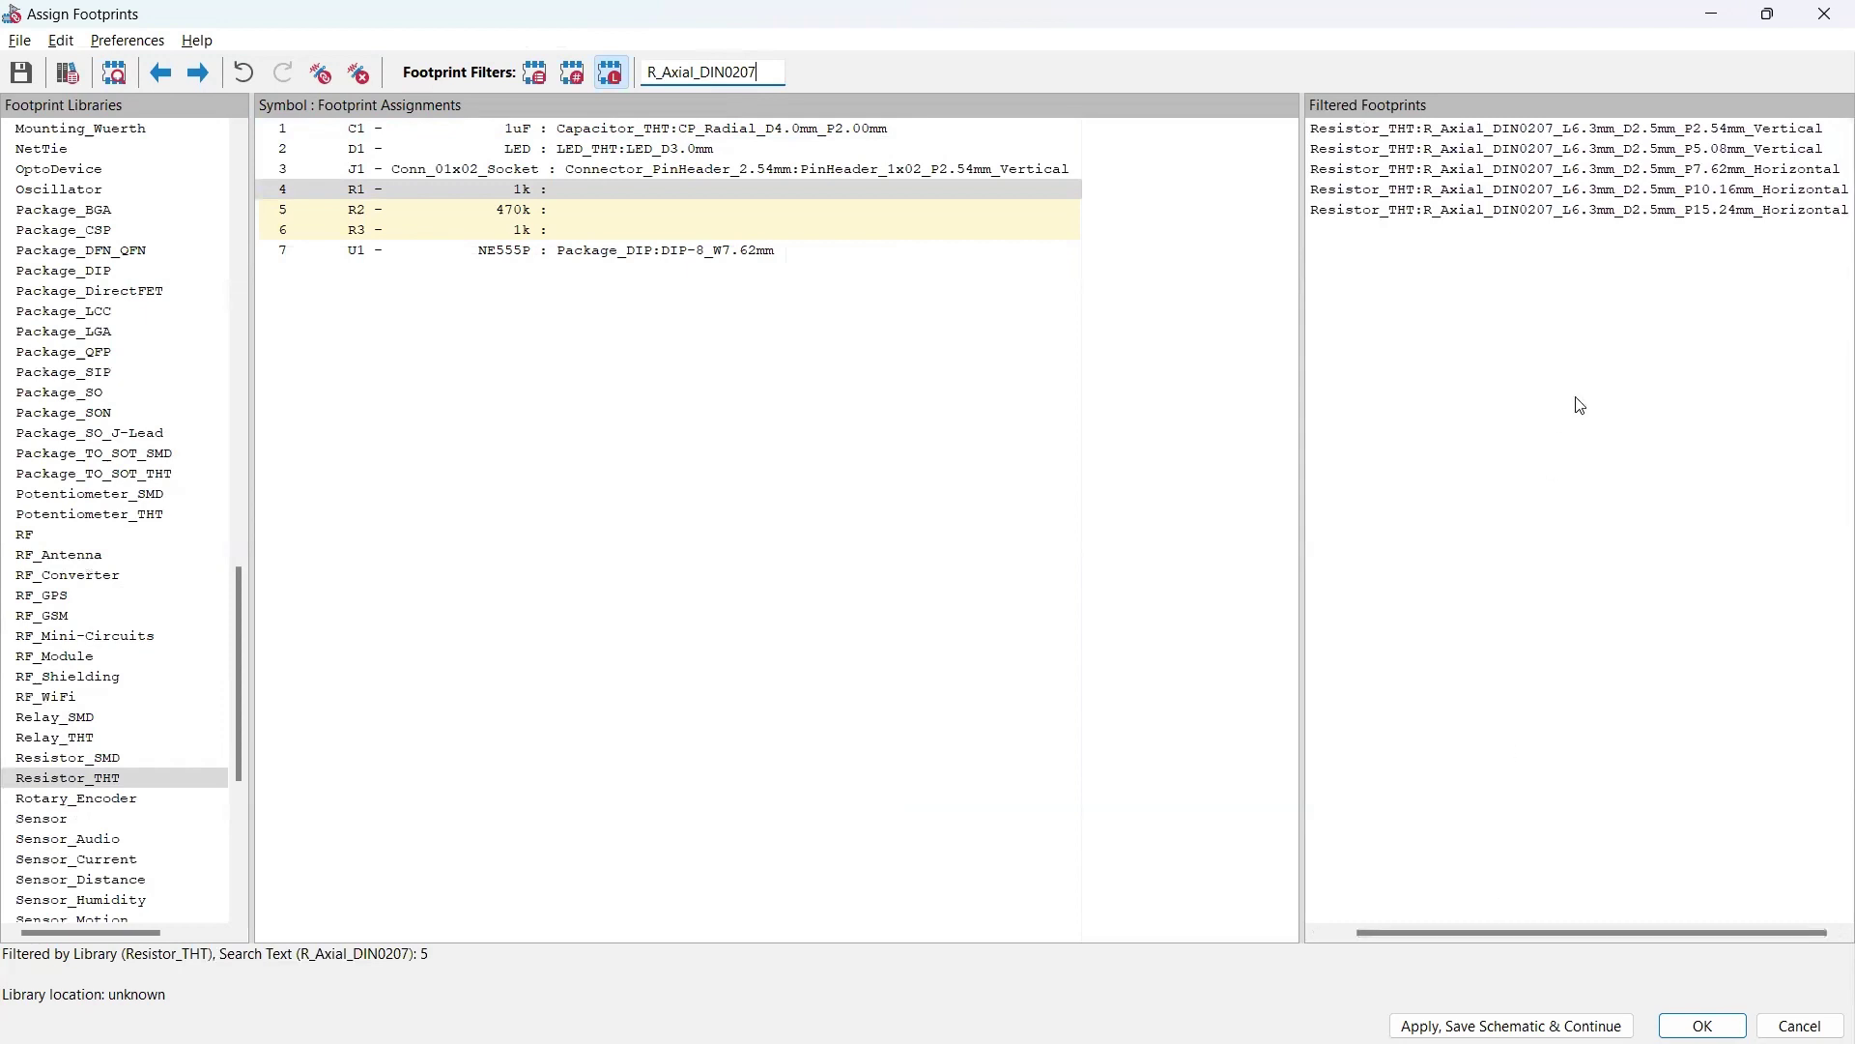
pyautogui.click(1671, 172)
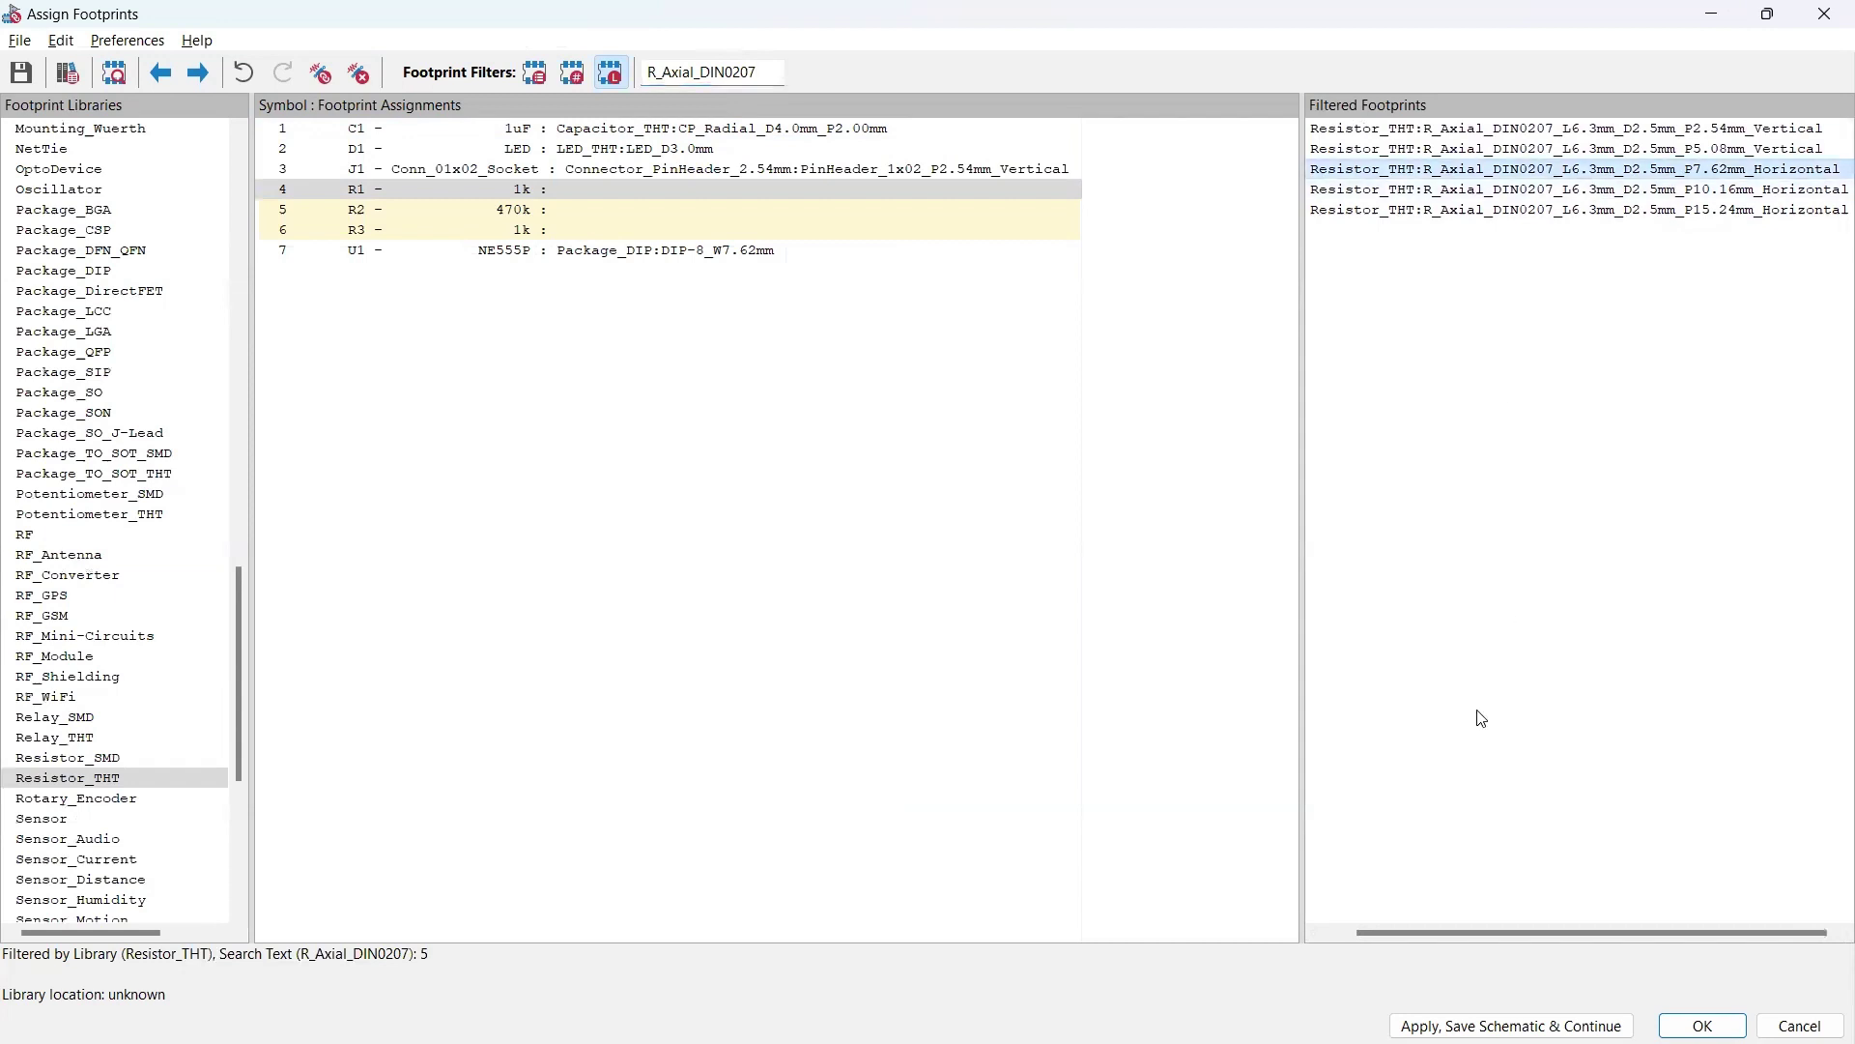
pyautogui.moveTo(1476, 931); pyautogui.dragTo(1444, 931)
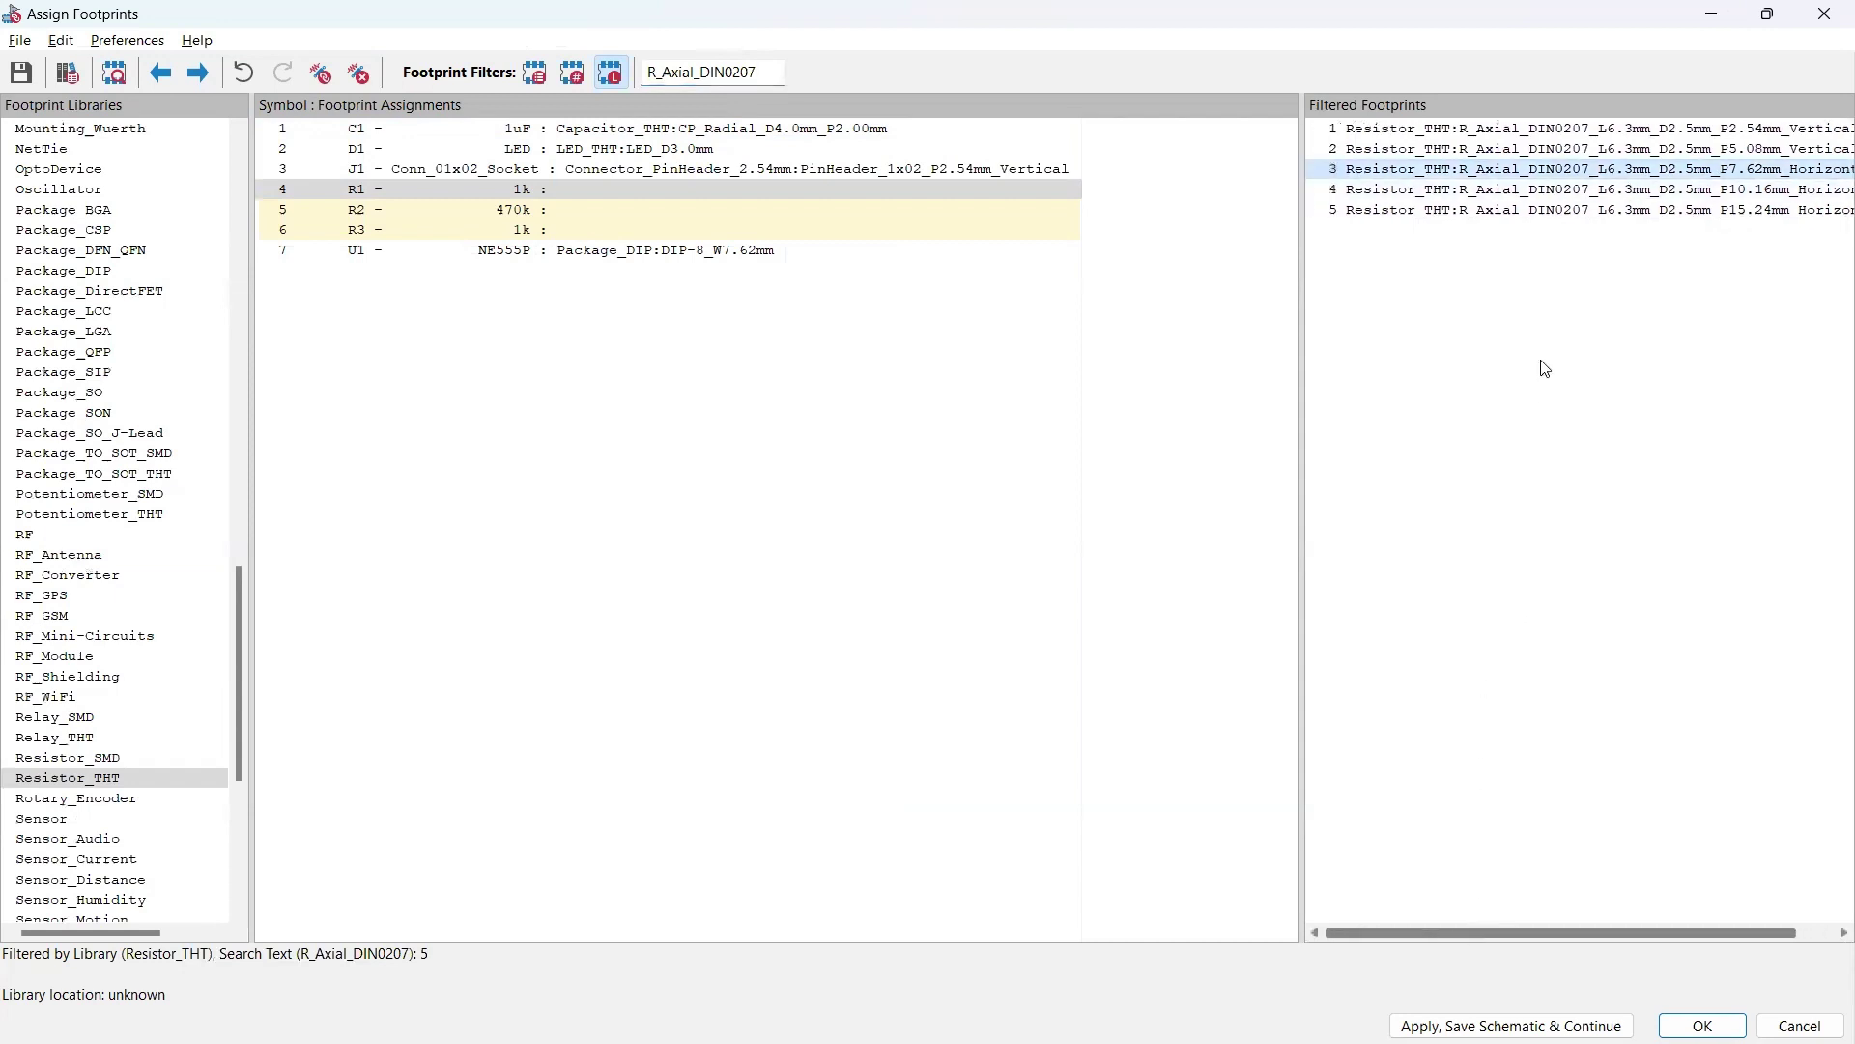
pyautogui.doubleClick(1562, 171)
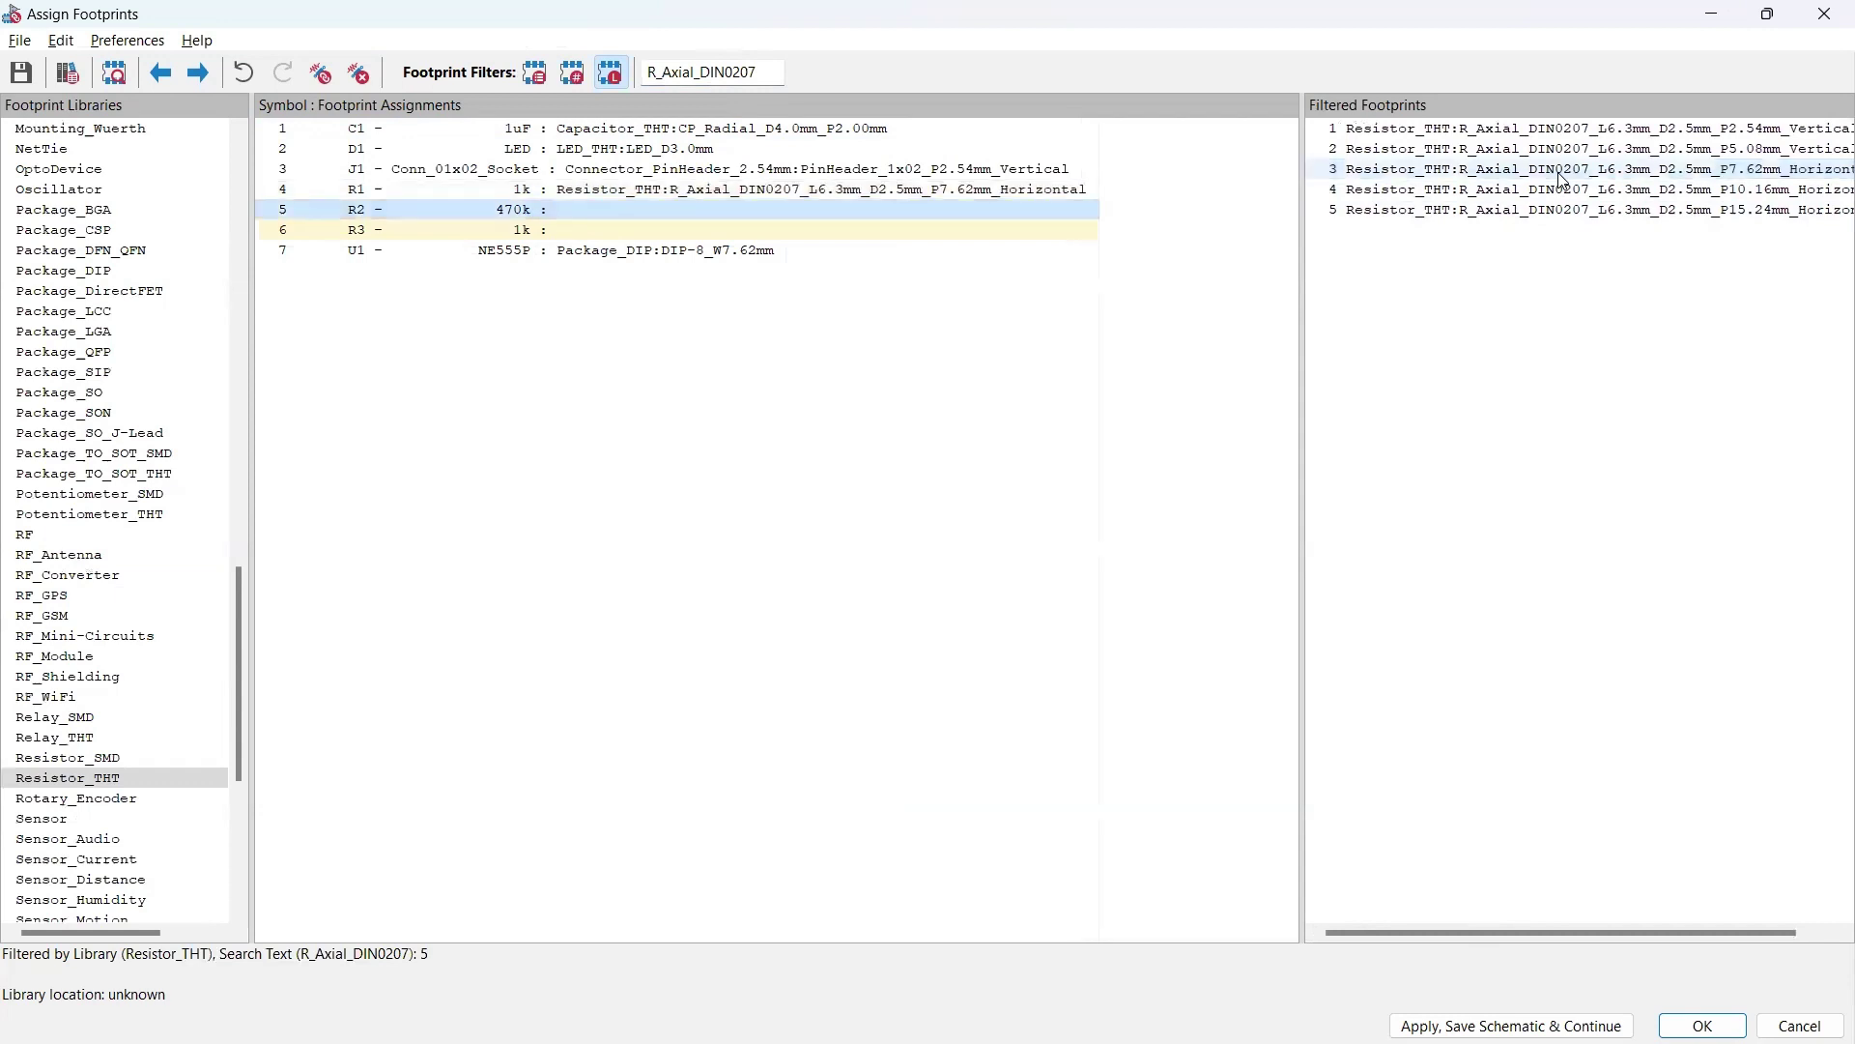
# Step: Assign the R_Axial_DIN0207_L6.3mm_D2.5mm_P7.62mm_Horizontal footprint to R2 and R3, and accept the footprint assignments
pyautogui.doubleClick(1563, 171)
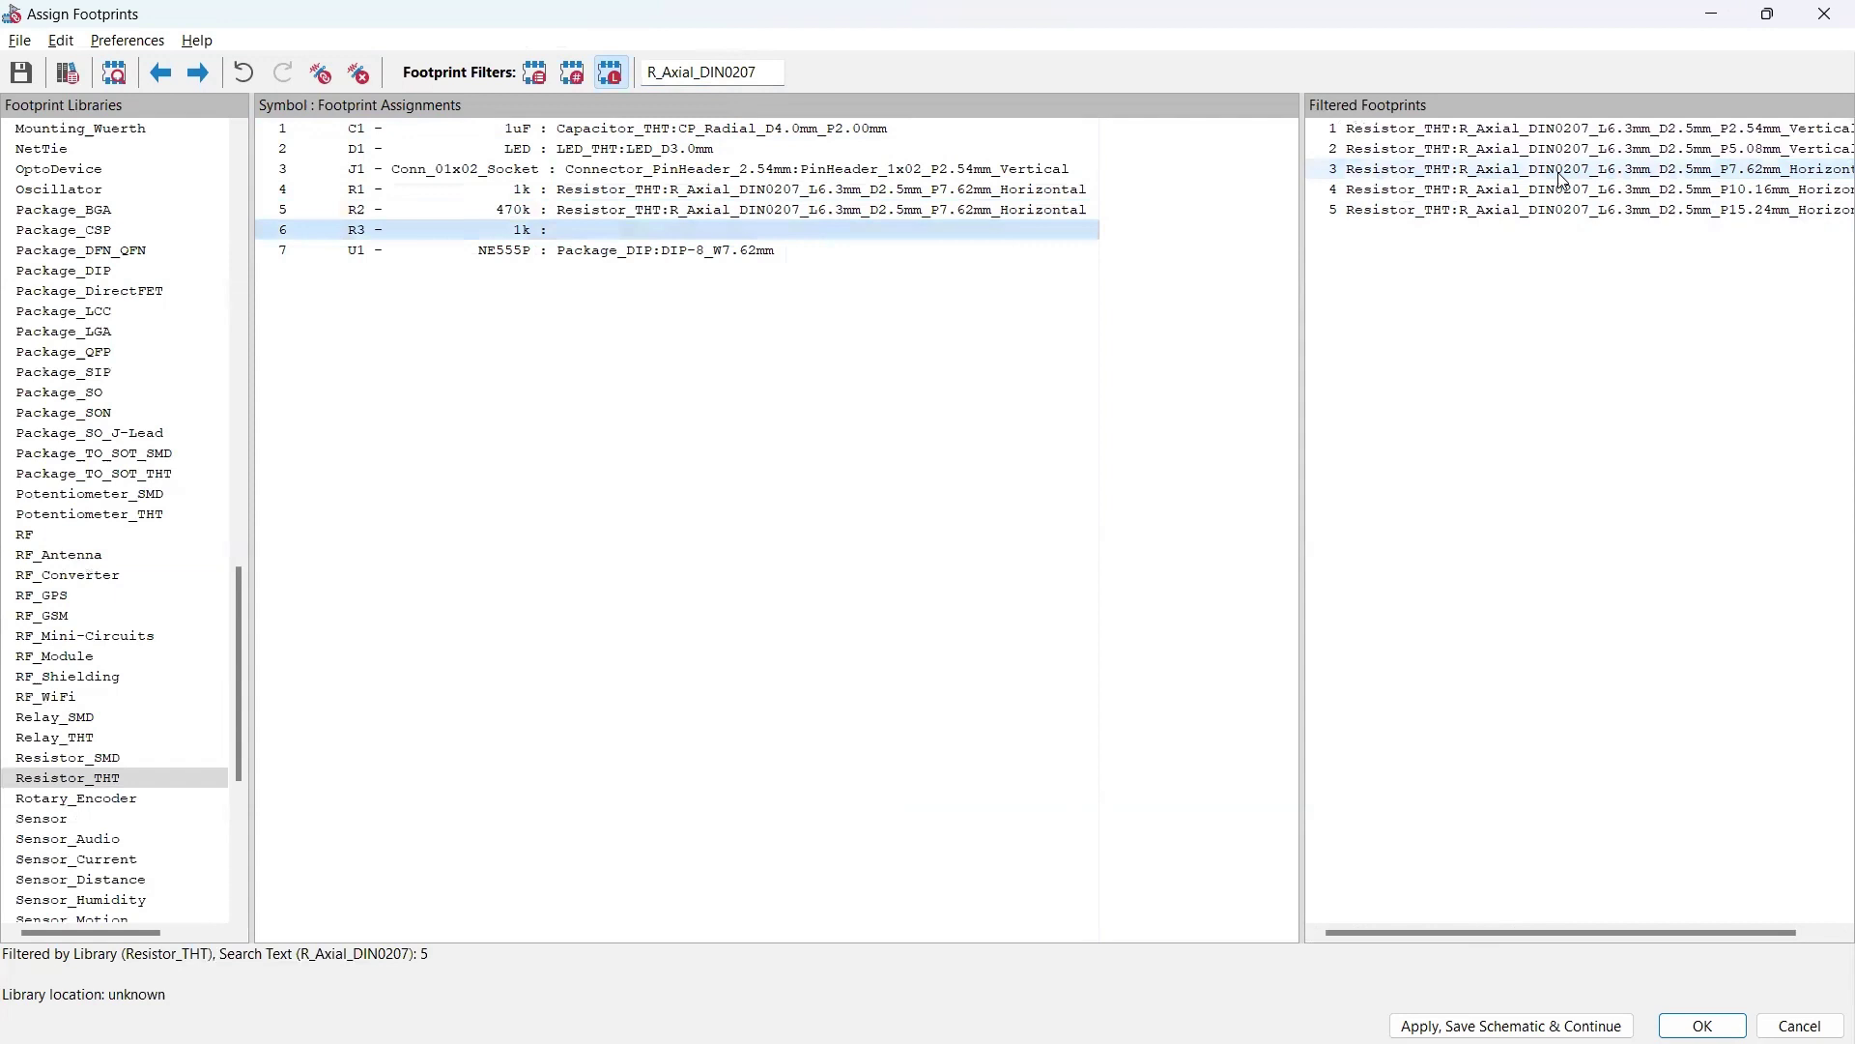
pyautogui.doubleClick(1562, 171)
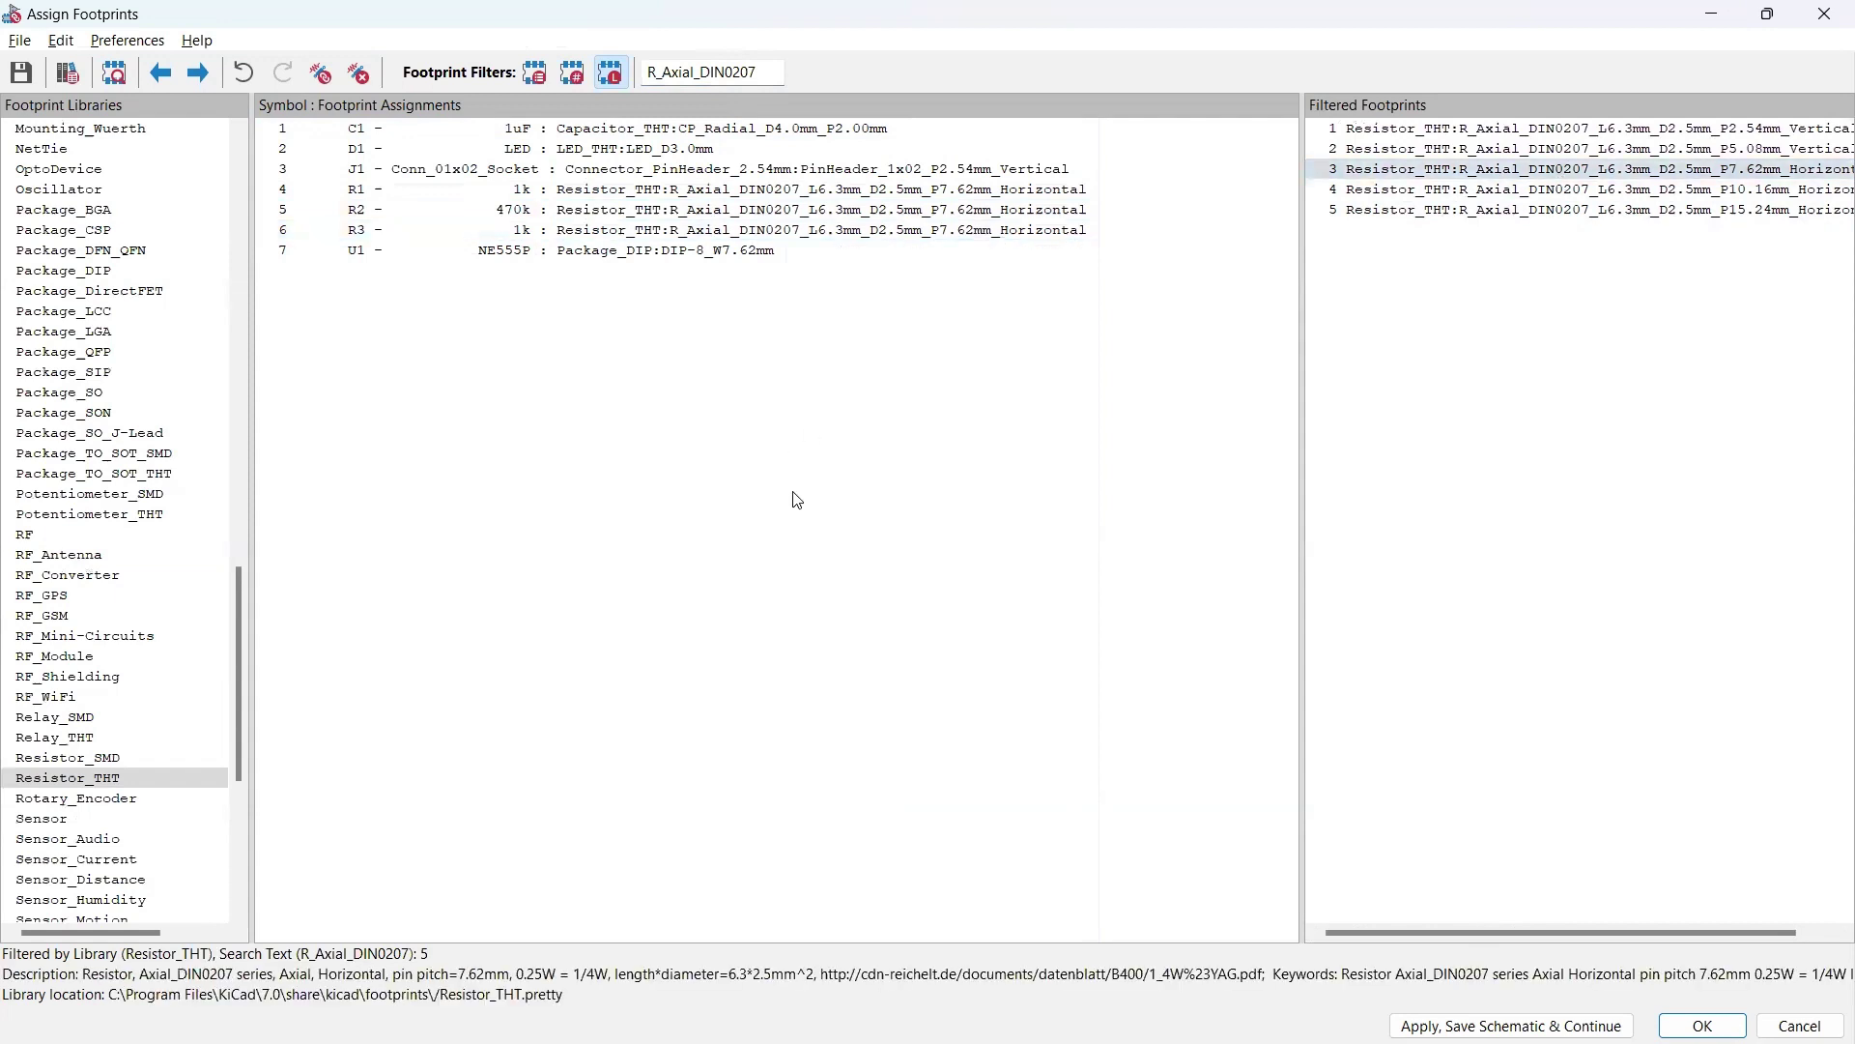
pyautogui.click(584, 253)
pyautogui.click(464, 525)
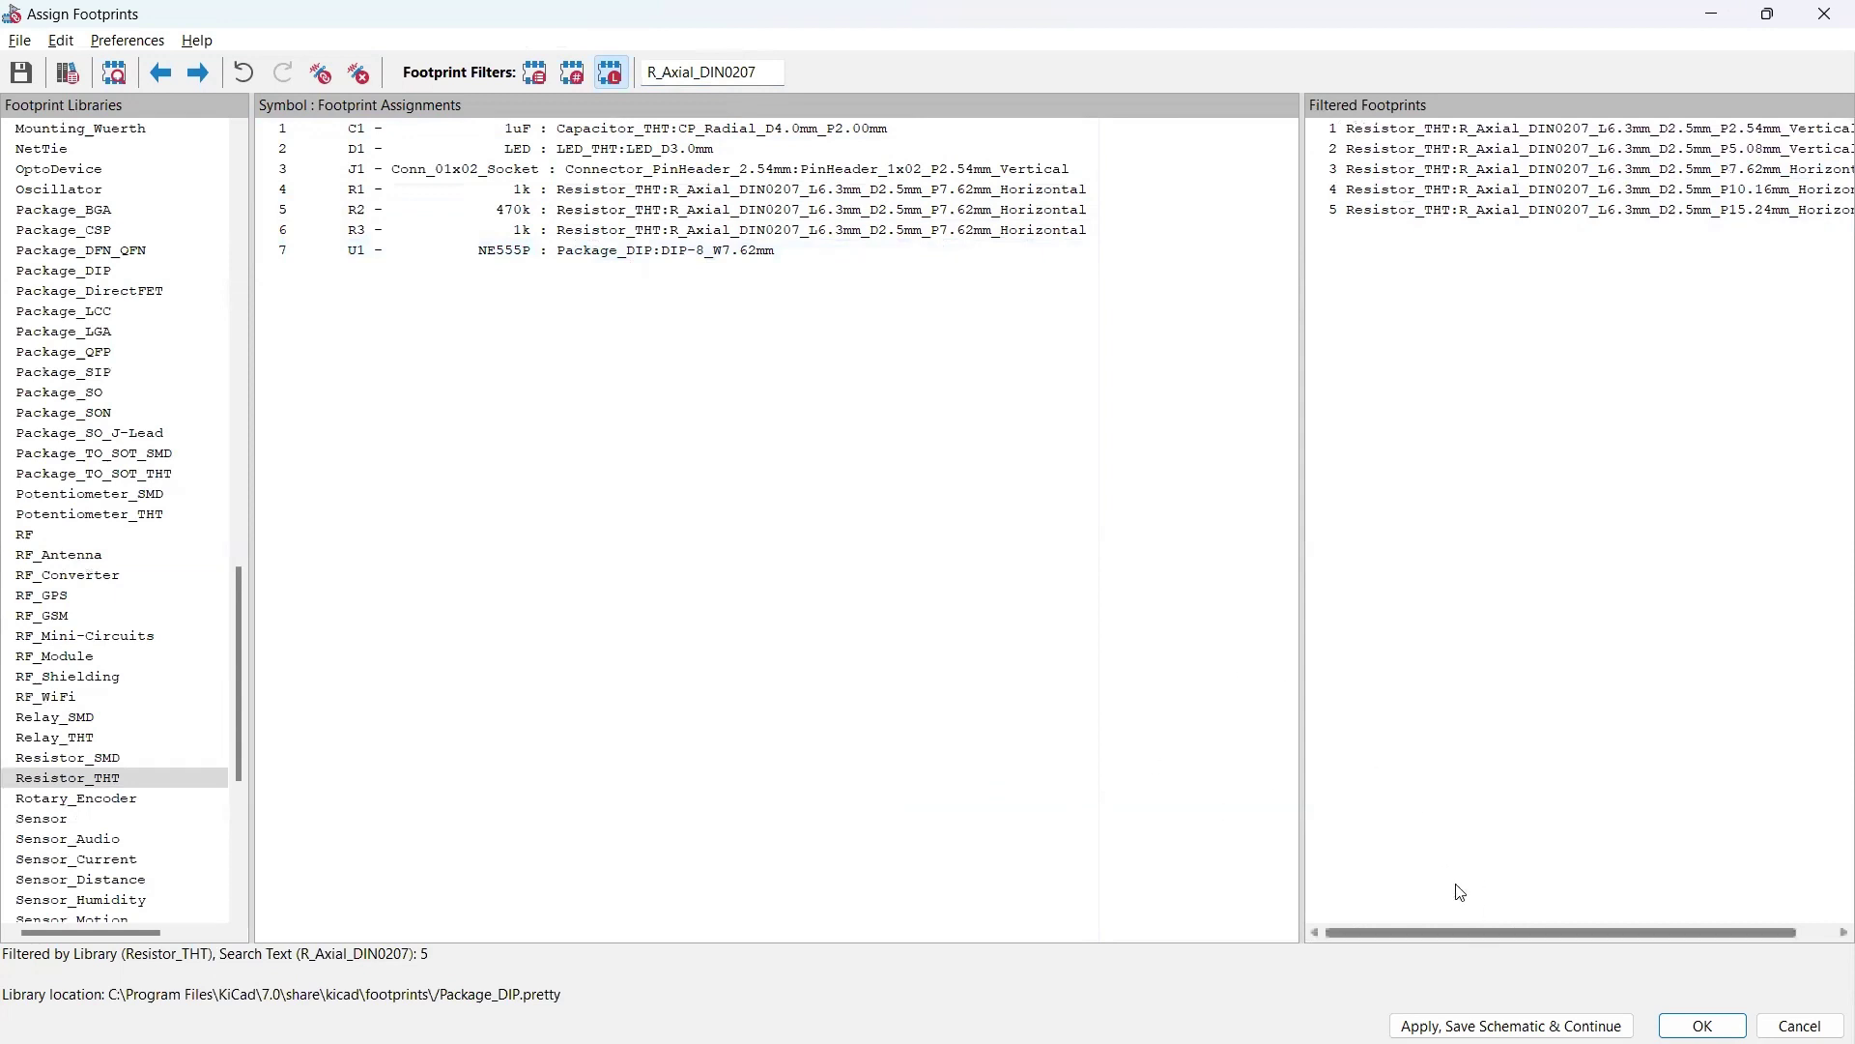
pyautogui.click(1702, 1025)
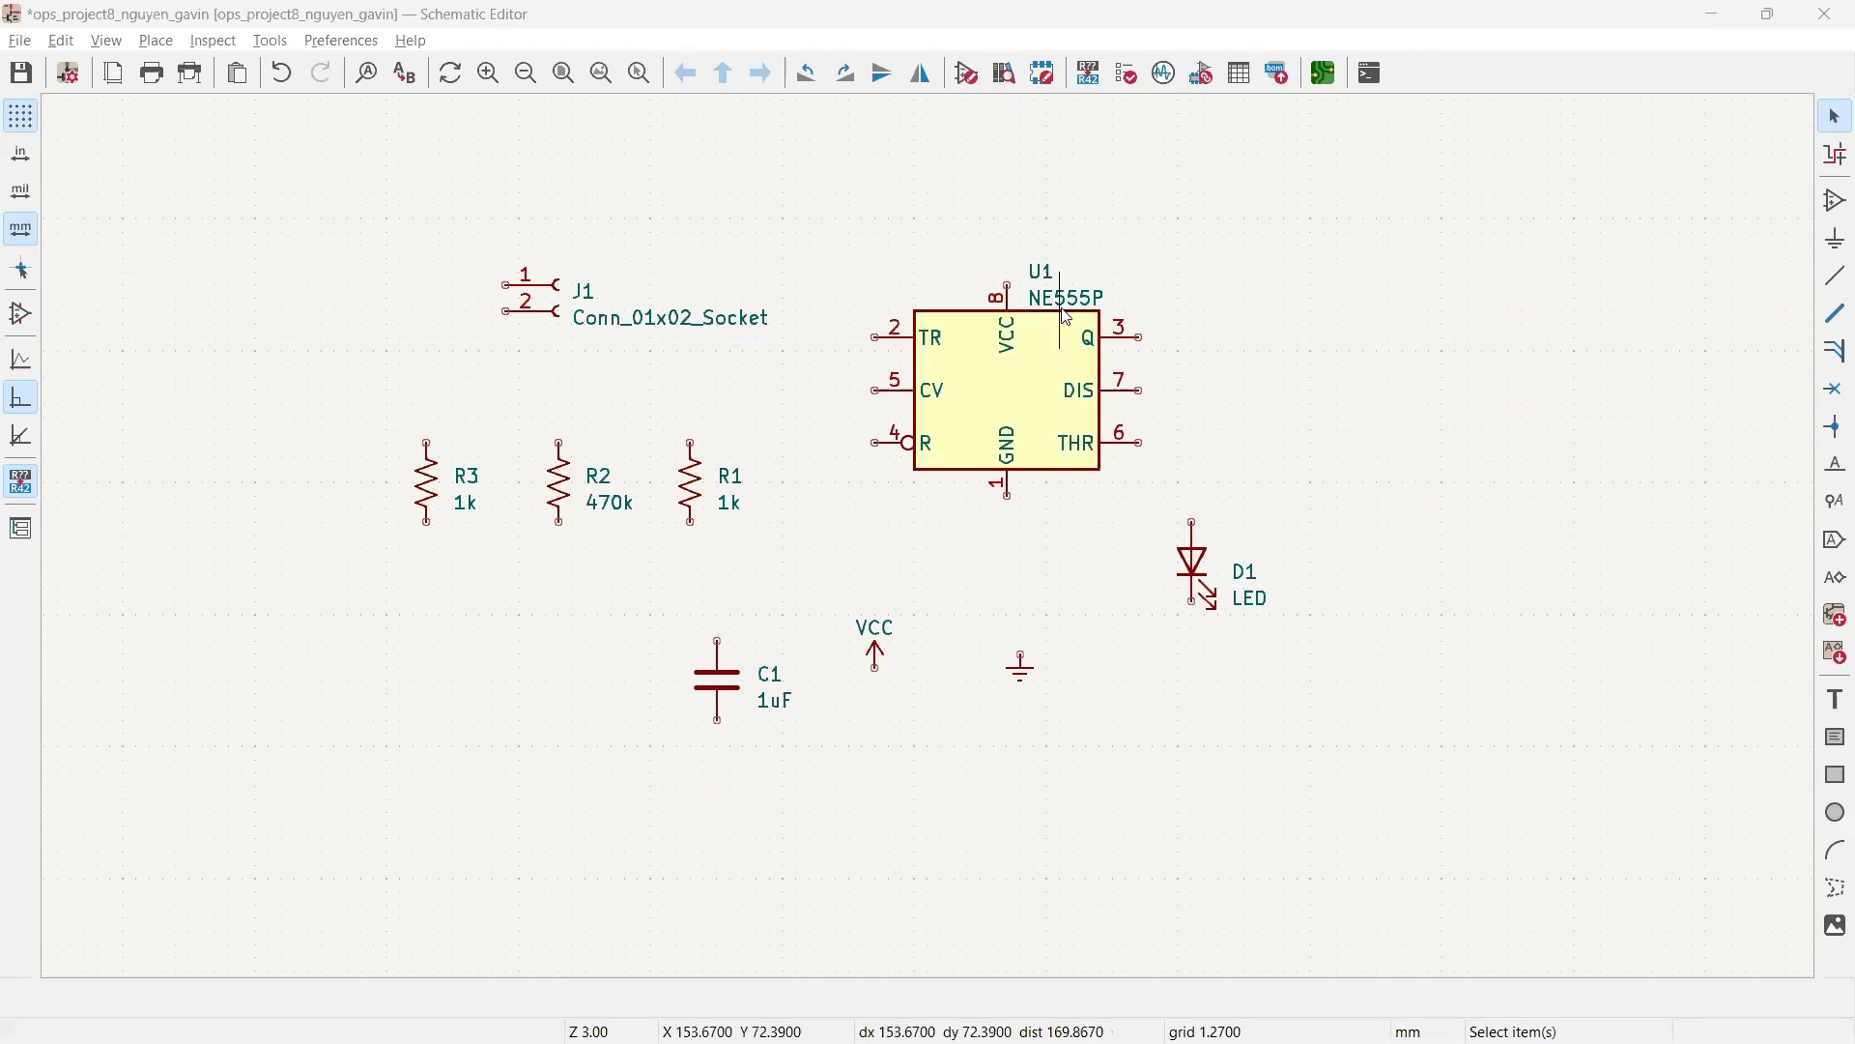
# Step: Move the NE555P timer U1 straight down by about 5 mm in the schematic
pyautogui.click(1012, 399)
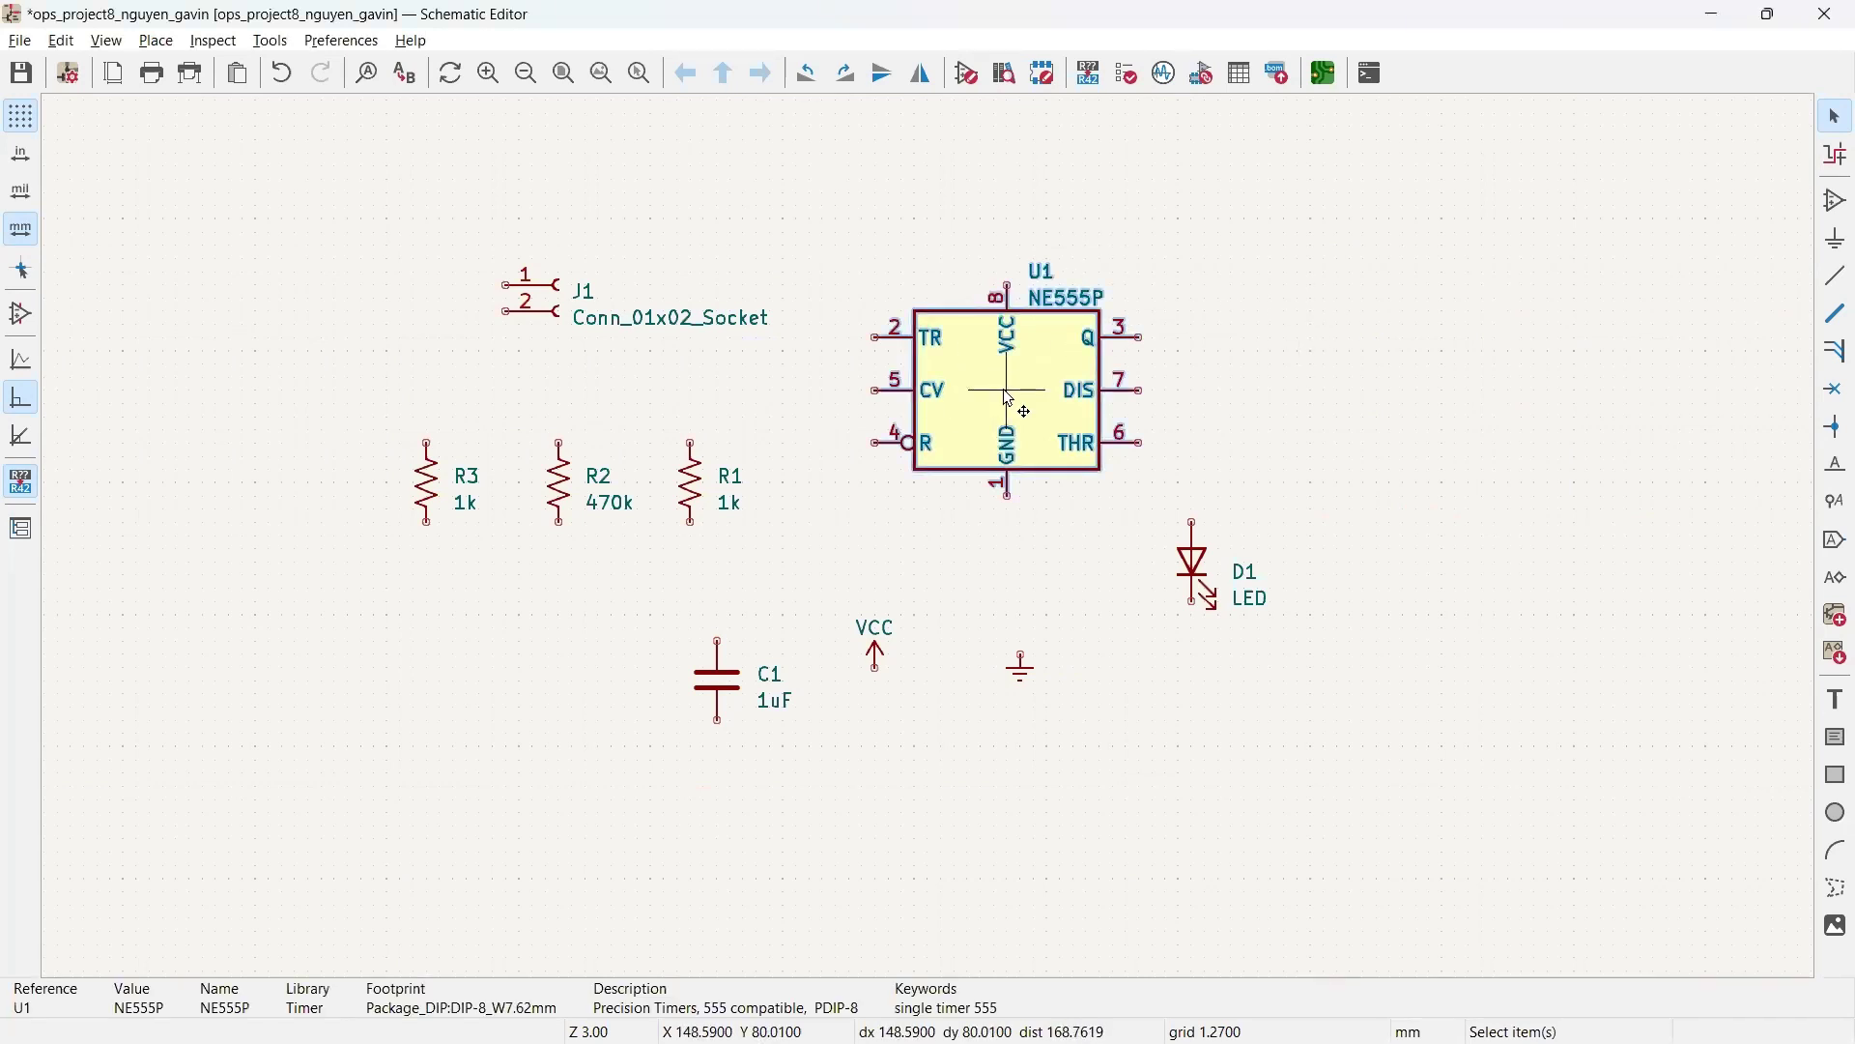
pyautogui.moveTo(1011, 400); pyautogui.dragTo(1055, 483)
pyautogui.scroll(-1, 937, 517)
pyautogui.scroll(-2, 976, 534)
pyautogui.scroll(1, 930, 539)
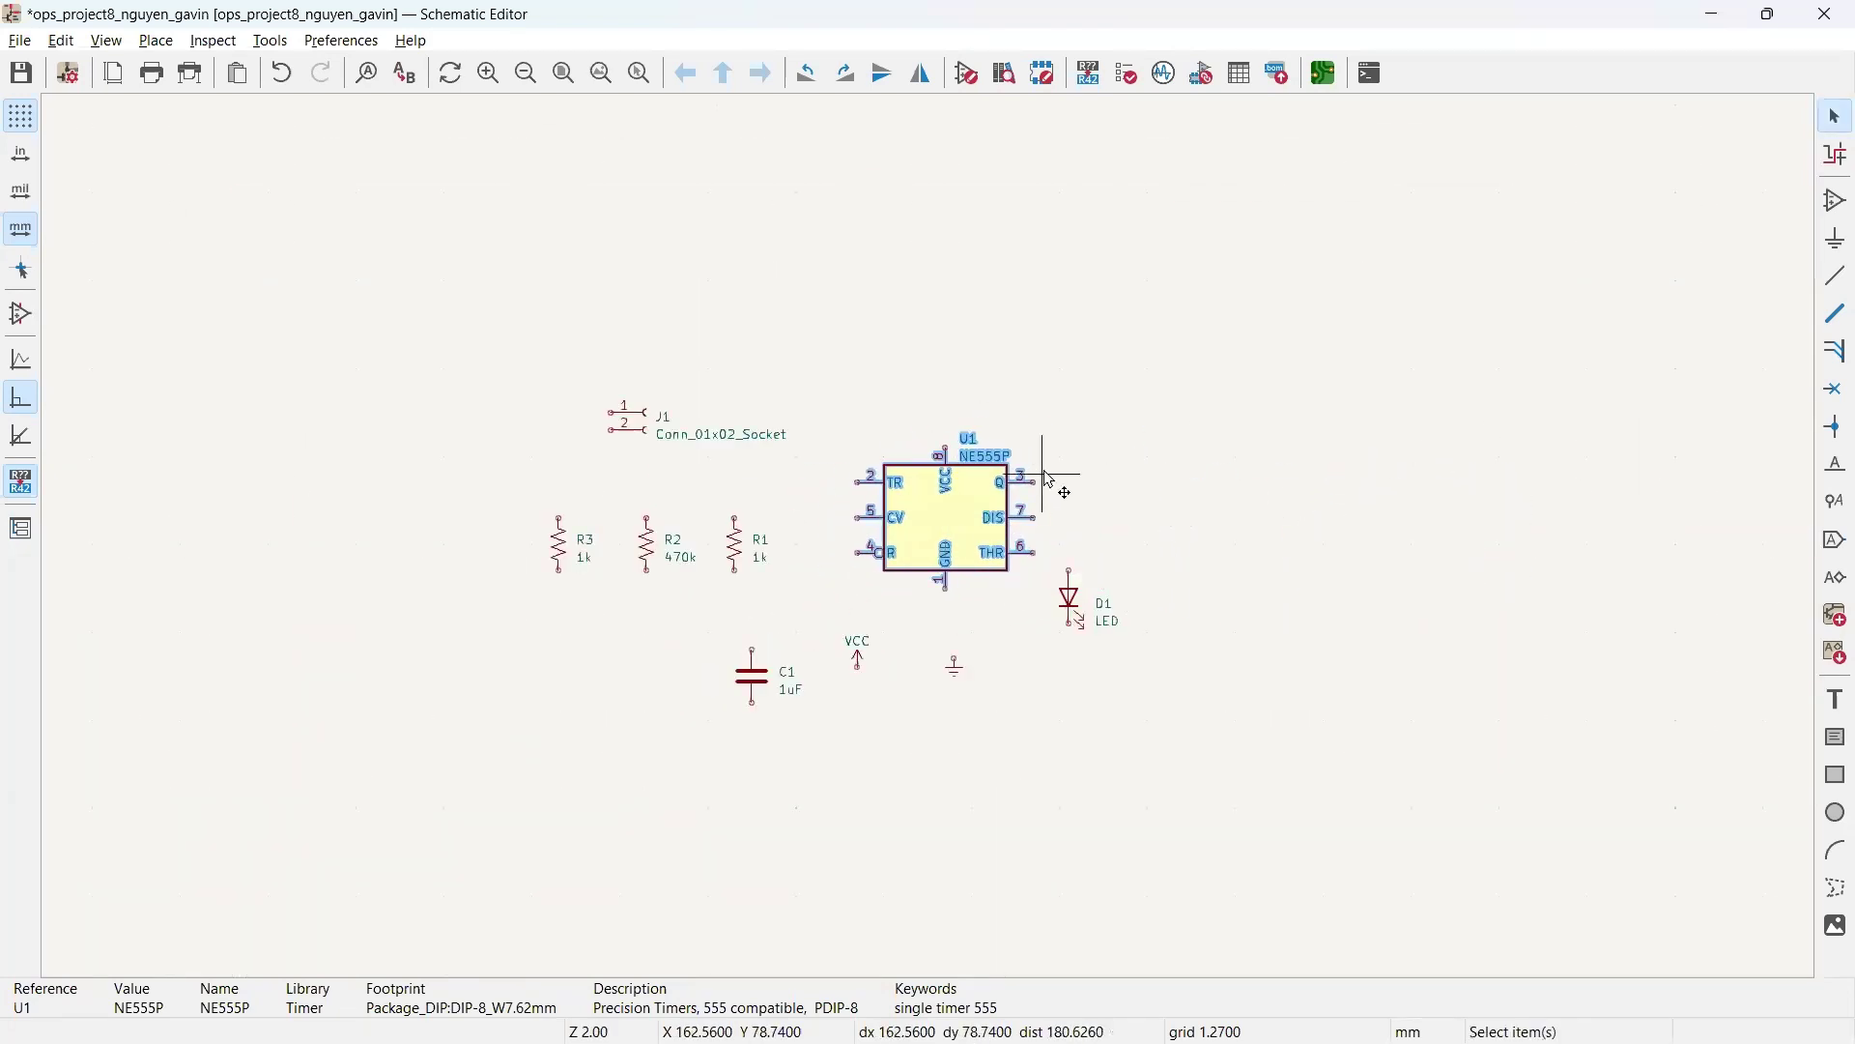
pyautogui.scroll(1, 1030, 480)
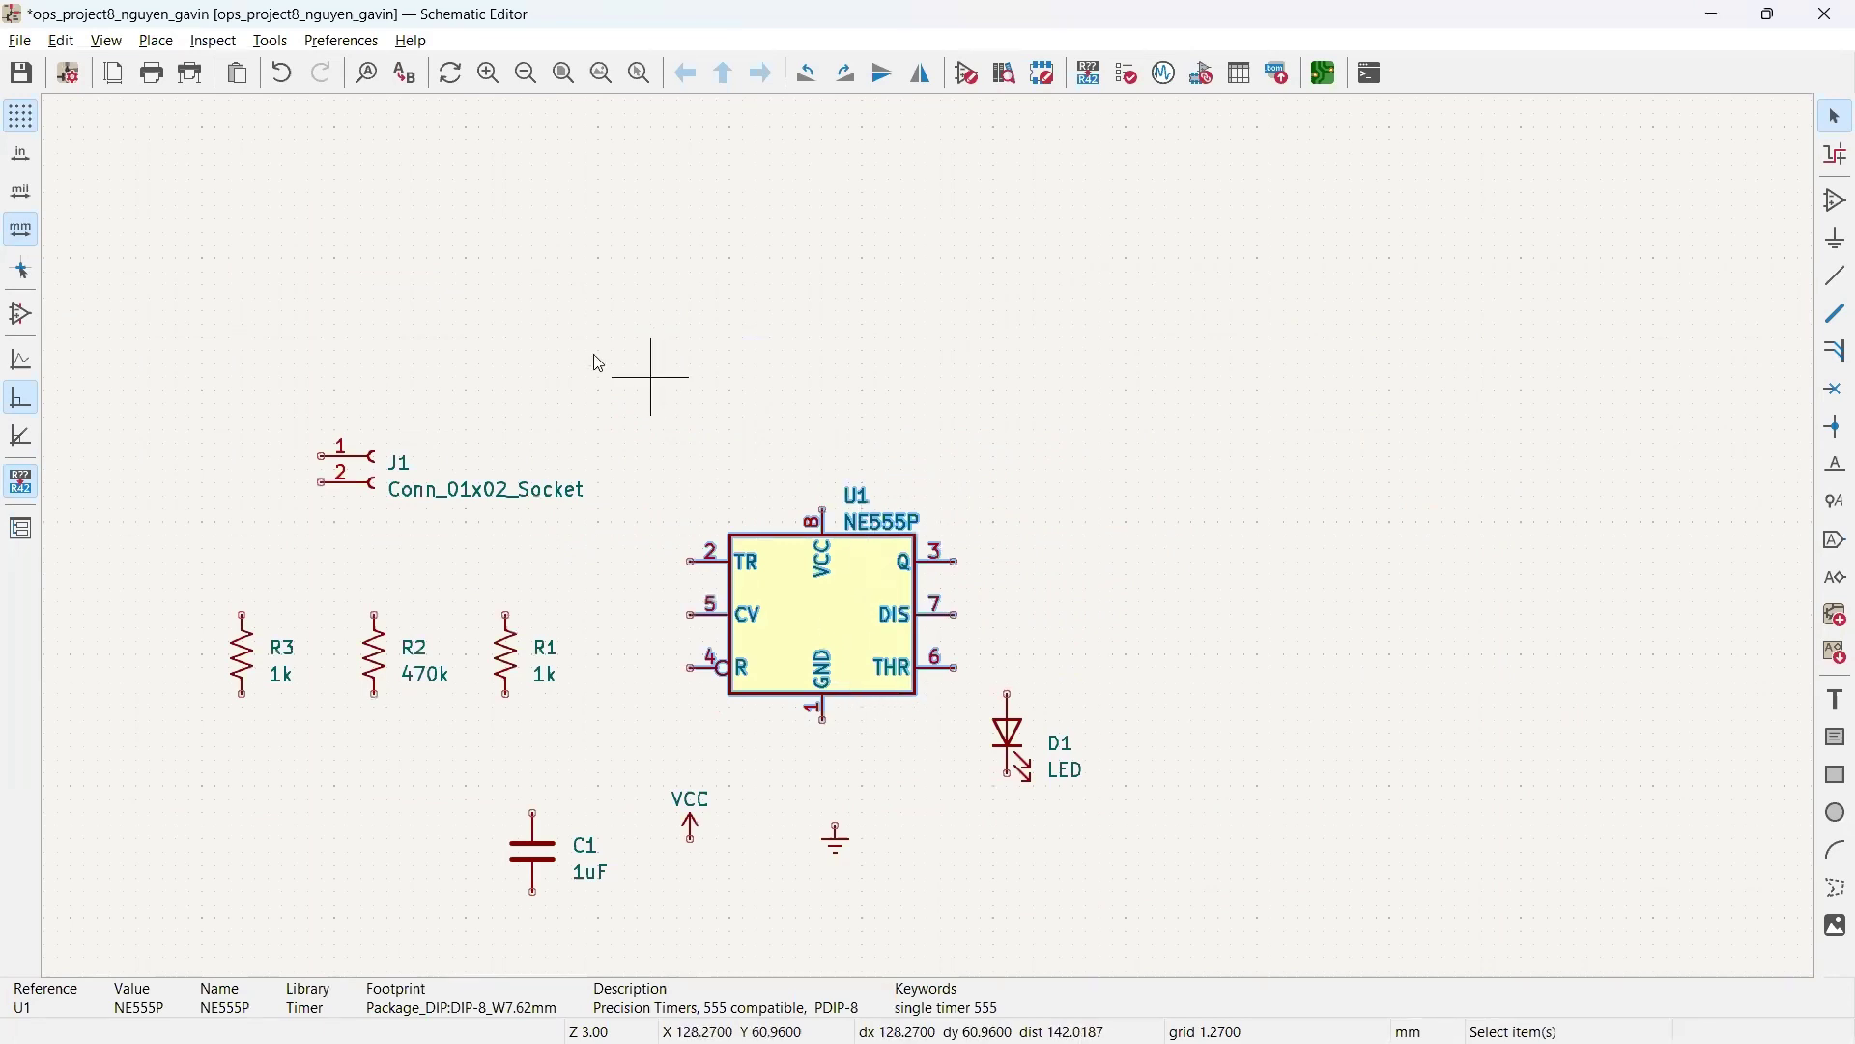
# Step: Move resistor R1 to the upper right of U1 and place R2 directly below it, vertically aligned
pyautogui.click(506, 681)
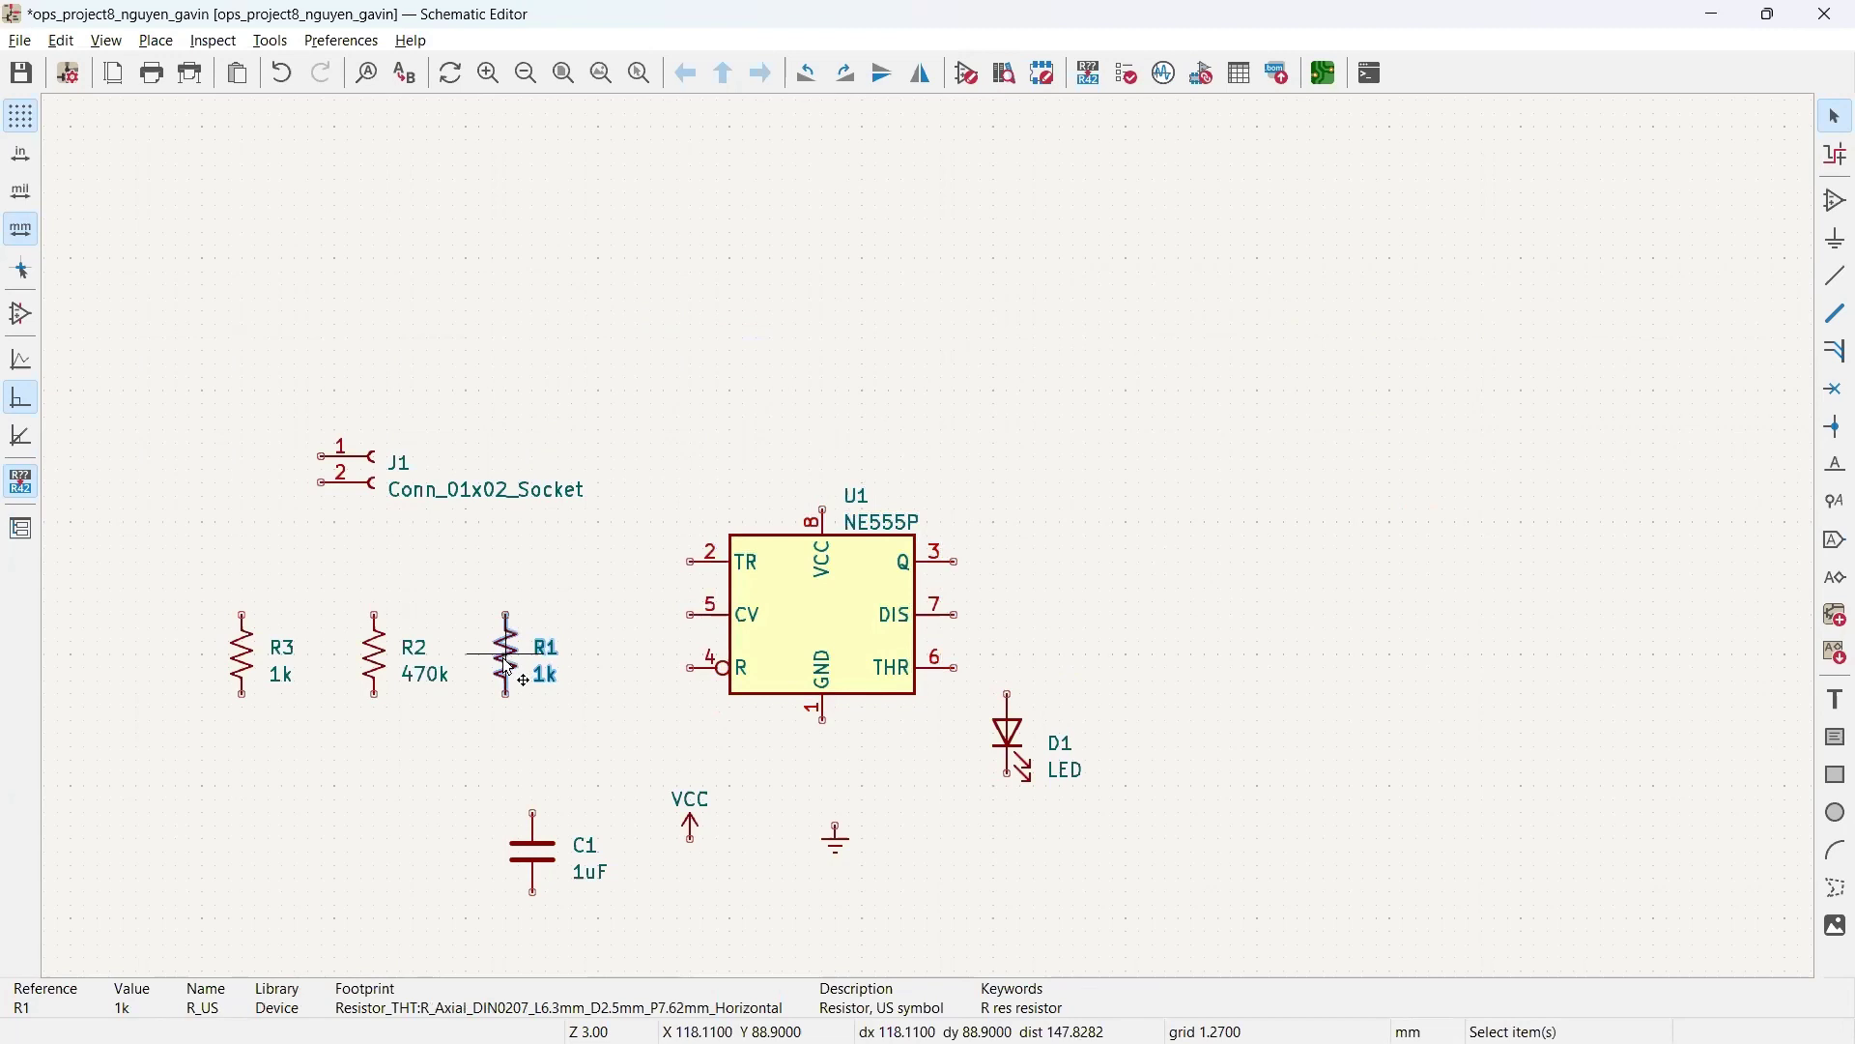
pyautogui.press('m')
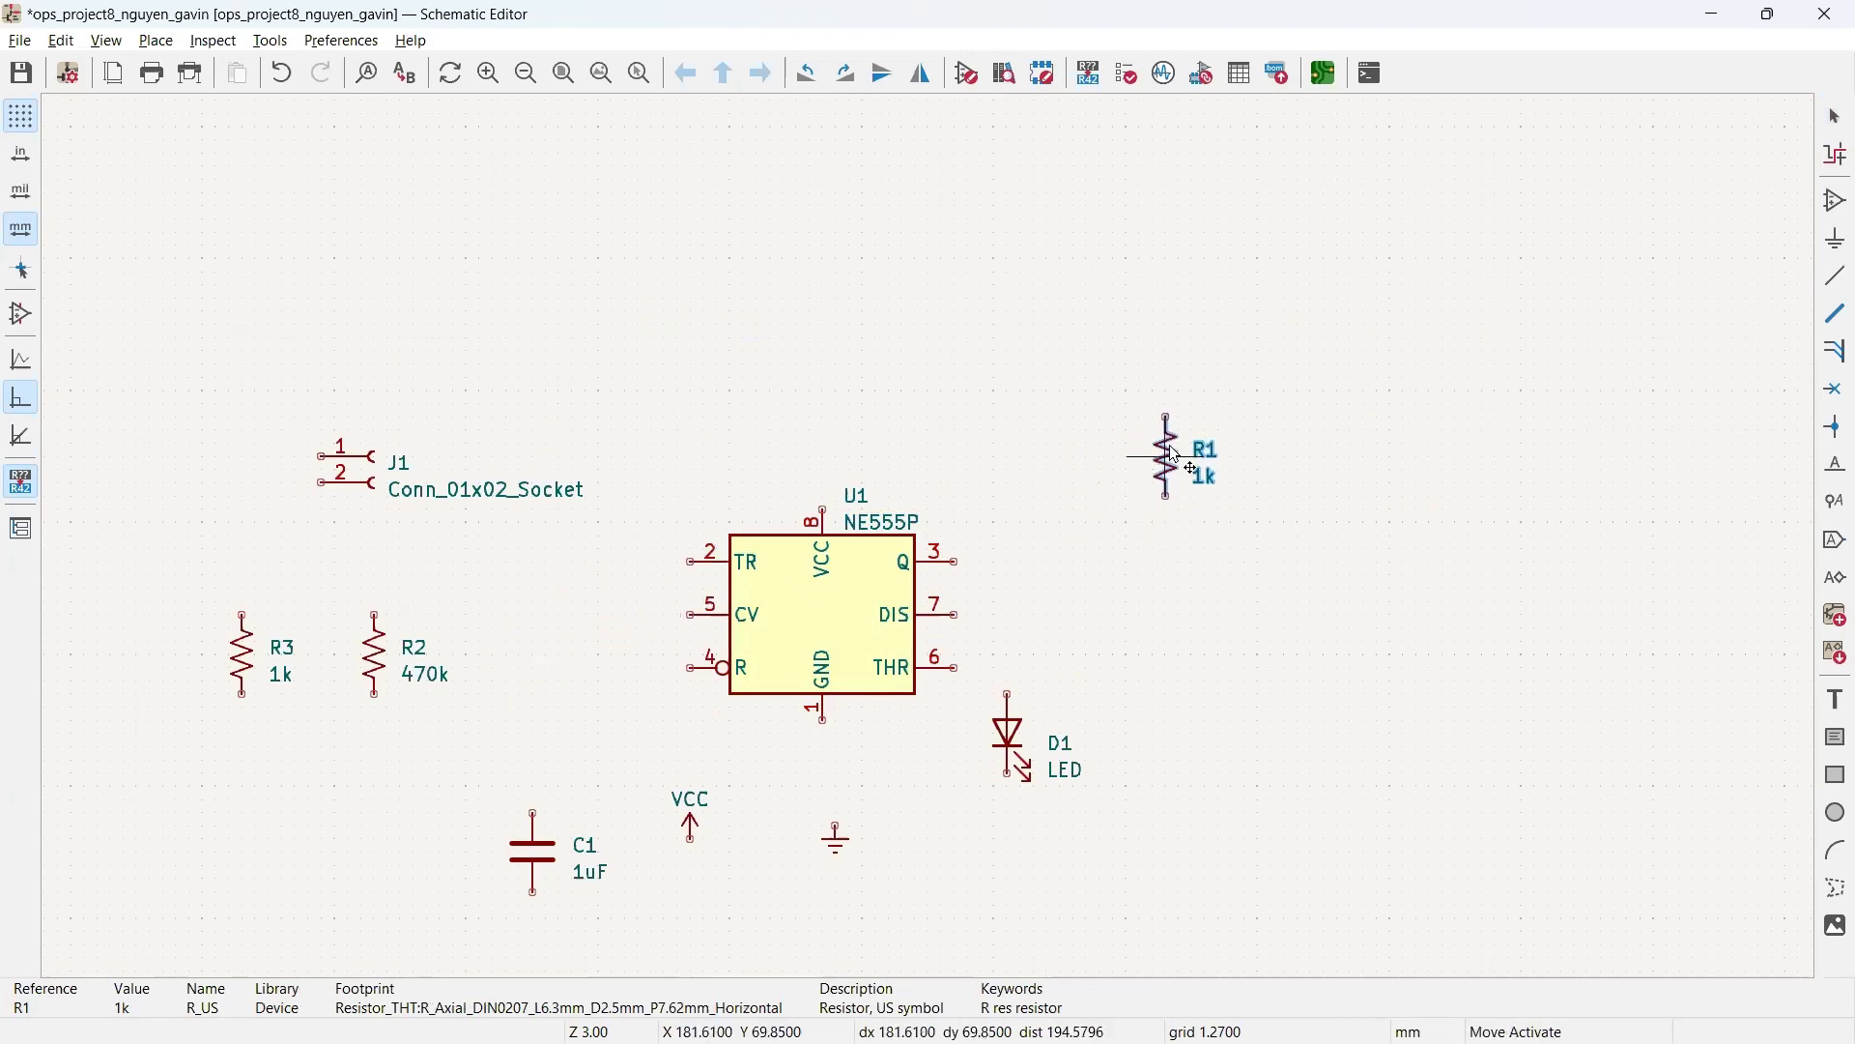
pyautogui.click(1162, 441)
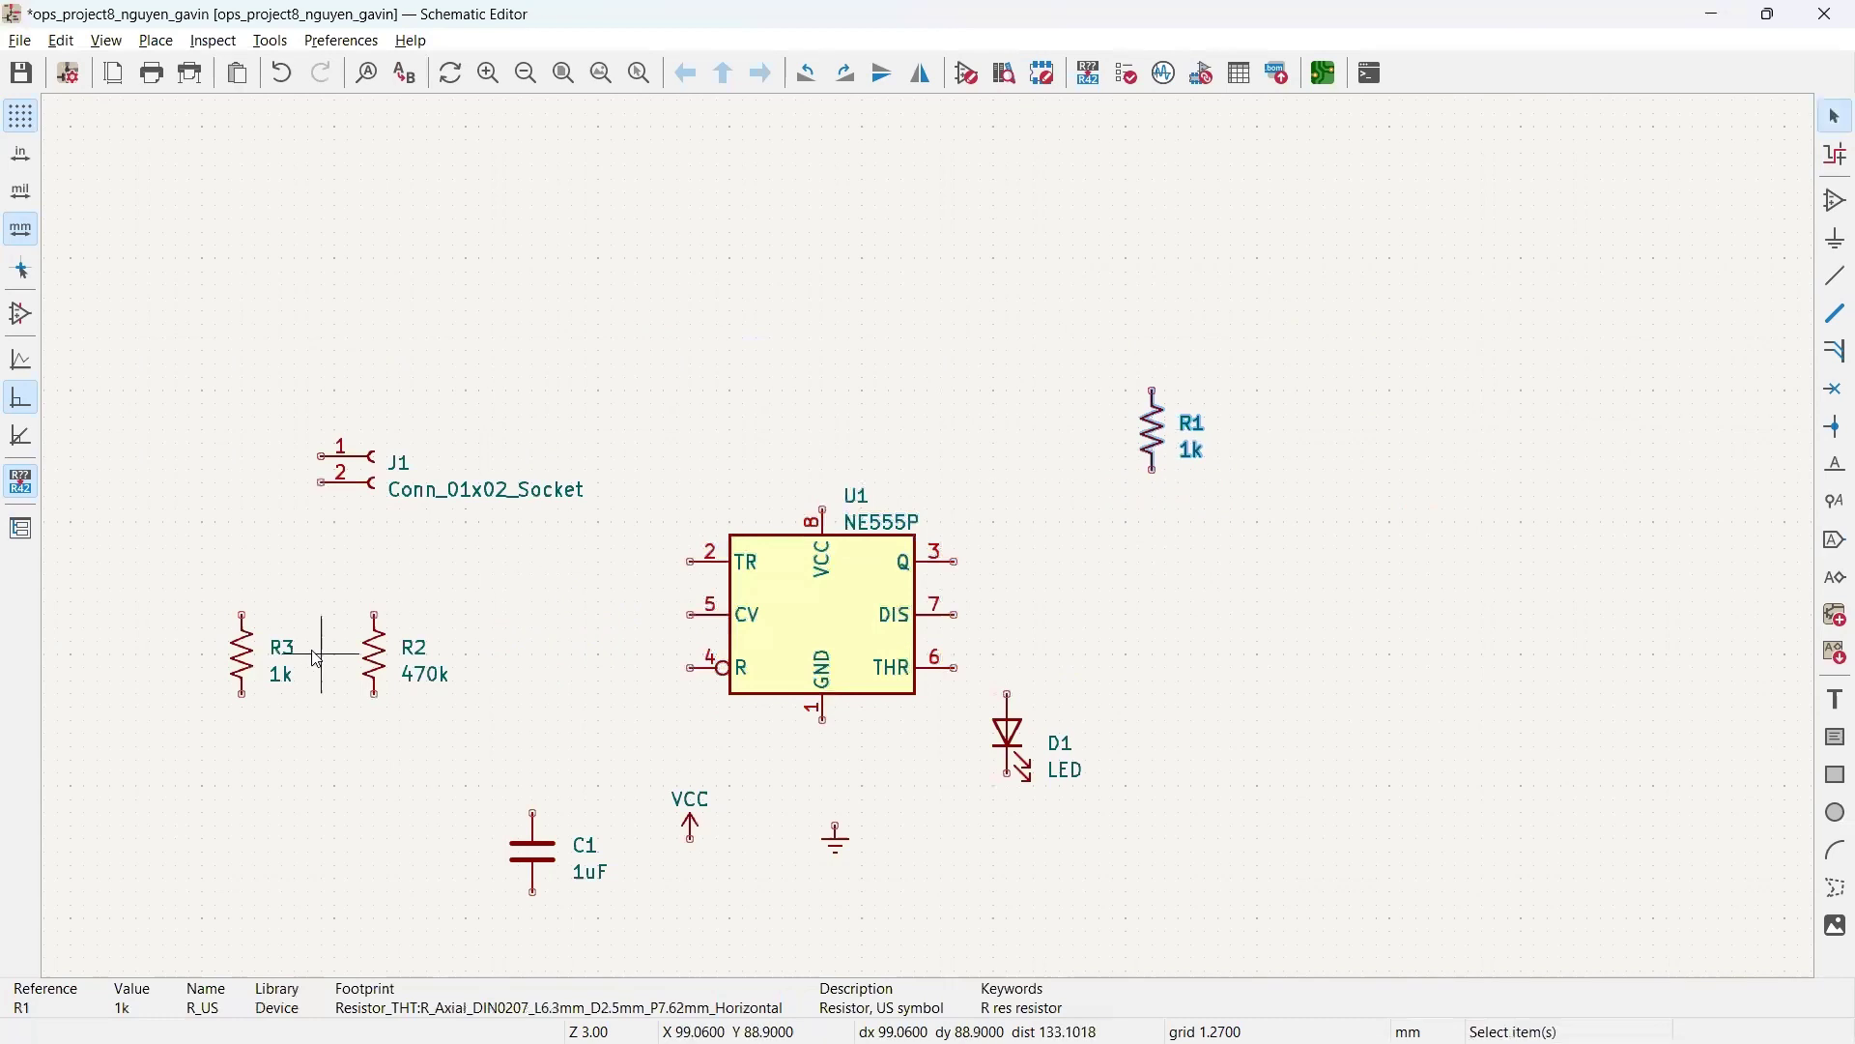
pyautogui.click(377, 665)
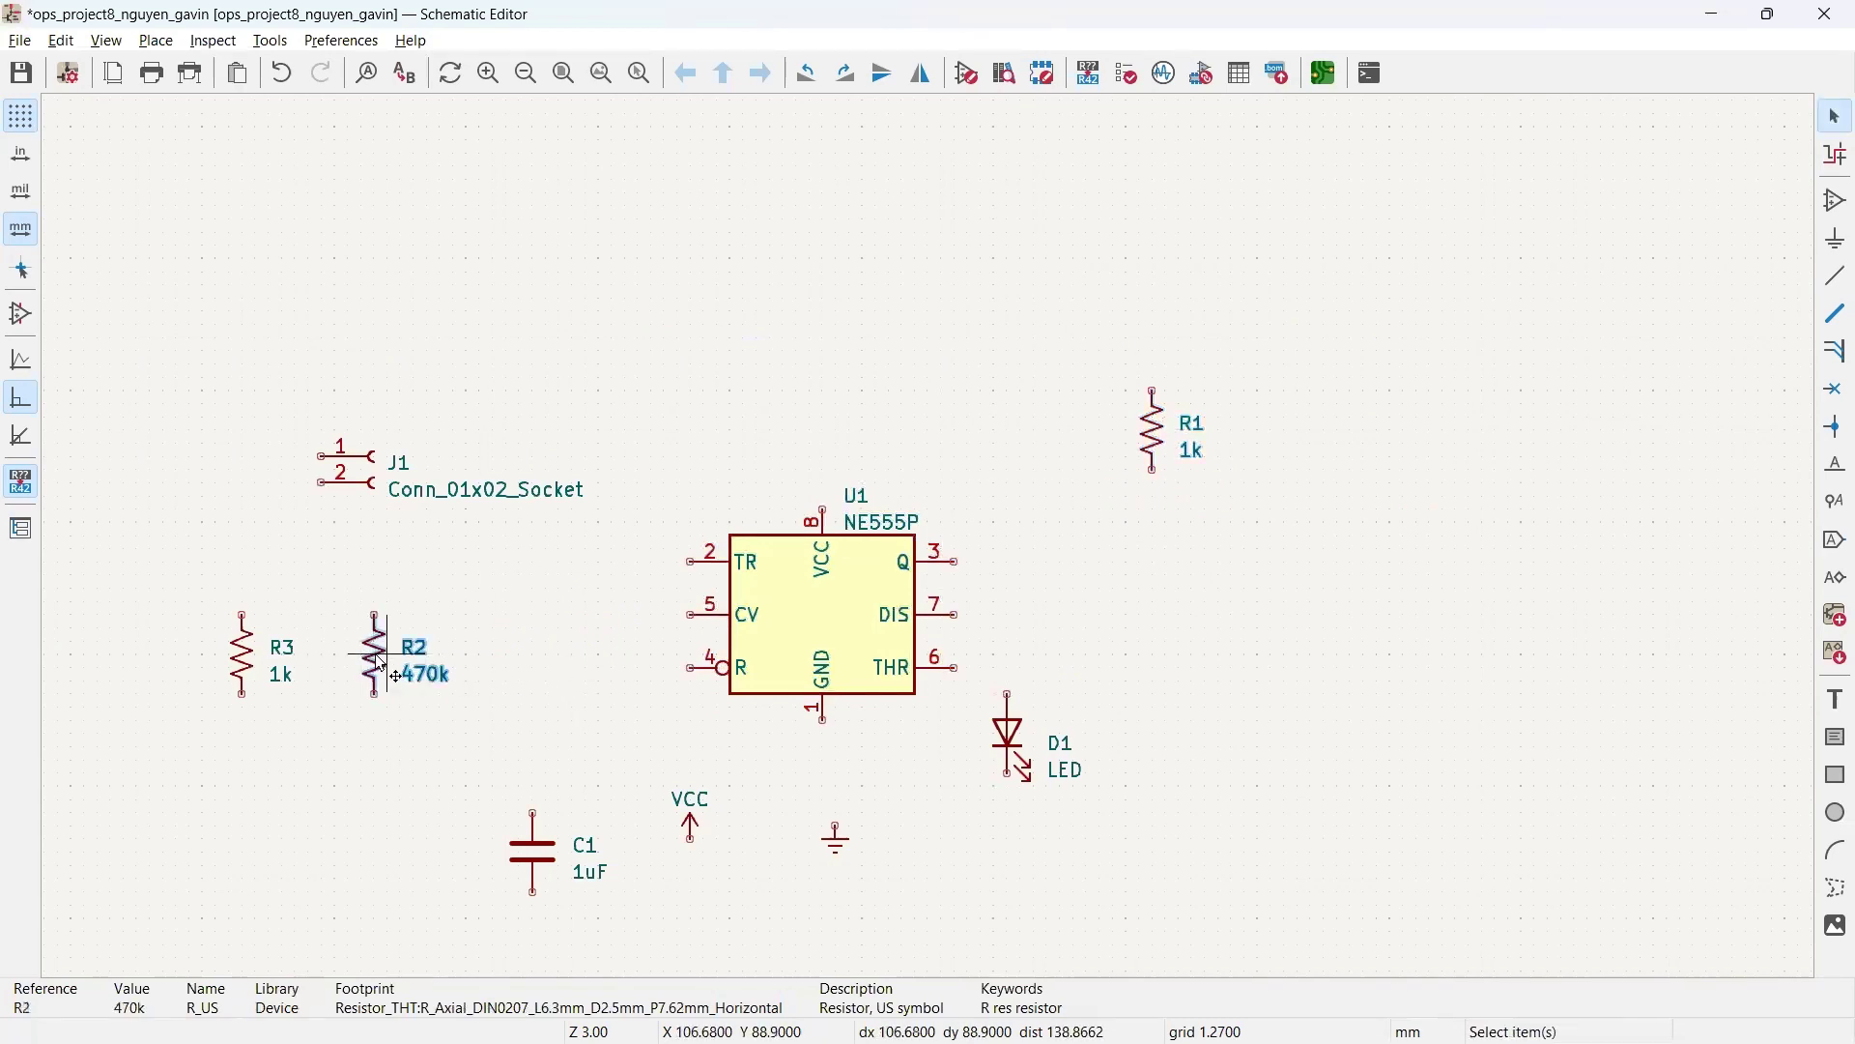
pyautogui.press('m')
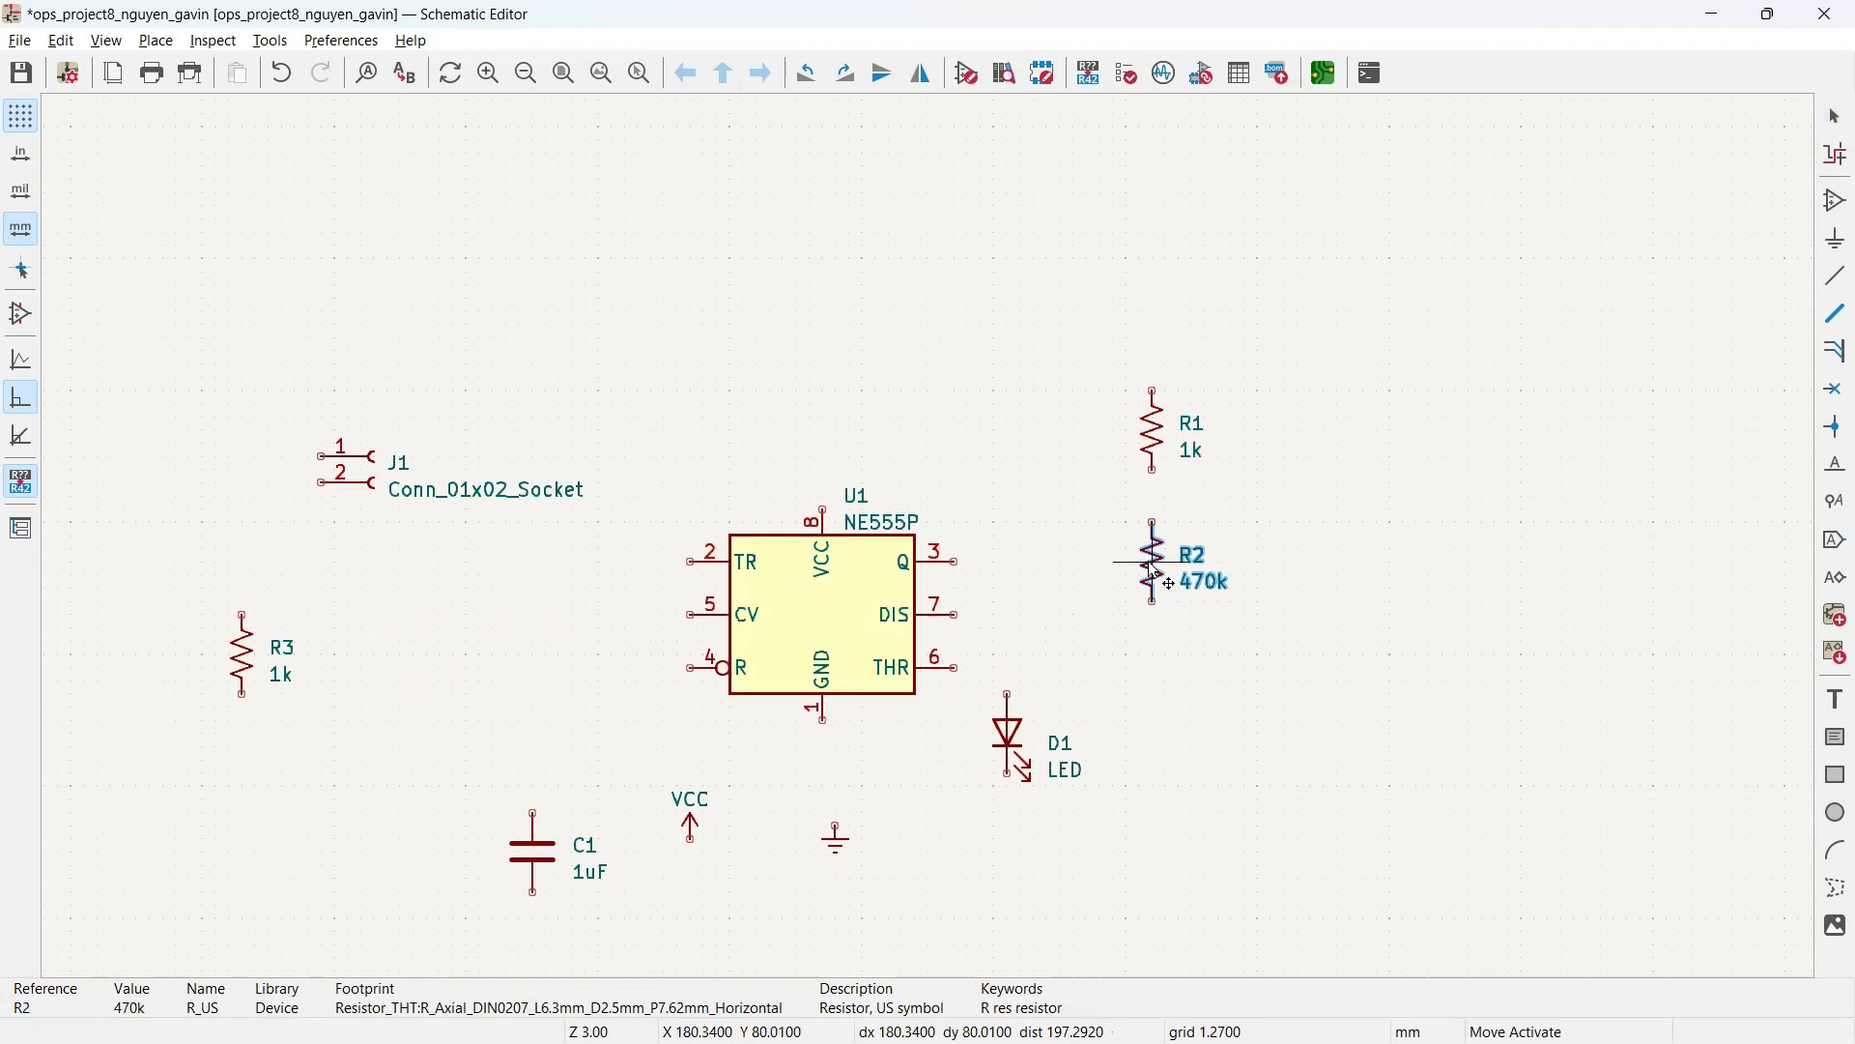
pyautogui.click(1157, 604)
# Step: Move resistor R3 to the right of R1 and R2, and place LED D1 directly below R3
pyautogui.click(248, 670)
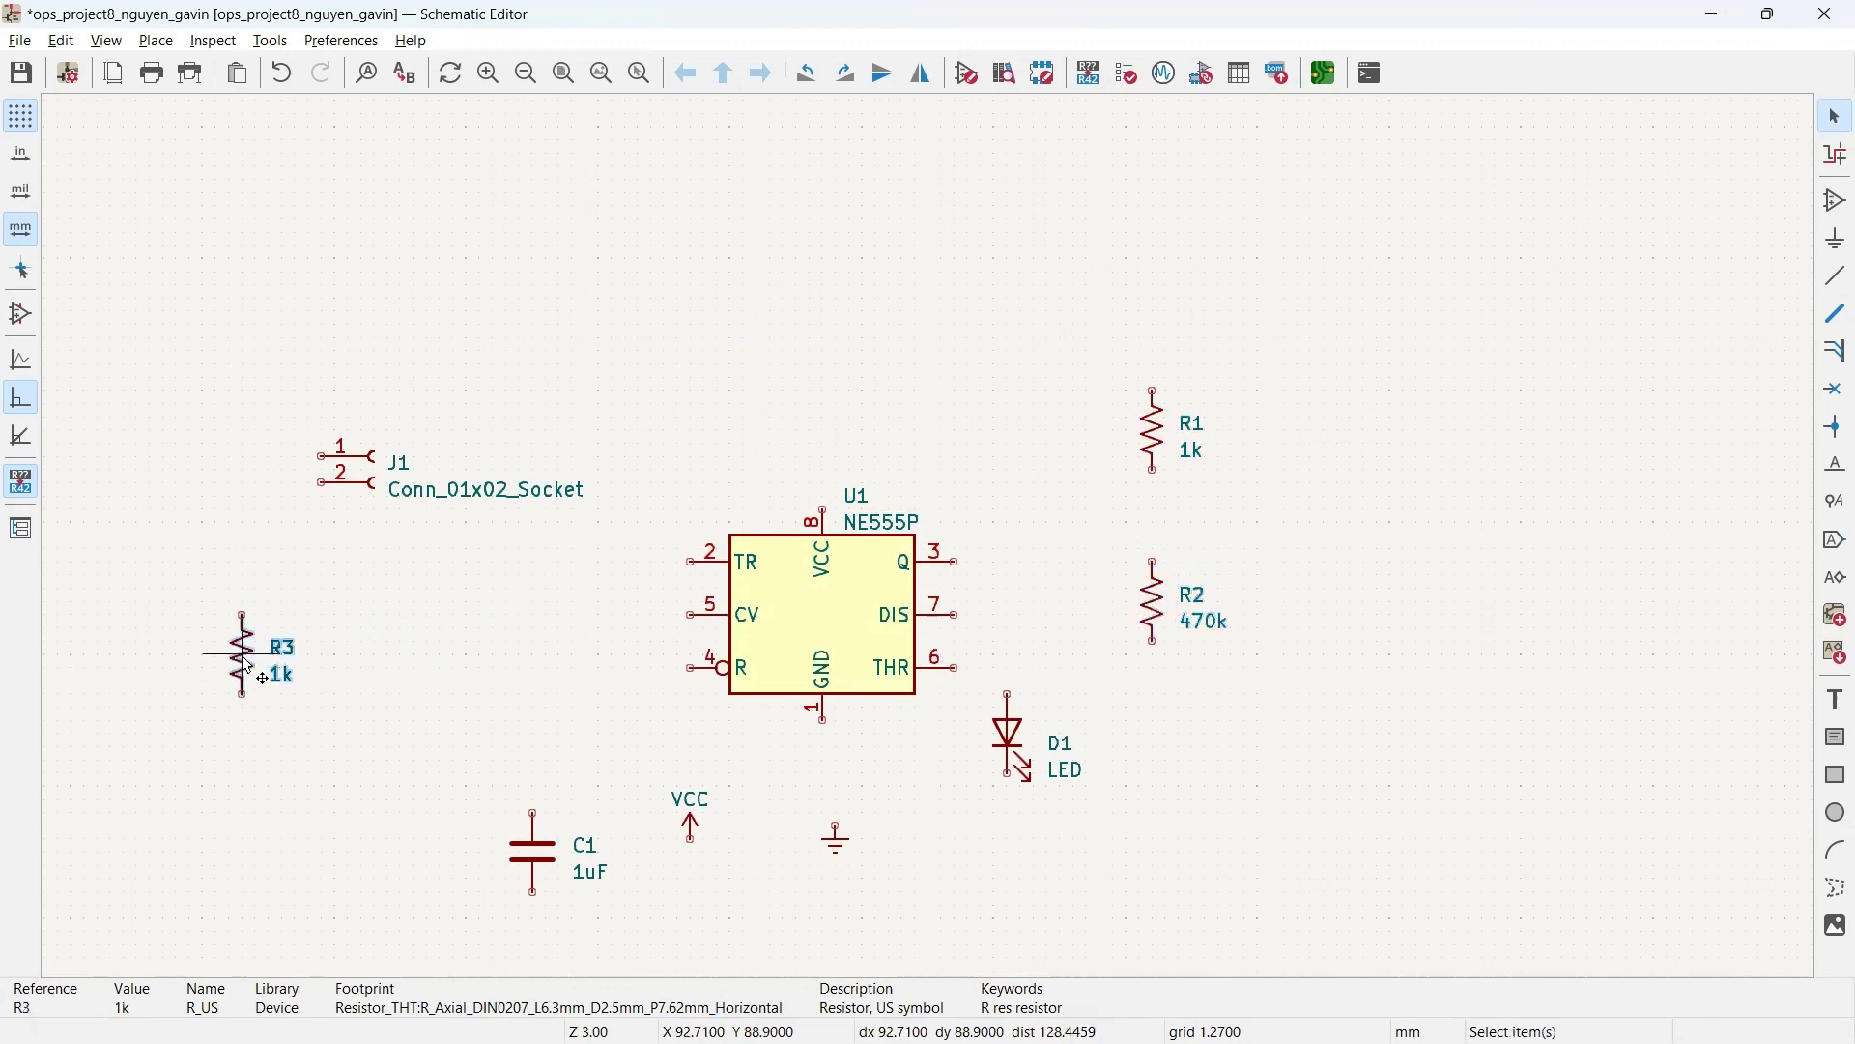
pyautogui.press('m')
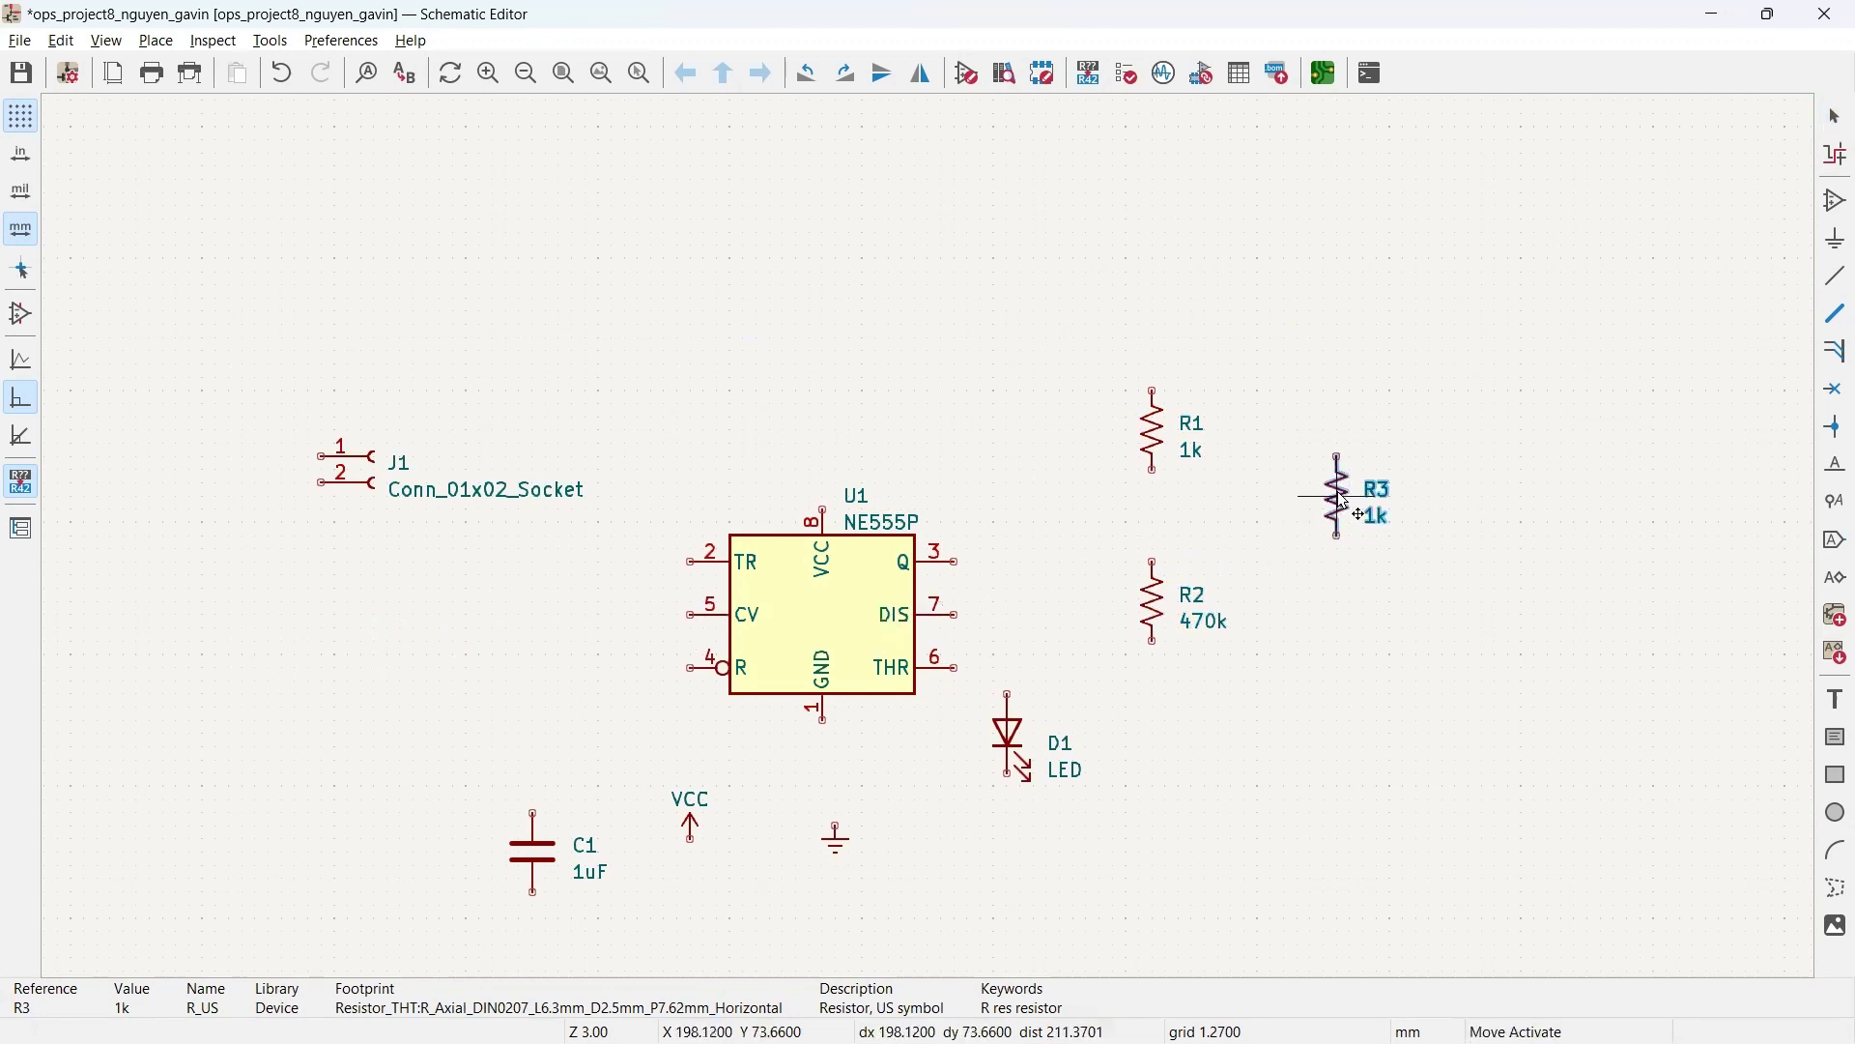
pyautogui.click(1346, 512)
pyautogui.click(1016, 741)
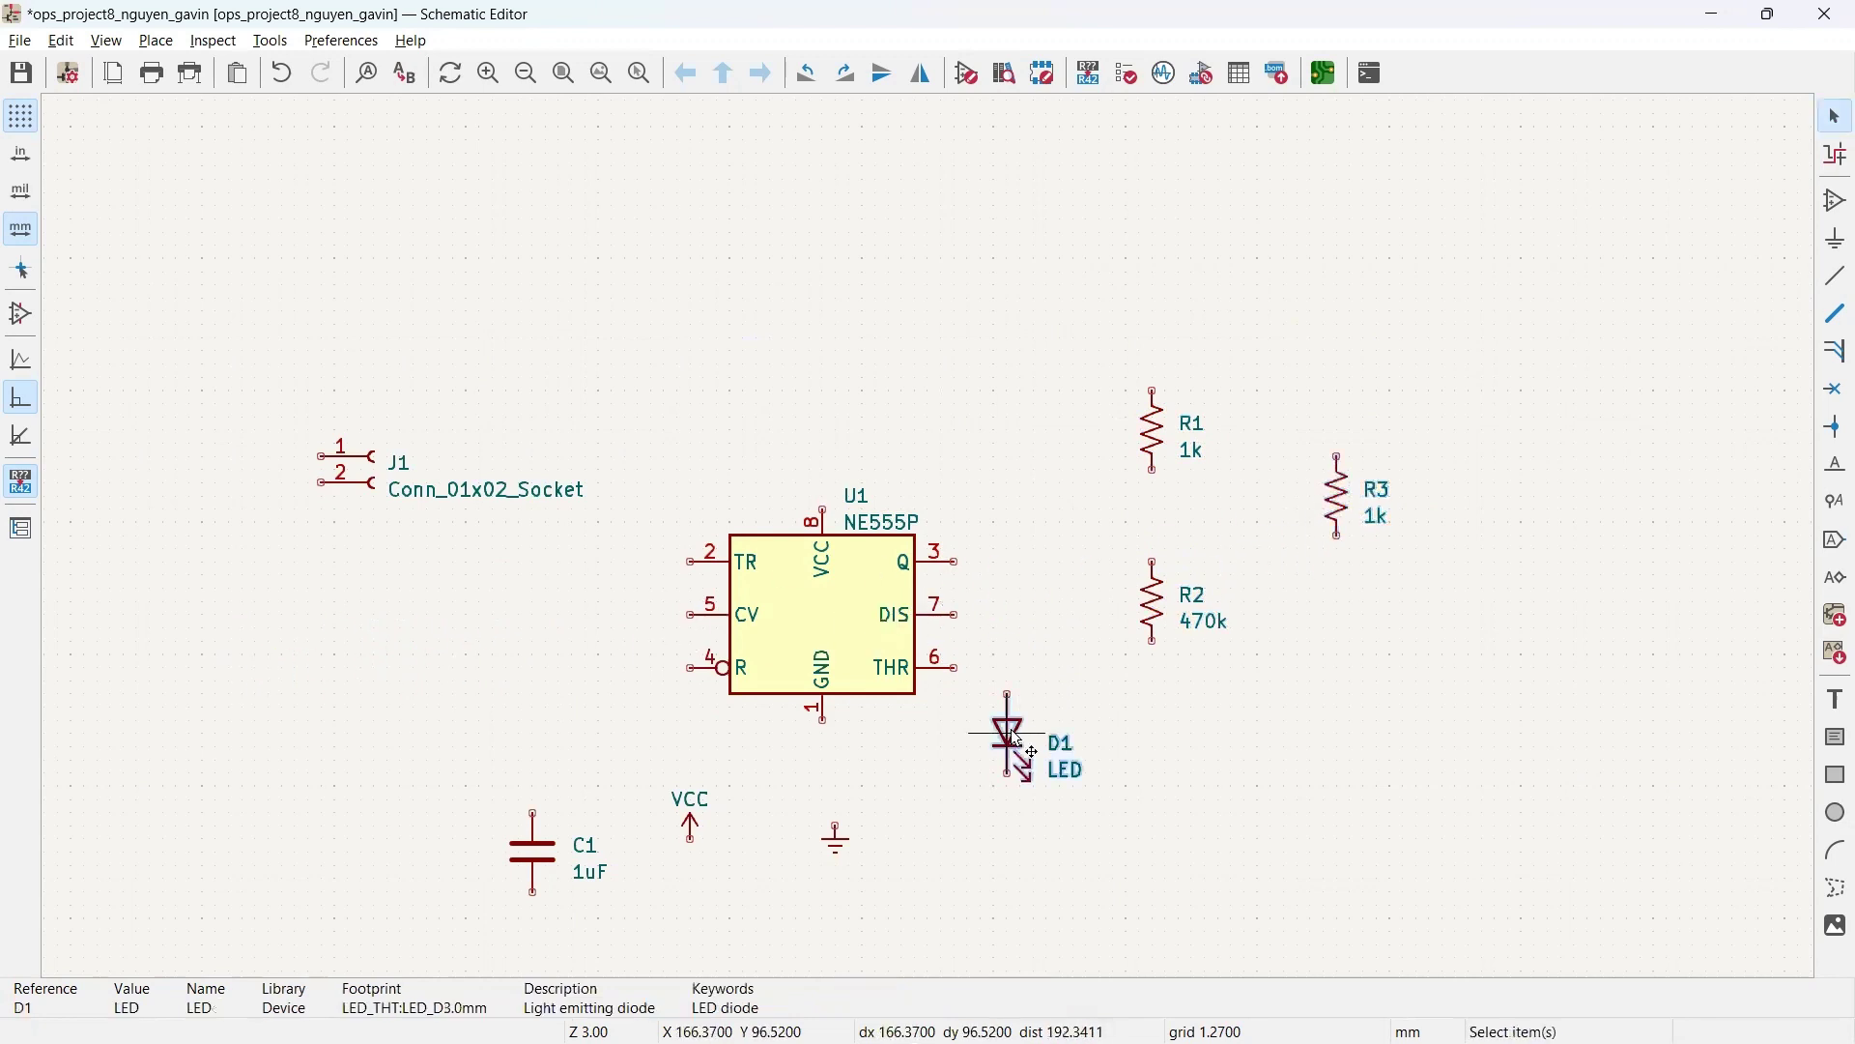
pyautogui.press('m')
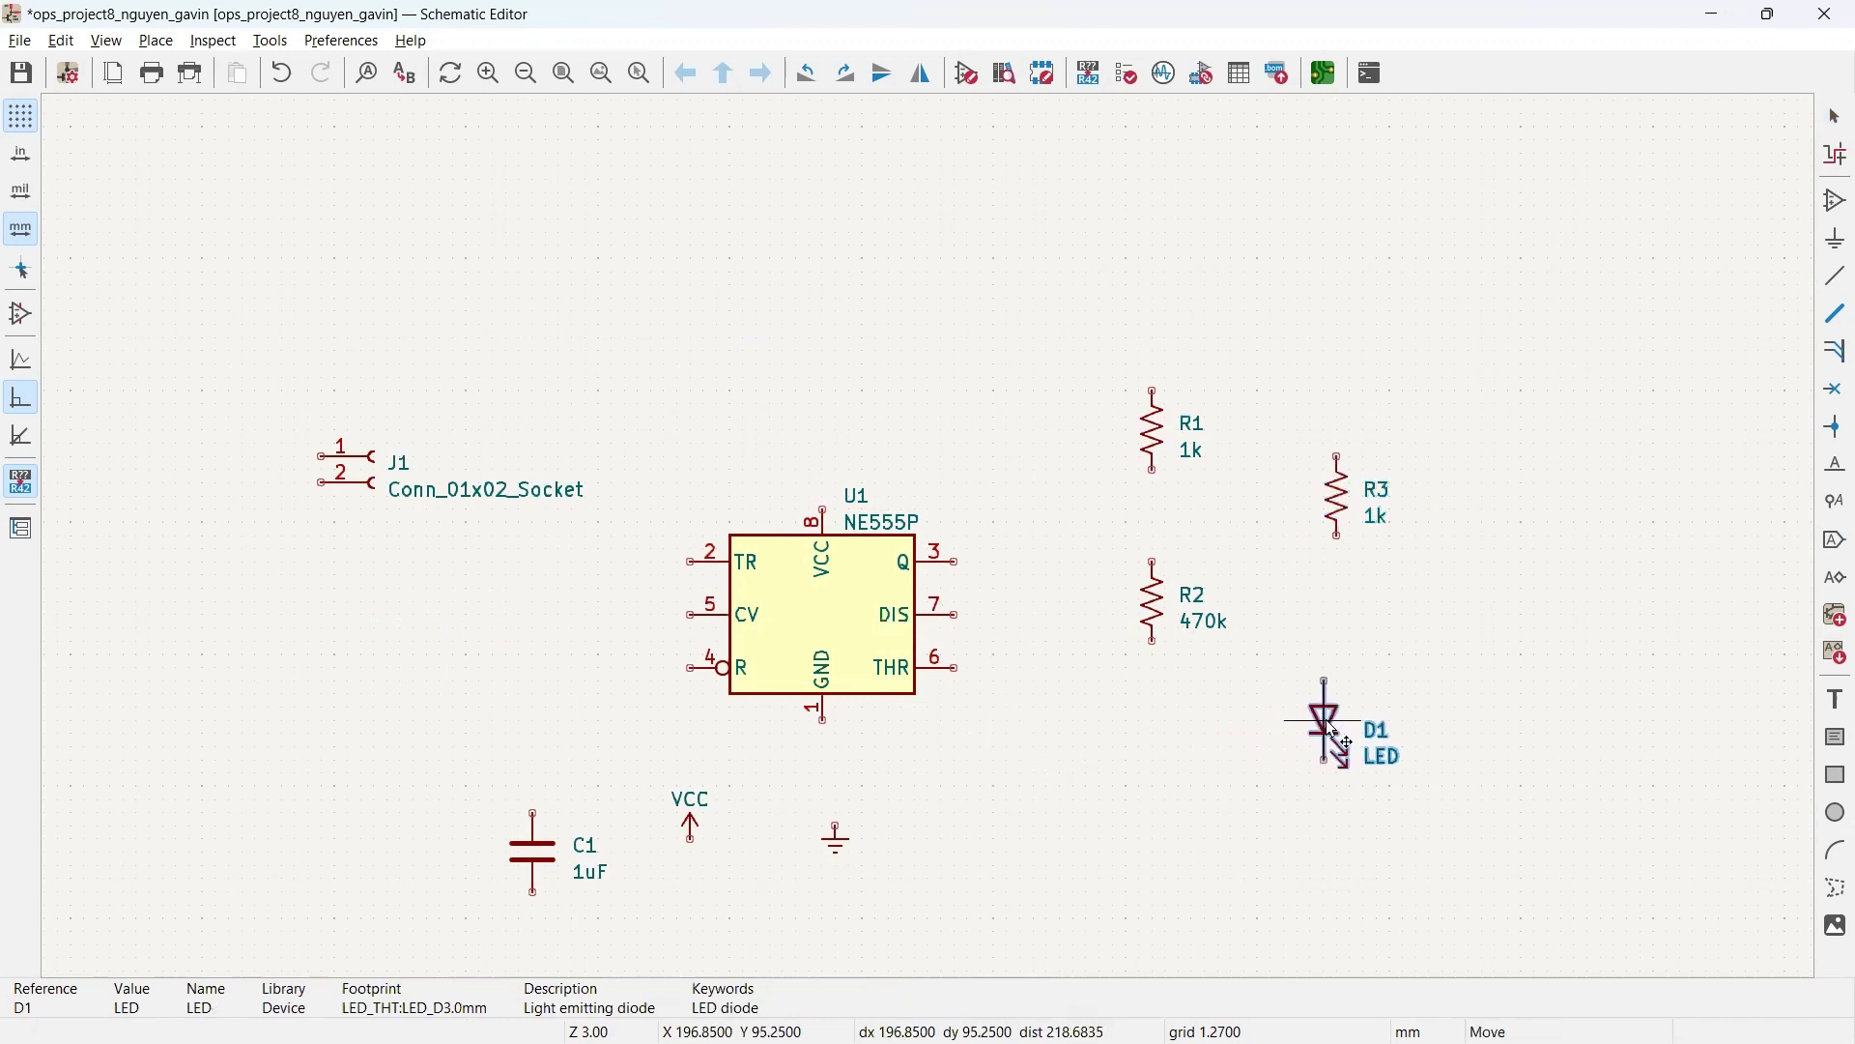
pyautogui.click(1350, 742)
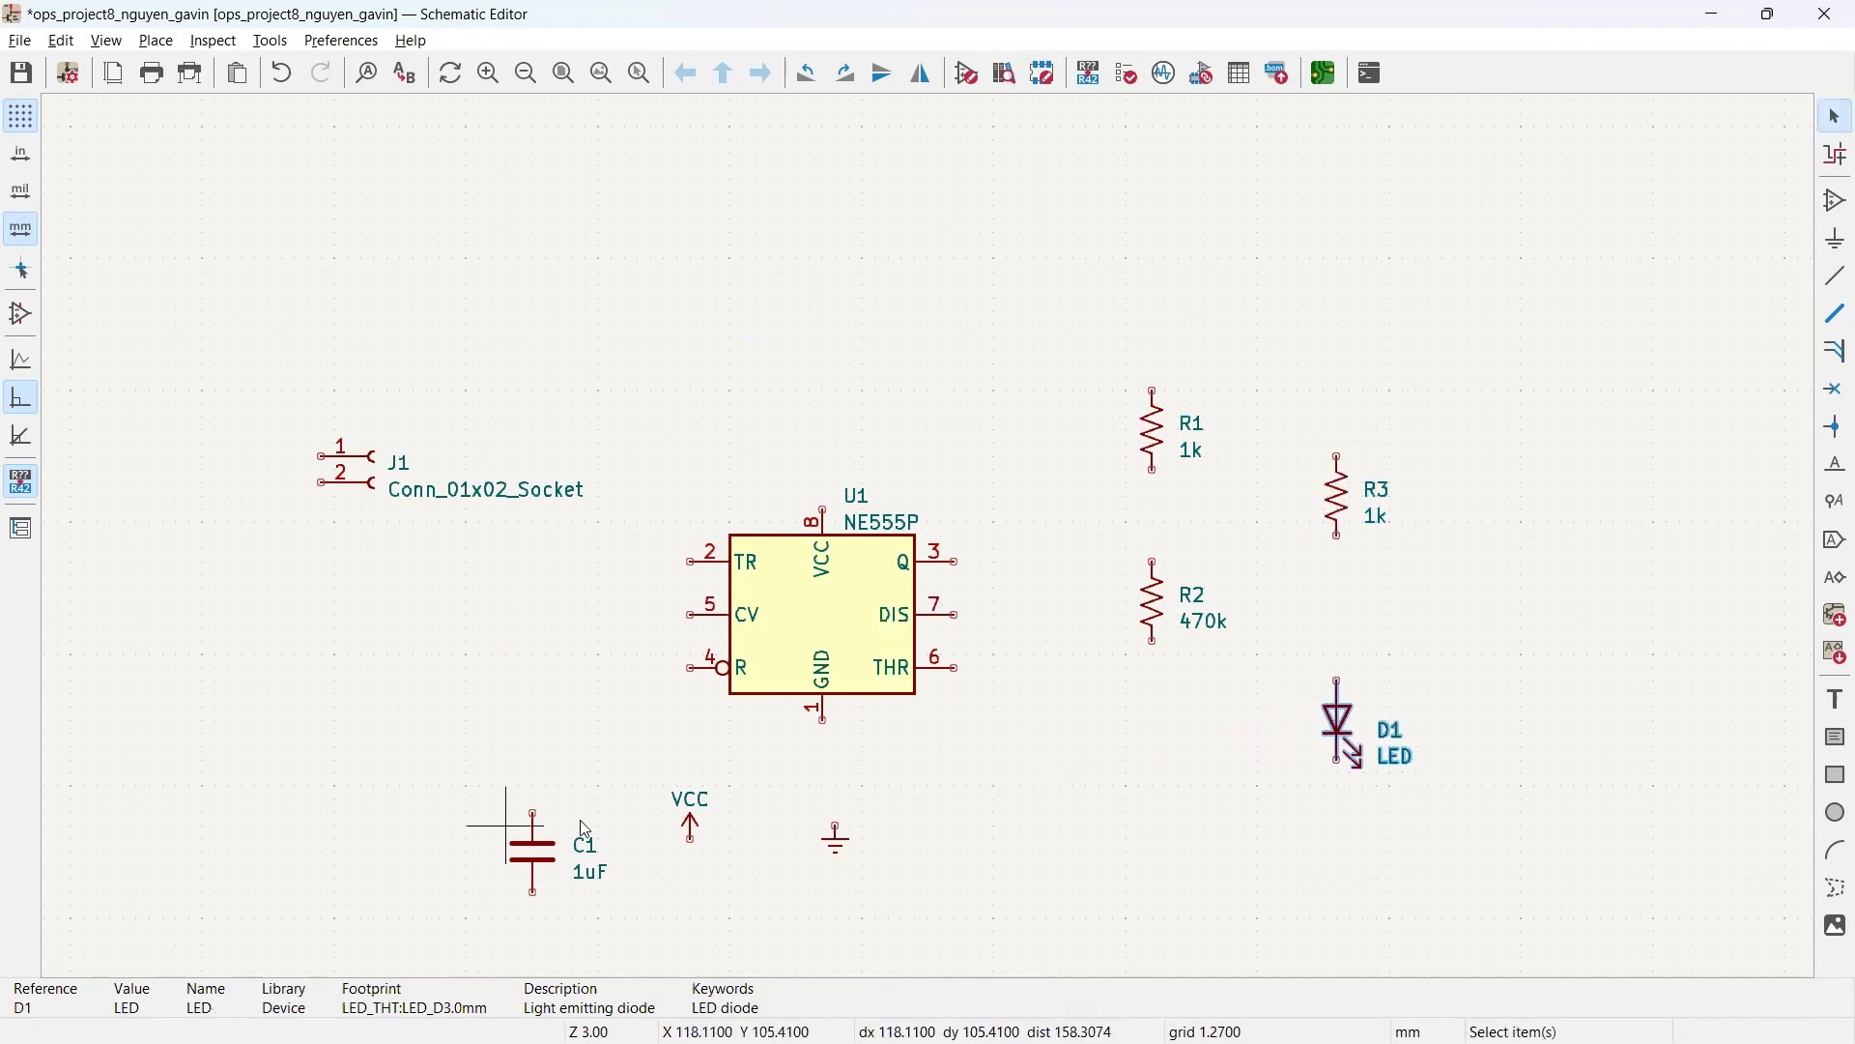
# Step: Move the VCC symbol above U1's pin 8 and the earth symbol below U1's pin 1, both aligned with those pins
pyautogui.click(690, 821)
pyautogui.press('m')
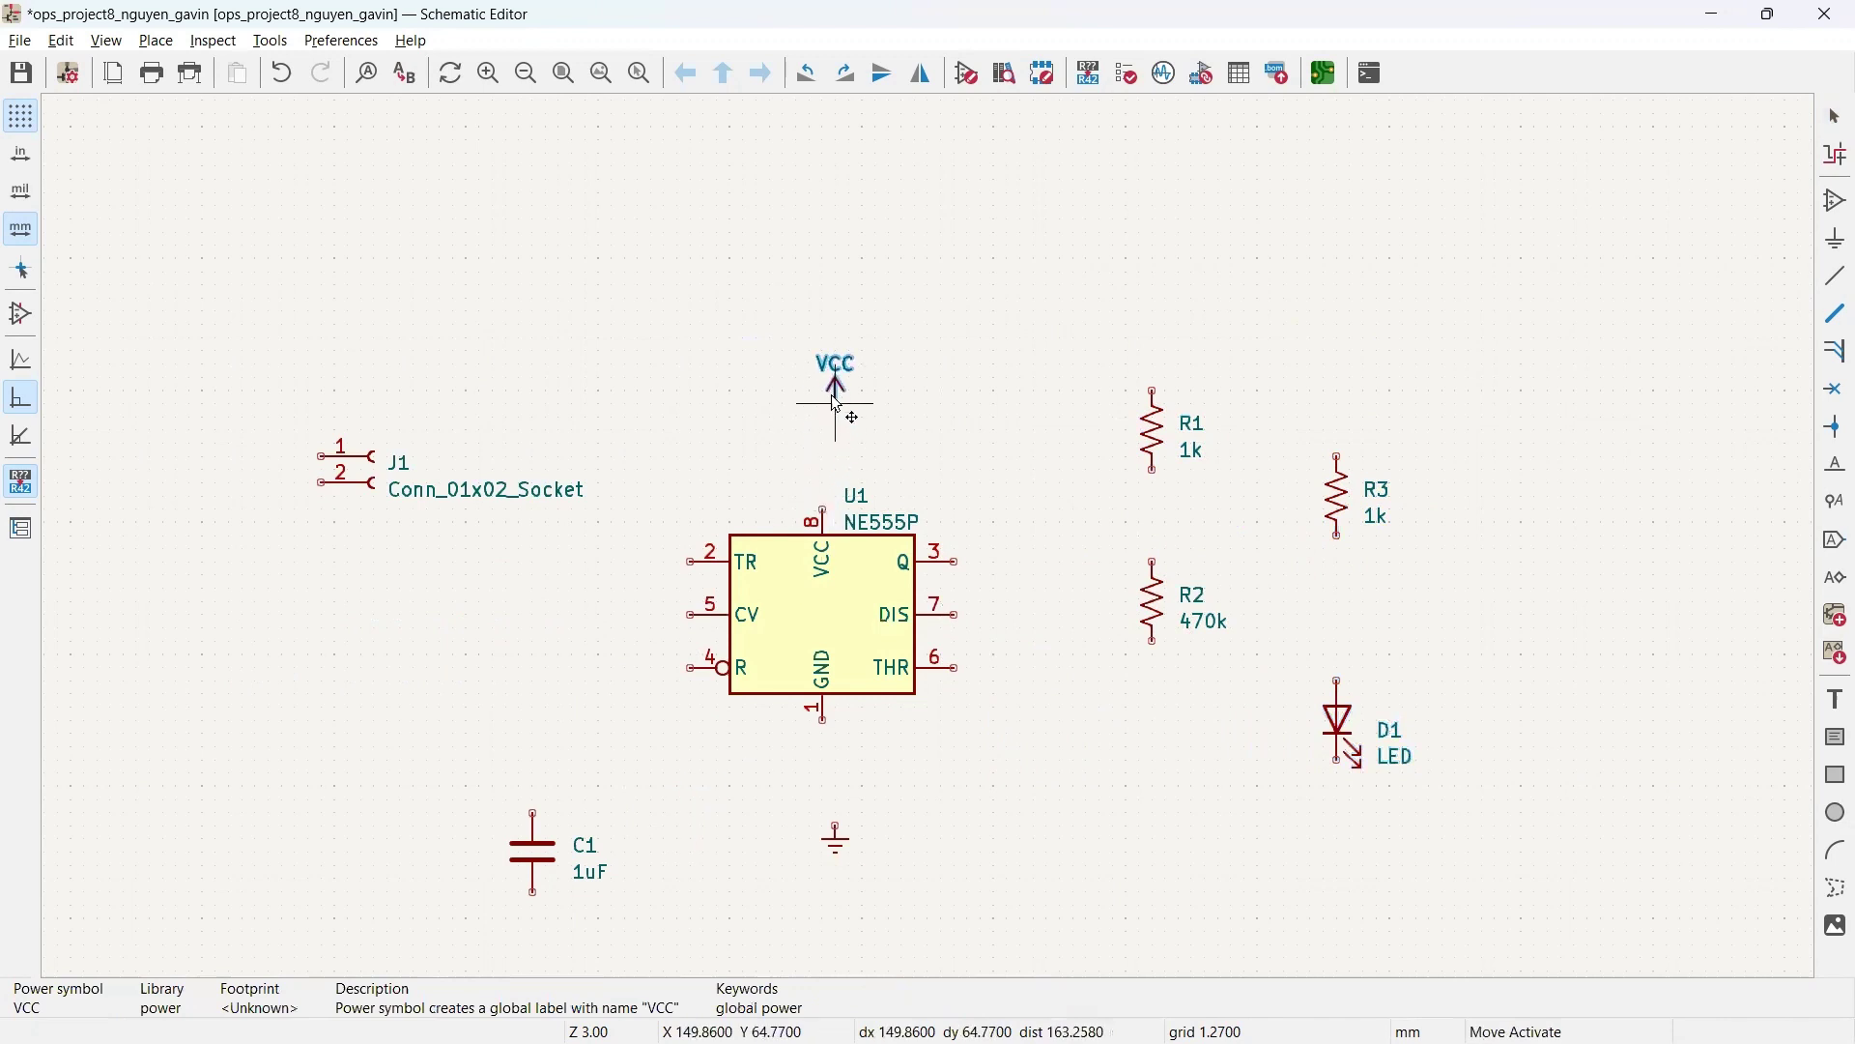
pyautogui.click(824, 334)
pyautogui.click(834, 826)
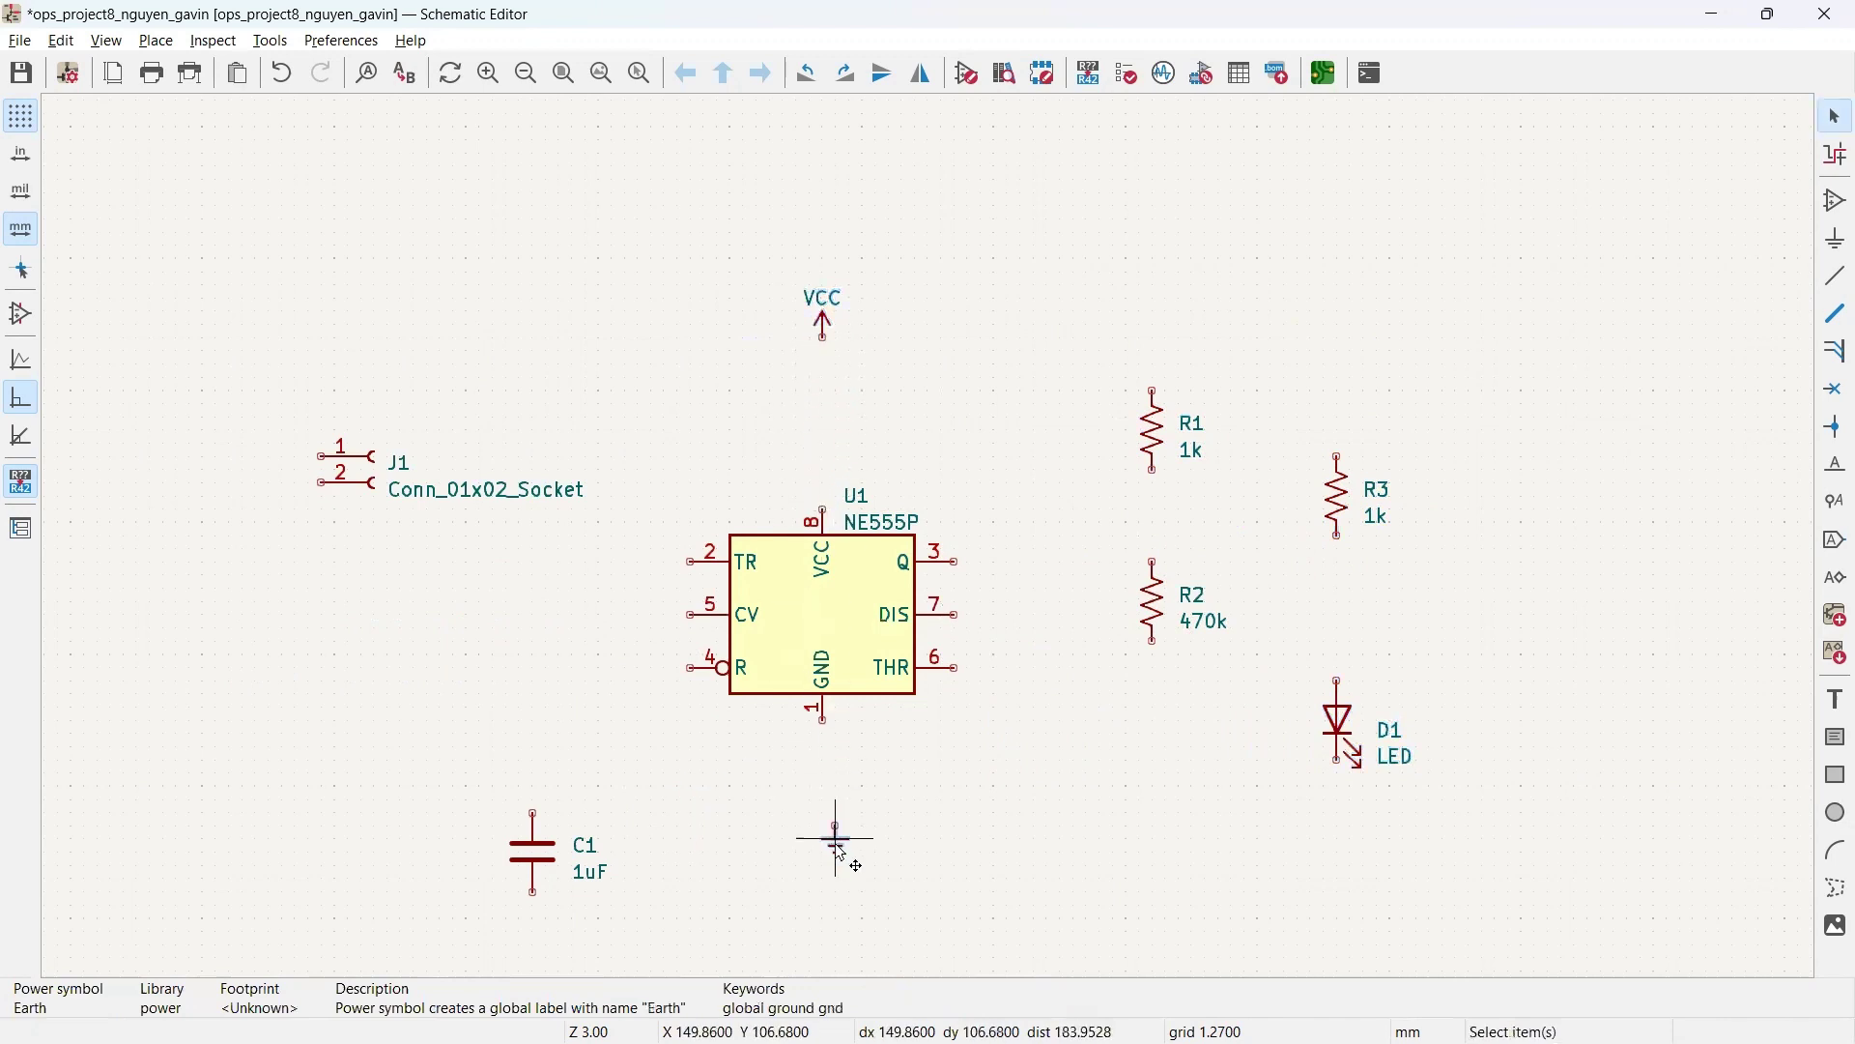
pyautogui.press('m')
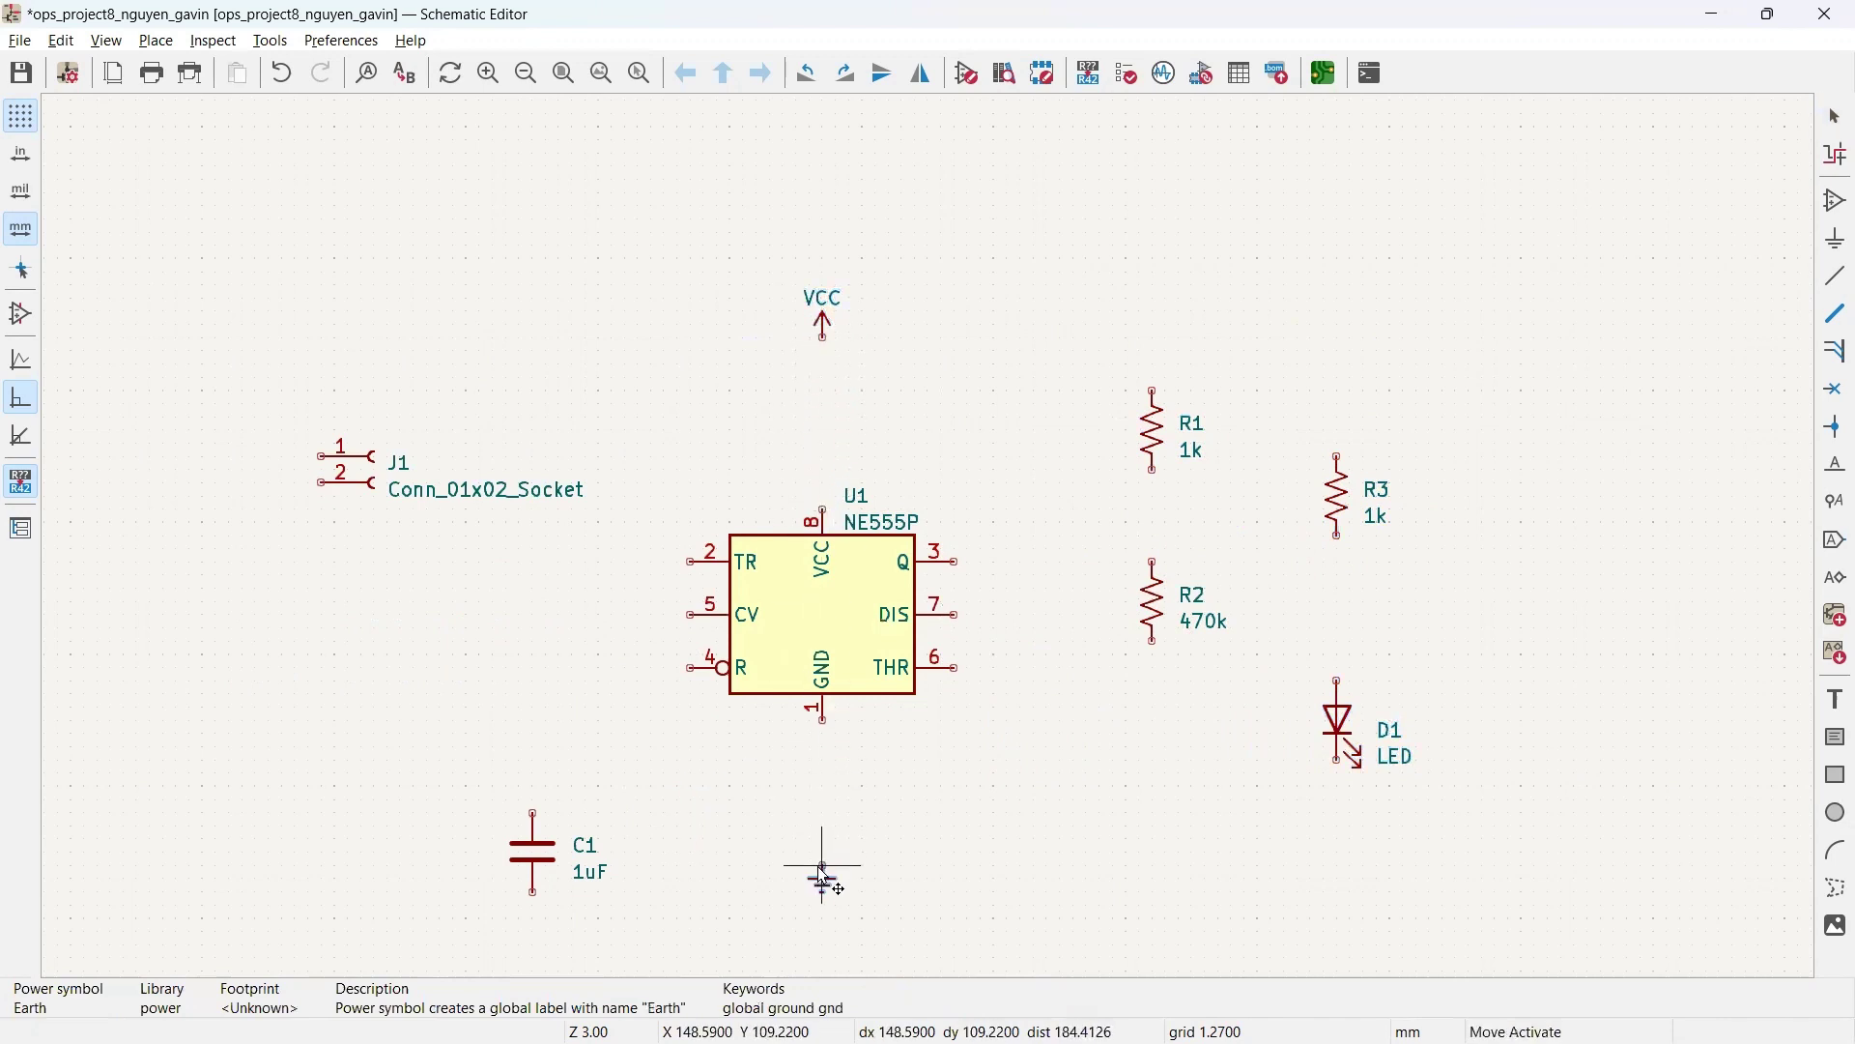
pyautogui.click(824, 906)
# Step: Move capacitor C1 directly below R2 so it lines up with R1 and R2
pyautogui.click(533, 864)
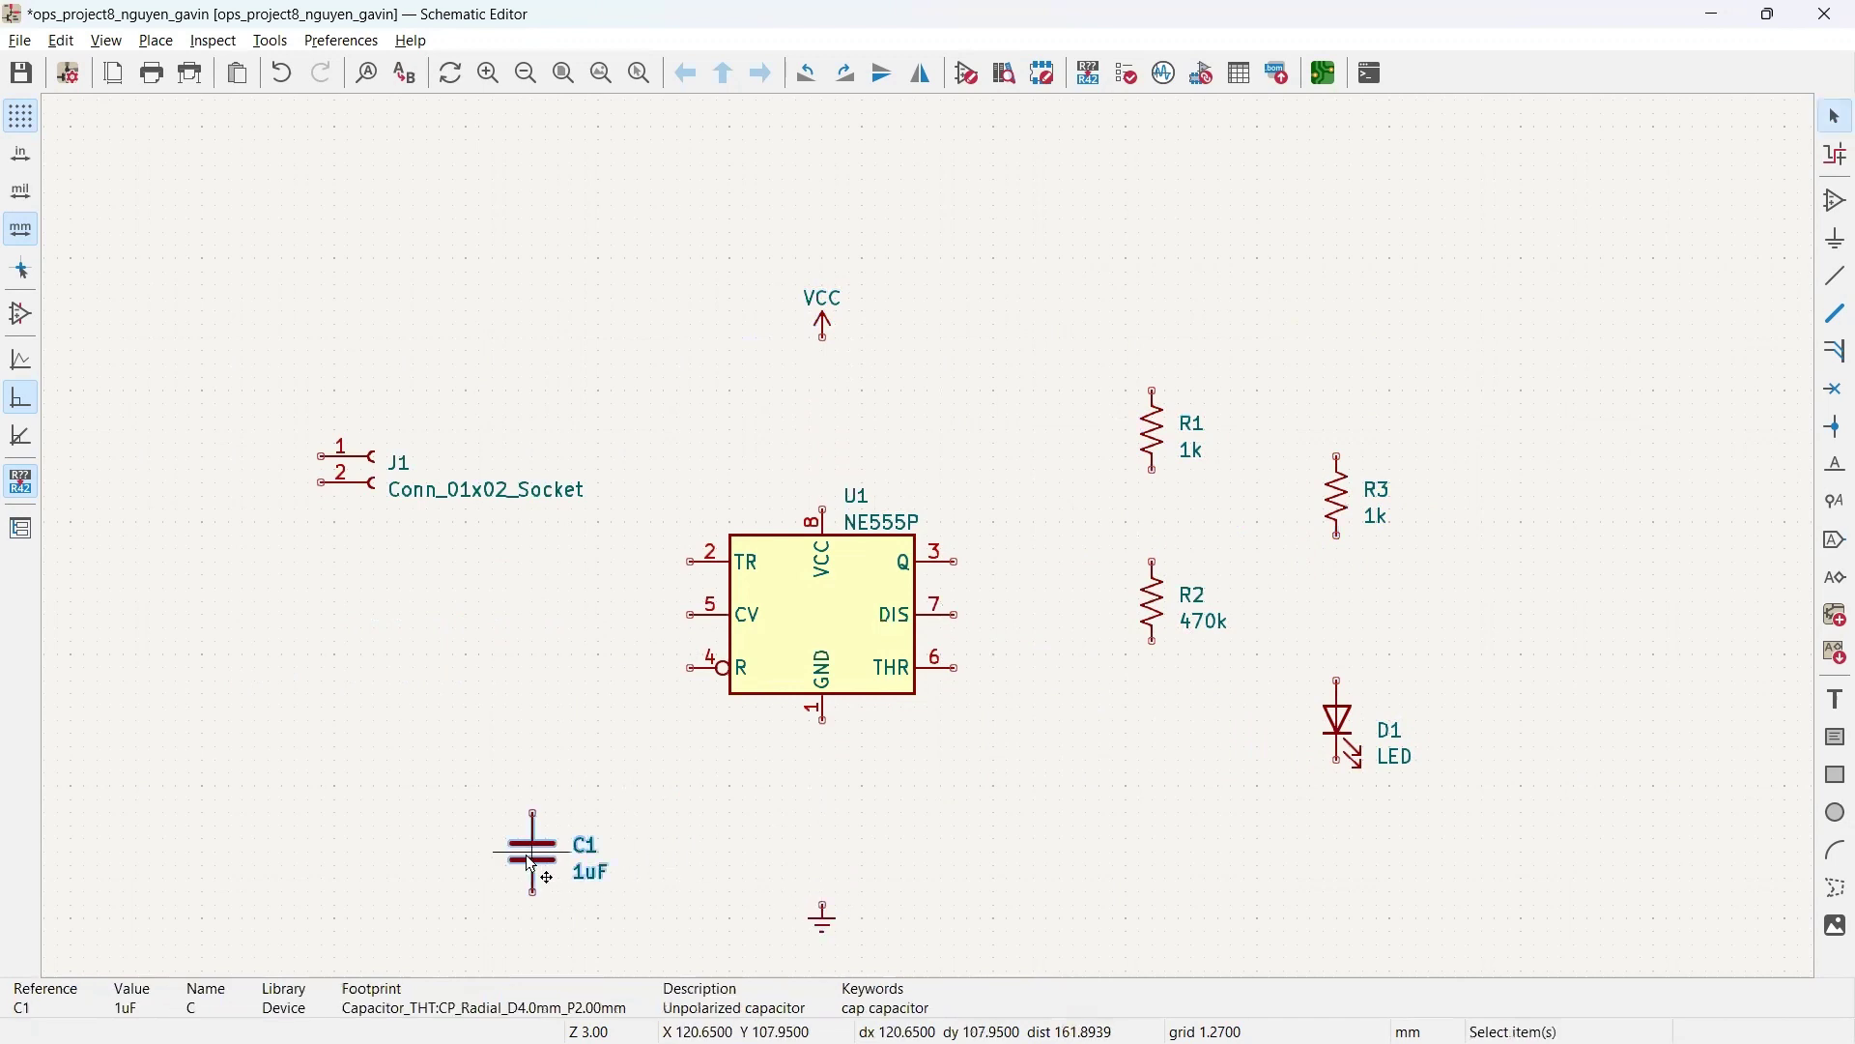
pyautogui.press('m')
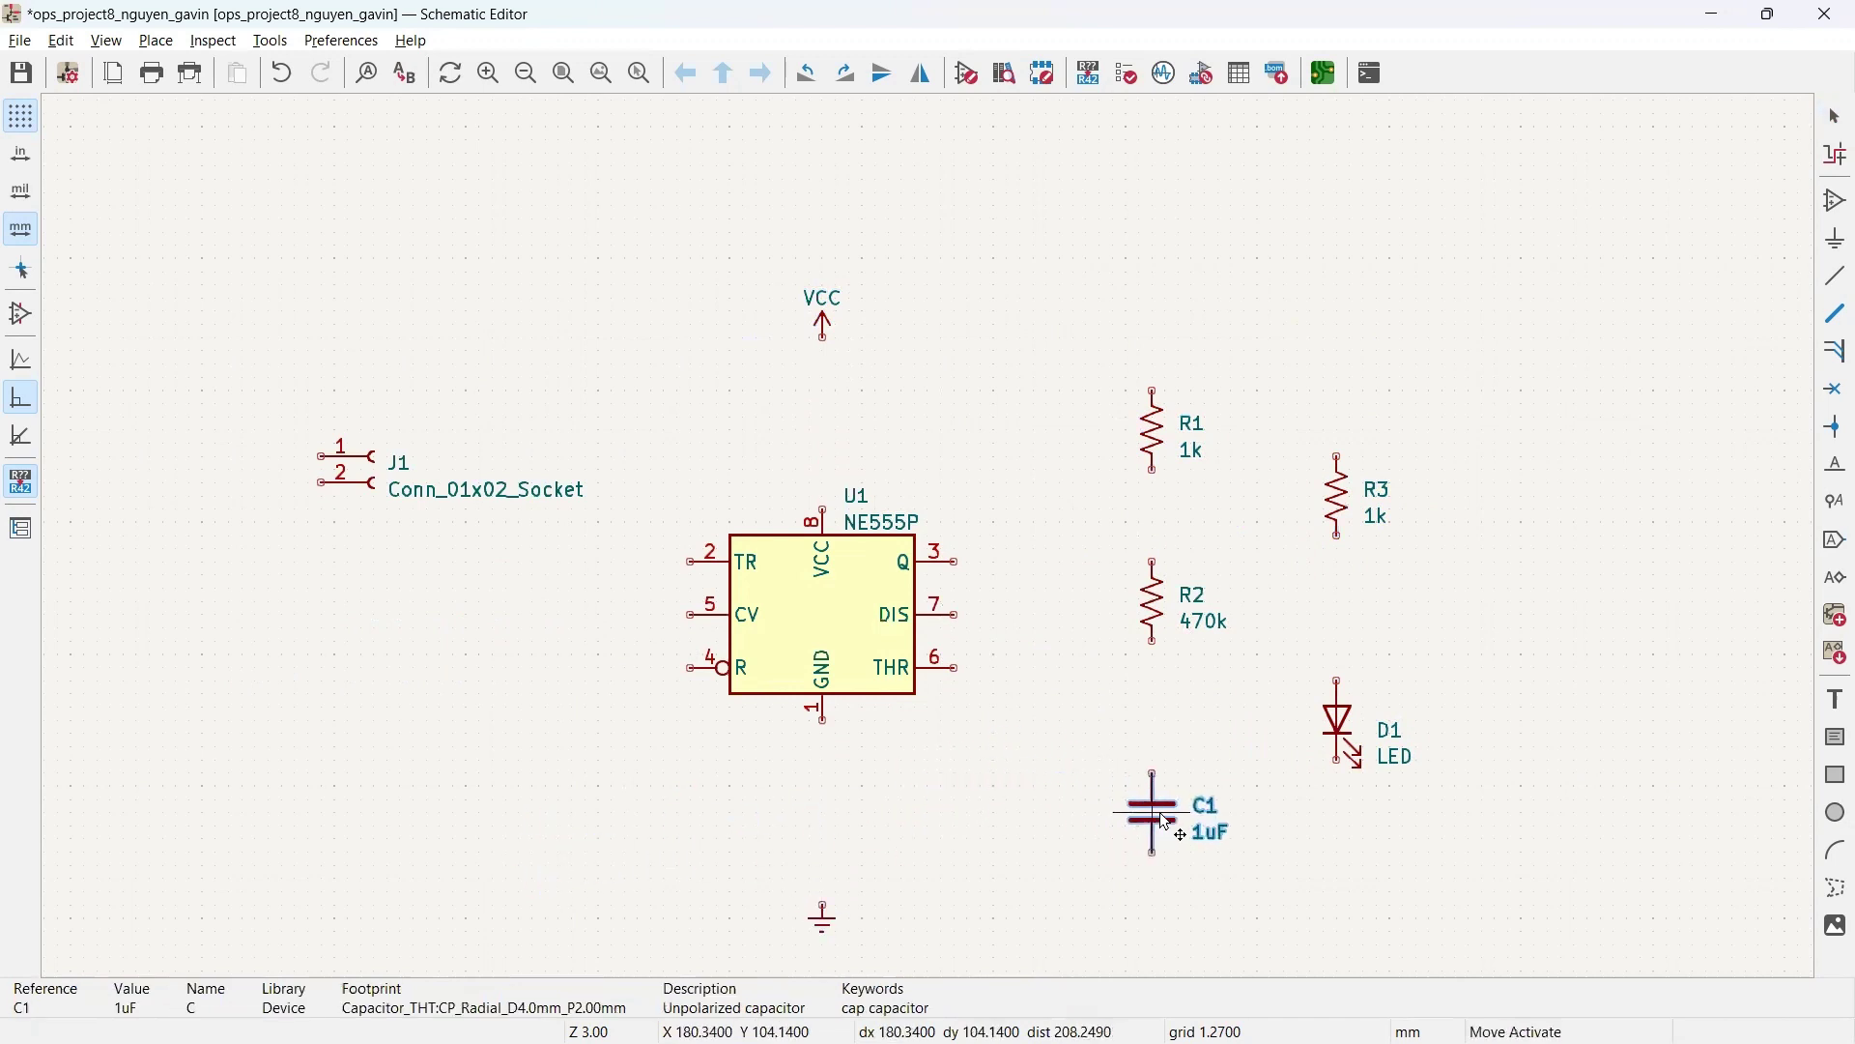
pyautogui.click(1152, 822)
pyautogui.press('w')
pyautogui.press('Escape')
# Step: Rotate connector J1 by 180 degrees so its pins face U1, and move it to the left of the timer
pyautogui.click(363, 476)
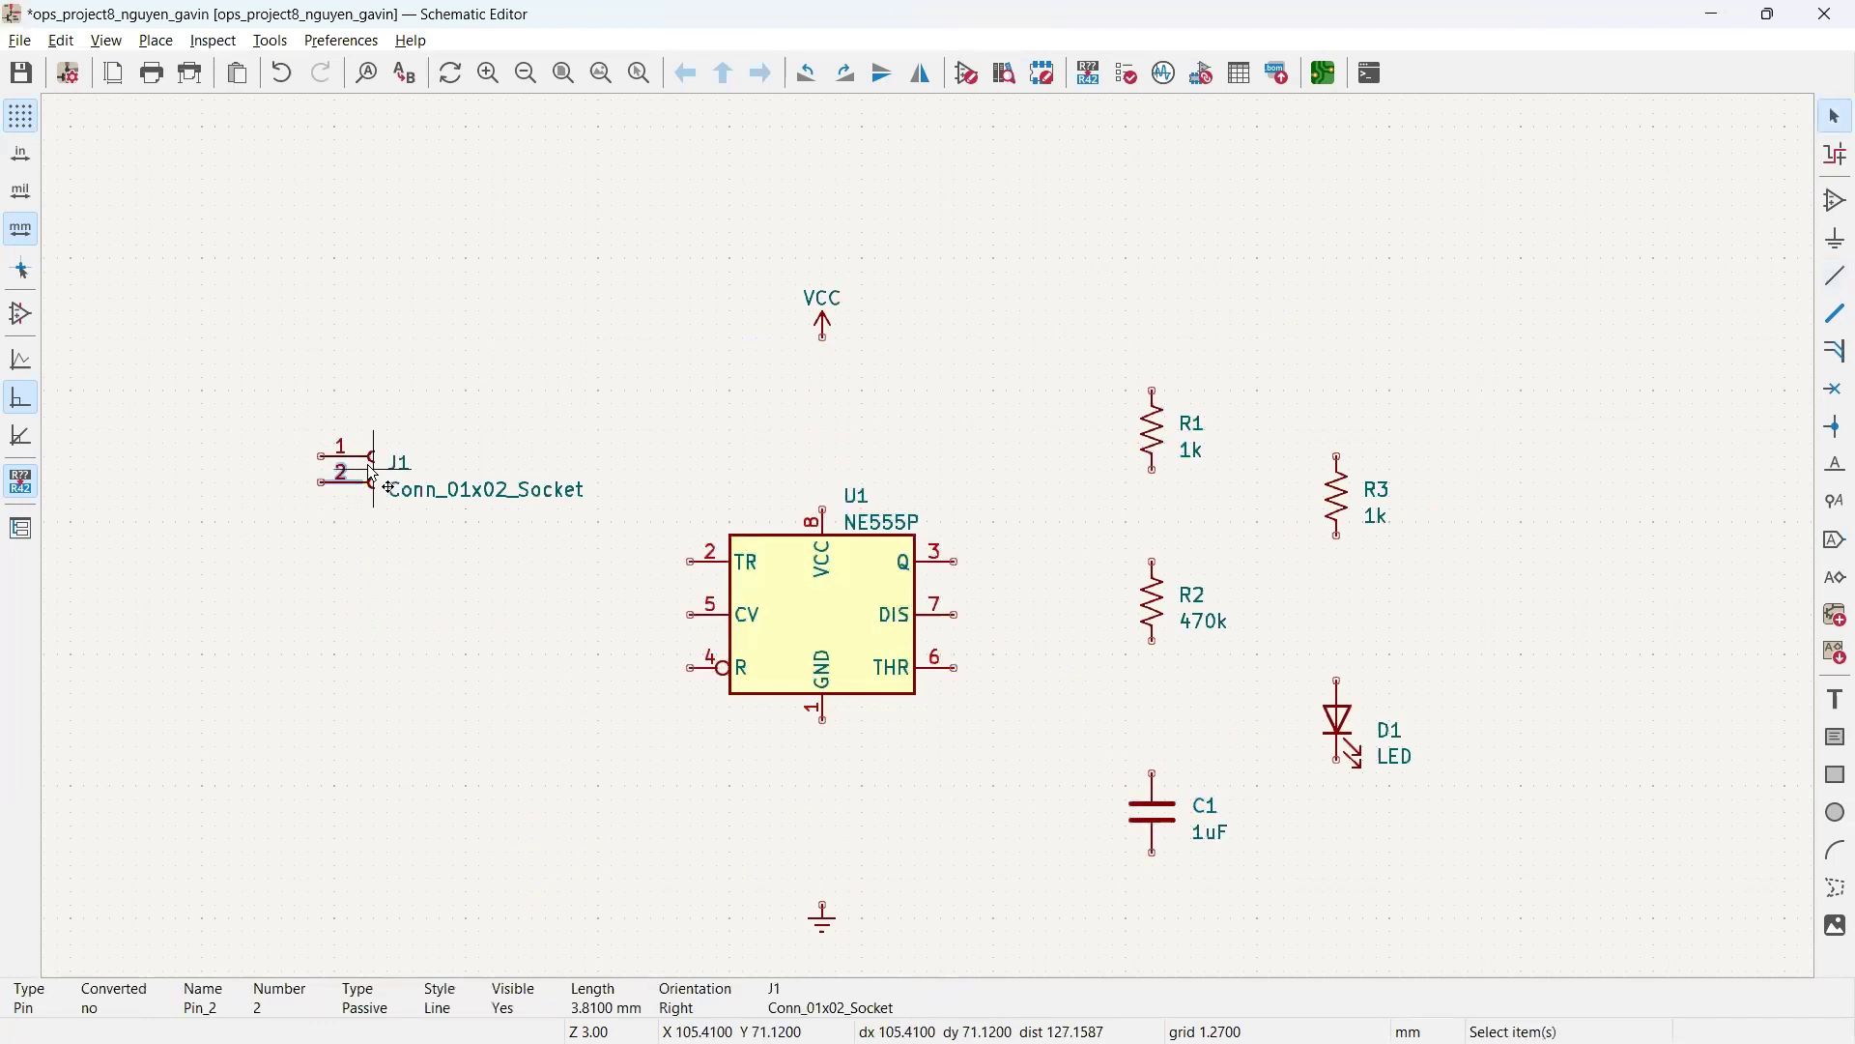
pyautogui.click(378, 464)
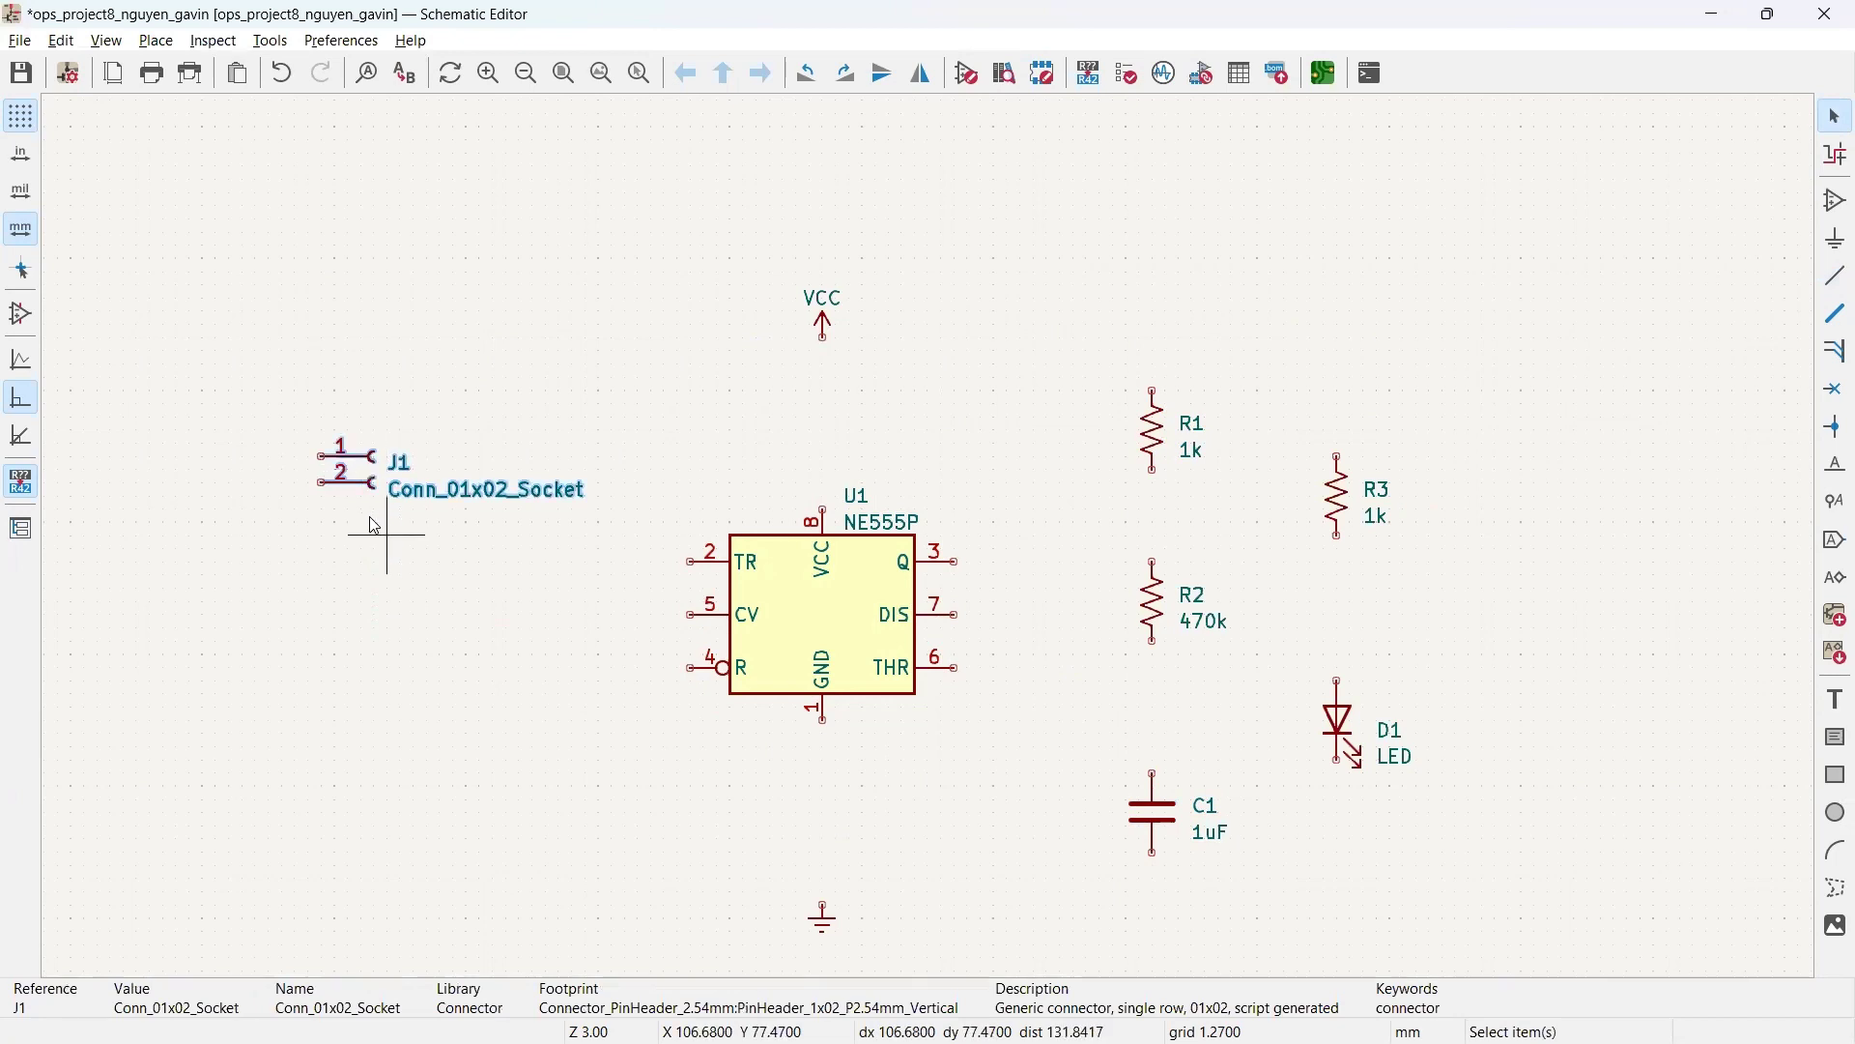
pyautogui.scroll(3, 311, 488)
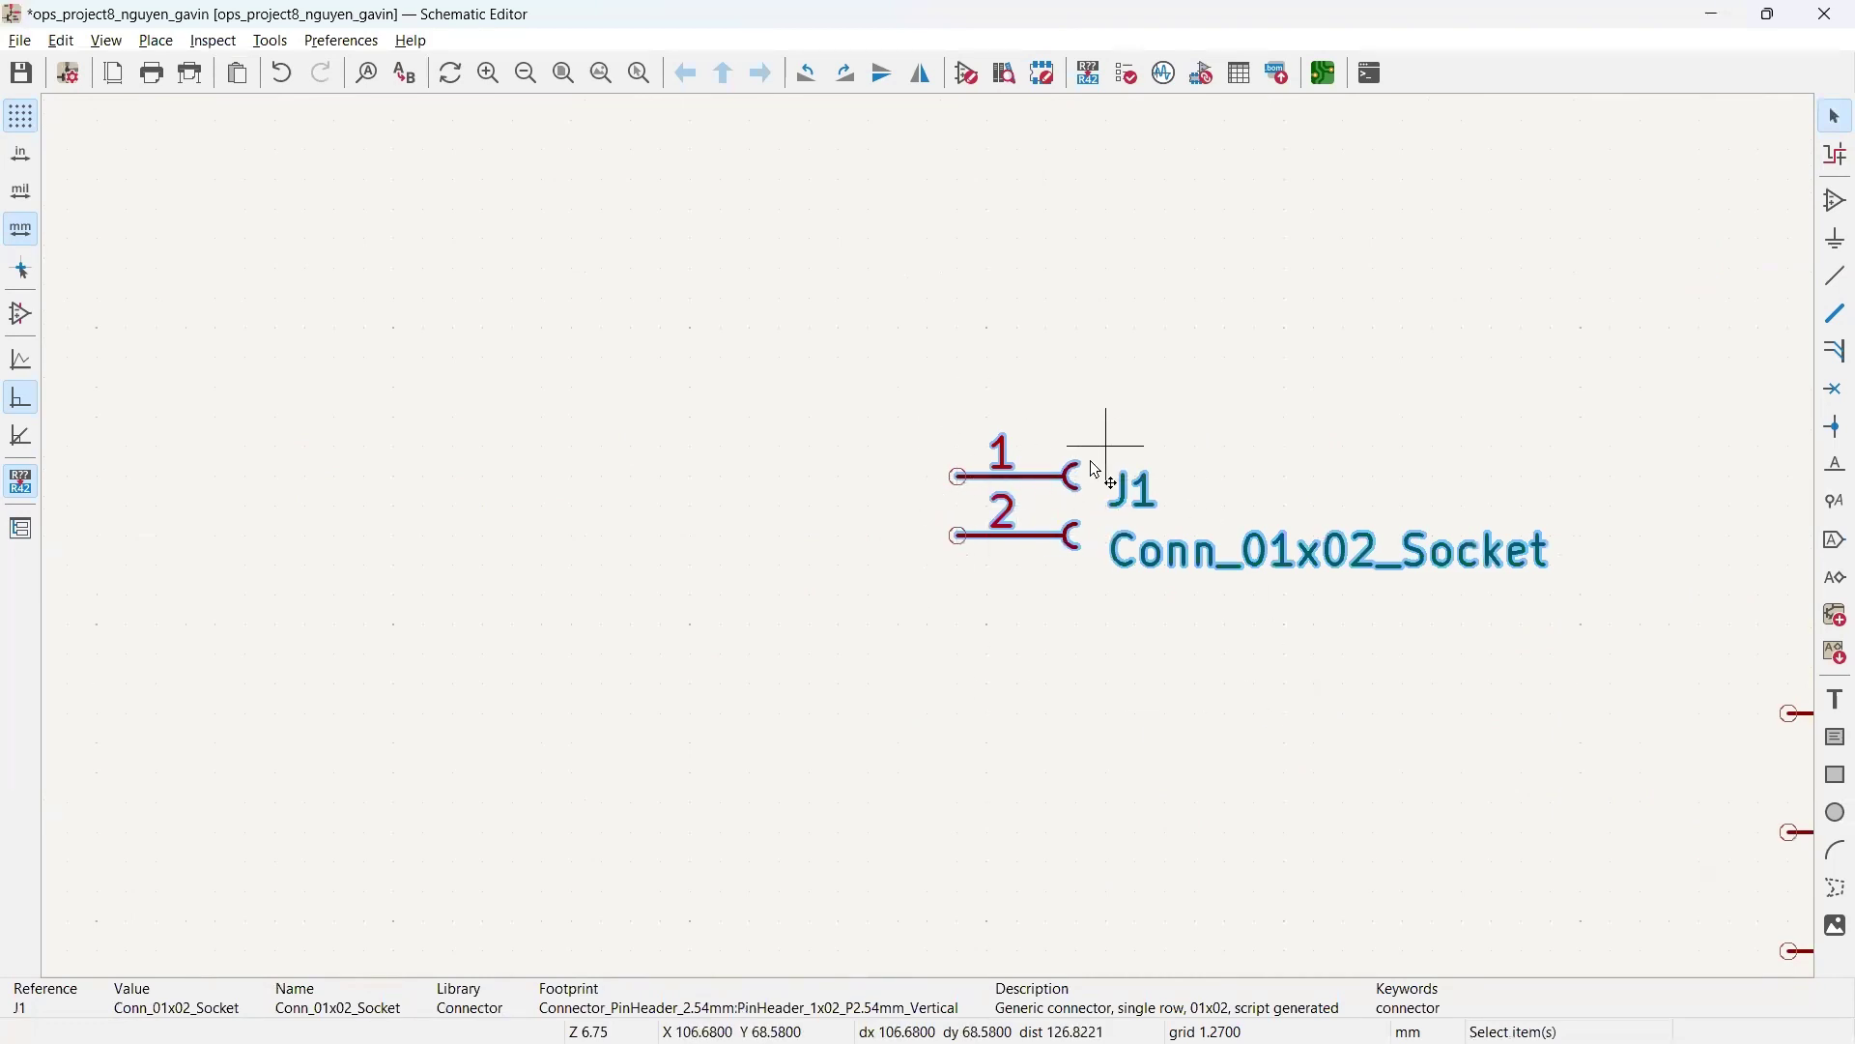
pyautogui.press('r')
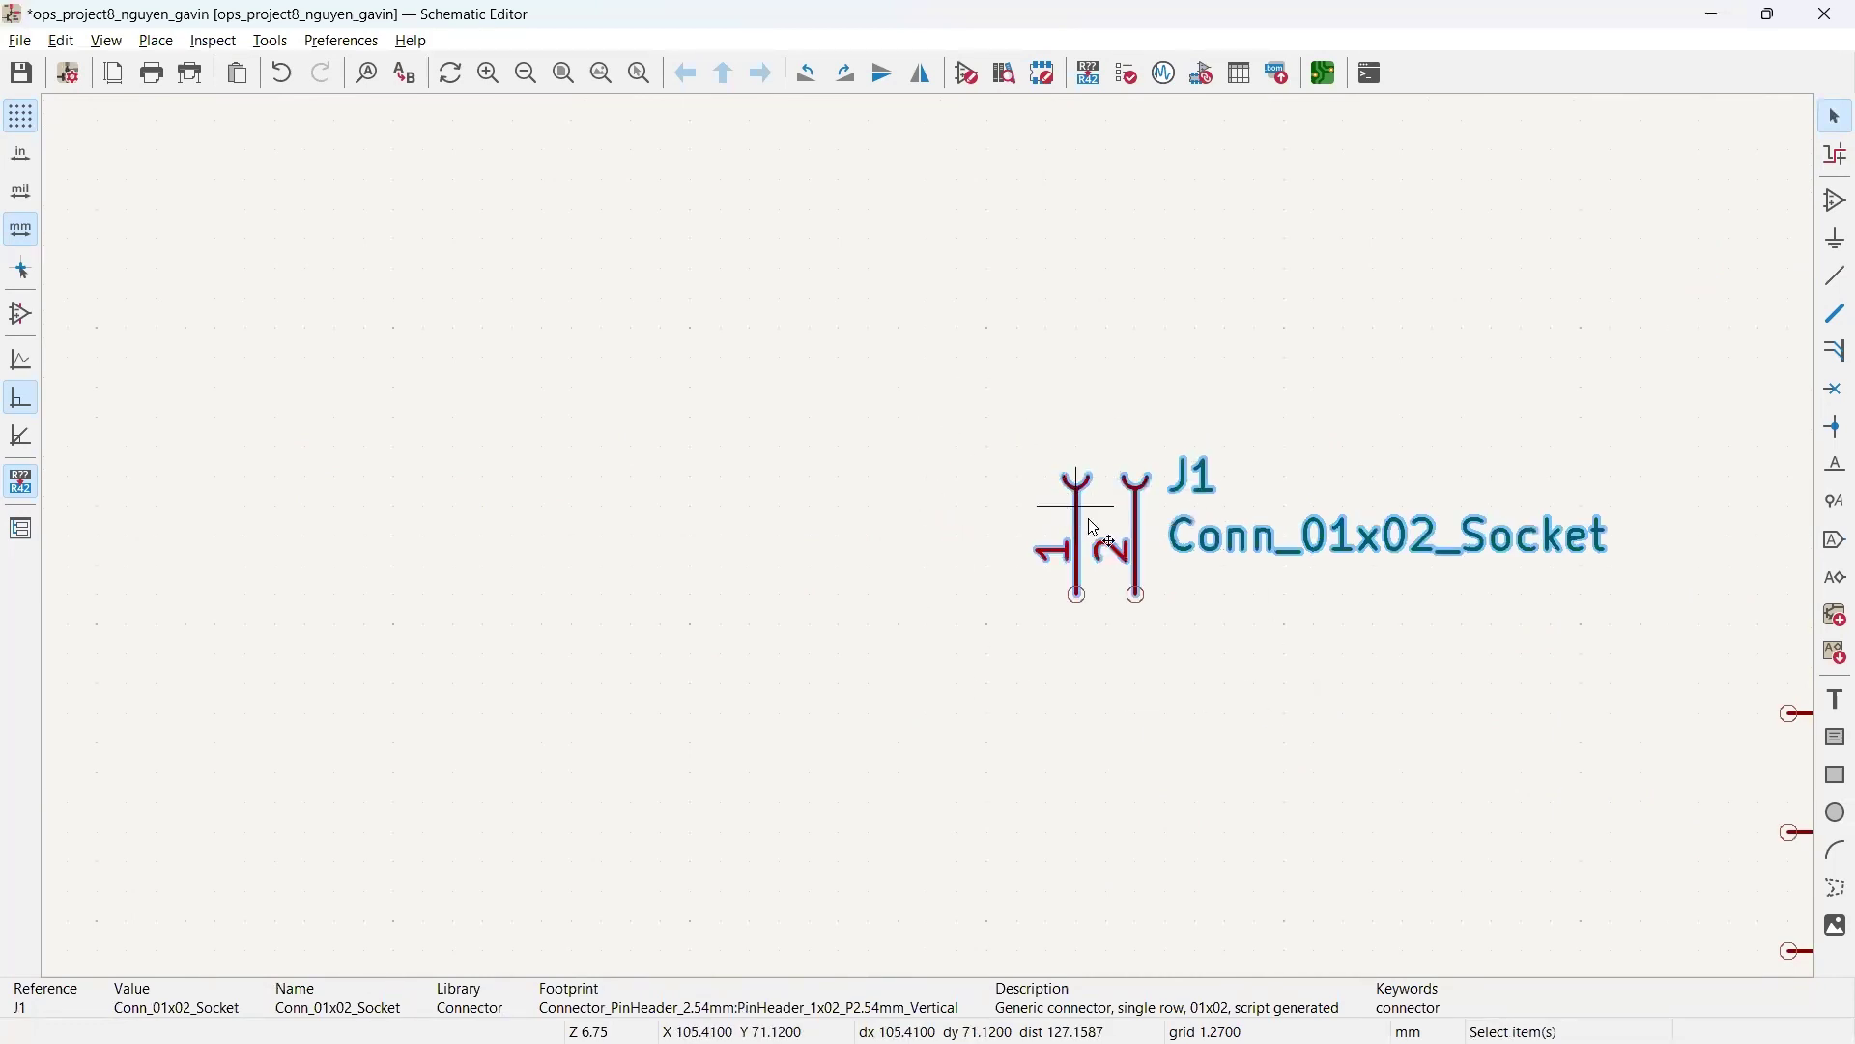
pyautogui.press('r')
pyautogui.press('m')
pyautogui.scroll(-2, 1081, 525)
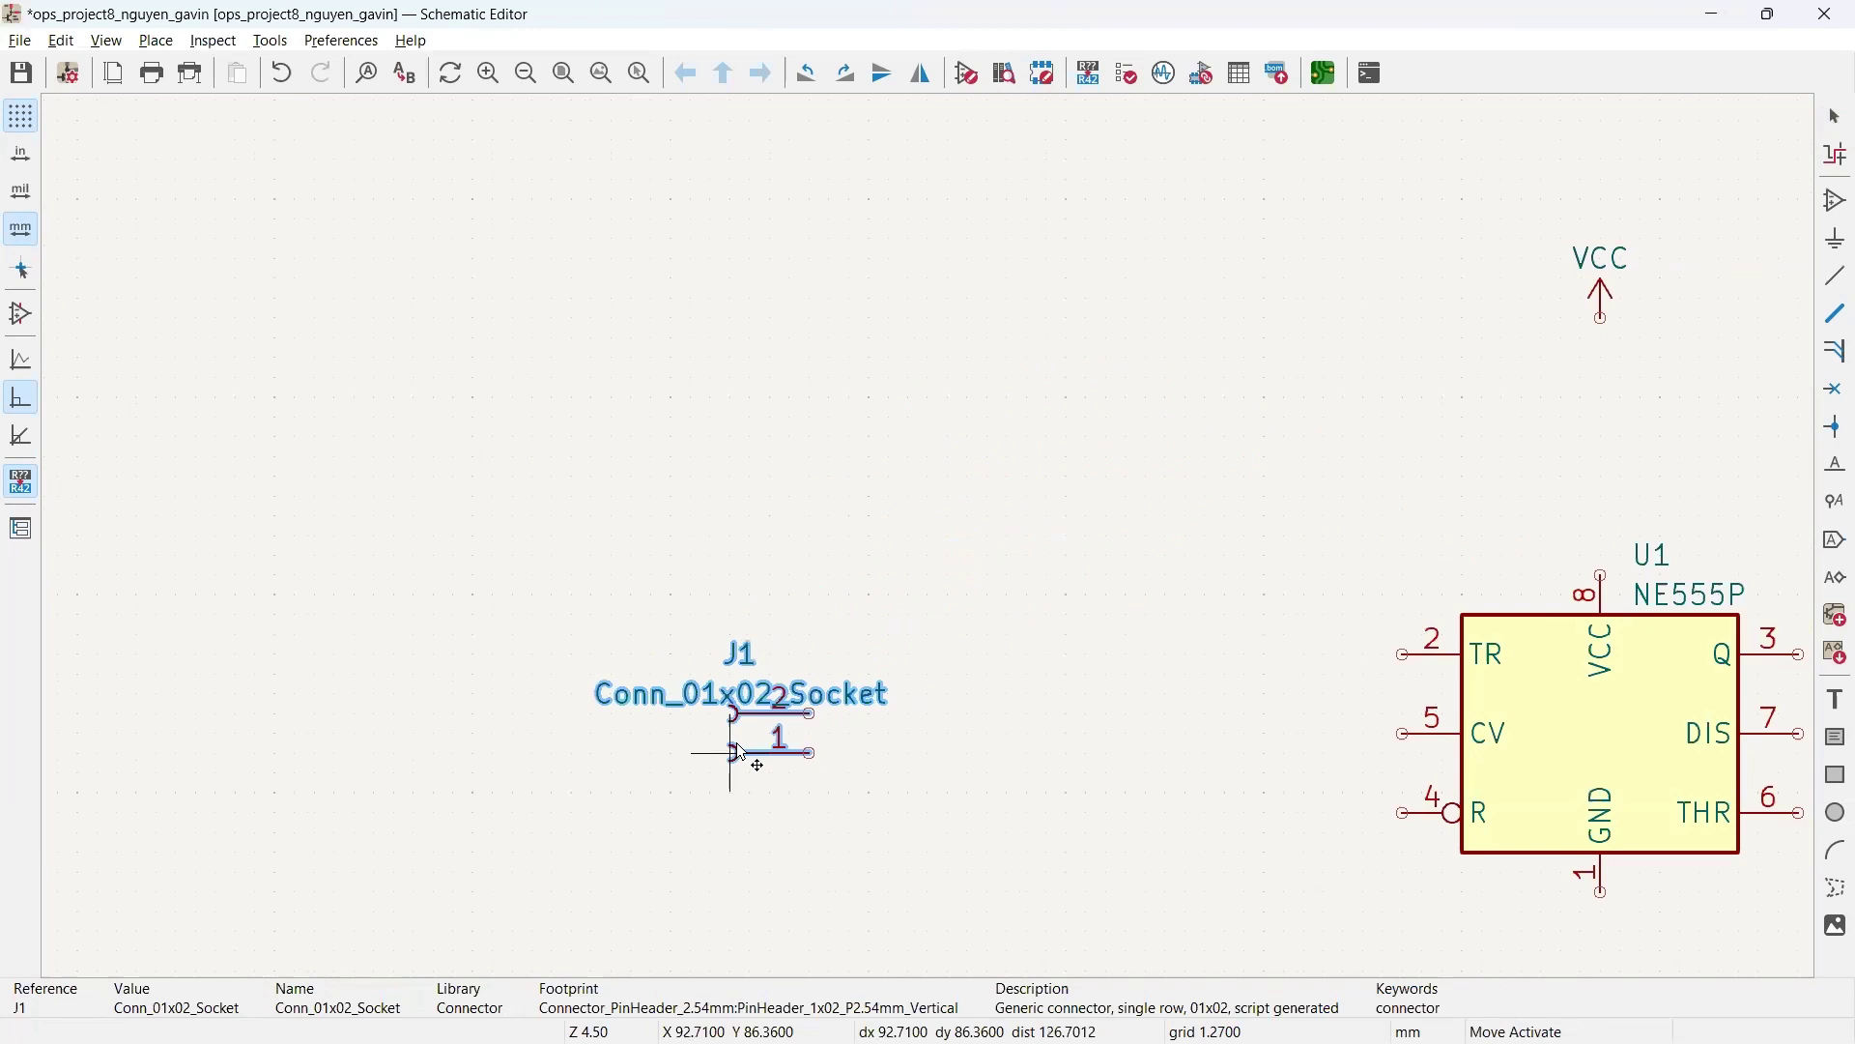
pyautogui.click(750, 746)
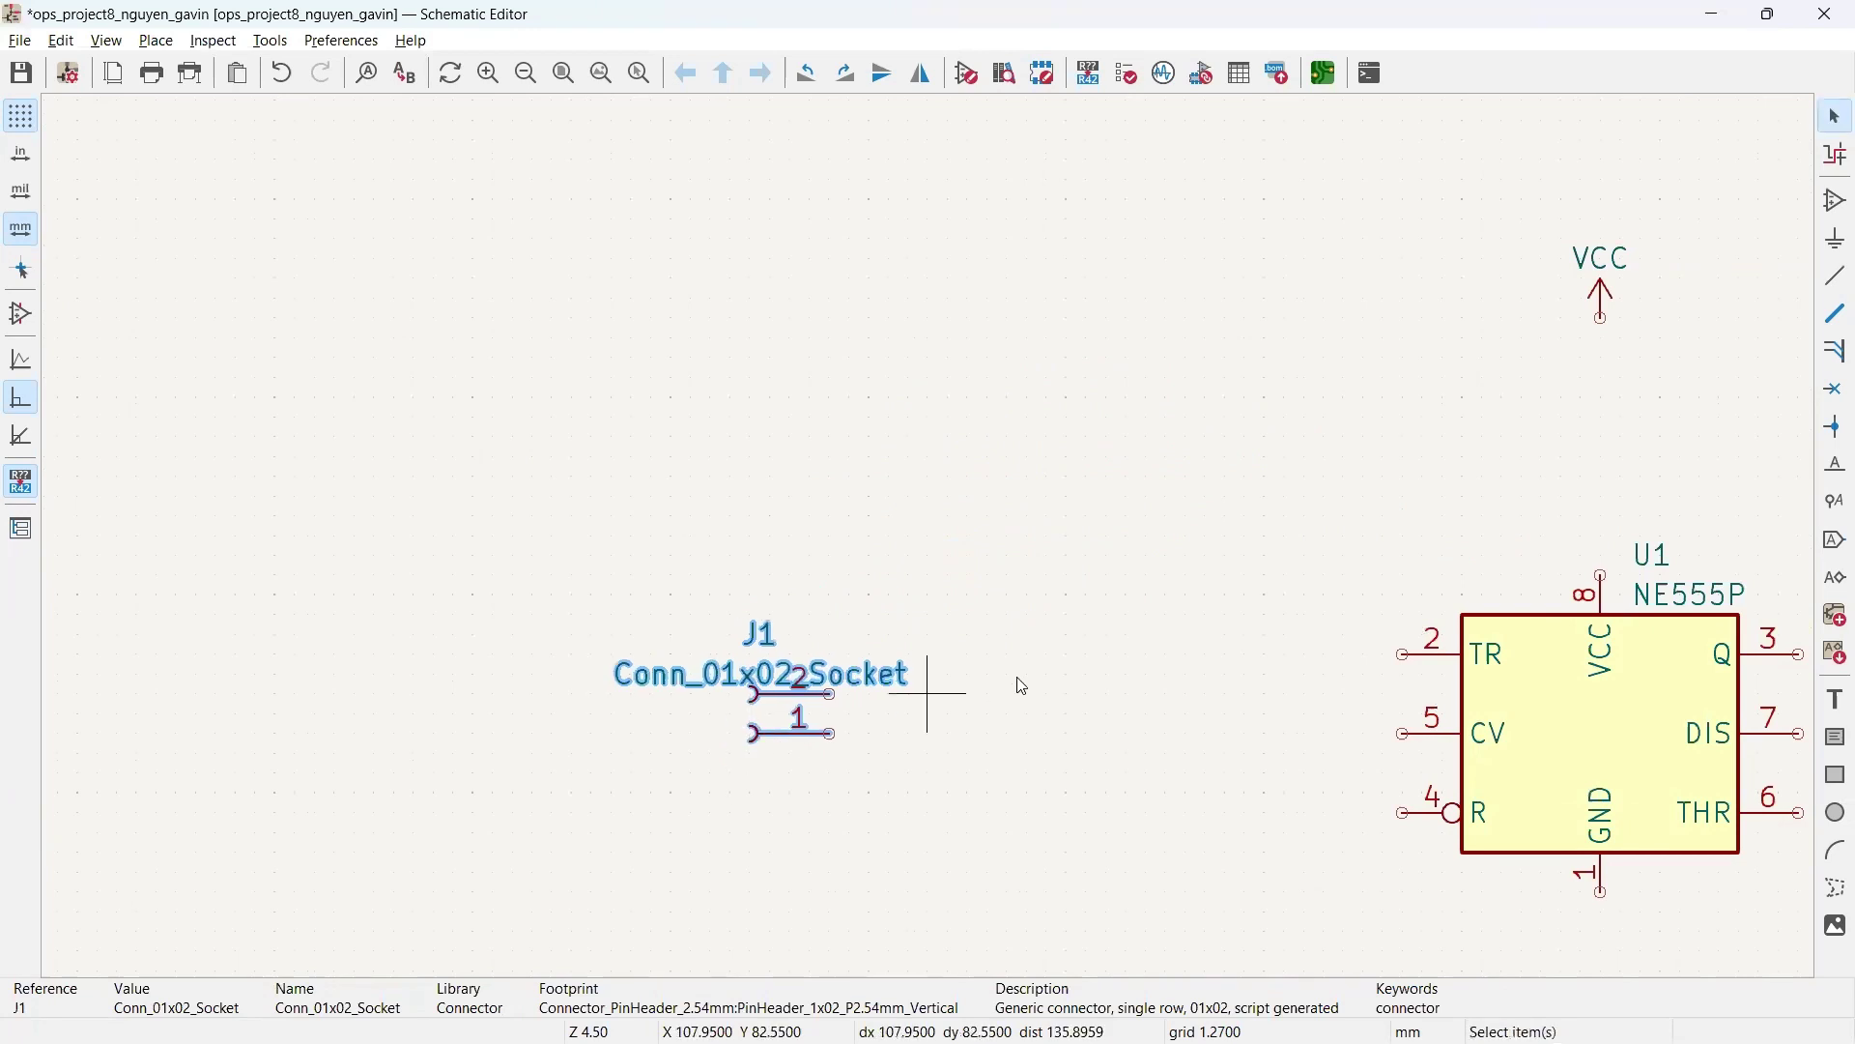
pyautogui.click(1208, 633)
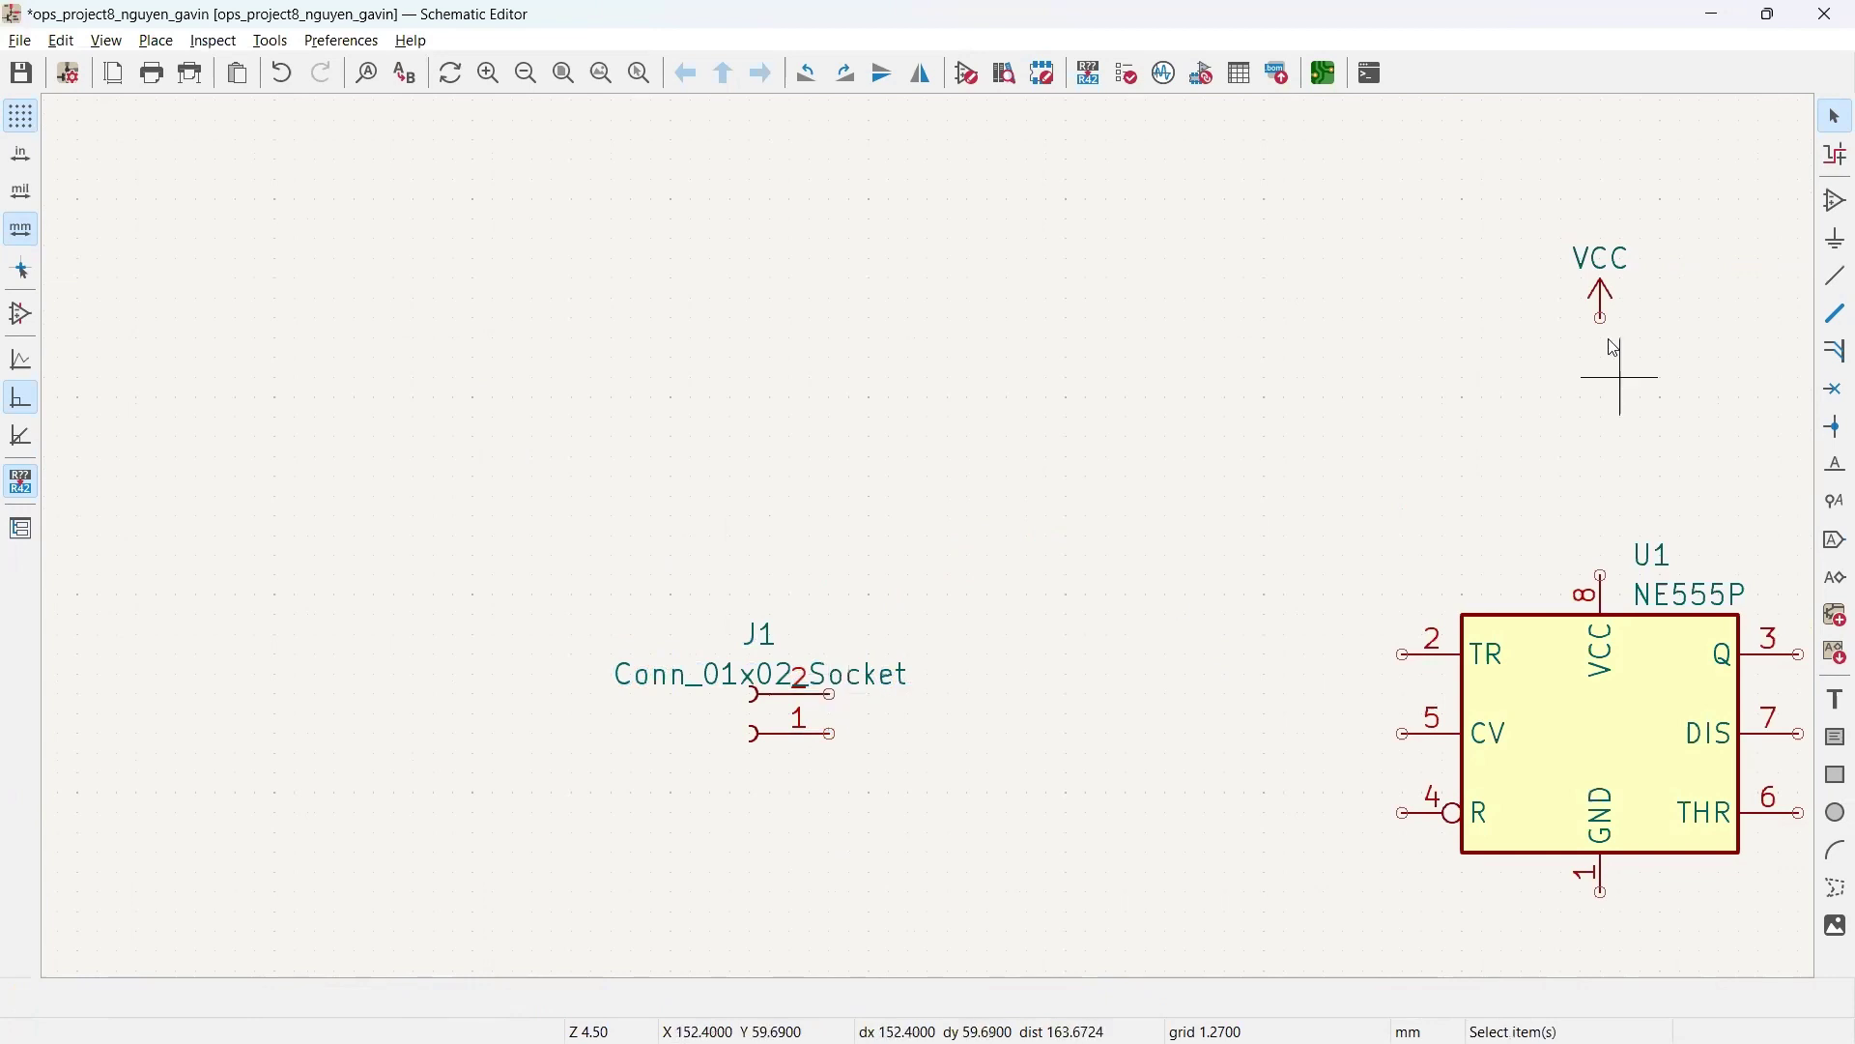
# Step: Wire the VCC symbol's pin to the upper pin of resistor R1 with a right-angled connection
pyautogui.scroll(-2, 1440, 512)
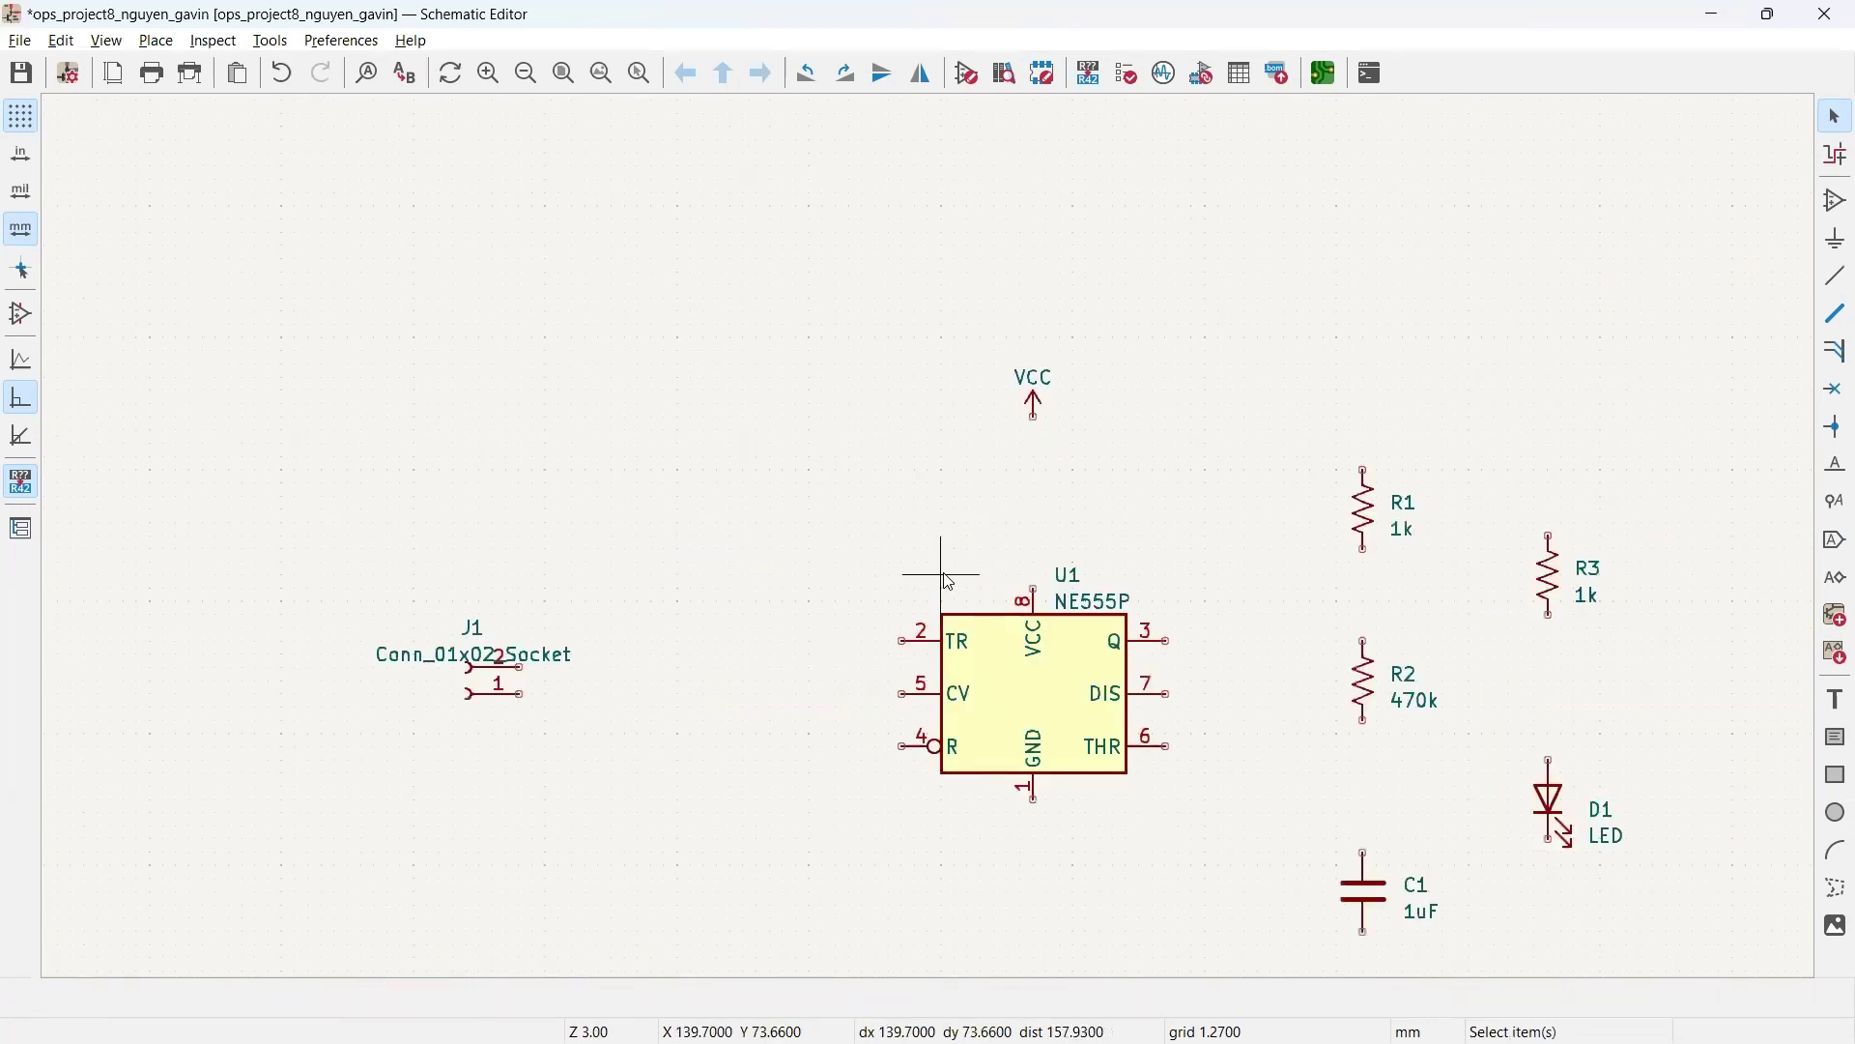
pyautogui.scroll(-1, 945, 559)
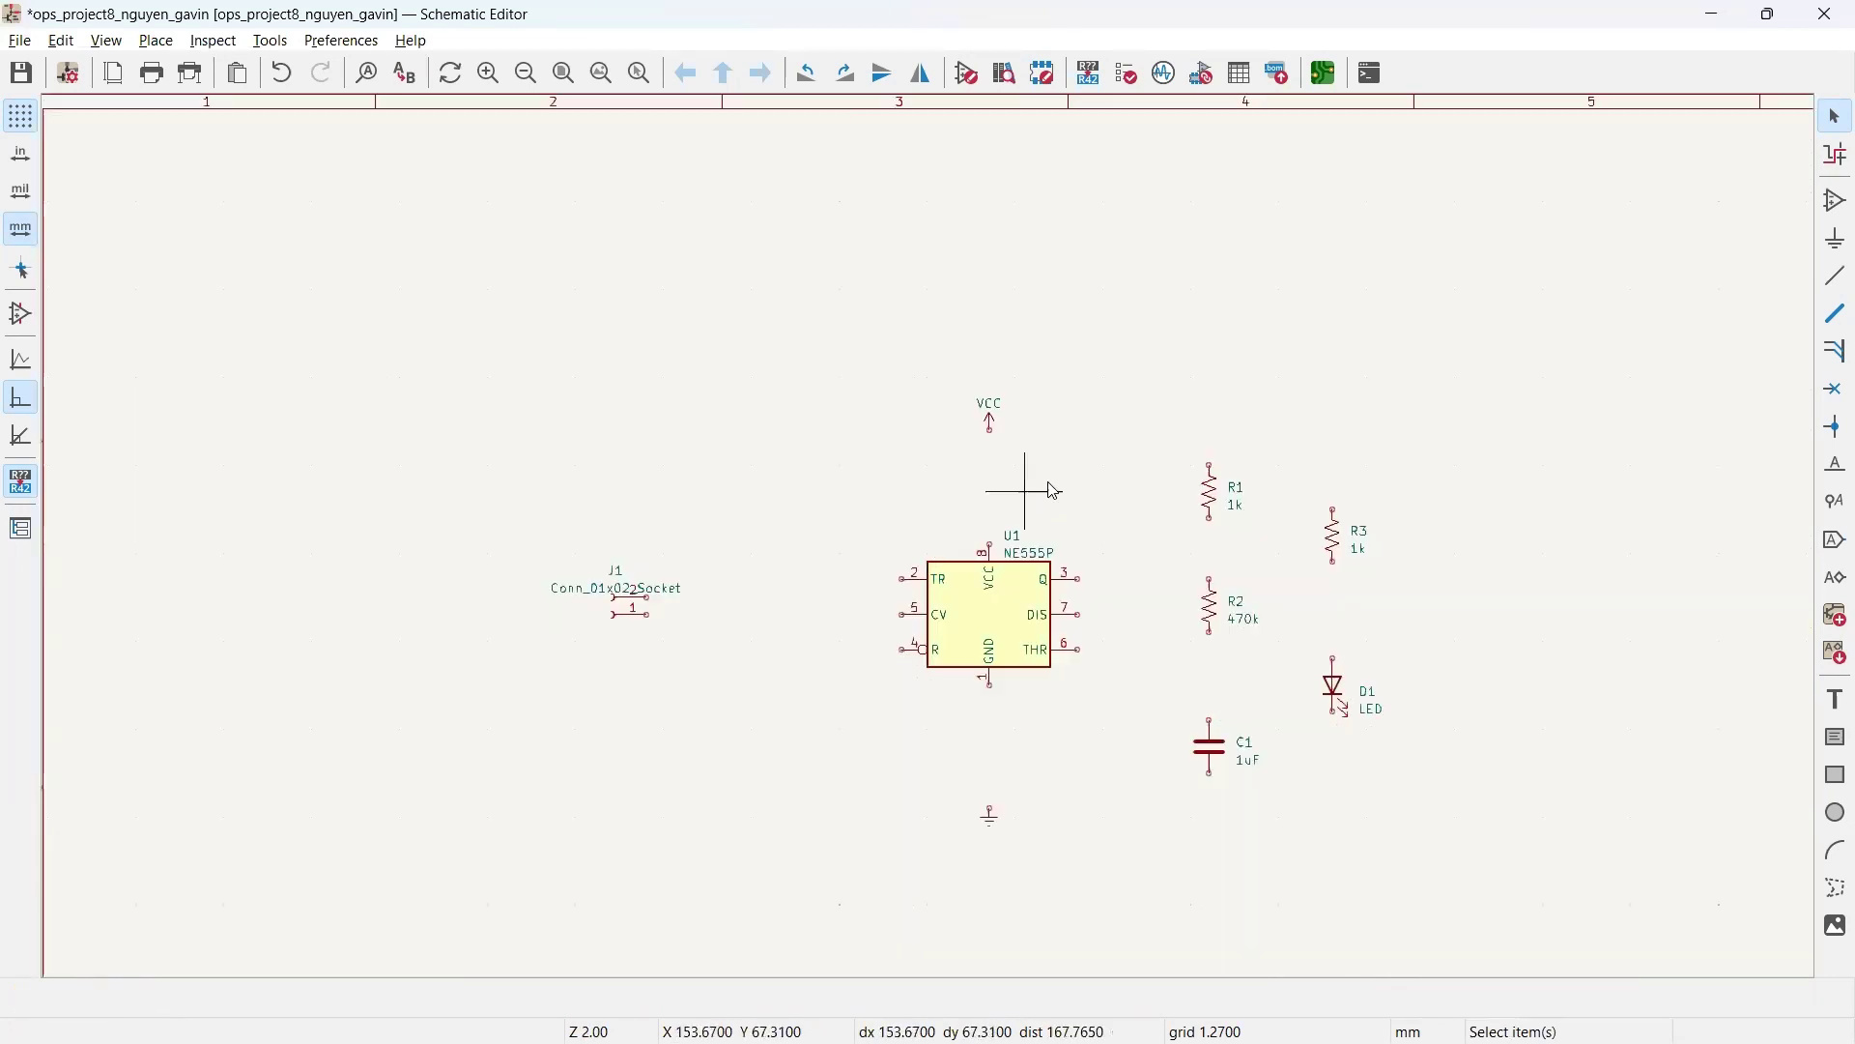
pyautogui.scroll(2, 994, 530)
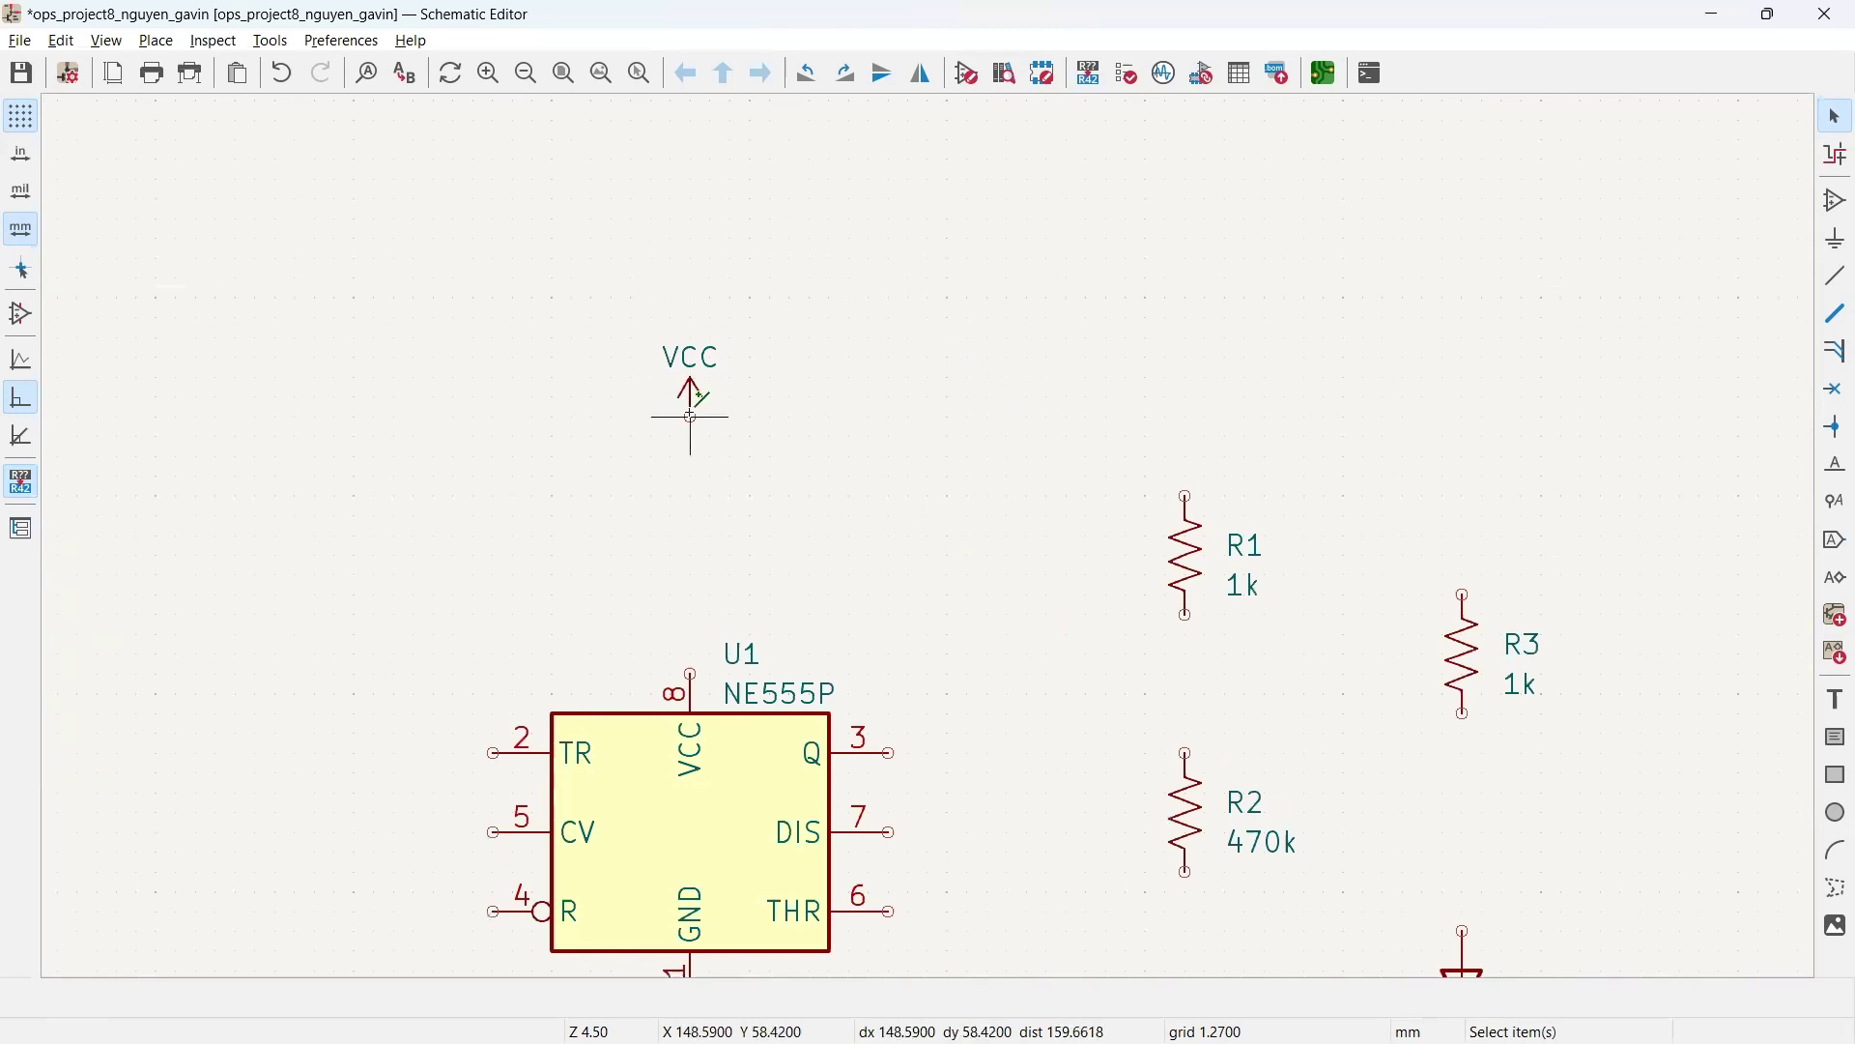
pyautogui.press('w')
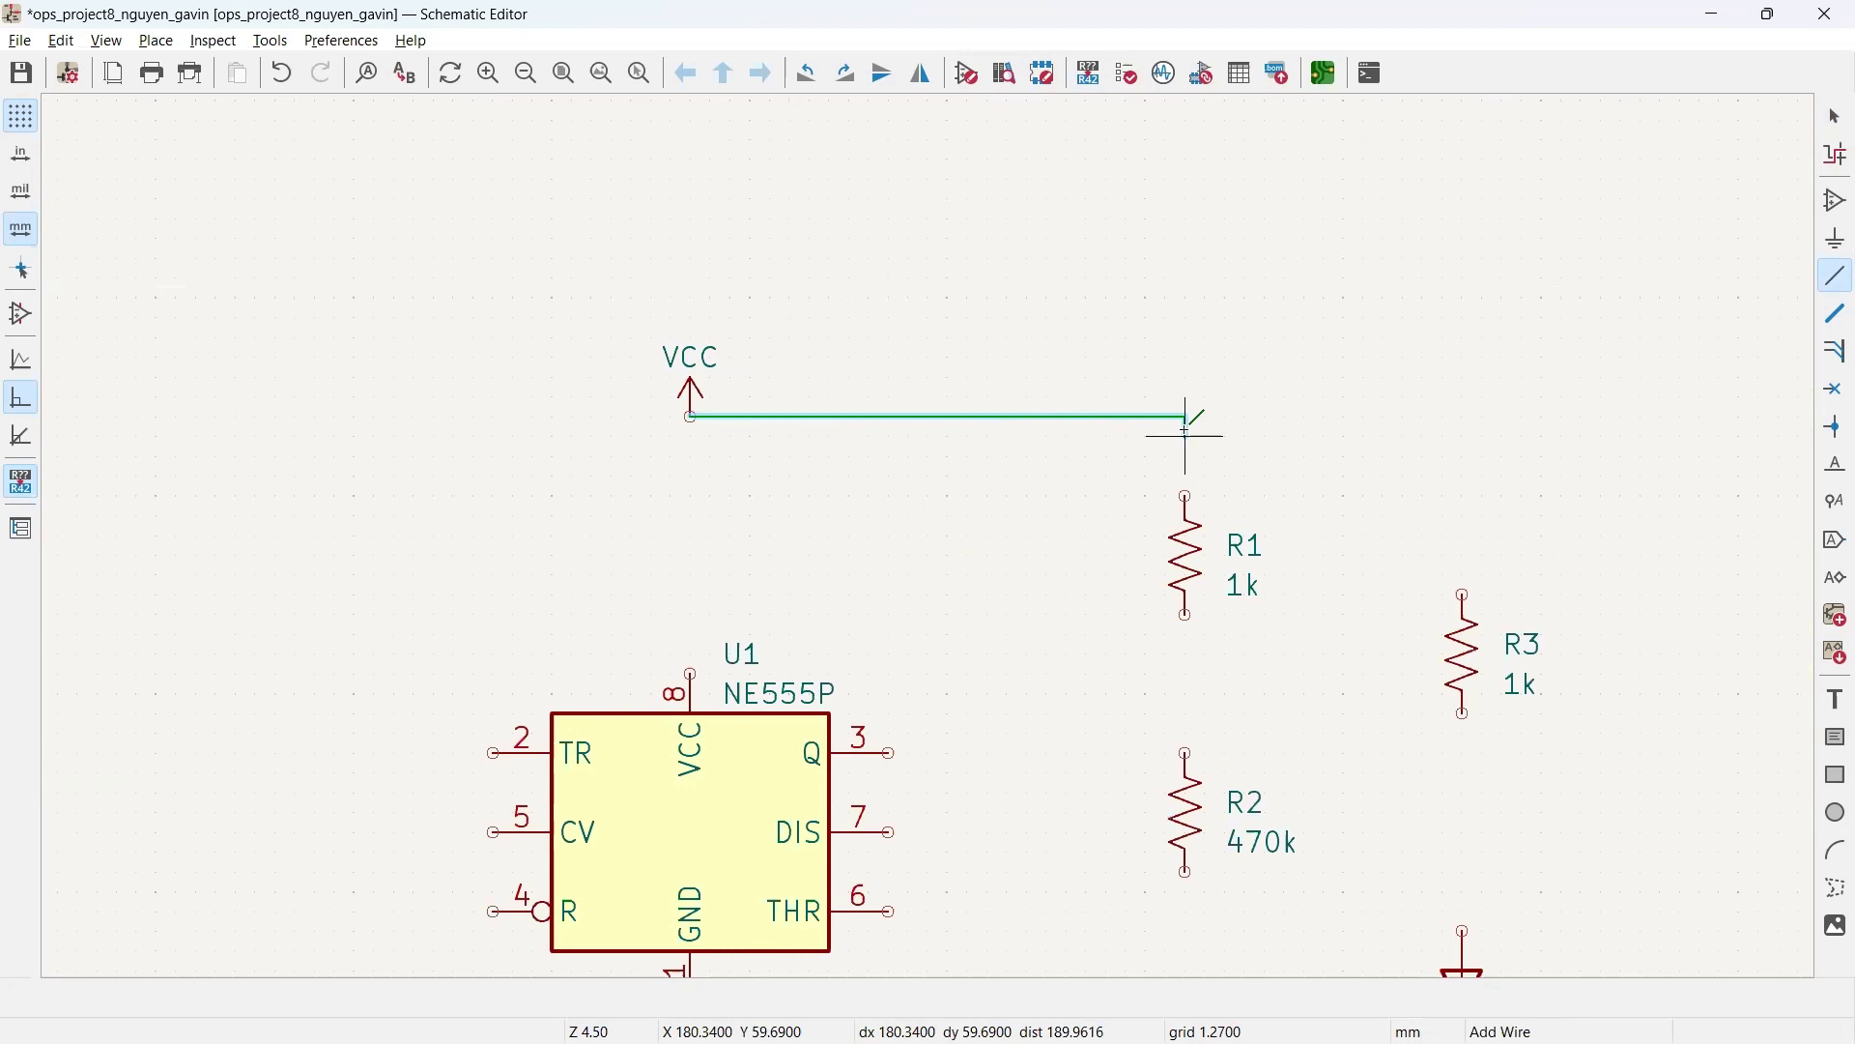
pyautogui.click(1186, 496)
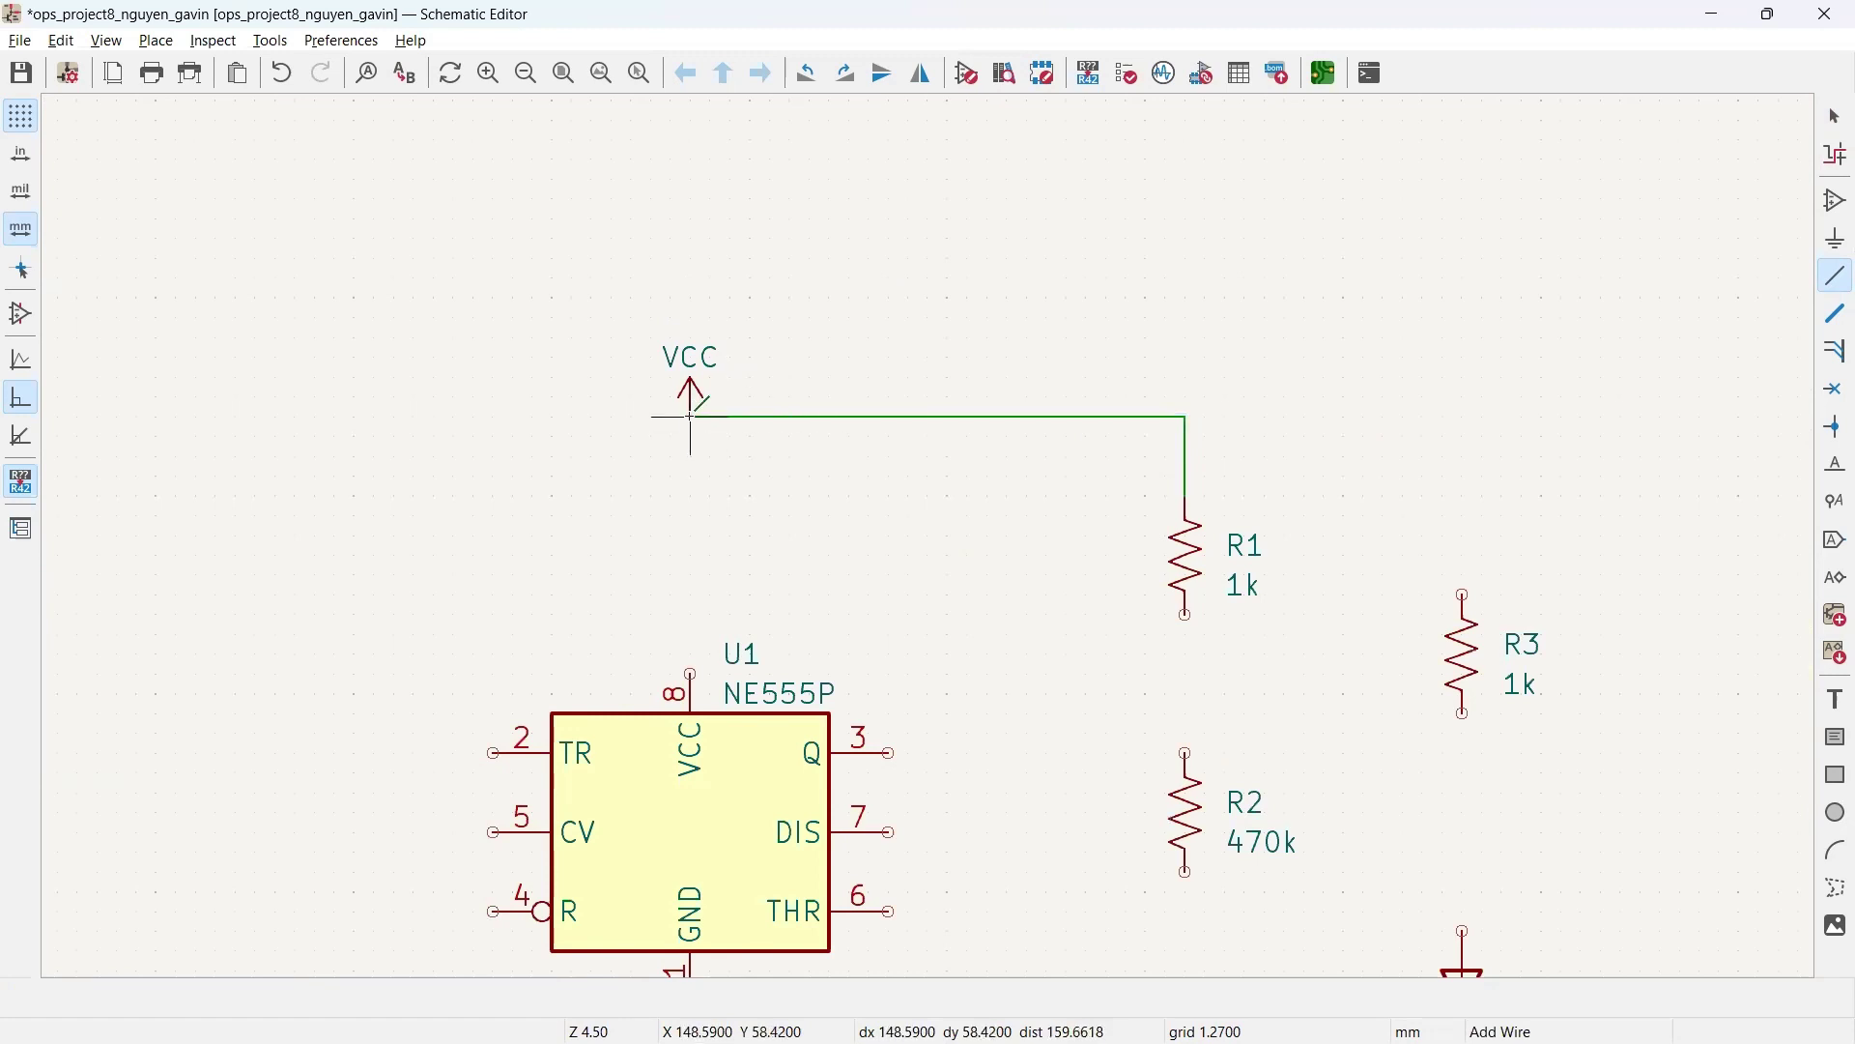
pyautogui.scroll(-2, 691, 417)
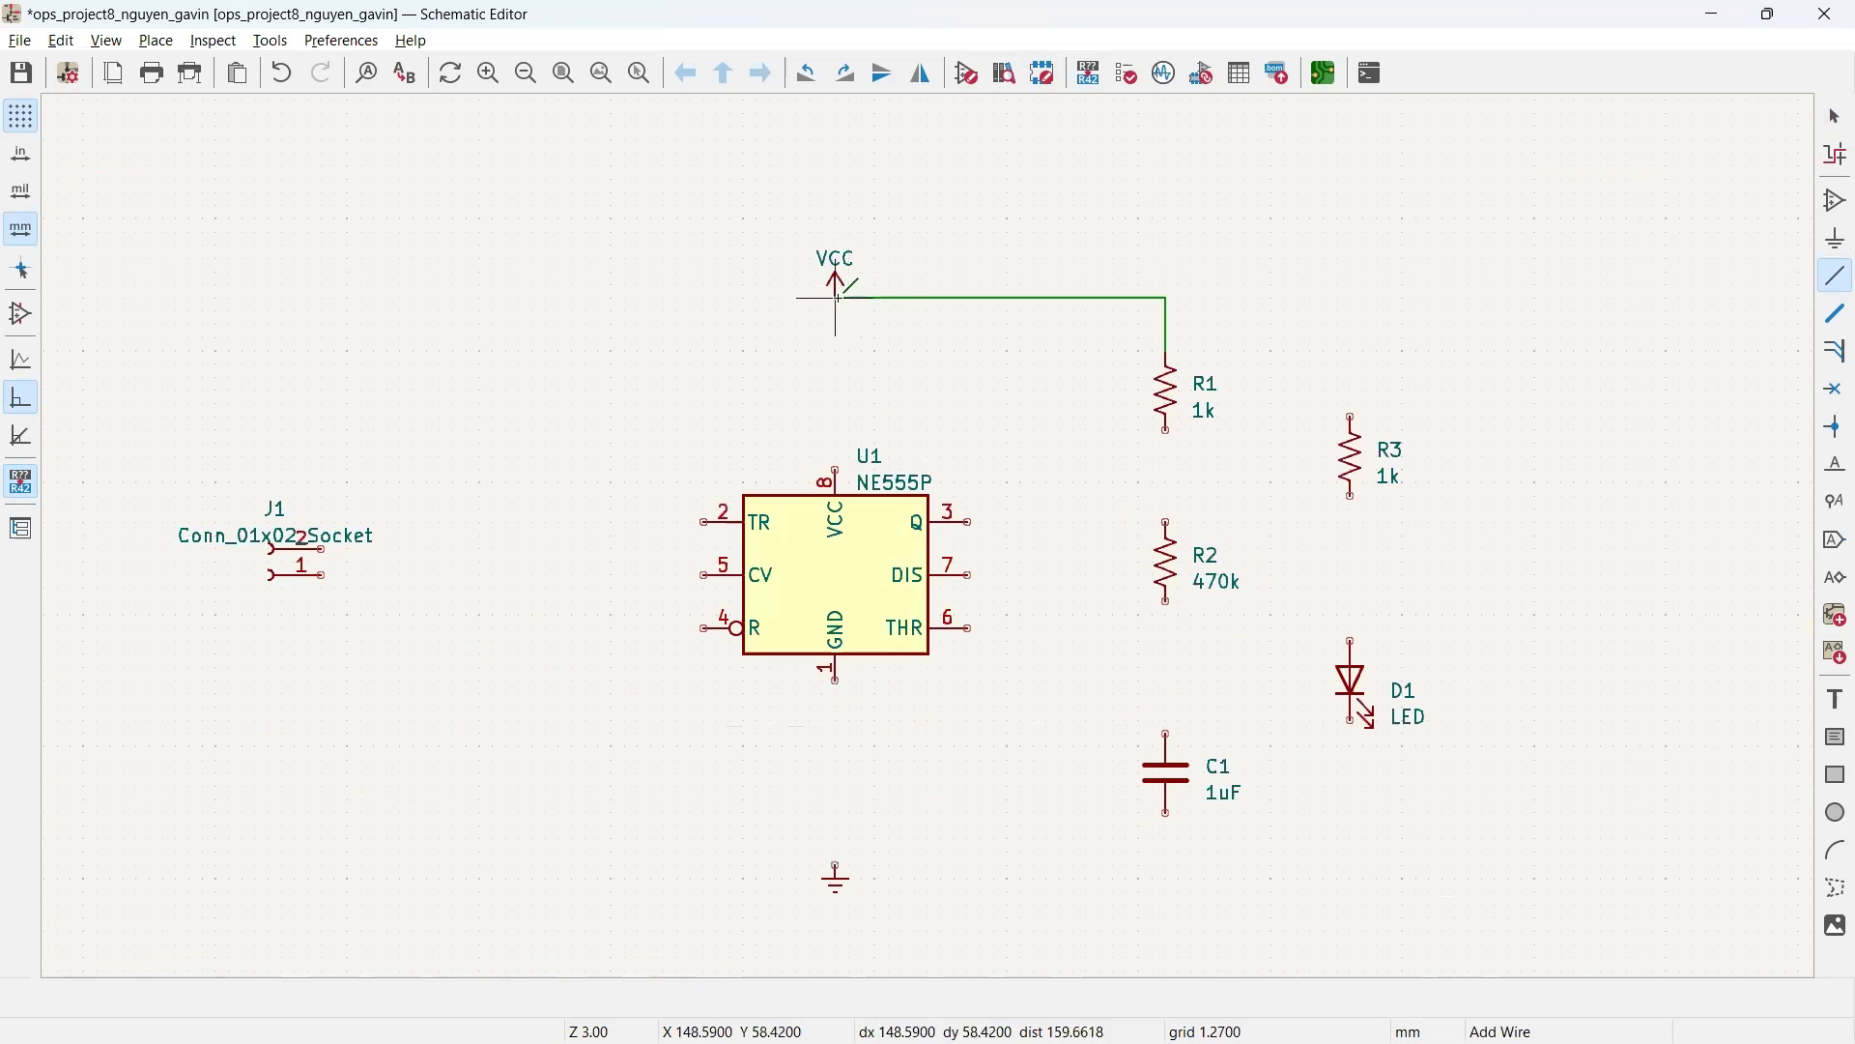
# Step: Wire U1's pin 8 up to the VCC symbol, and connect J1's pin 2 to the same VCC junction
pyautogui.click(837, 298)
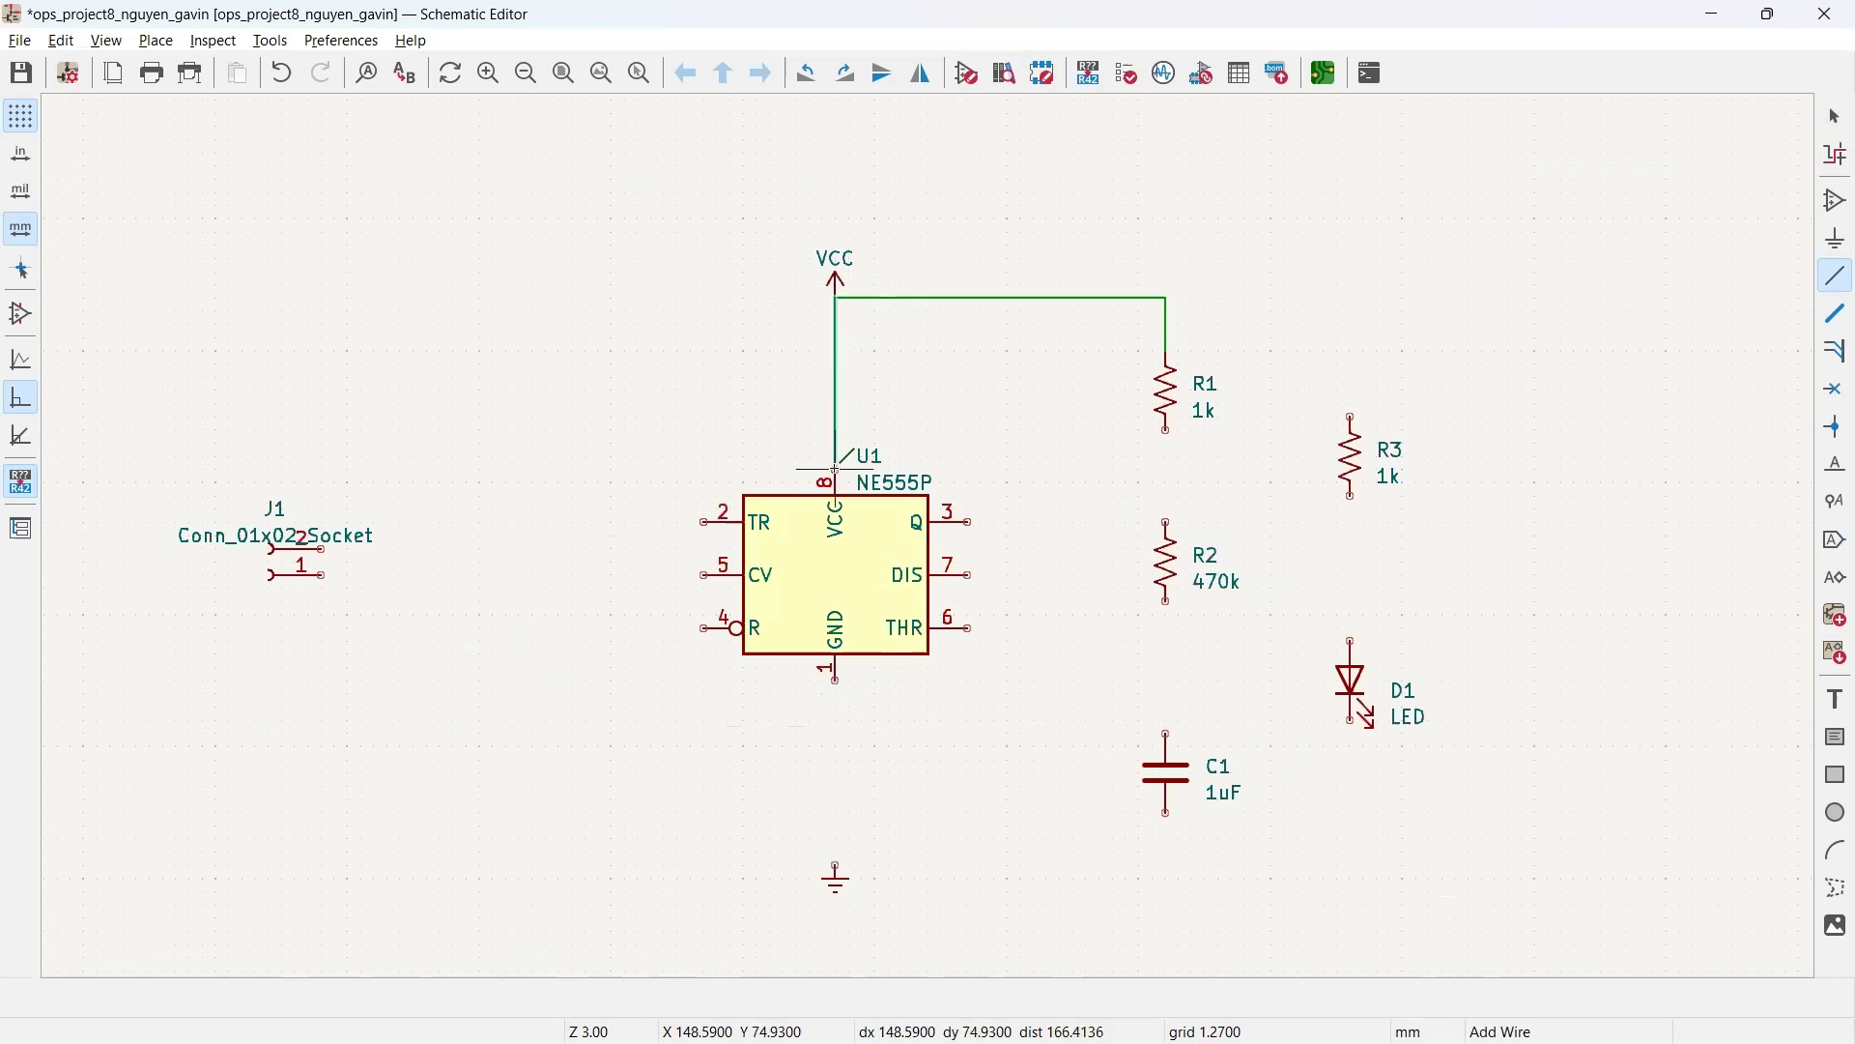
pyautogui.click(837, 299)
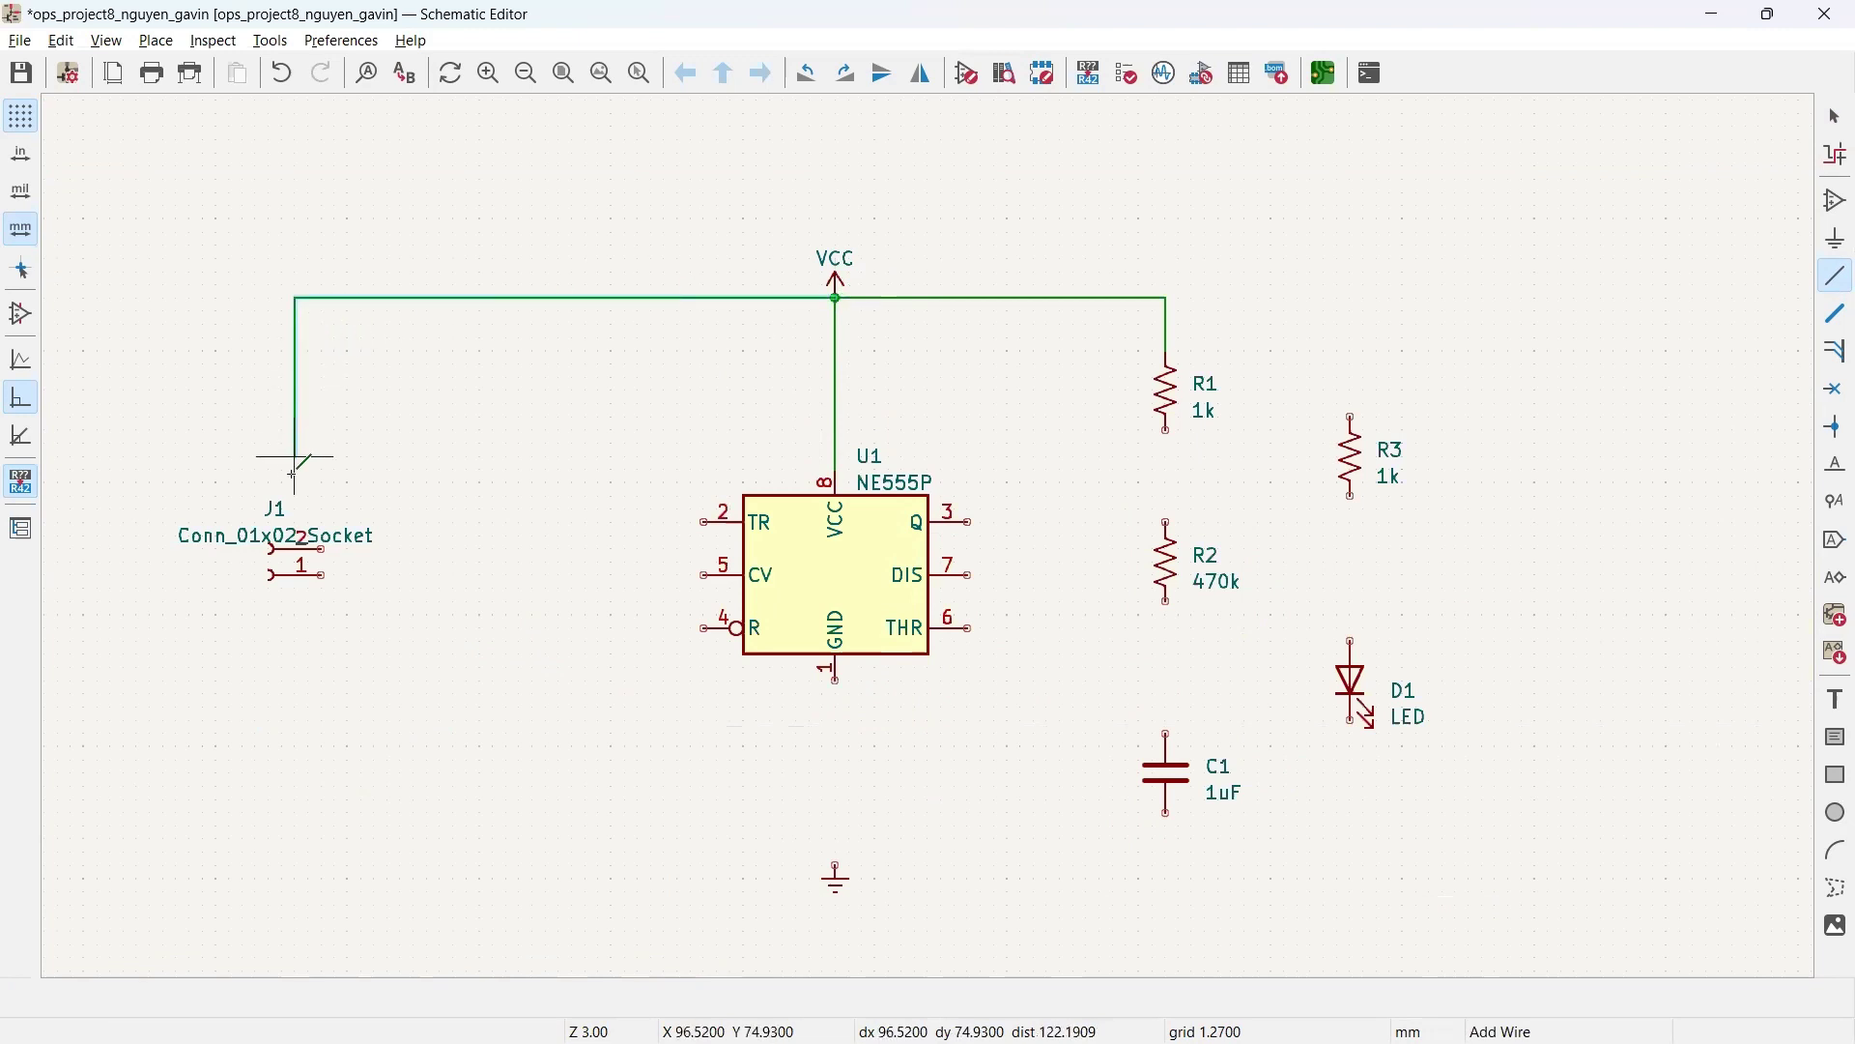
pyautogui.click(322, 548)
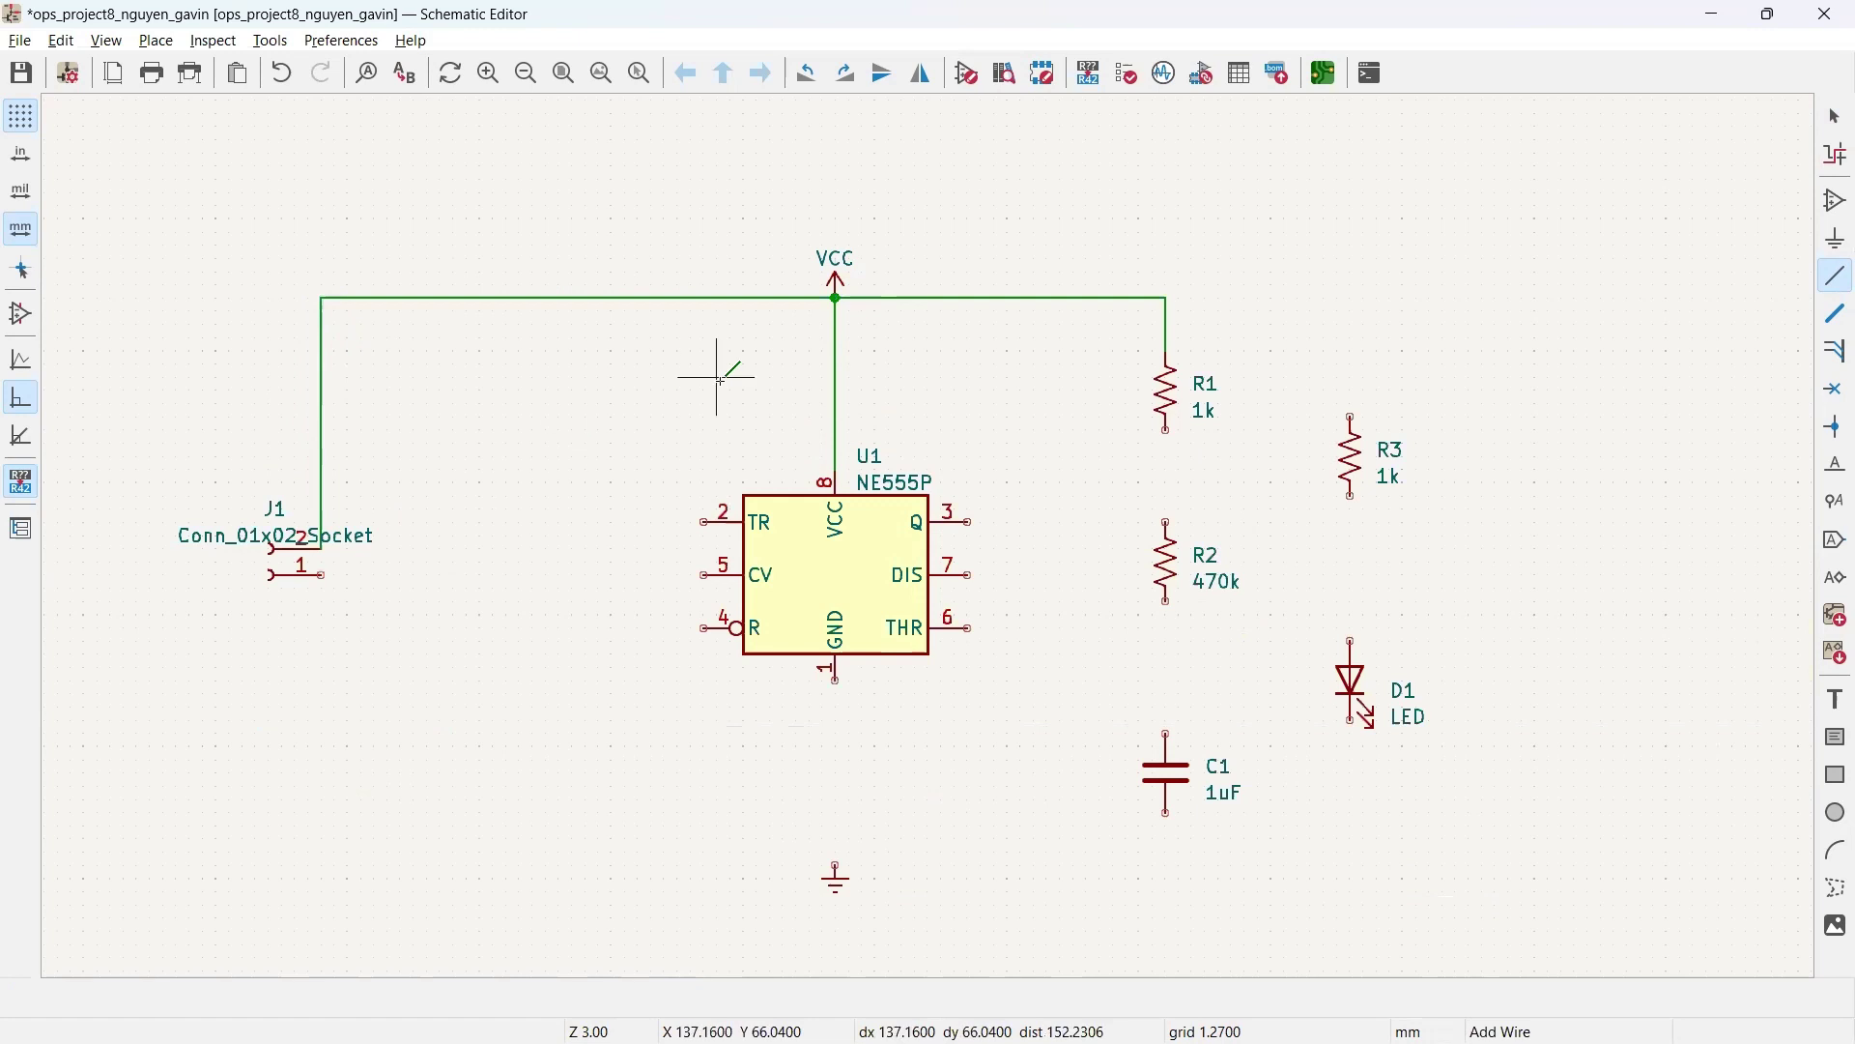
# Step: Wire R1's lower pin to R2's upper pin, and connect the wire between them to U1's DIS pin 7
pyautogui.click(1167, 430)
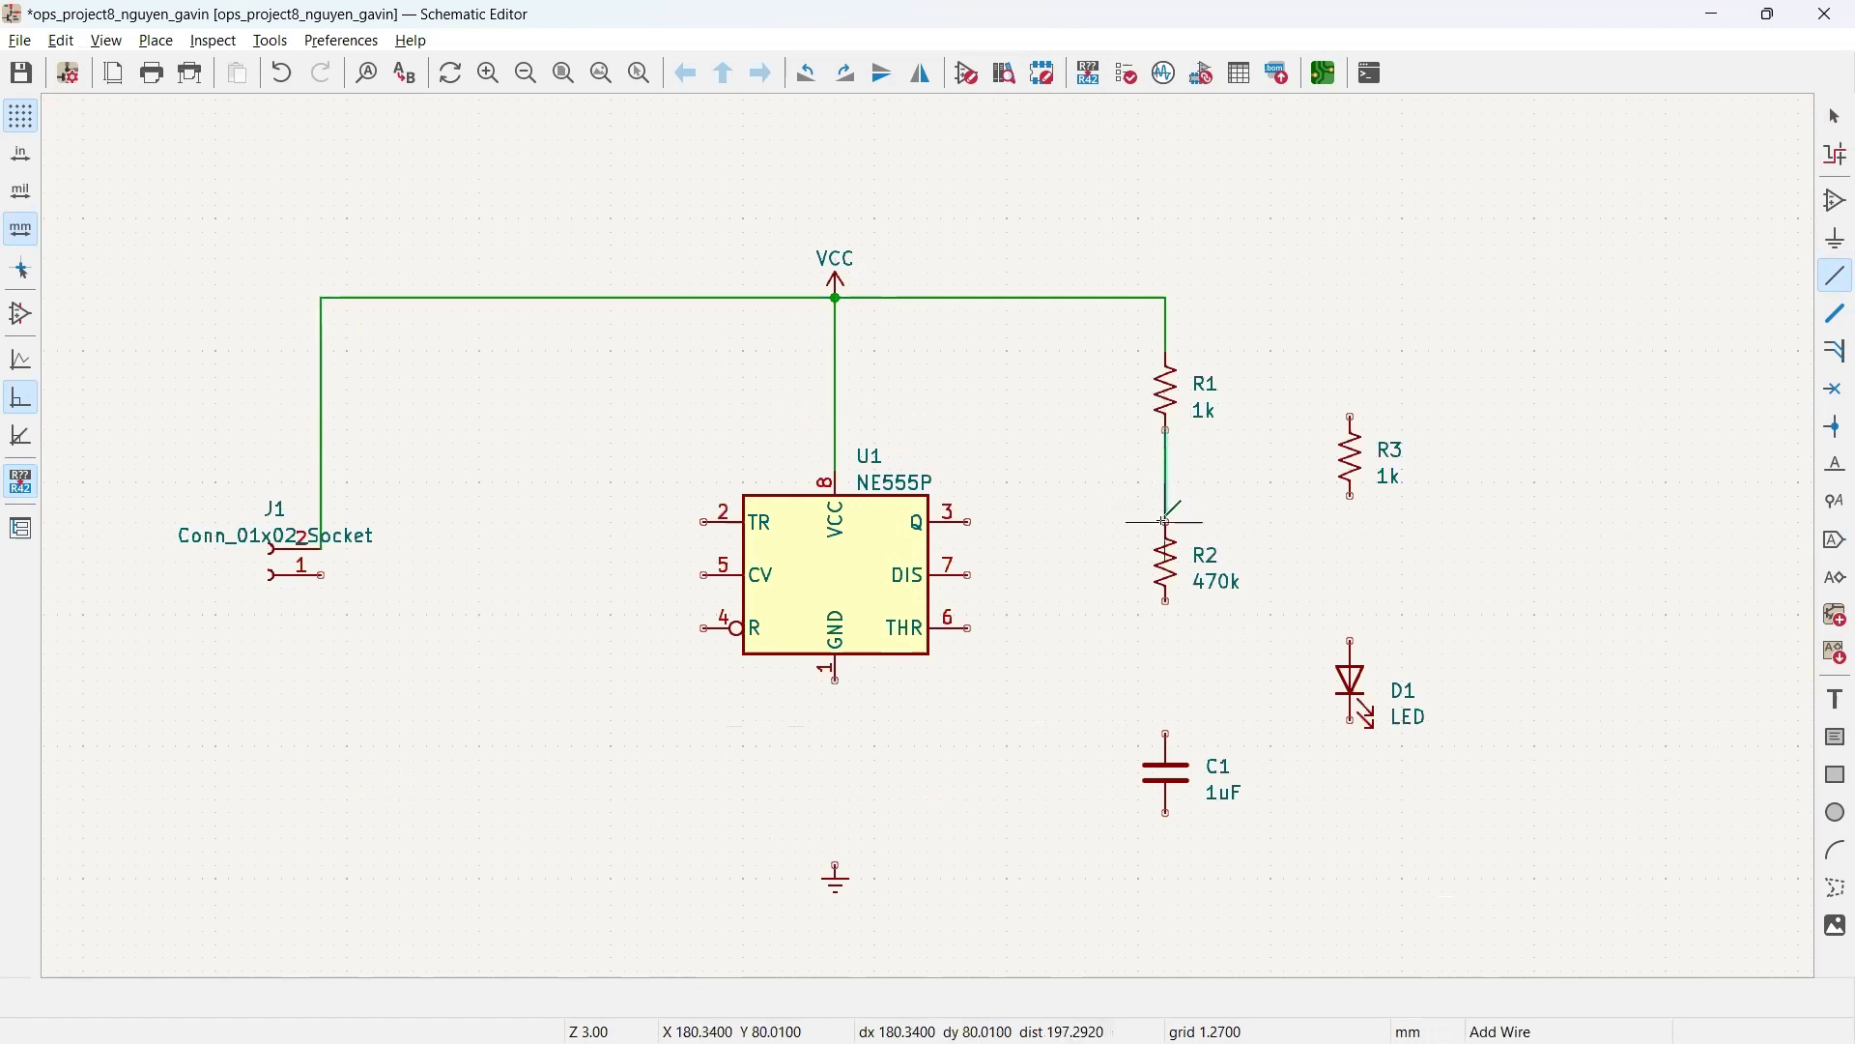
pyautogui.click(1167, 522)
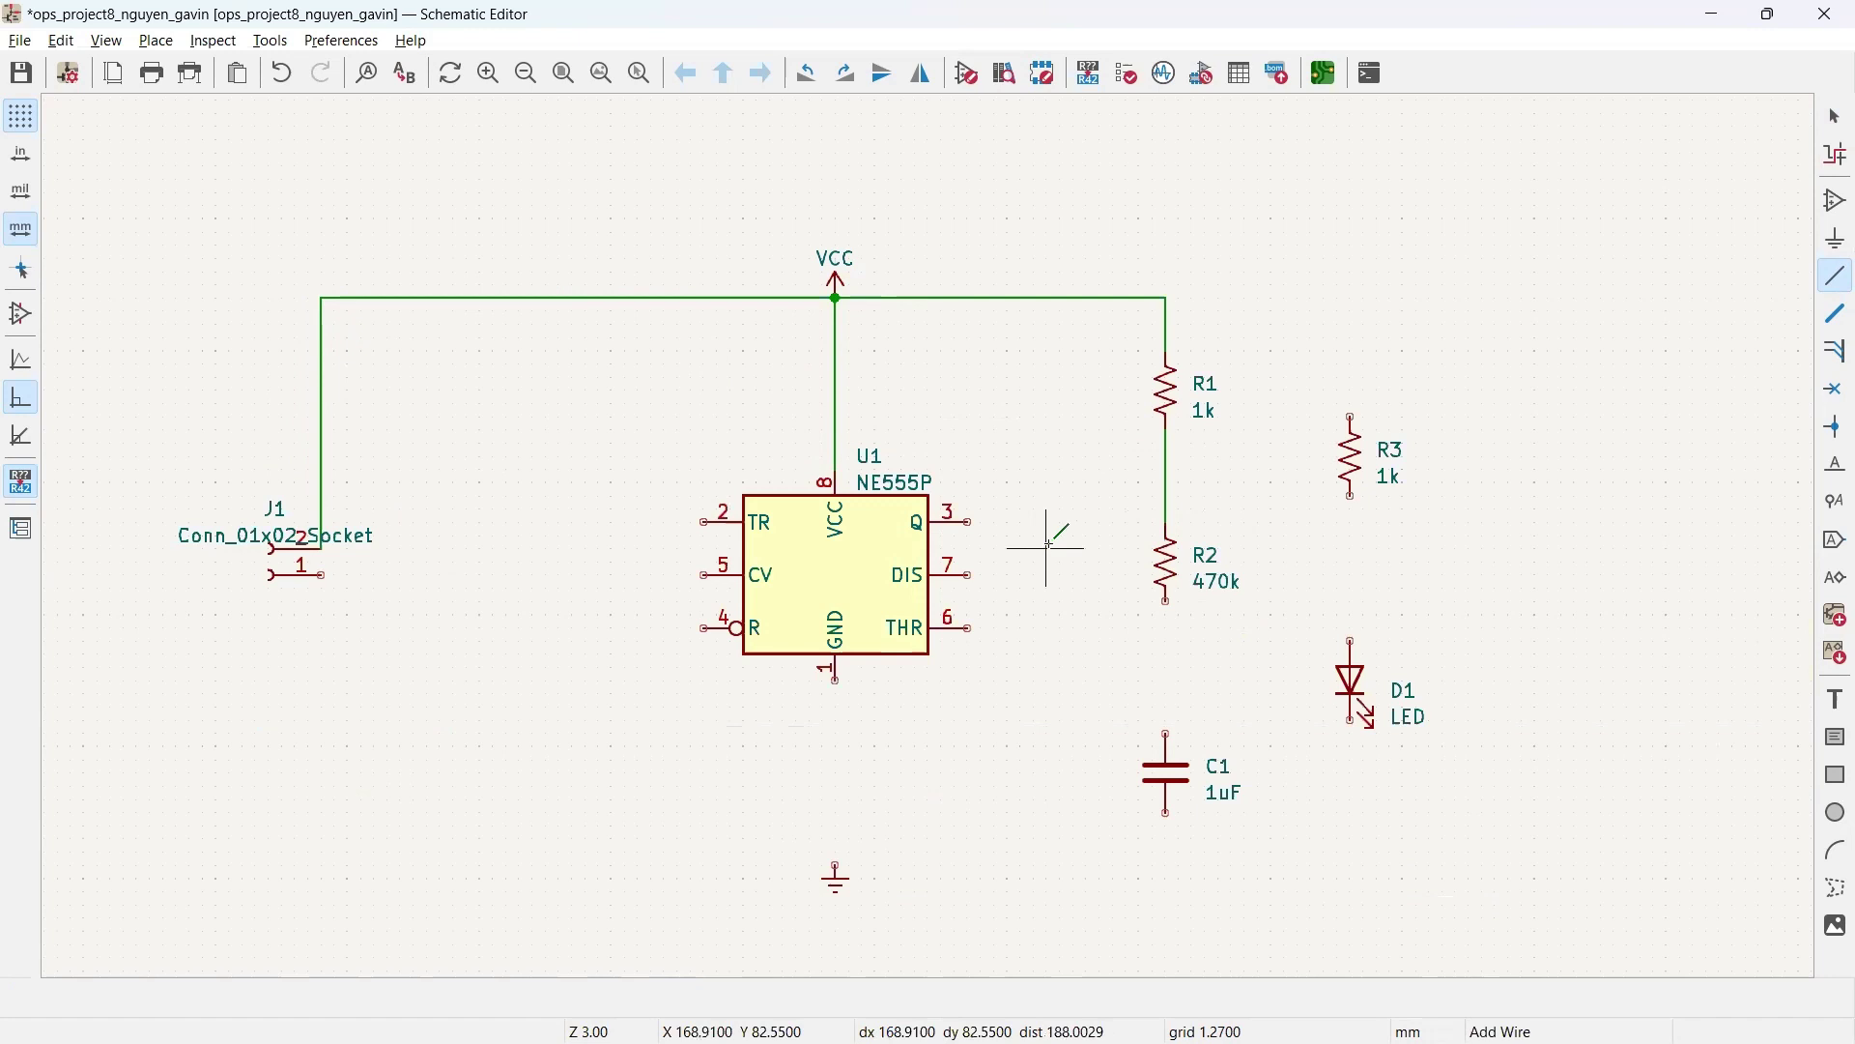
pyautogui.click(1169, 480)
pyautogui.click(1022, 575)
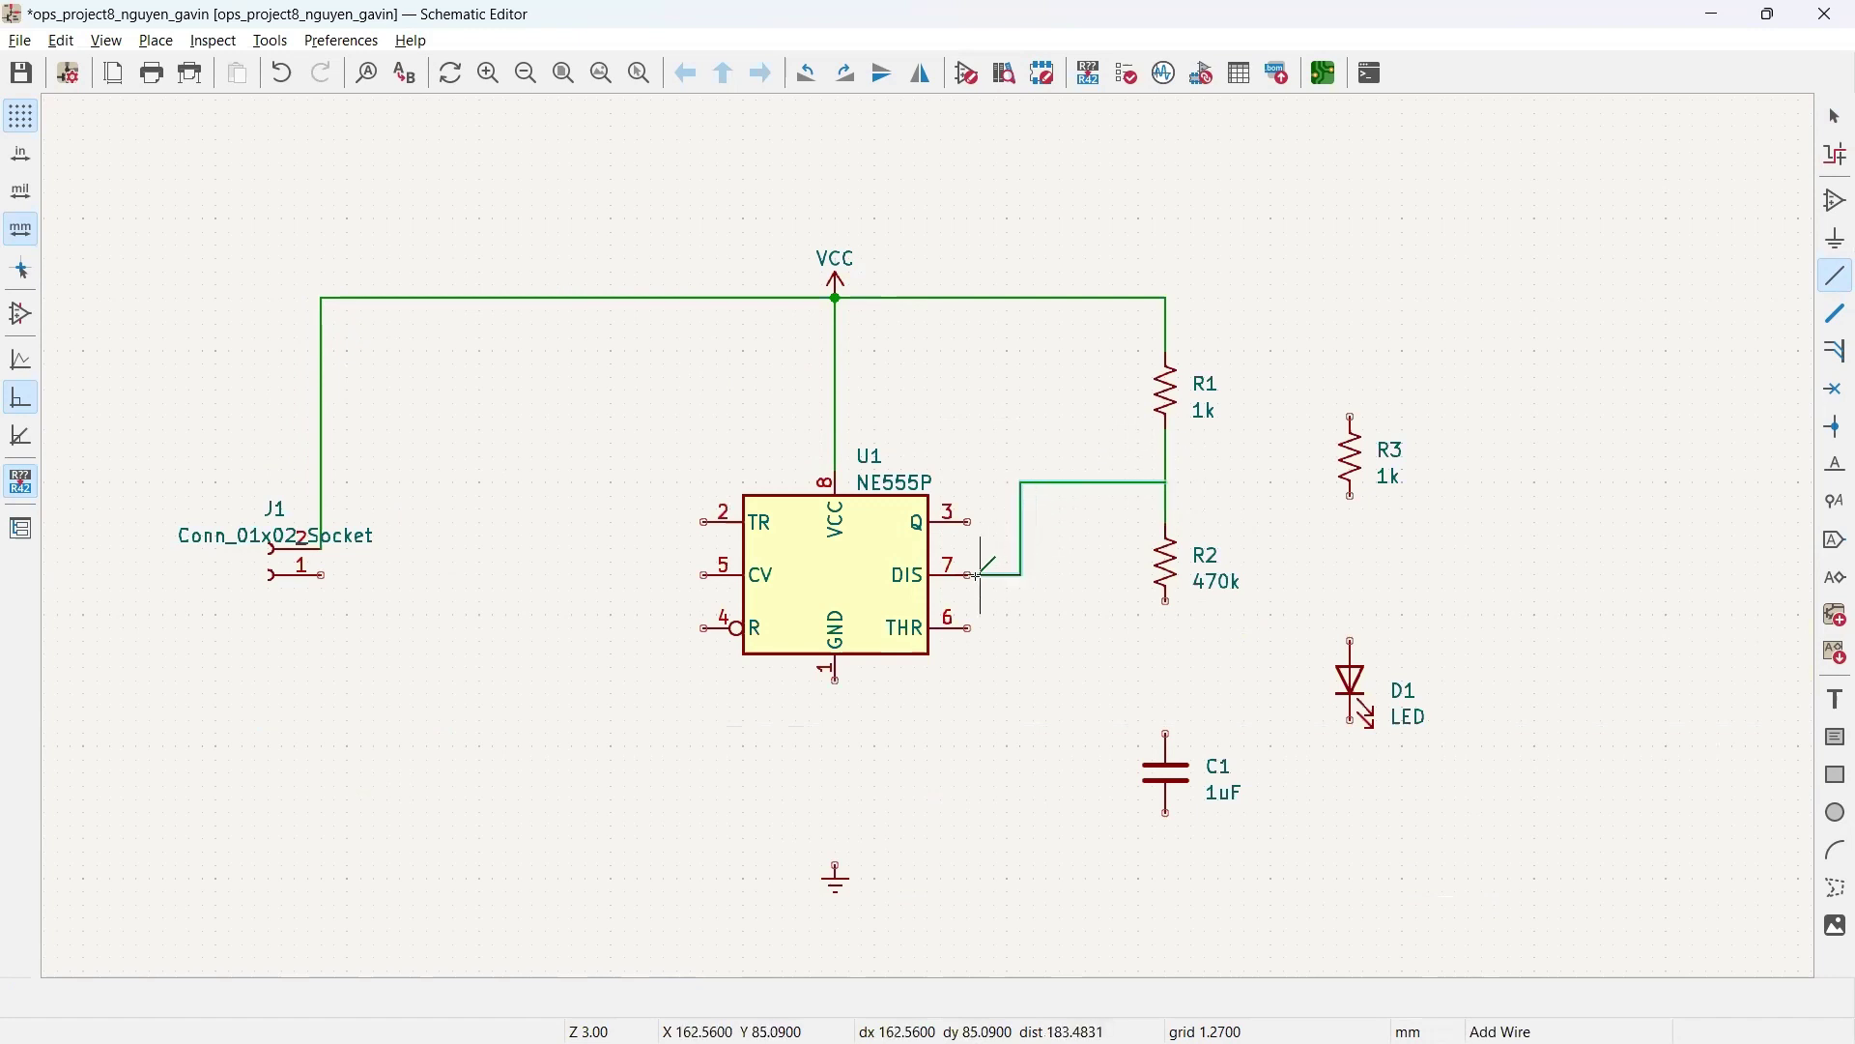
pyautogui.click(976, 575)
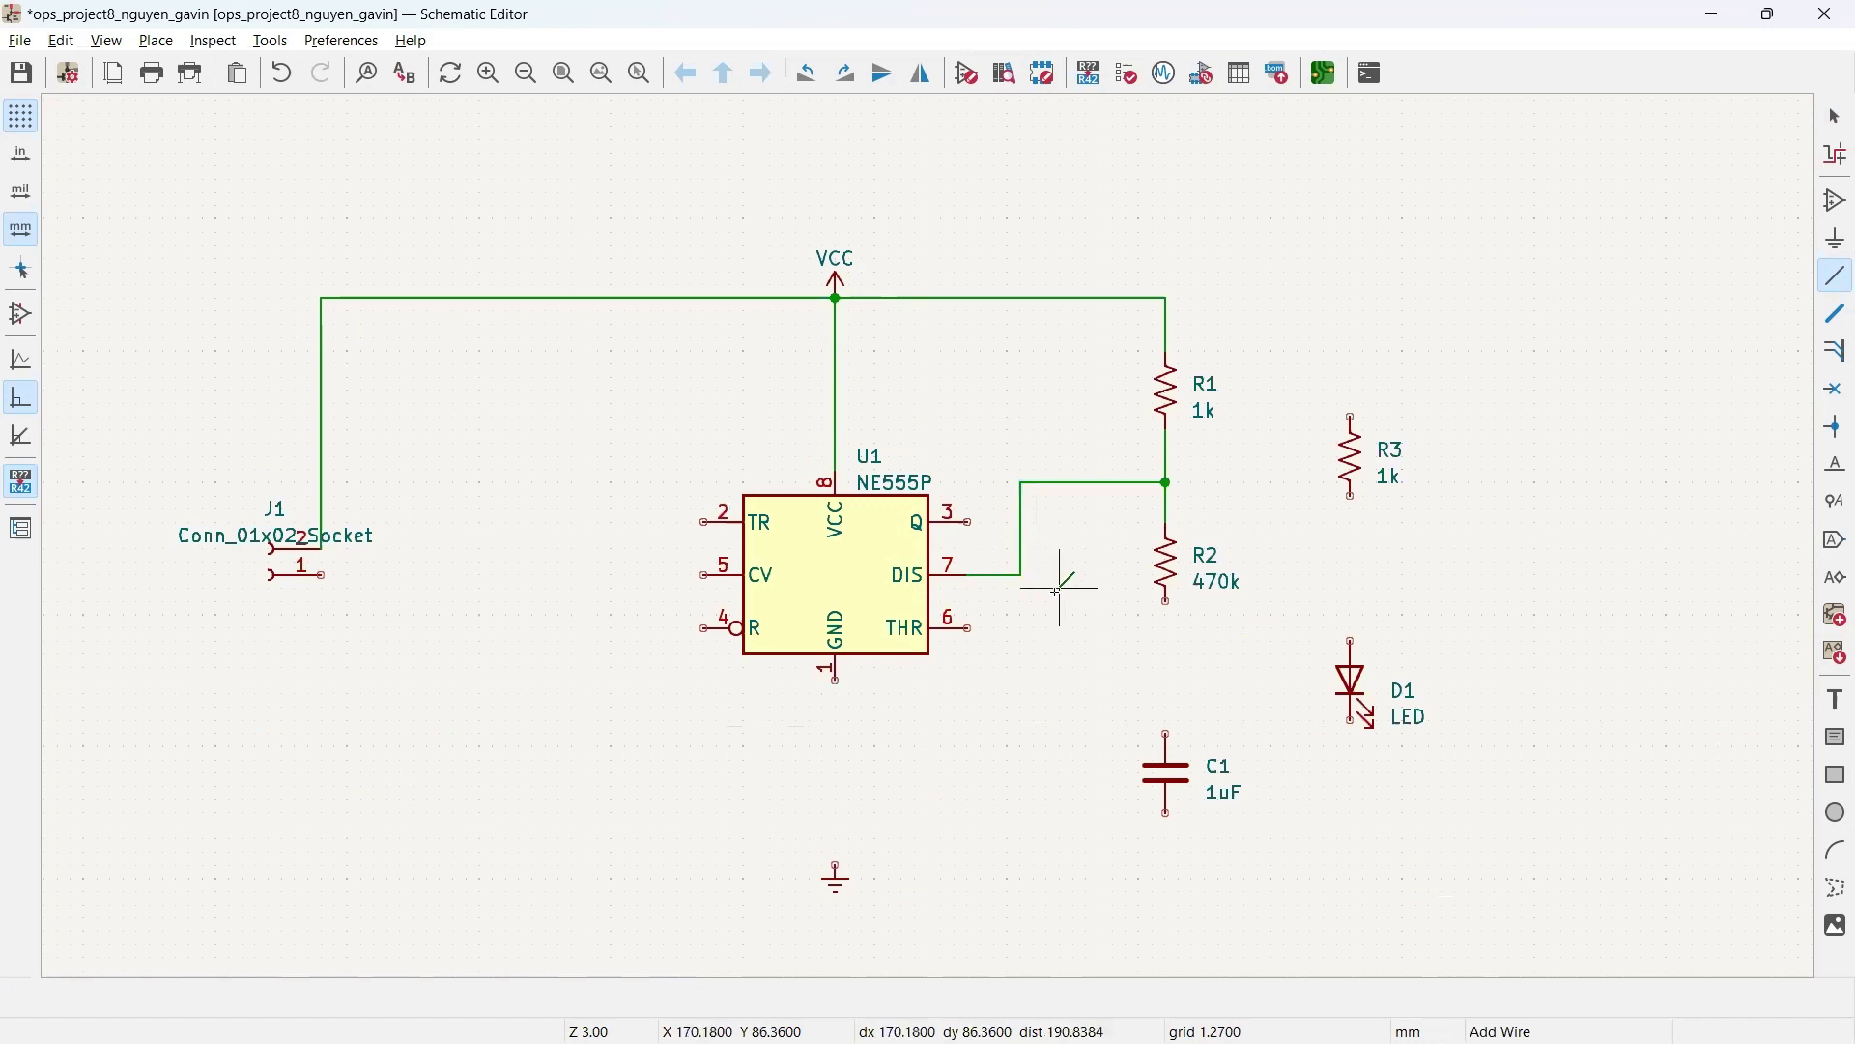
# Step: Wire U1's GND pin 1 to the earth symbol, and connect J1's pin 1 to that ground wire
pyautogui.click(836, 683)
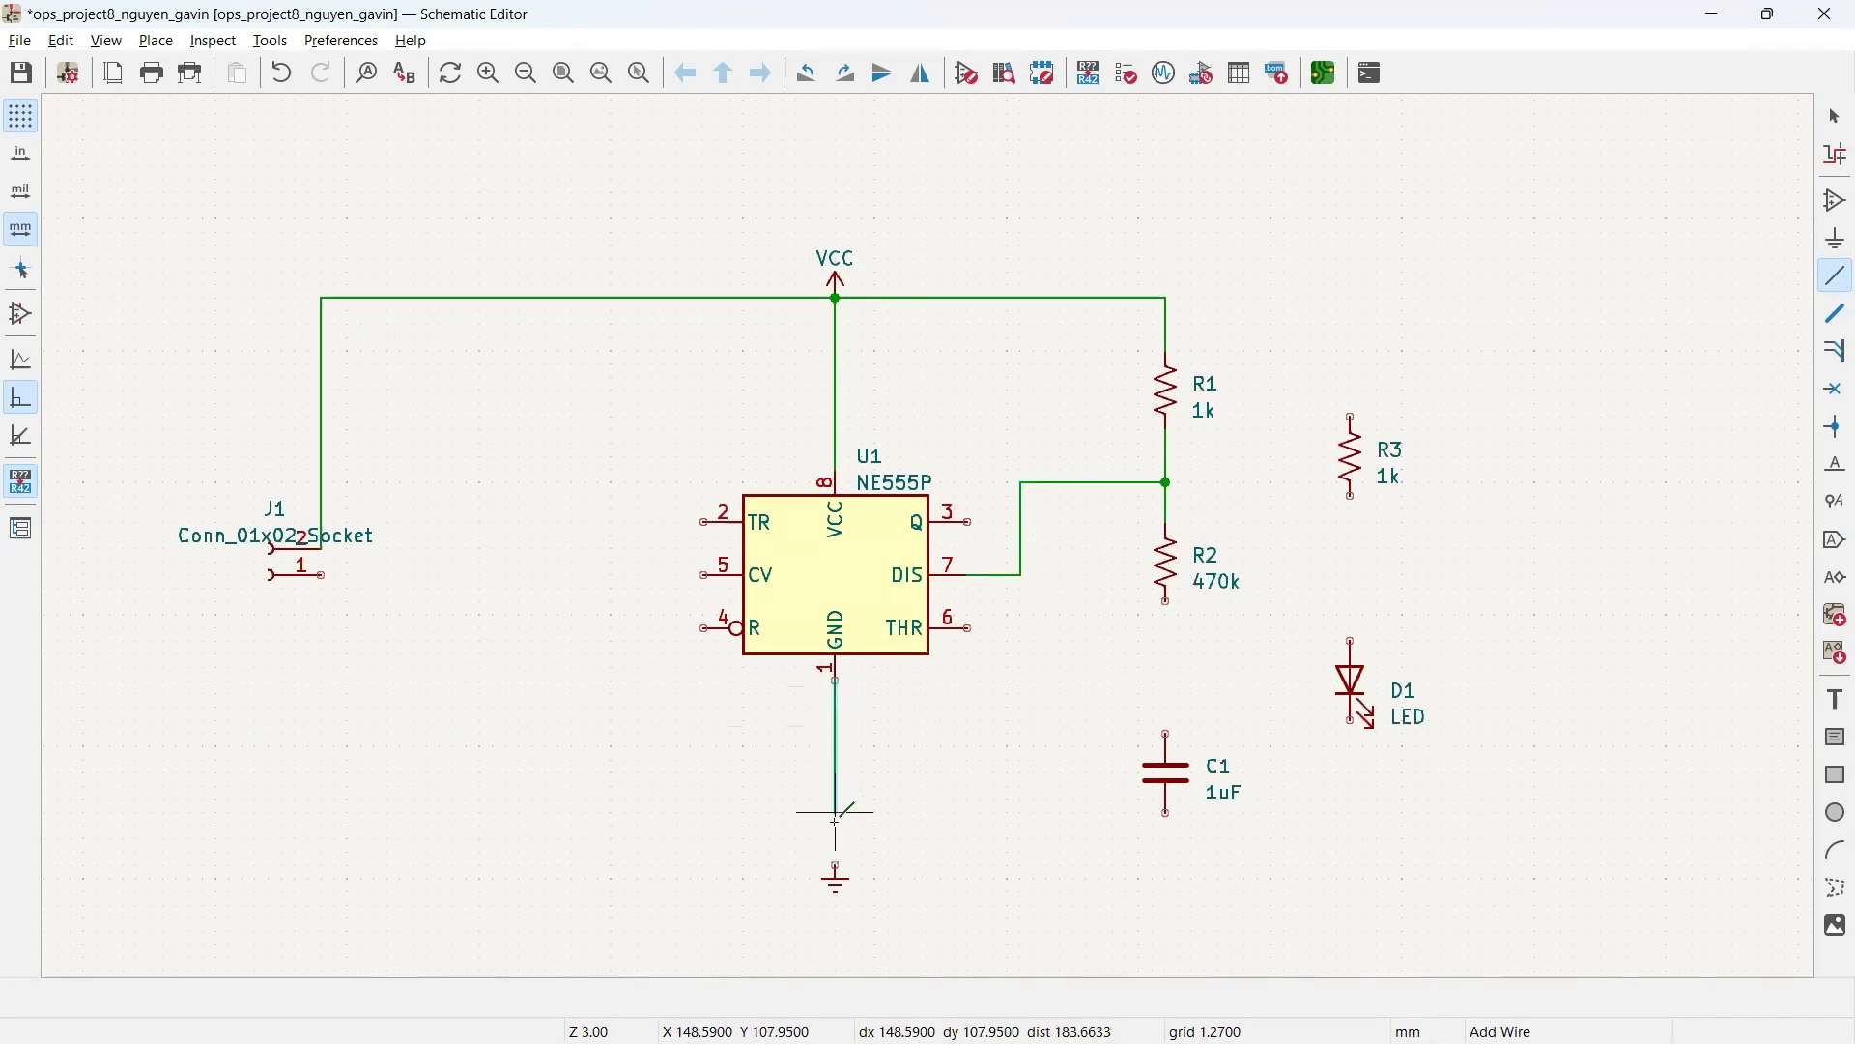
pyautogui.click(836, 875)
pyautogui.click(836, 784)
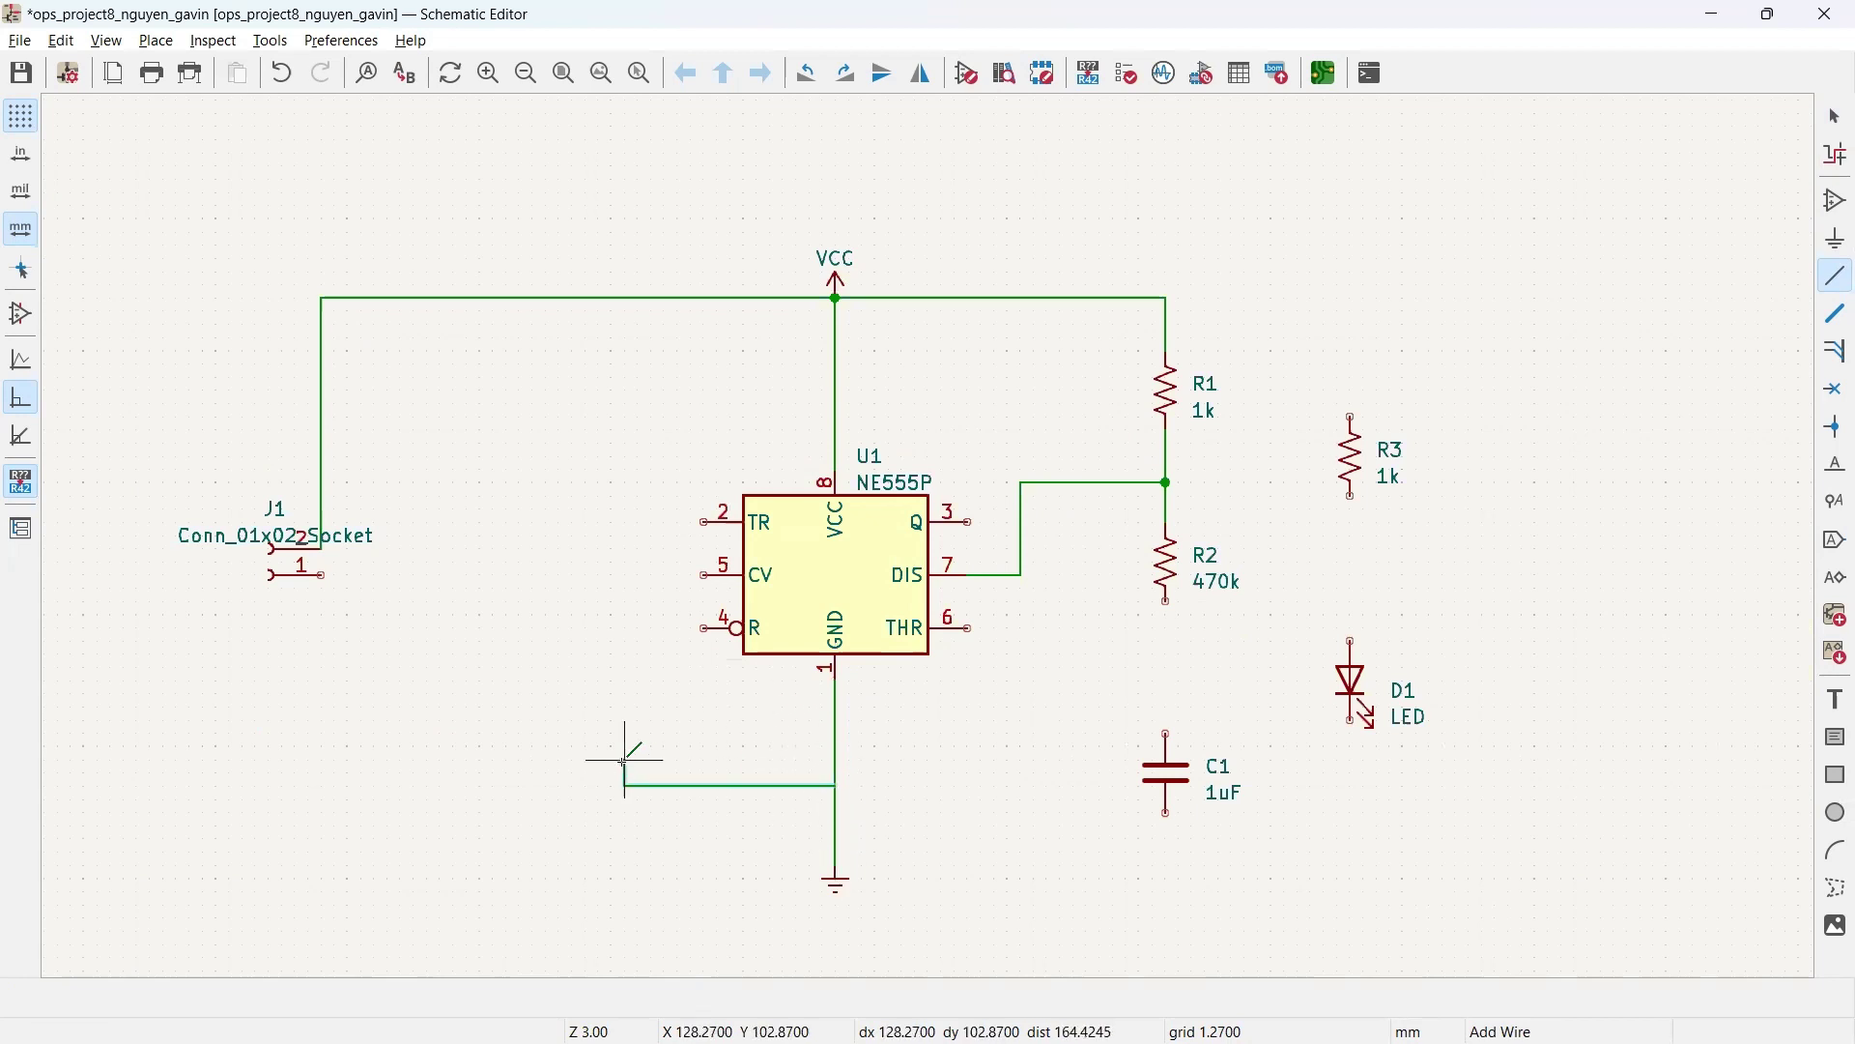
pyautogui.click(321, 574)
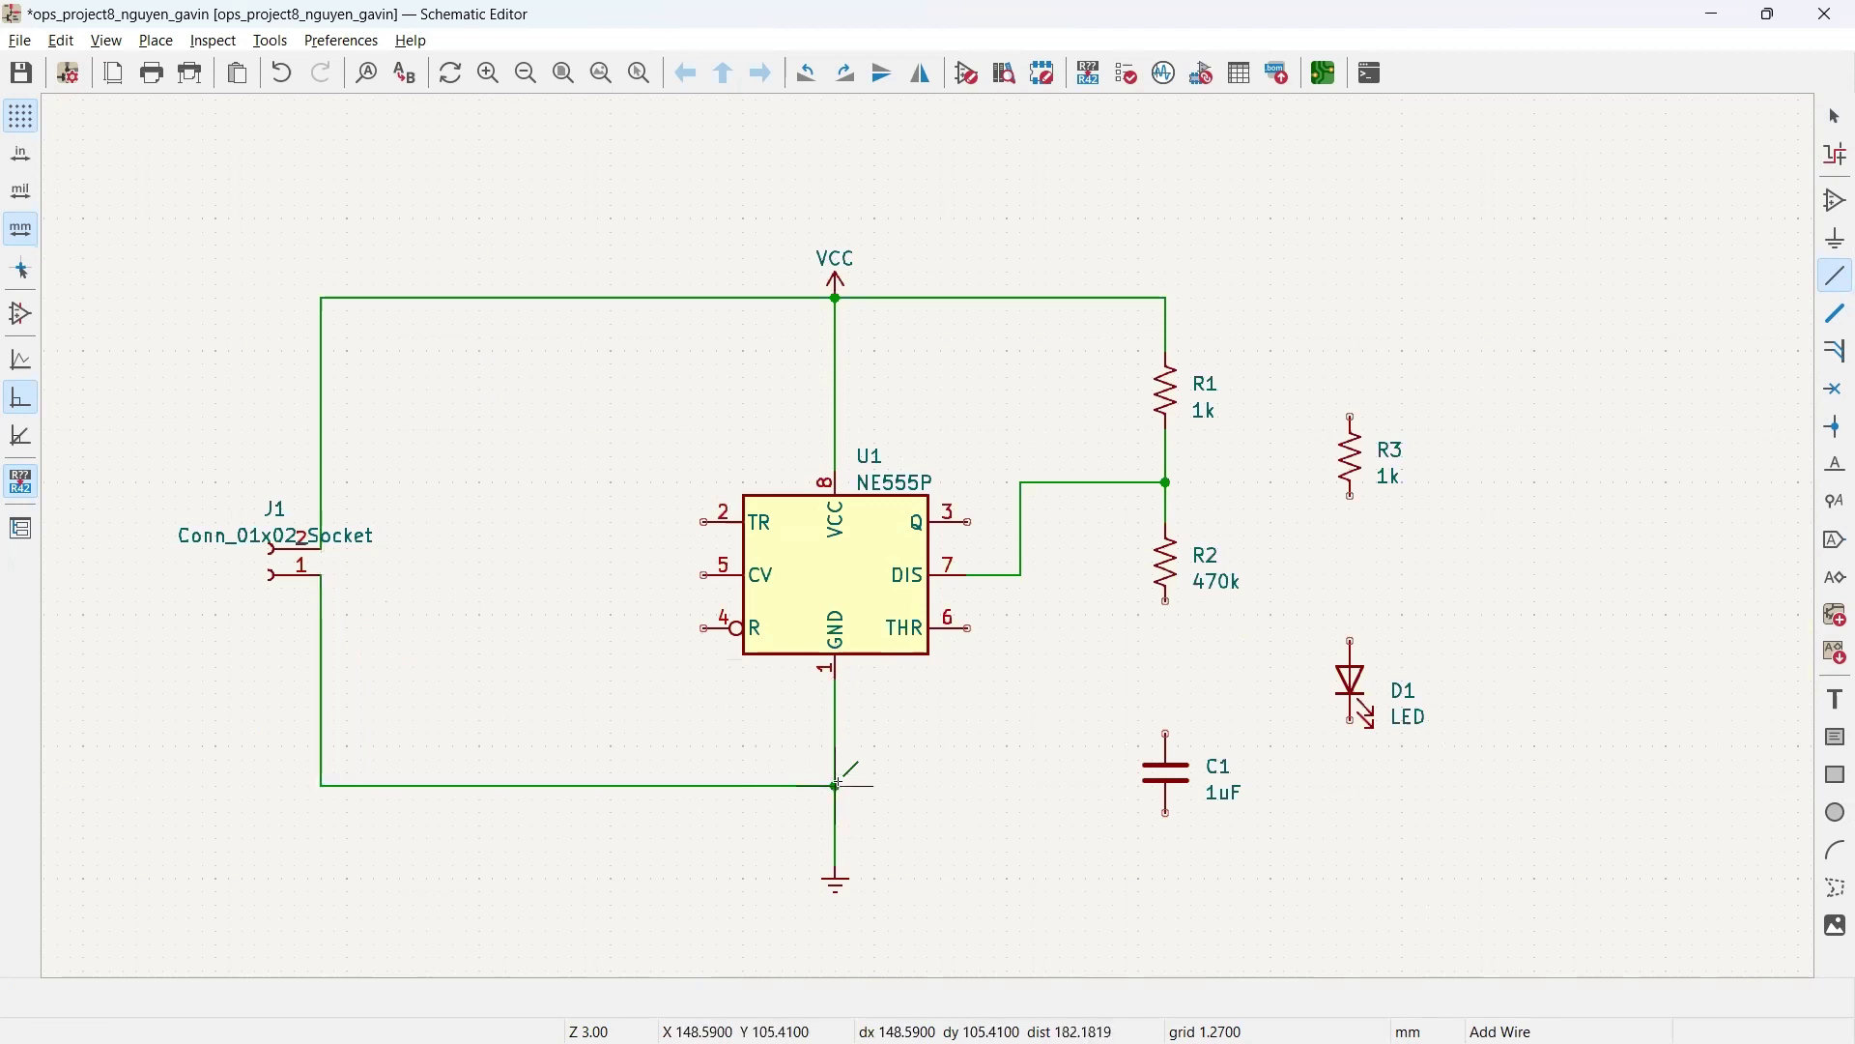
# Step: Move capacitor C1 up so its lower pin is level with the ground junction, and wire that pin to the junction
pyautogui.click(836, 784)
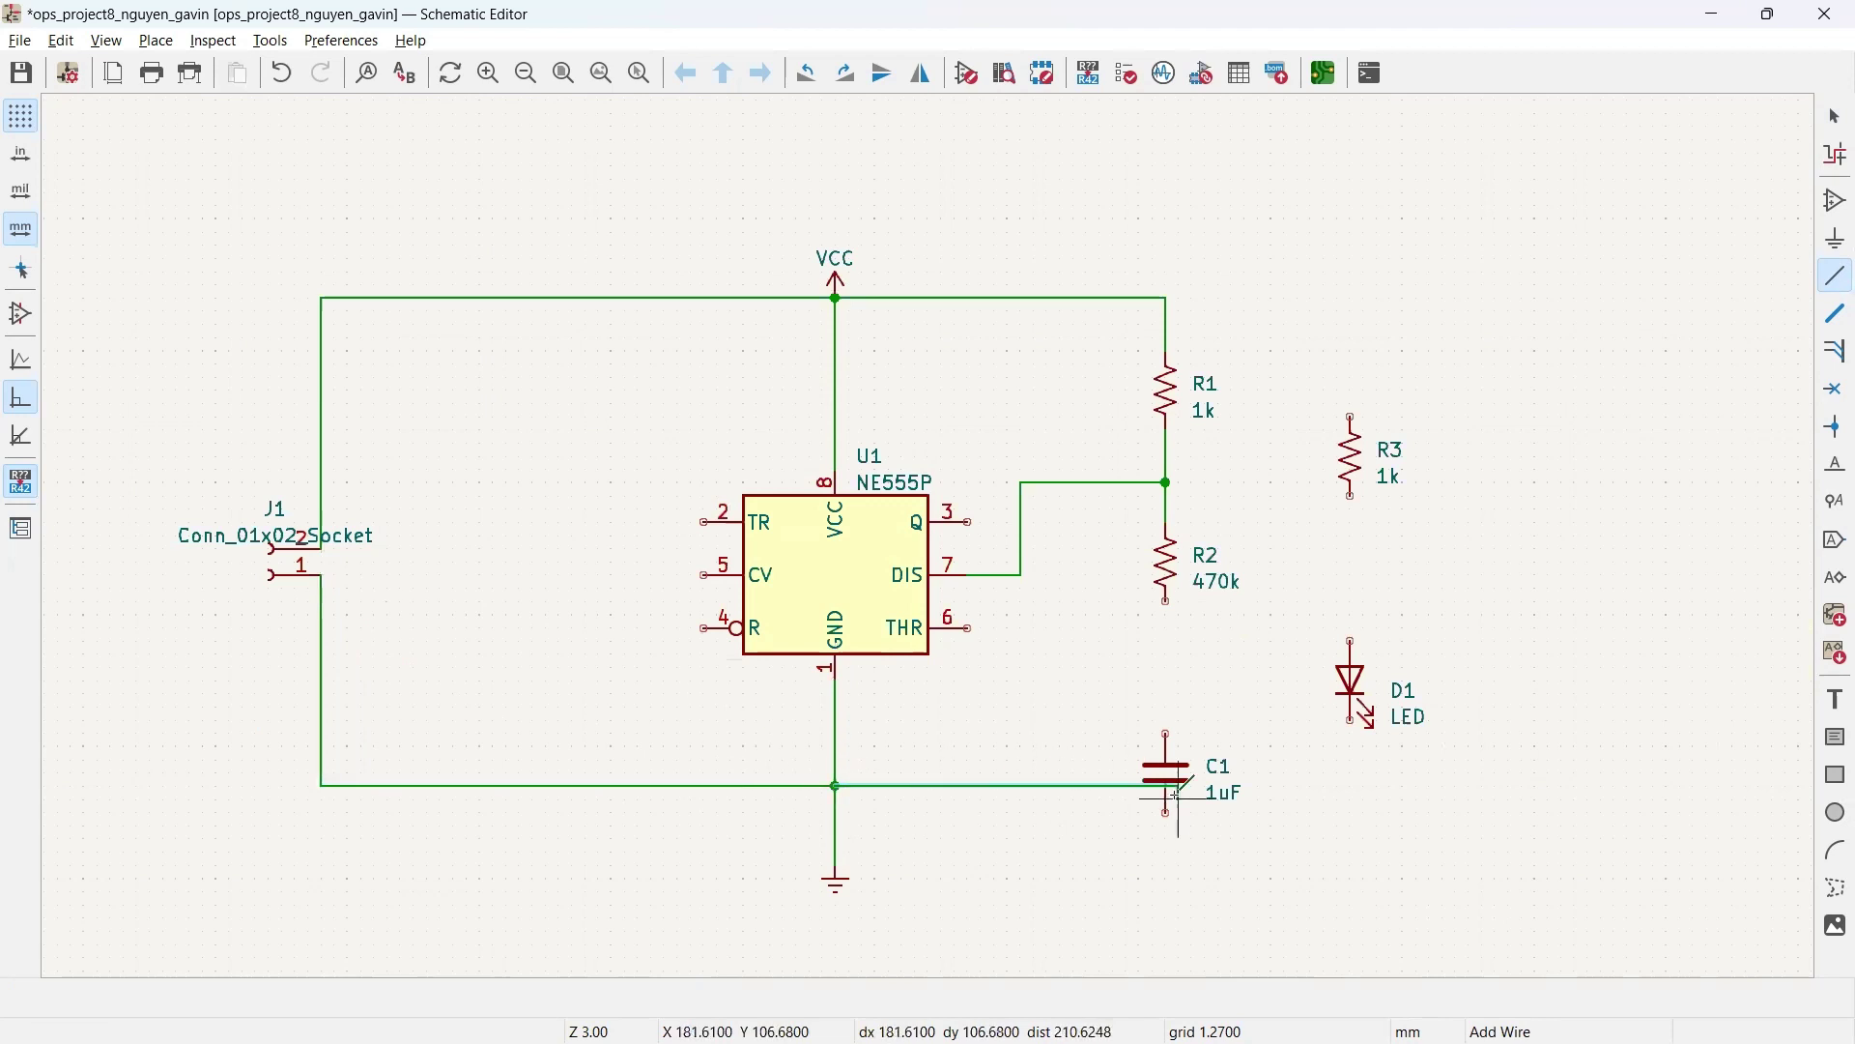
pyautogui.press('Escape')
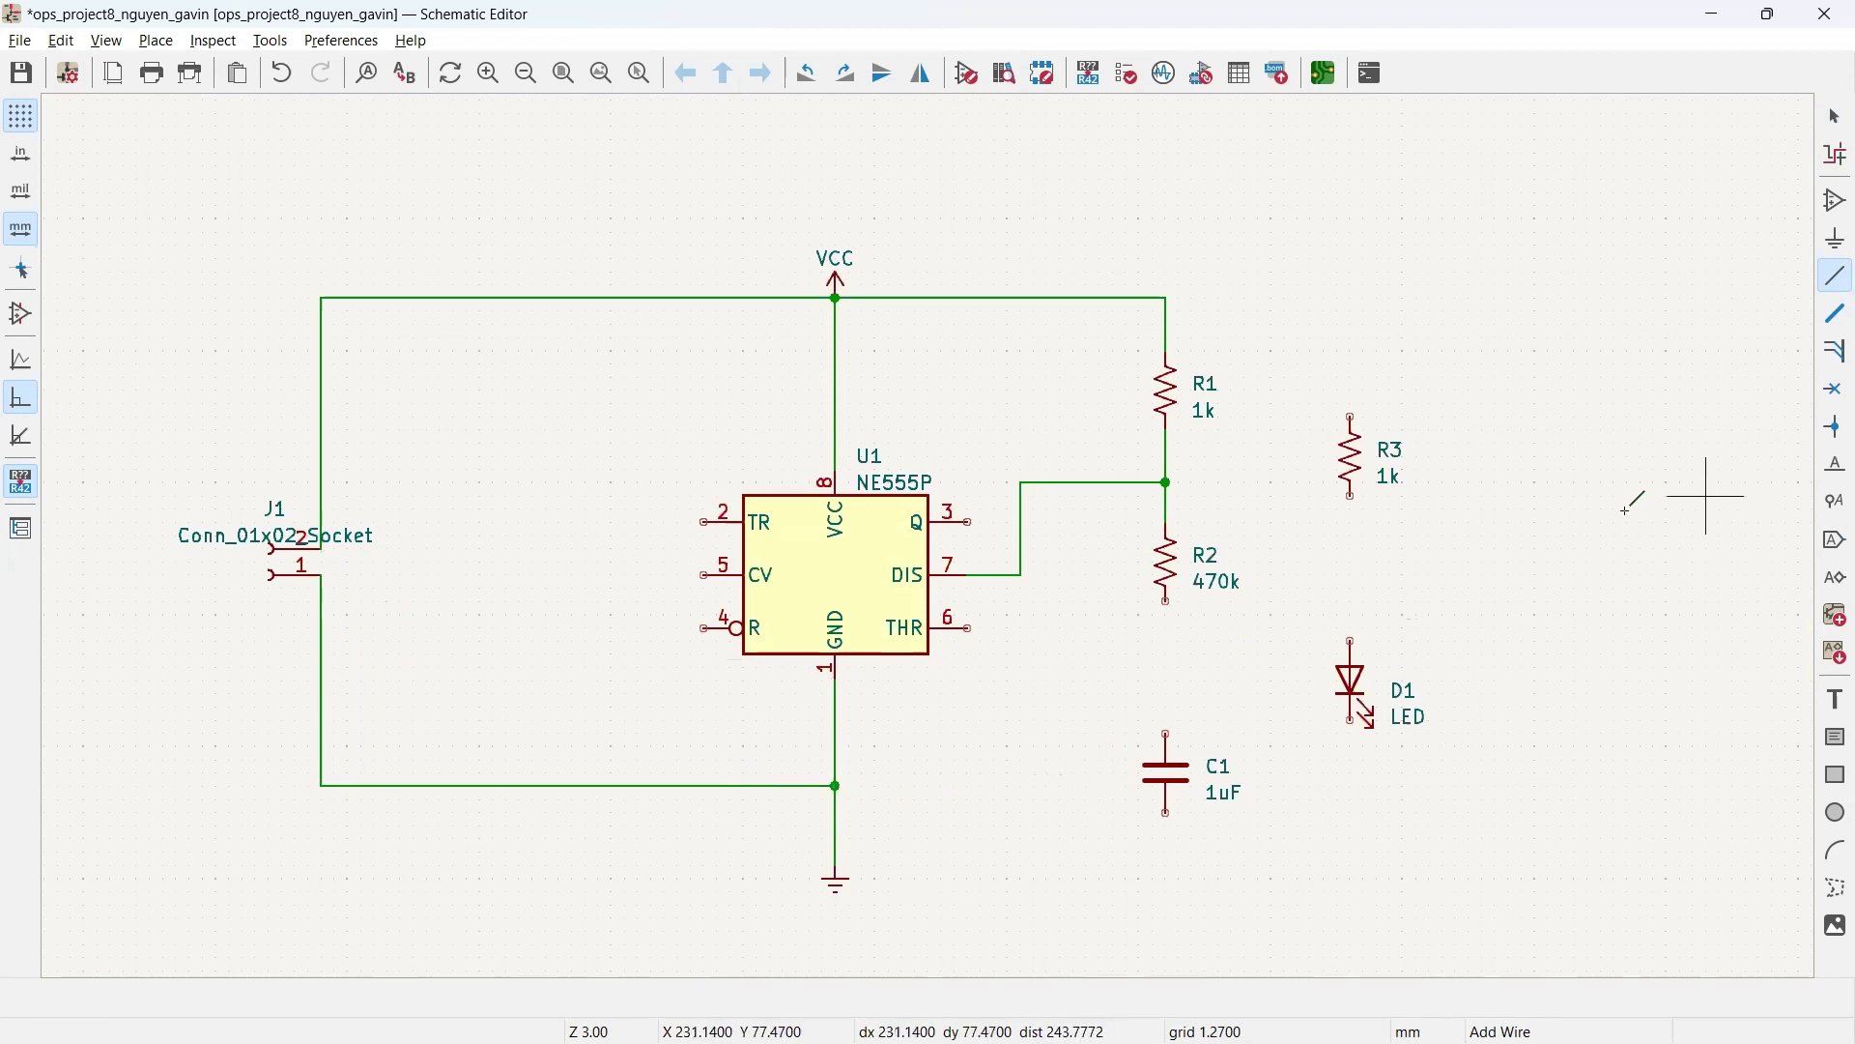
pyautogui.click(1837, 117)
pyautogui.click(1172, 788)
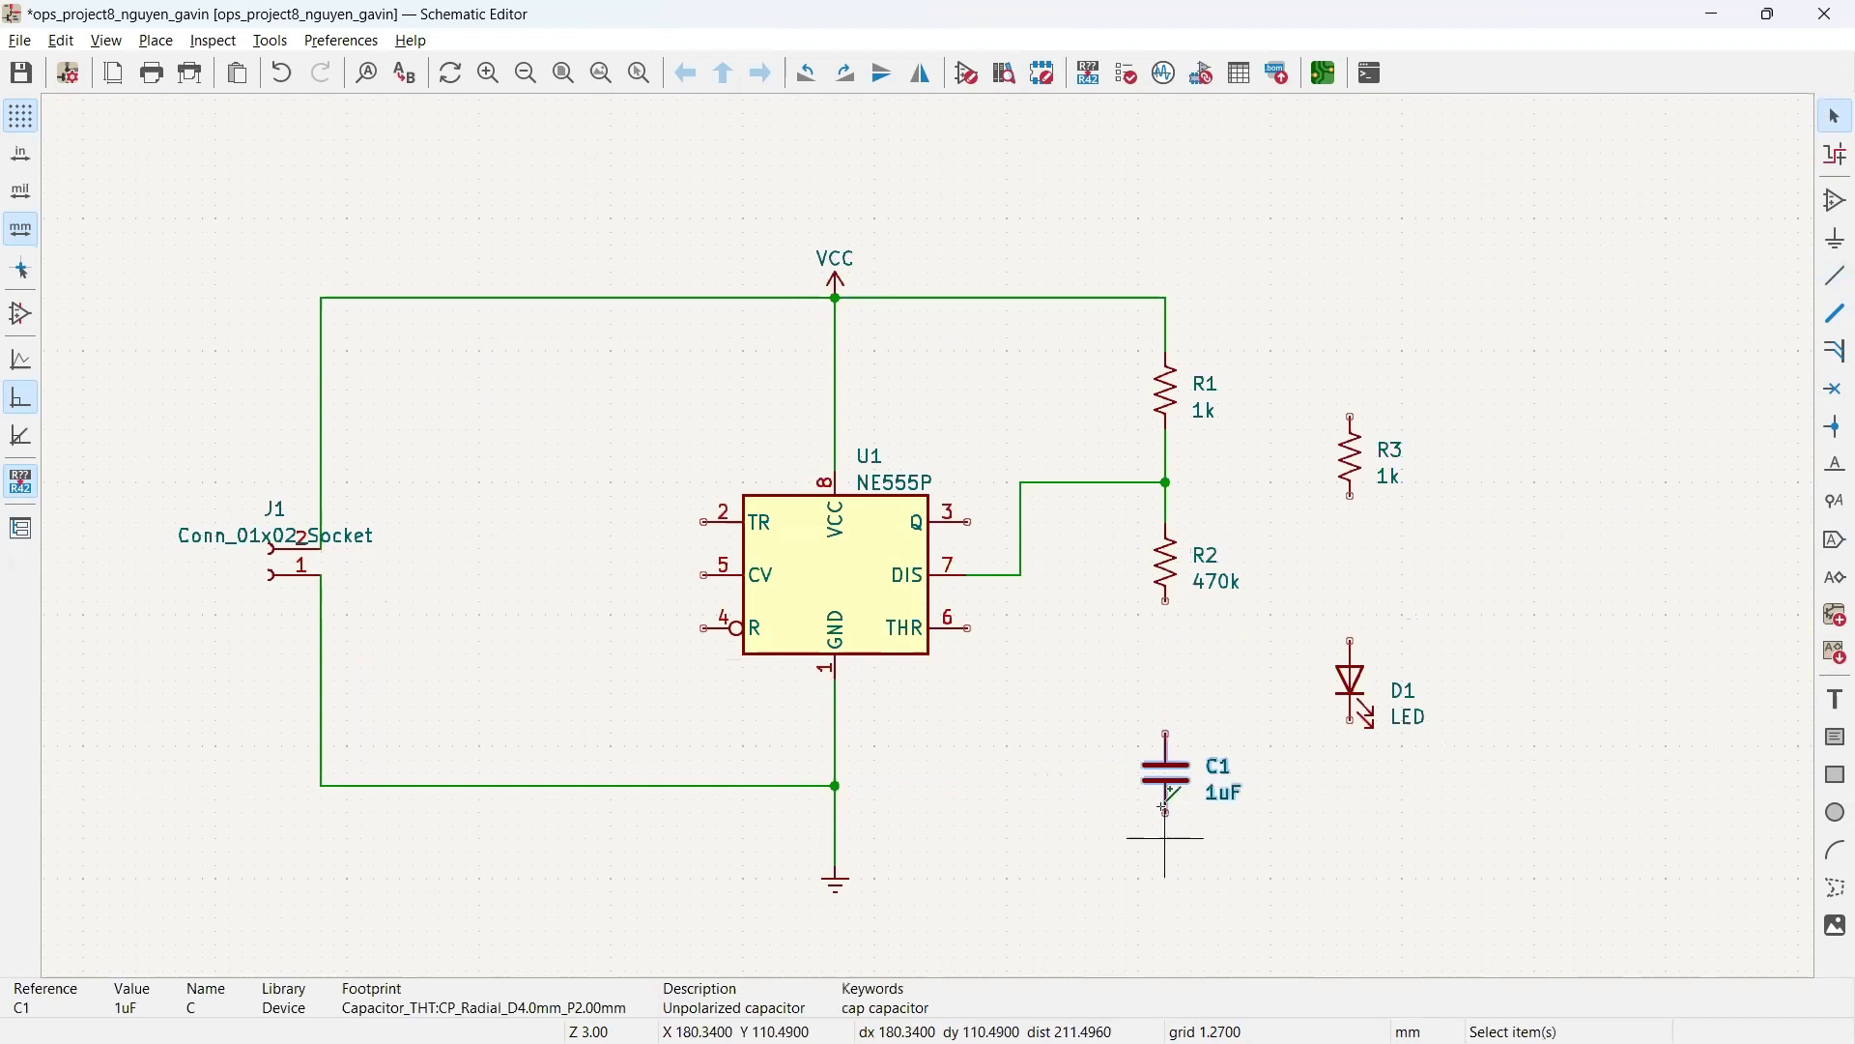
pyautogui.moveTo(1169, 781); pyautogui.dragTo(1166, 753)
pyautogui.click(1163, 745)
pyautogui.scroll(3, 845, 764)
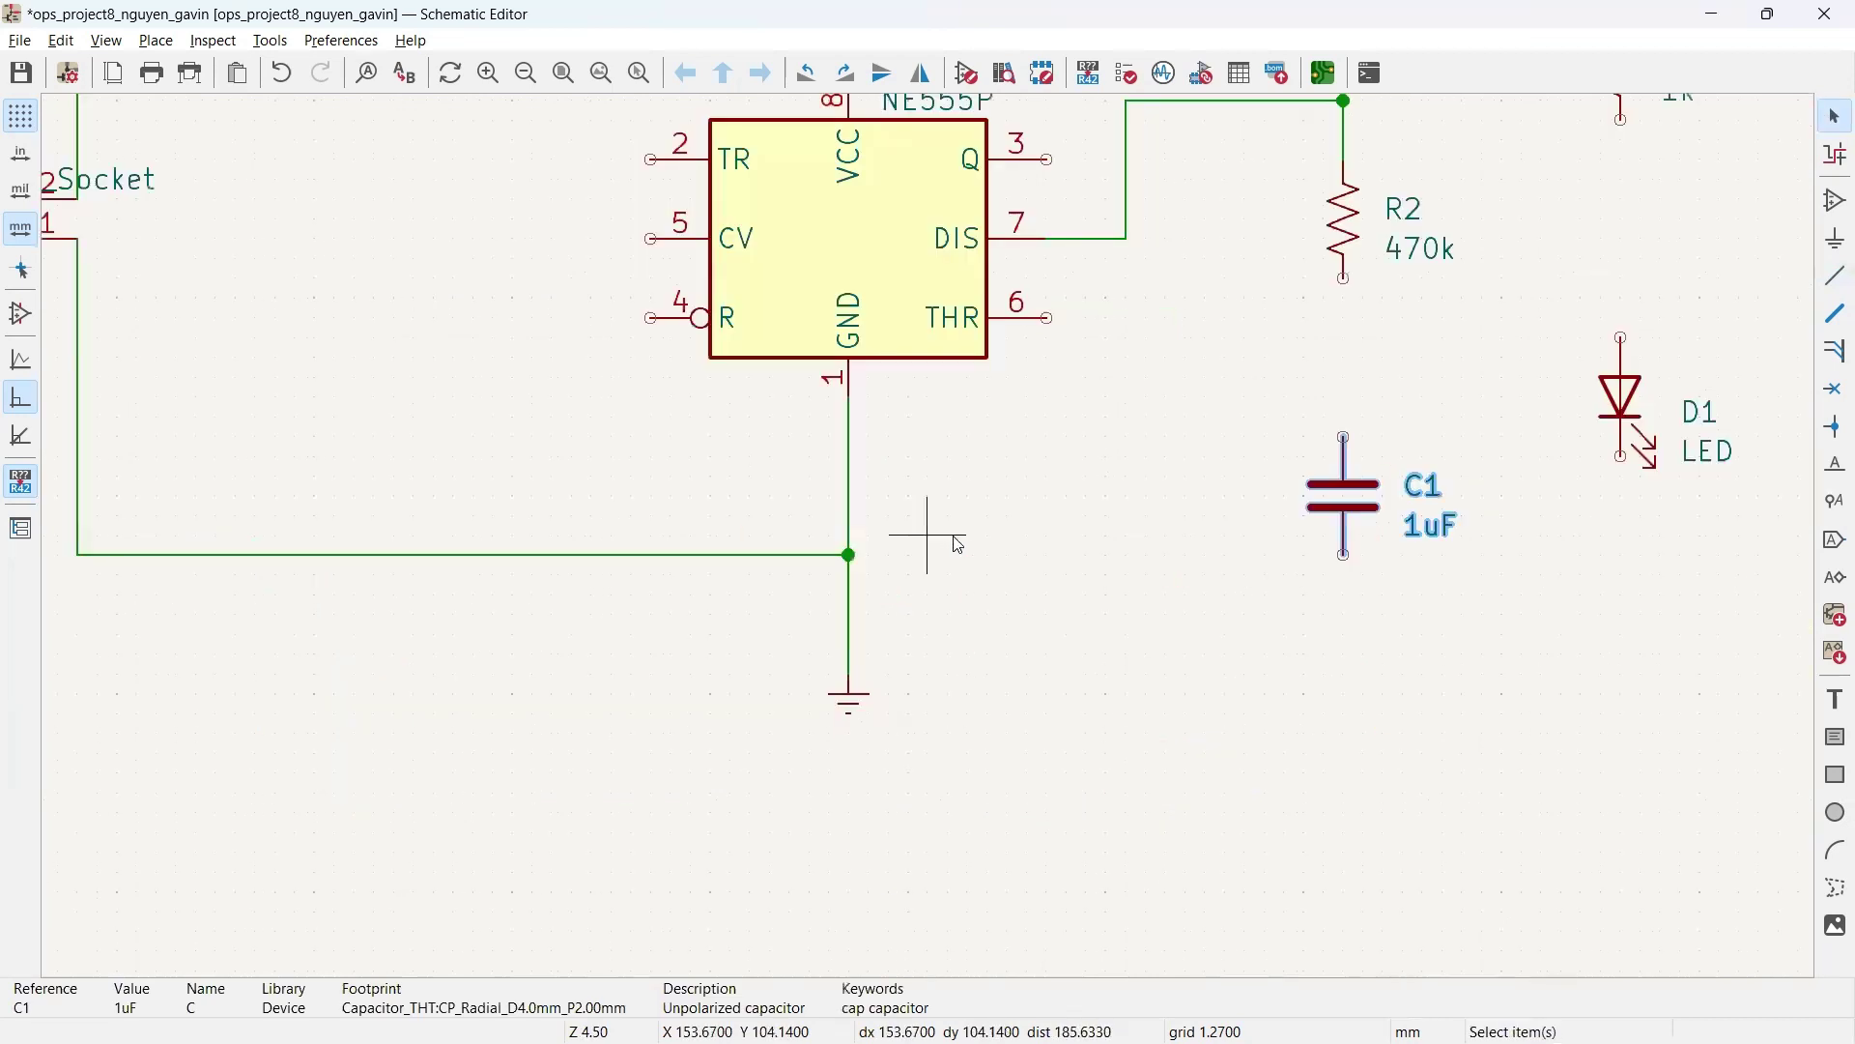
pyautogui.scroll(-2, 930, 537)
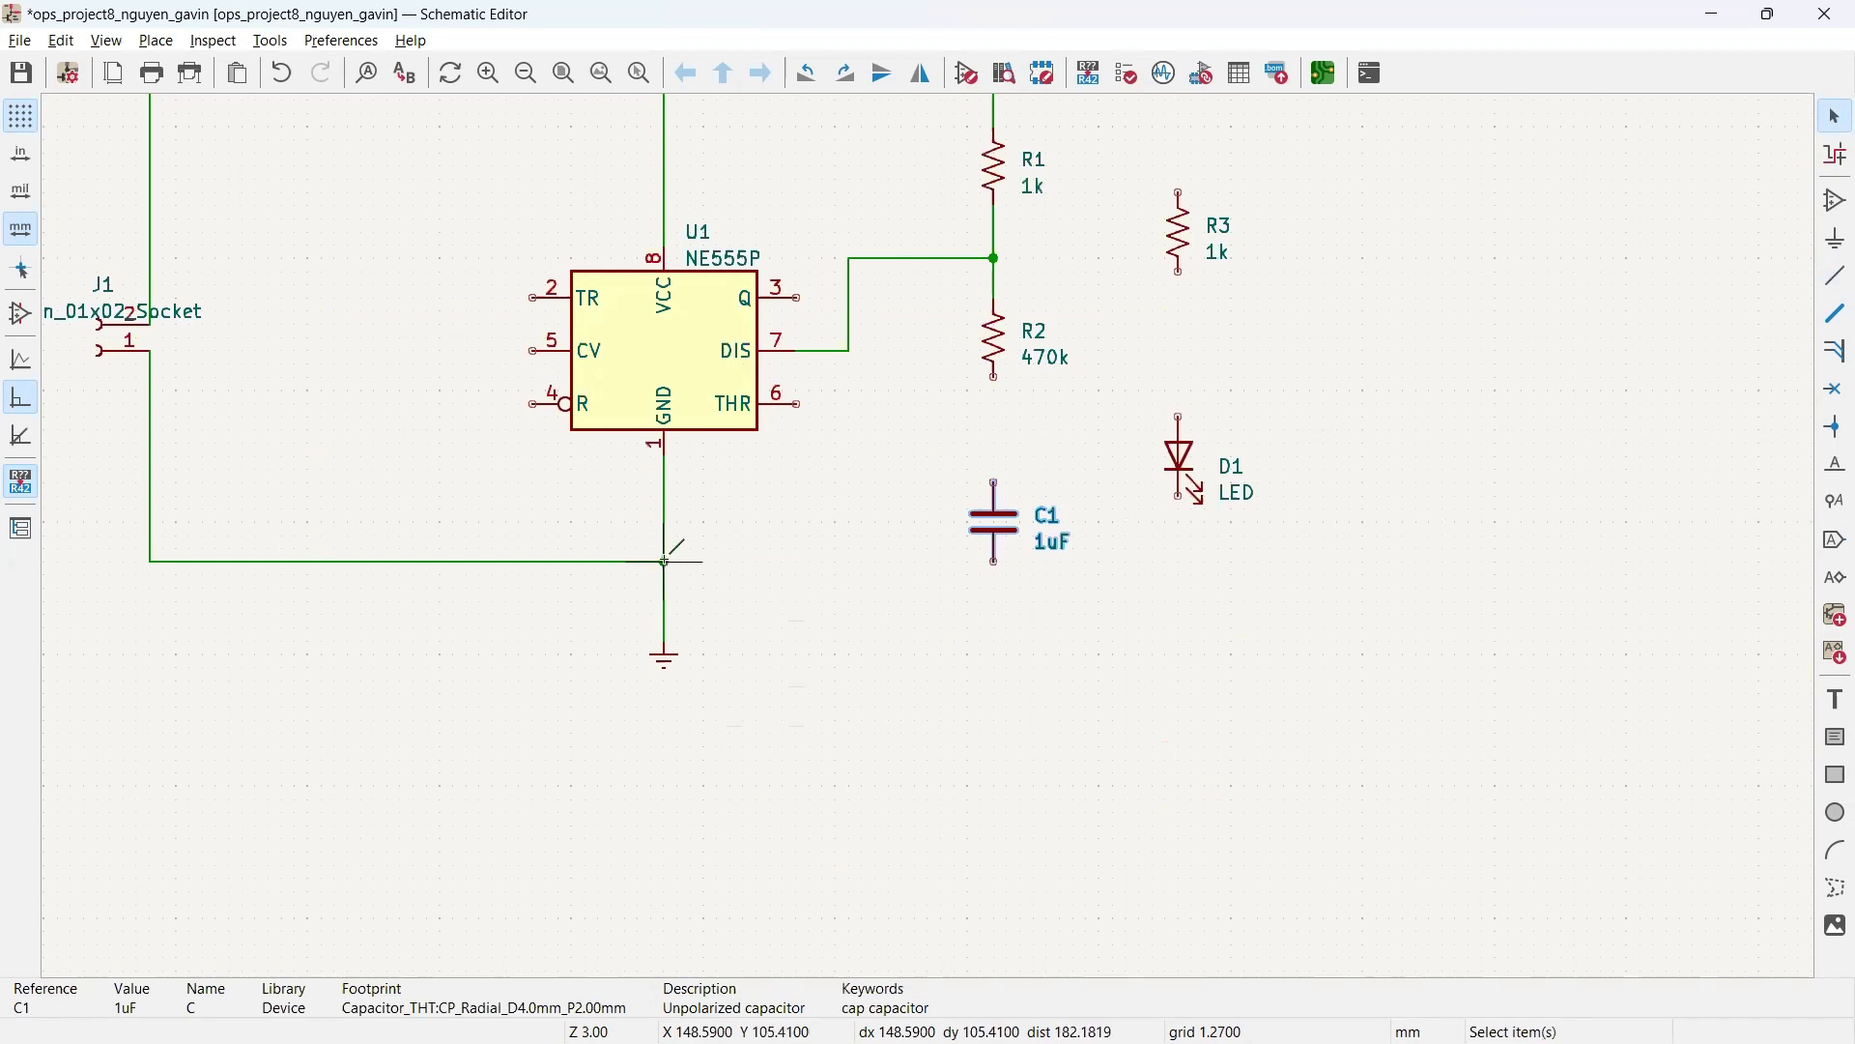
pyautogui.press('w')
pyautogui.click(995, 561)
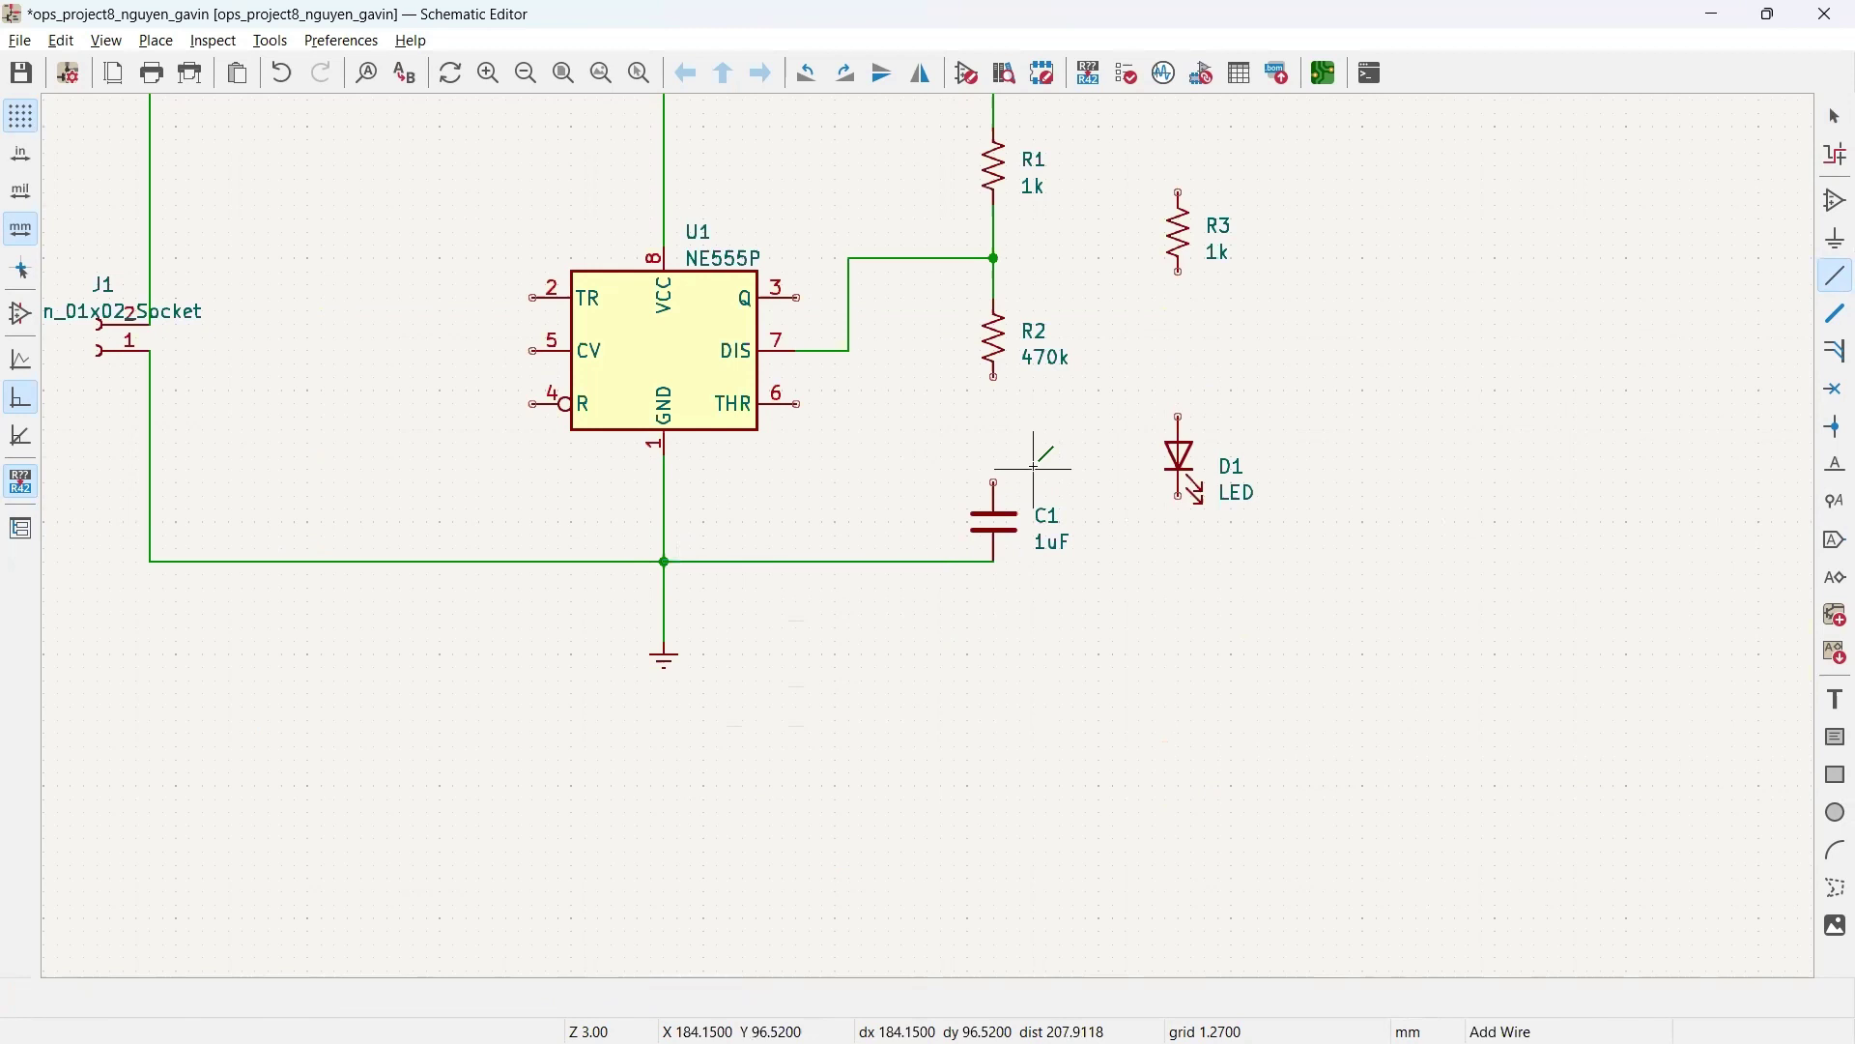
# Step: Wire C1's upper pin to R2's lower pin, and connect U1's THR pin 6 to that wire
pyautogui.click(996, 483)
pyautogui.click(995, 377)
pyautogui.click(798, 404)
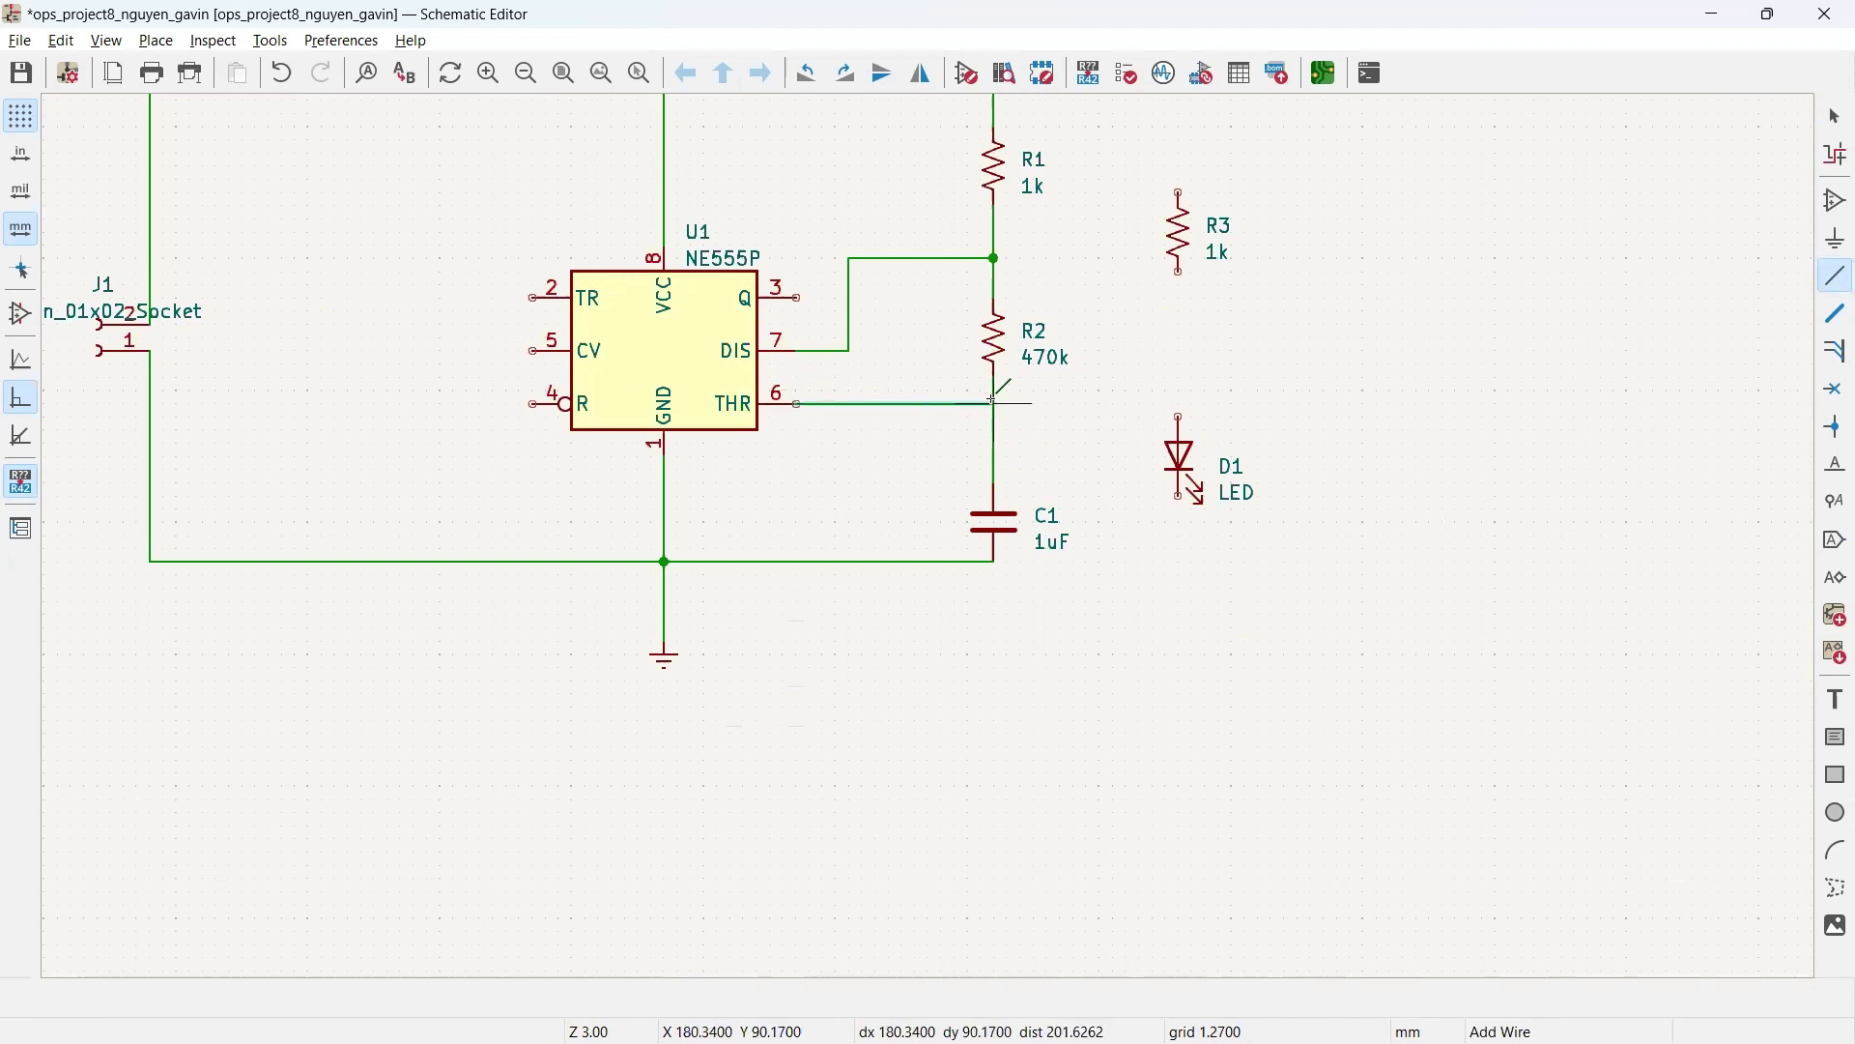
pyautogui.click(996, 404)
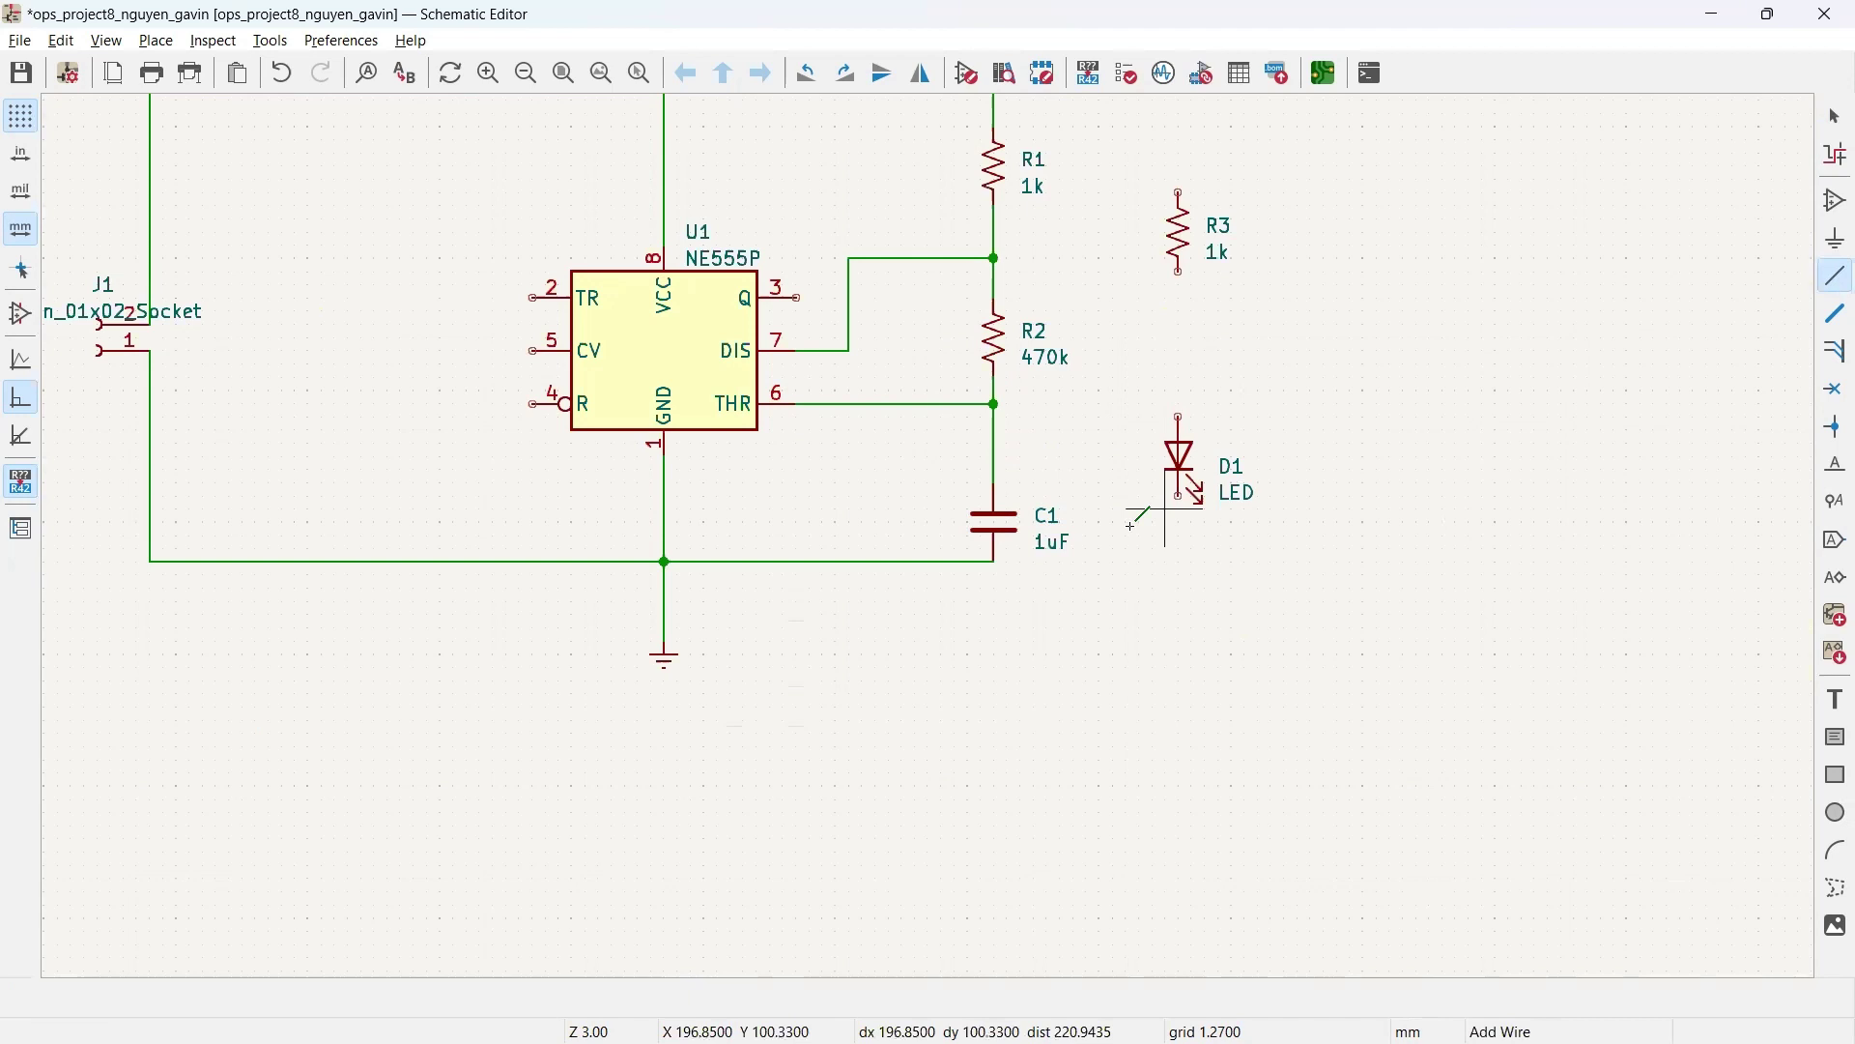
# Step: Wire D1's lower pin to the ground line at C1, and D1's upper pin to R3's lower pin
pyautogui.click(997, 560)
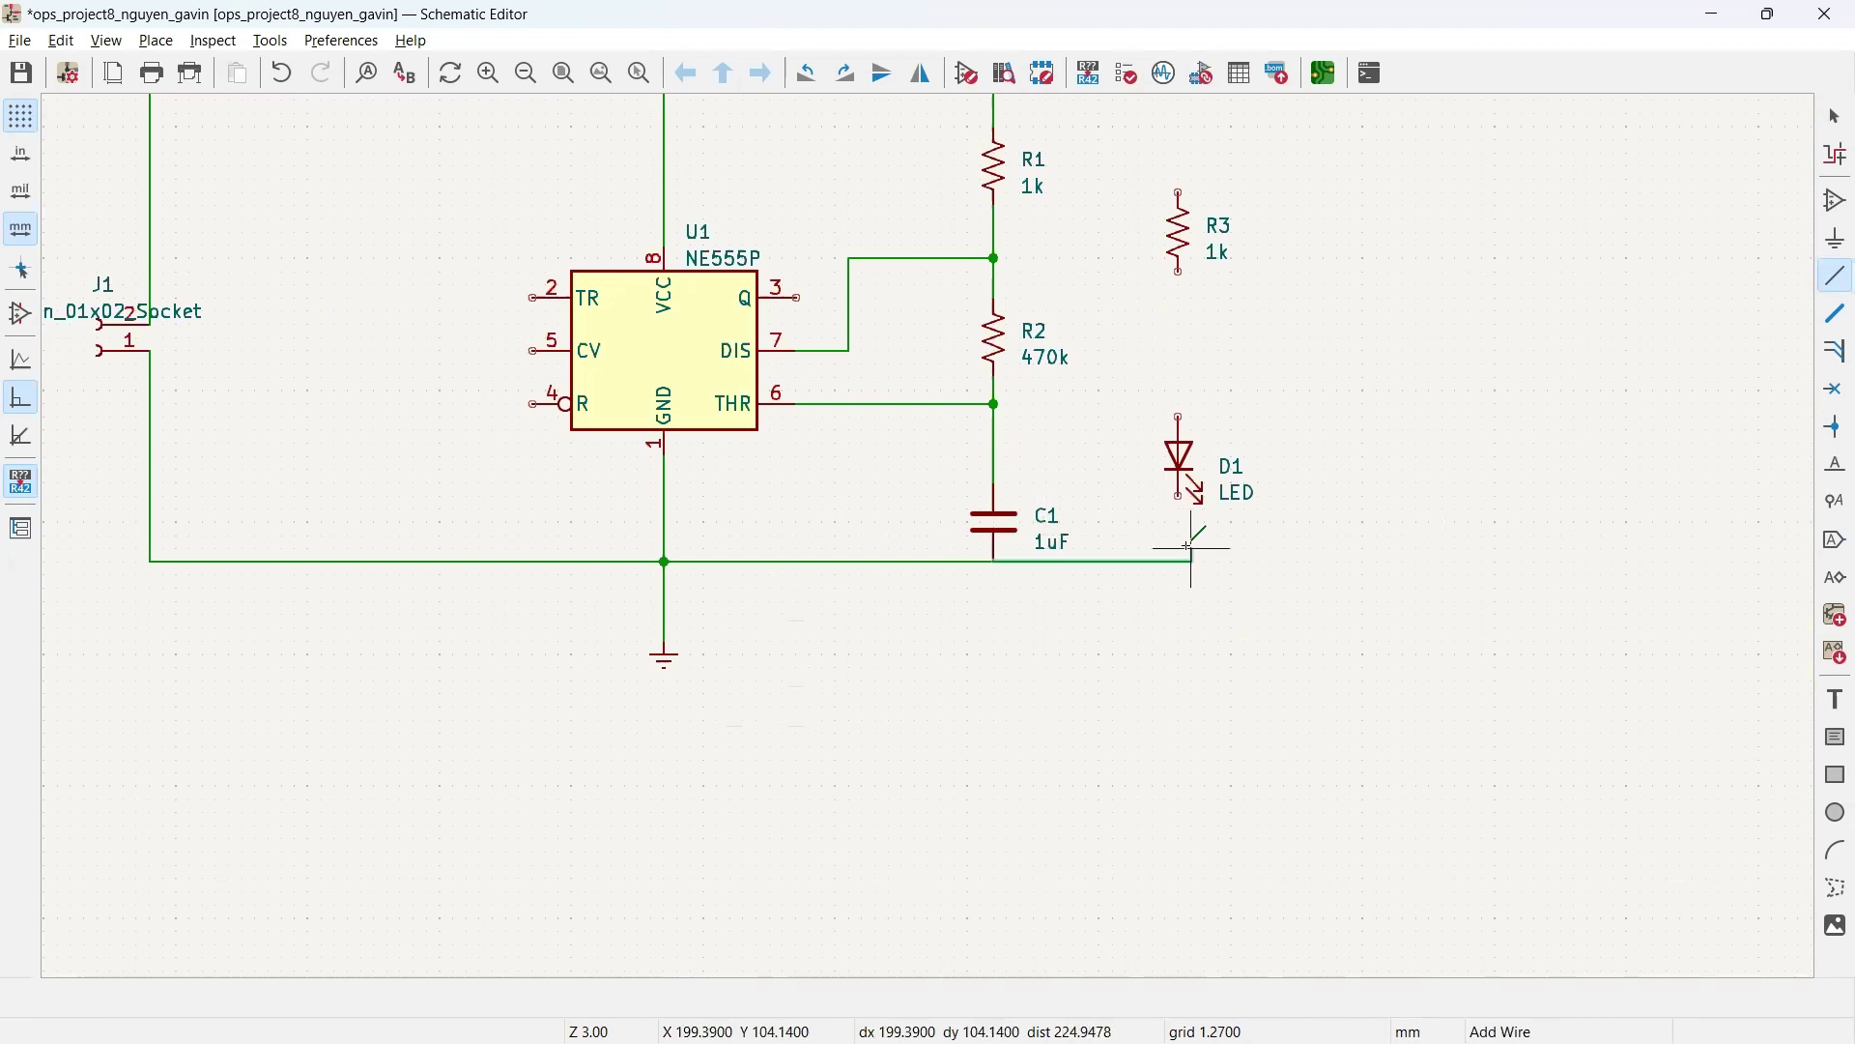
pyautogui.click(1180, 495)
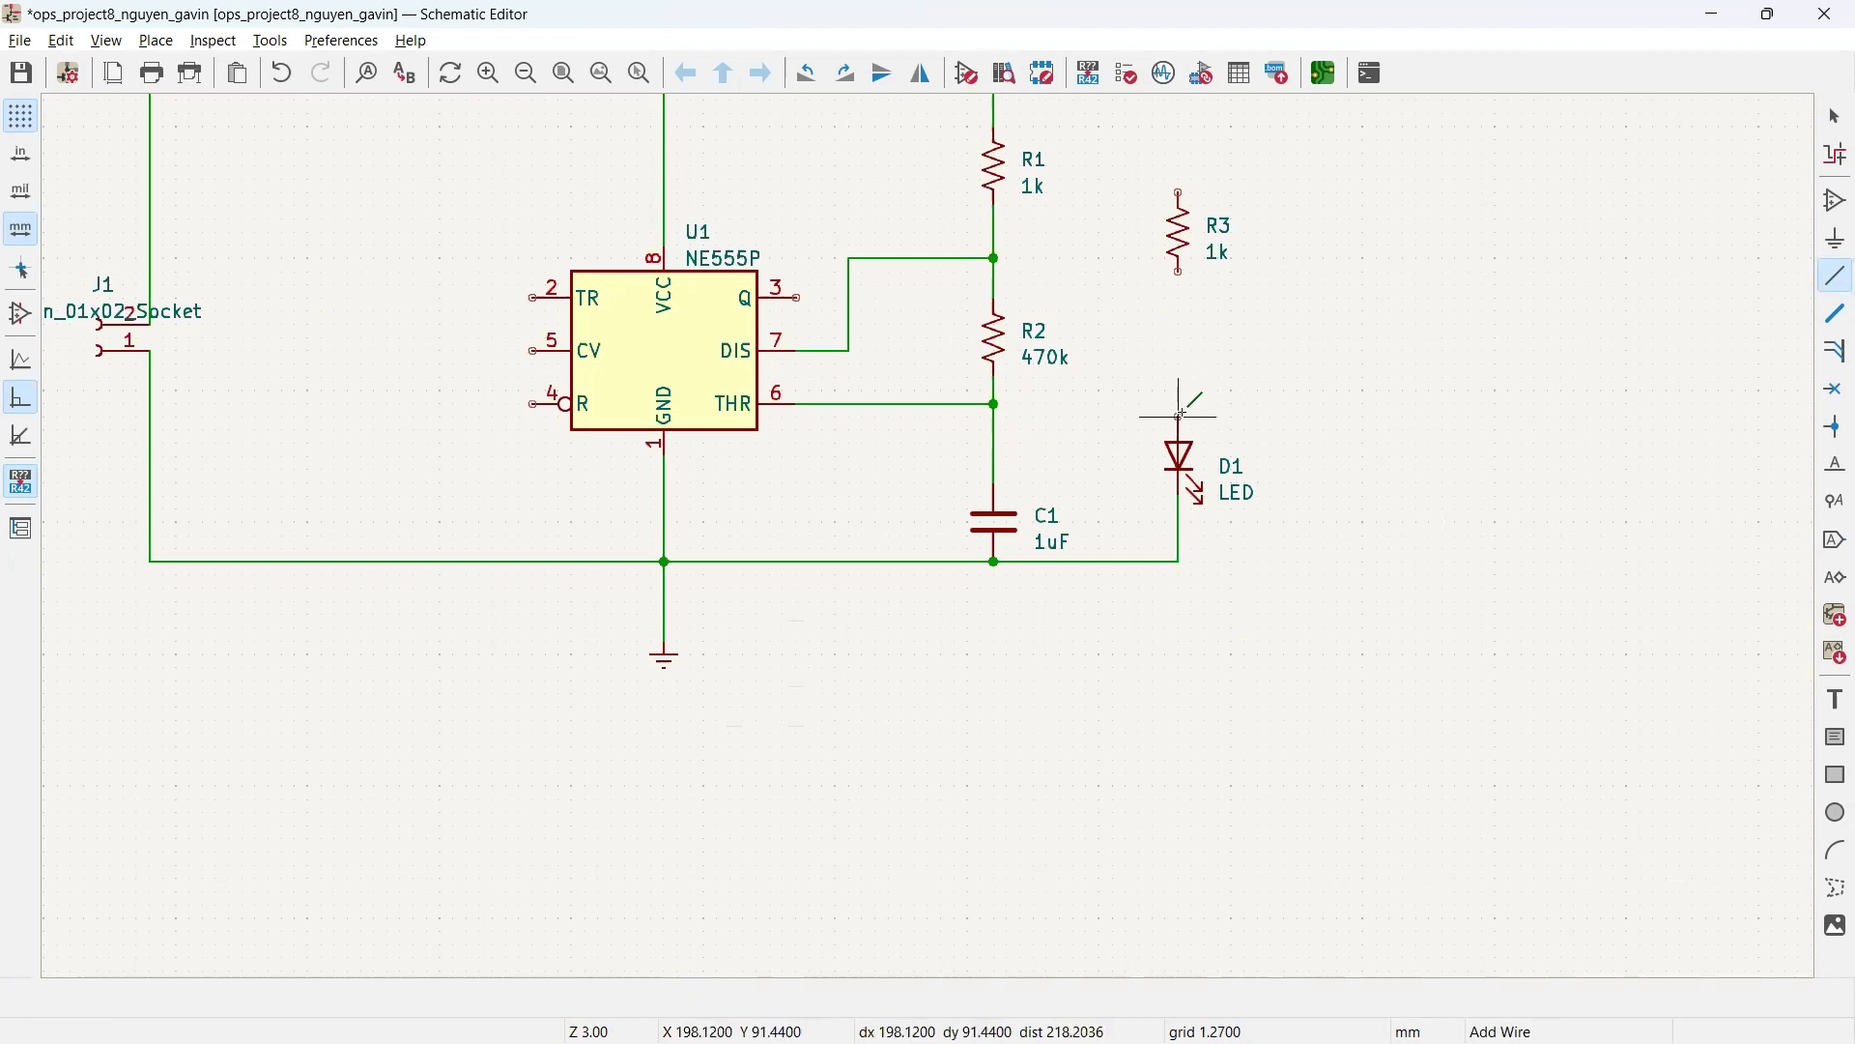
pyautogui.click(1180, 418)
pyautogui.click(1181, 272)
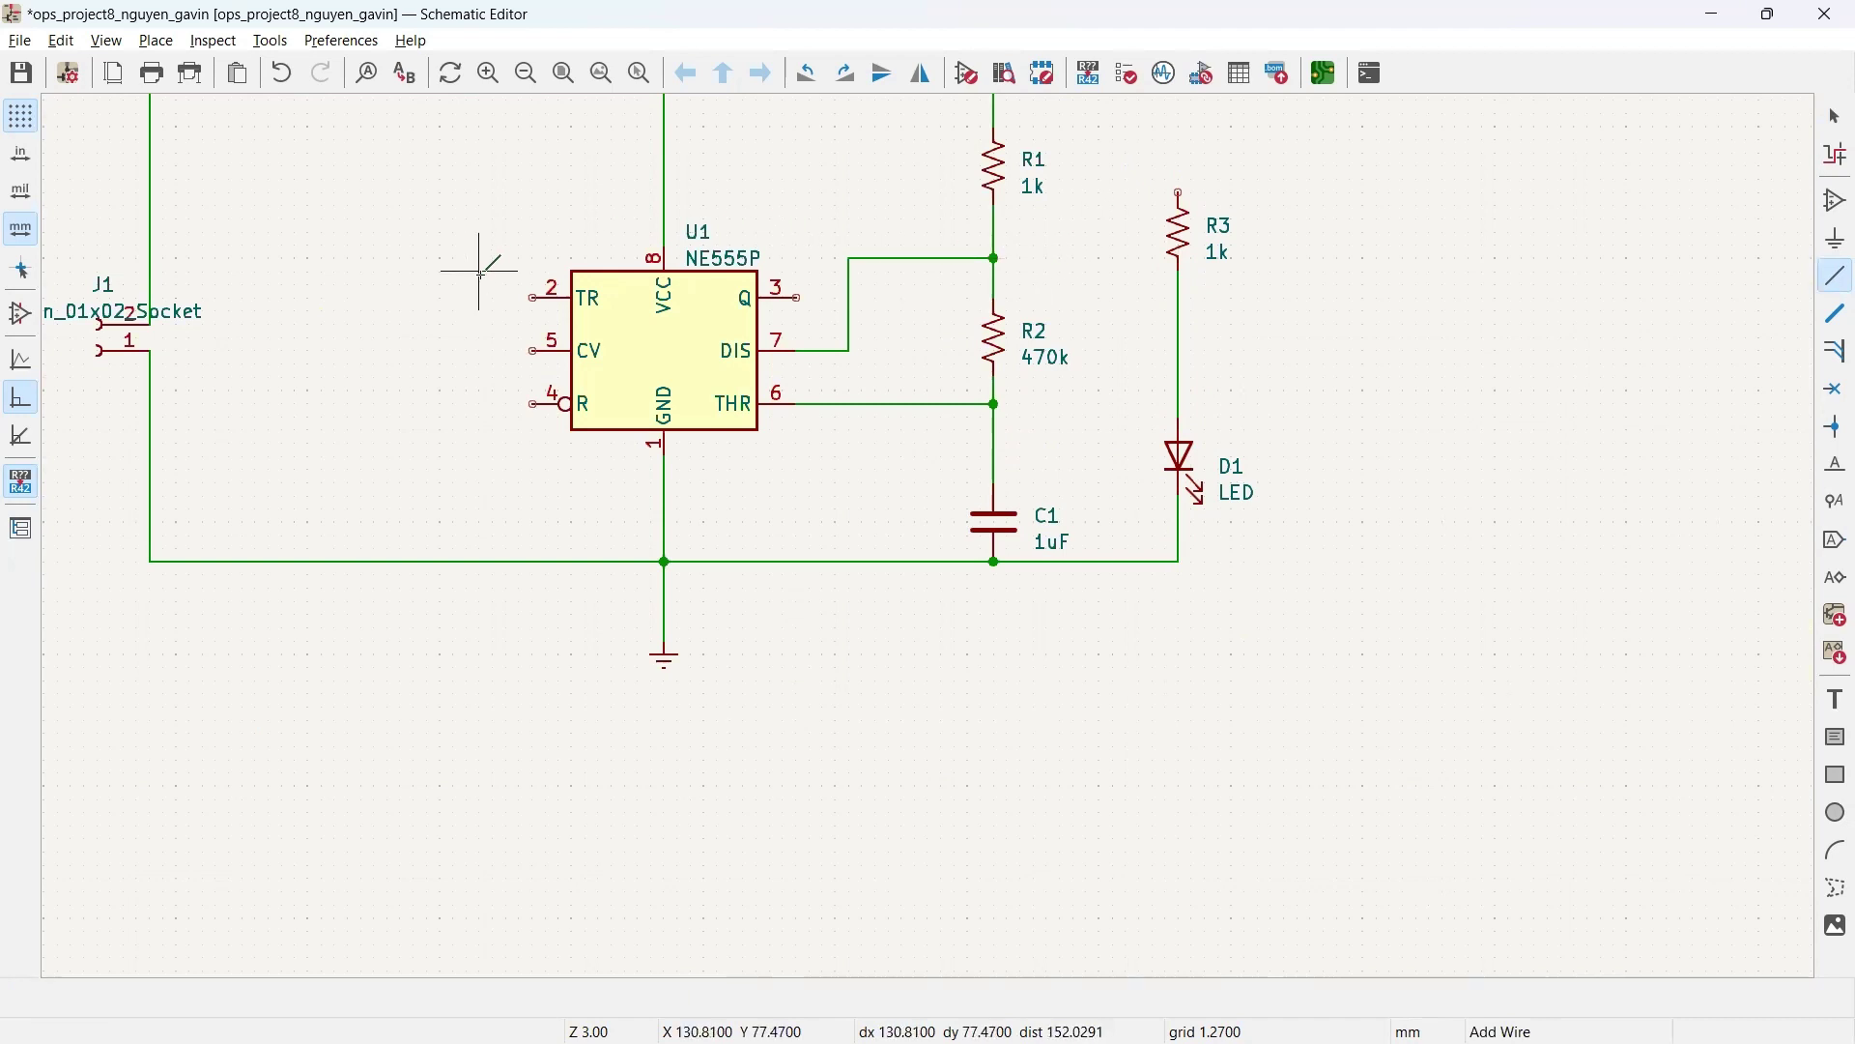
# Step: Wire U1's reset pin 4 up to the VCC line between J1 and the VCC symbol
pyautogui.scroll(-2, 488, 281)
pyautogui.scroll(4, 932, 531)
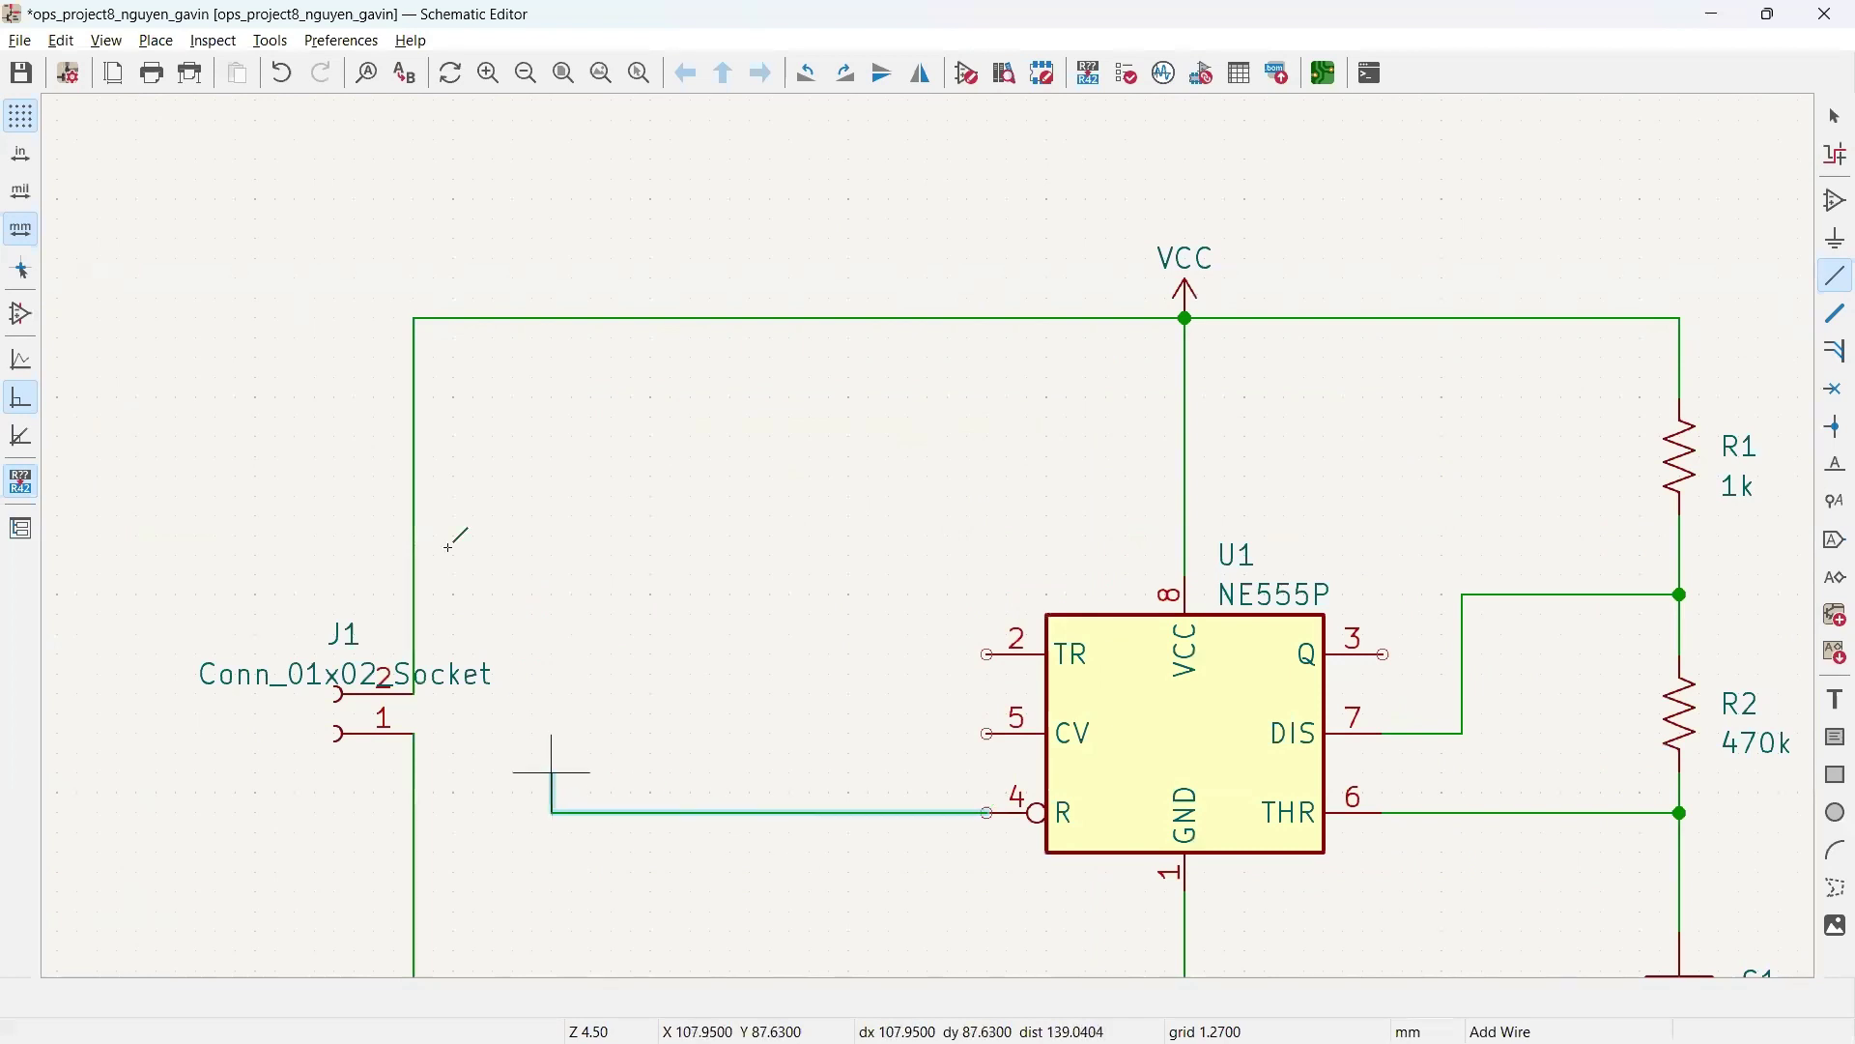
pyautogui.click(552, 318)
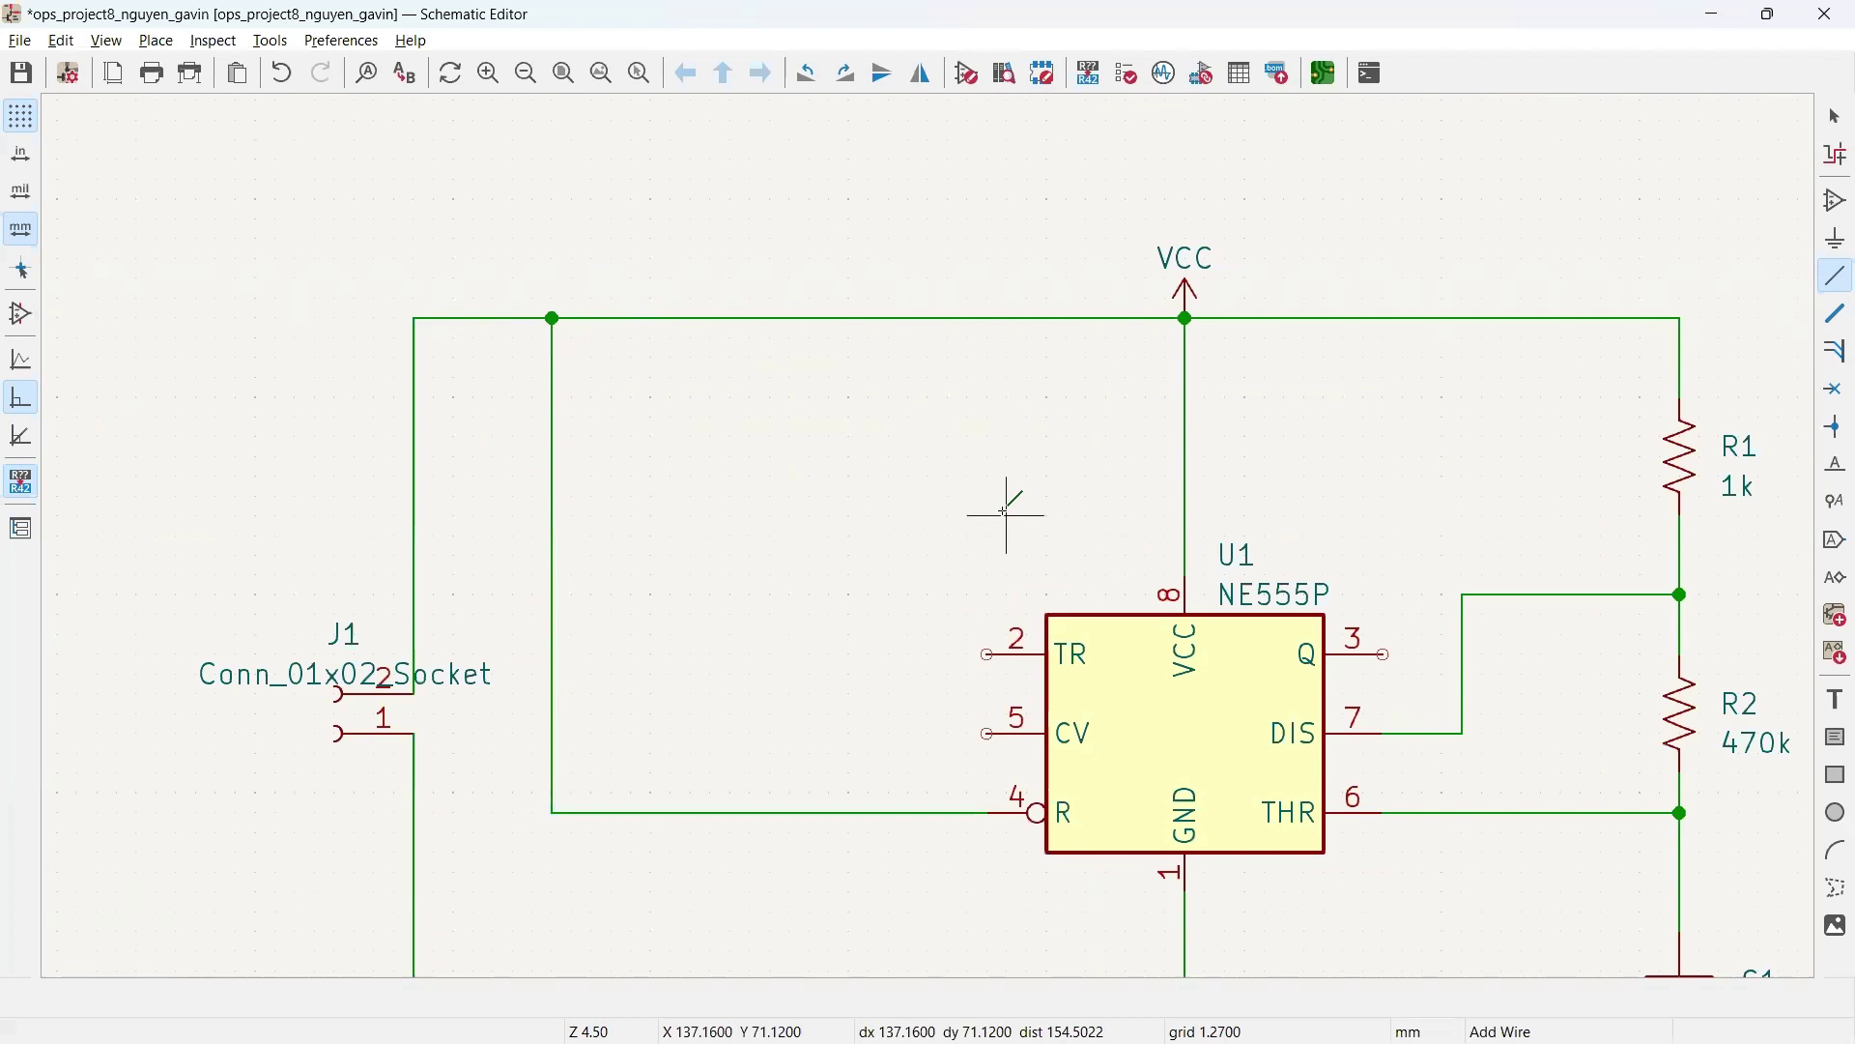
pyautogui.scroll(-2, 998, 509)
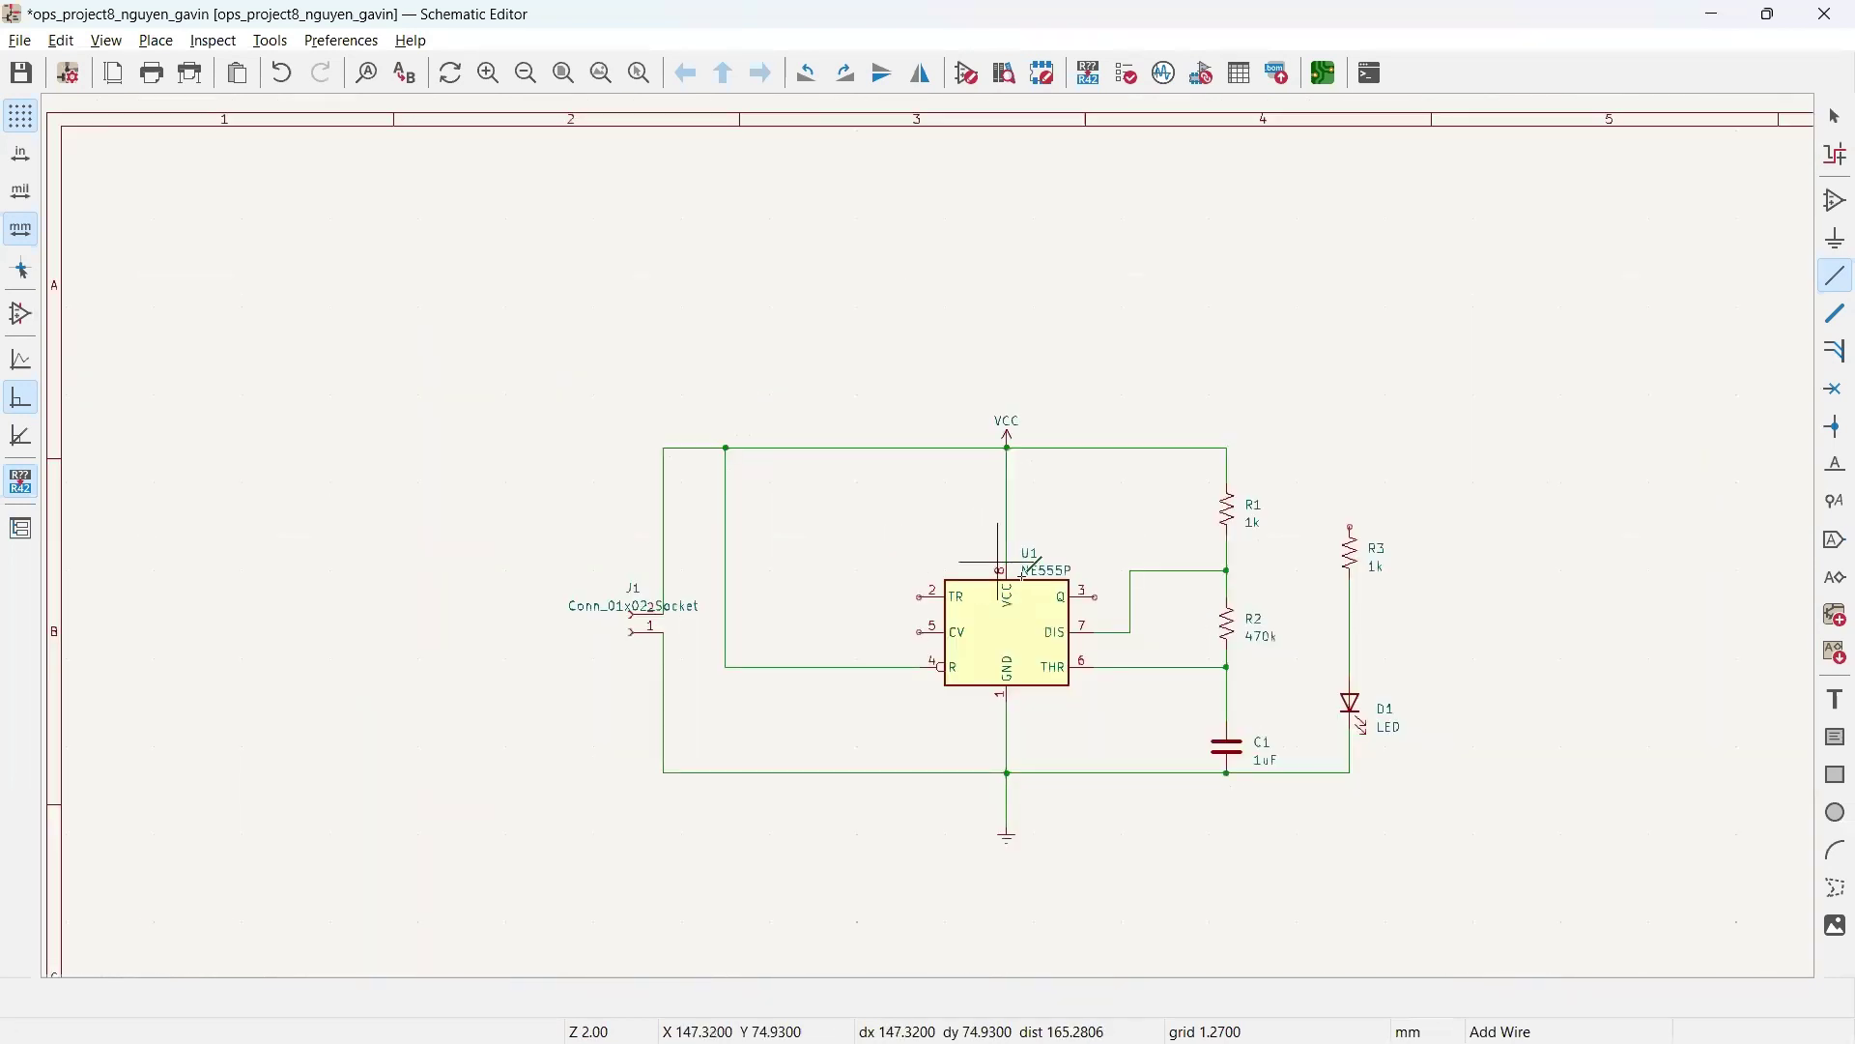
pyautogui.scroll(1, 1044, 580)
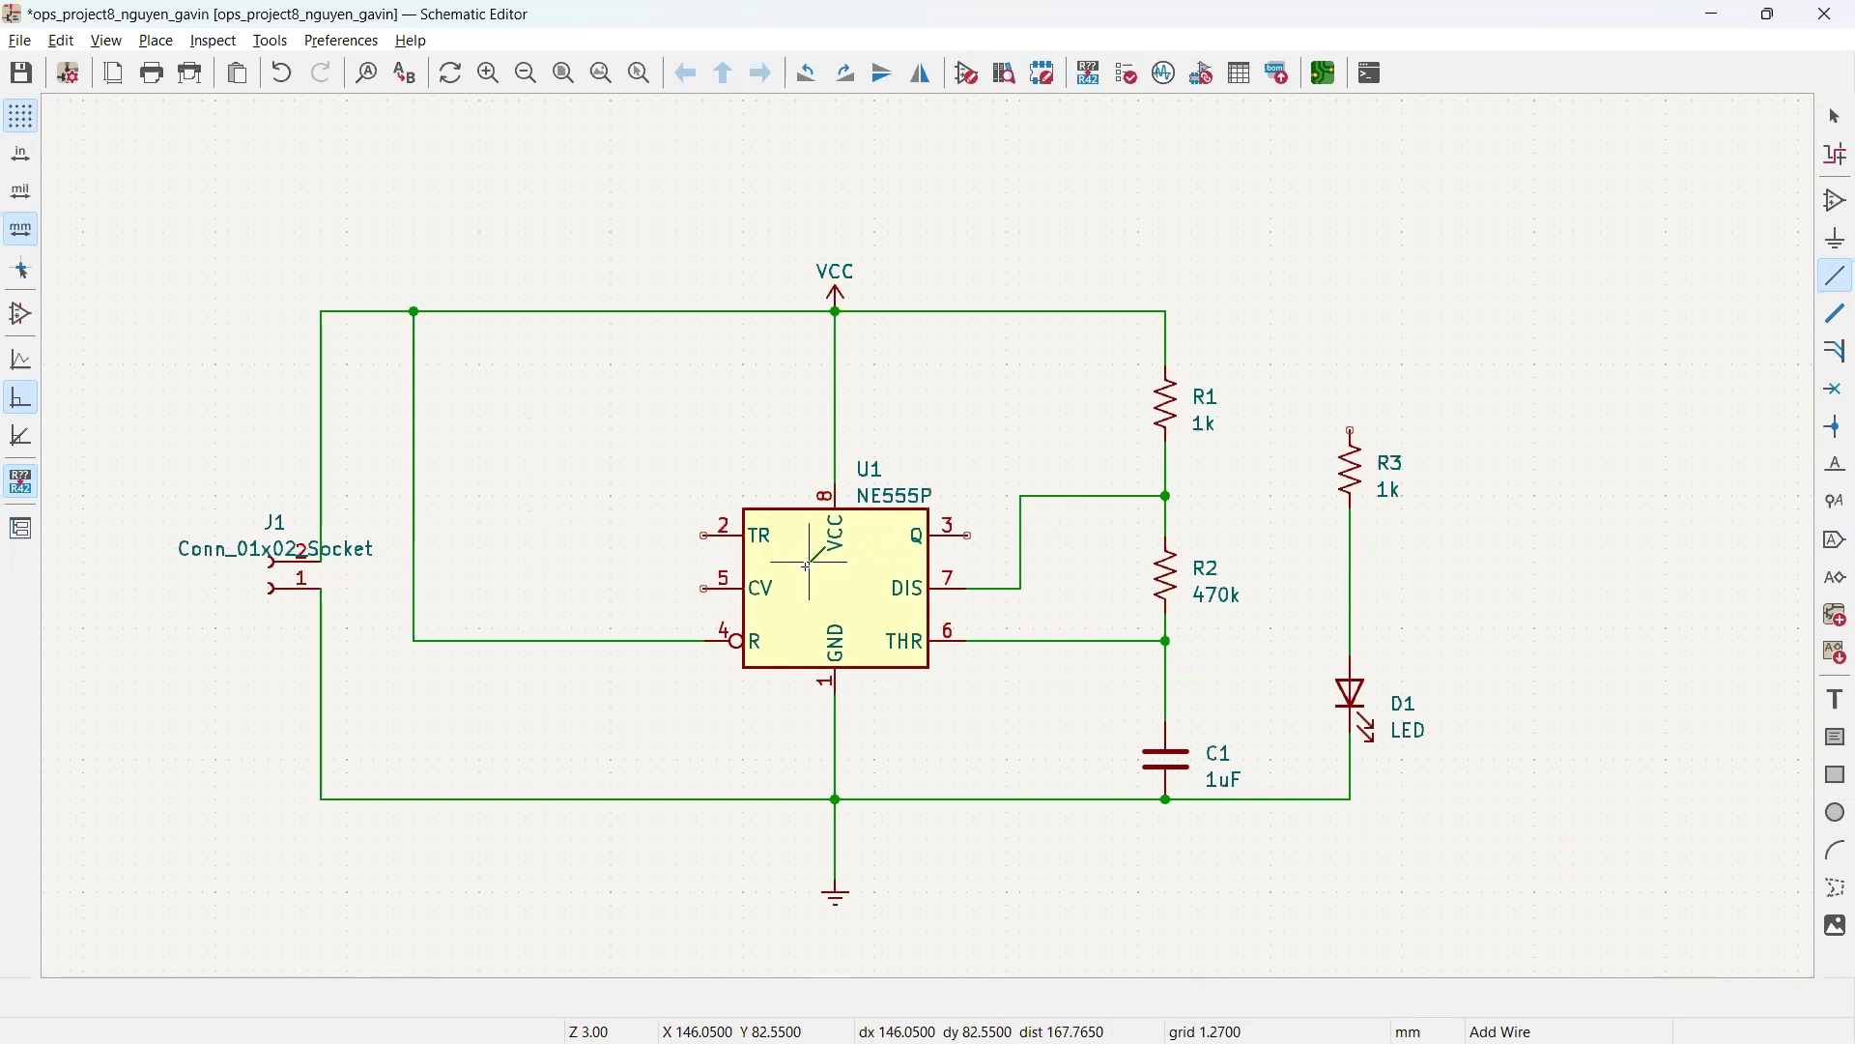
pyautogui.press('Escape')
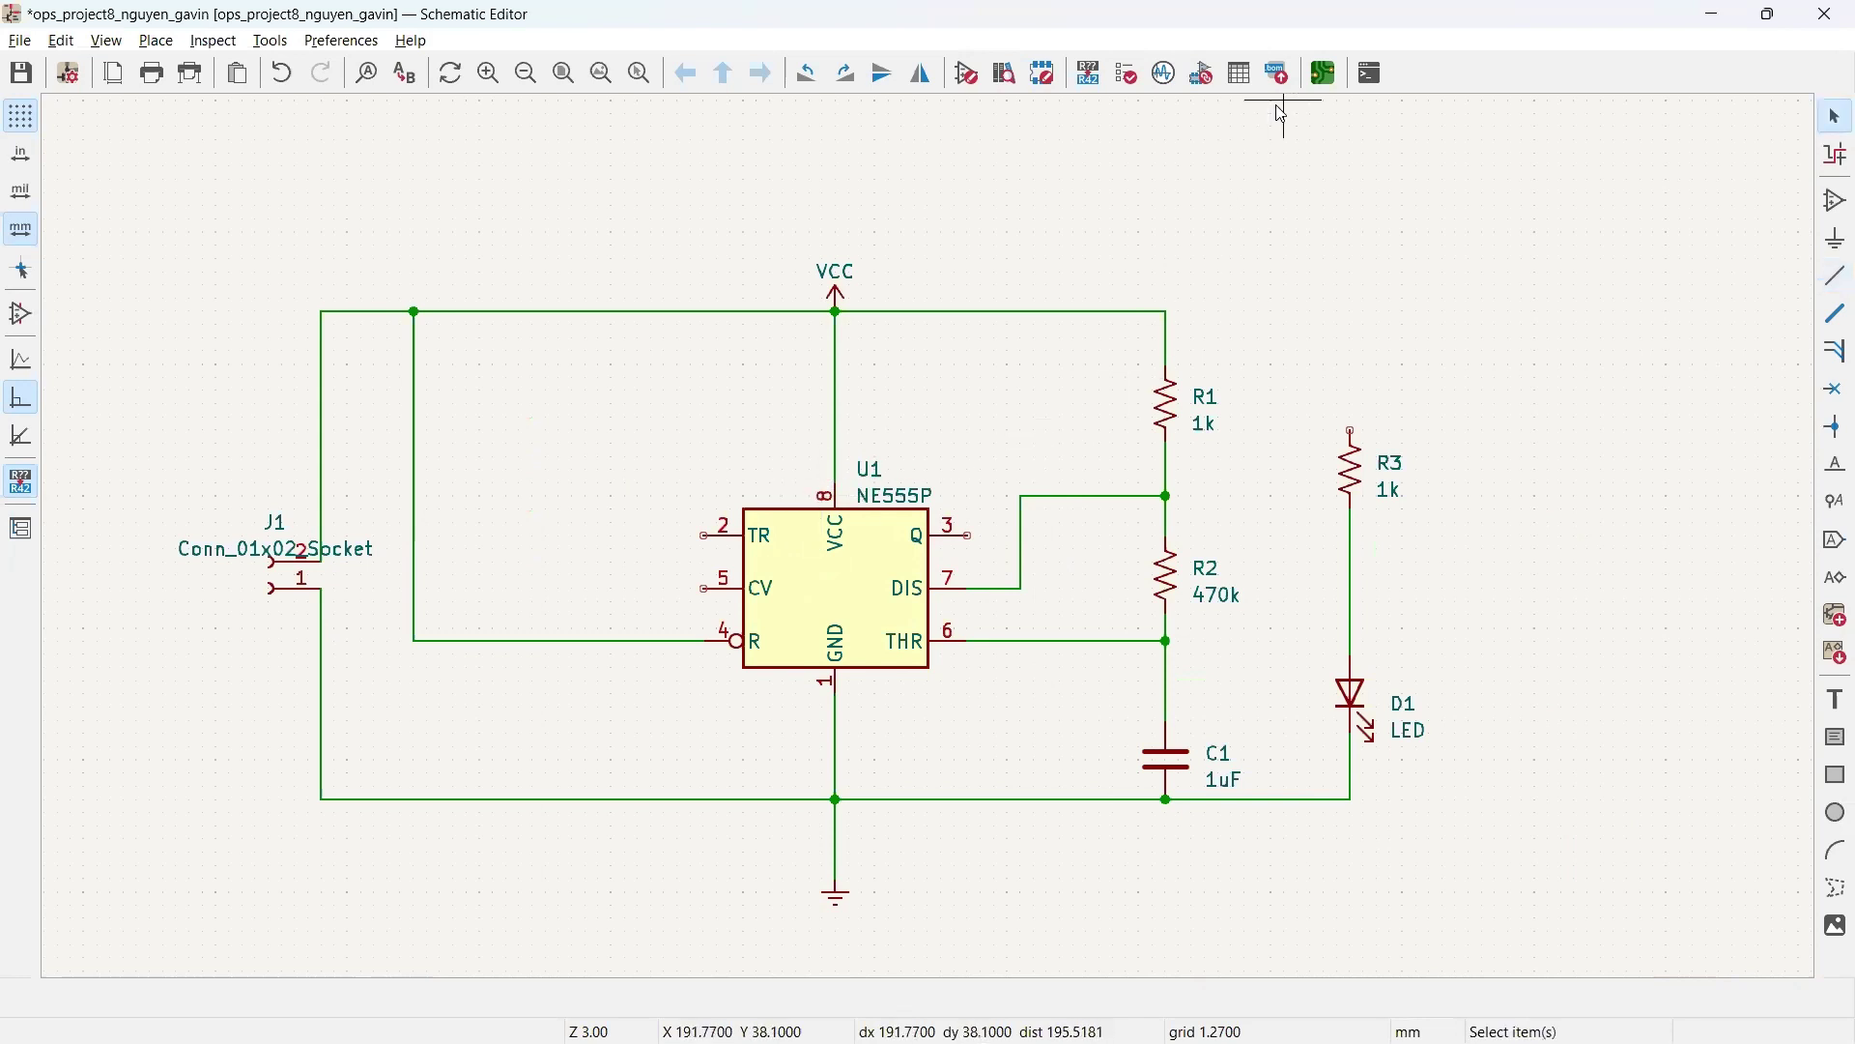
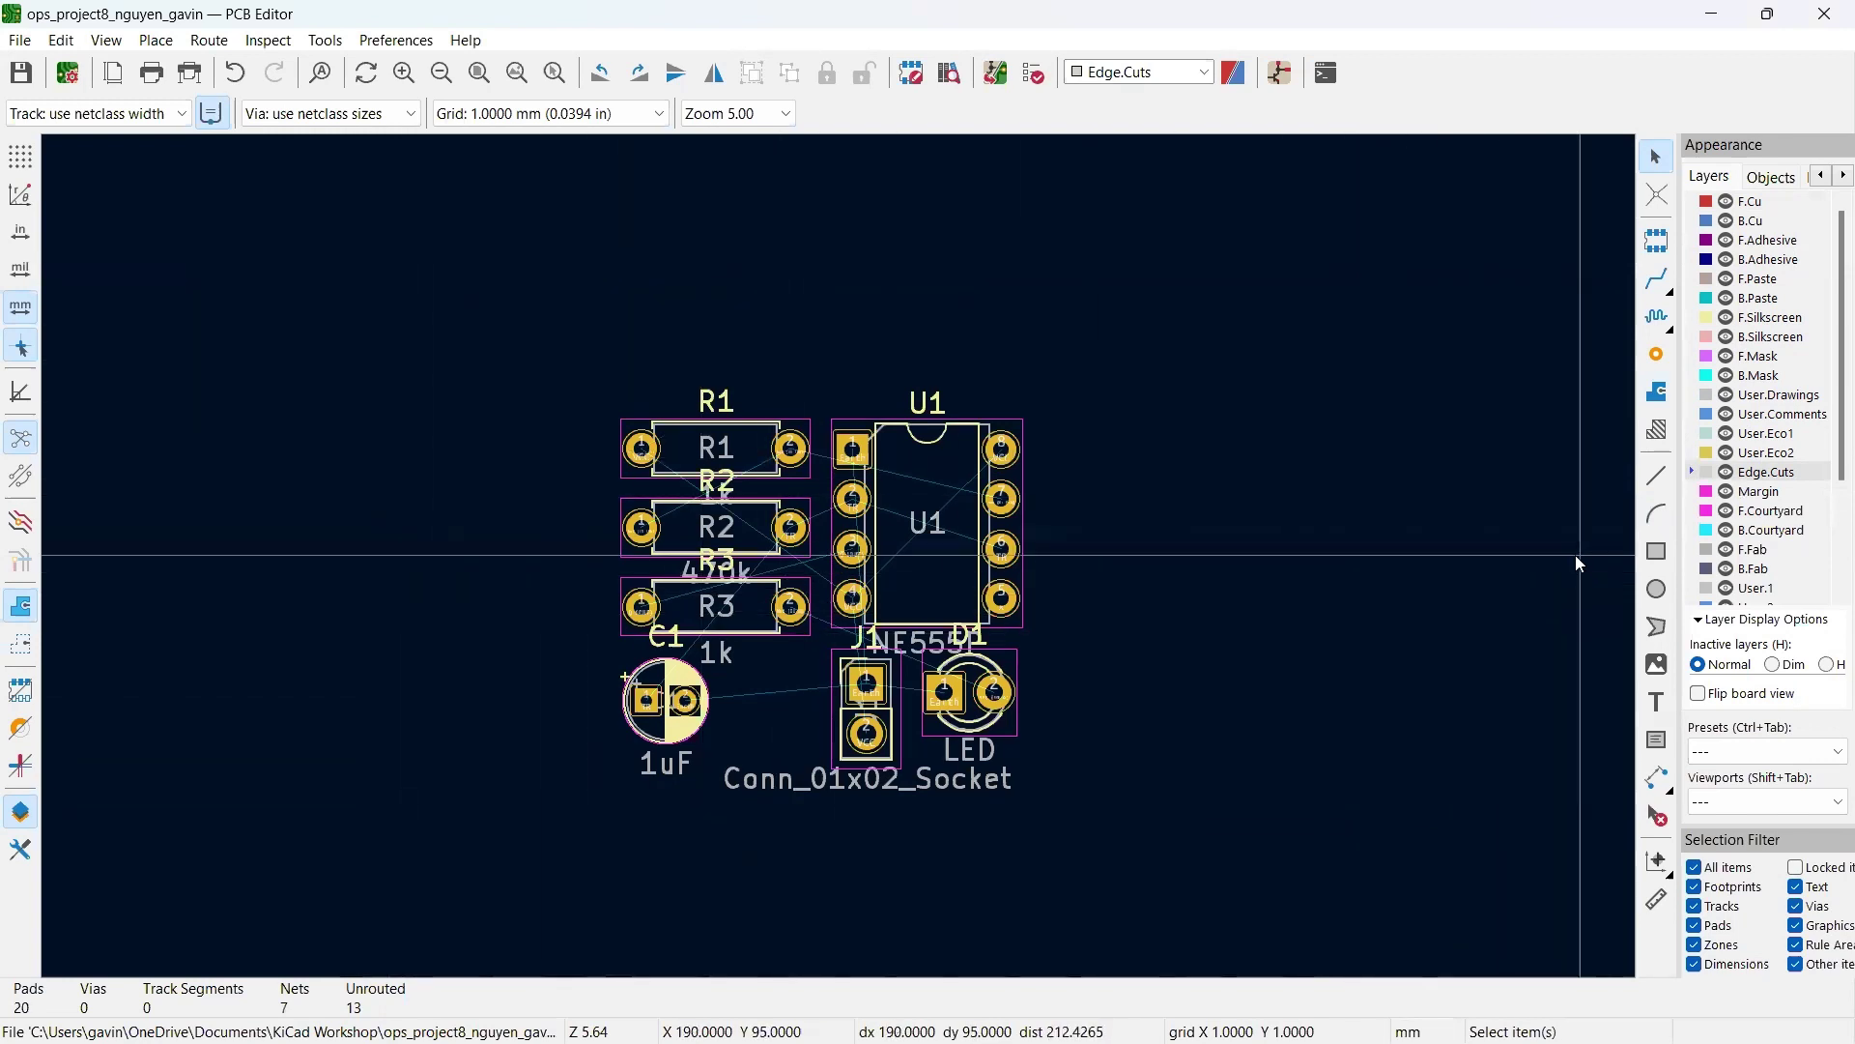
# Step: In the PCB Editor, draw a rectangular board outline about 59 by 41 mm on Edge.Cuts around all the footprints
pyautogui.click(1656, 552)
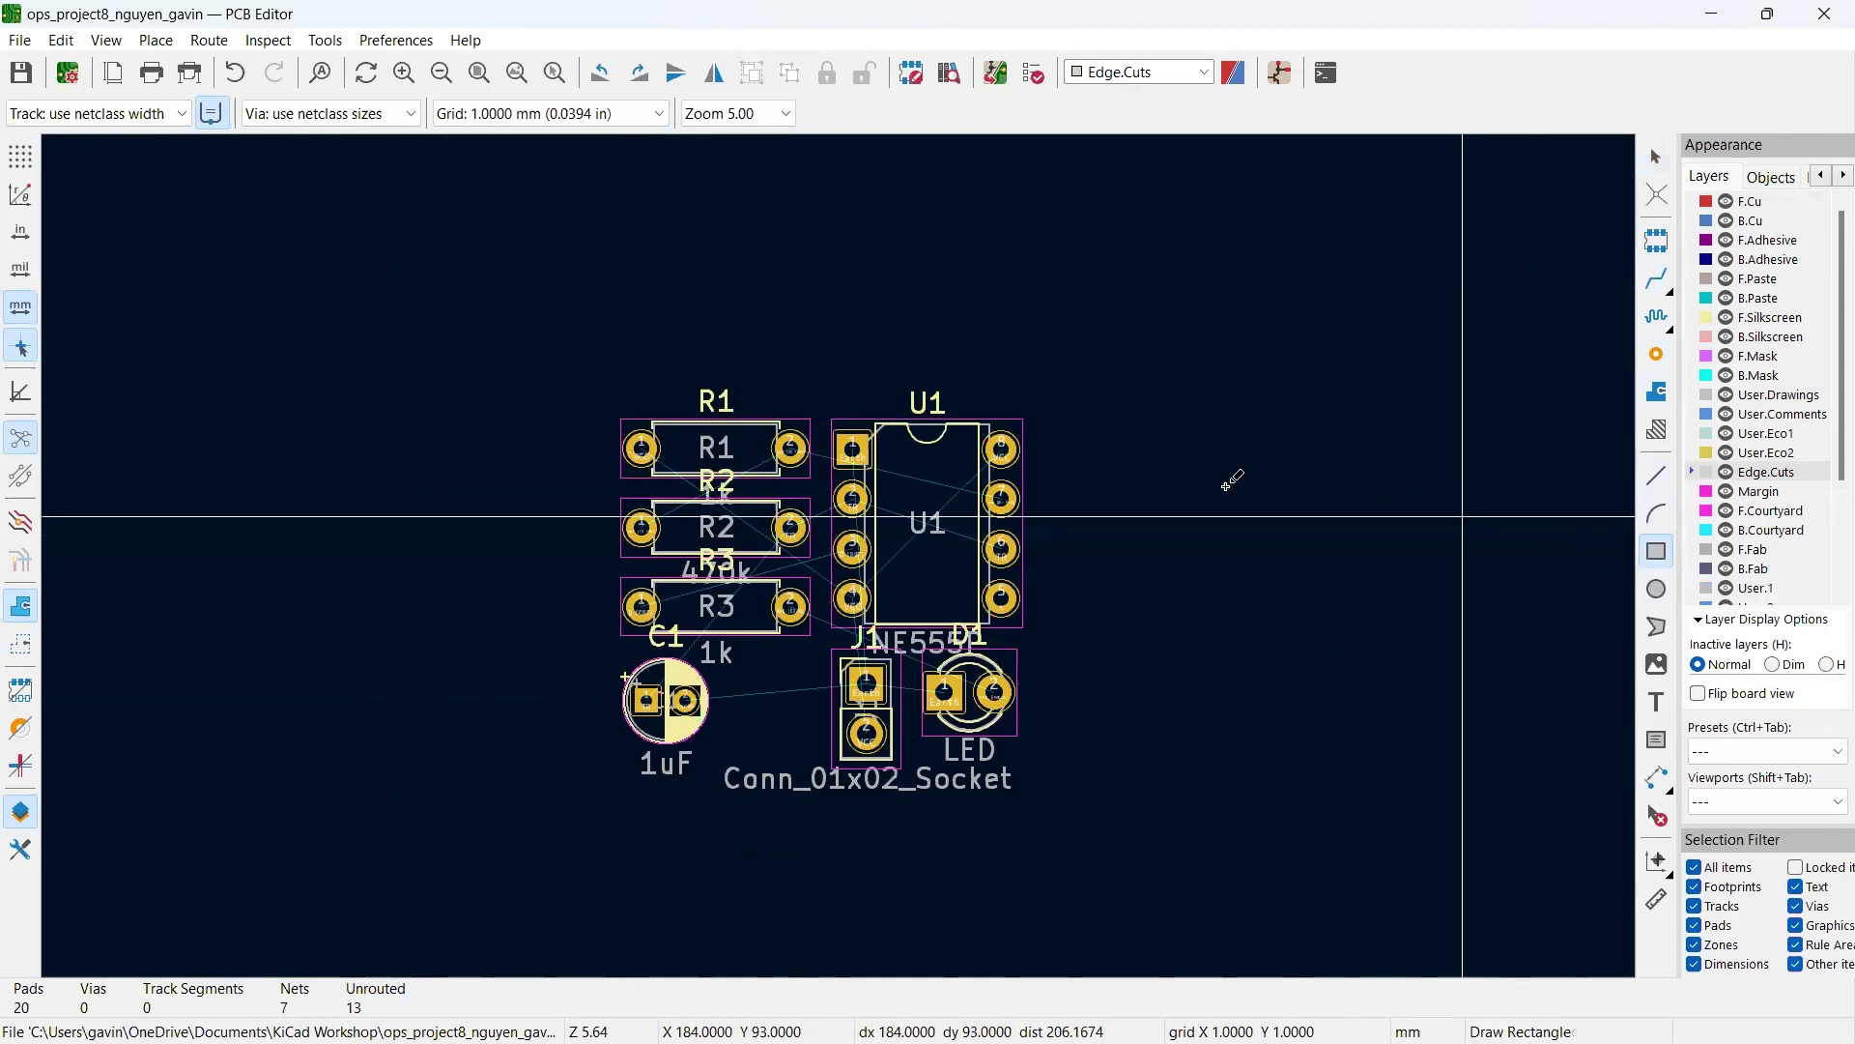
pyautogui.scroll(-4, 872, 534)
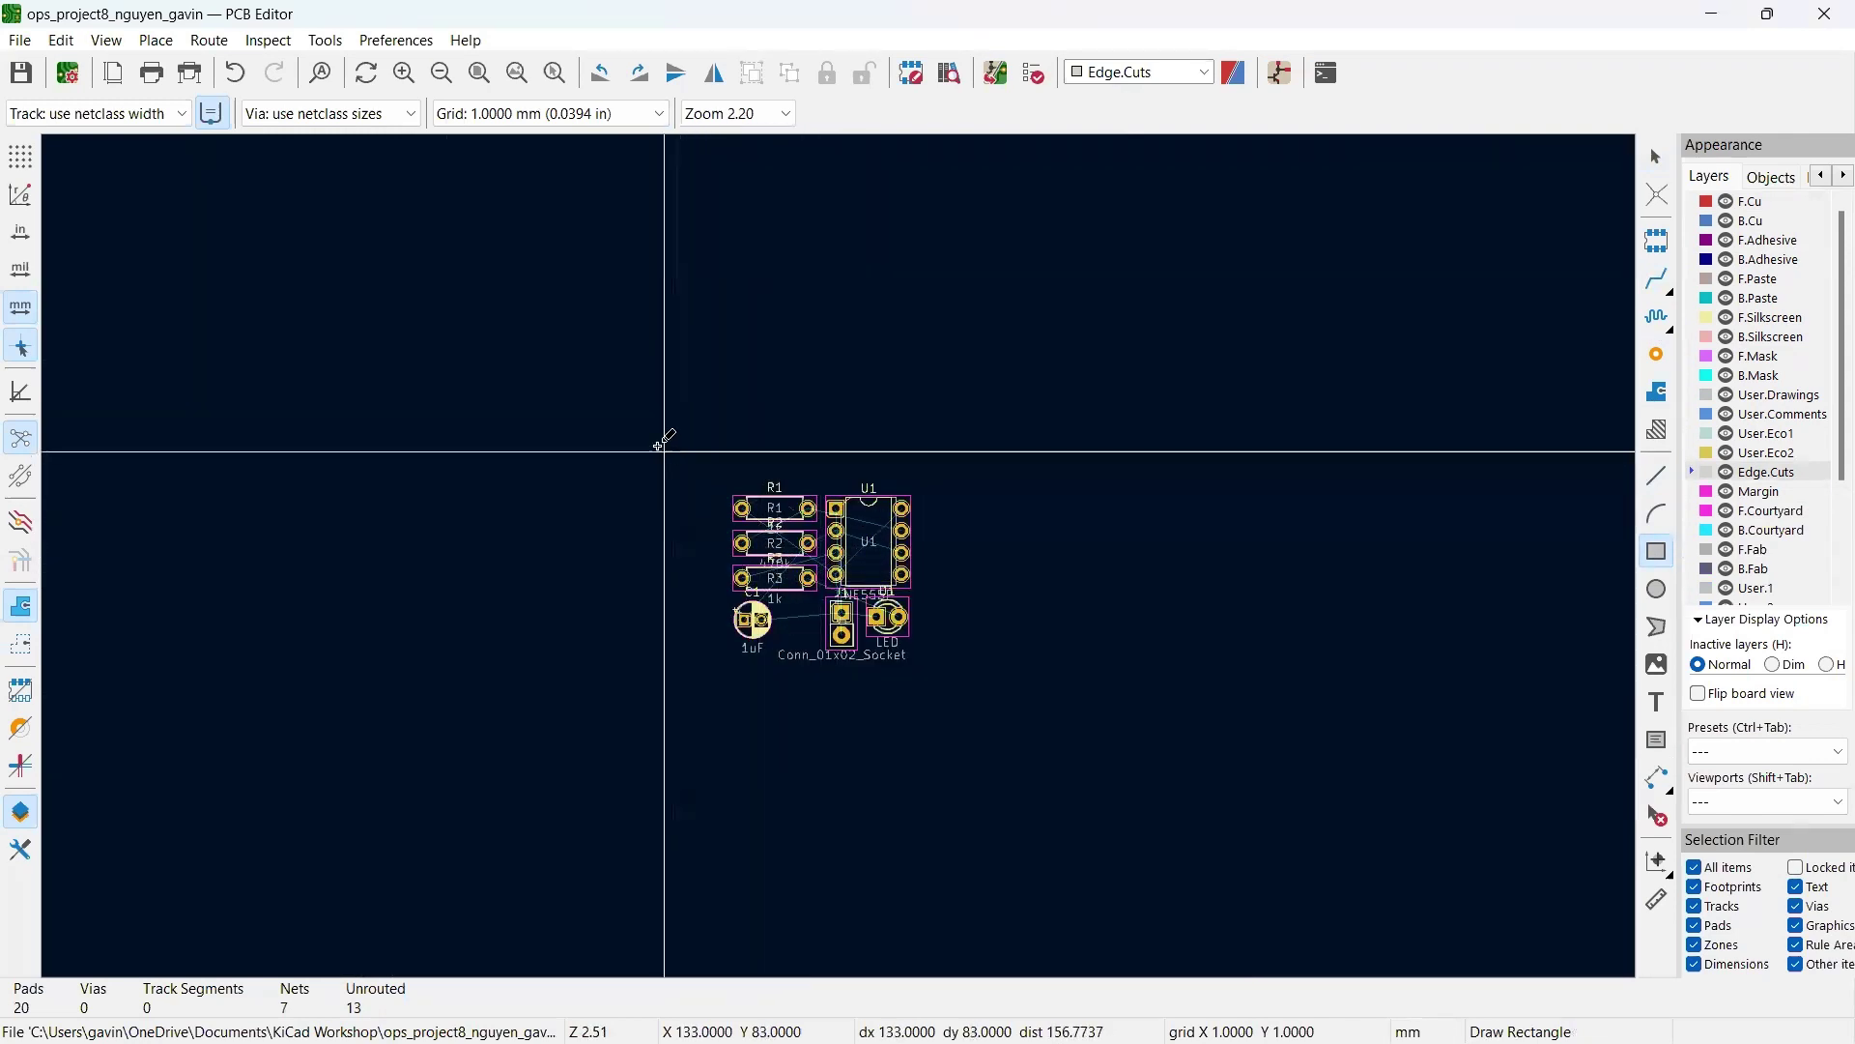
pyautogui.click(586, 398)
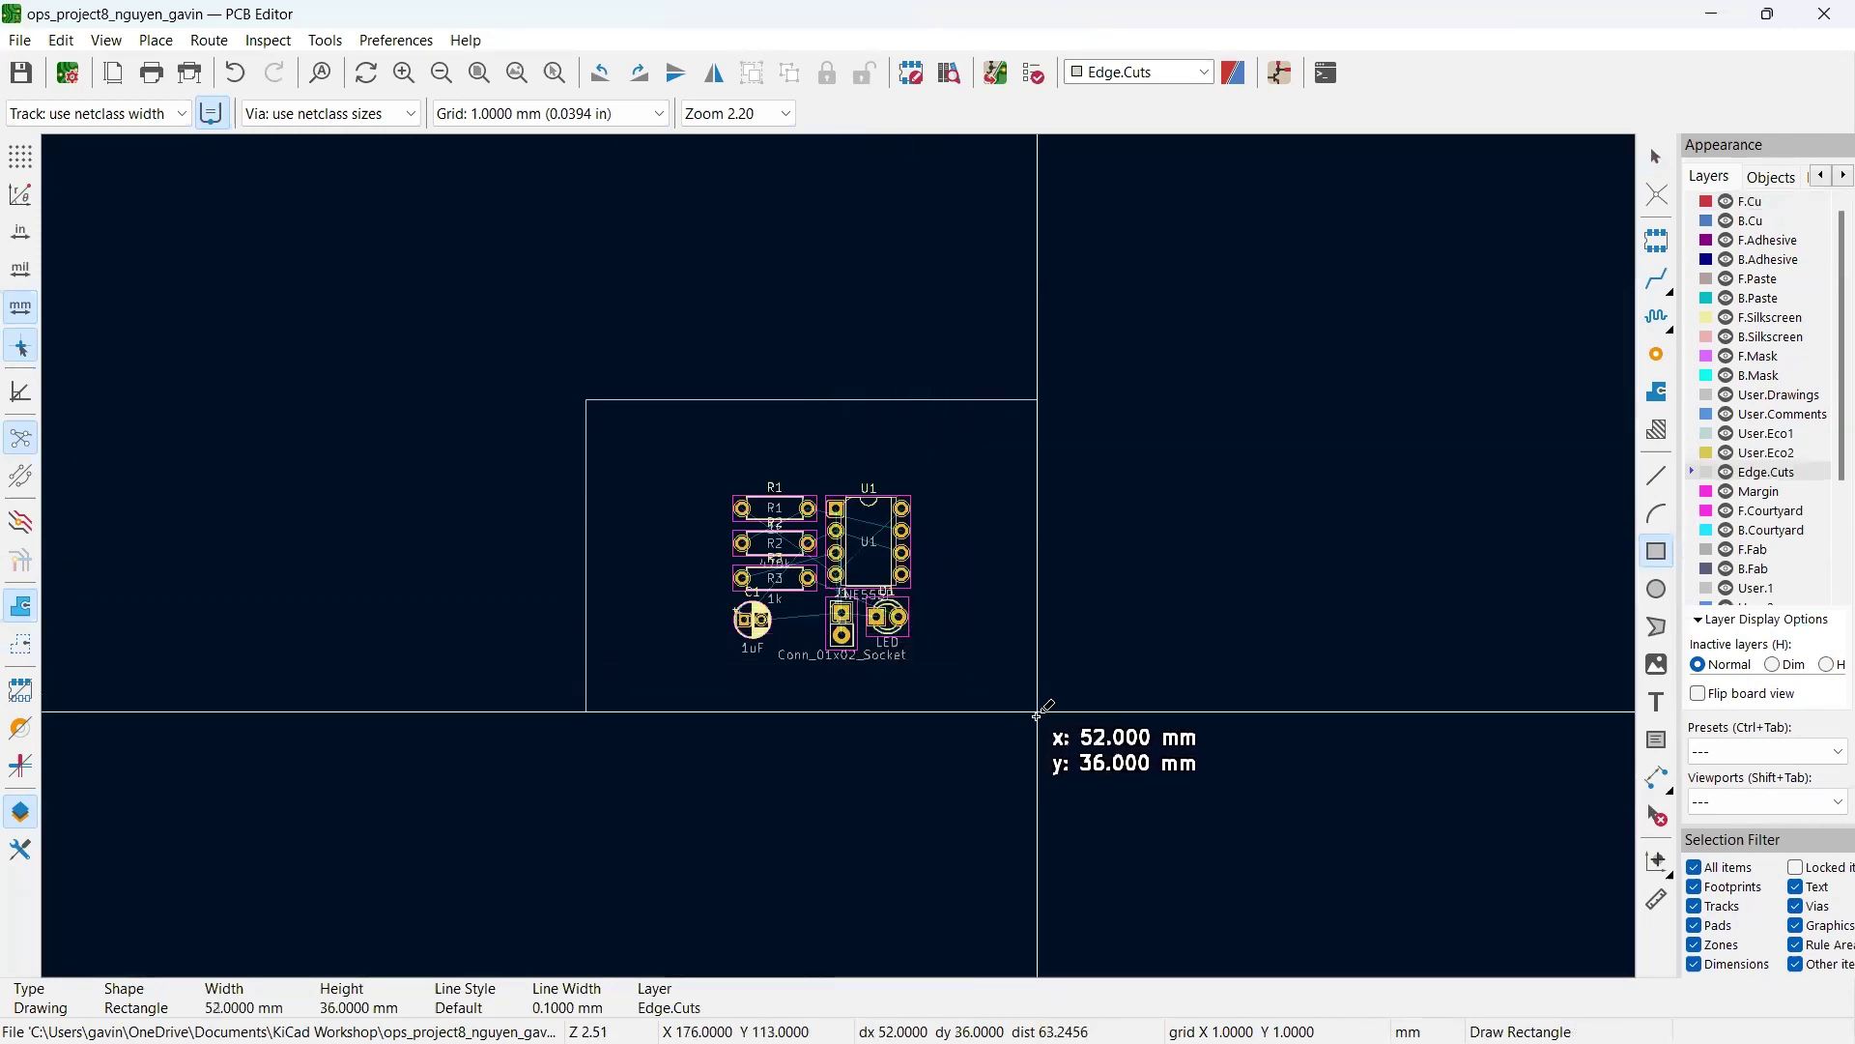
pyautogui.click(1099, 755)
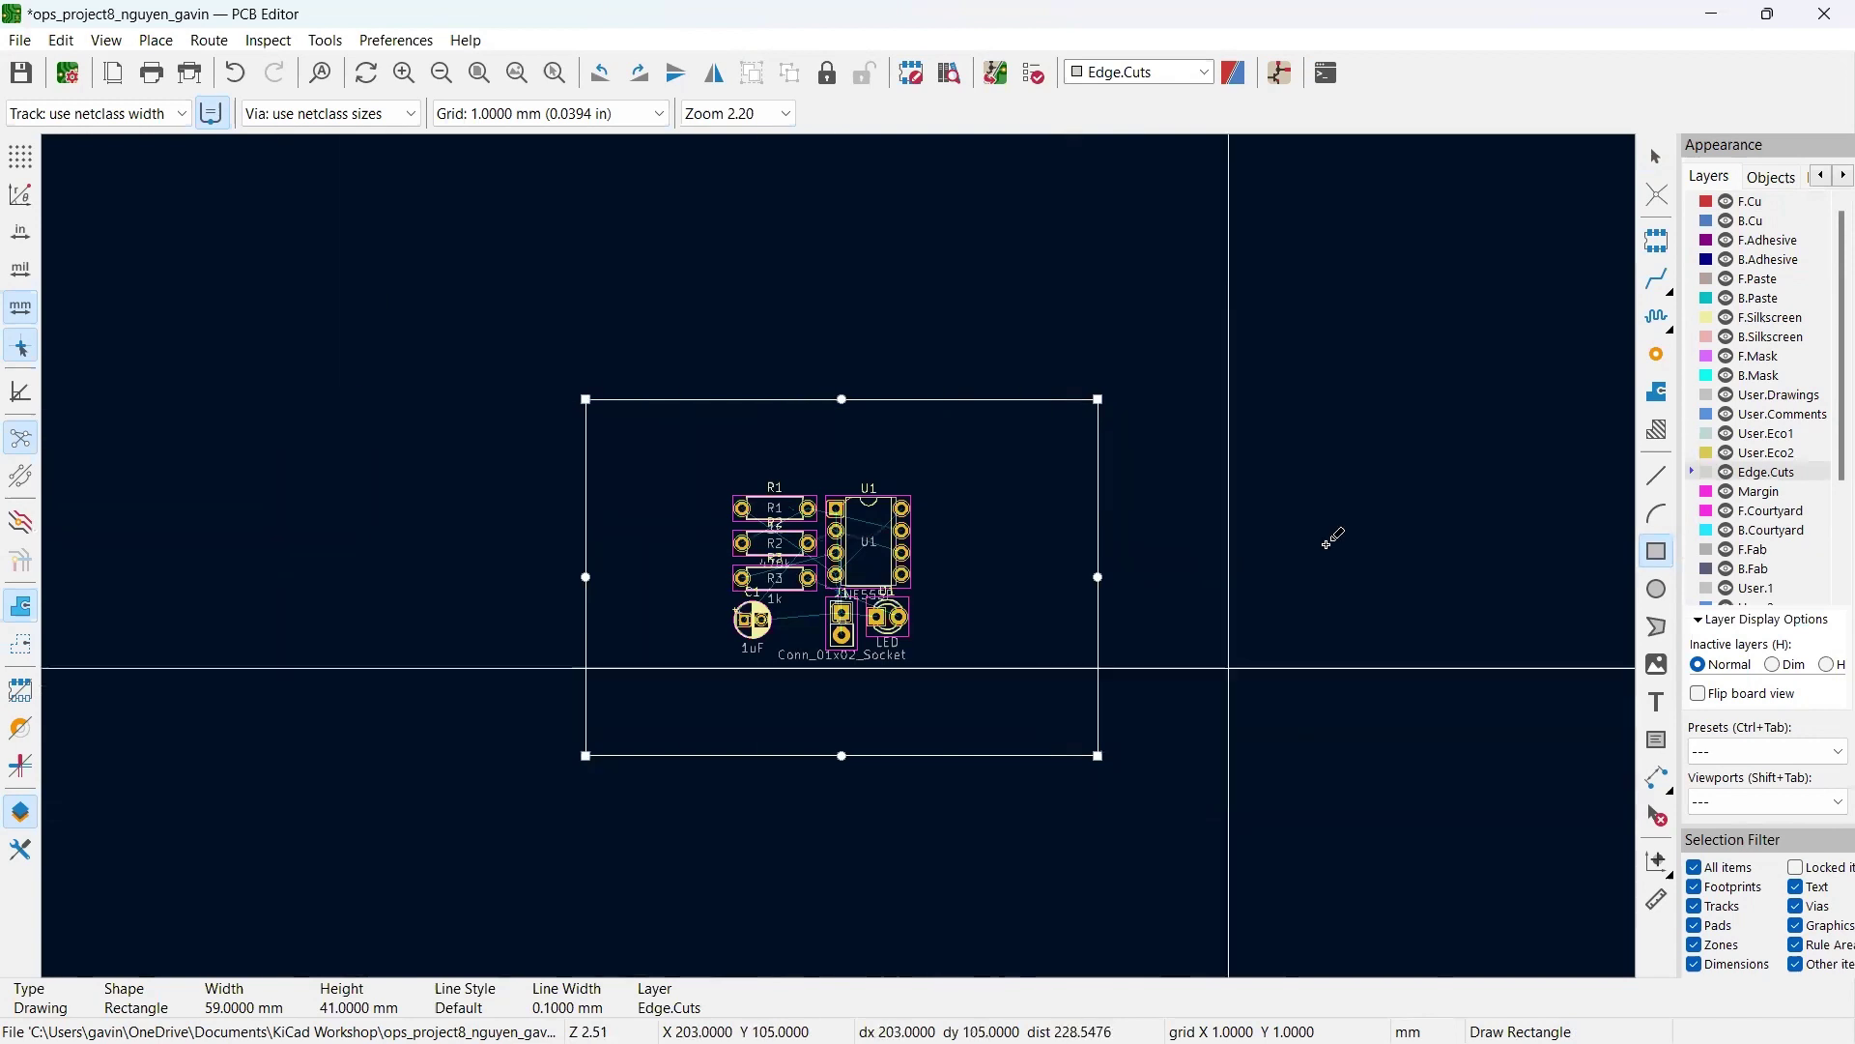
pyautogui.press('Escape')
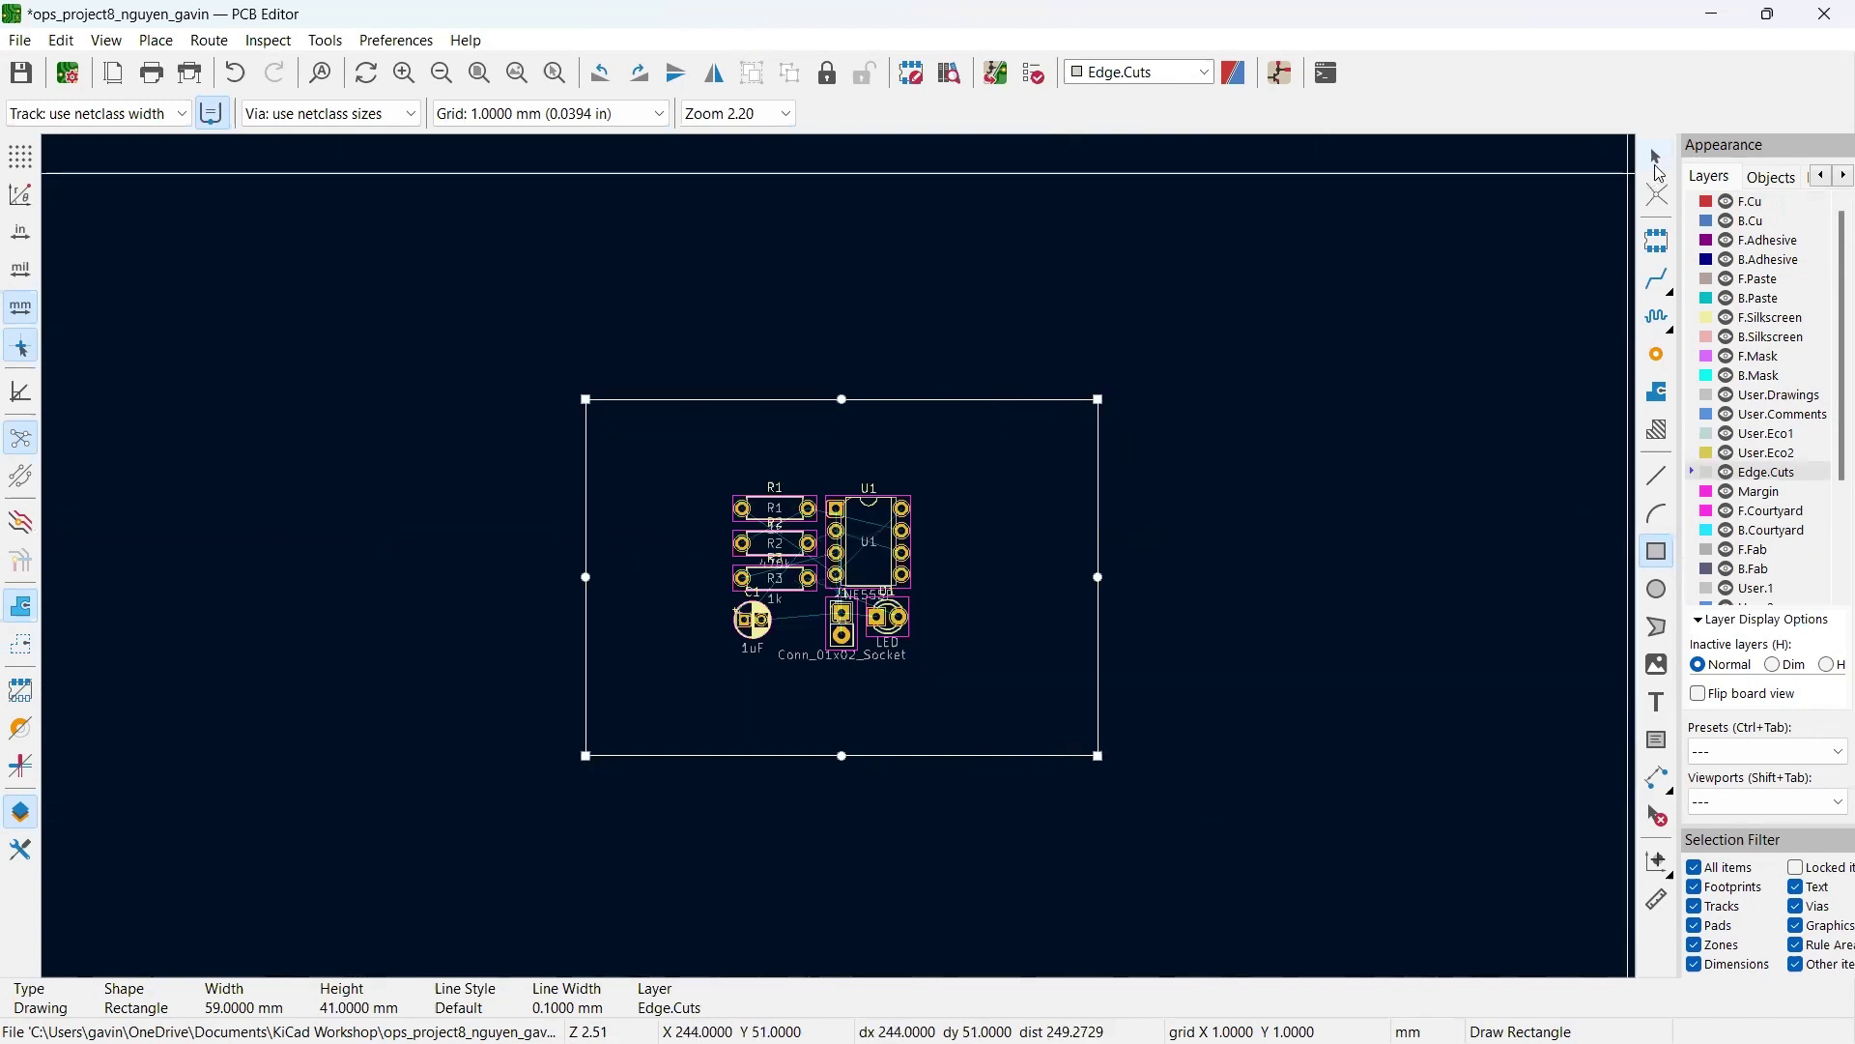
pyautogui.press('Escape')
# Step: Move U1 away from the resistors to the free area just right of D1
pyautogui.scroll(4, 784, 519)
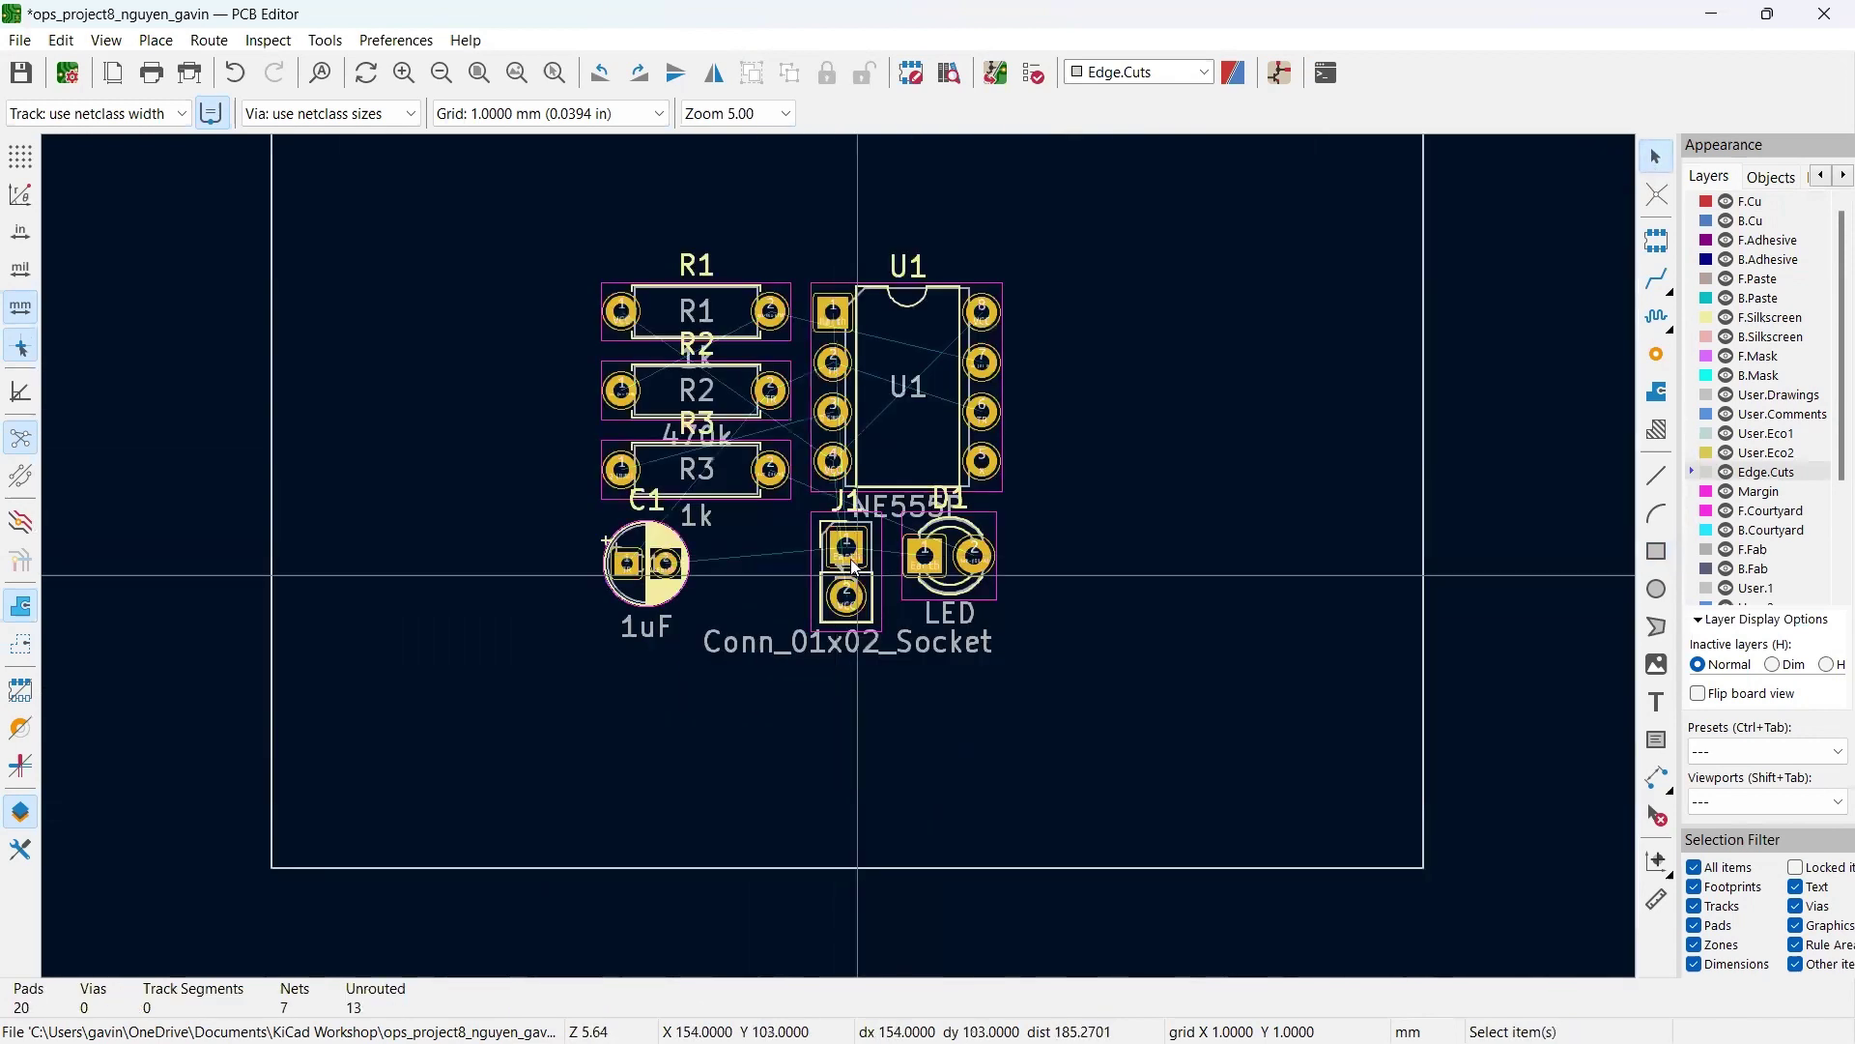
pyautogui.scroll(-2, 850, 599)
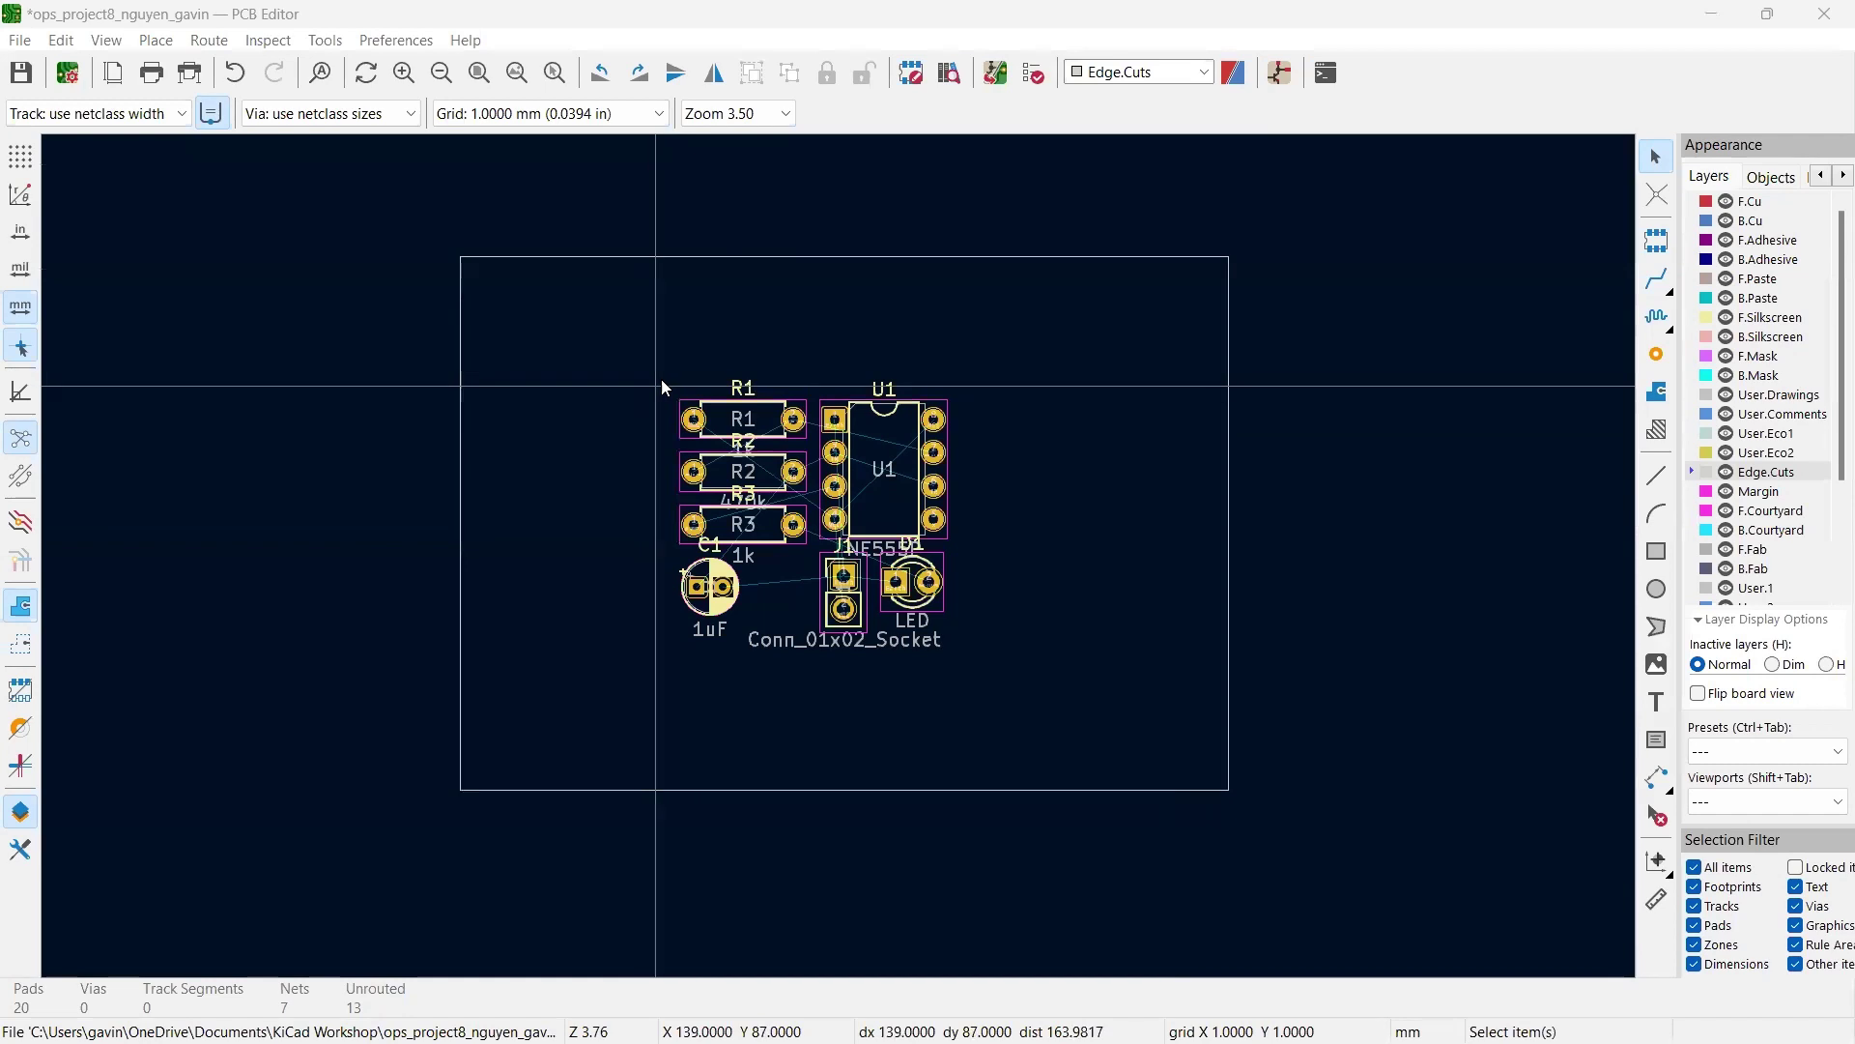
pyautogui.click(886, 475)
pyautogui.scroll(2, 885, 474)
pyautogui.scroll(-3, 898, 502)
pyautogui.scroll(4, 918, 522)
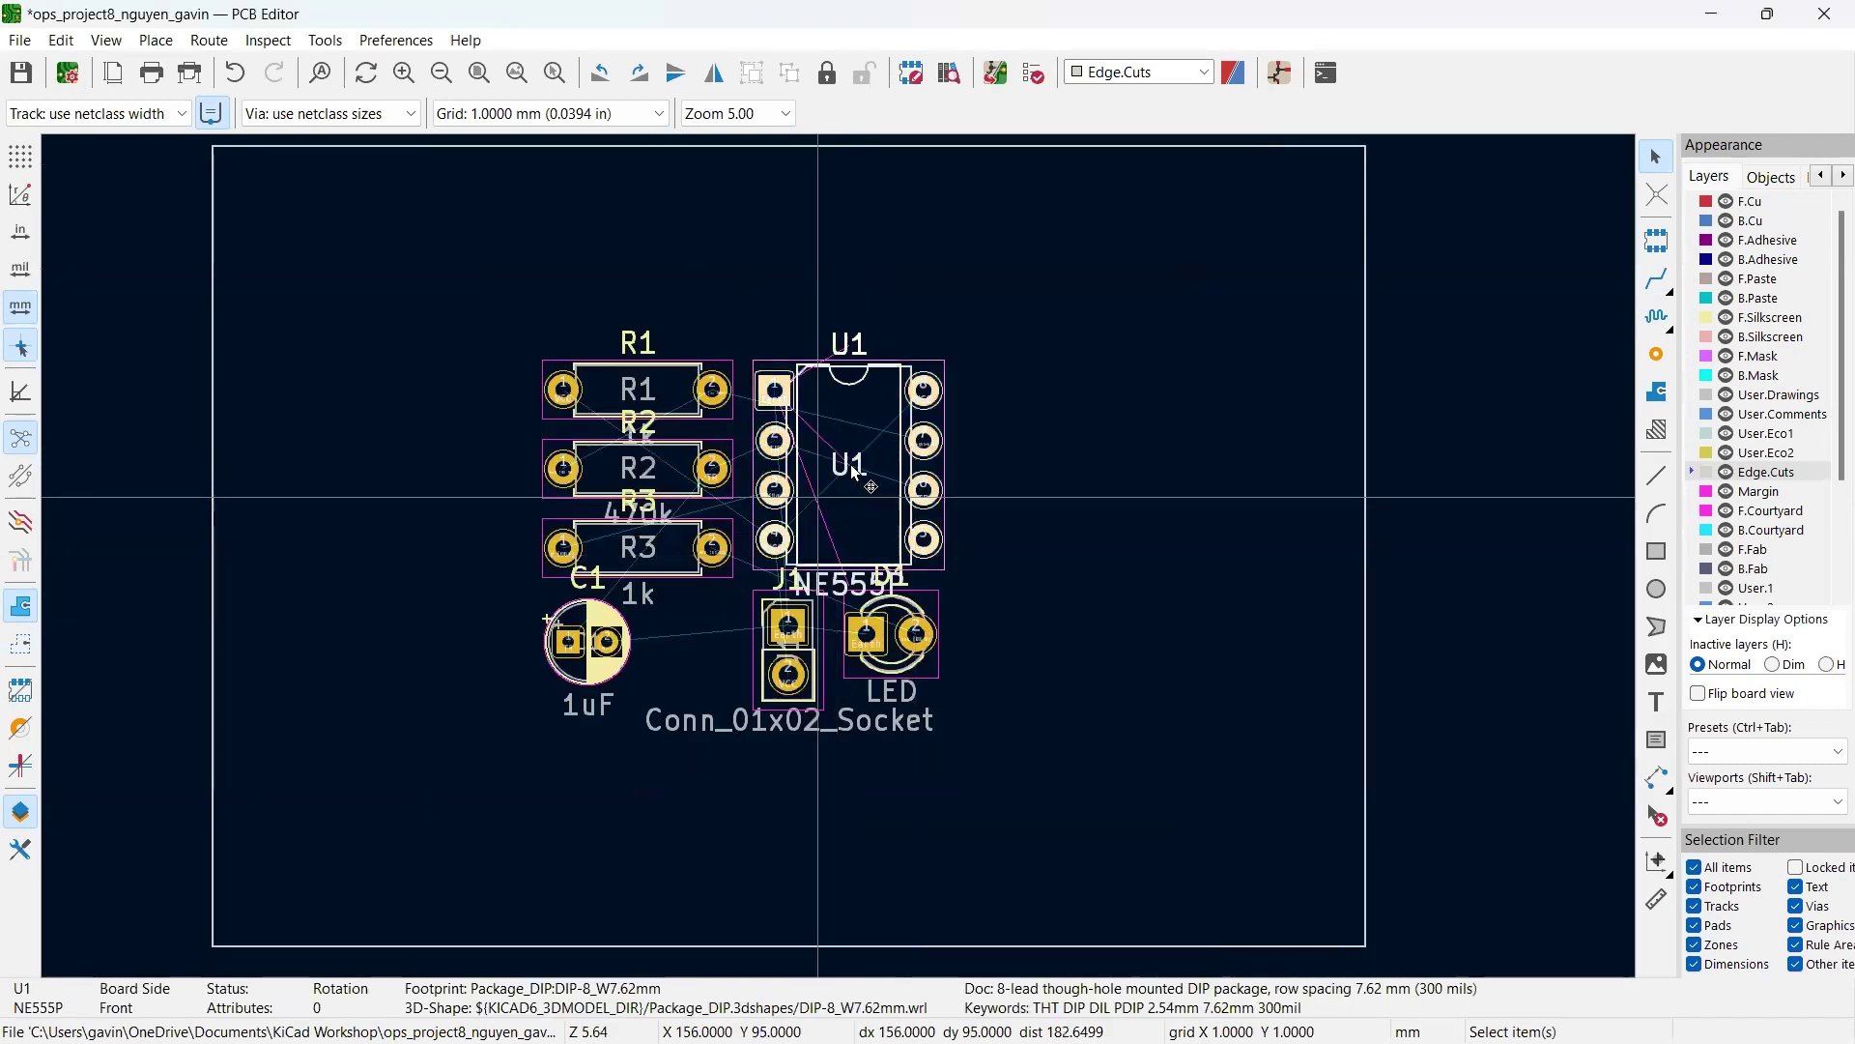
pyautogui.press('m')
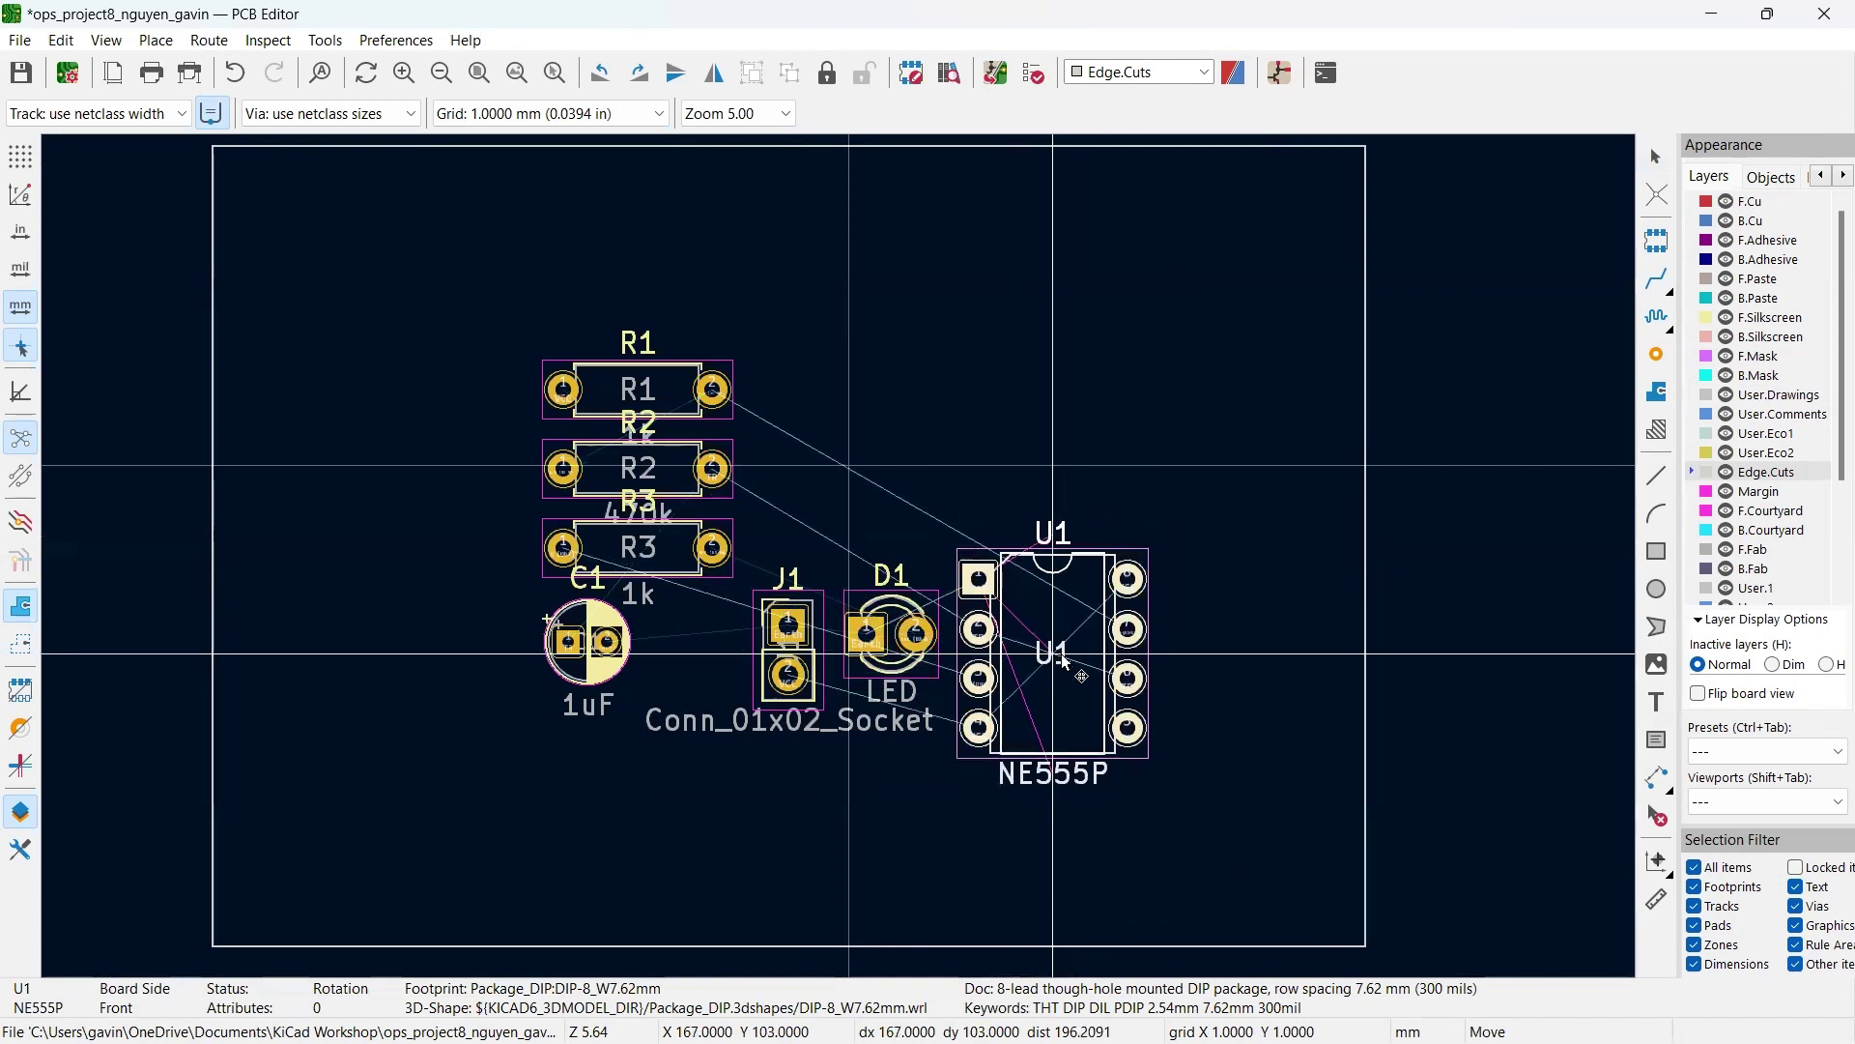
pyautogui.click(1063, 662)
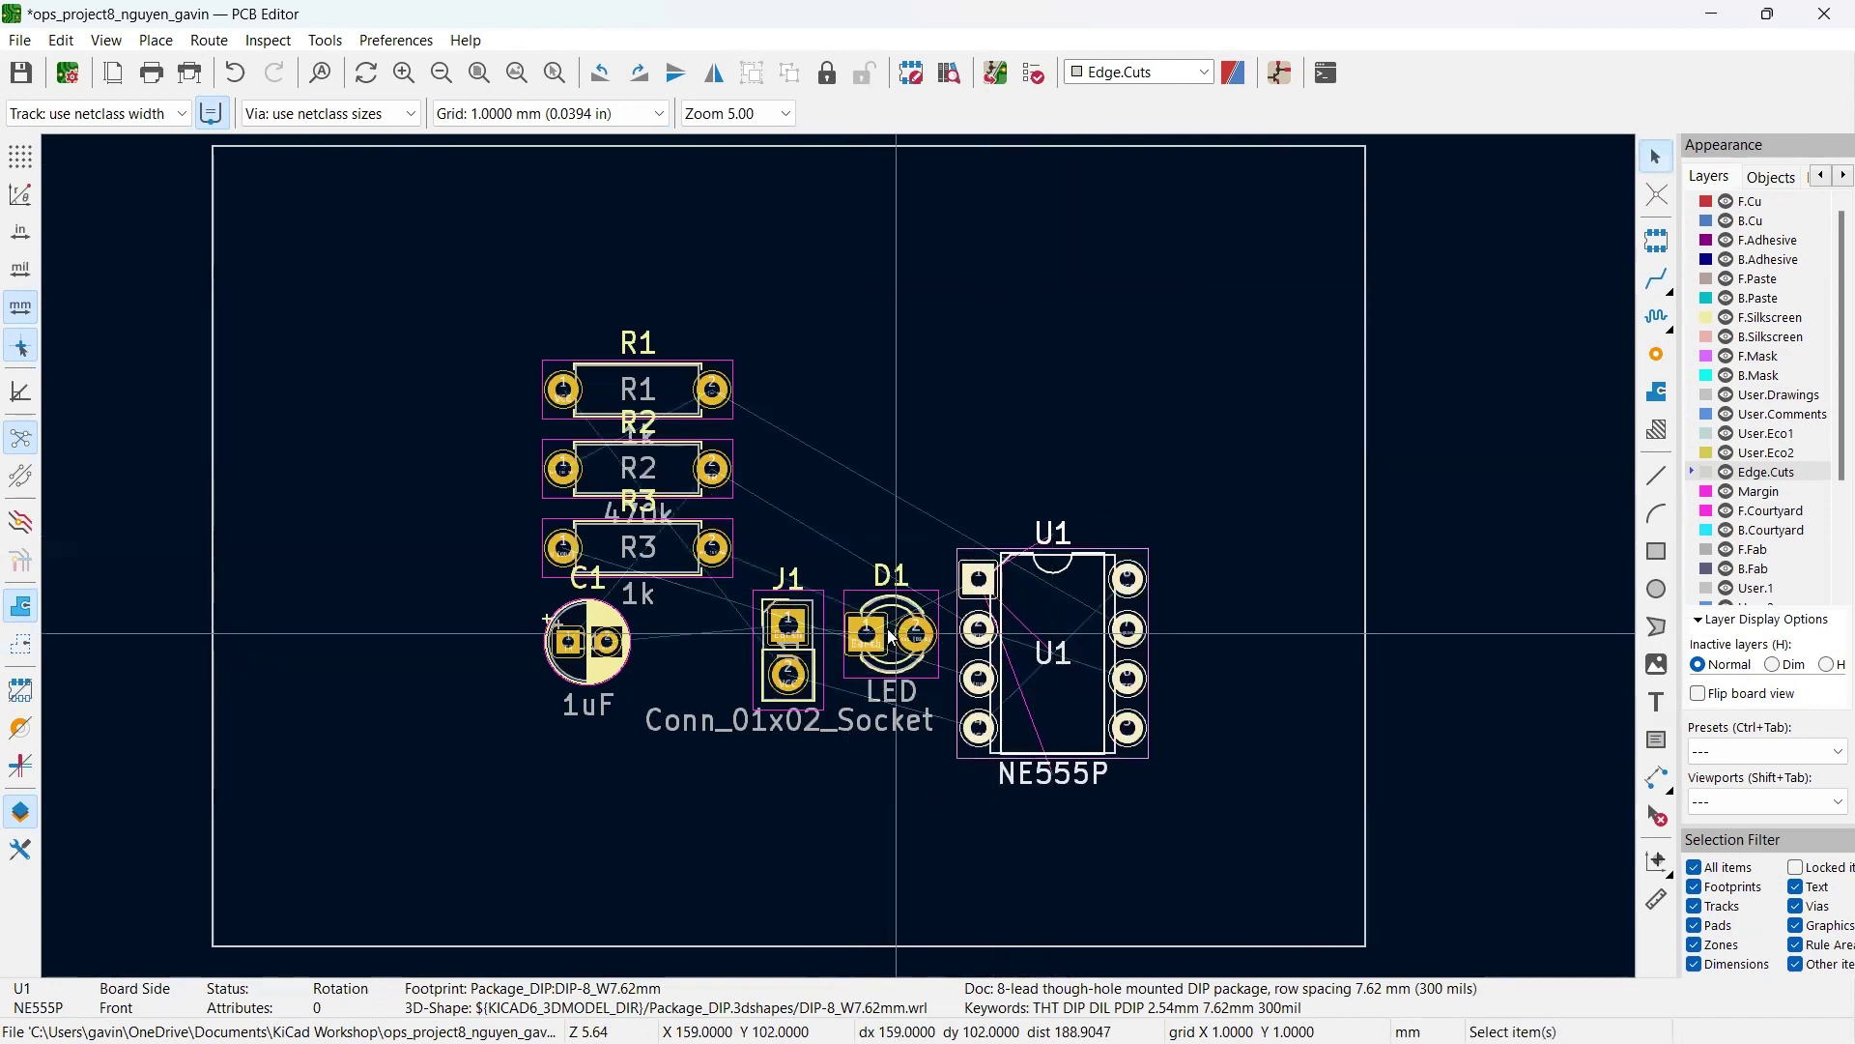
# Step: Shift U1 slightly farther right and up to leave more space beside D1
pyautogui.click(891, 638)
pyautogui.click(1029, 645)
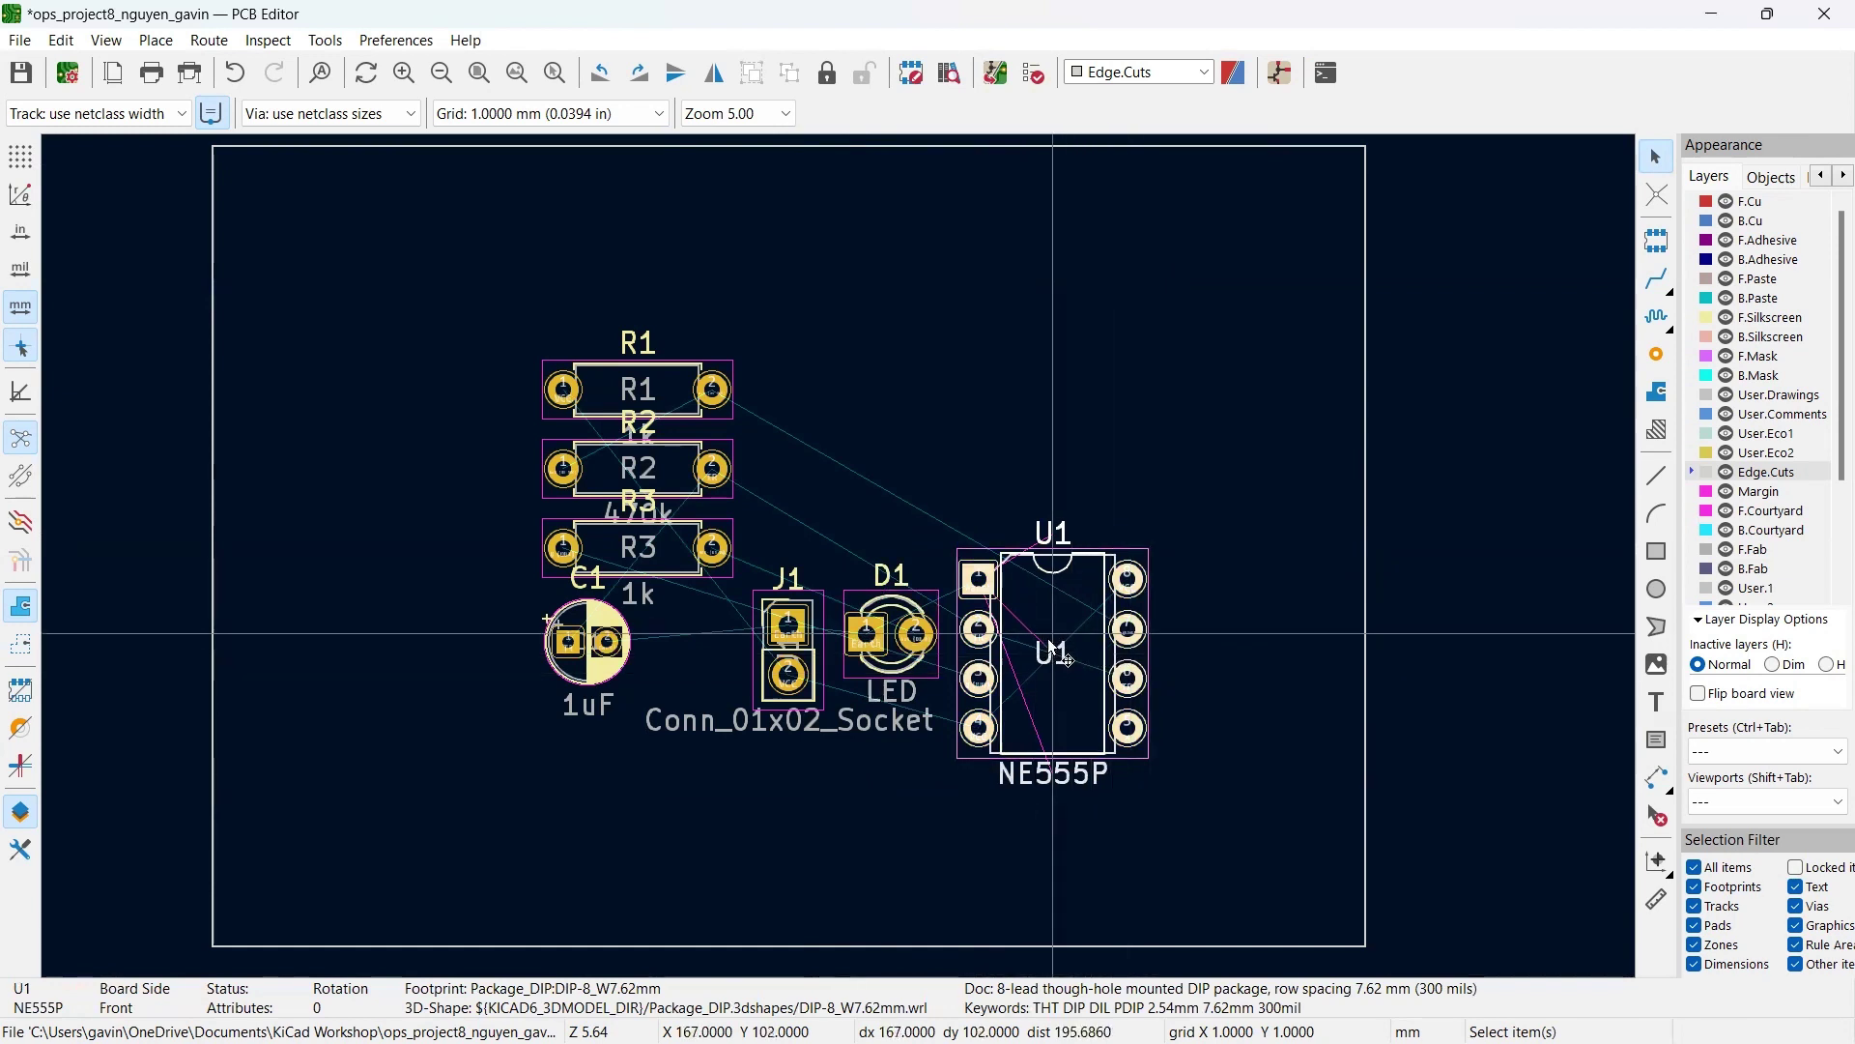
pyautogui.click(1051, 642)
pyautogui.press('2')
pyautogui.press('m')
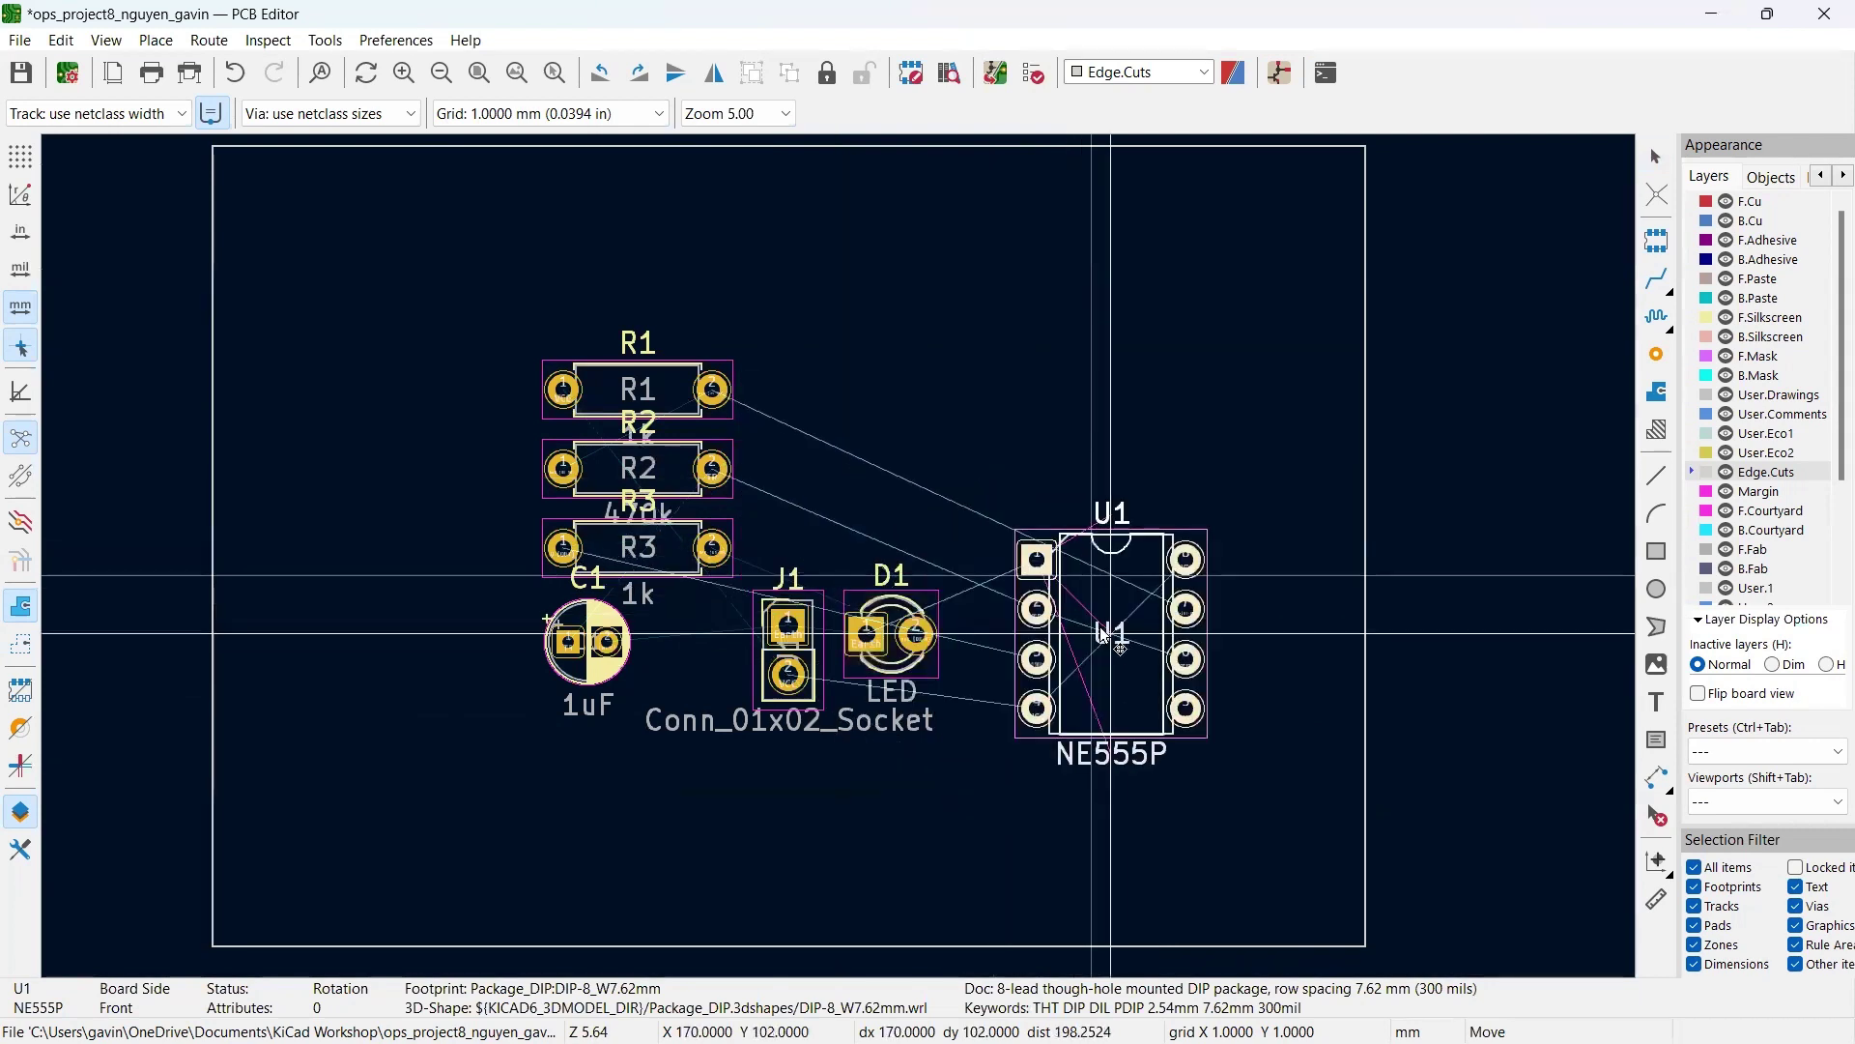
pyautogui.click(1092, 633)
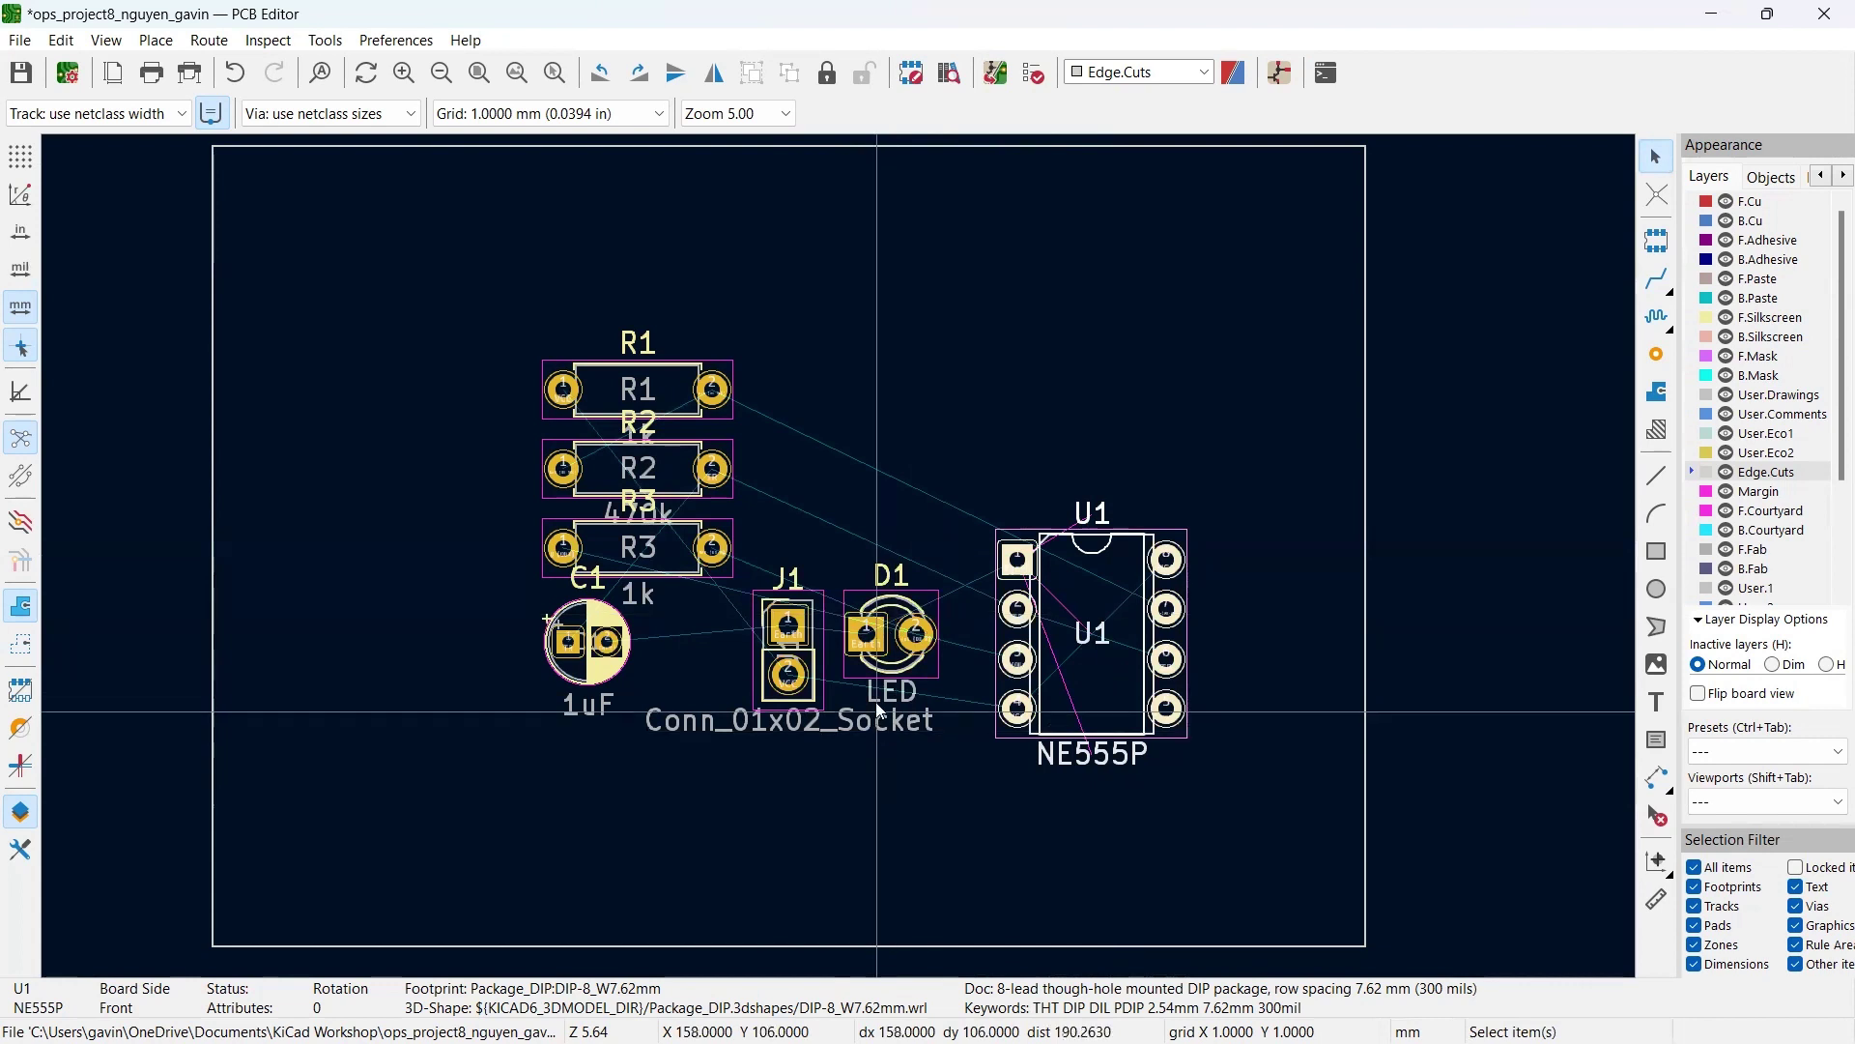
# Step: Move D1 to the board's upper right above U1, and J1 to the upper middle of the board
pyautogui.click(896, 626)
pyautogui.press('m')
pyautogui.click(1121, 212)
pyautogui.click(1101, 694)
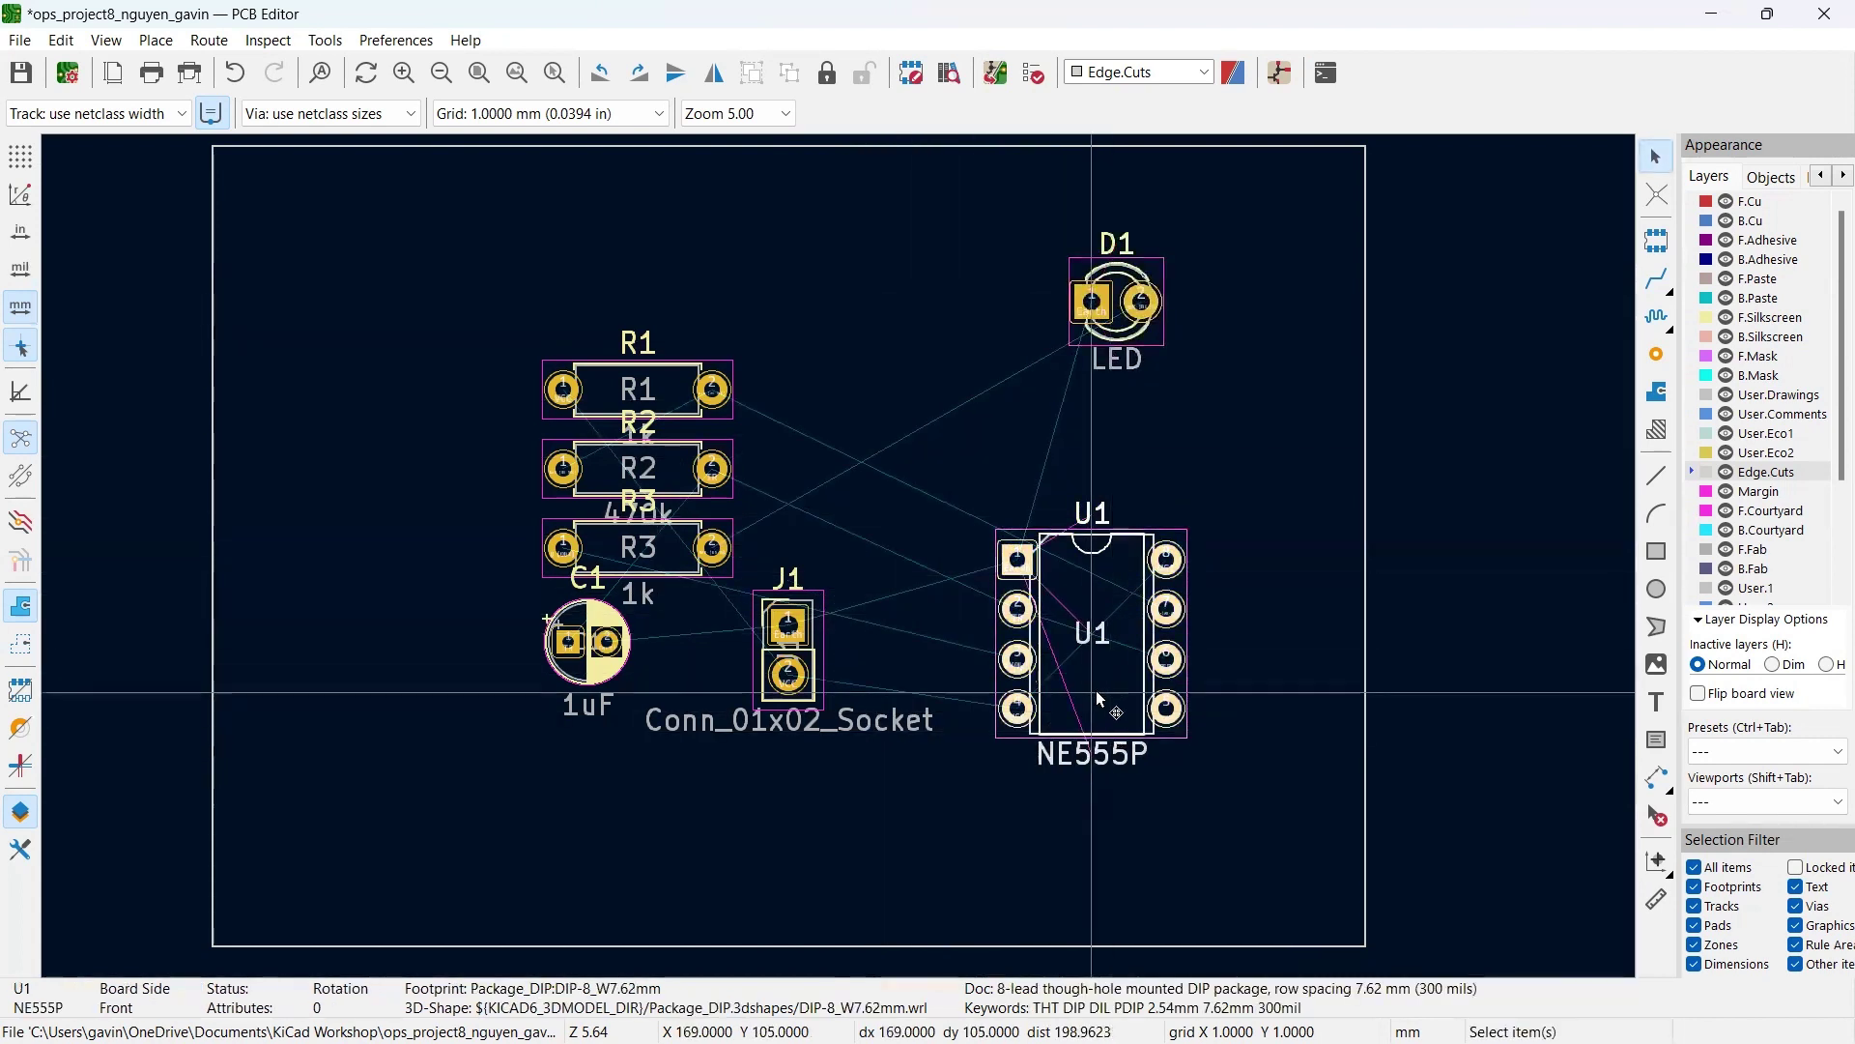
pyautogui.click(773, 636)
pyautogui.moveTo(773, 636); pyautogui.dragTo(822, 275)
# Step: Place U1 near the board's centre, right of the resistors, and C1 to the lower right of U1
pyautogui.click(1108, 649)
pyautogui.moveTo(1109, 653); pyautogui.dragTo(856, 588)
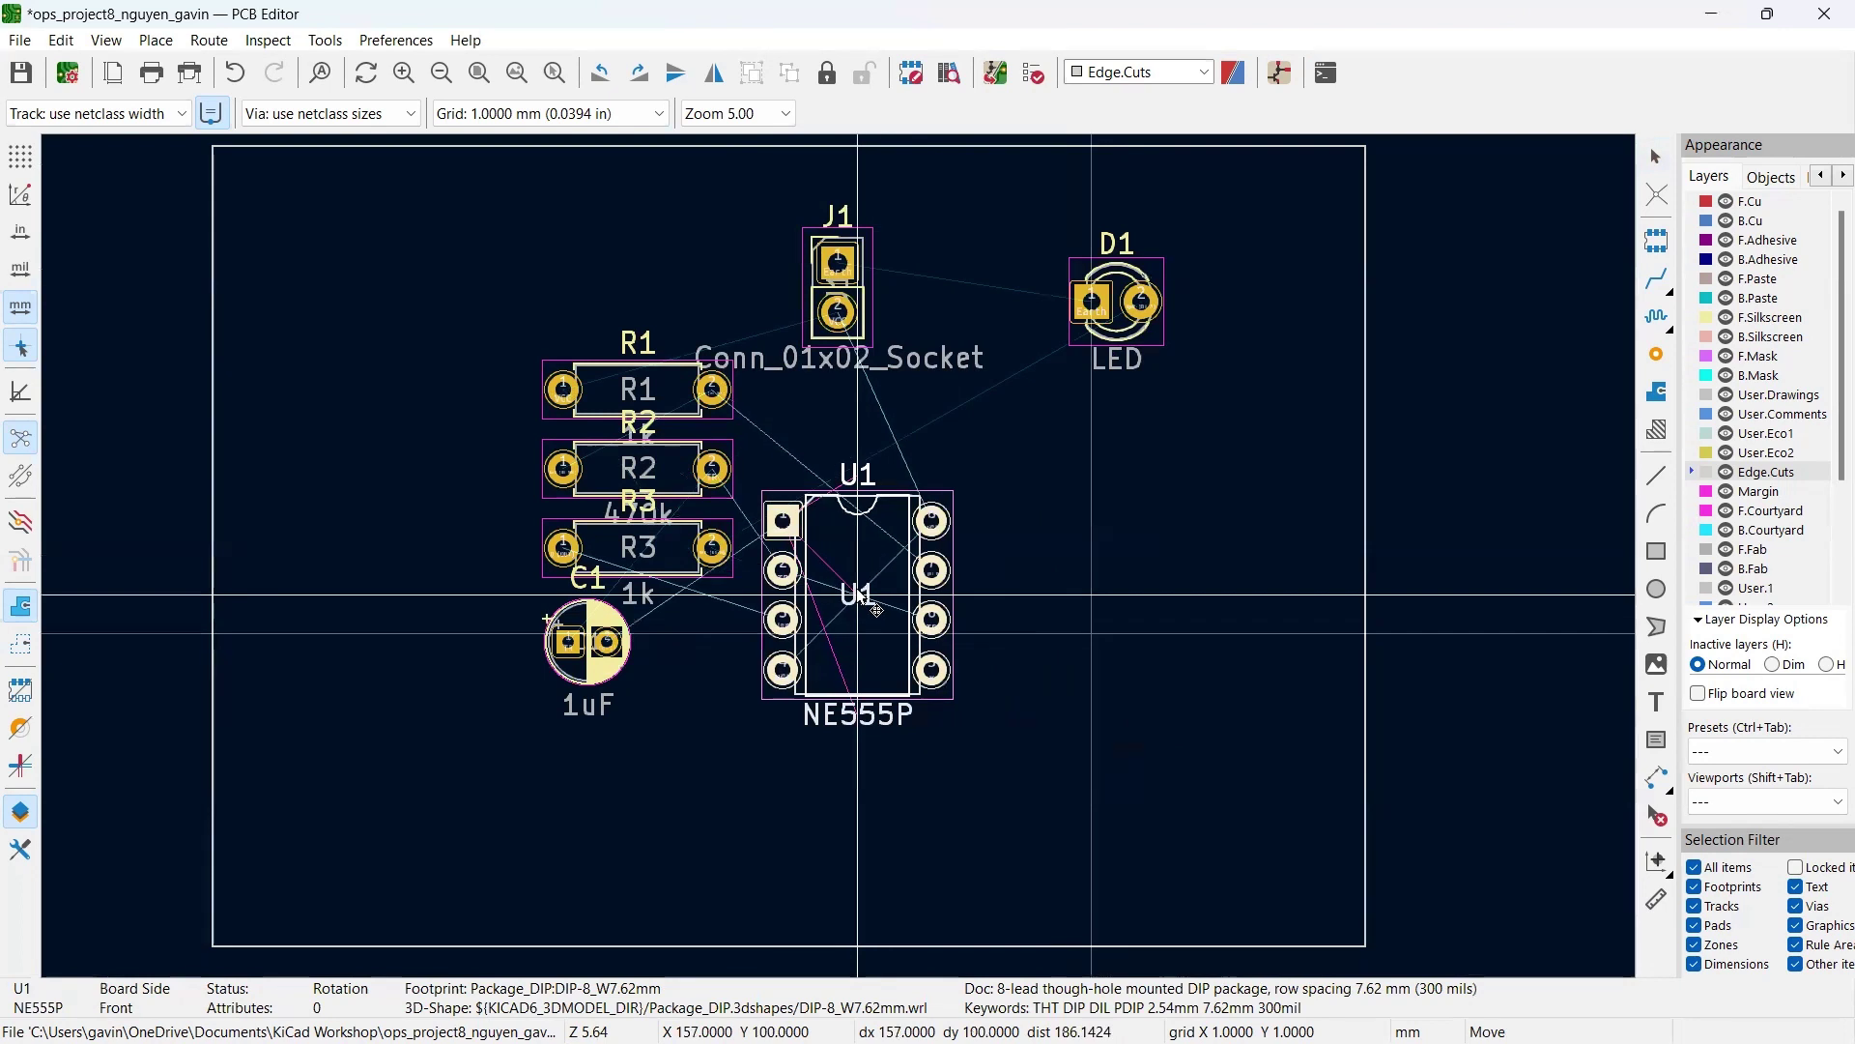
pyautogui.click(596, 660)
pyautogui.moveTo(596, 660); pyautogui.dragTo(1030, 747)
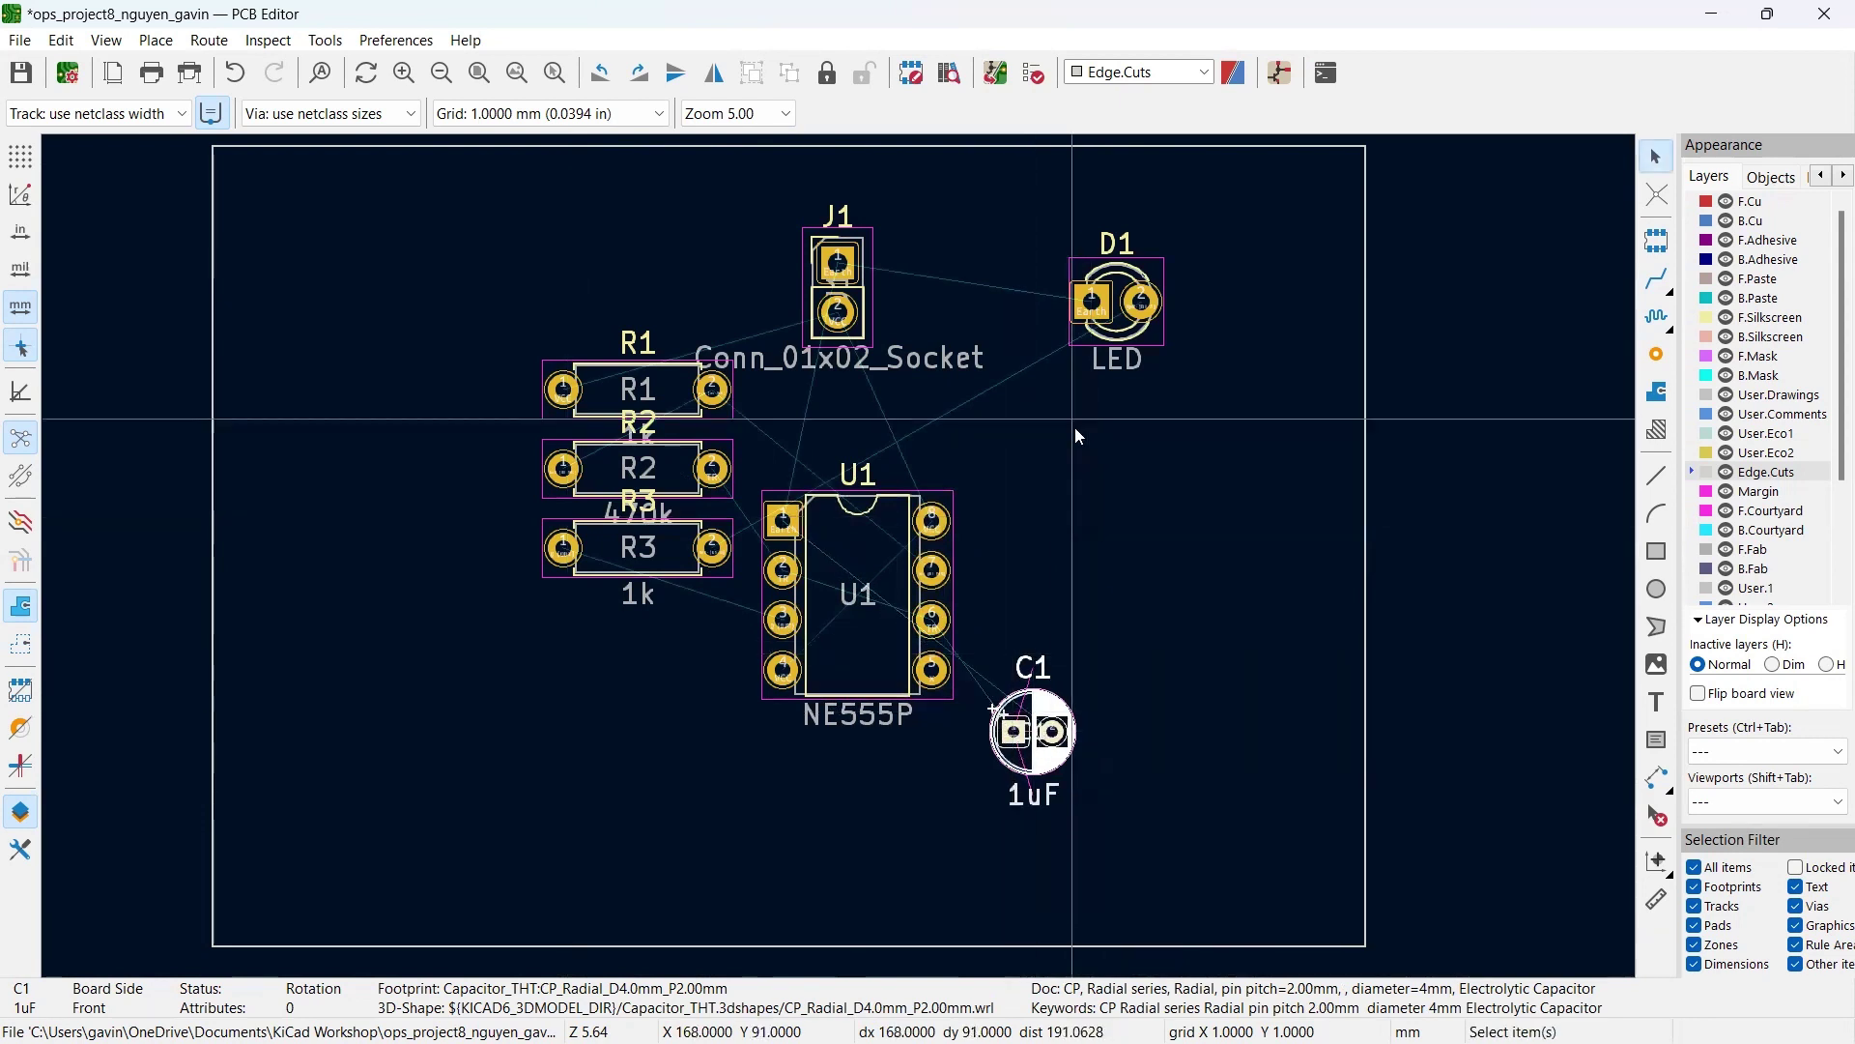
# Step: Rotate R2 by 90 degrees and place it vertically to the right of U1, directly above C1
pyautogui.click(643, 471)
pyautogui.click(664, 479)
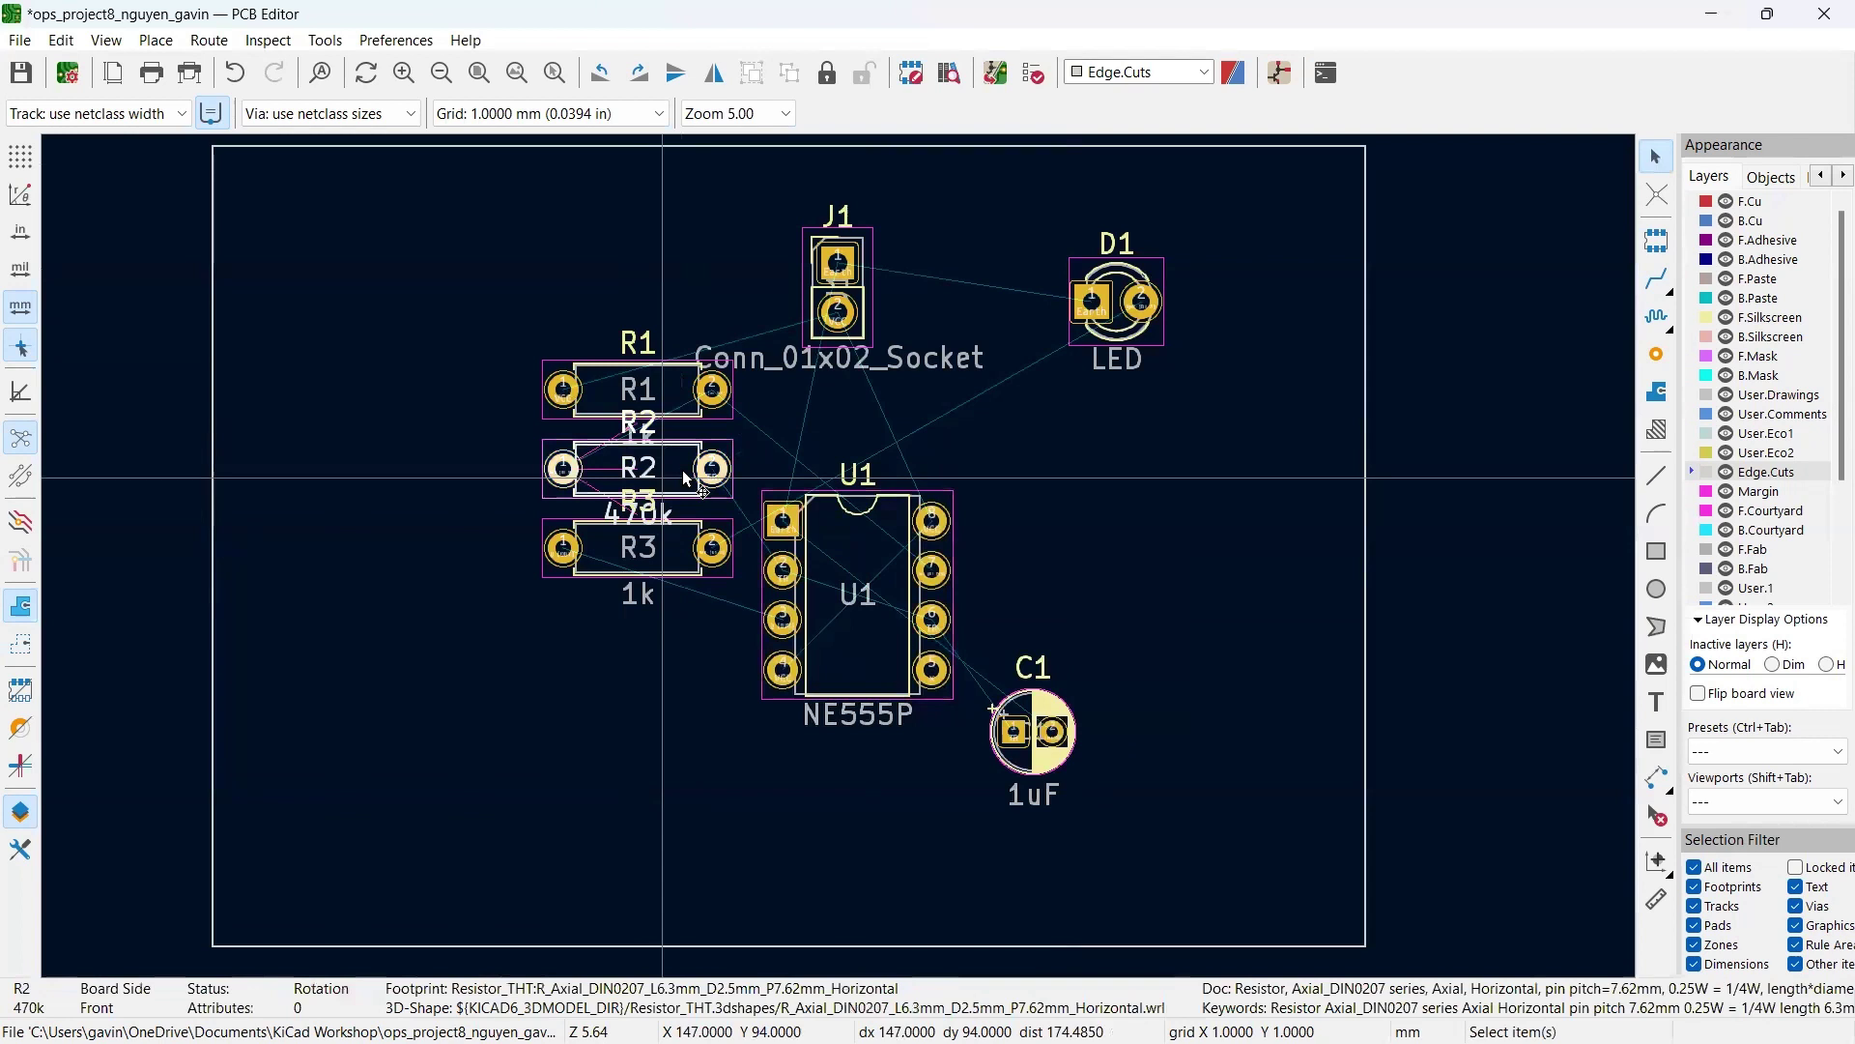
pyautogui.moveTo(664, 478); pyautogui.dragTo(1082, 546)
pyautogui.press('r')
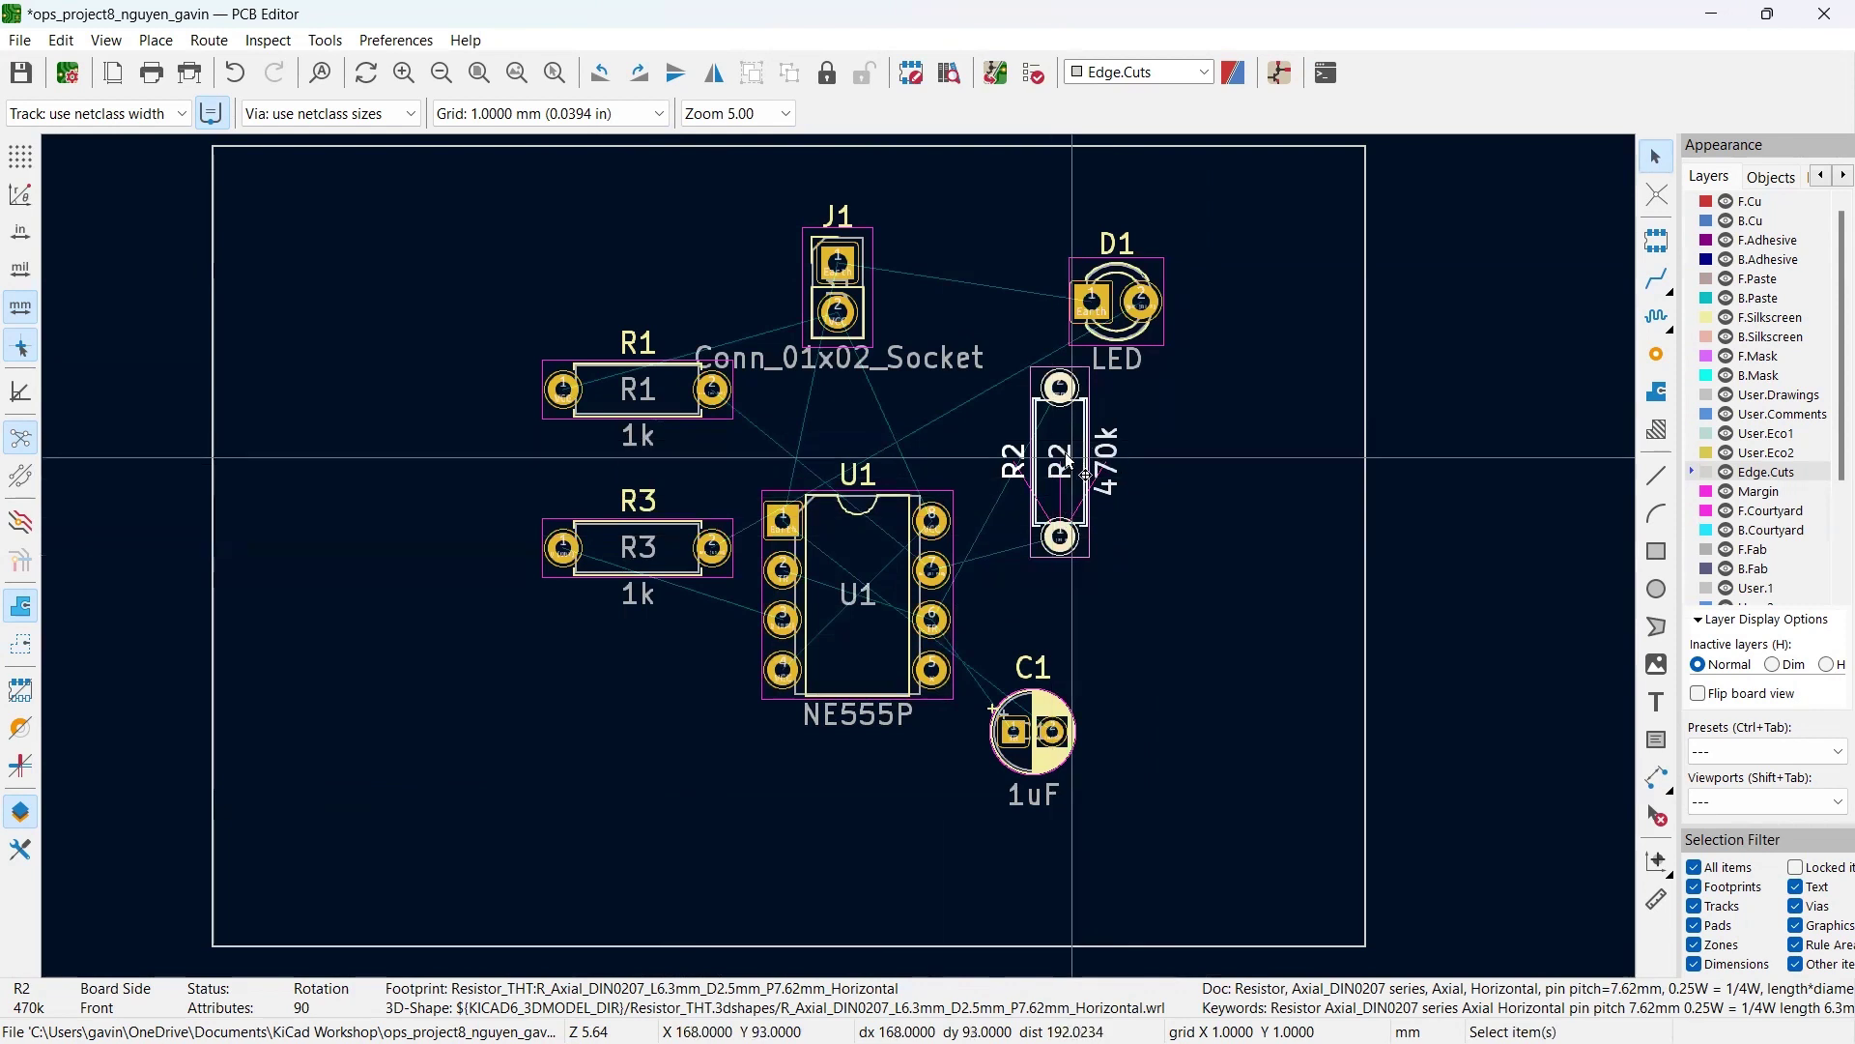
pyautogui.scroll(2, 970, 599)
pyautogui.scroll(2, 965, 561)
pyautogui.moveTo(1087, 404); pyautogui.dragTo(1063, 568)
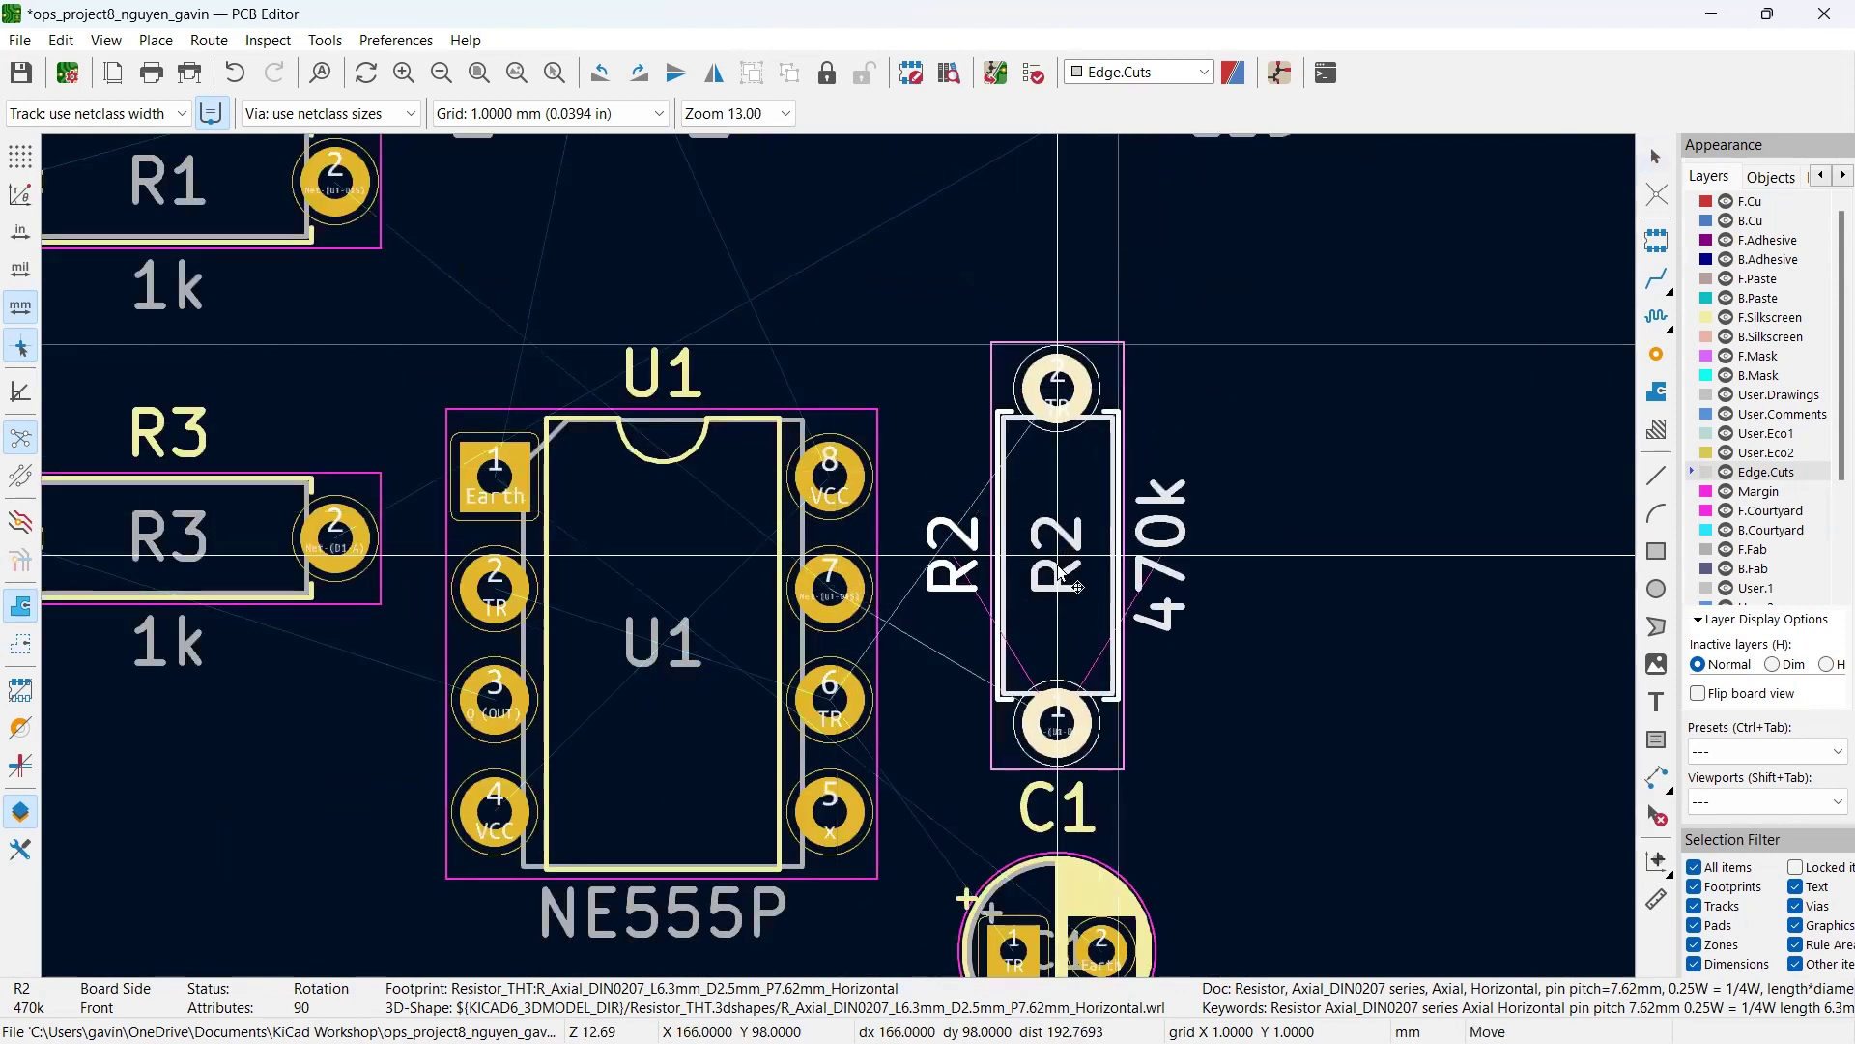
pyautogui.click(1293, 551)
# Step: Move connector J1 to the board's left side, just inside the outline
pyautogui.scroll(-4, 1288, 545)
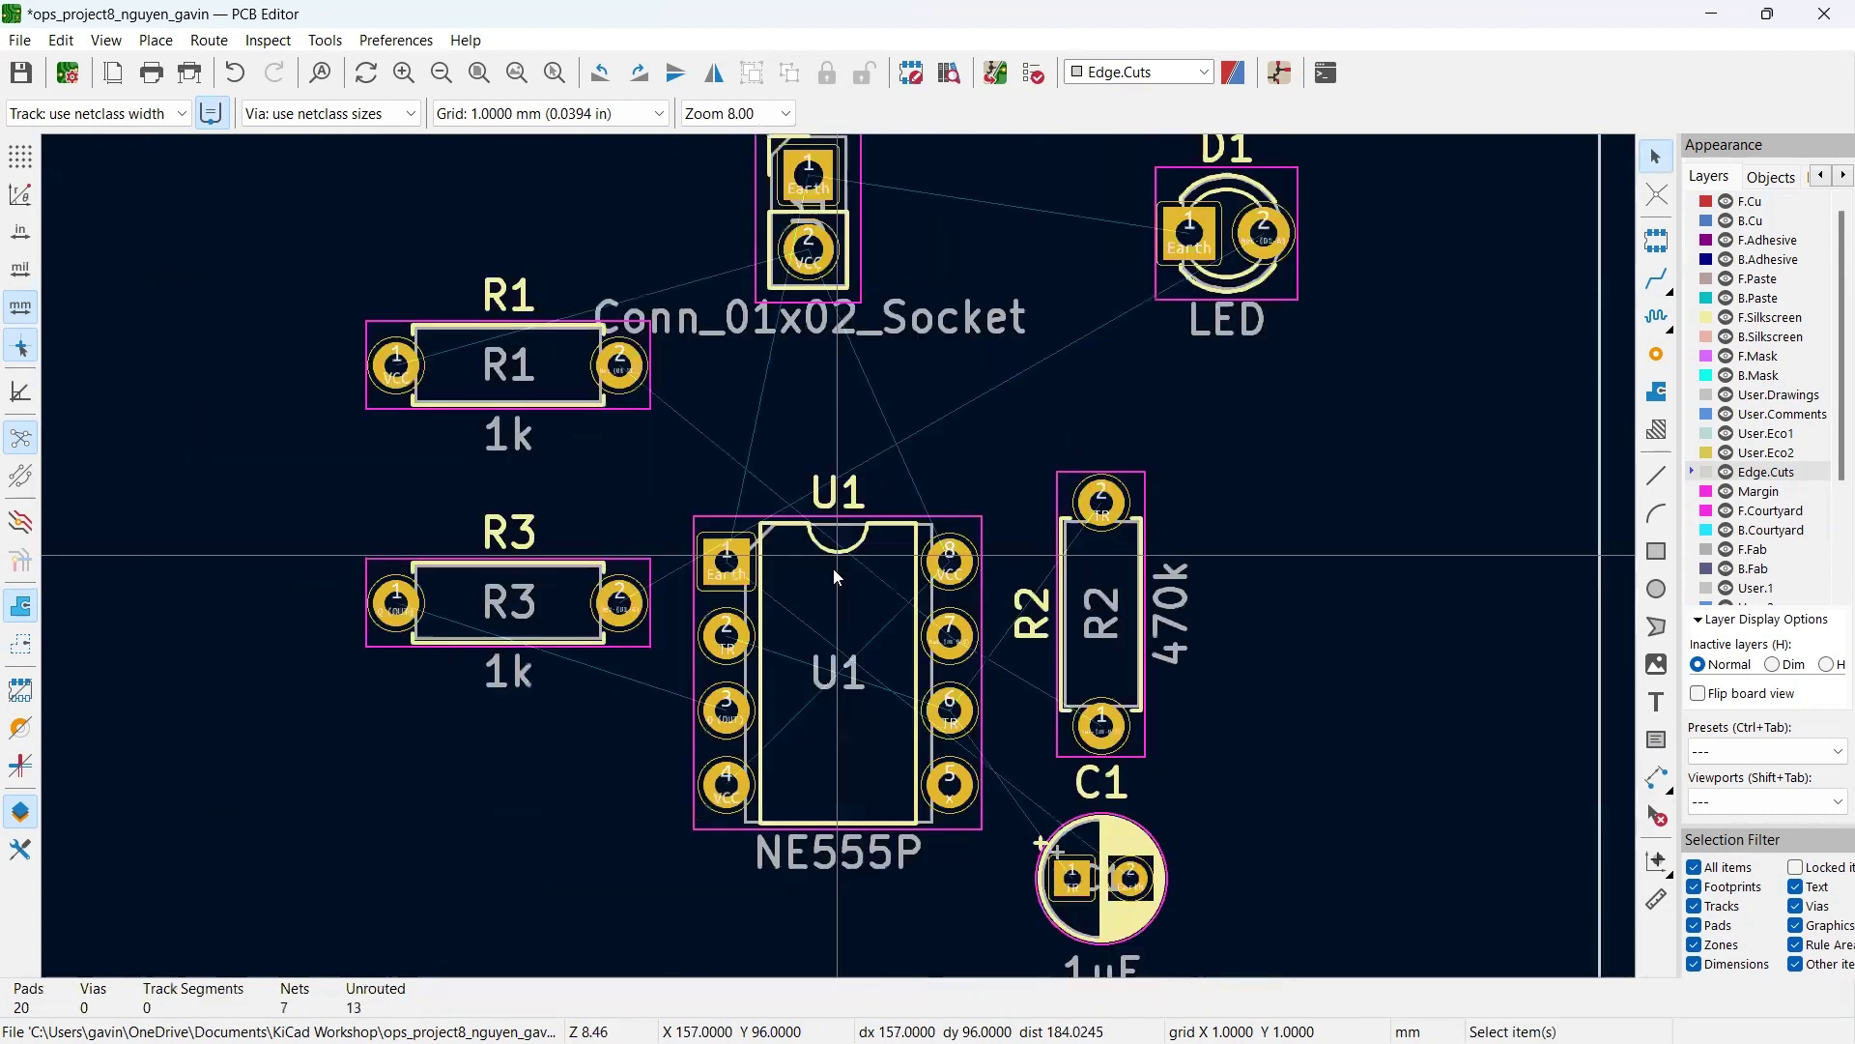
pyautogui.click(779, 346)
pyautogui.click(758, 327)
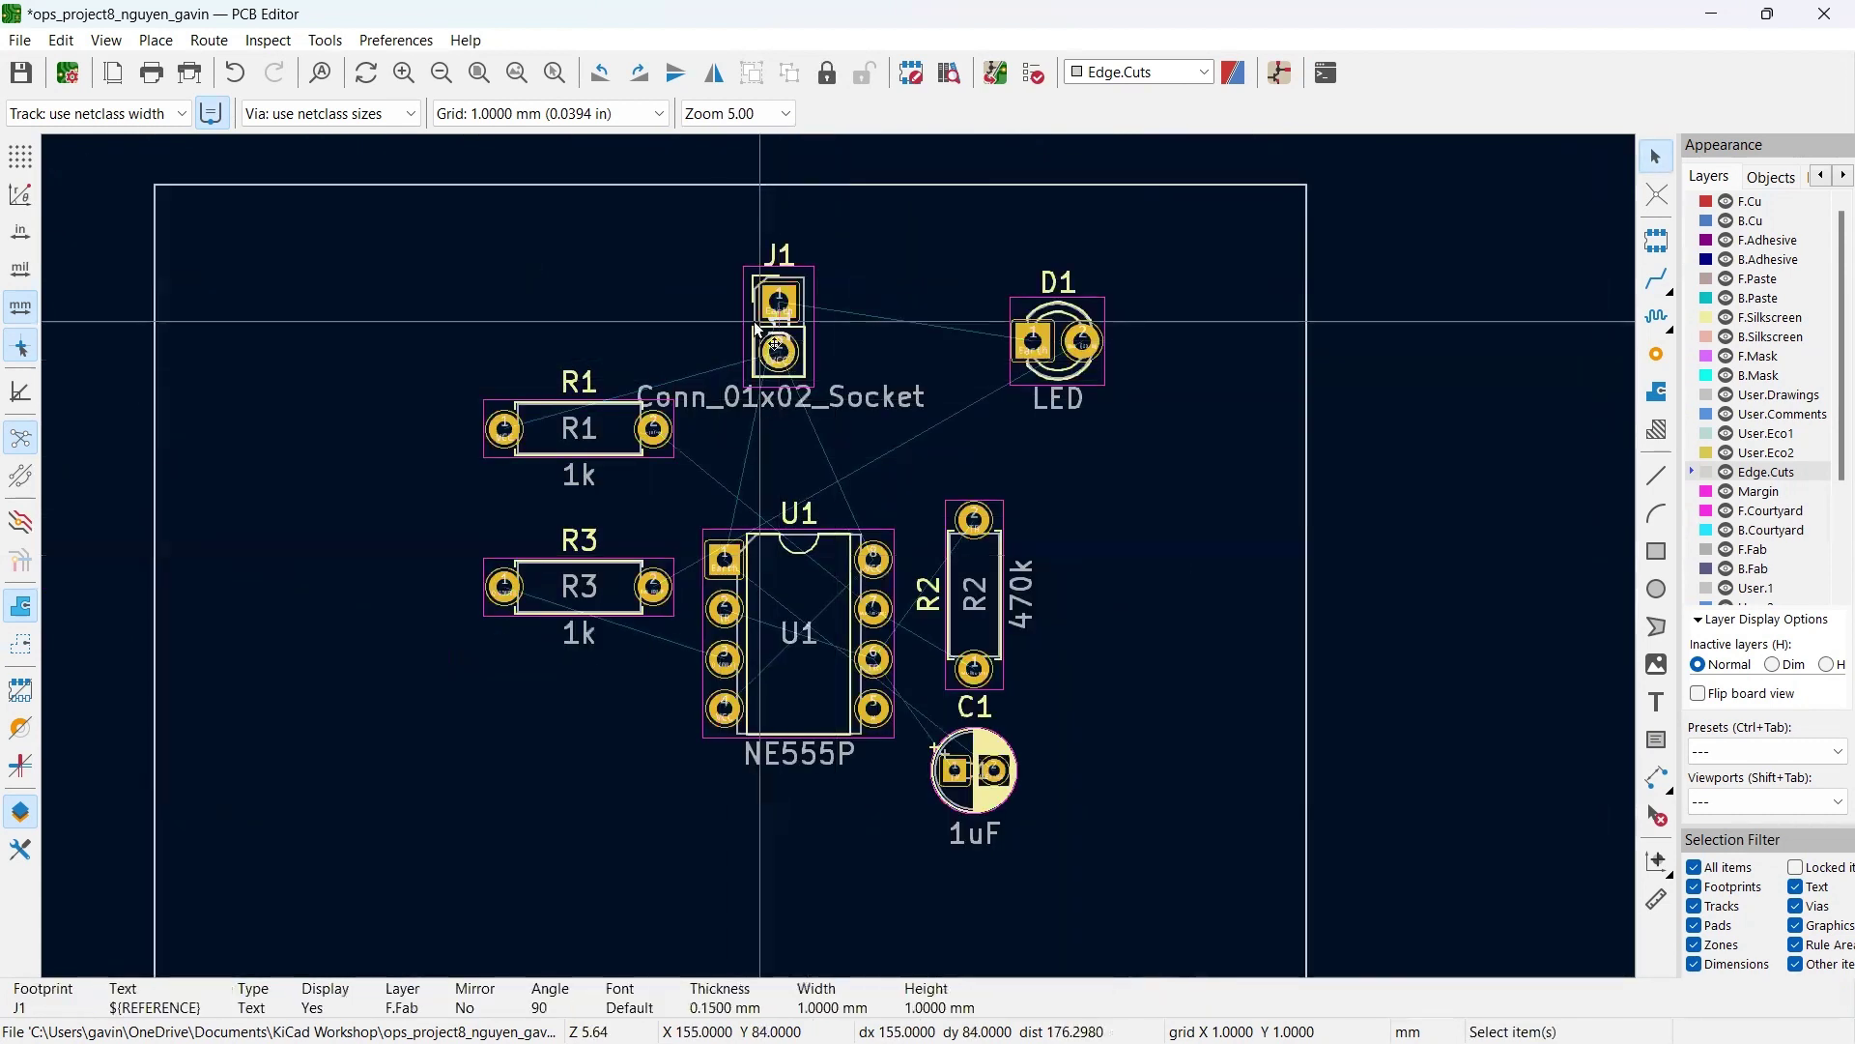
pyautogui.click(757, 329)
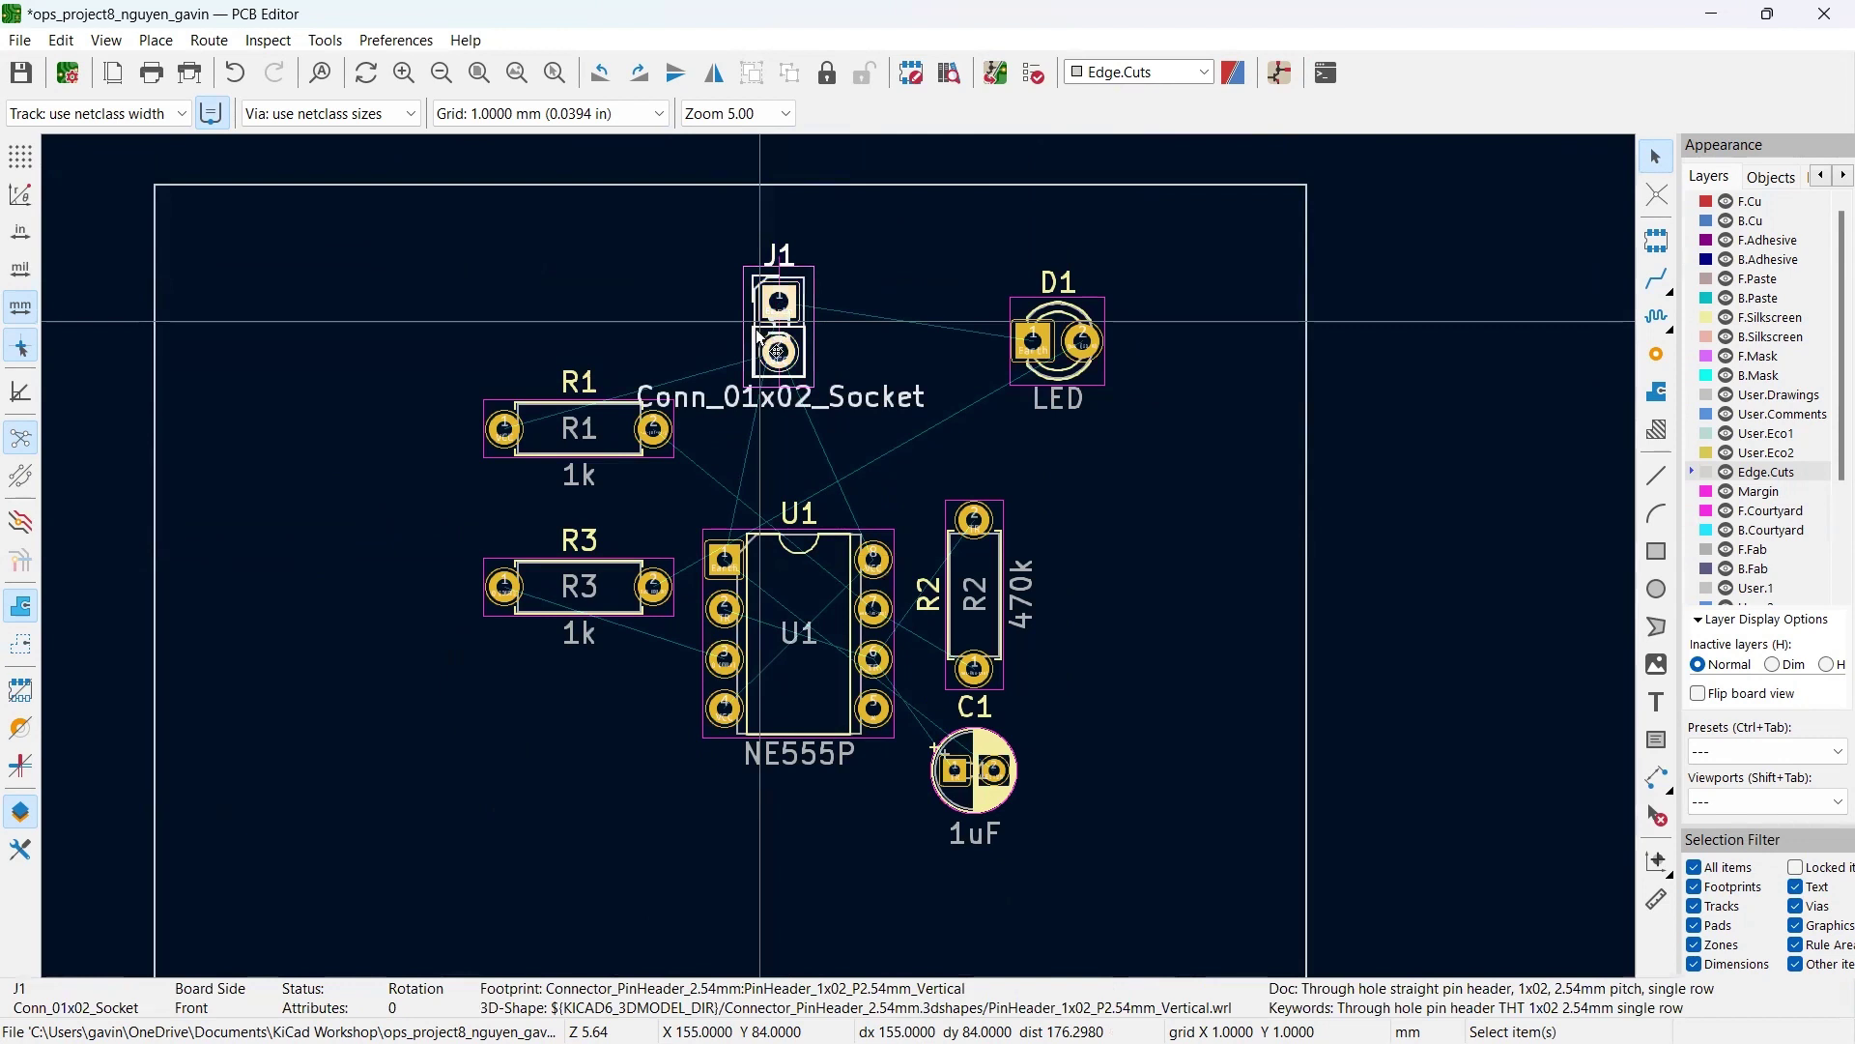
pyautogui.press('m')
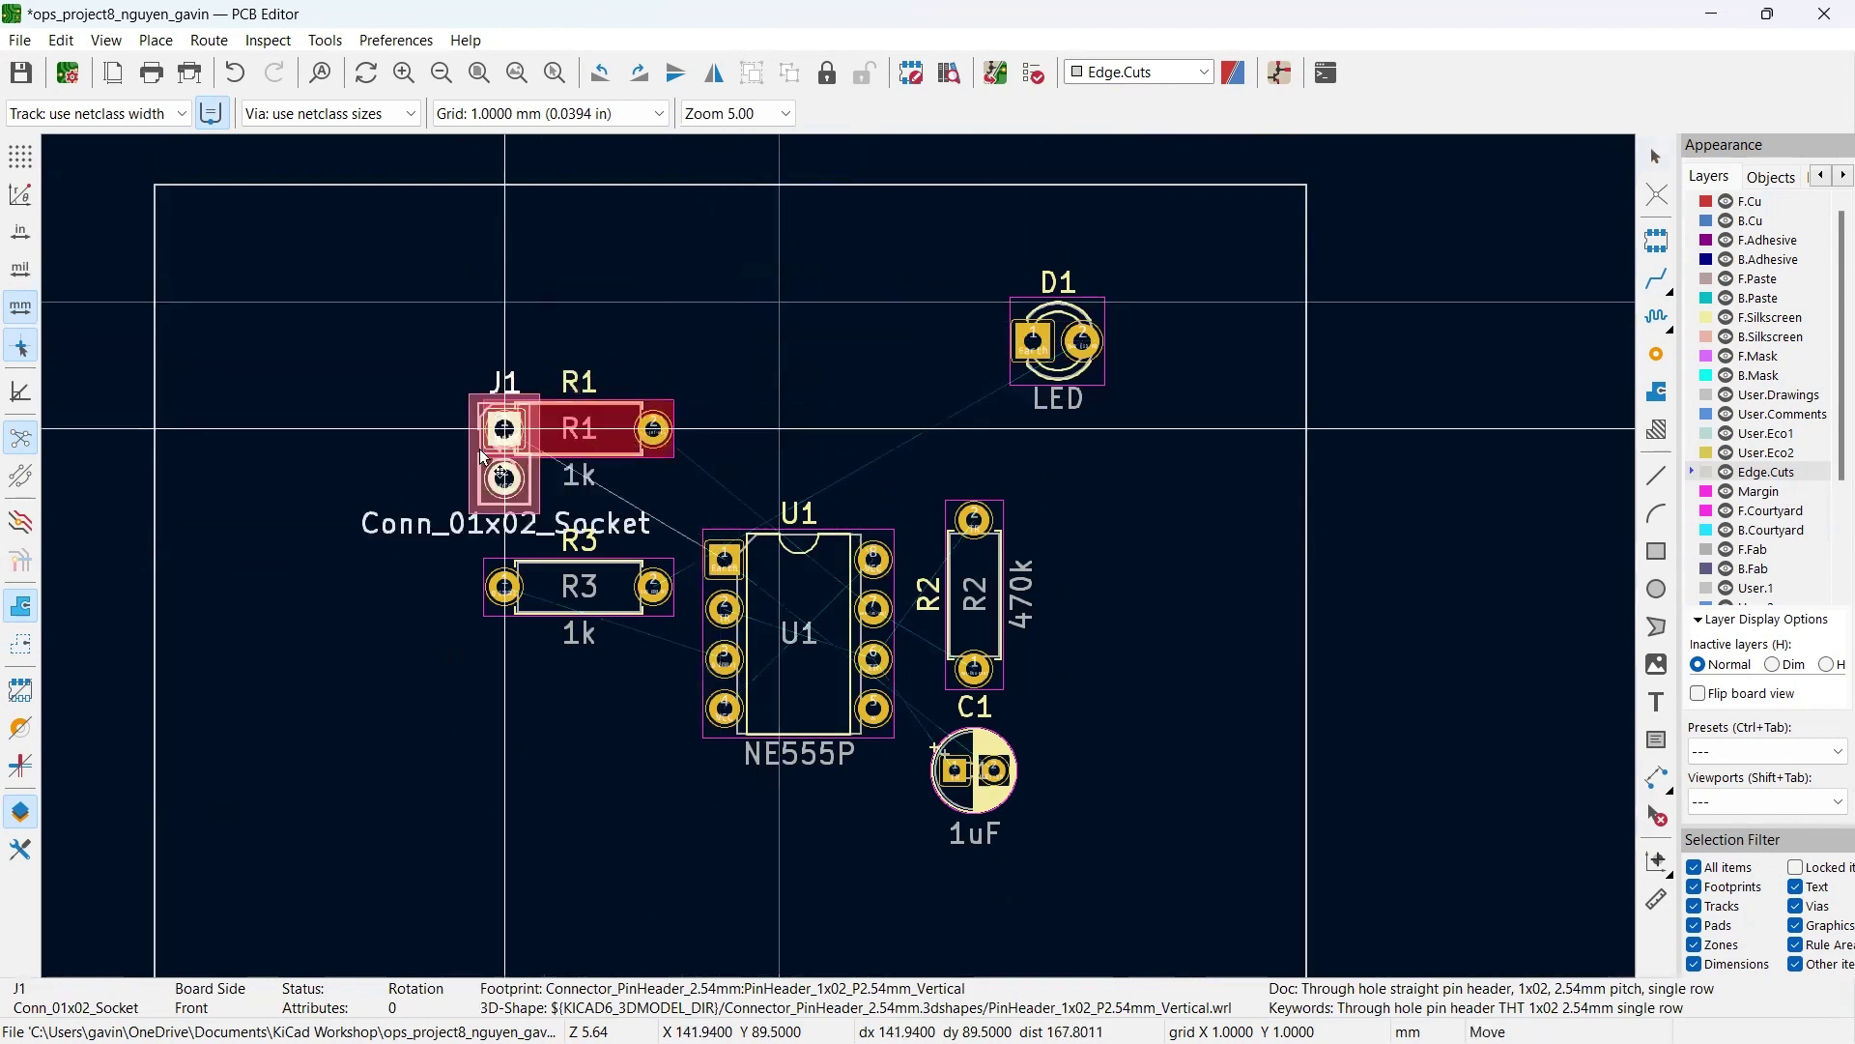
pyautogui.scroll(2, 319, 630)
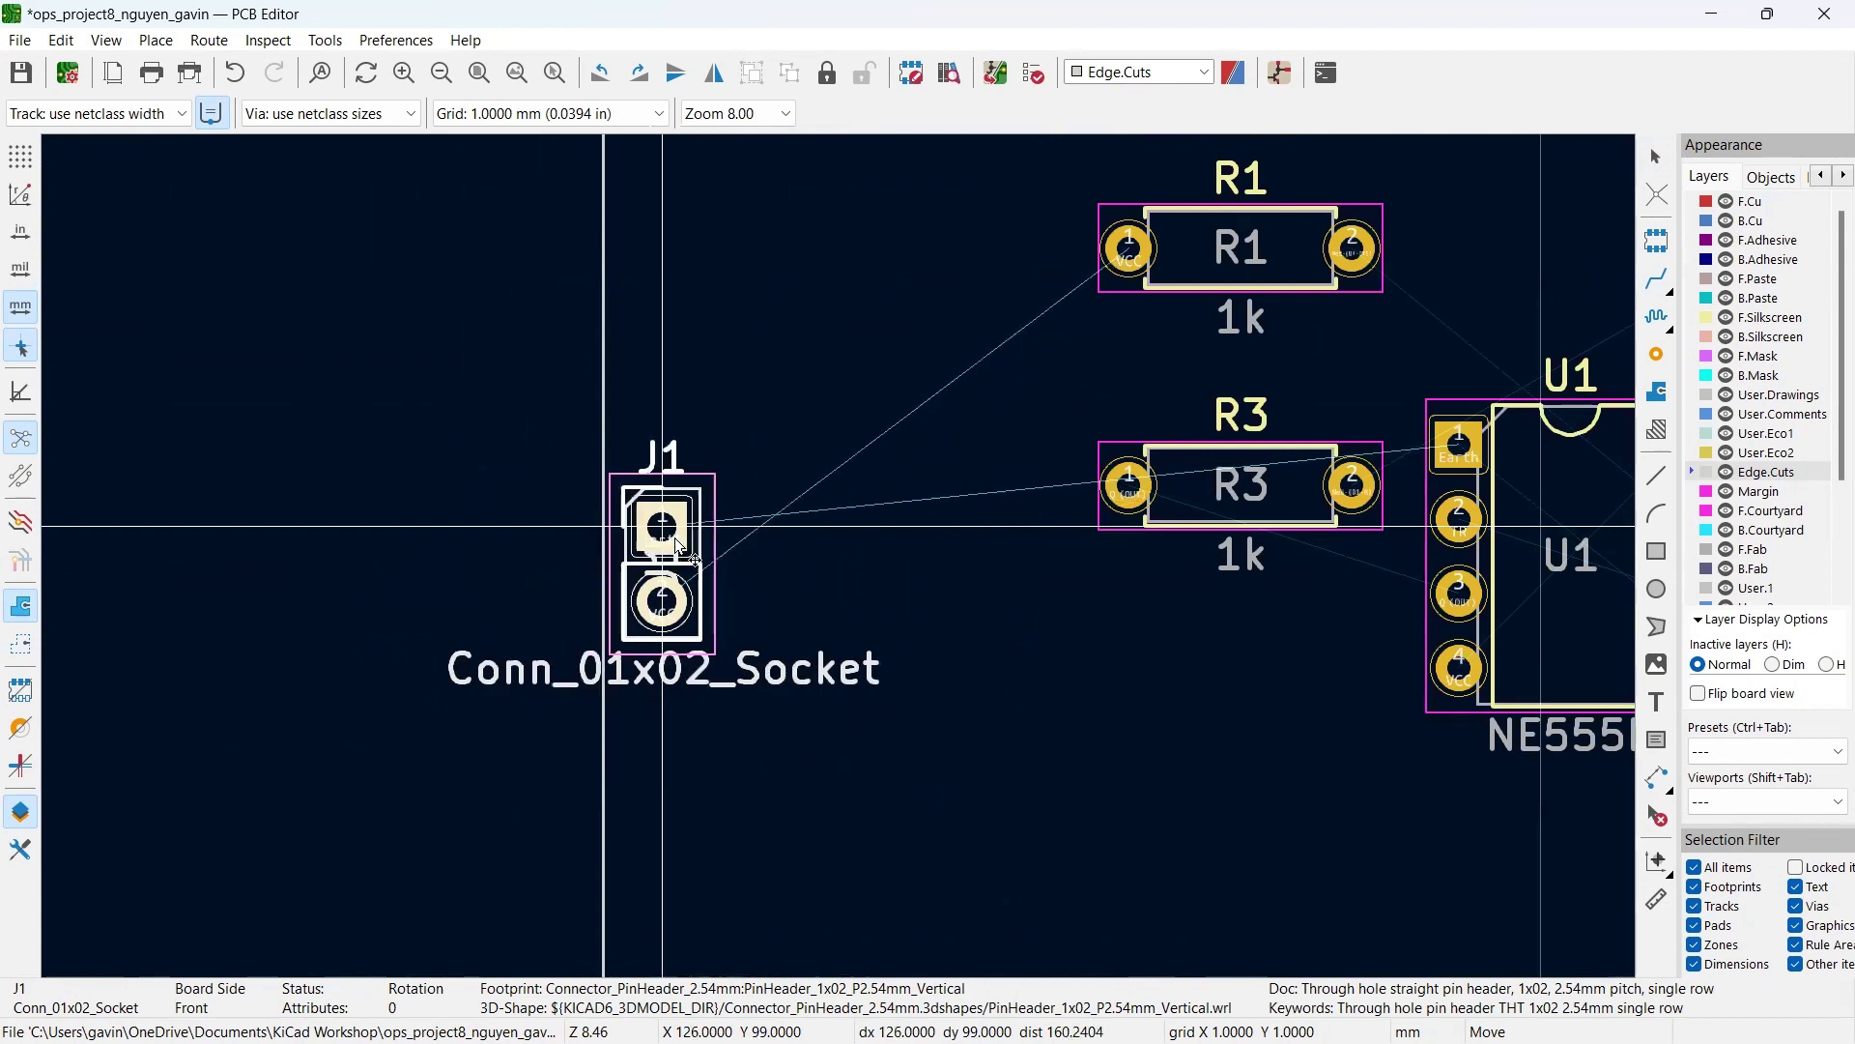
pyautogui.click(685, 543)
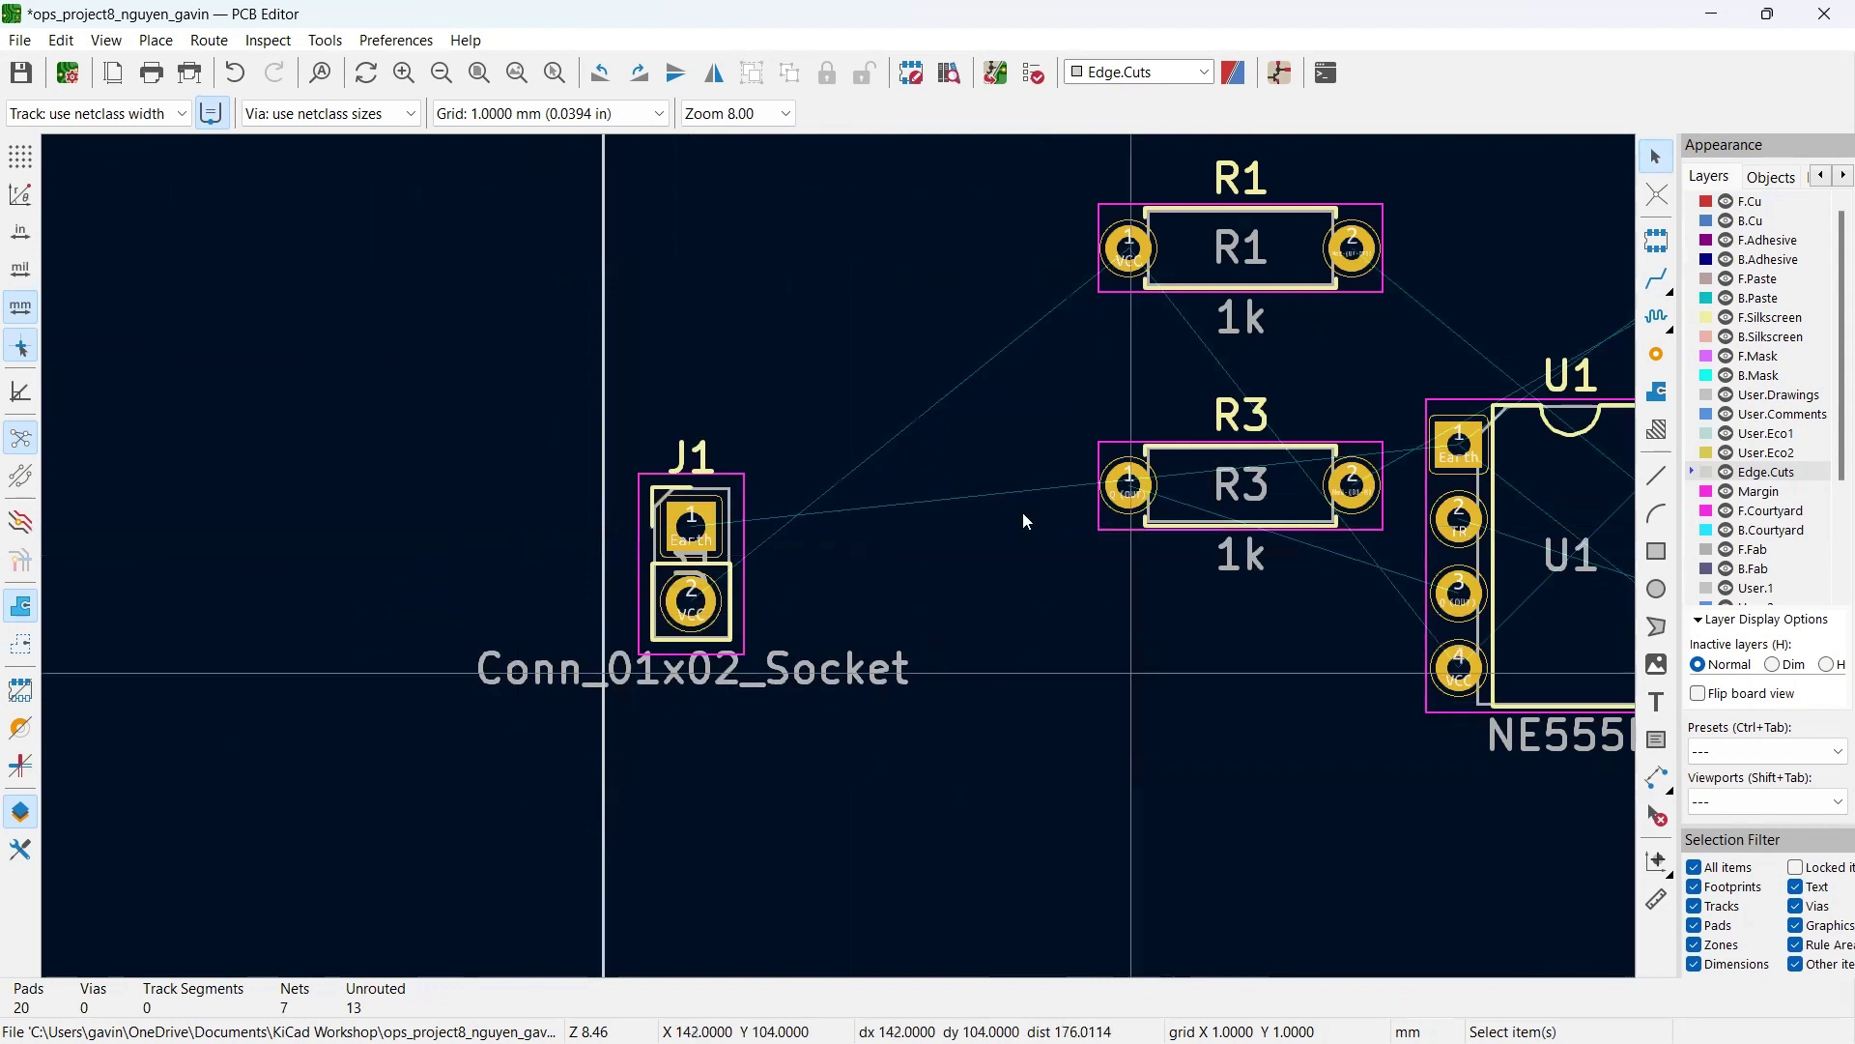
# Step: Rotate R3 by 90 degrees and place it vertically just left of U1's pins 1 to 4
pyautogui.scroll(-2, 976, 559)
pyautogui.scroll(-1, 839, 549)
pyautogui.scroll(2, 837, 563)
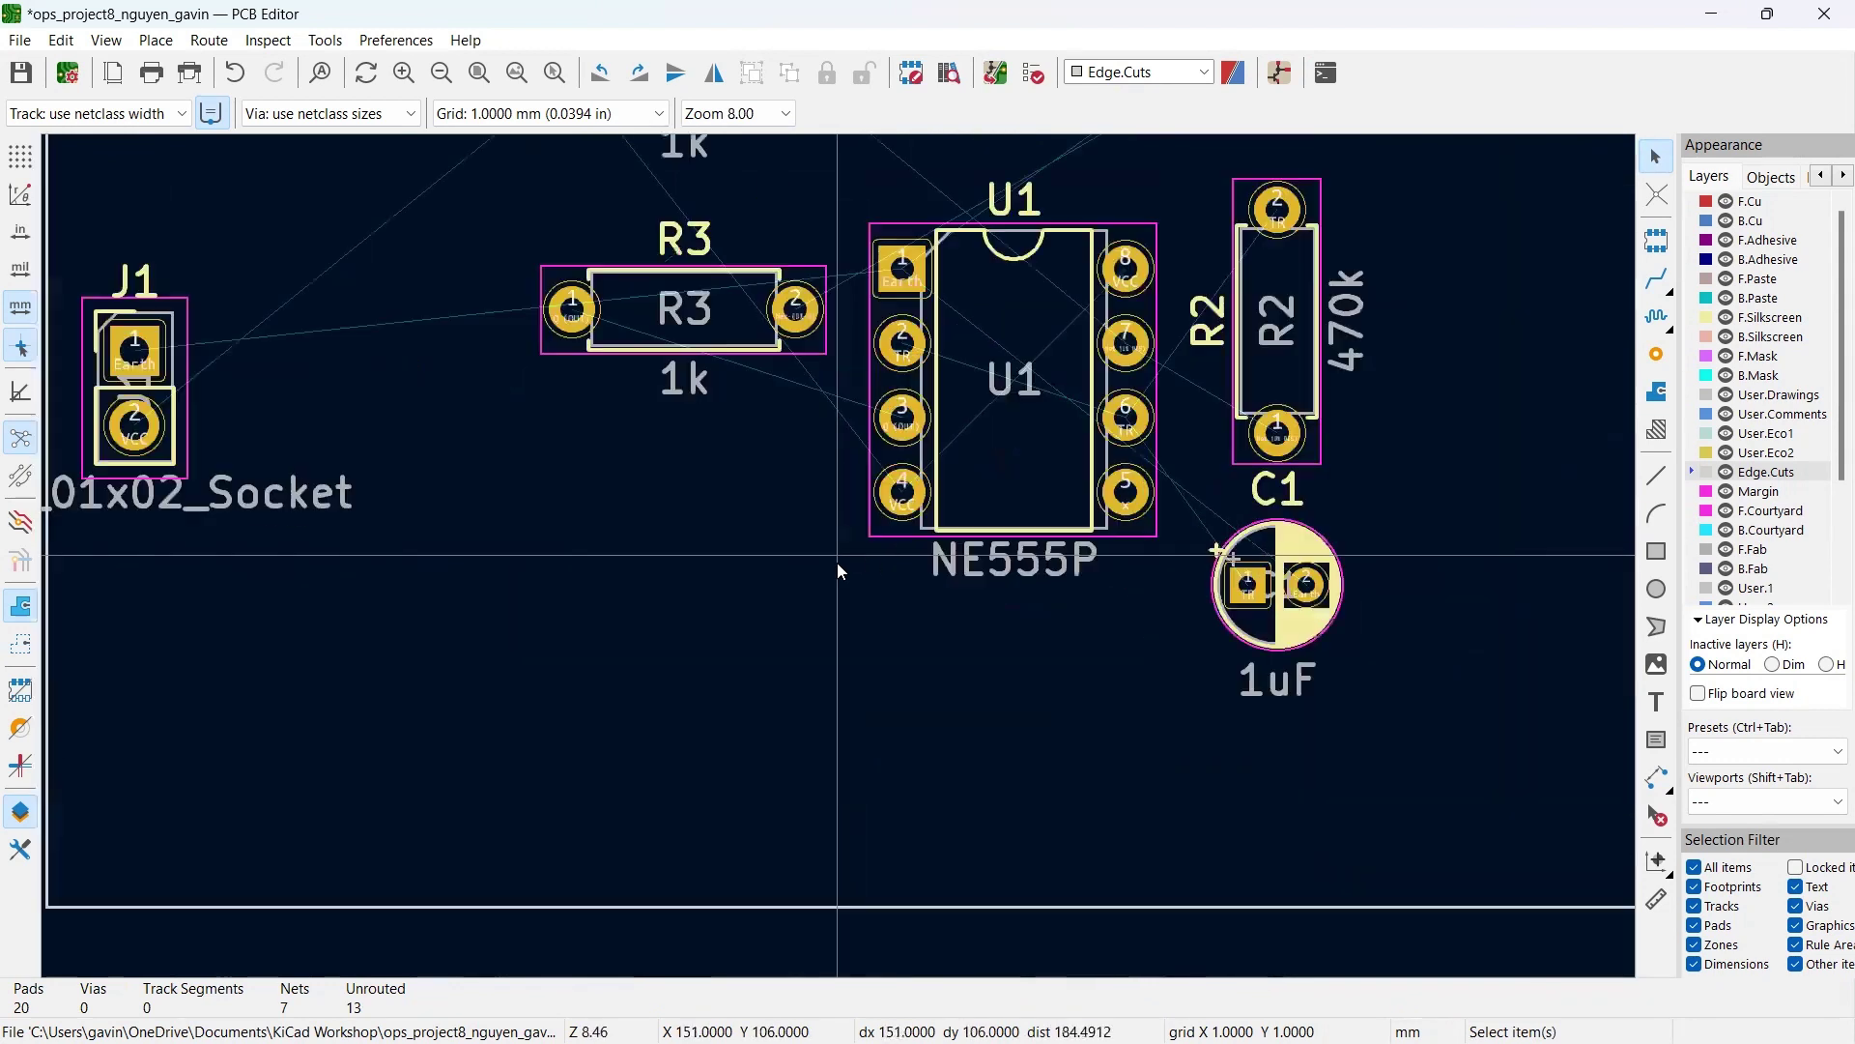
pyautogui.scroll(-1, 848, 567)
pyautogui.click(728, 468)
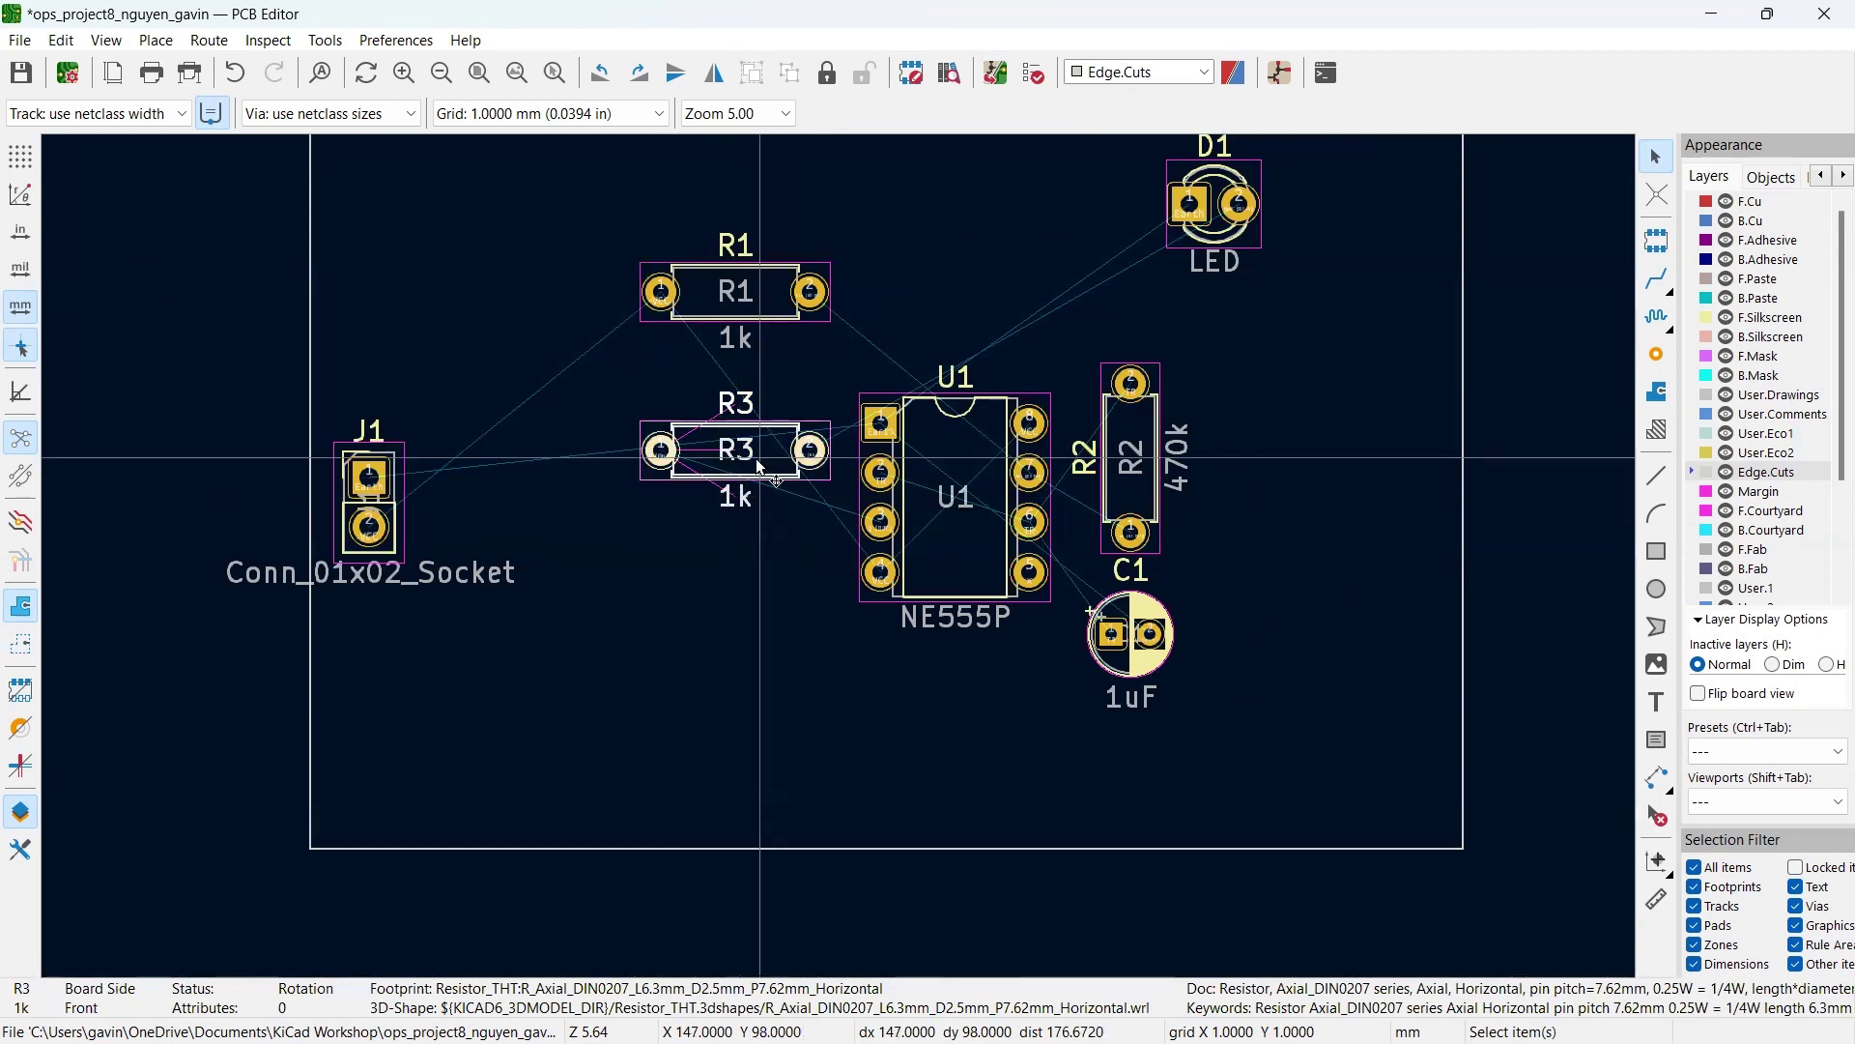
pyautogui.press('r')
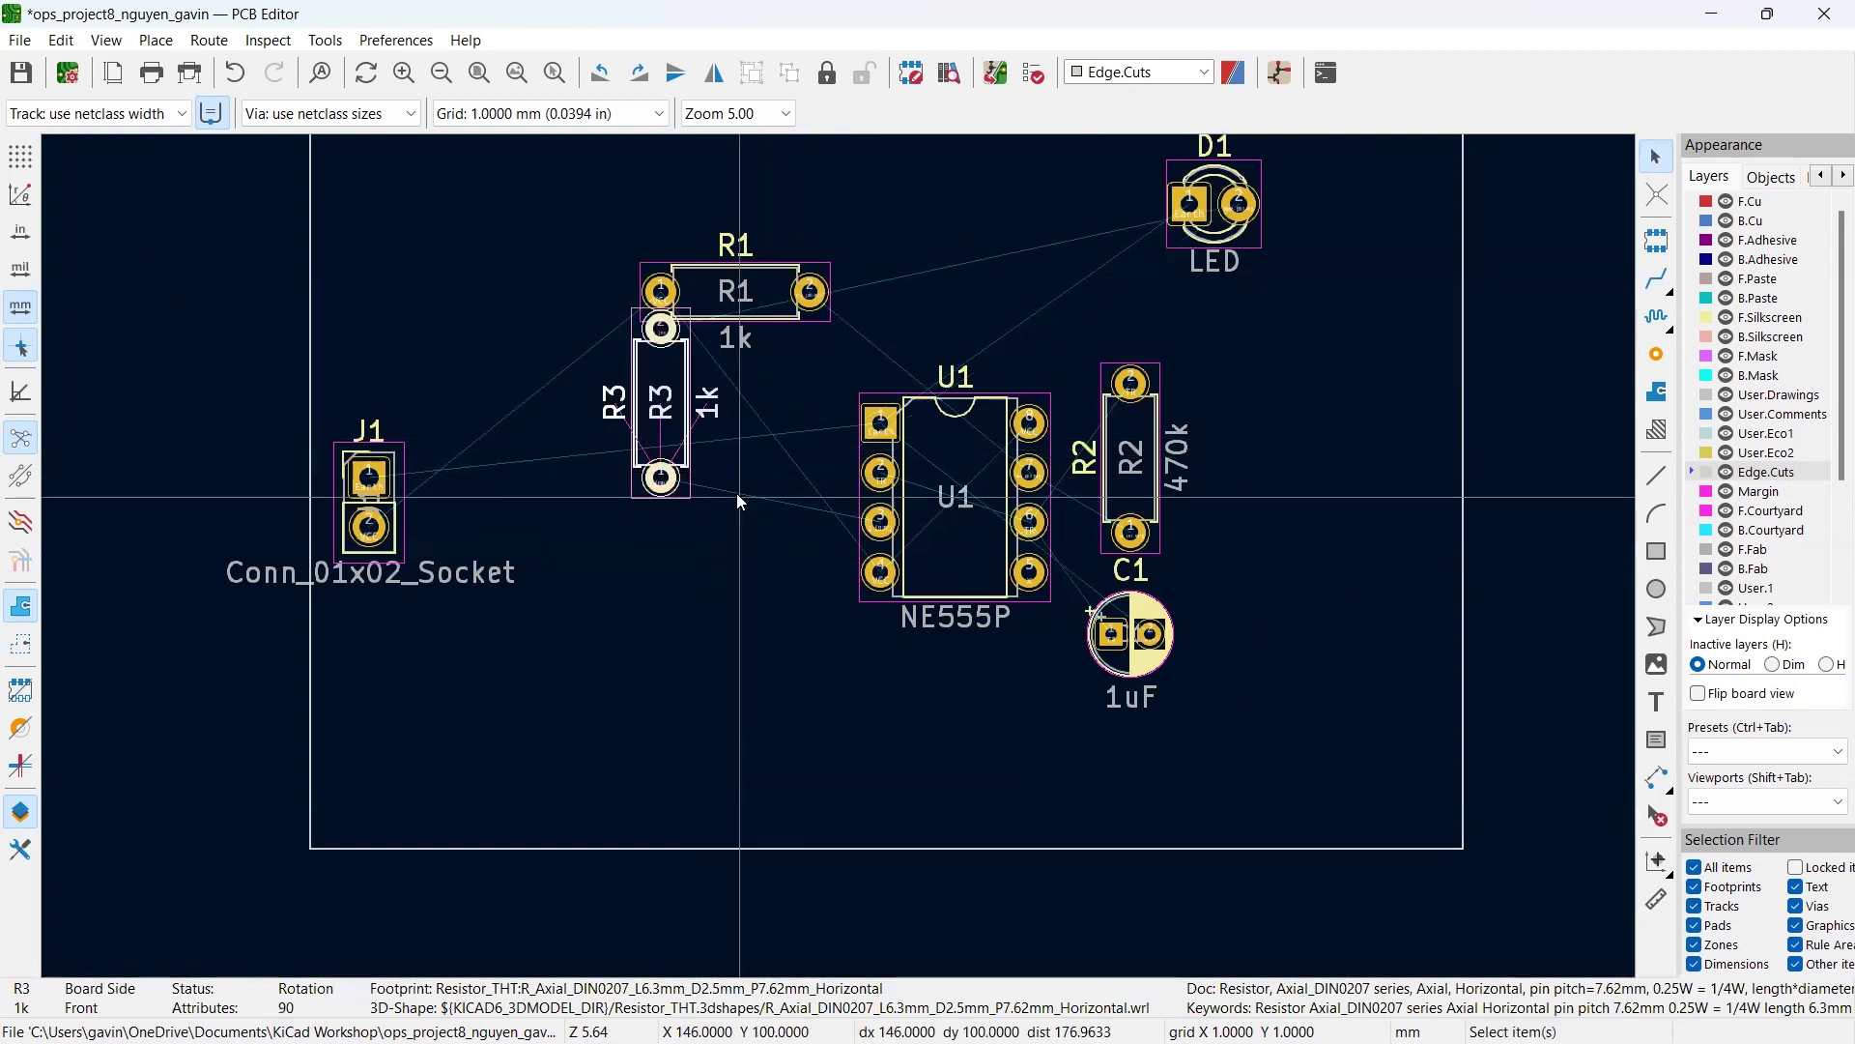
pyautogui.moveTo(663, 406); pyautogui.dragTo(802, 514)
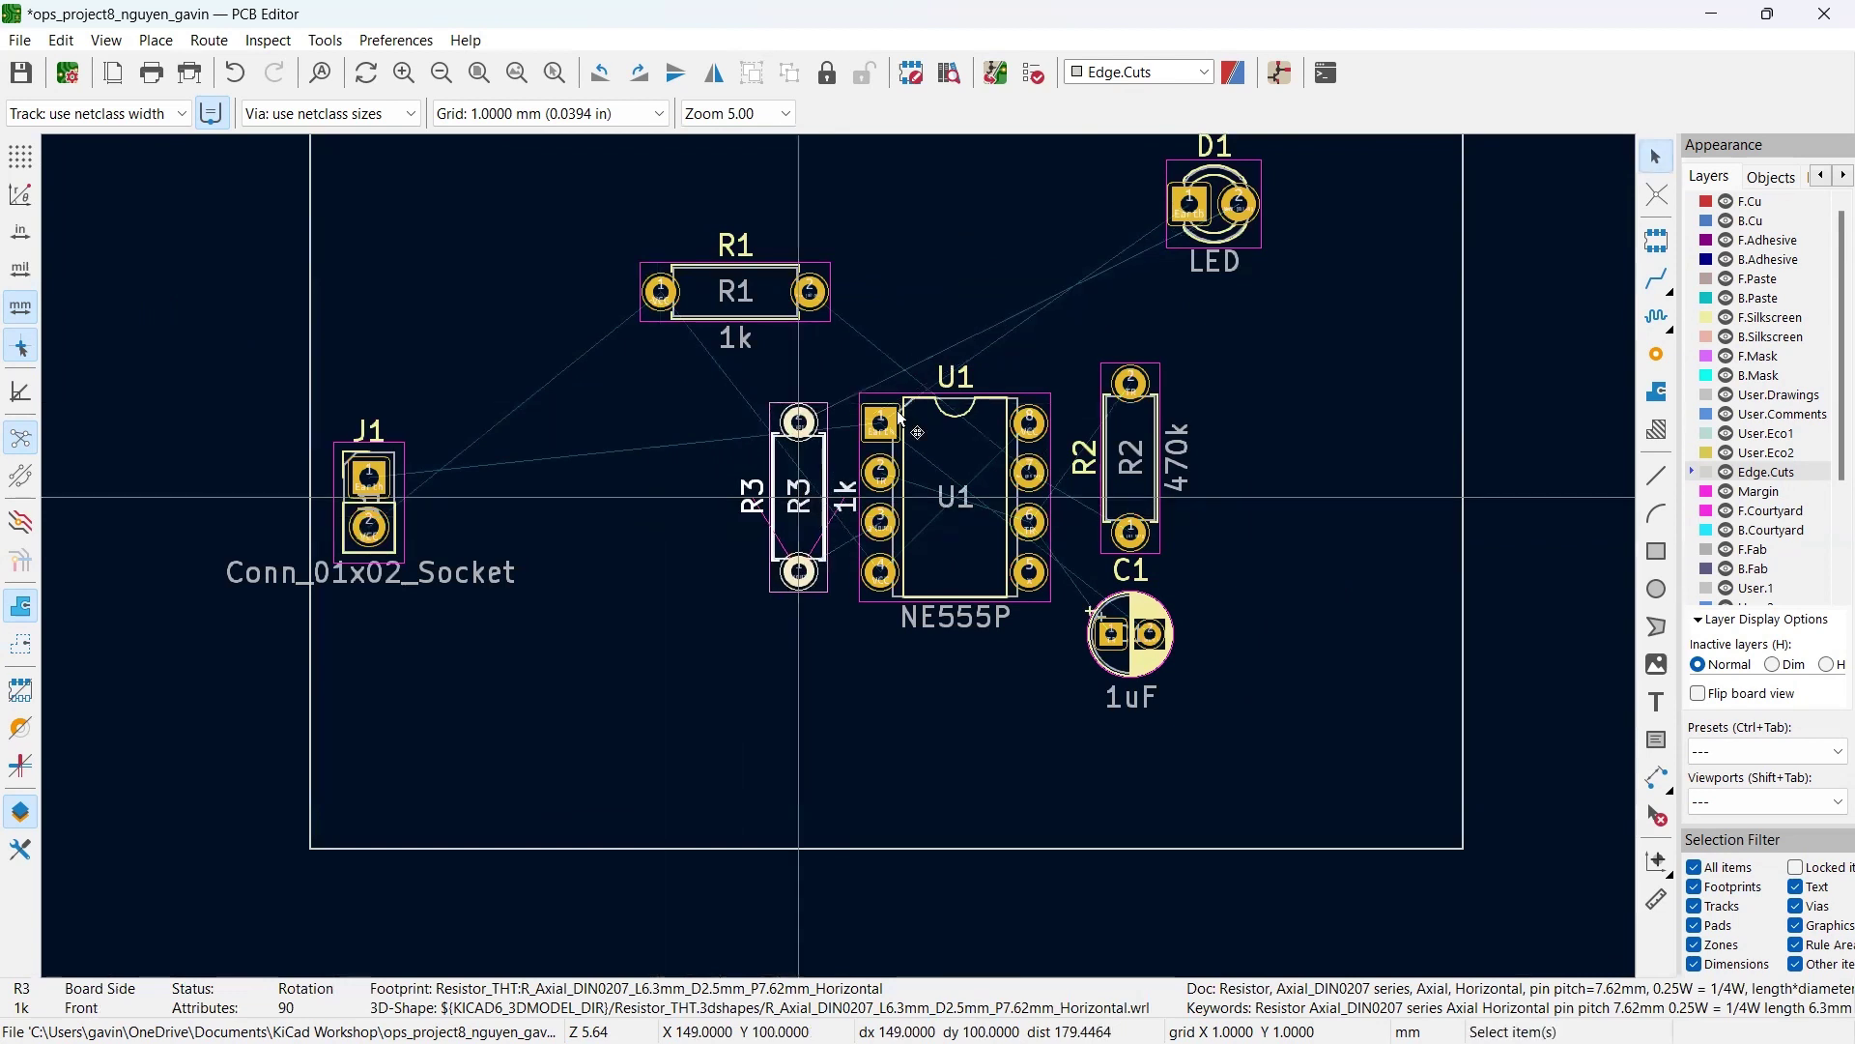
# Step: Move R1 above U1 and R2, and place D1 left of R3 near its upper pad
pyautogui.click(747, 306)
pyautogui.click(747, 305)
pyautogui.moveTo(747, 306); pyautogui.dragTo(1055, 303)
pyautogui.click(1223, 220)
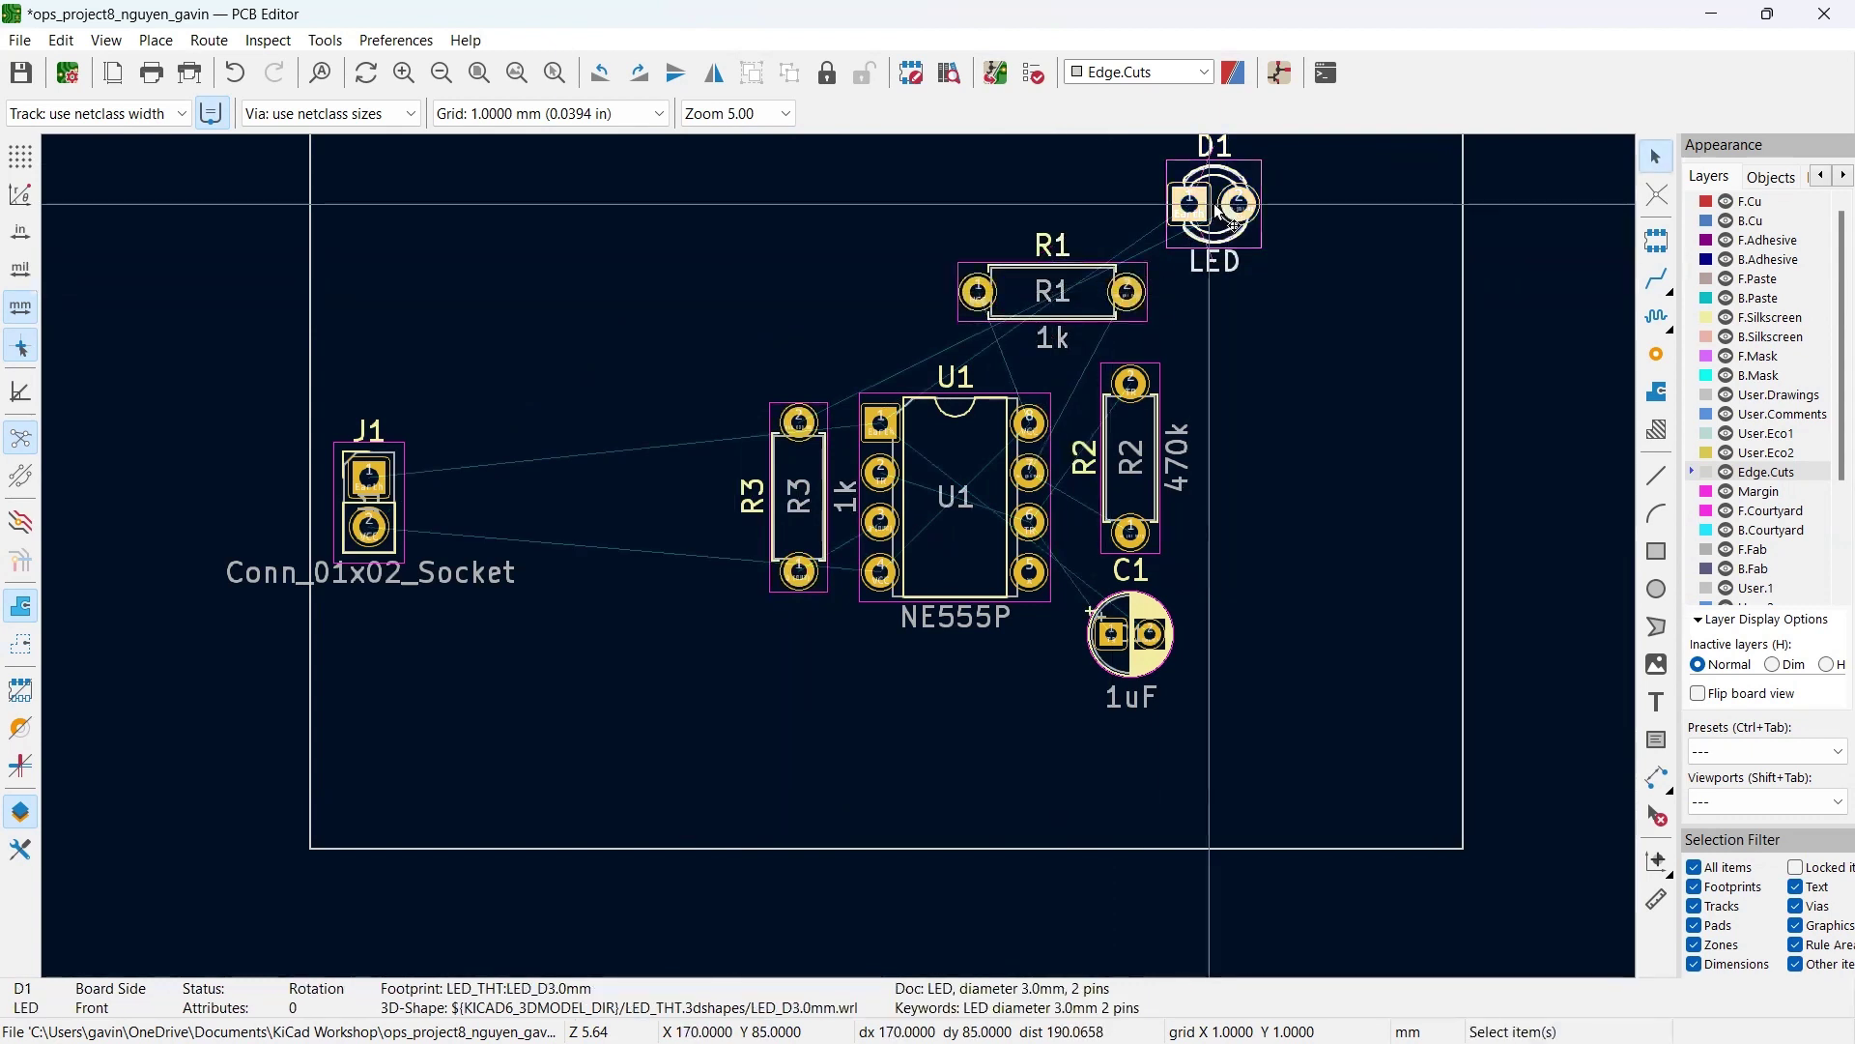
pyautogui.moveTo(1223, 208); pyautogui.dragTo(661, 422)
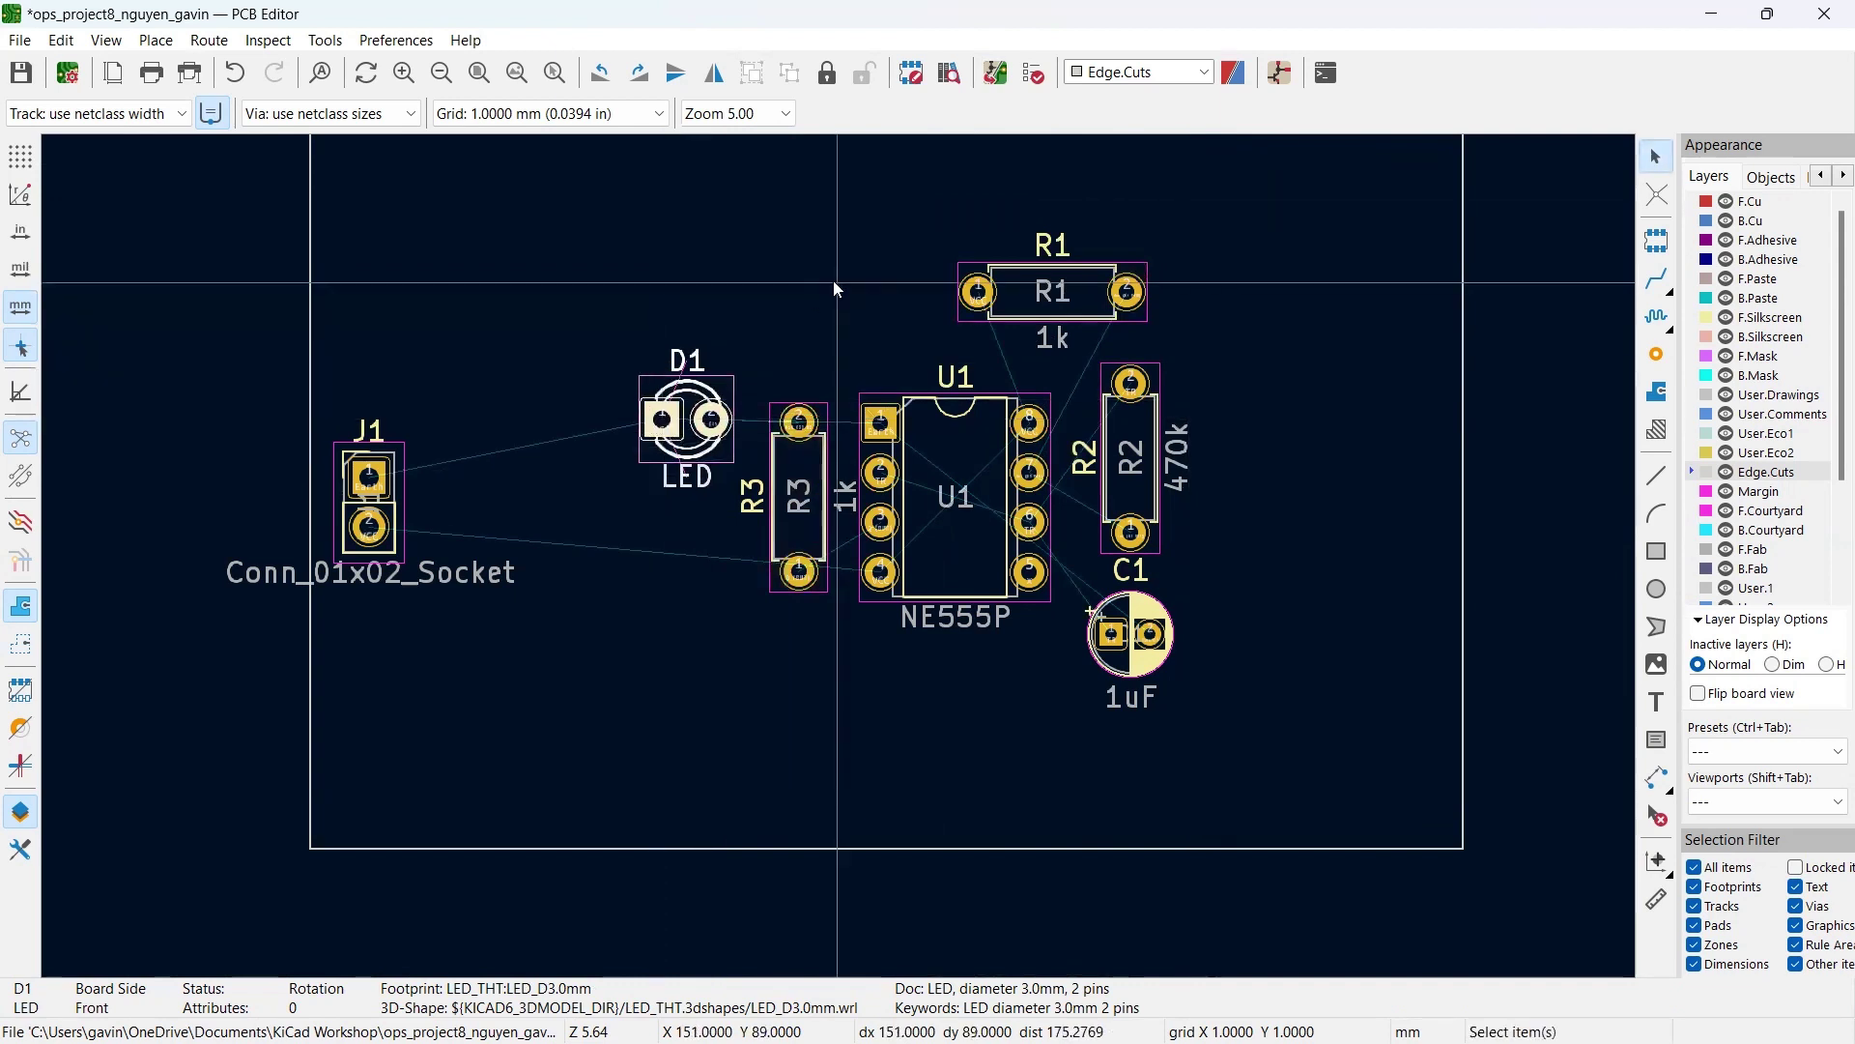
pyautogui.scroll(1, 833, 281)
pyautogui.scroll(-1, 207, 633)
pyautogui.scroll(-1, 207, 634)
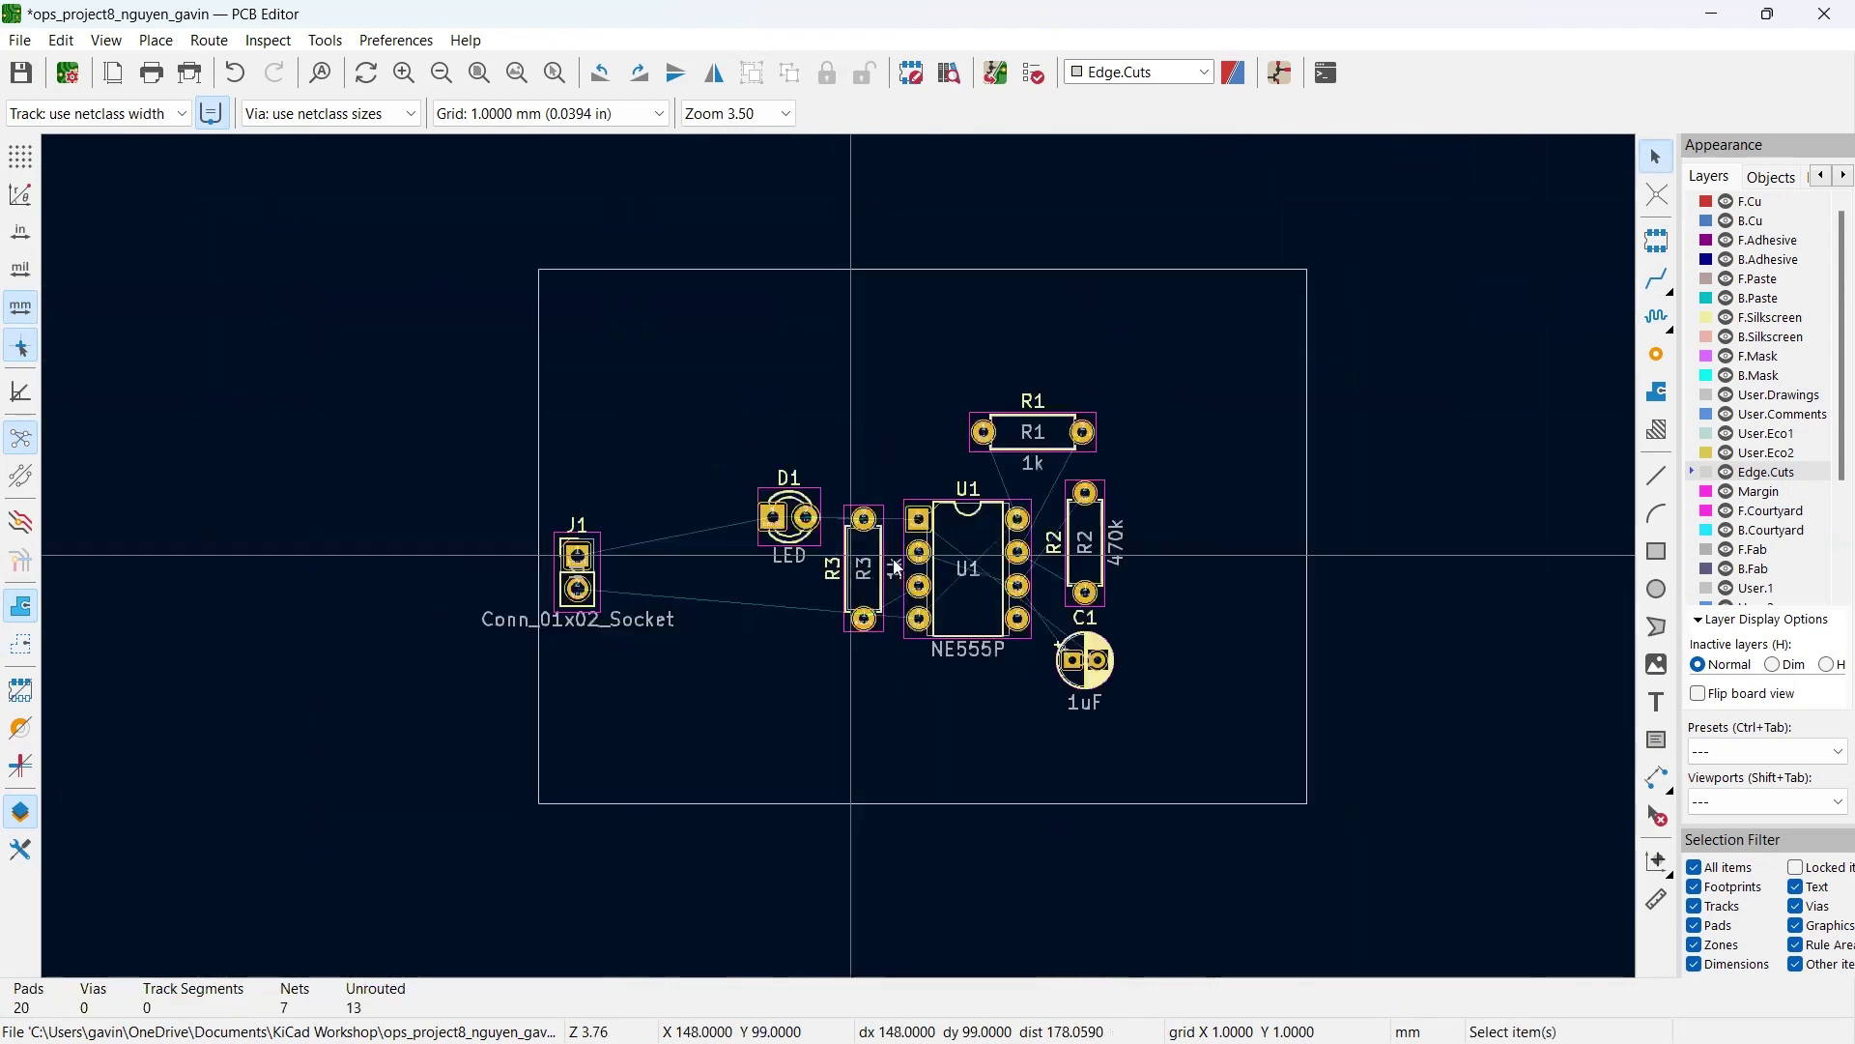
pyautogui.scroll(1, 1112, 594)
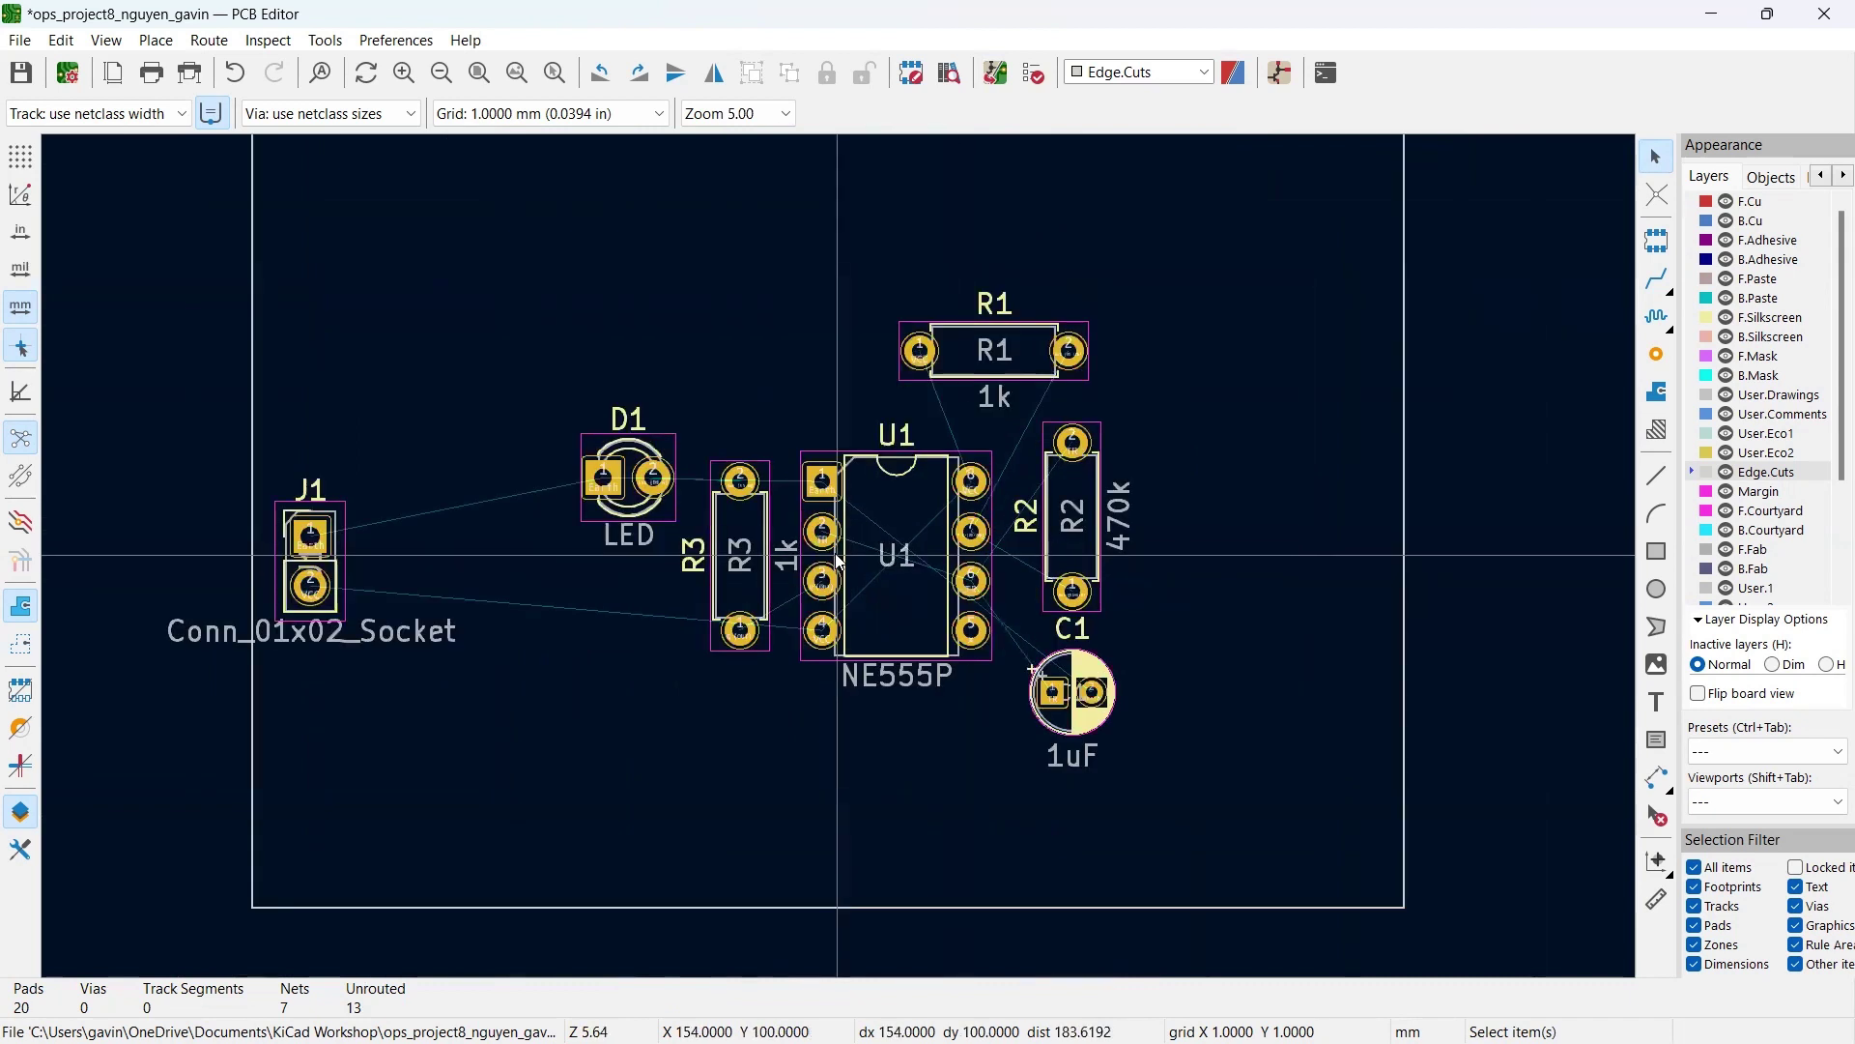
pyautogui.click(1085, 543)
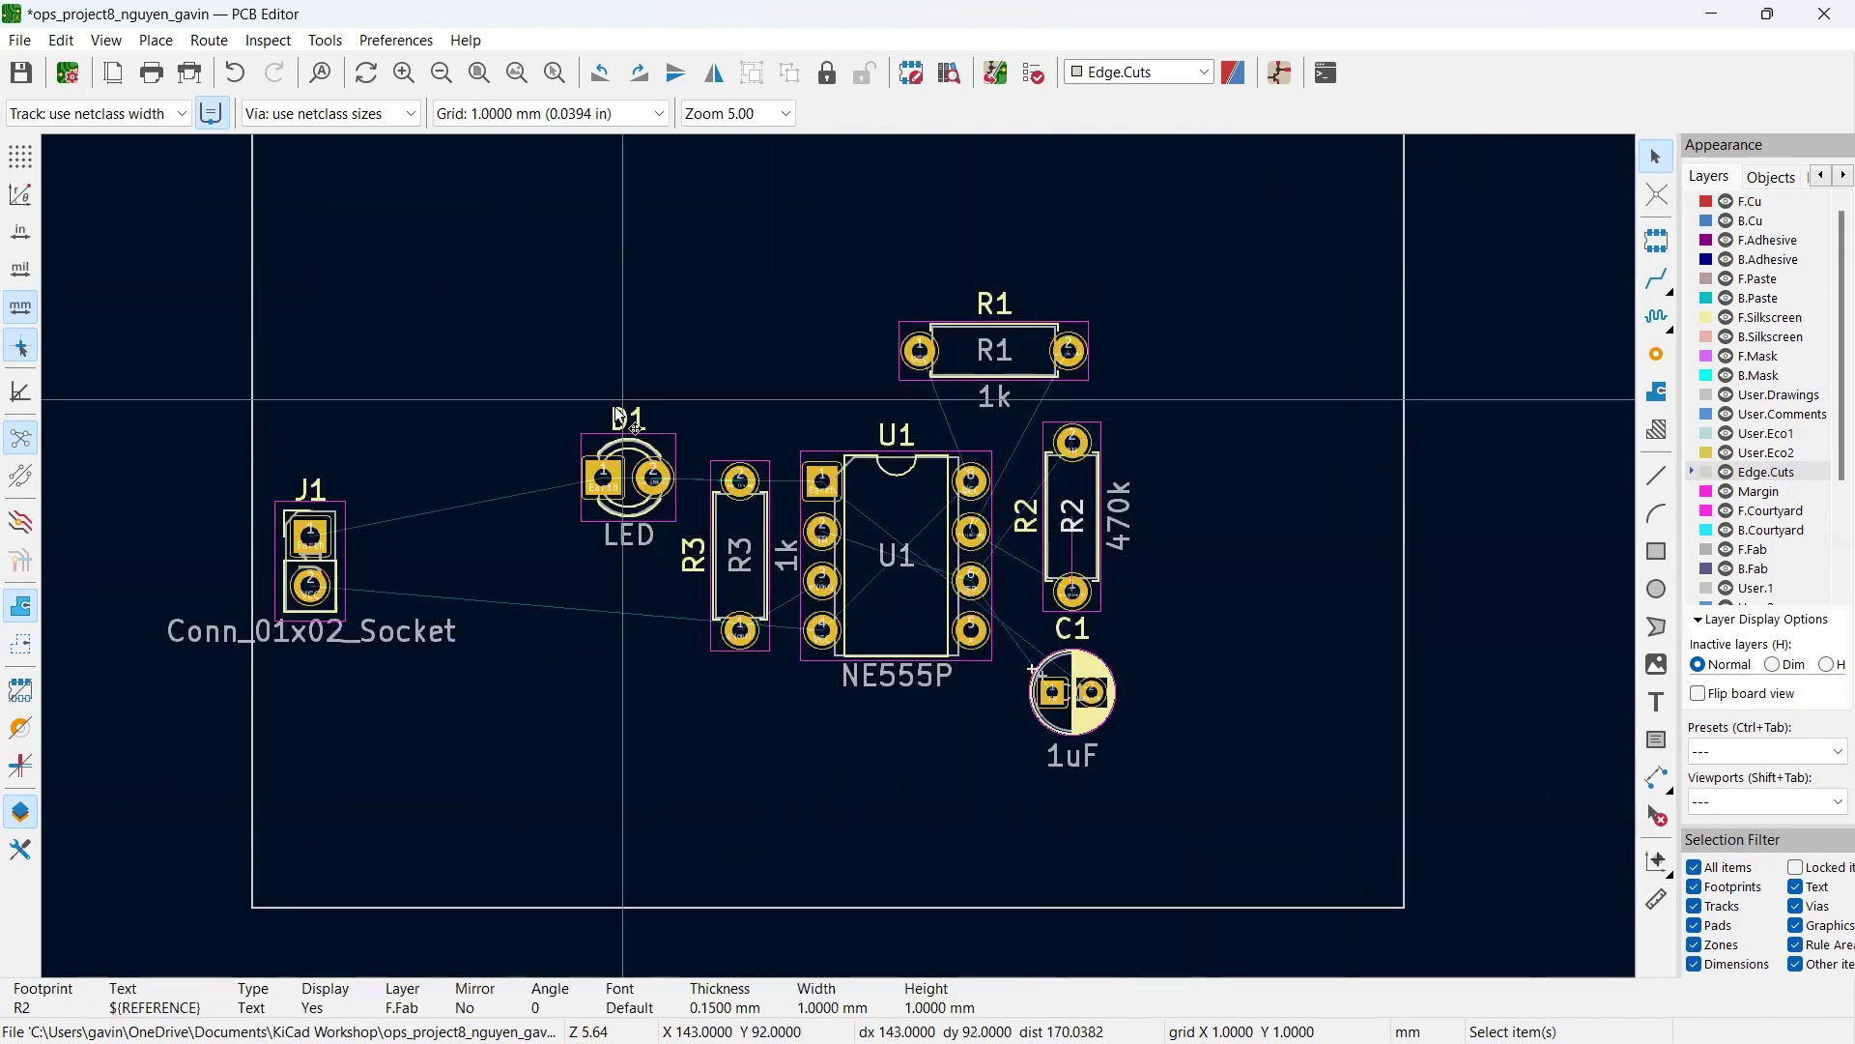
pyautogui.click(464, 344)
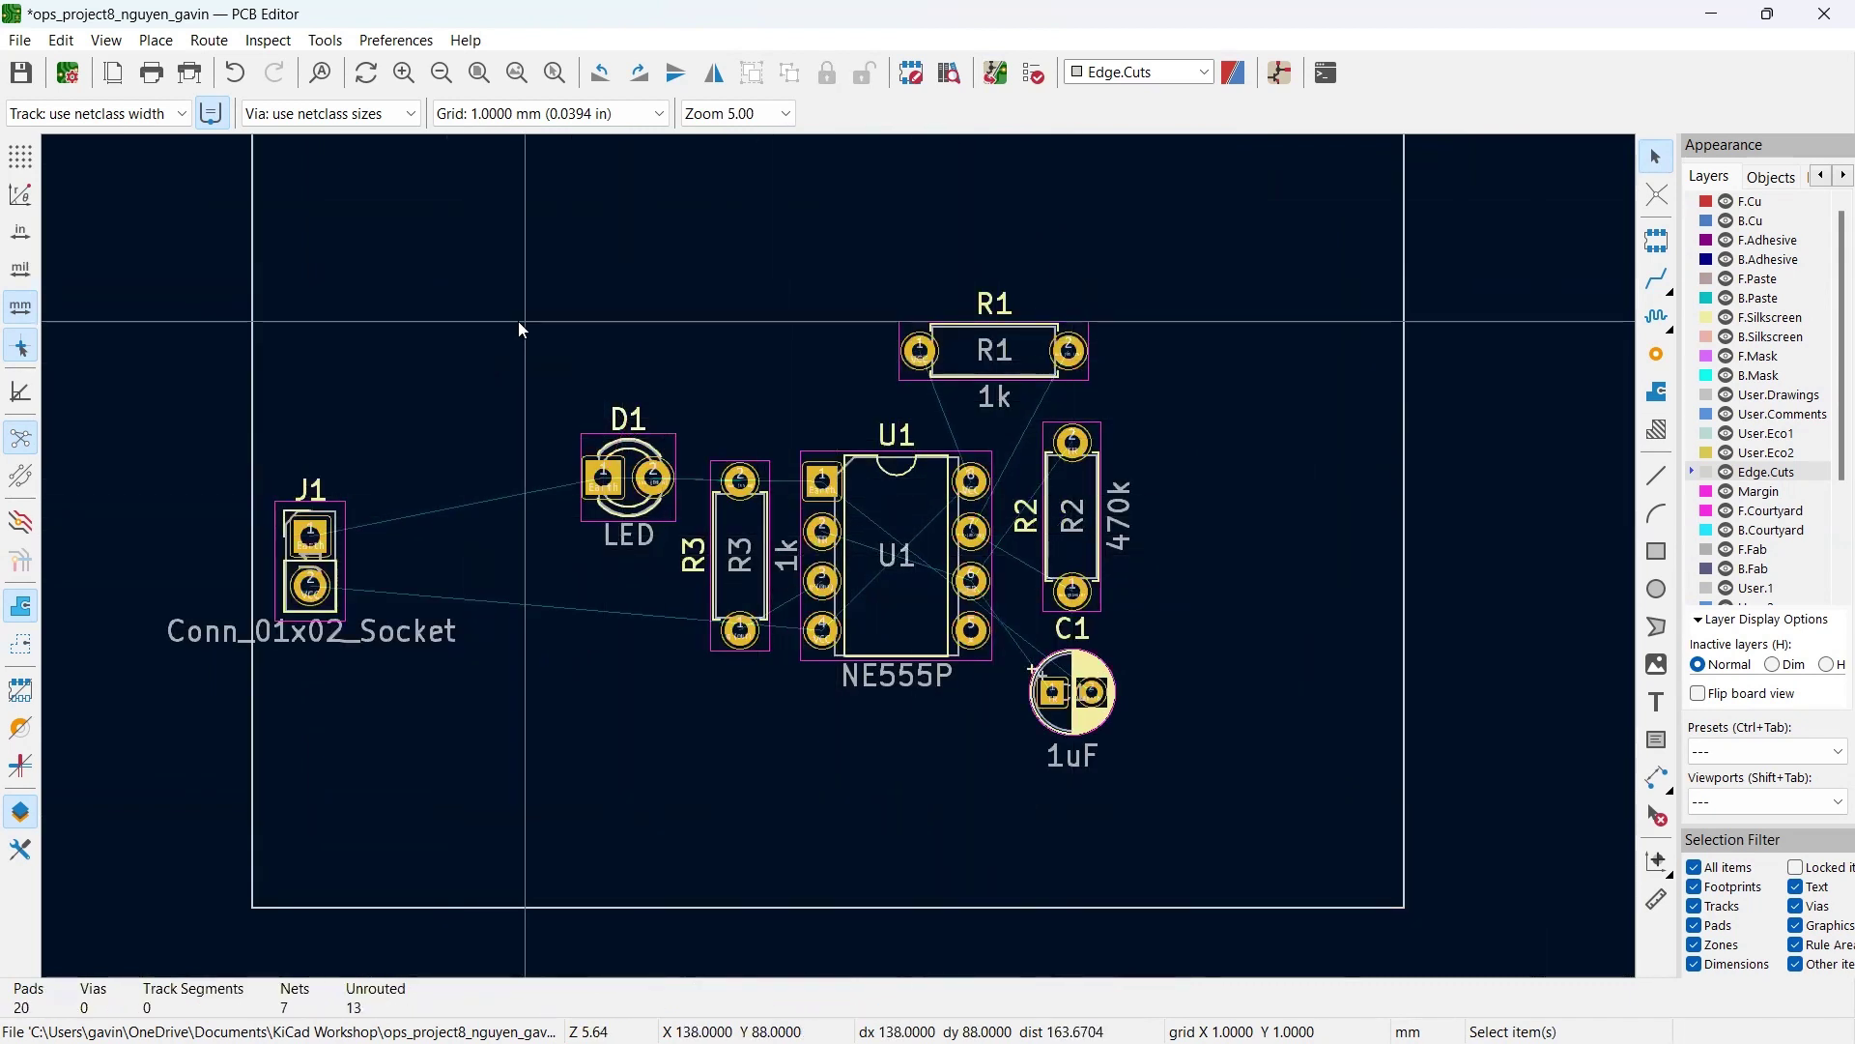
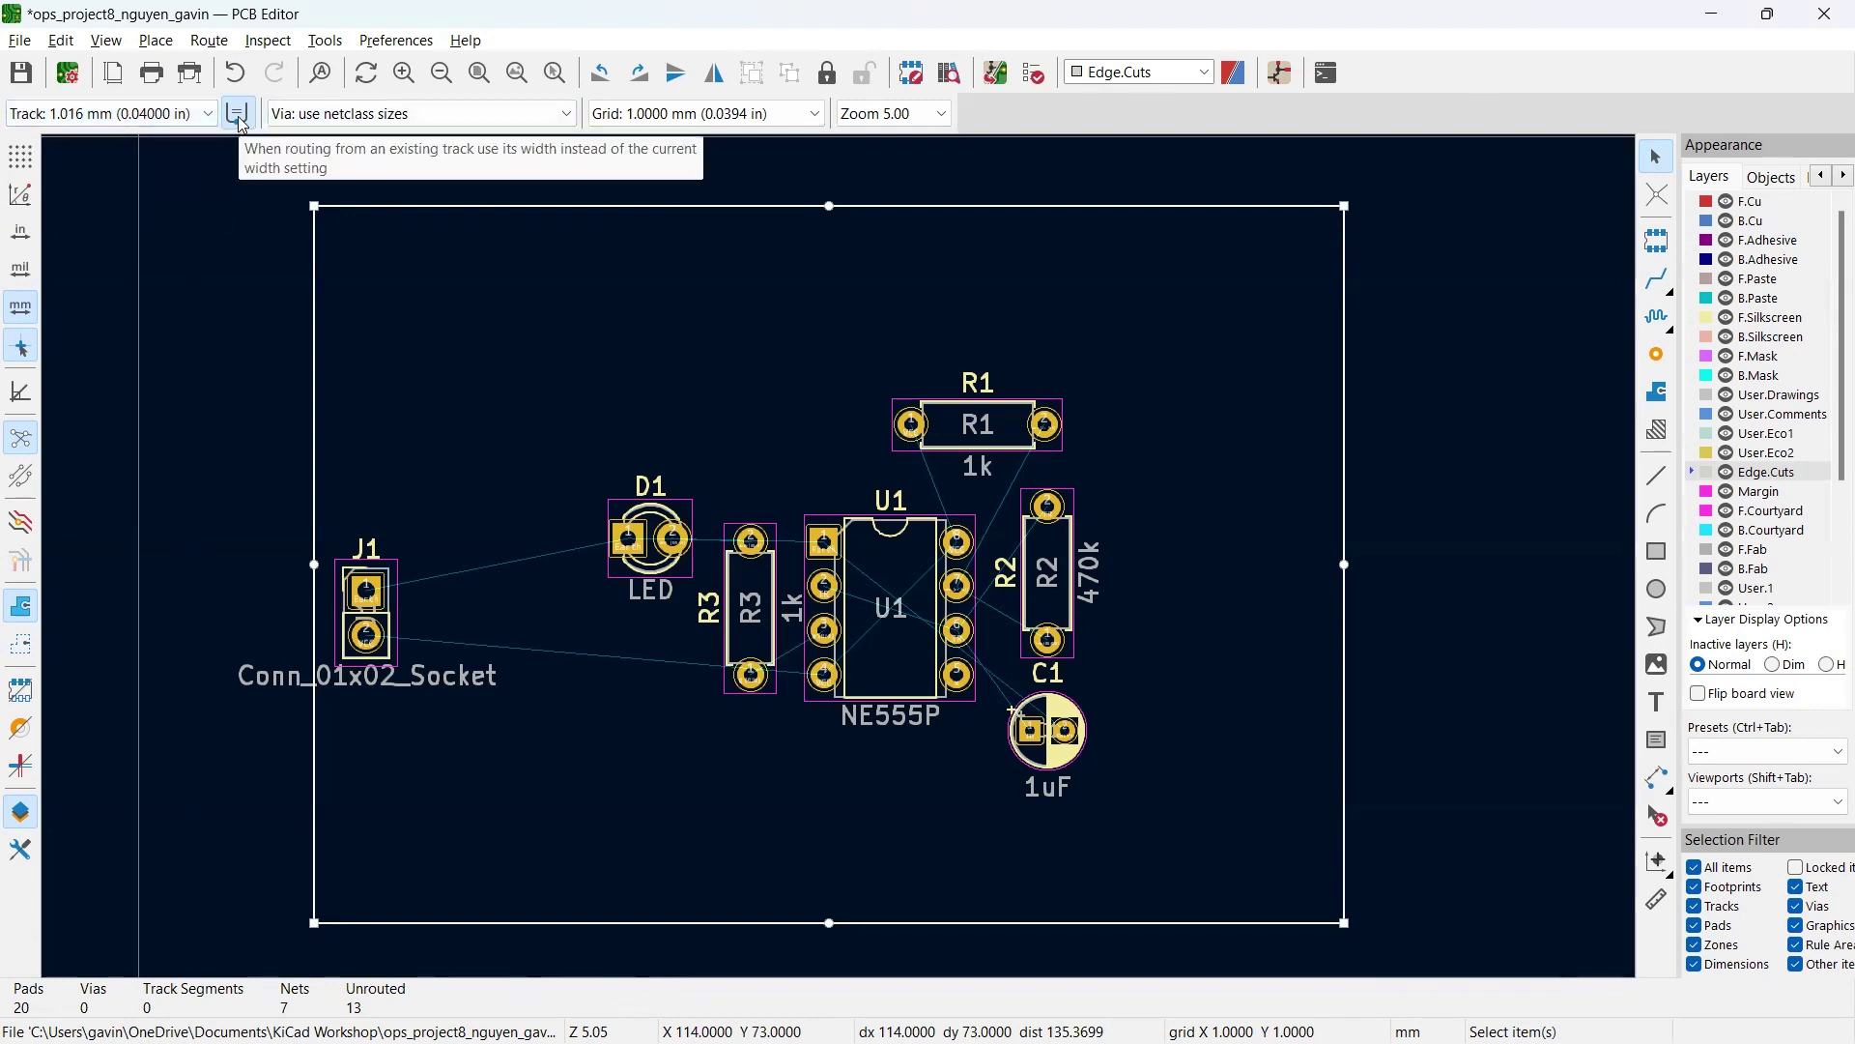
# Step: Set the via size to 0.762 / 0.508 mm and the grid to 0.1000 mm
pyautogui.click(306, 116)
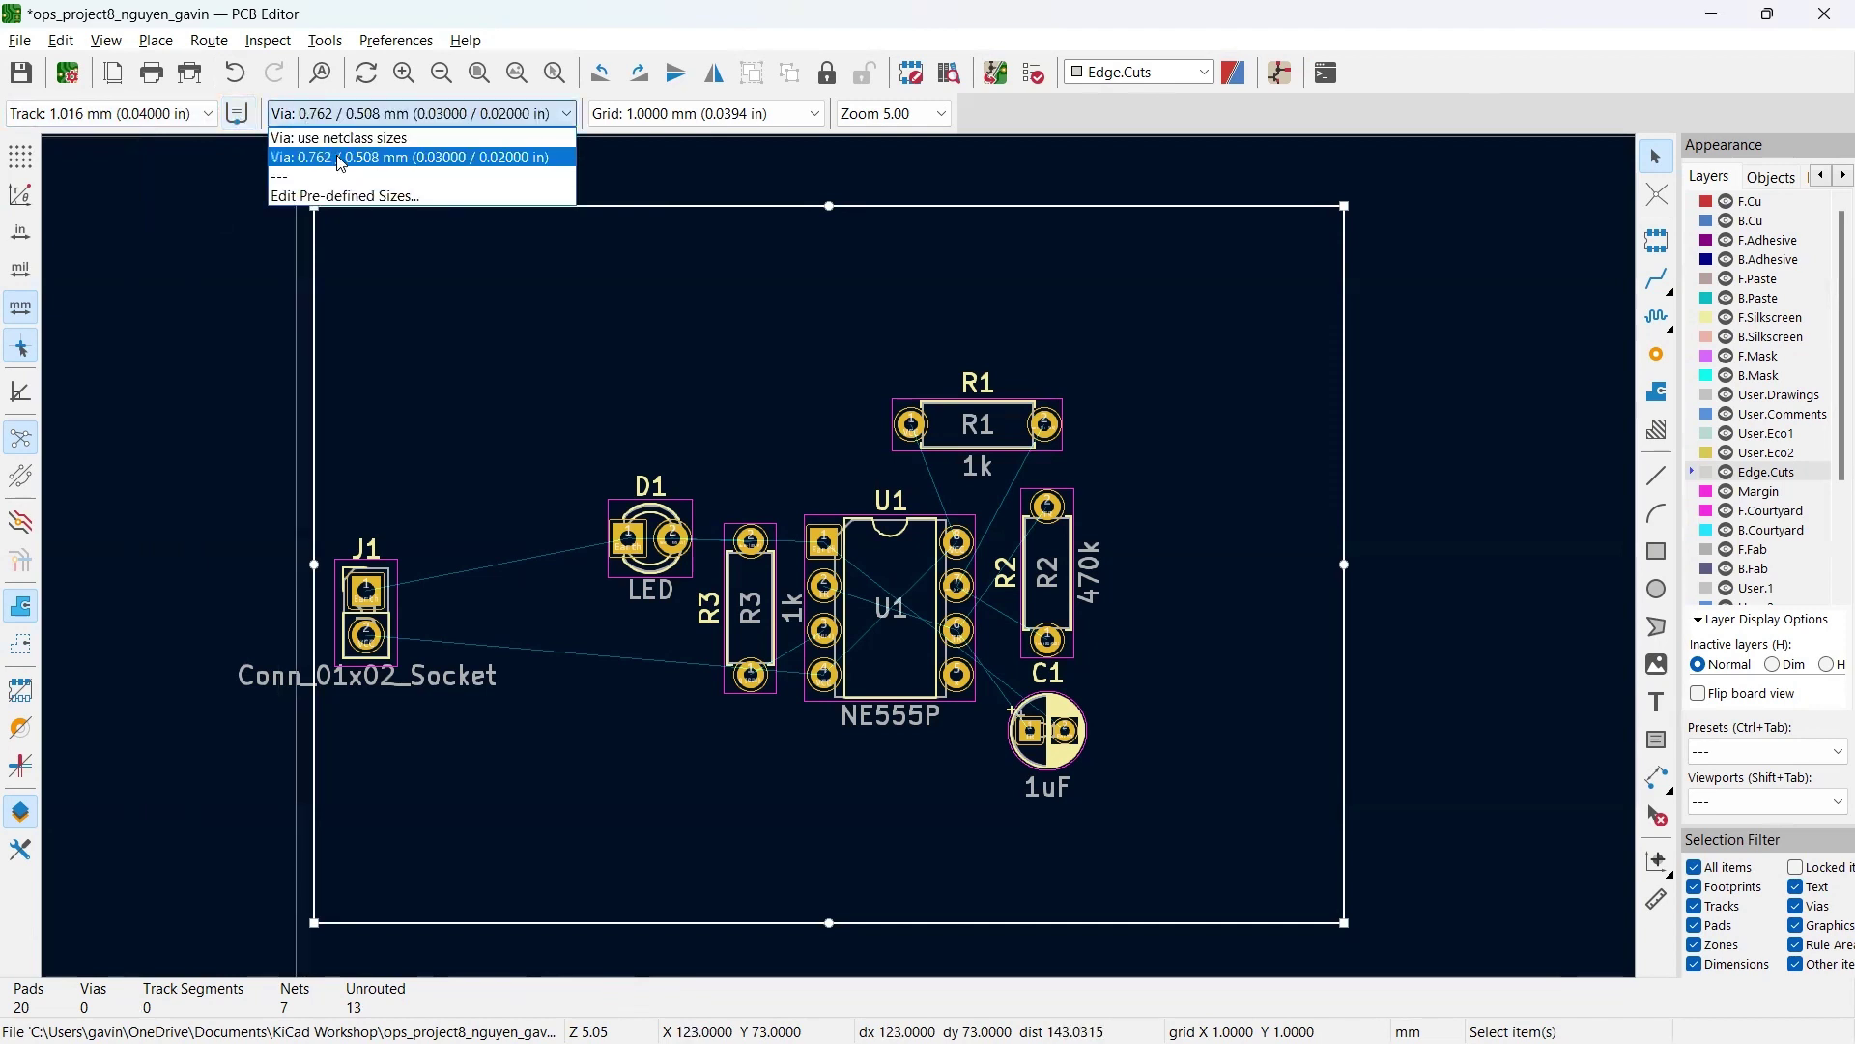
pyautogui.click(340, 158)
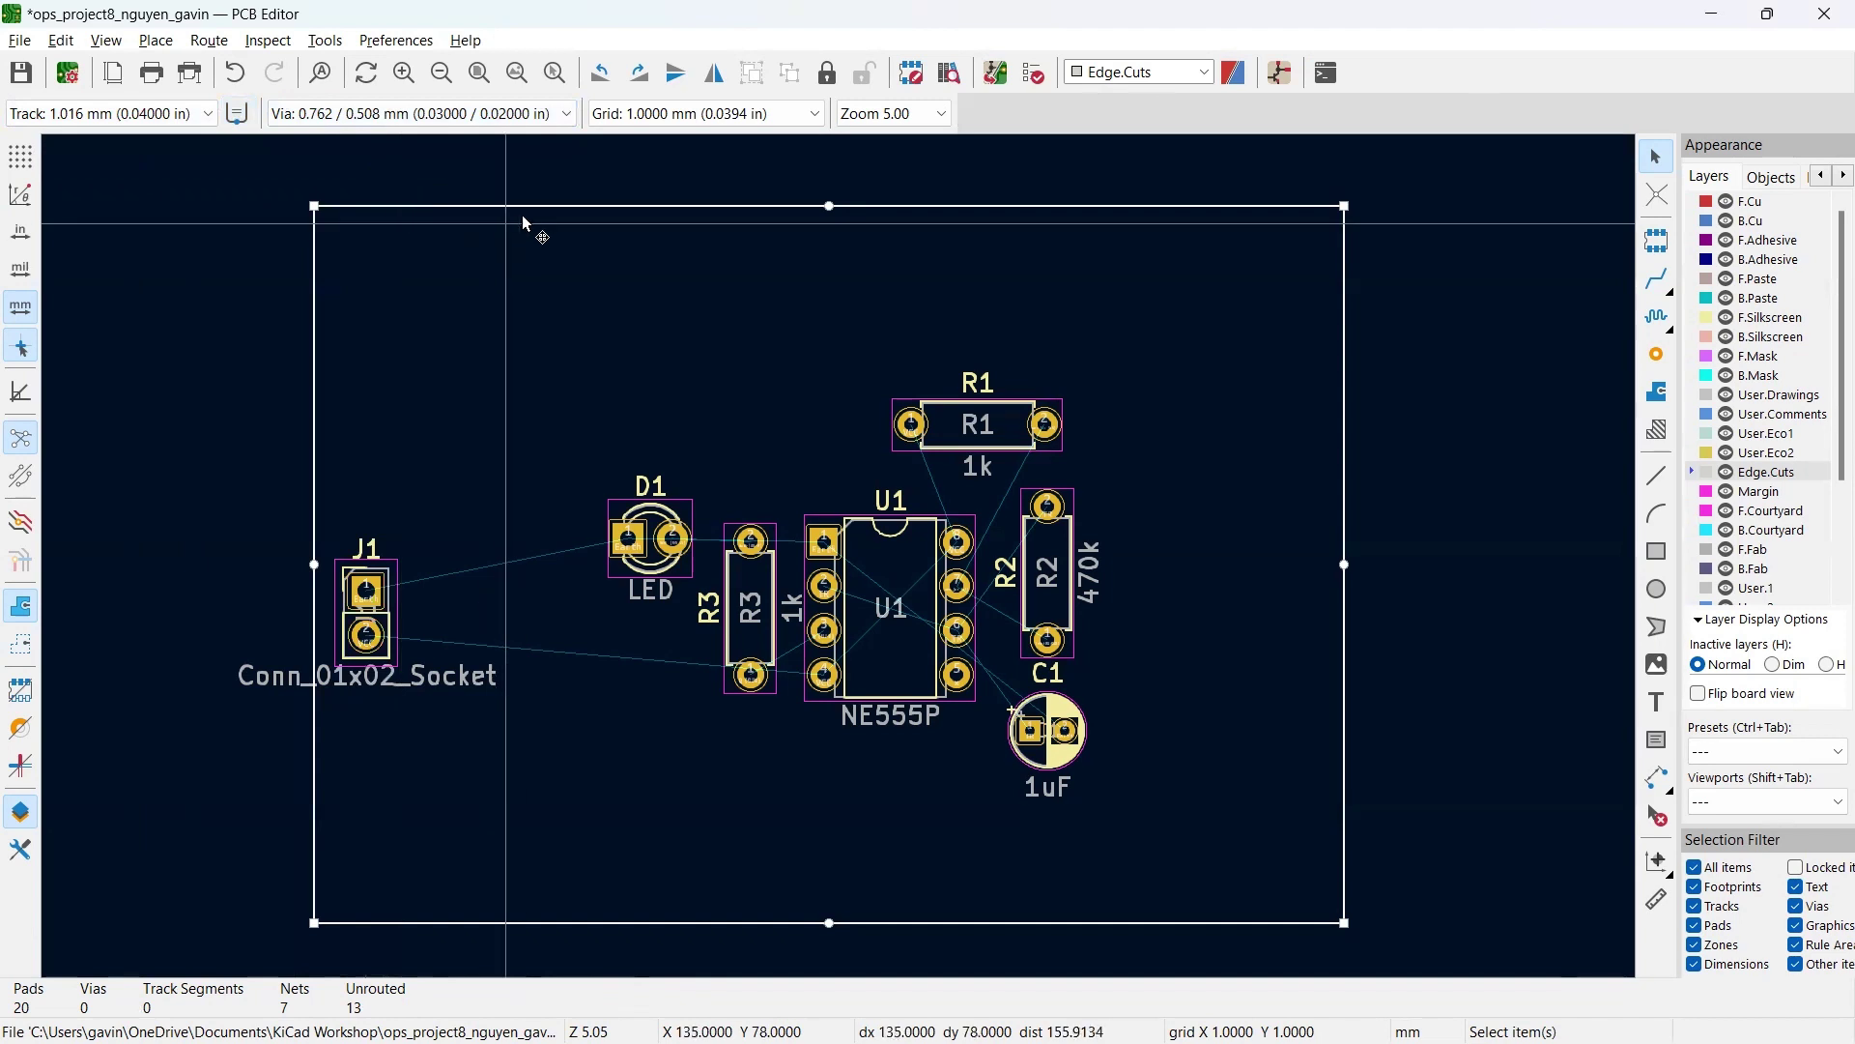
pyautogui.click(644, 120)
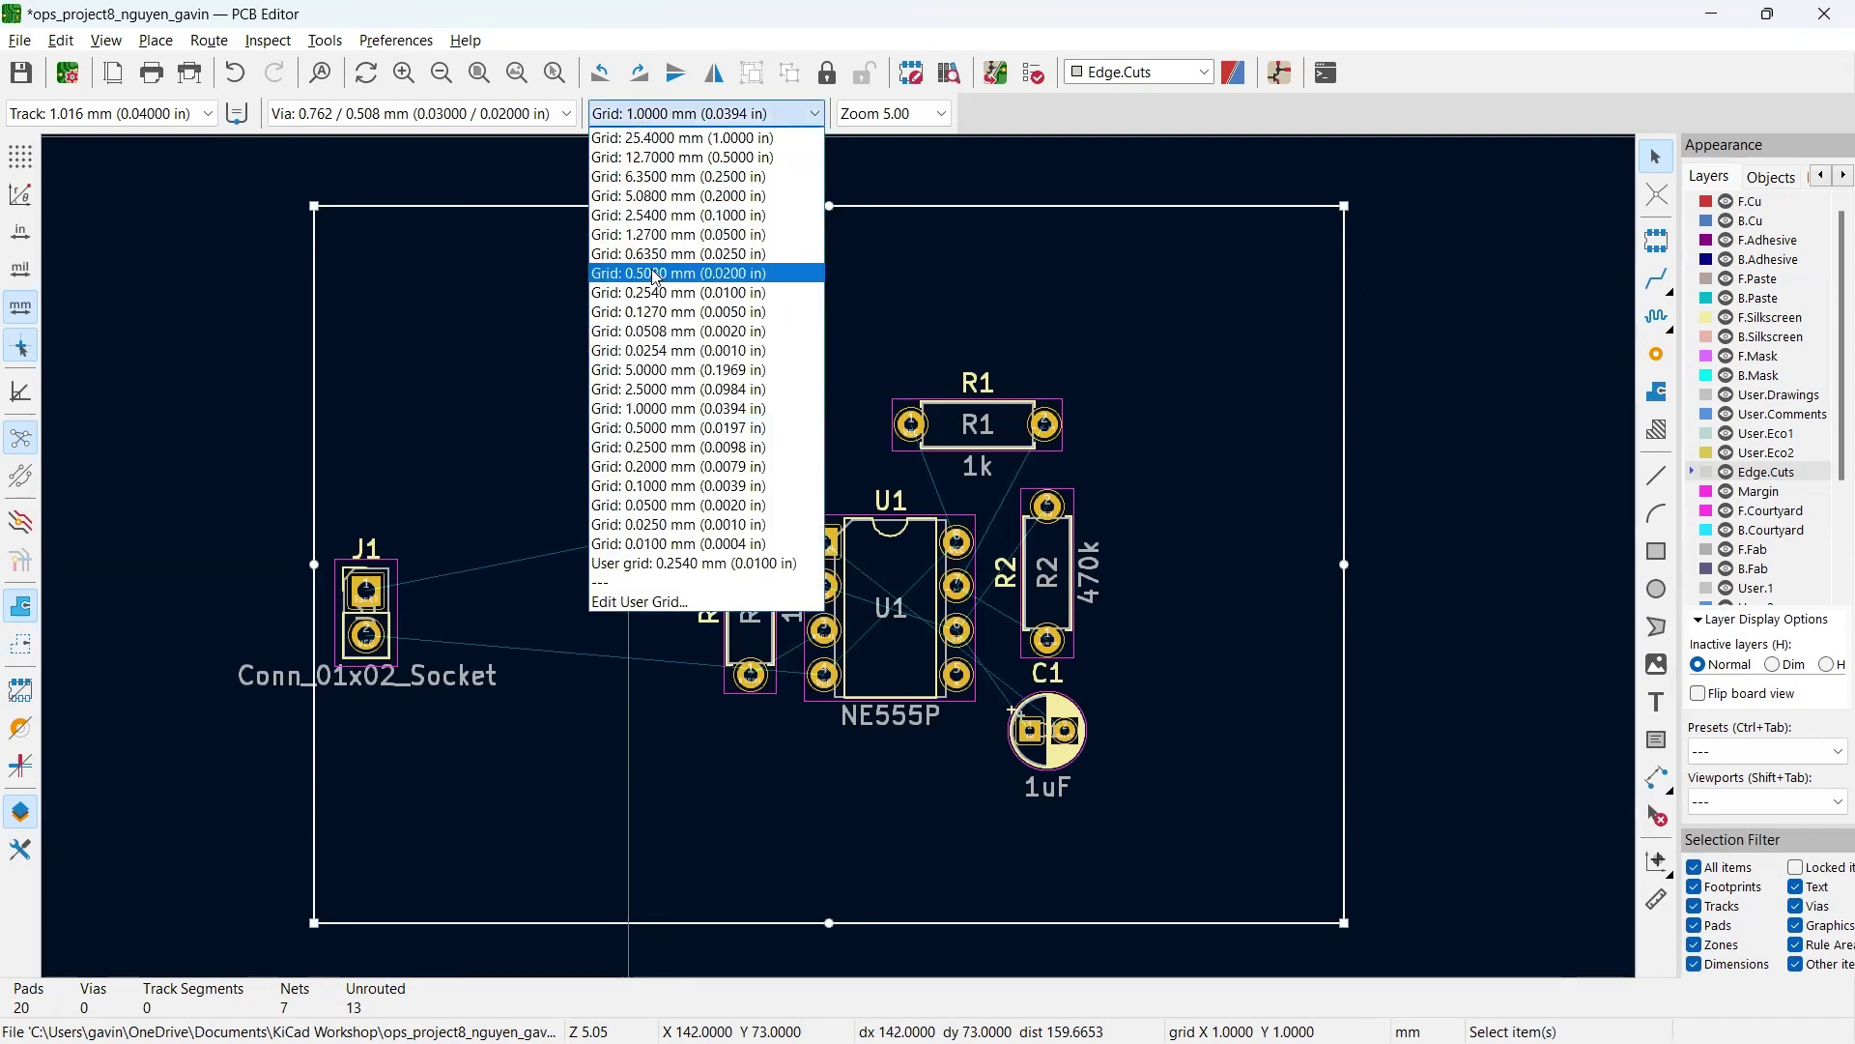
pyautogui.click(691, 494)
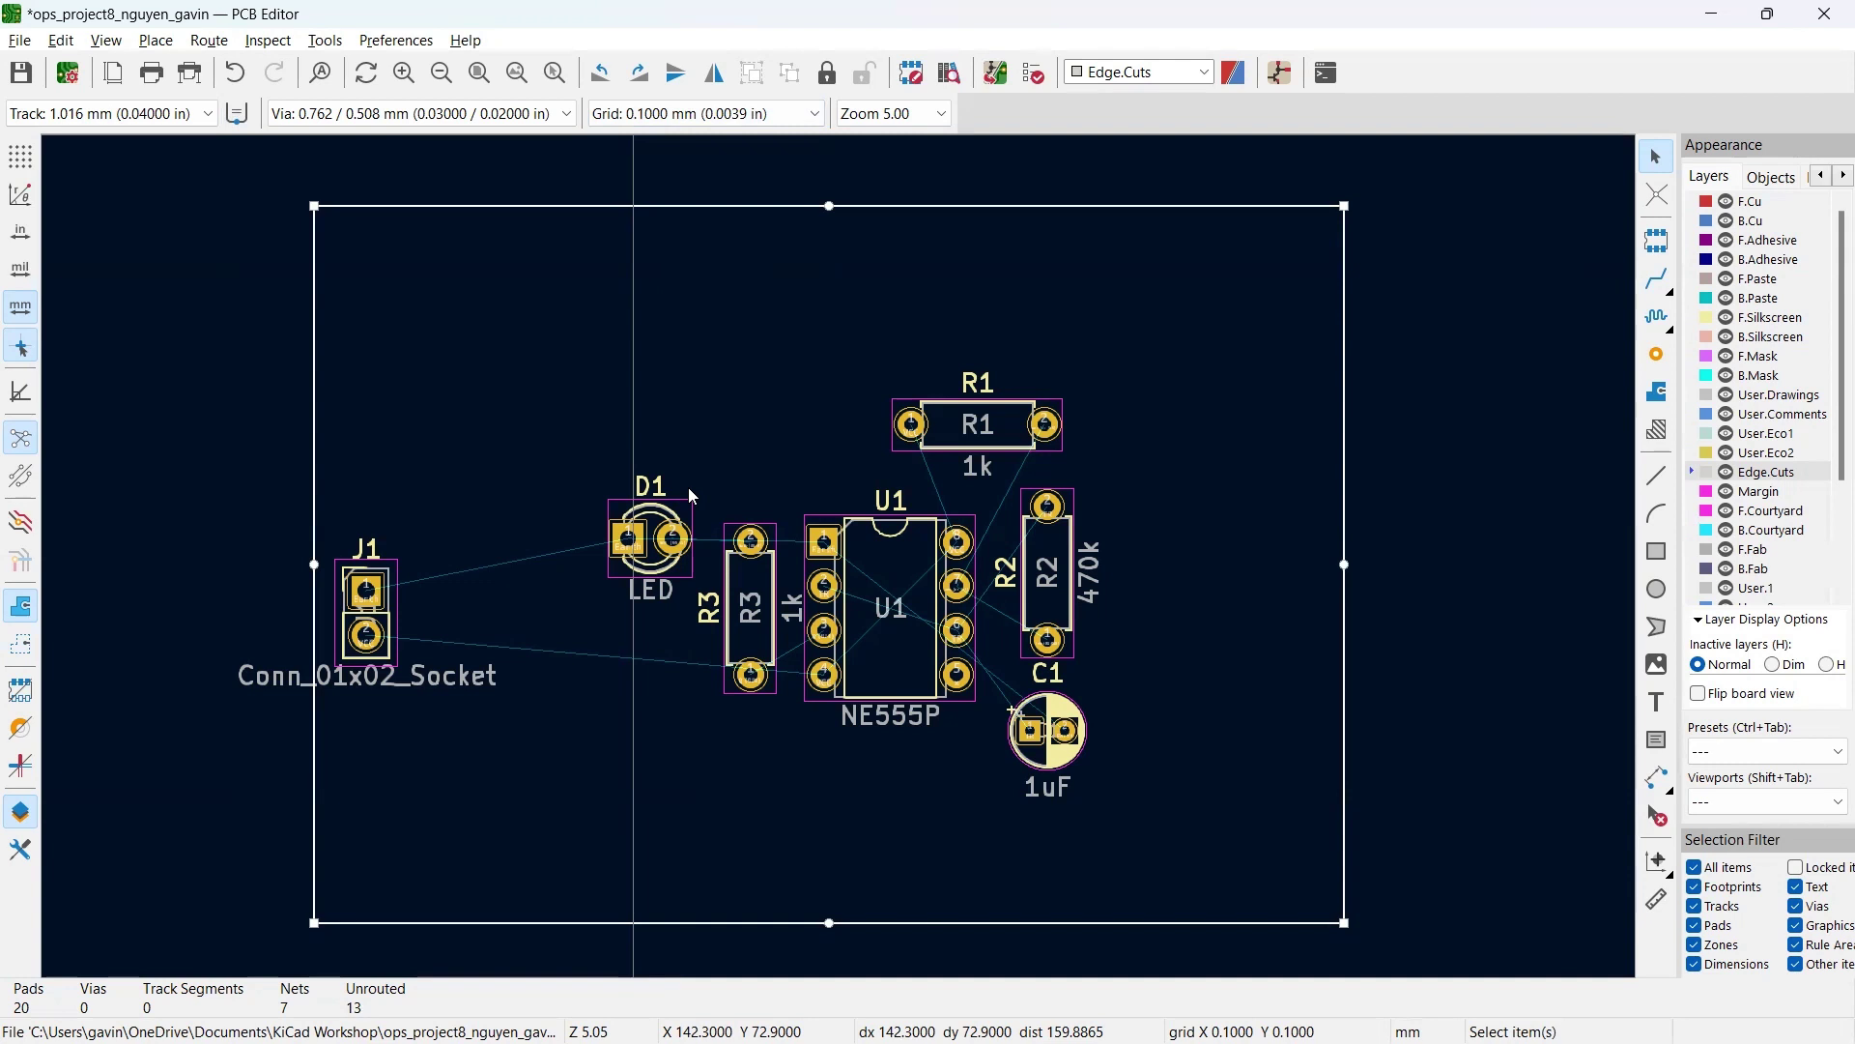
# Step: Route a 1.016 mm VCC track on F.Cu from R1 pad 1 to U1 pin 8
pyautogui.press('F1')
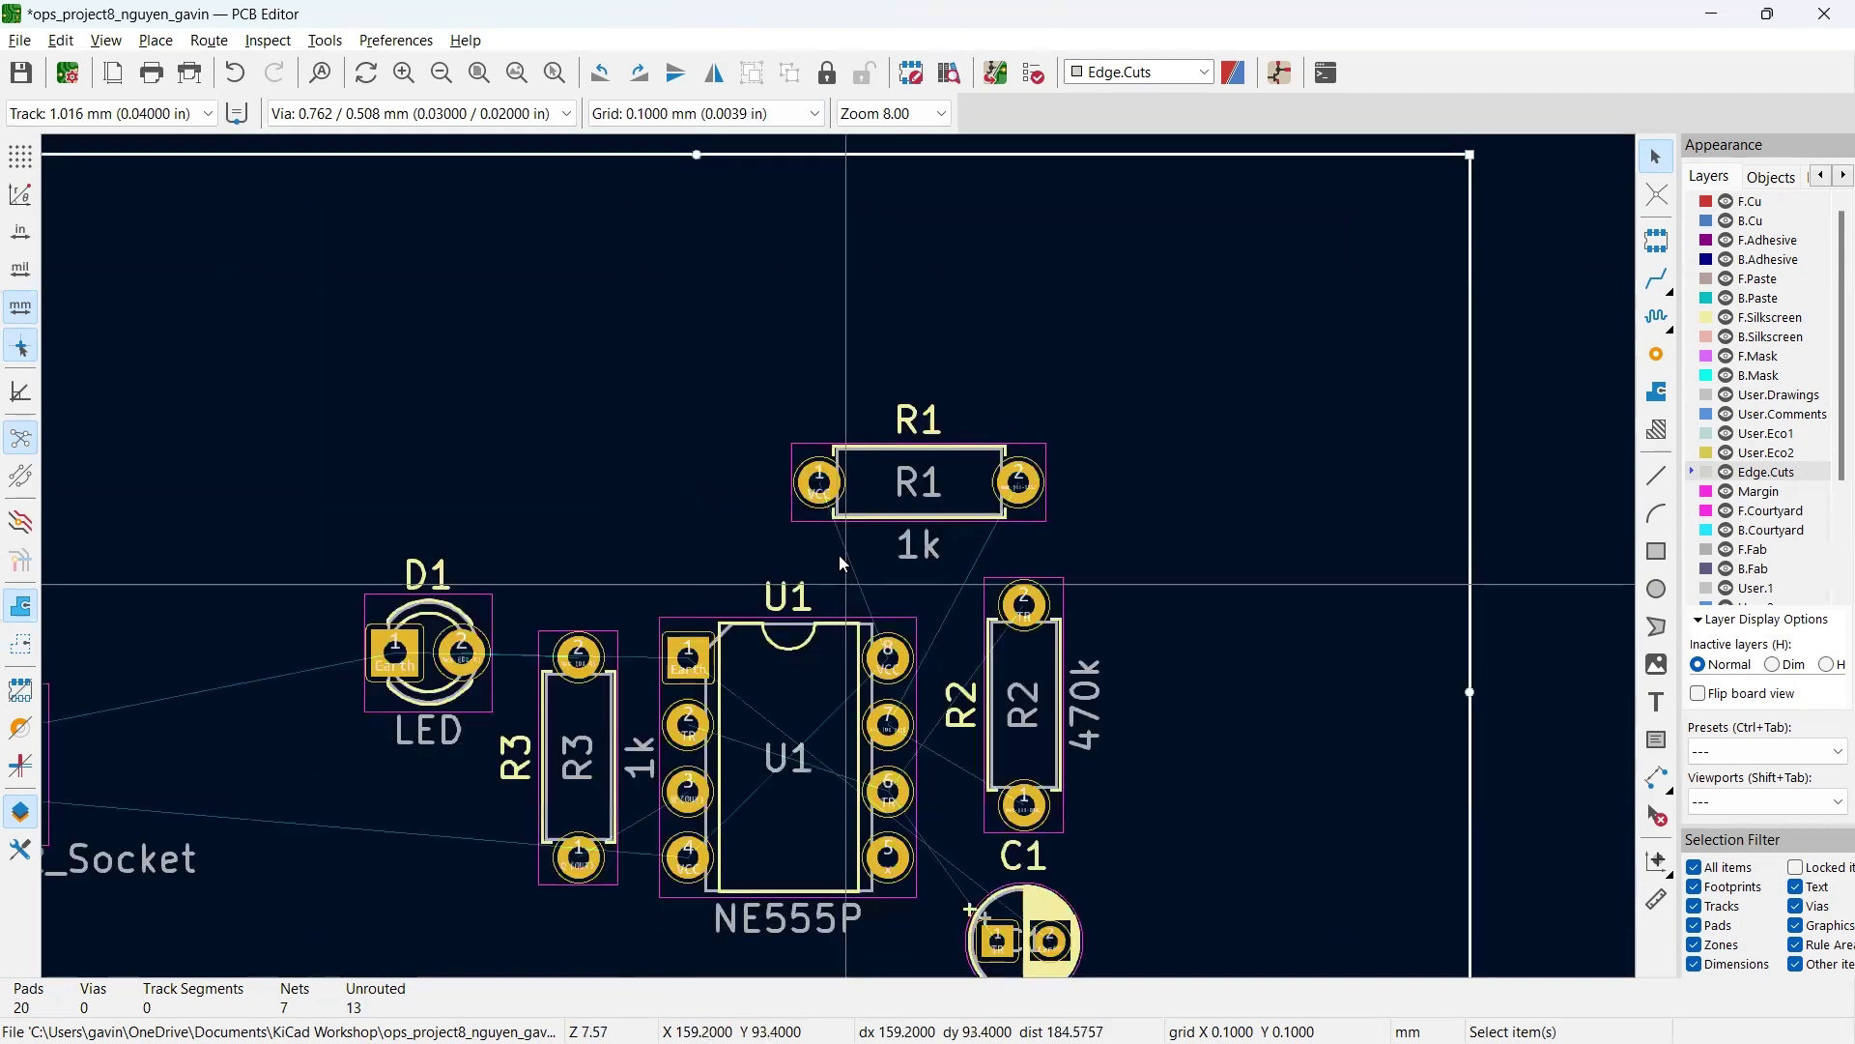
pyautogui.press('F1')
pyautogui.press('F1')
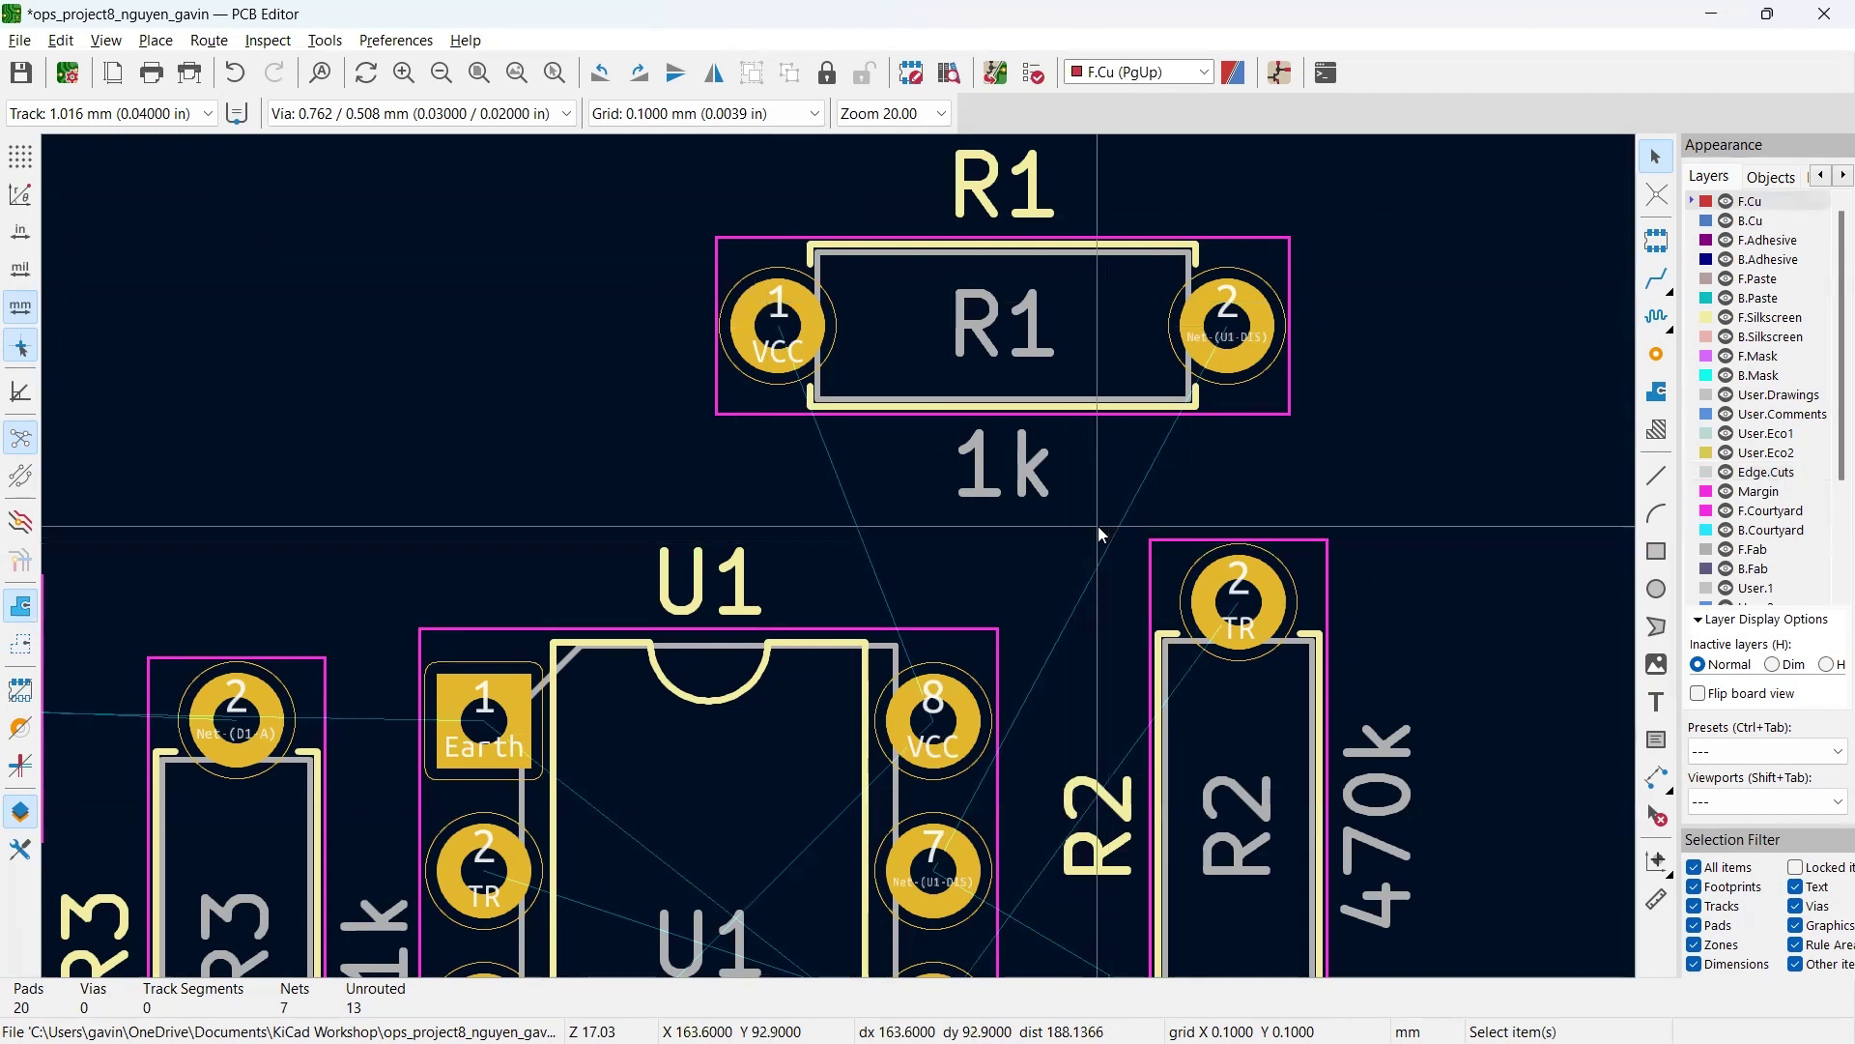
pyautogui.click(780, 336)
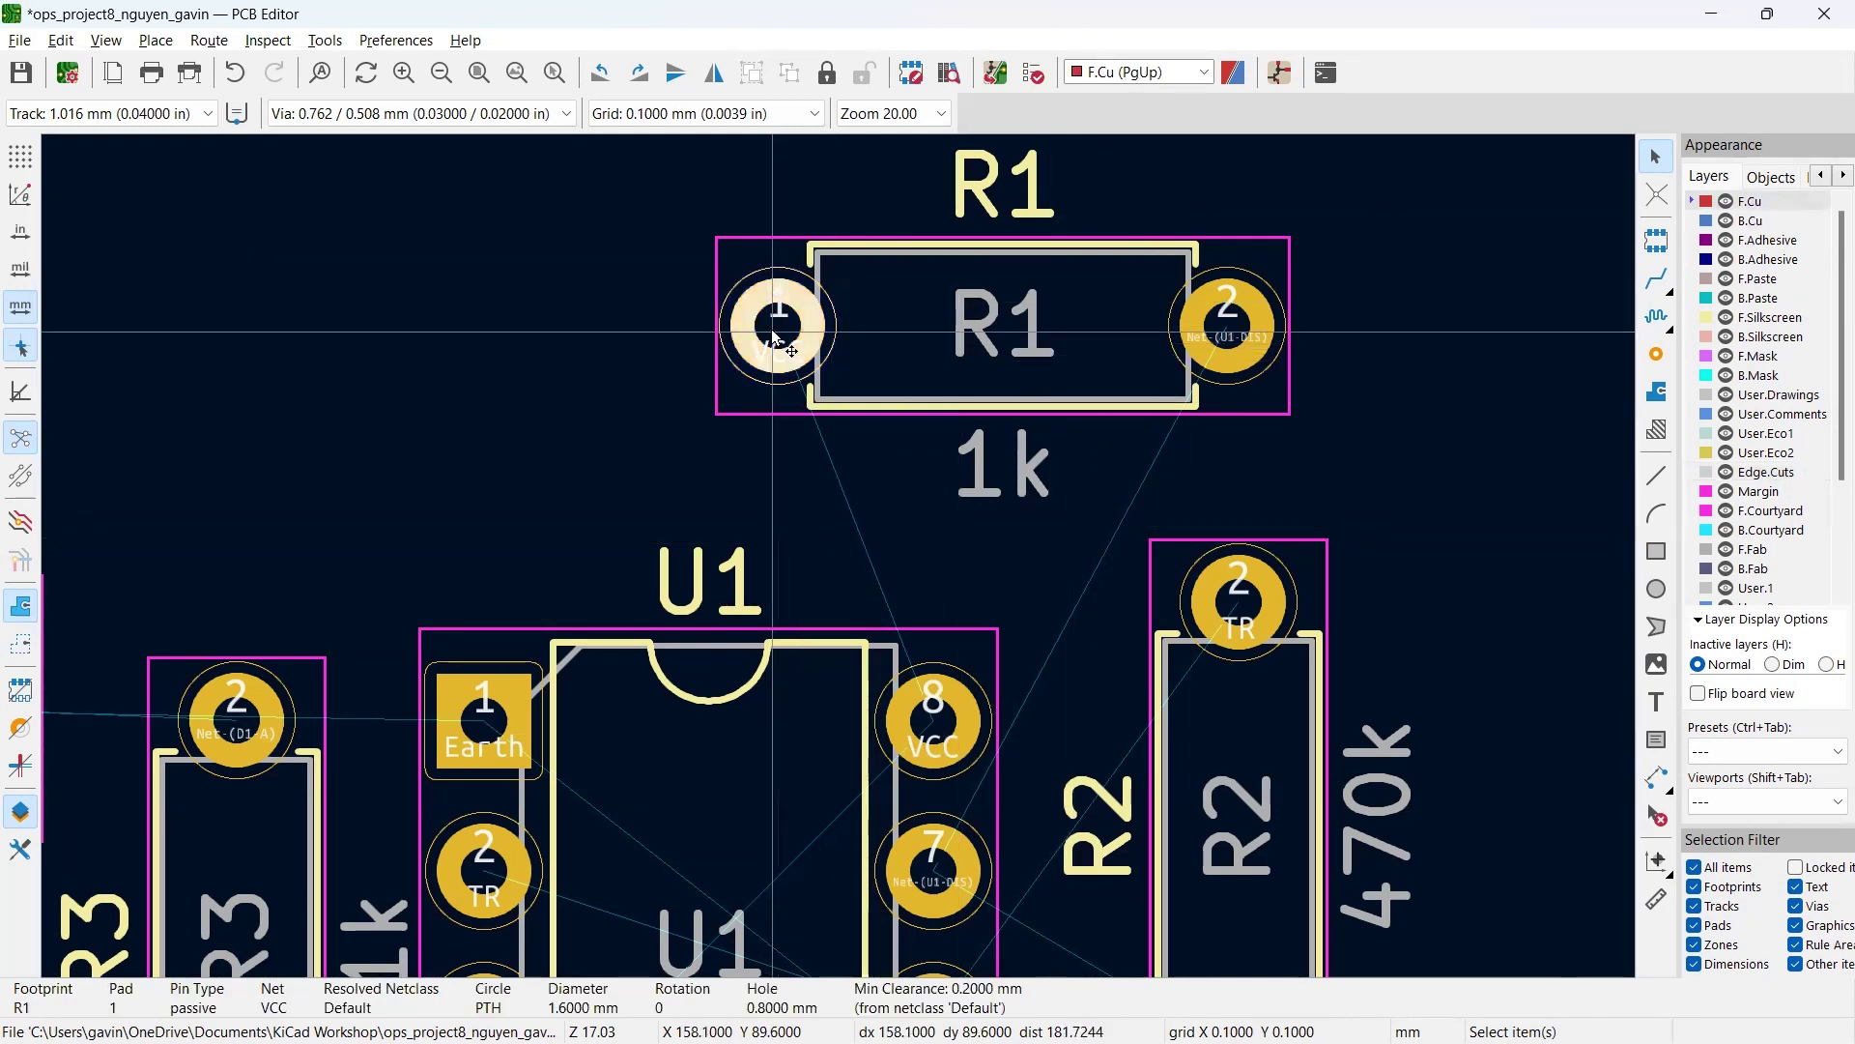
pyautogui.press('x')
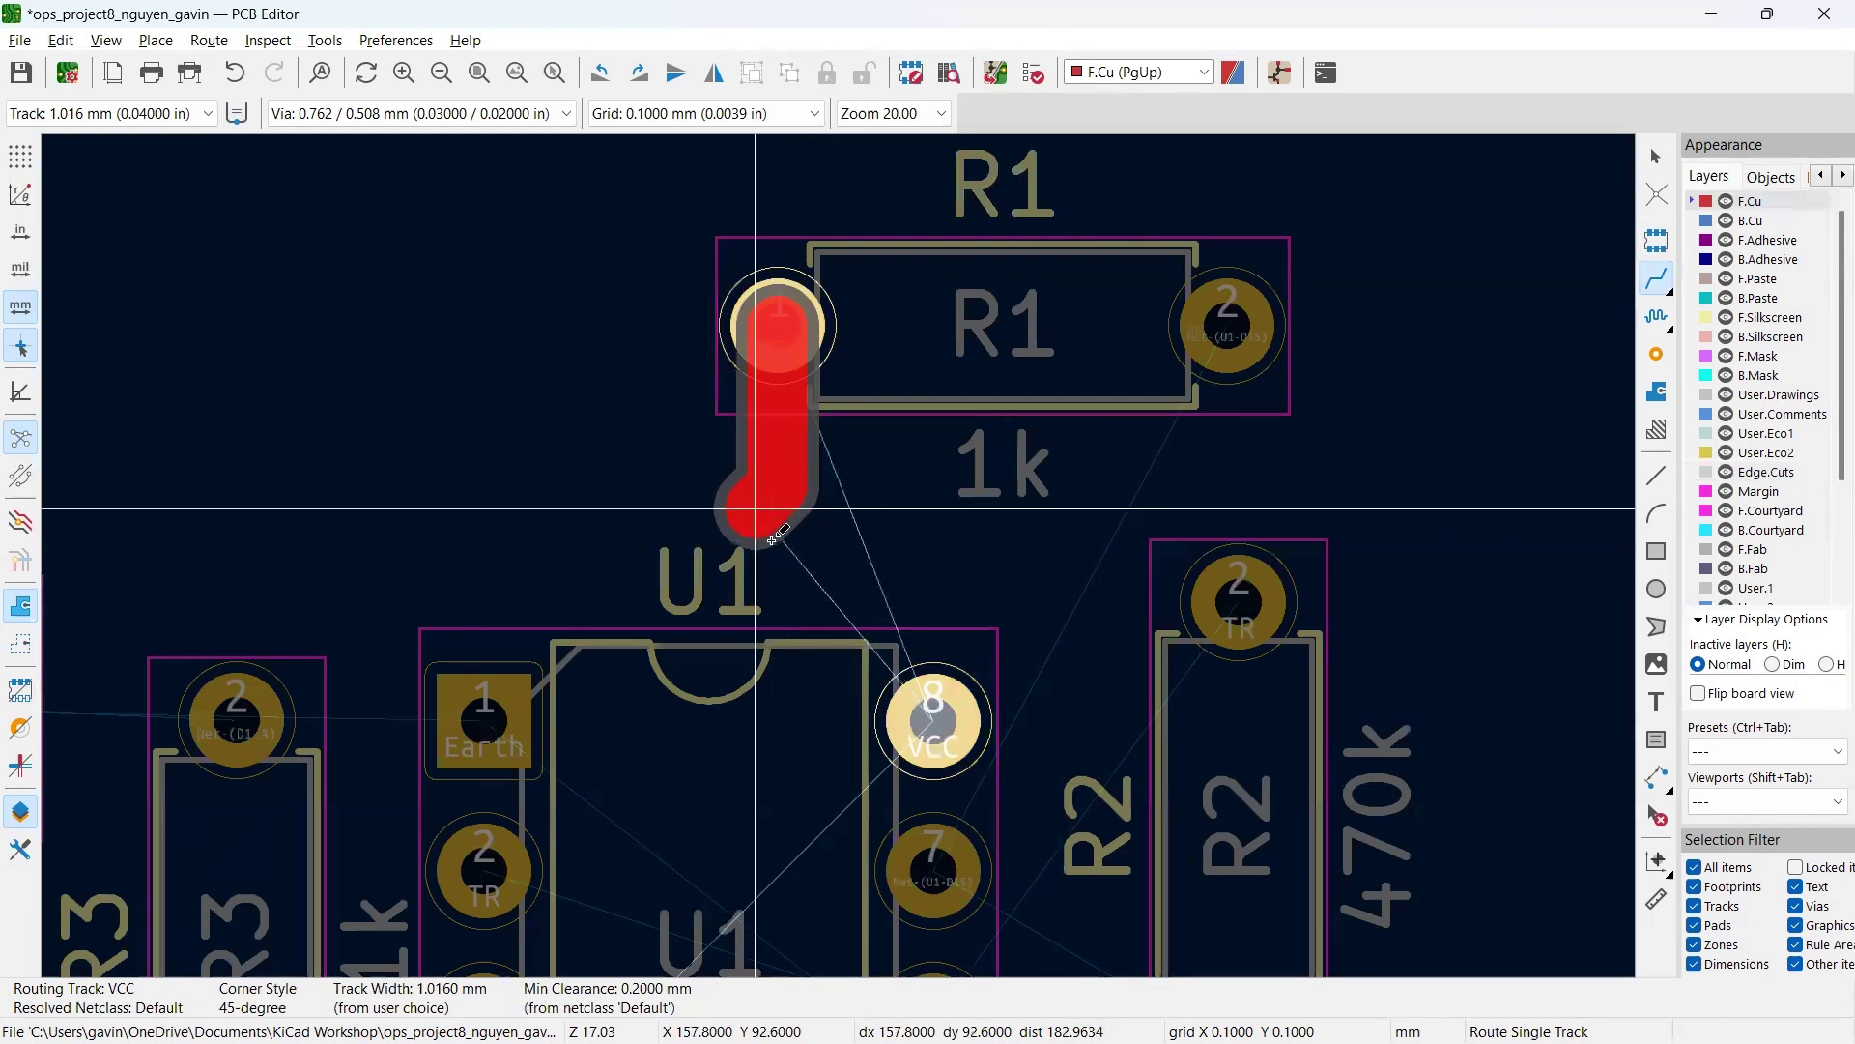
pyautogui.scroll(3, 929, 732)
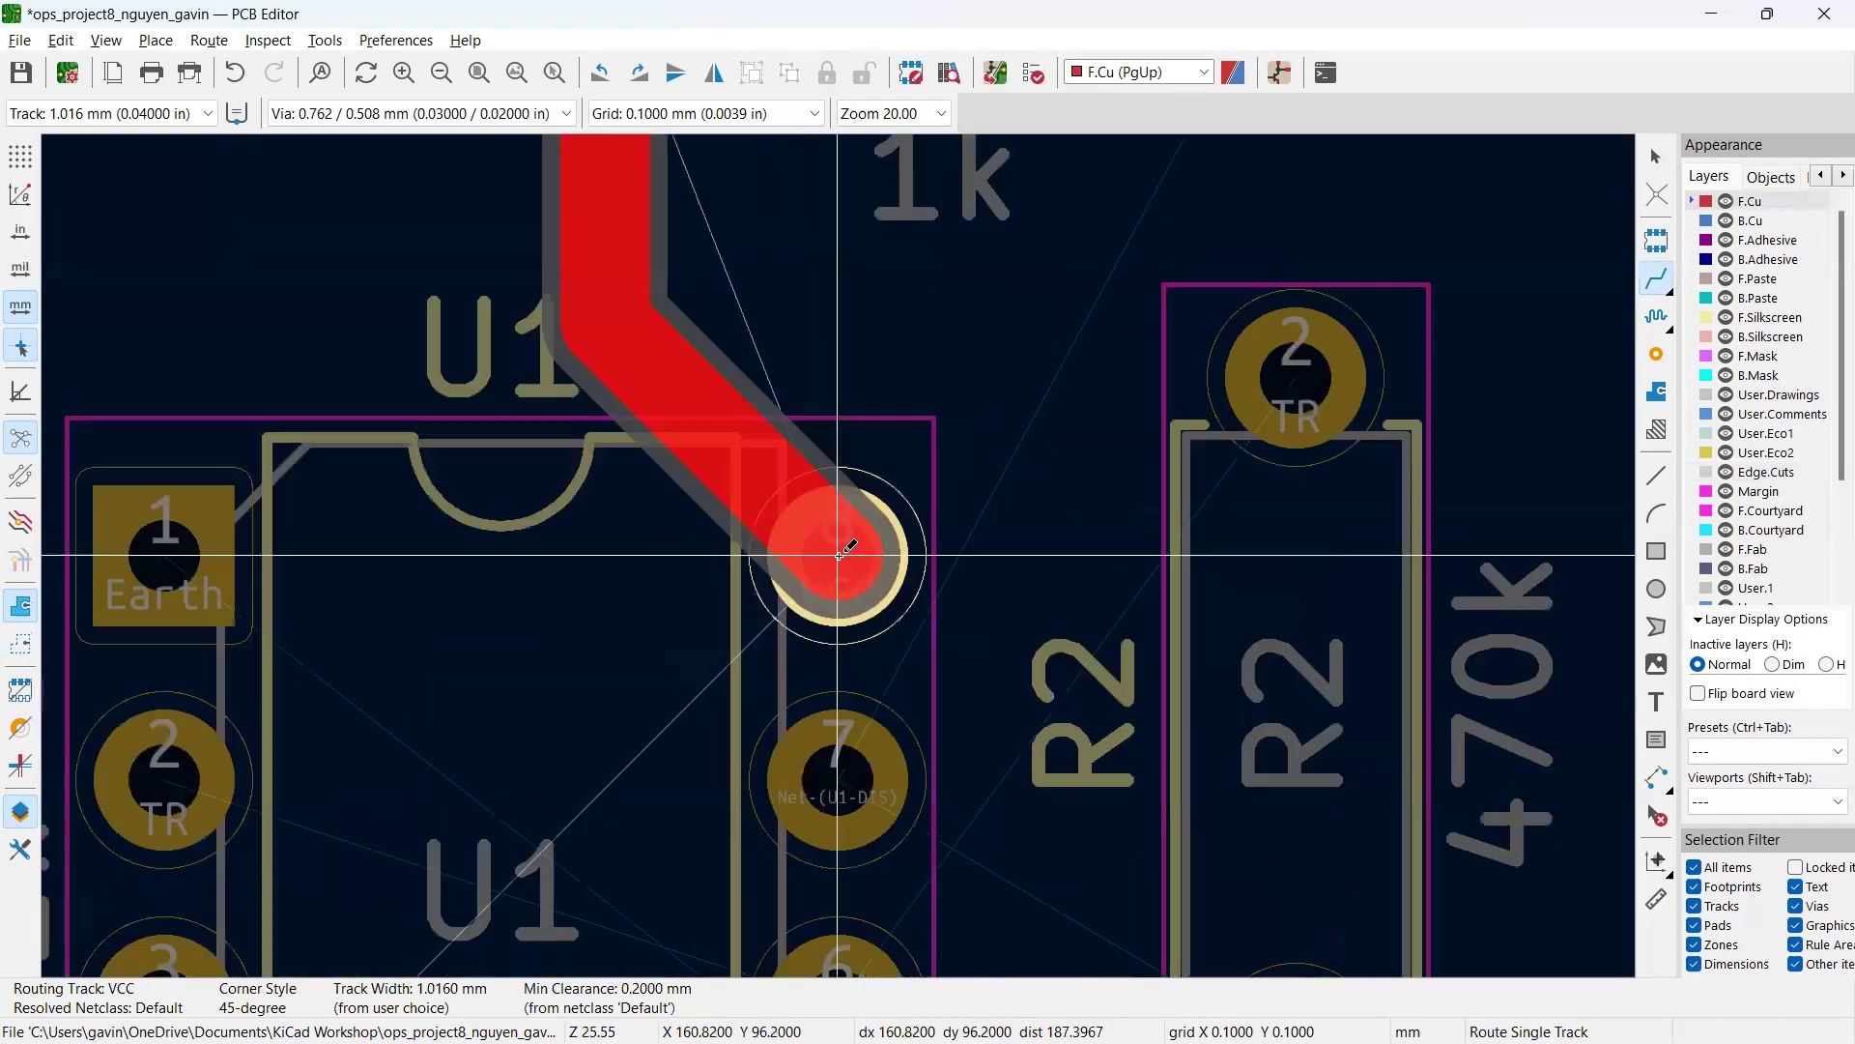
pyautogui.scroll(-5, 841, 538)
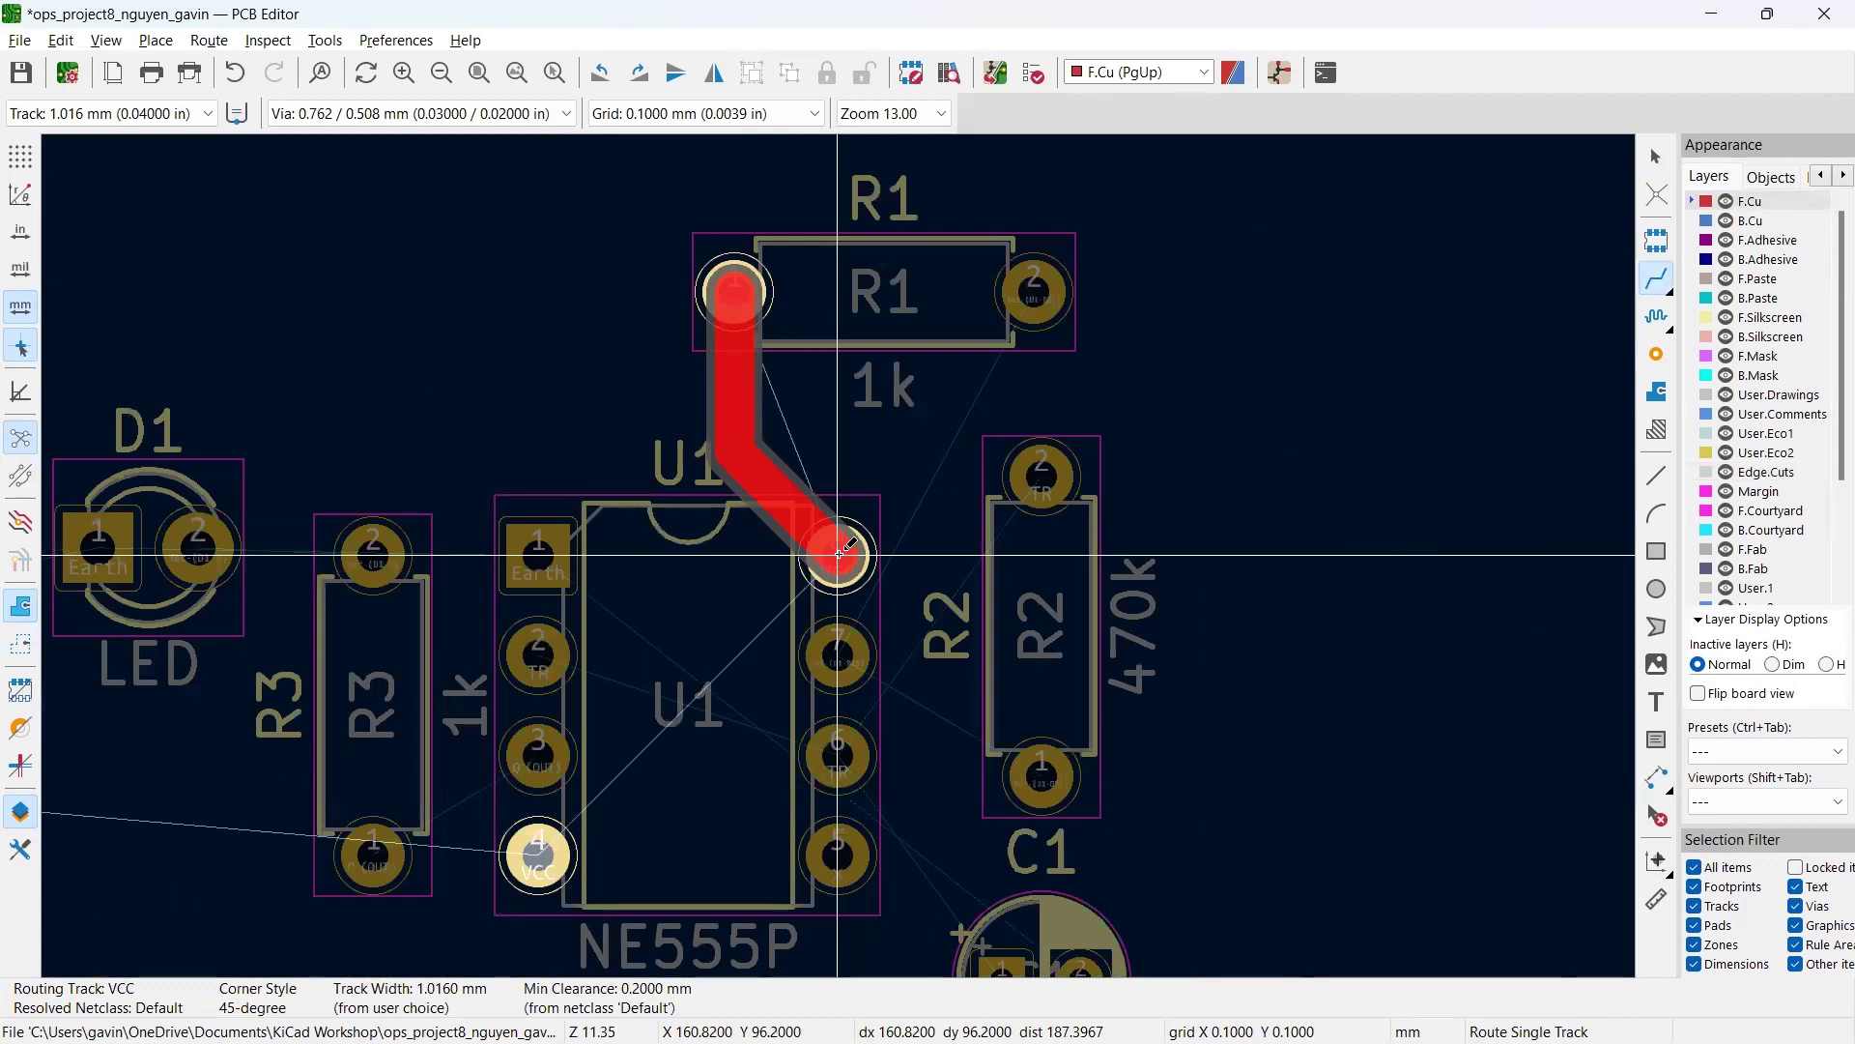
pyautogui.click(840, 551)
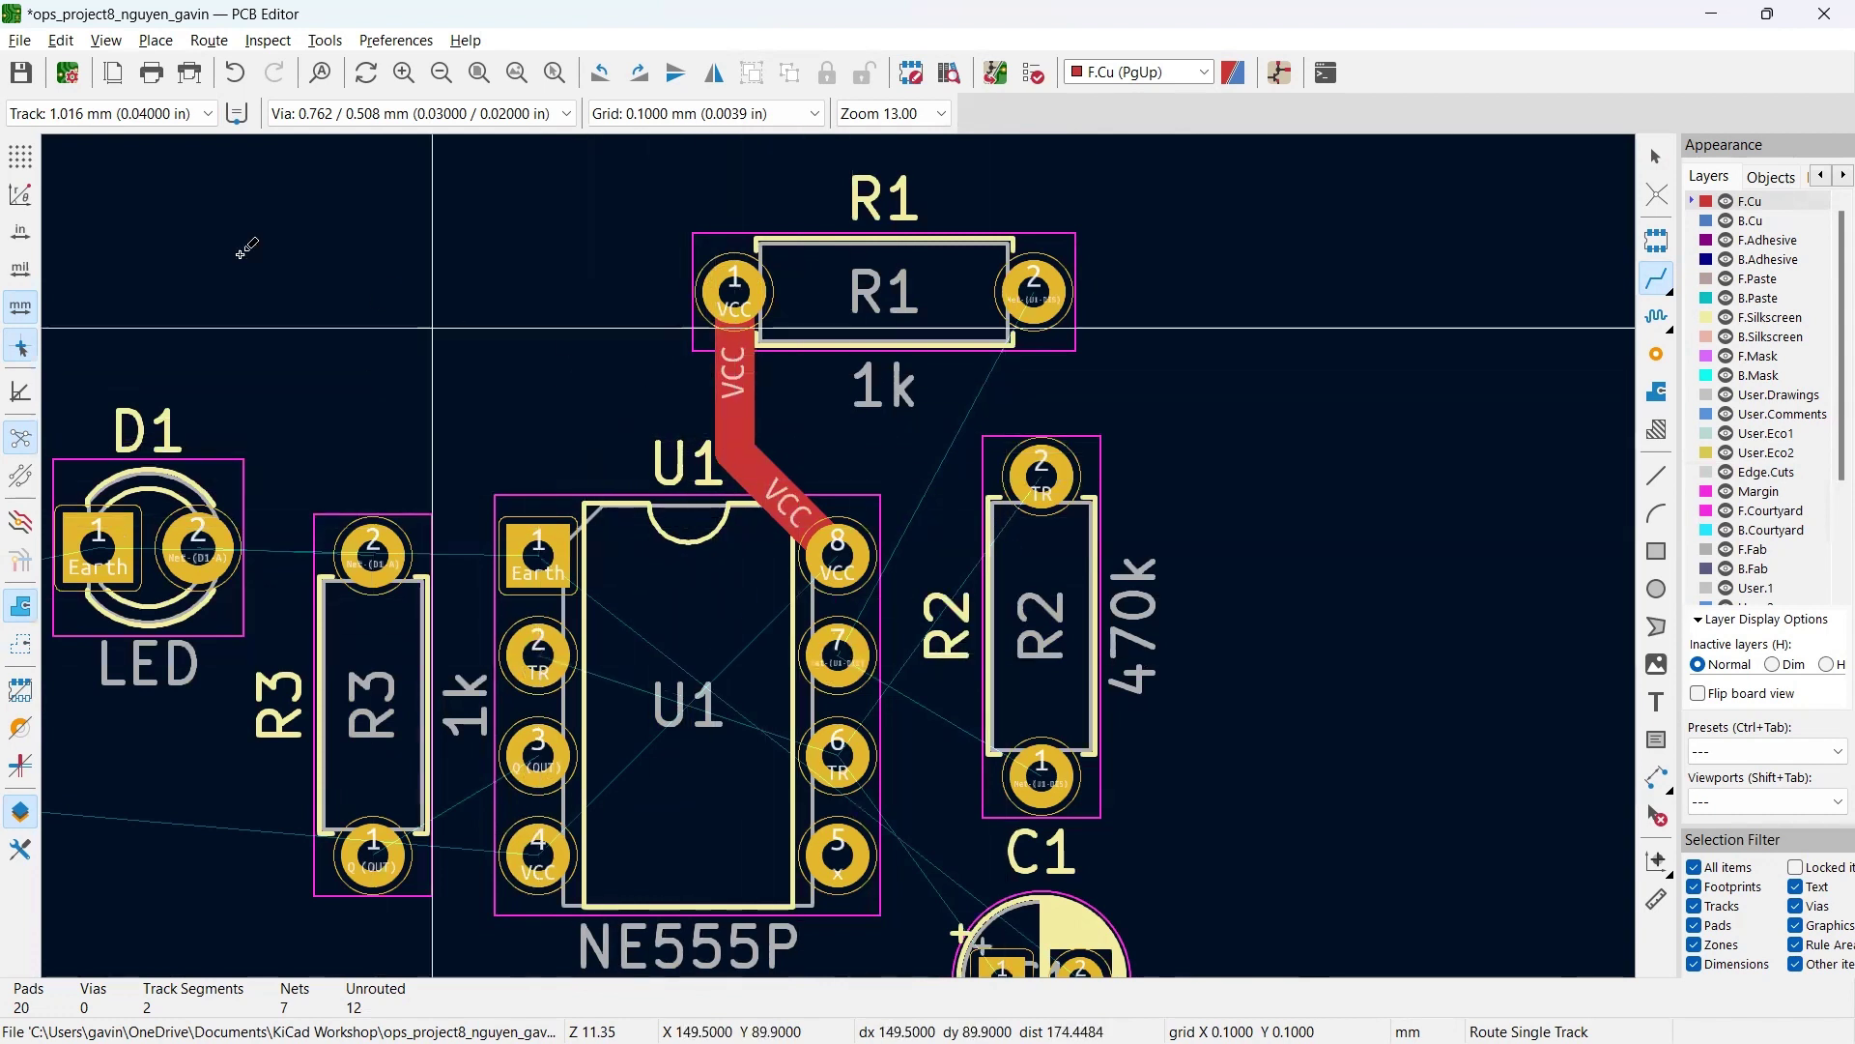
# Step: Set the track width to 0.762 mm and route the TR net from U1 pin 6 to R2 pad 2
pyautogui.click(172, 115)
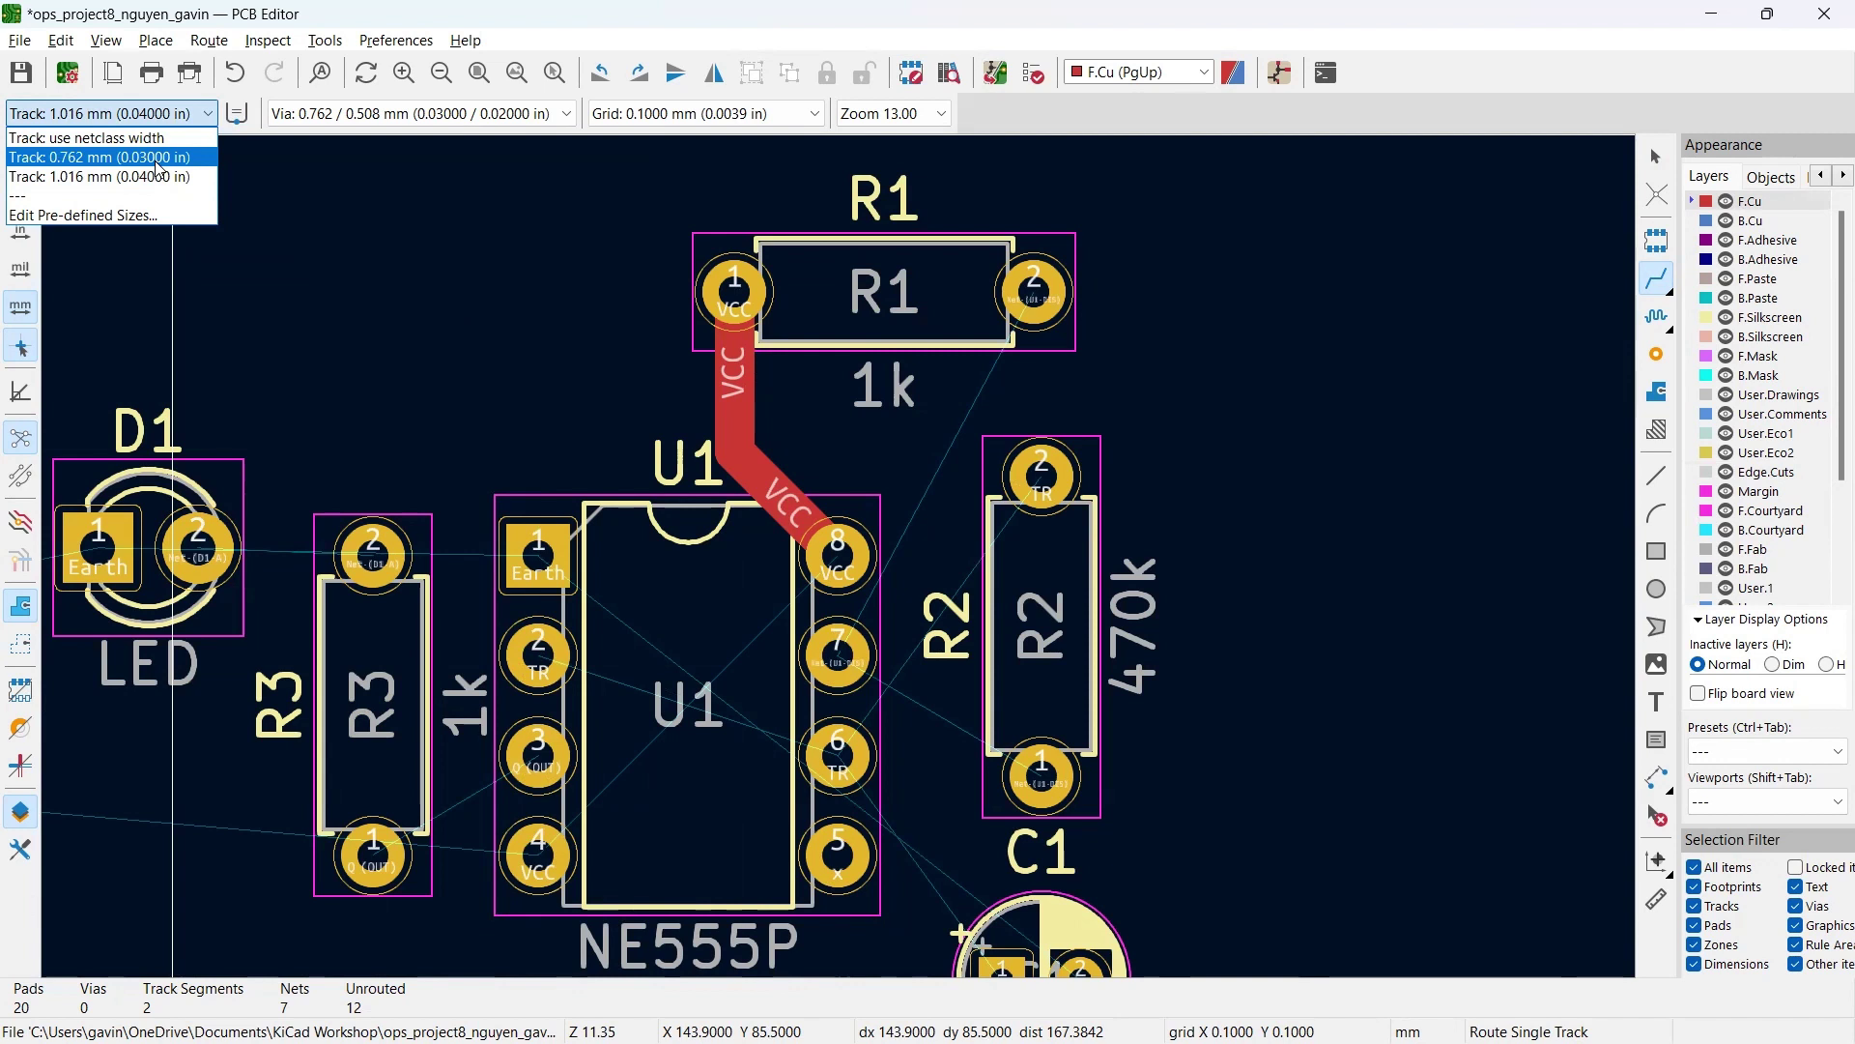
pyautogui.click(160, 157)
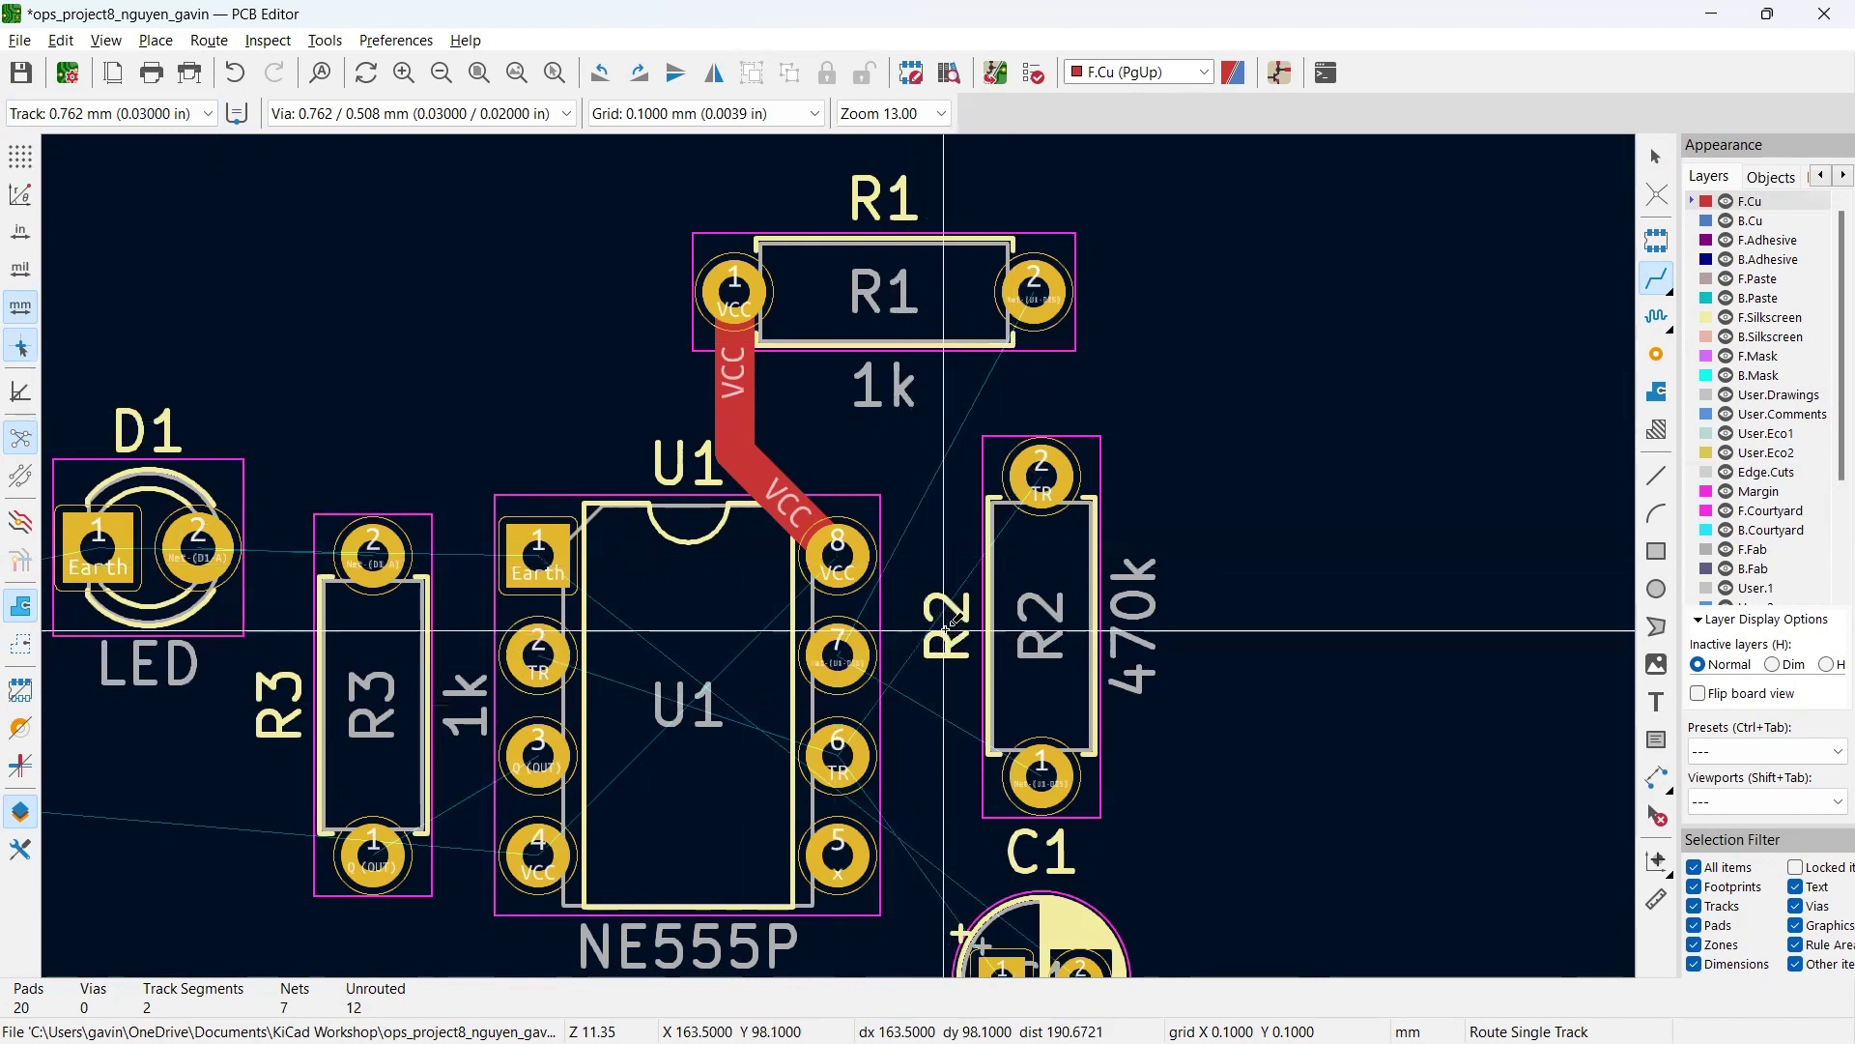
pyautogui.press('F4')
pyautogui.click(759, 666)
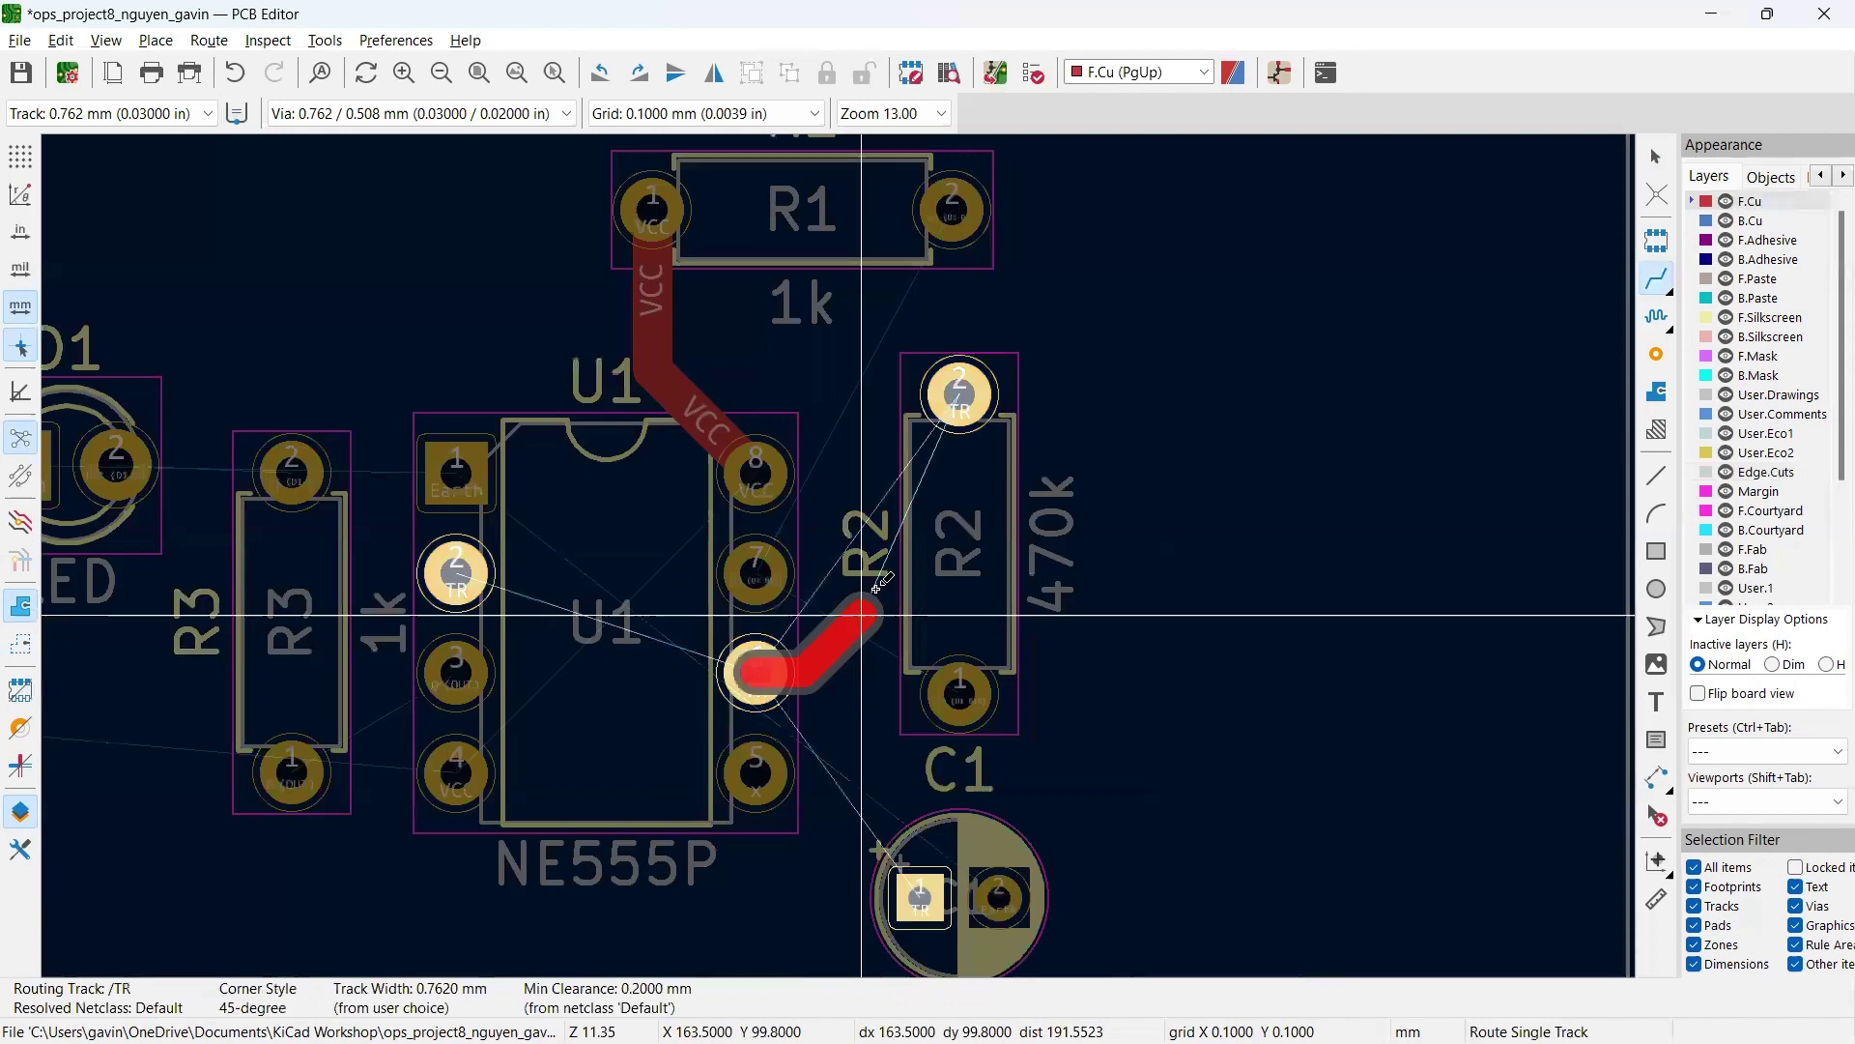
pyautogui.click(963, 391)
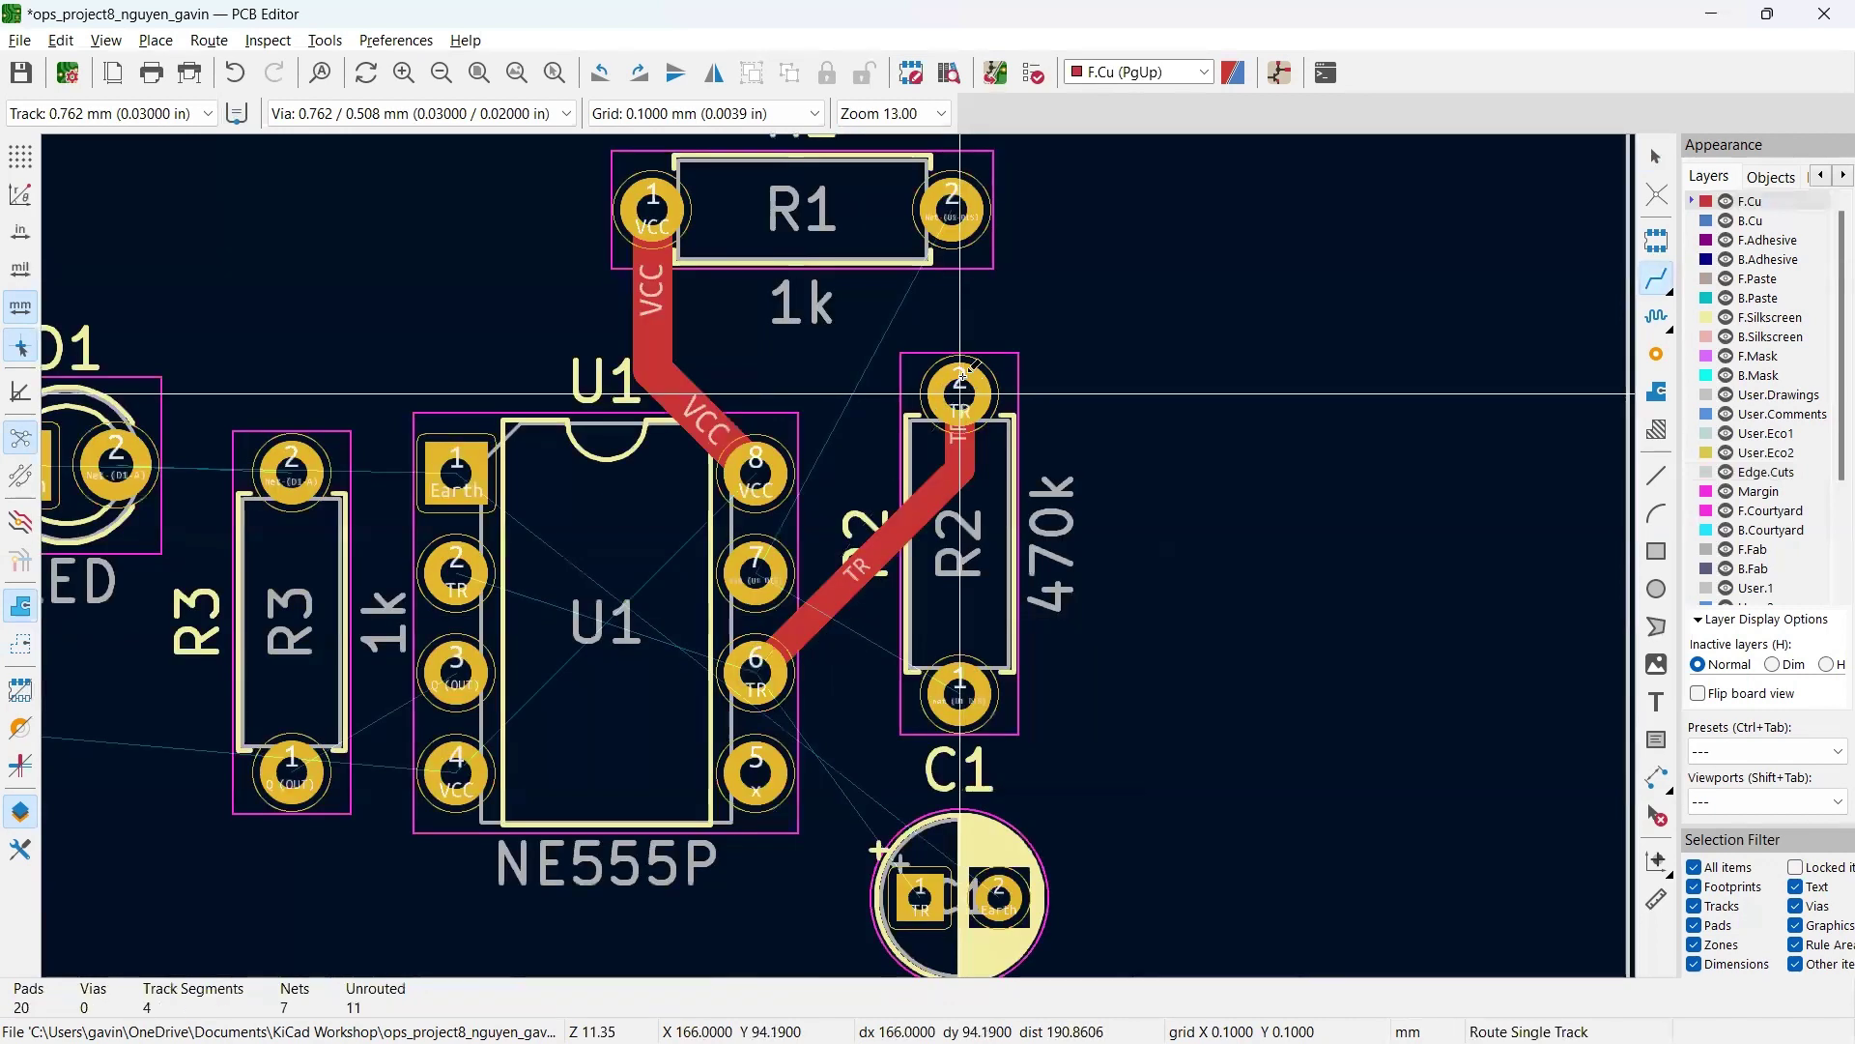
# Step: Route a 0.762 mm track on F.Cu from R1 pad 2 to U1 pin 7, passing between U1 pin 8 and R2
pyautogui.click(954, 205)
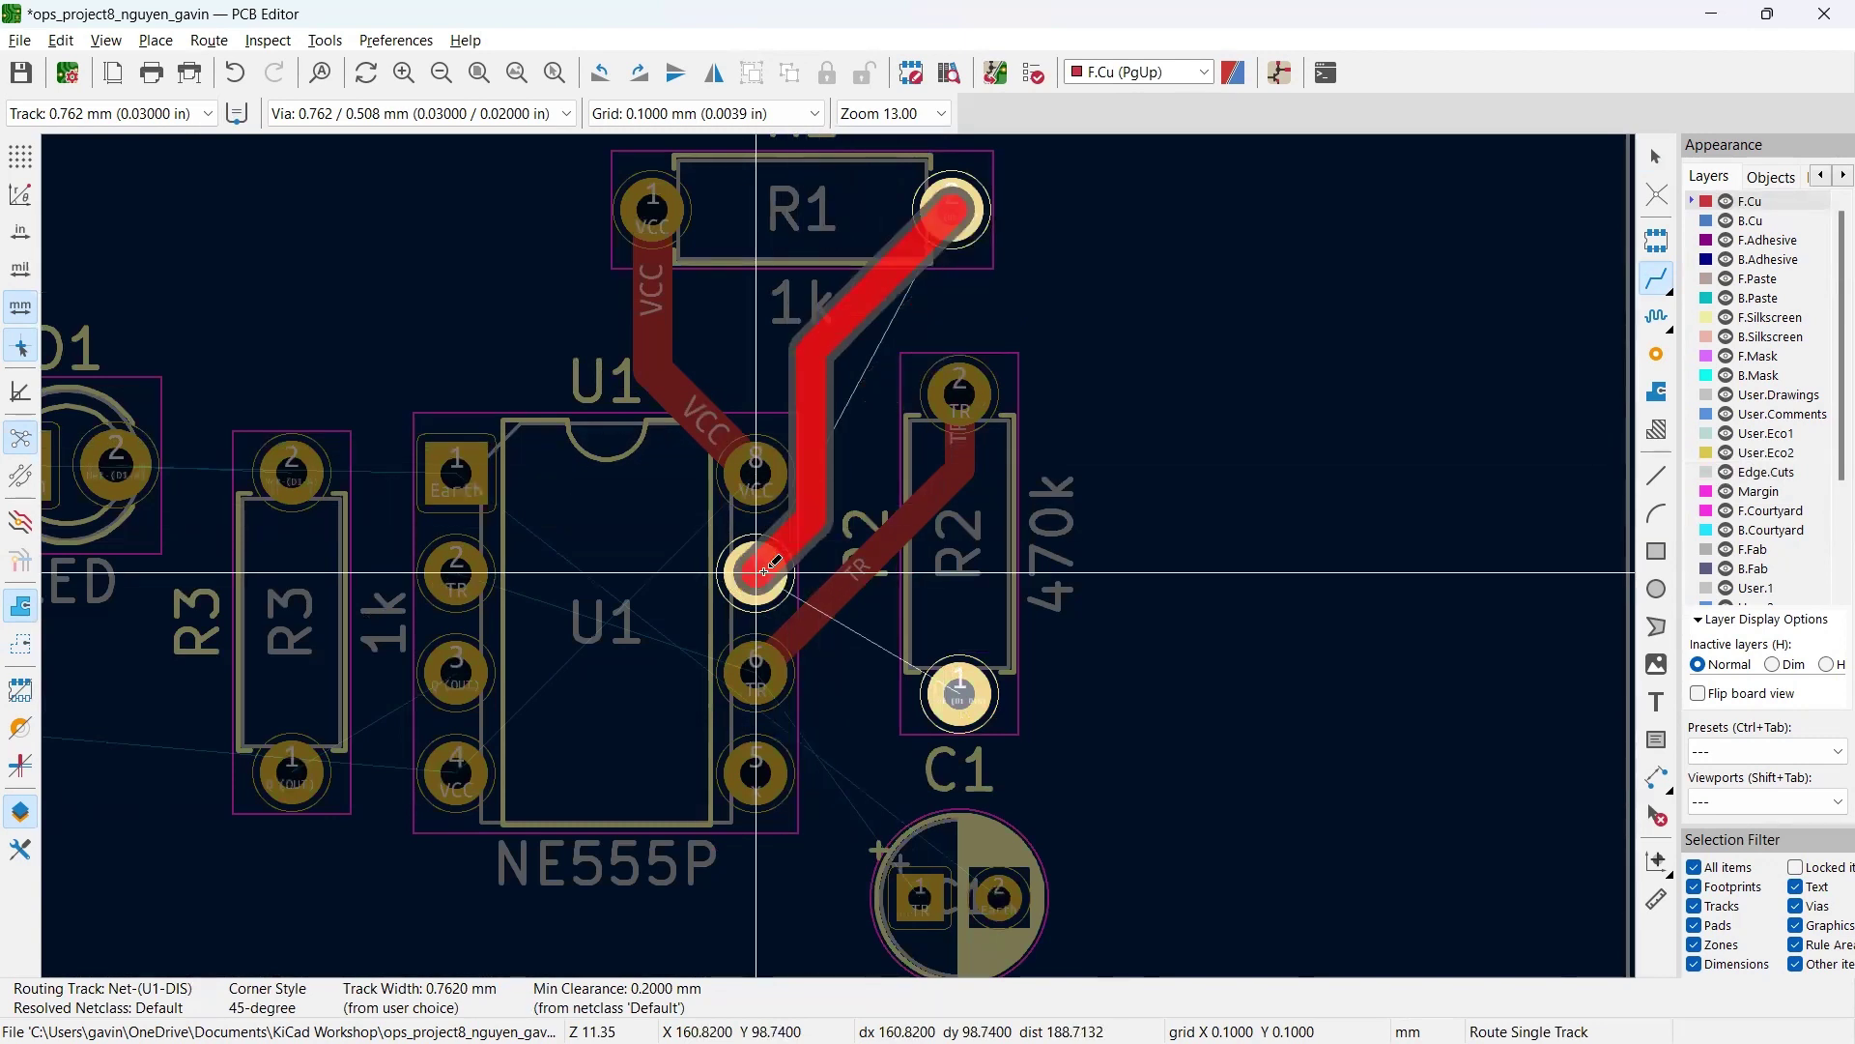
pyautogui.click(763, 570)
pyautogui.scroll(4, 838, 437)
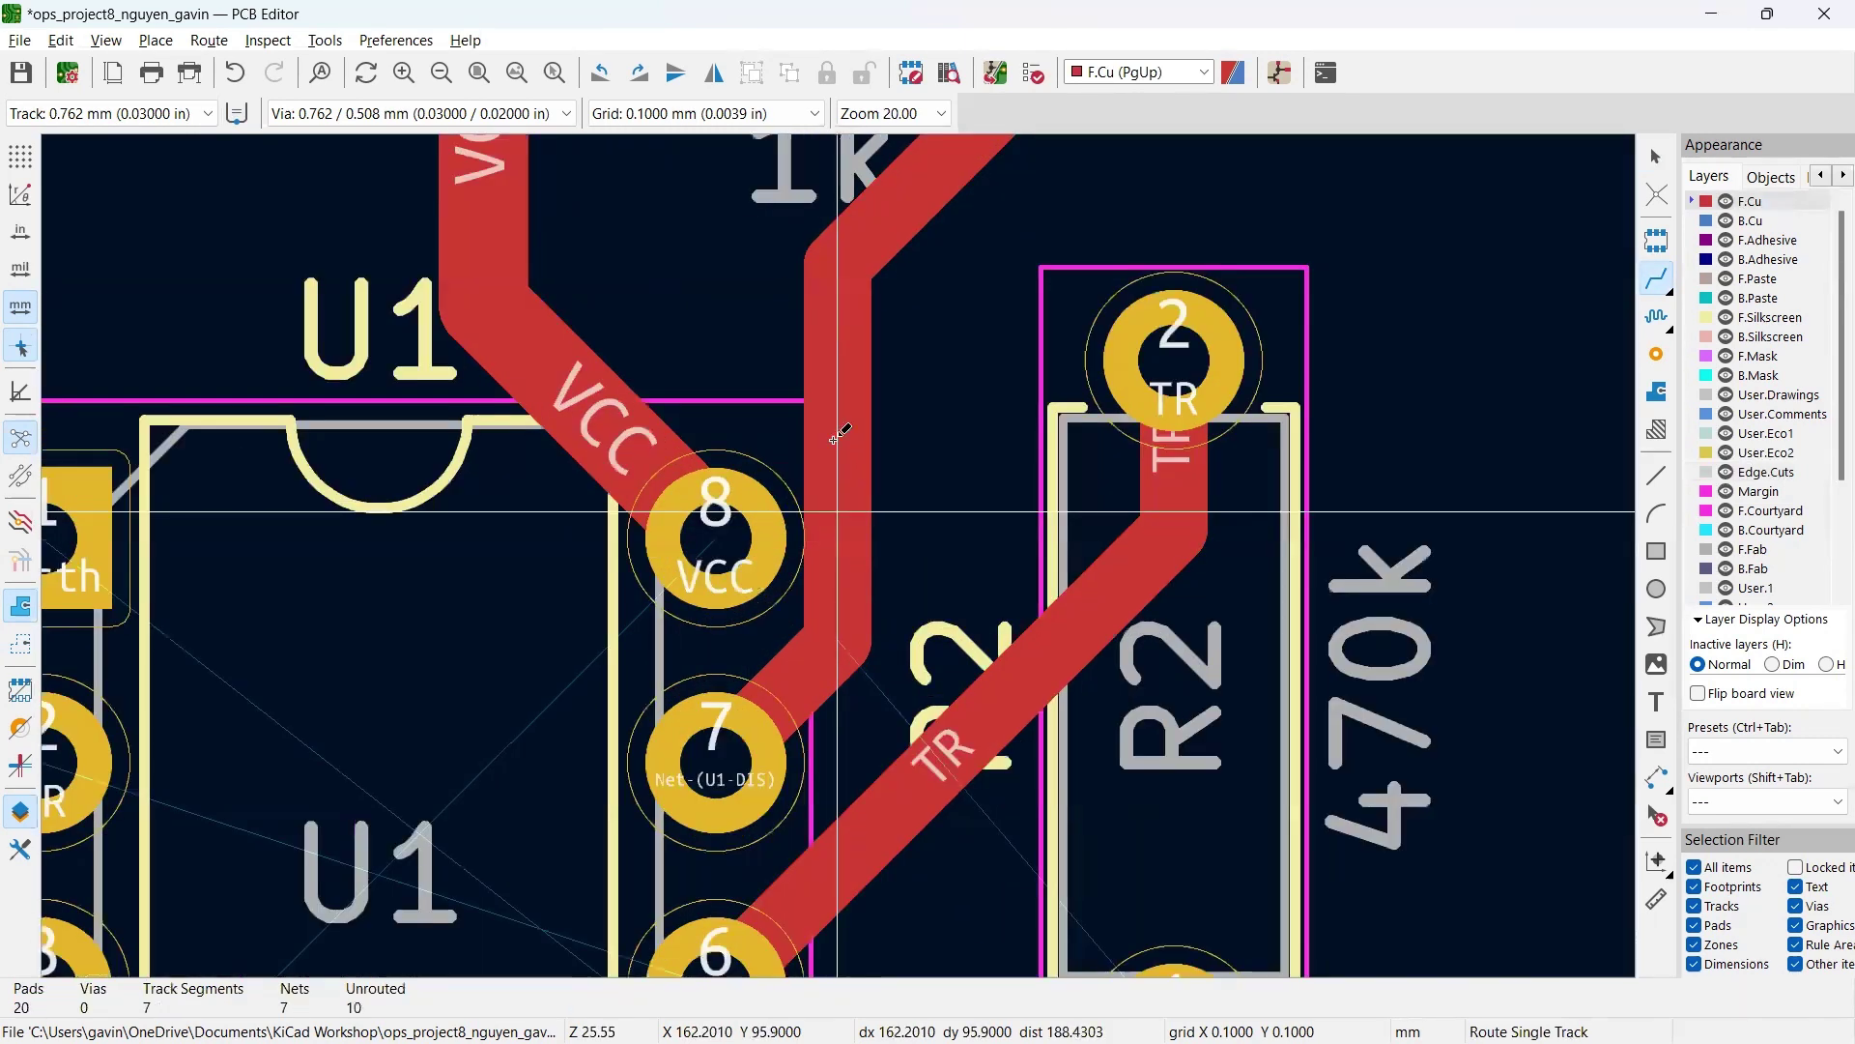
pyautogui.scroll(-4, 841, 551)
pyautogui.scroll(4, 756, 552)
pyautogui.press('Escape')
# Step: Shift the vertical segment of the track from R1 pad 2 to the right, giving U1 pin 8 more clearance
pyautogui.scroll(2, 838, 555)
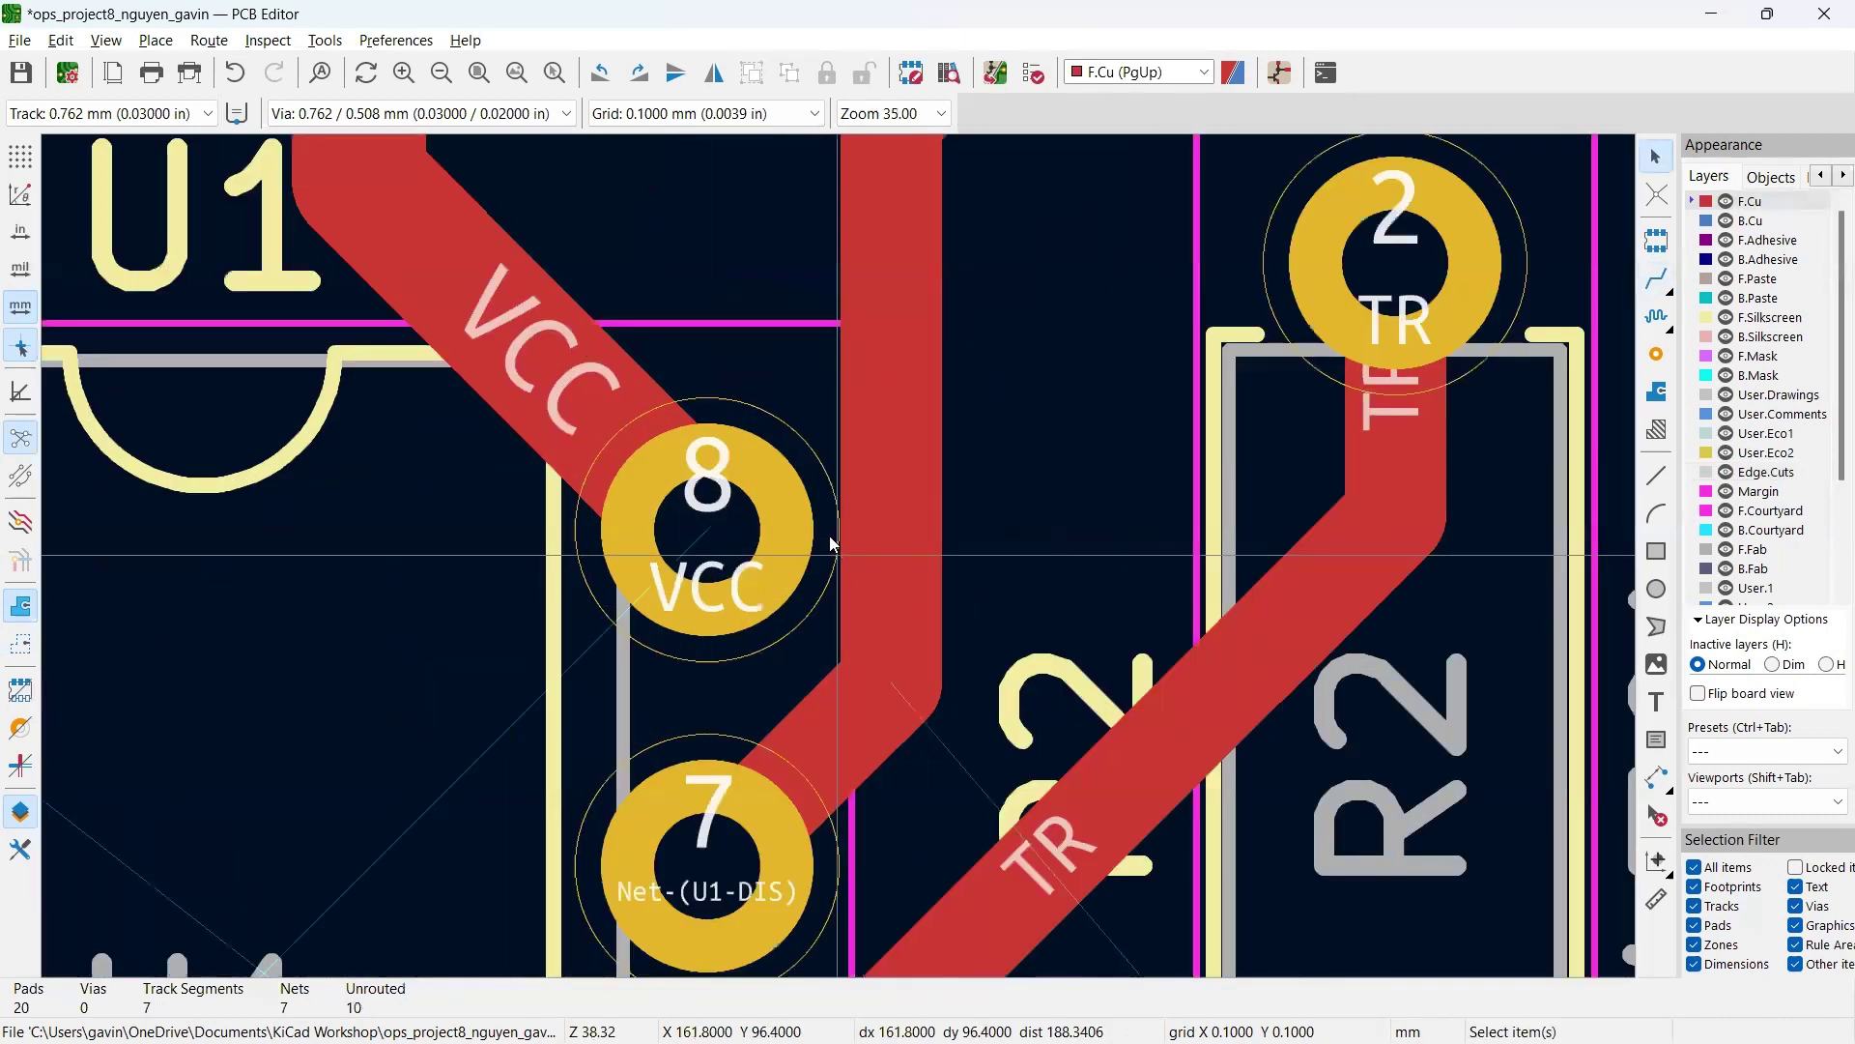
pyautogui.scroll(2, 831, 540)
pyautogui.scroll(-2, 838, 547)
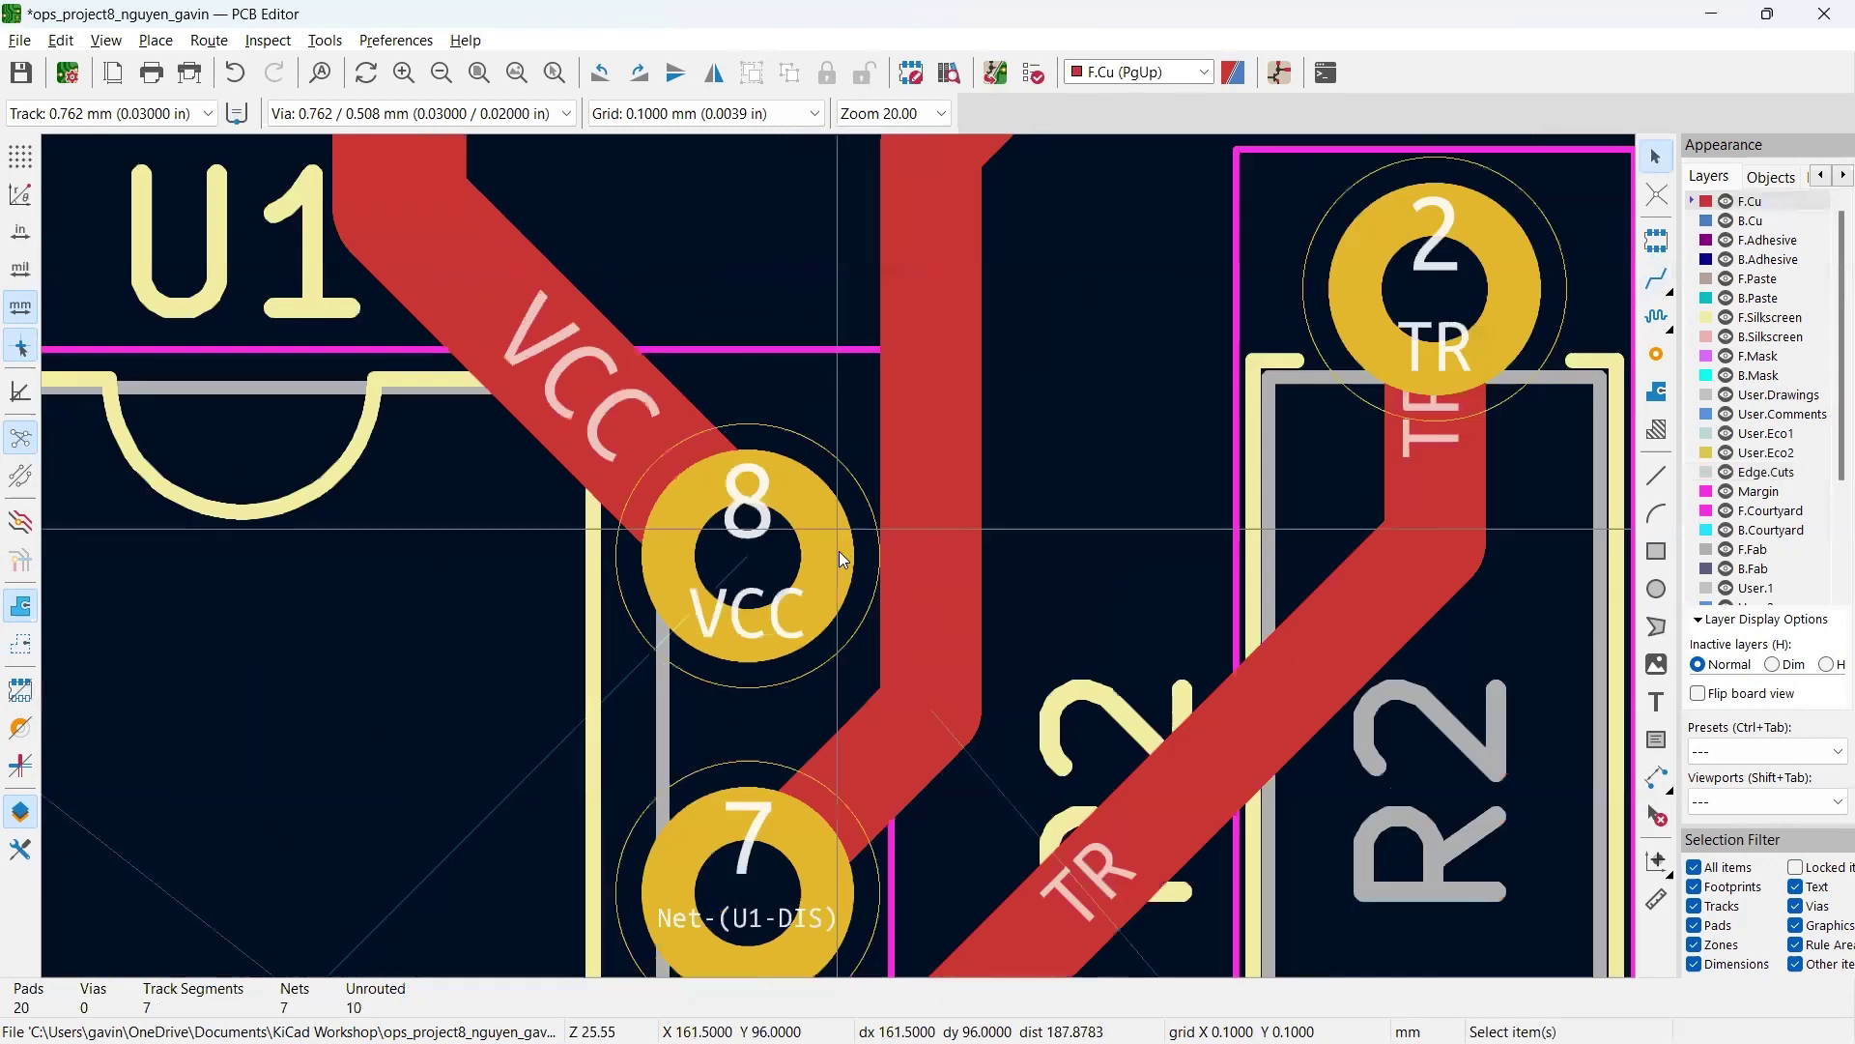
pyautogui.scroll(-2, 839, 551)
pyautogui.click(842, 551)
pyautogui.moveTo(841, 545); pyautogui.dragTo(895, 547)
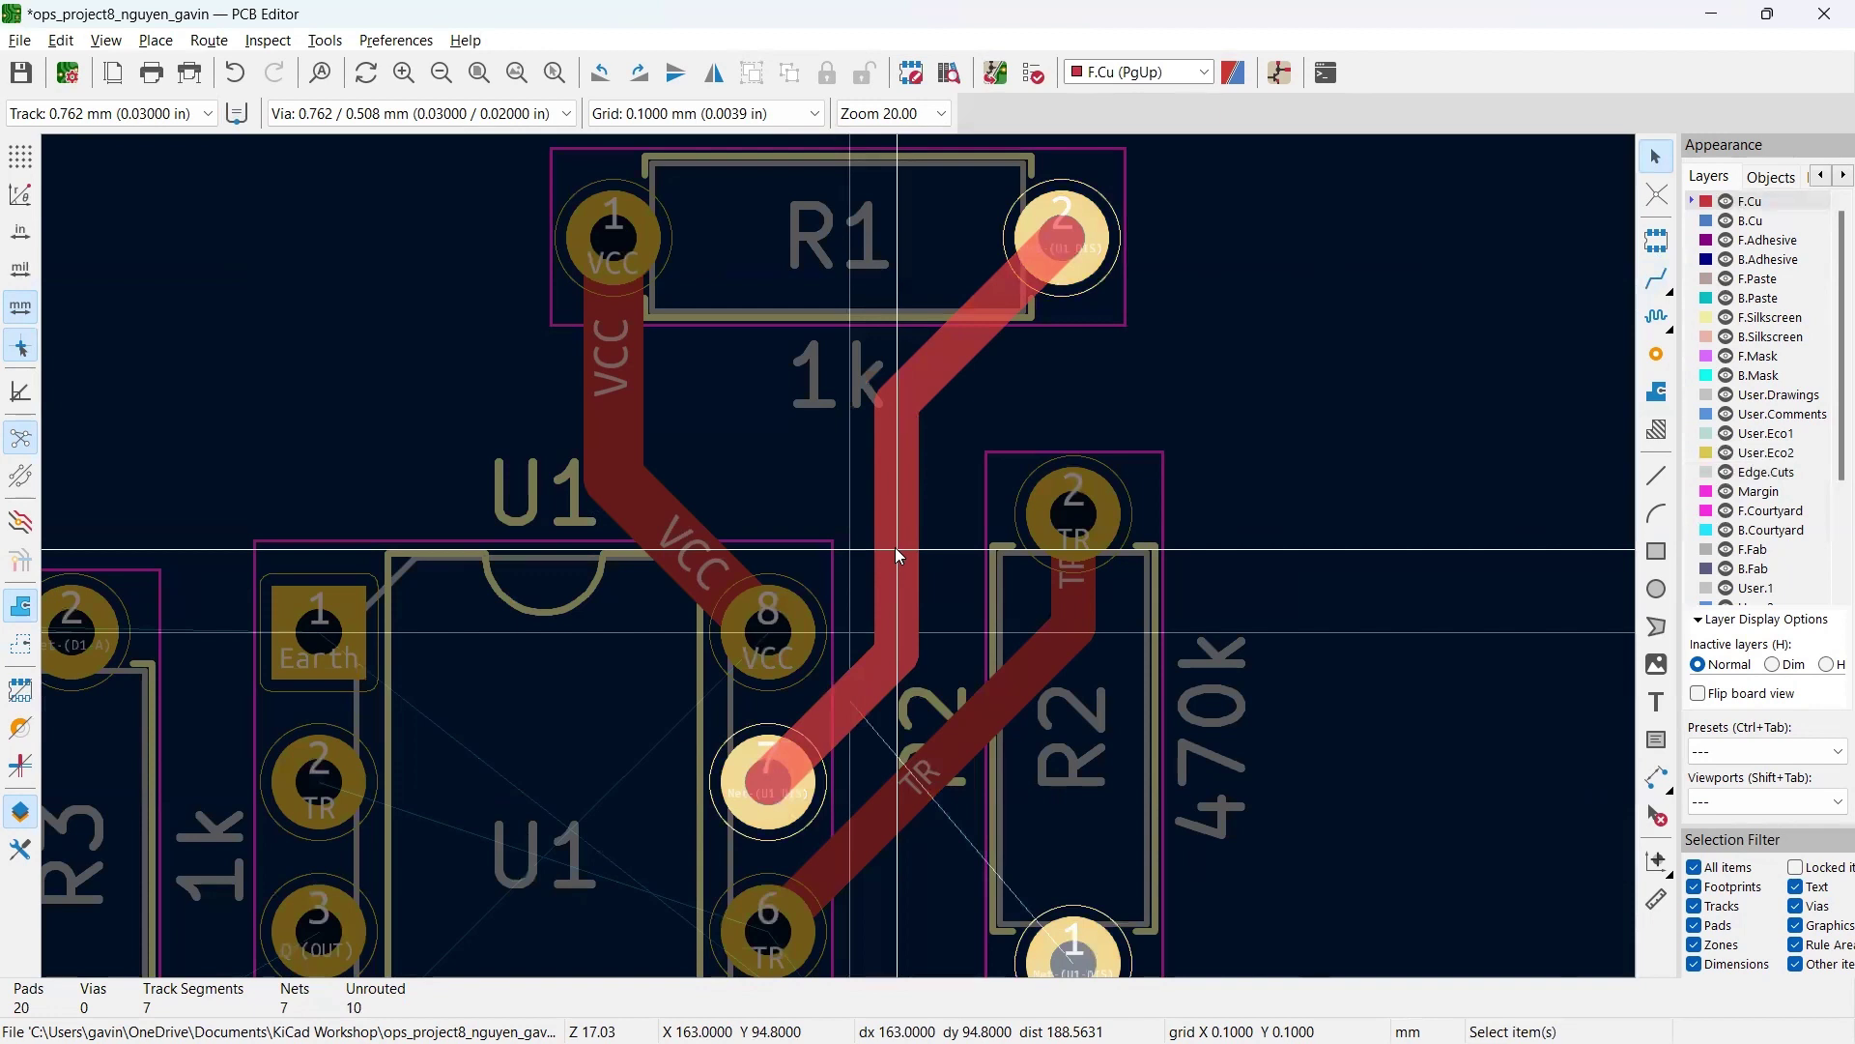
pyautogui.moveTo(894, 547); pyautogui.dragTo(905, 548)
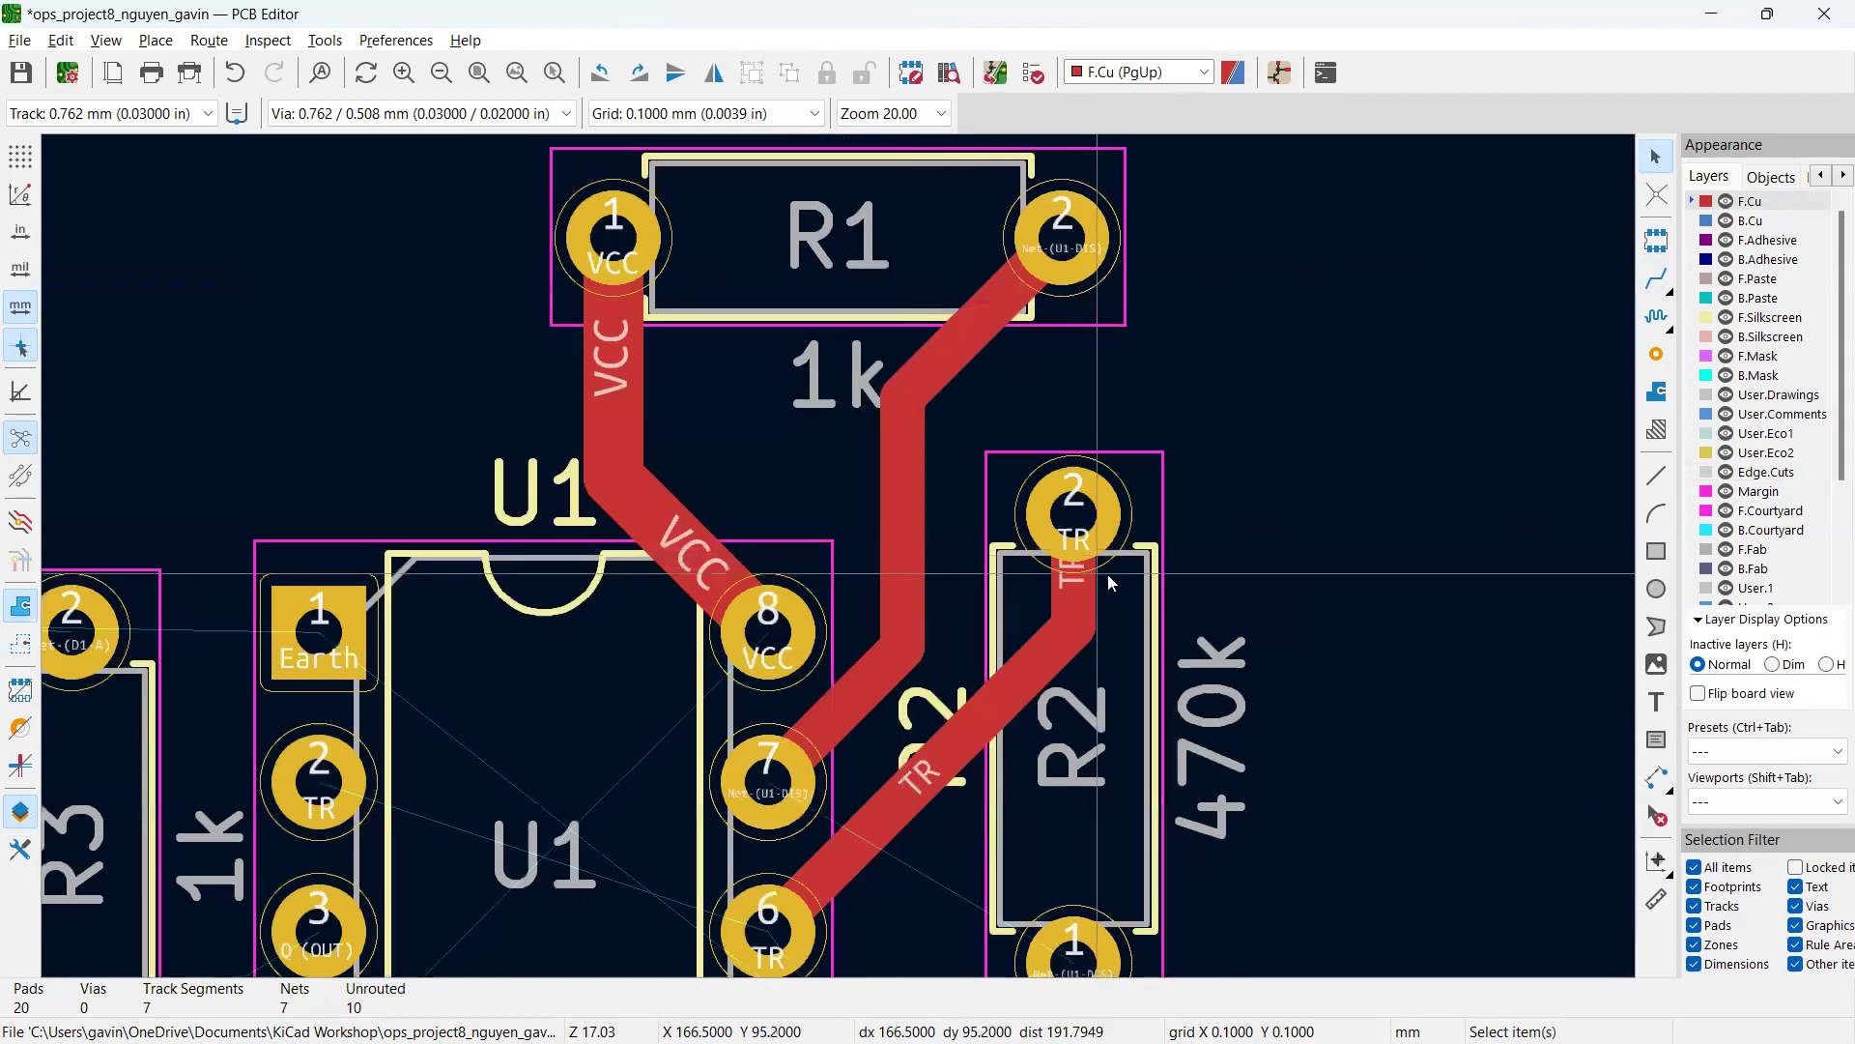
# Step: Nudge the diagonal TR segment between U1 pin 6 and R2 slightly away from the U1 pin 7 track
pyautogui.scroll(-2, 1072, 580)
pyautogui.scroll(3, 769, 681)
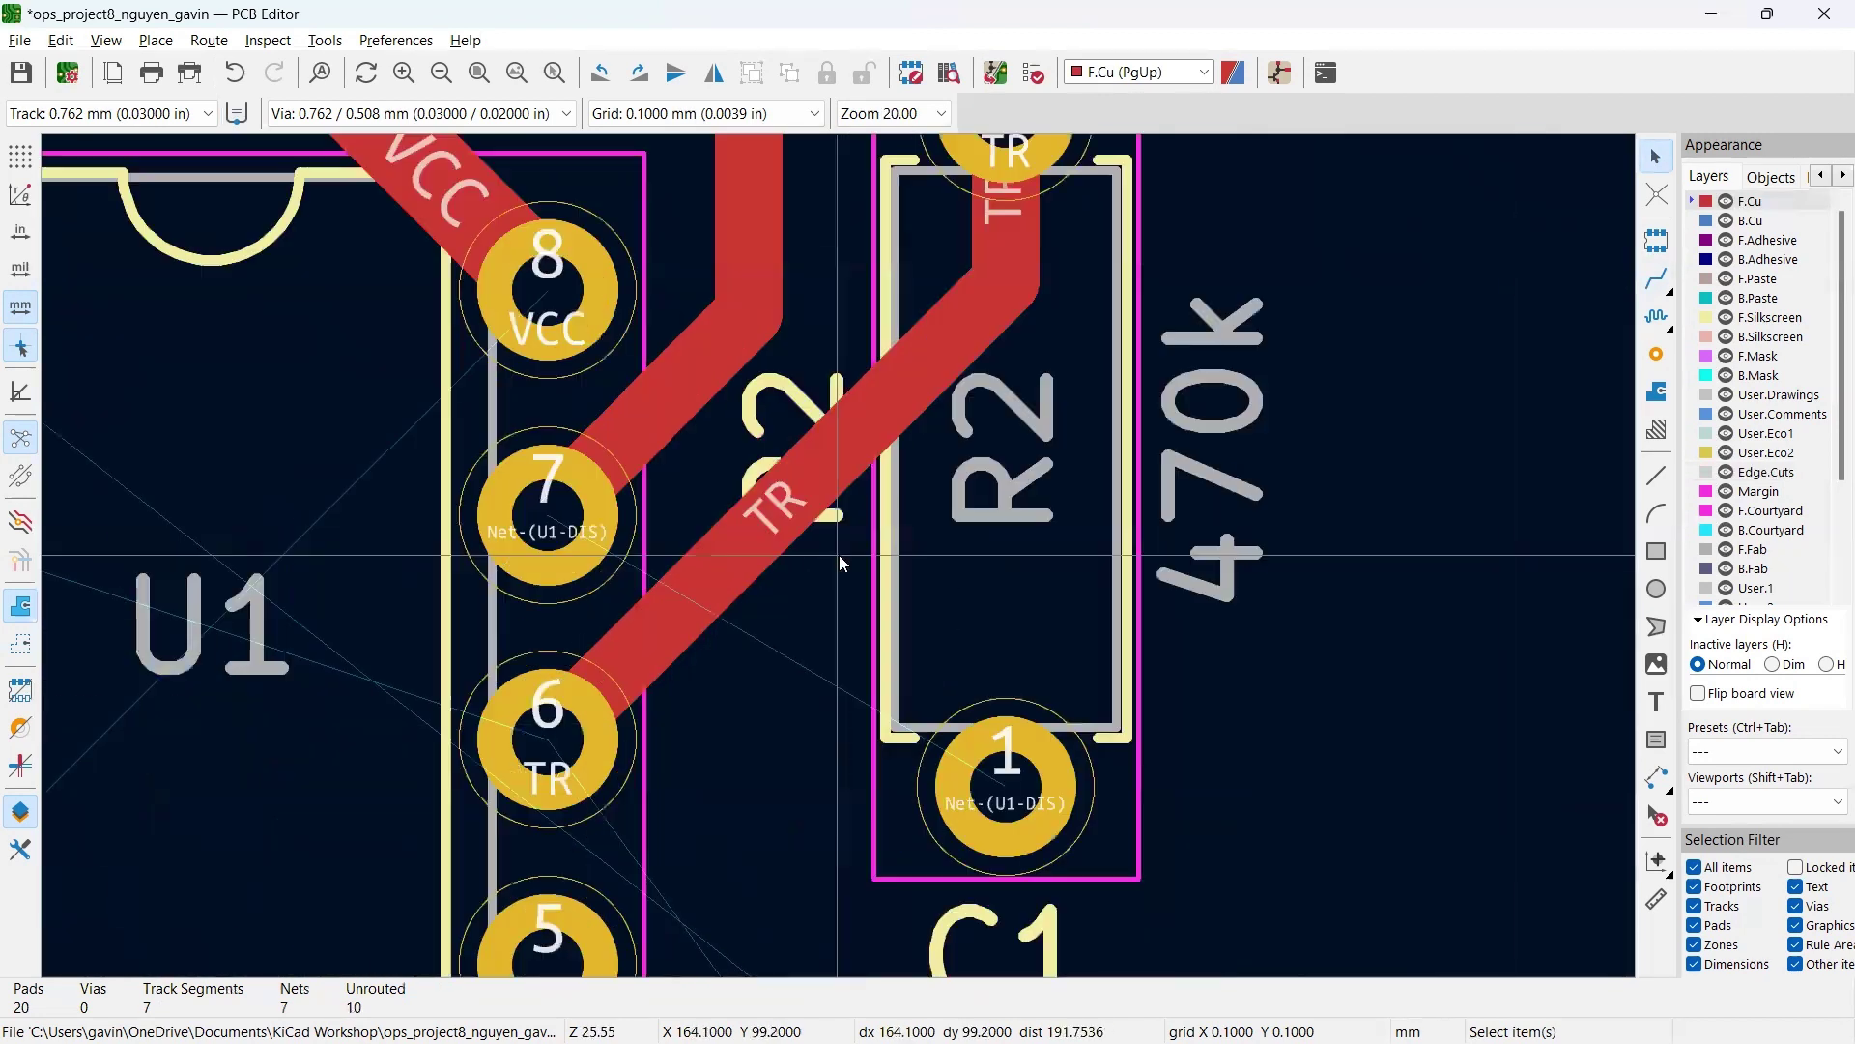
pyautogui.click(788, 512)
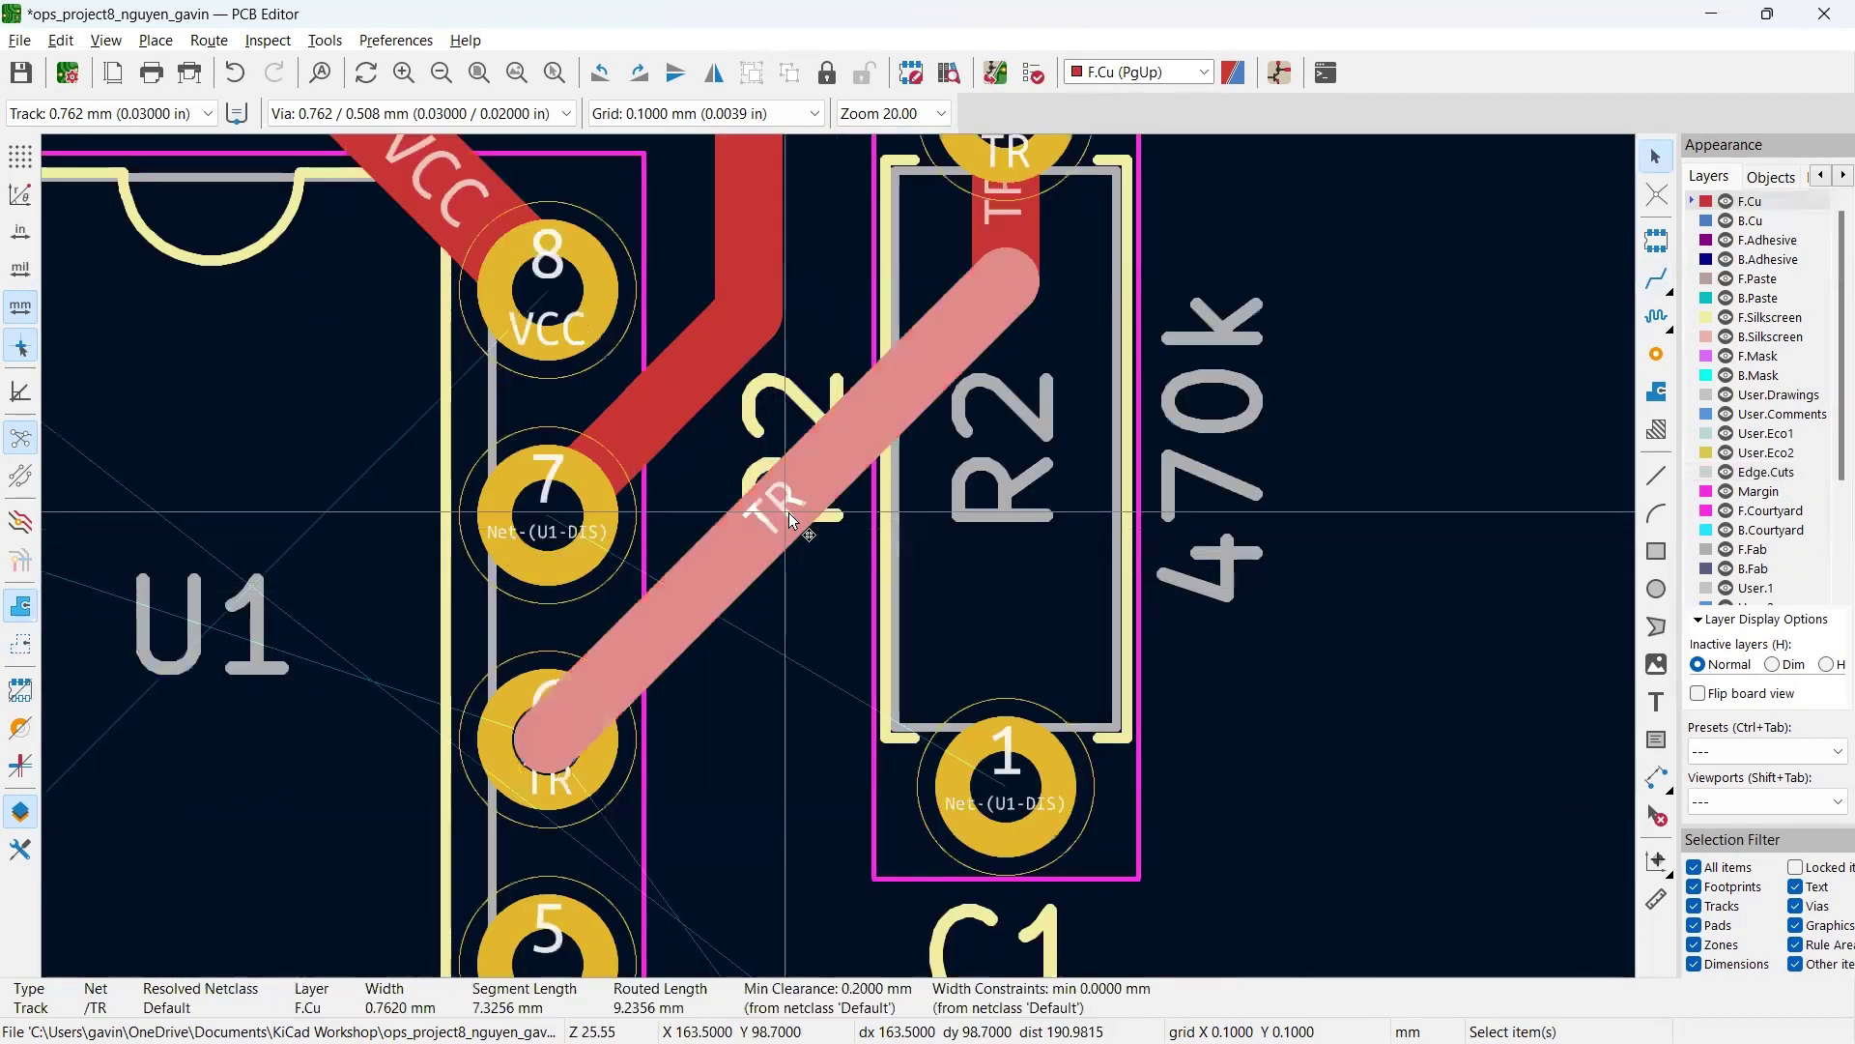
pyautogui.moveTo(794, 492)
pyautogui.mouseDown()
pyautogui.moveTo(823, 524)
pyautogui.moveTo(796, 501)
pyautogui.mouseUp()
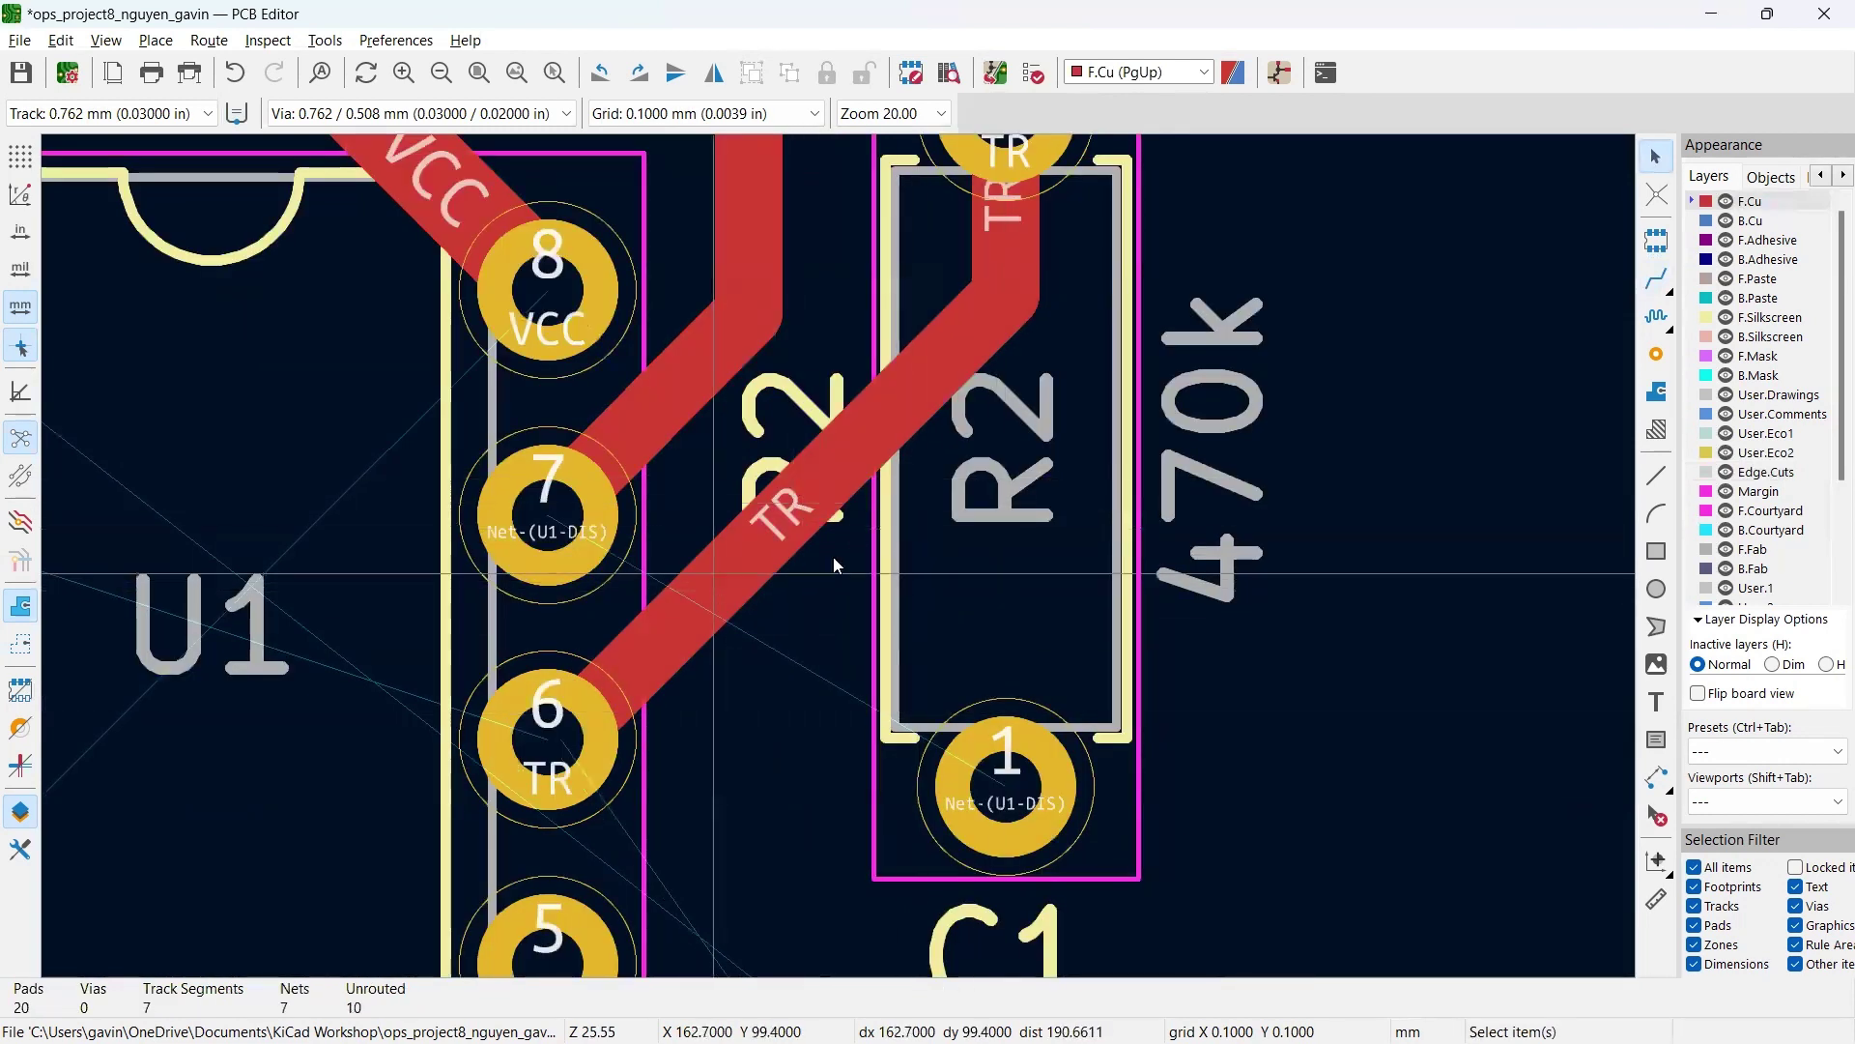
# Step: Route a 0.762 mm TR track on F.Cu from C1 pad 1 to U1 pin 6
pyautogui.scroll(-2, 856, 727)
pyautogui.scroll(-2, 856, 727)
pyautogui.scroll(2, 815, 862)
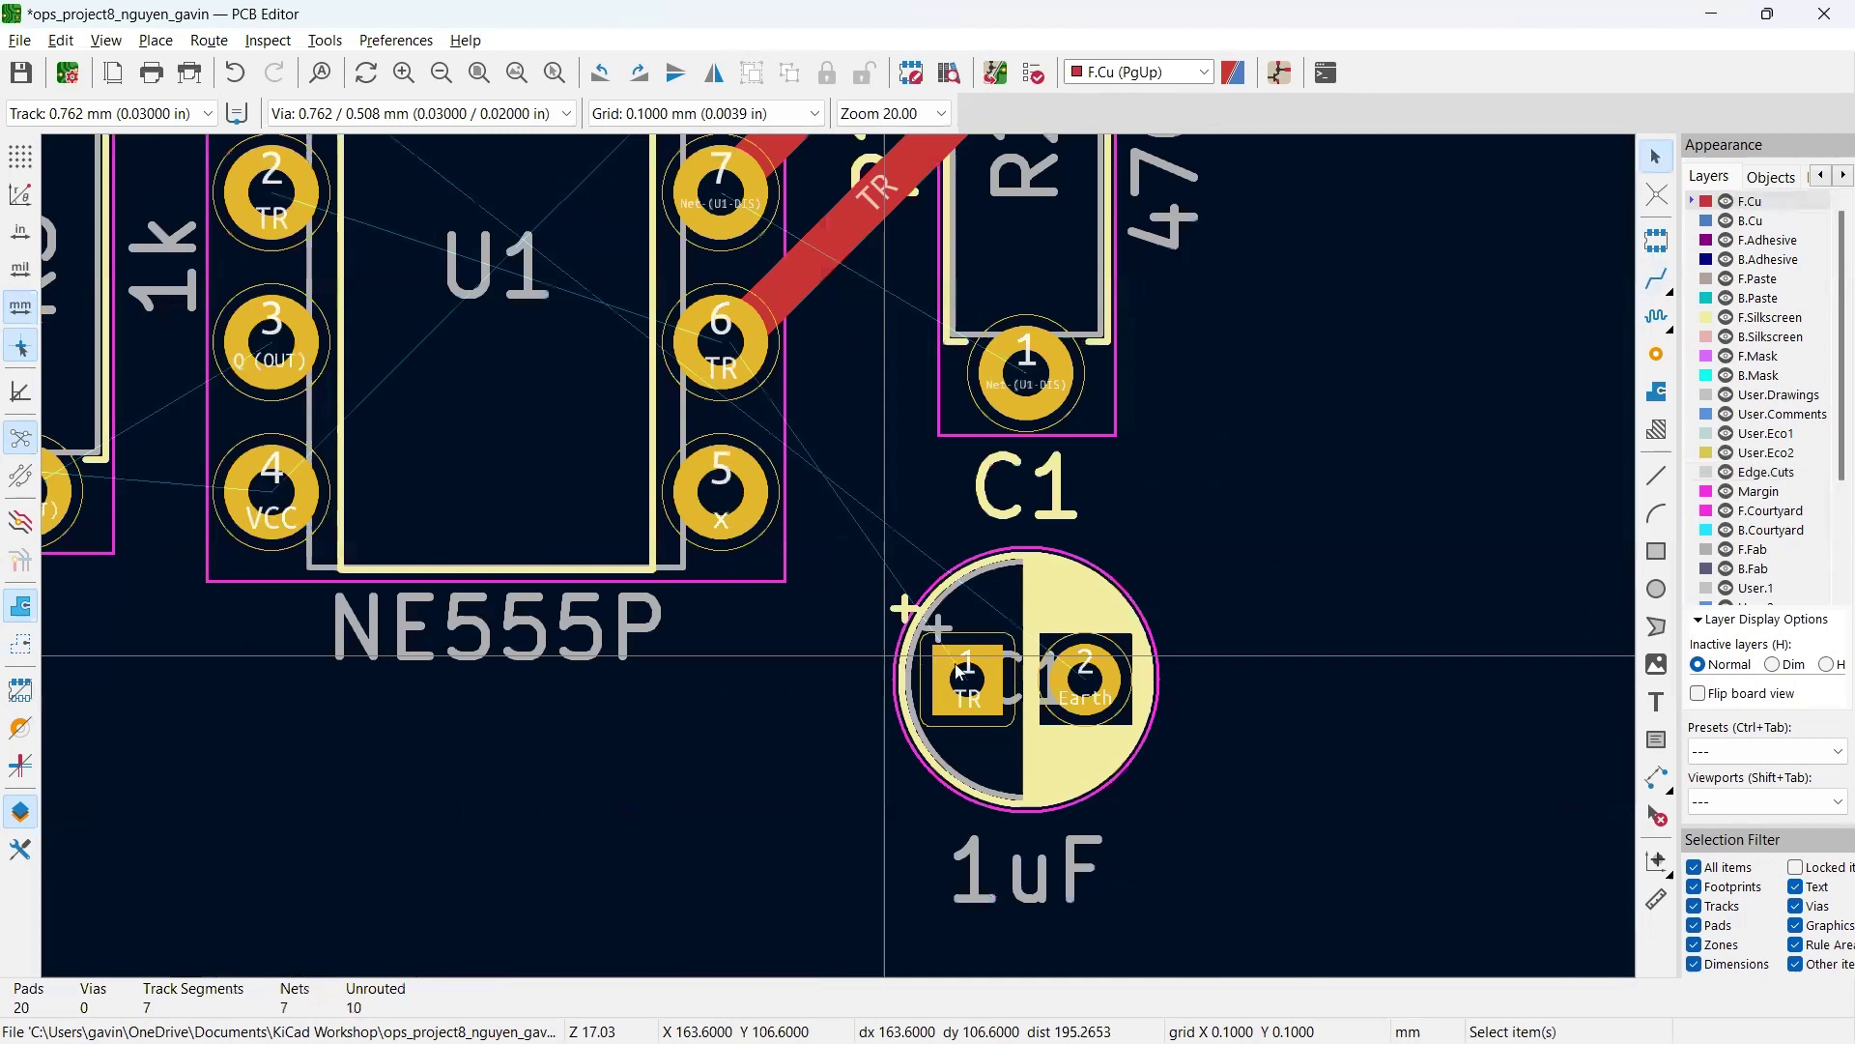
pyautogui.press('x')
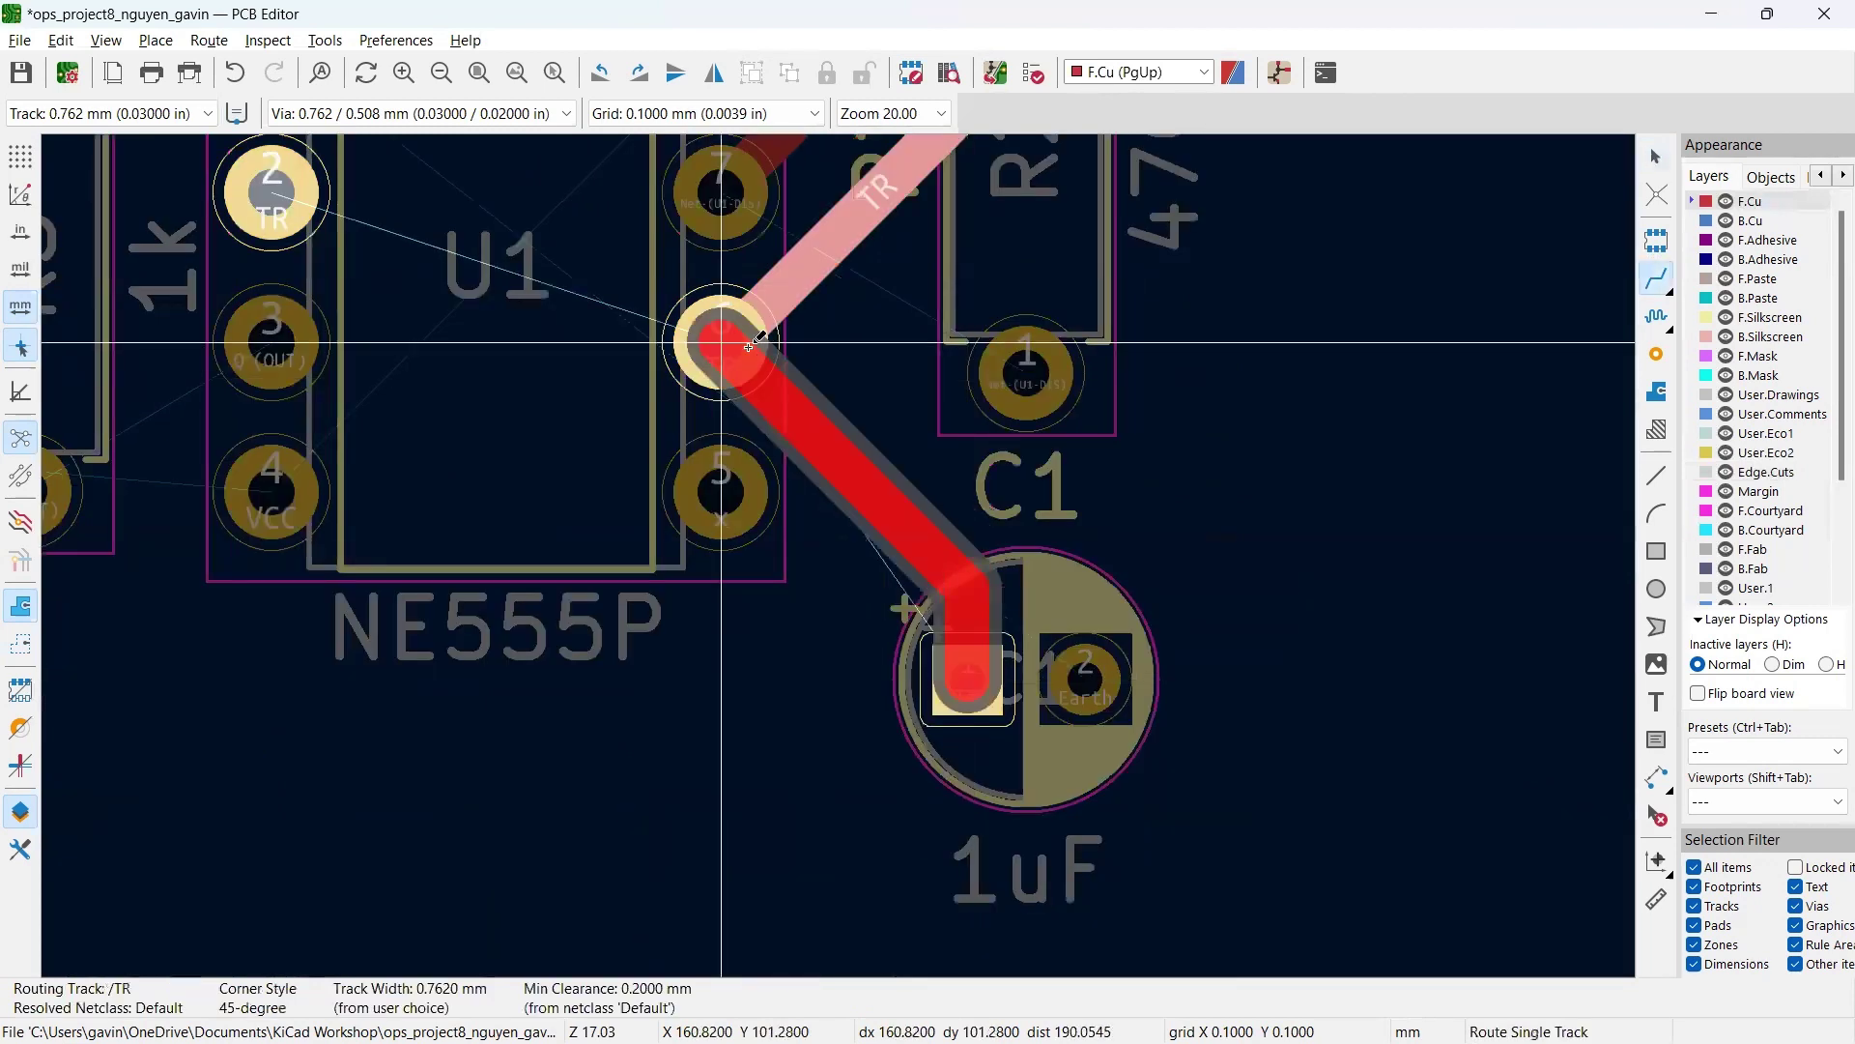
pyautogui.click(768, 358)
# Step: Route a 0.762 mm track on F.Cu from U1 output pin 3 to R3 pad 1
pyautogui.scroll(-2, 341, 488)
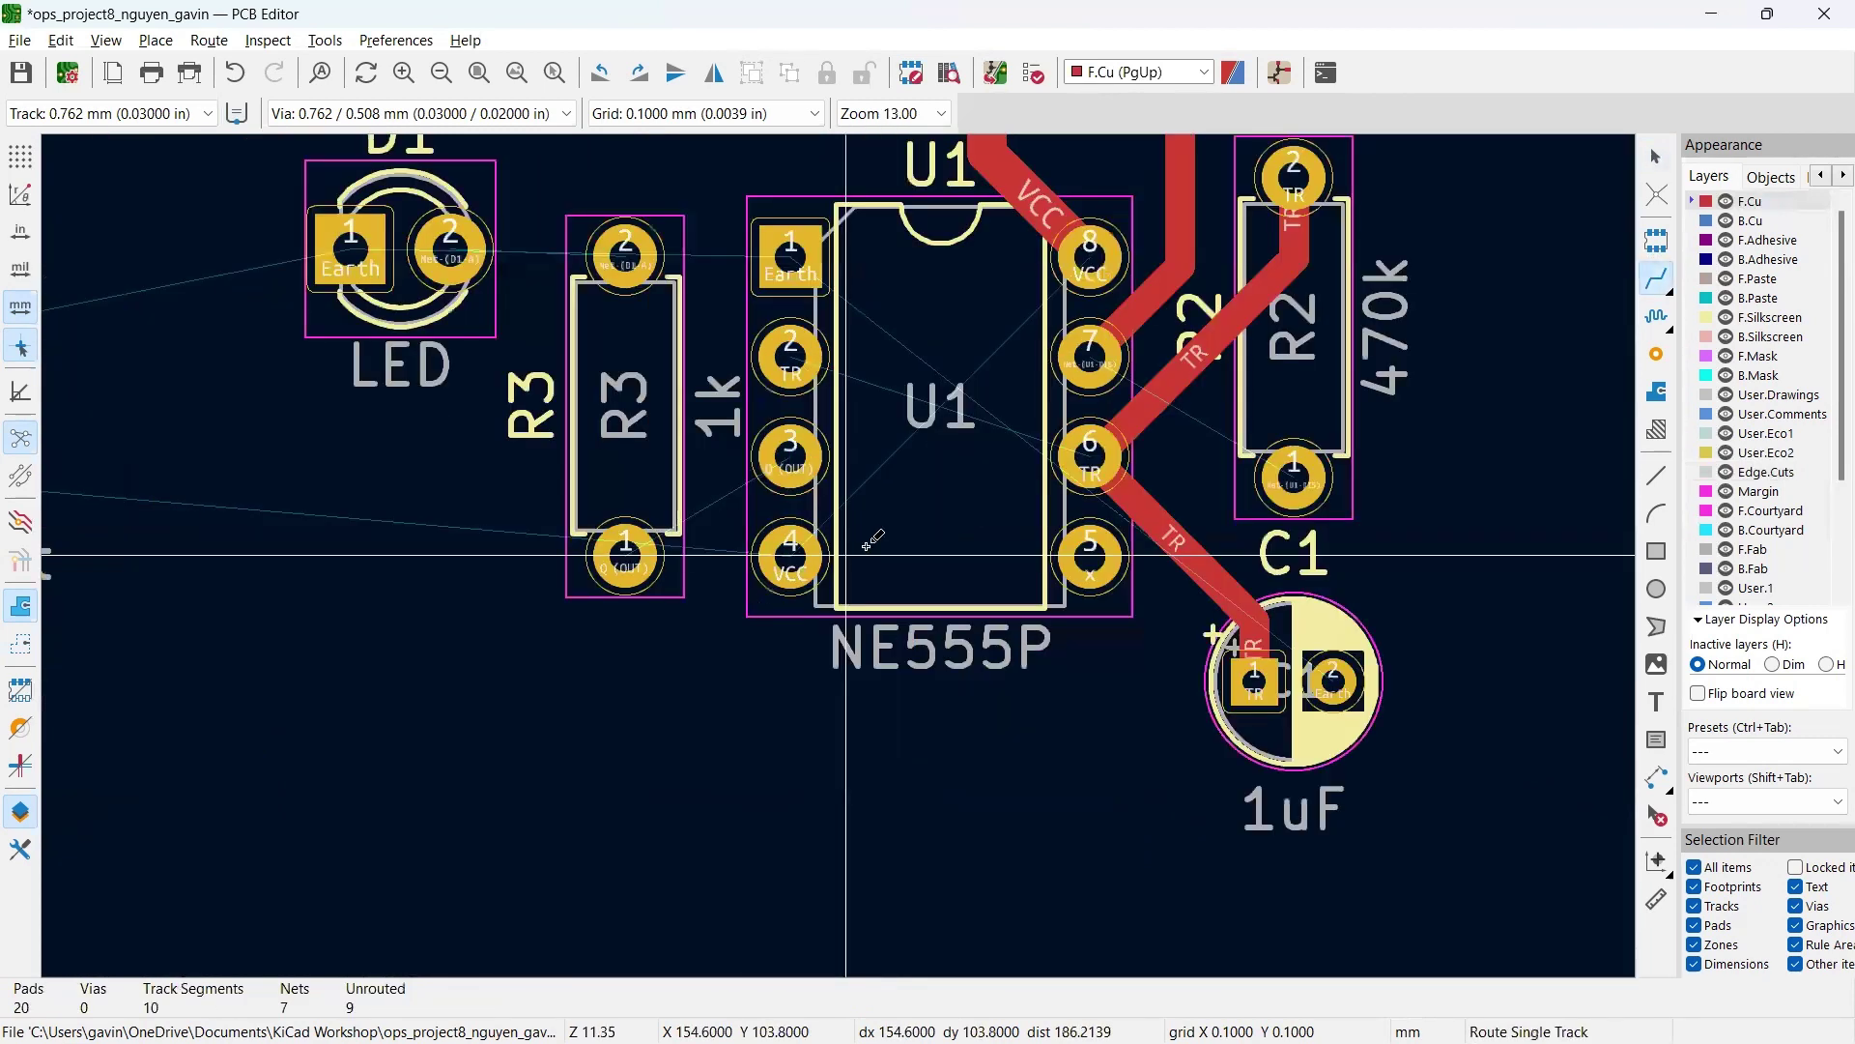
pyautogui.scroll(2, 848, 455)
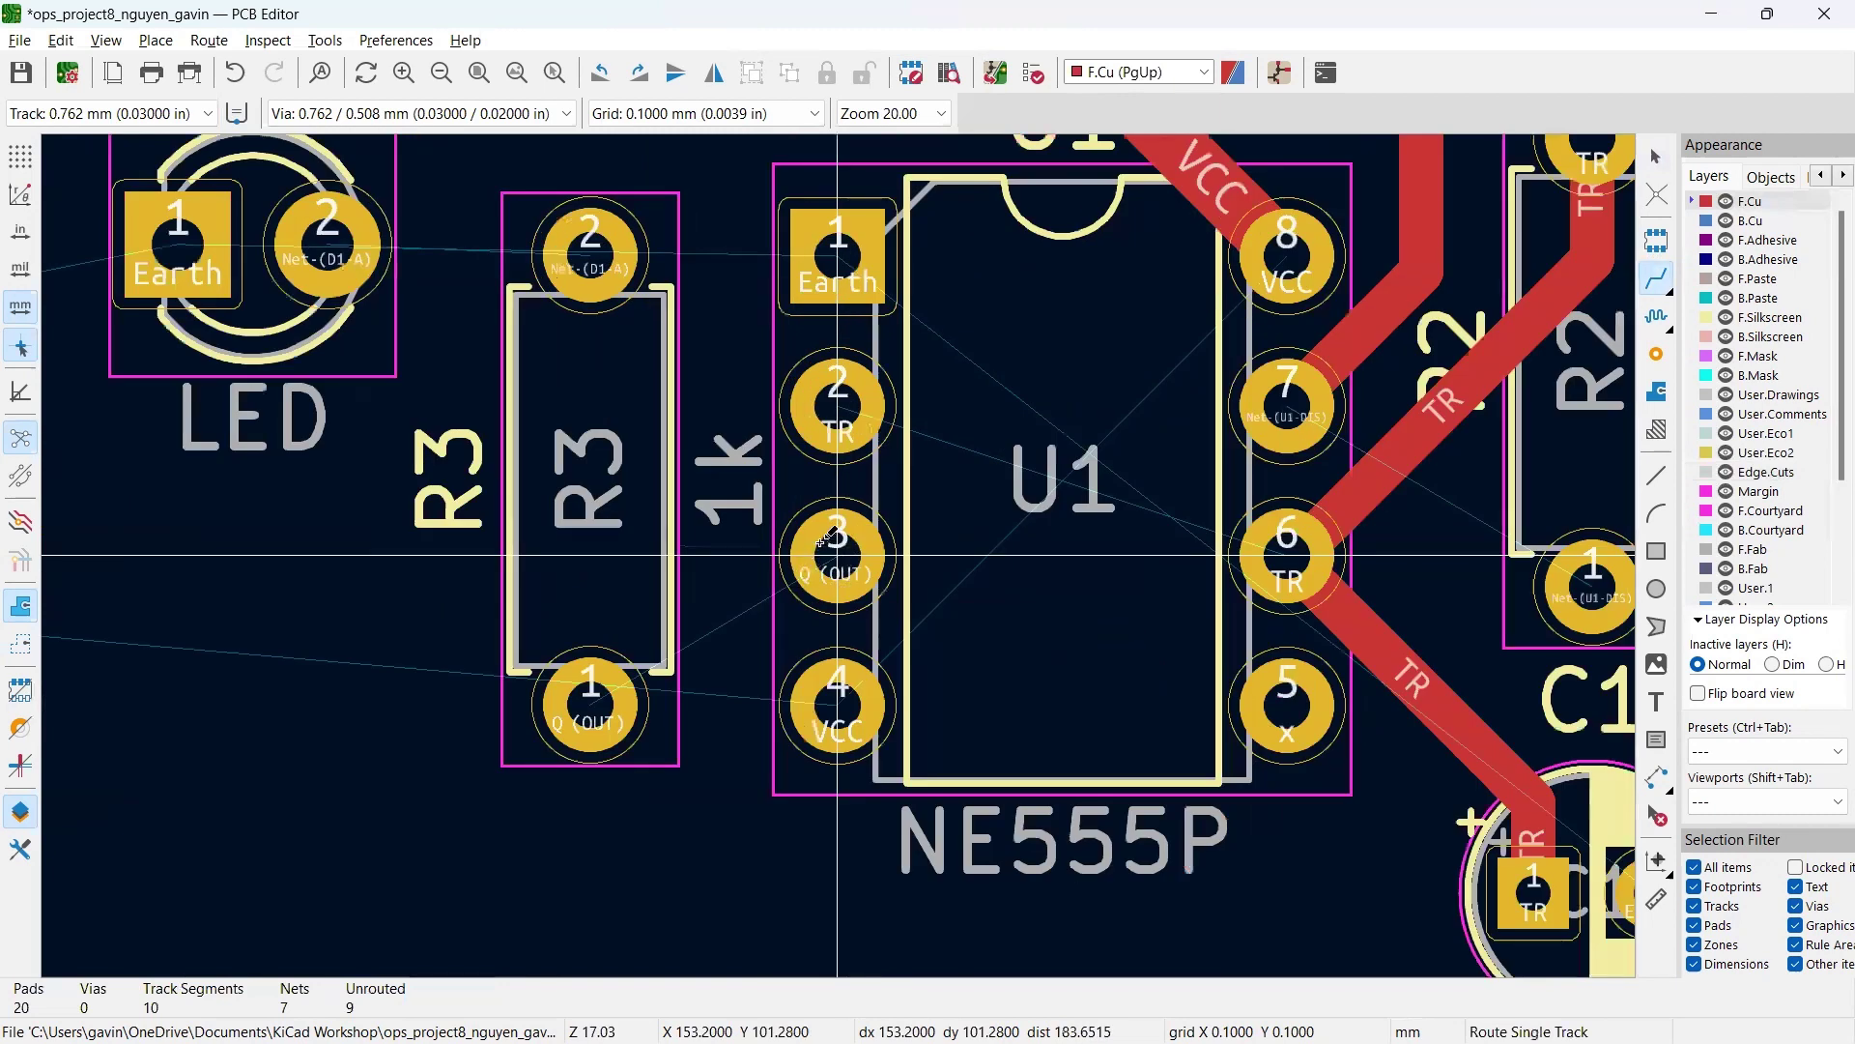
pyautogui.click(826, 541)
pyautogui.click(591, 703)
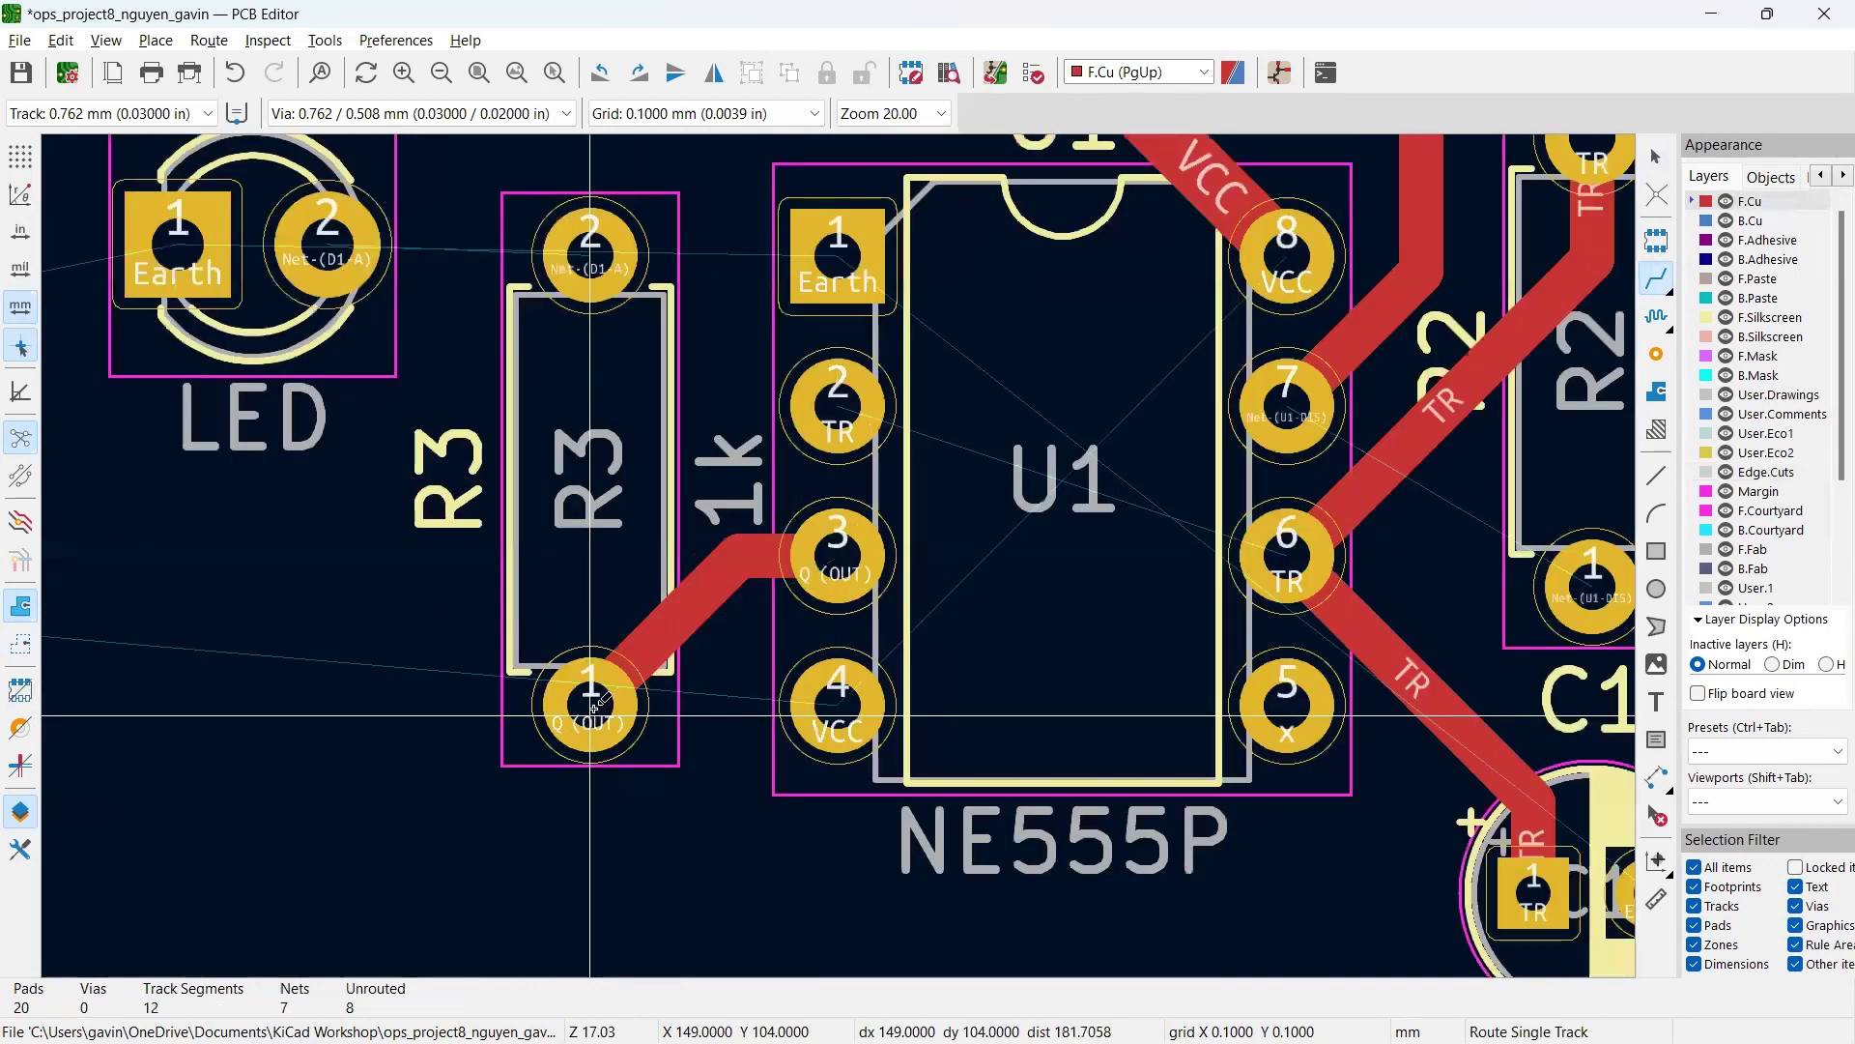
# Step: Route a 0.762 mm track on F.Cu from D1 pad 2 to R3 pad 2 and end routing
pyautogui.scroll(2, 512, 367)
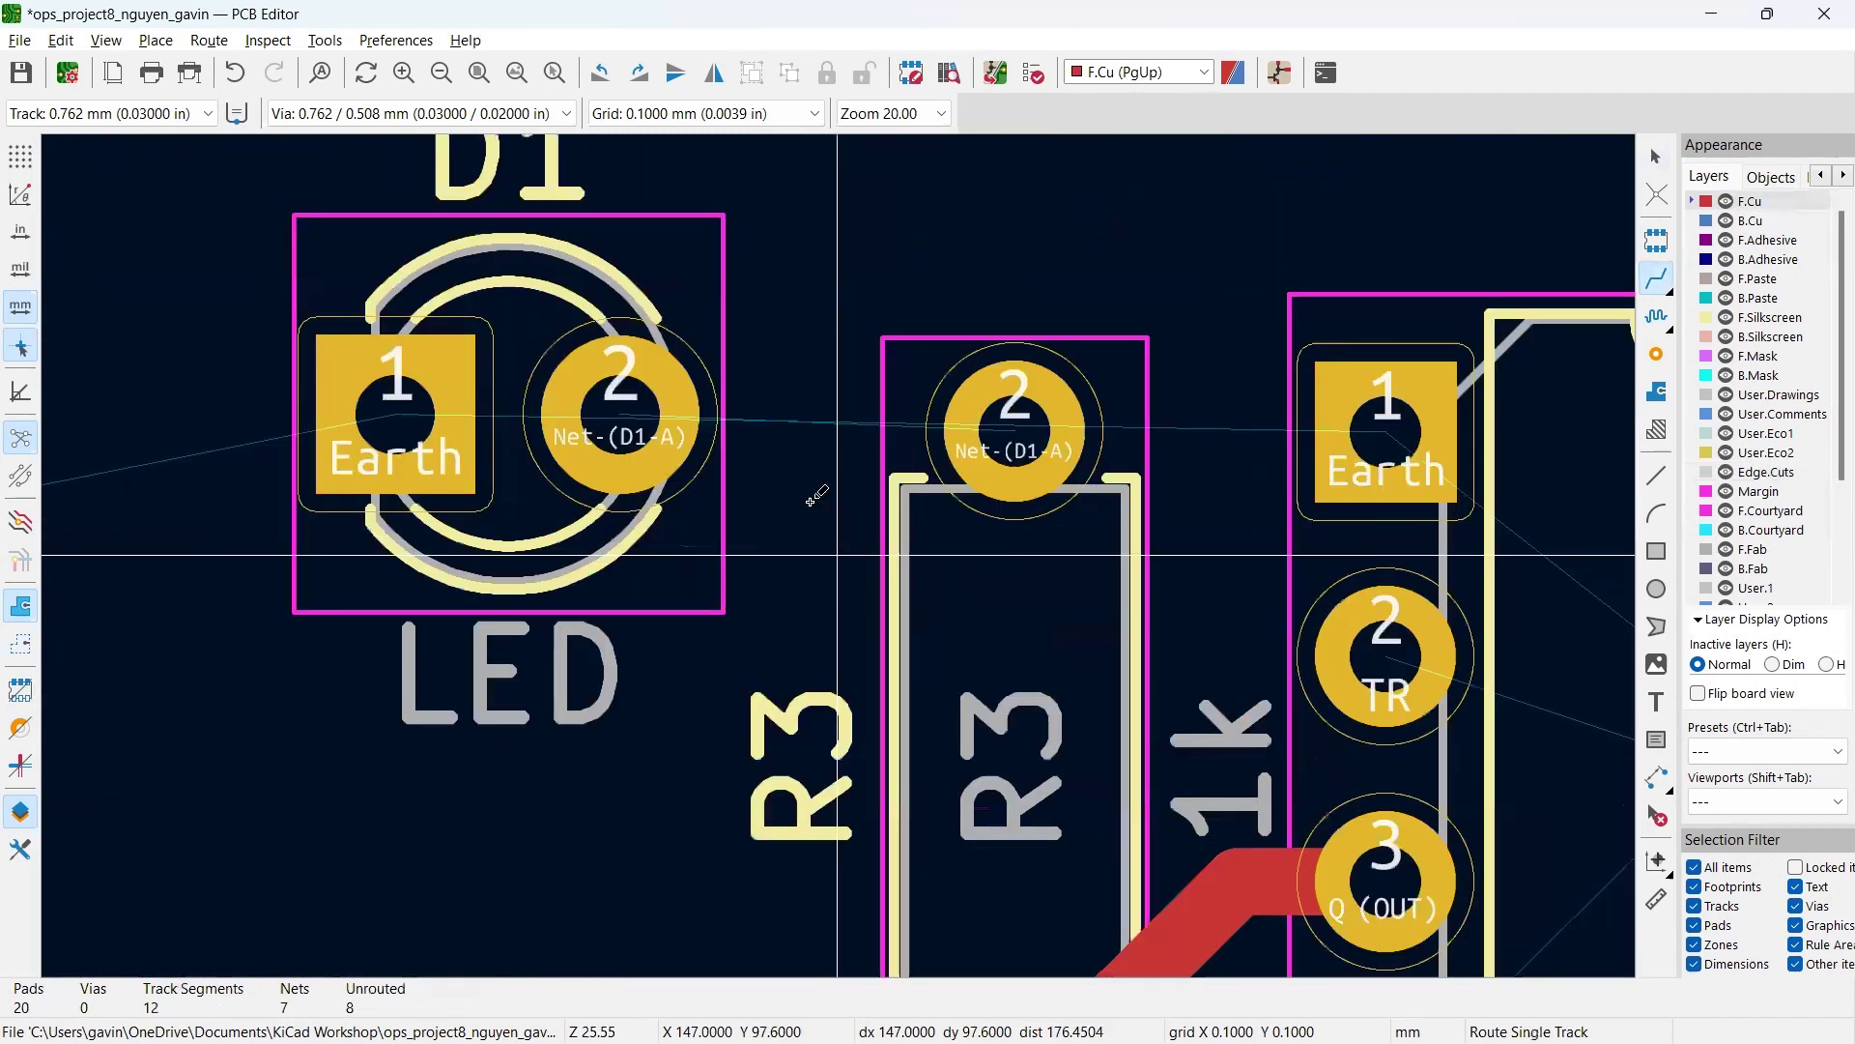
pyautogui.click(619, 414)
pyautogui.click(978, 423)
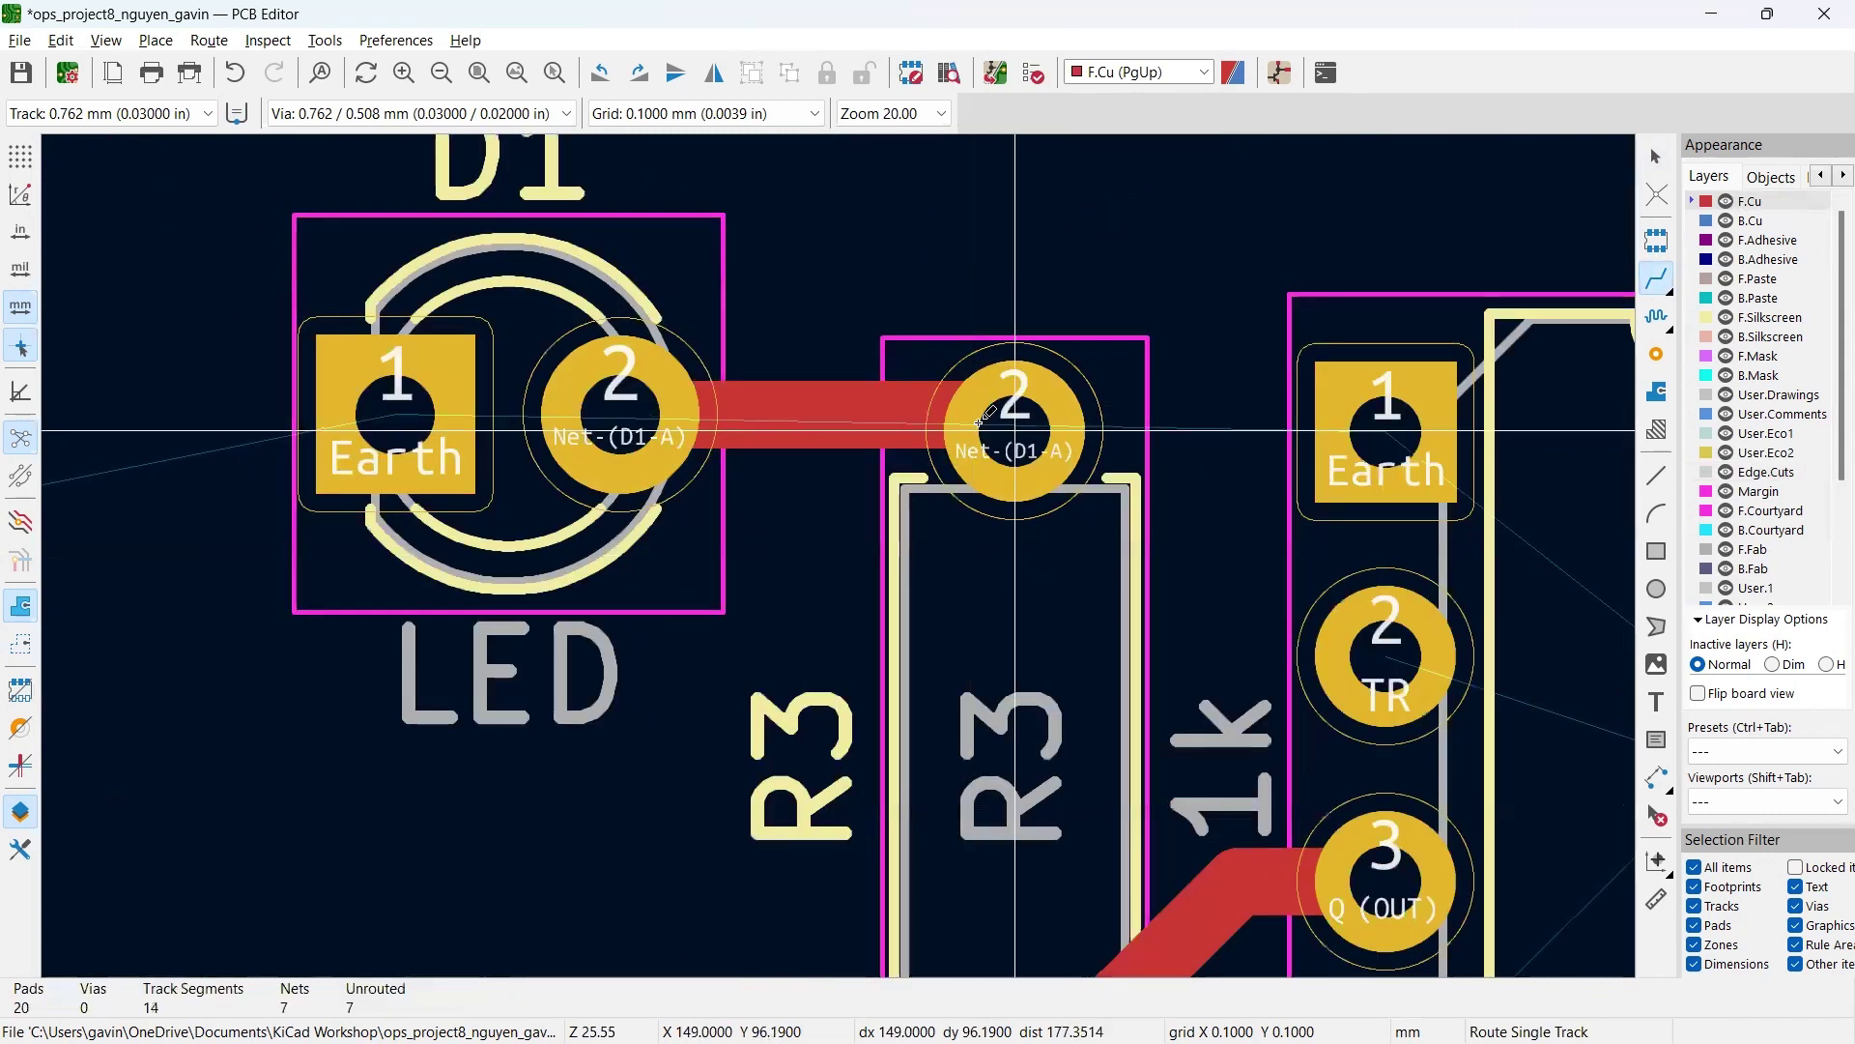
pyautogui.scroll(-2, 483, 806)
pyautogui.scroll(-2, 837, 553)
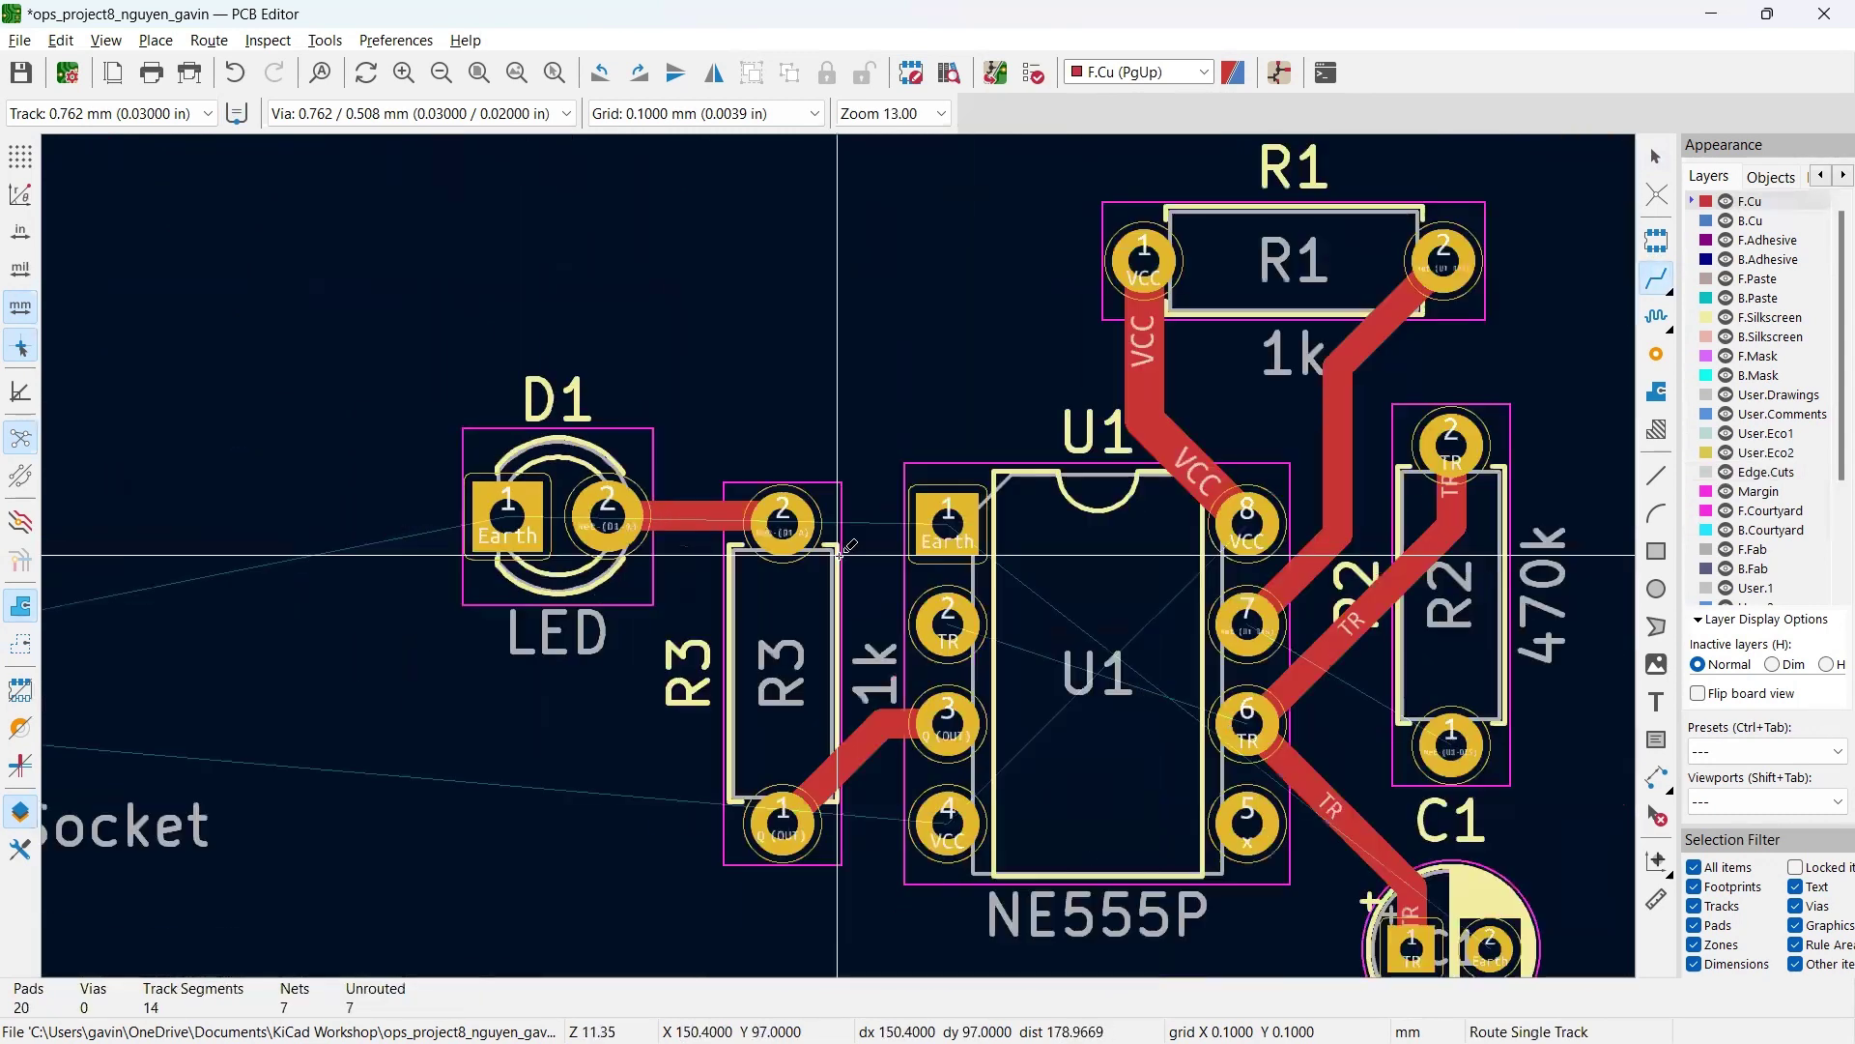
pyautogui.scroll(-2, 837, 553)
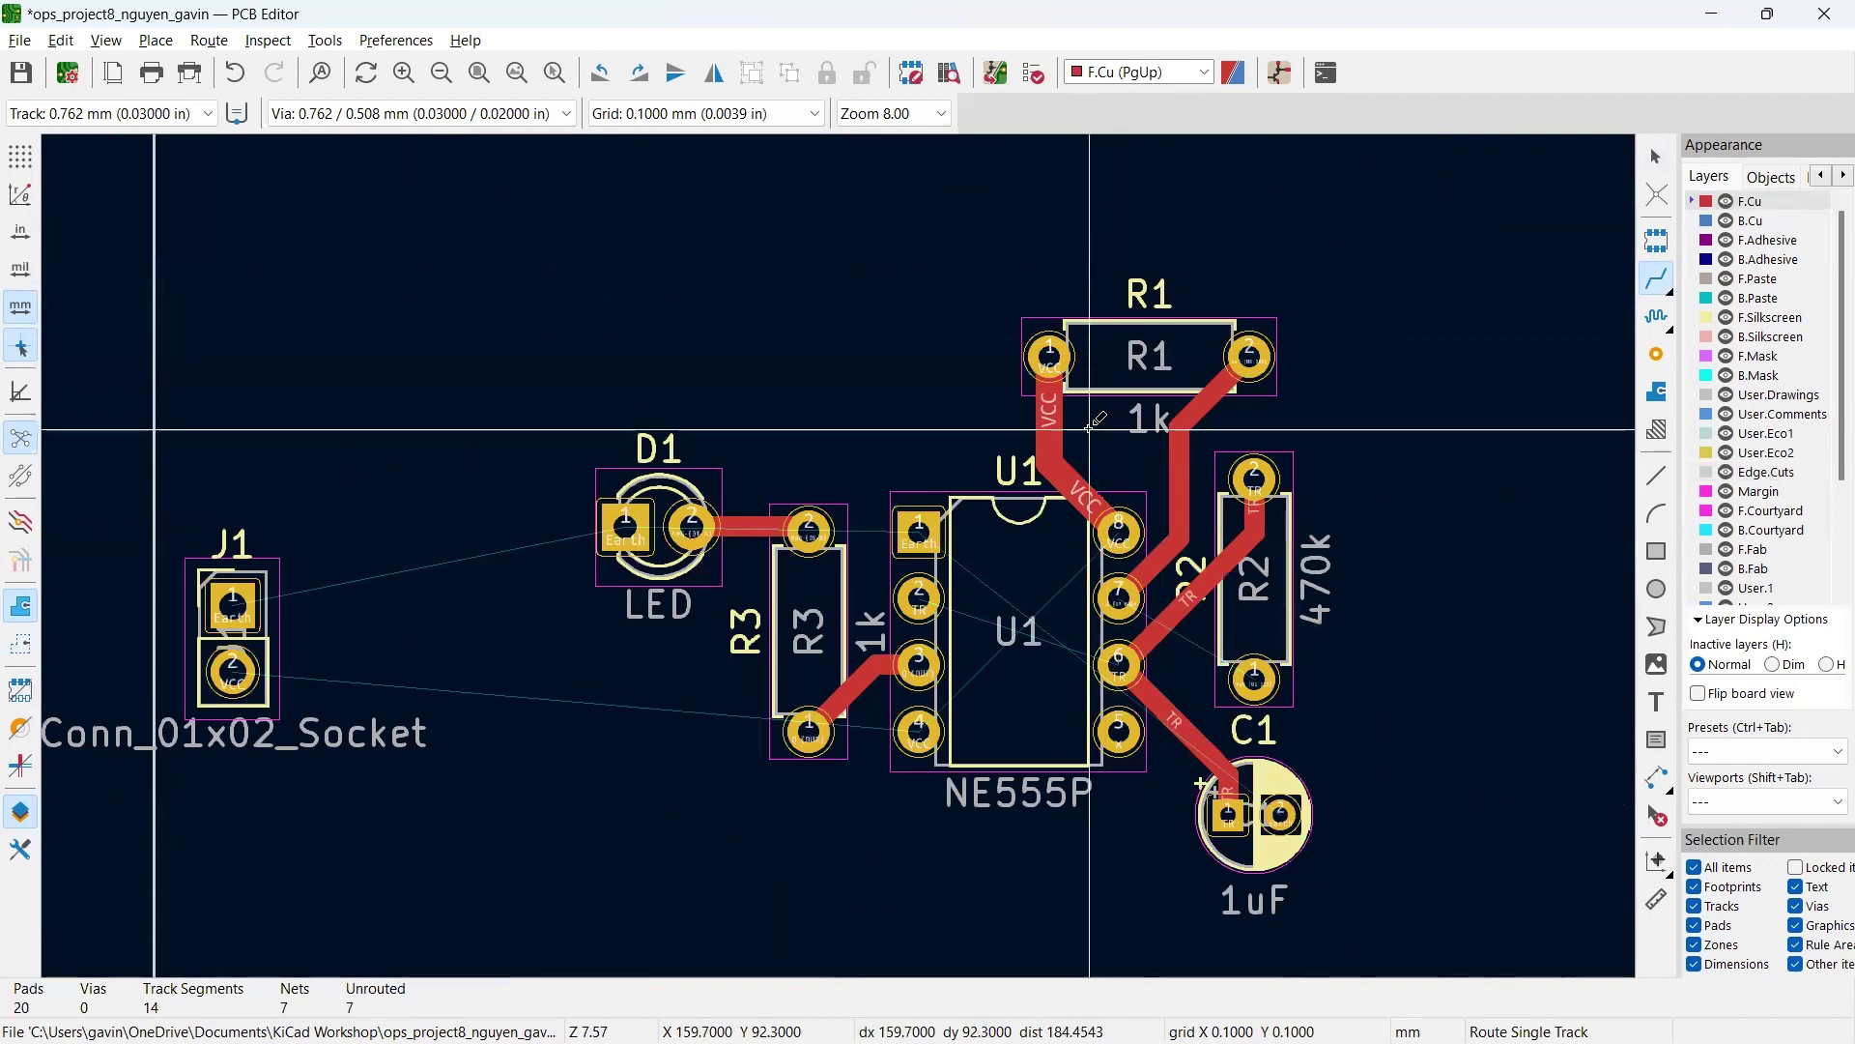
pyautogui.press('Escape')
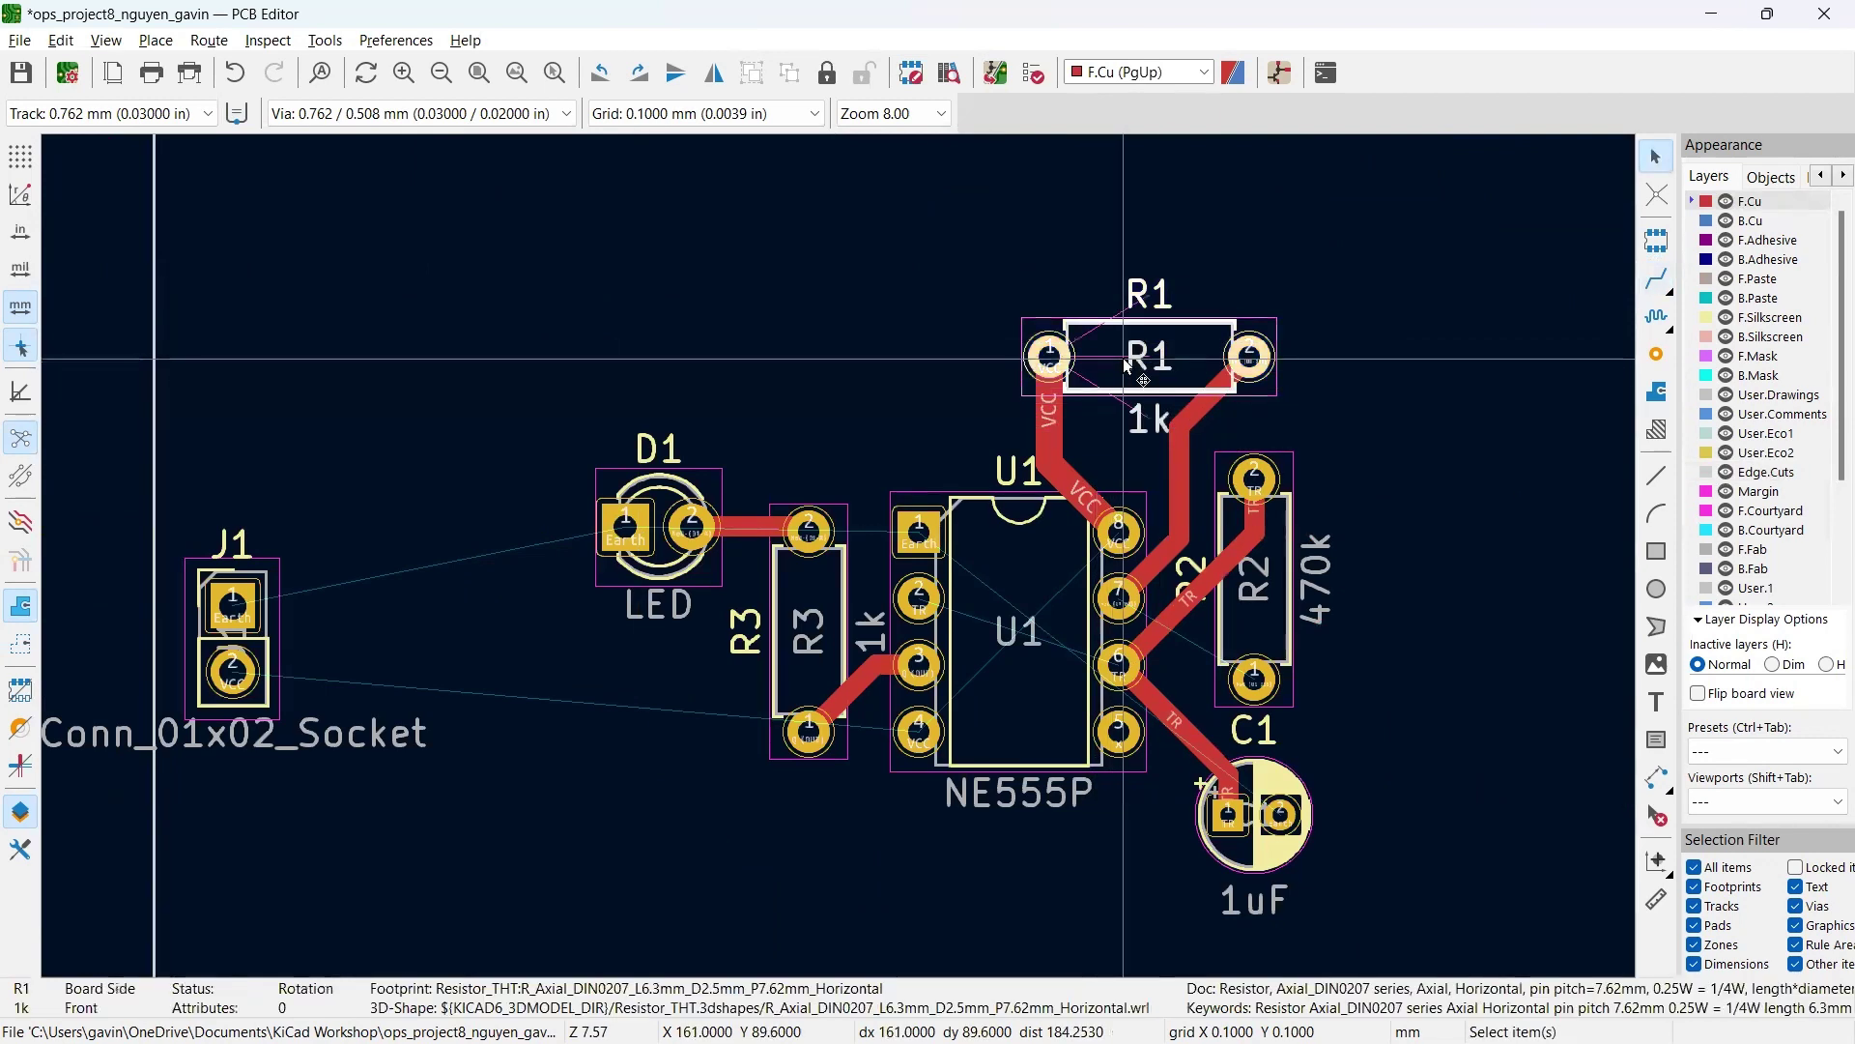
# Step: Examine the track between D1 pad 2 and R3 pad 2 and the unrouted pads along U1's left side
pyautogui.scroll(8, 802, 483)
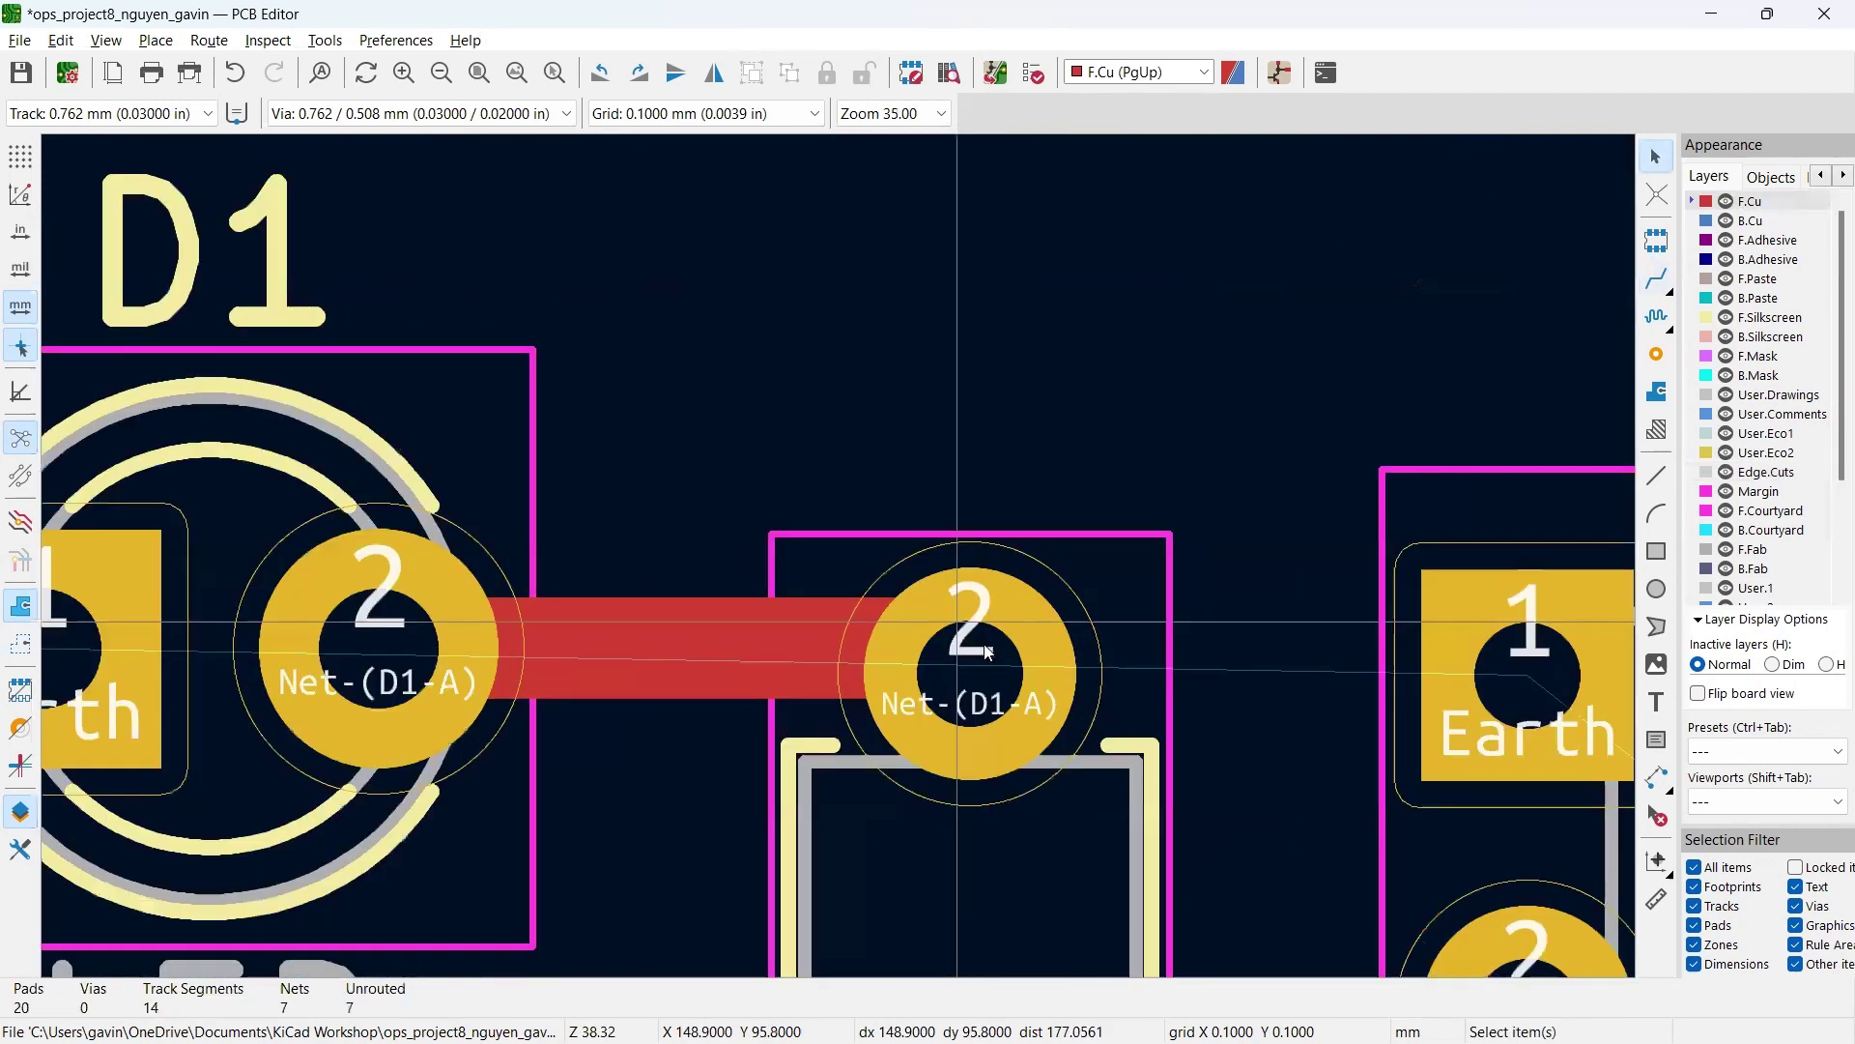
pyautogui.click(823, 633)
pyautogui.press('1')
pyautogui.press('Escape')
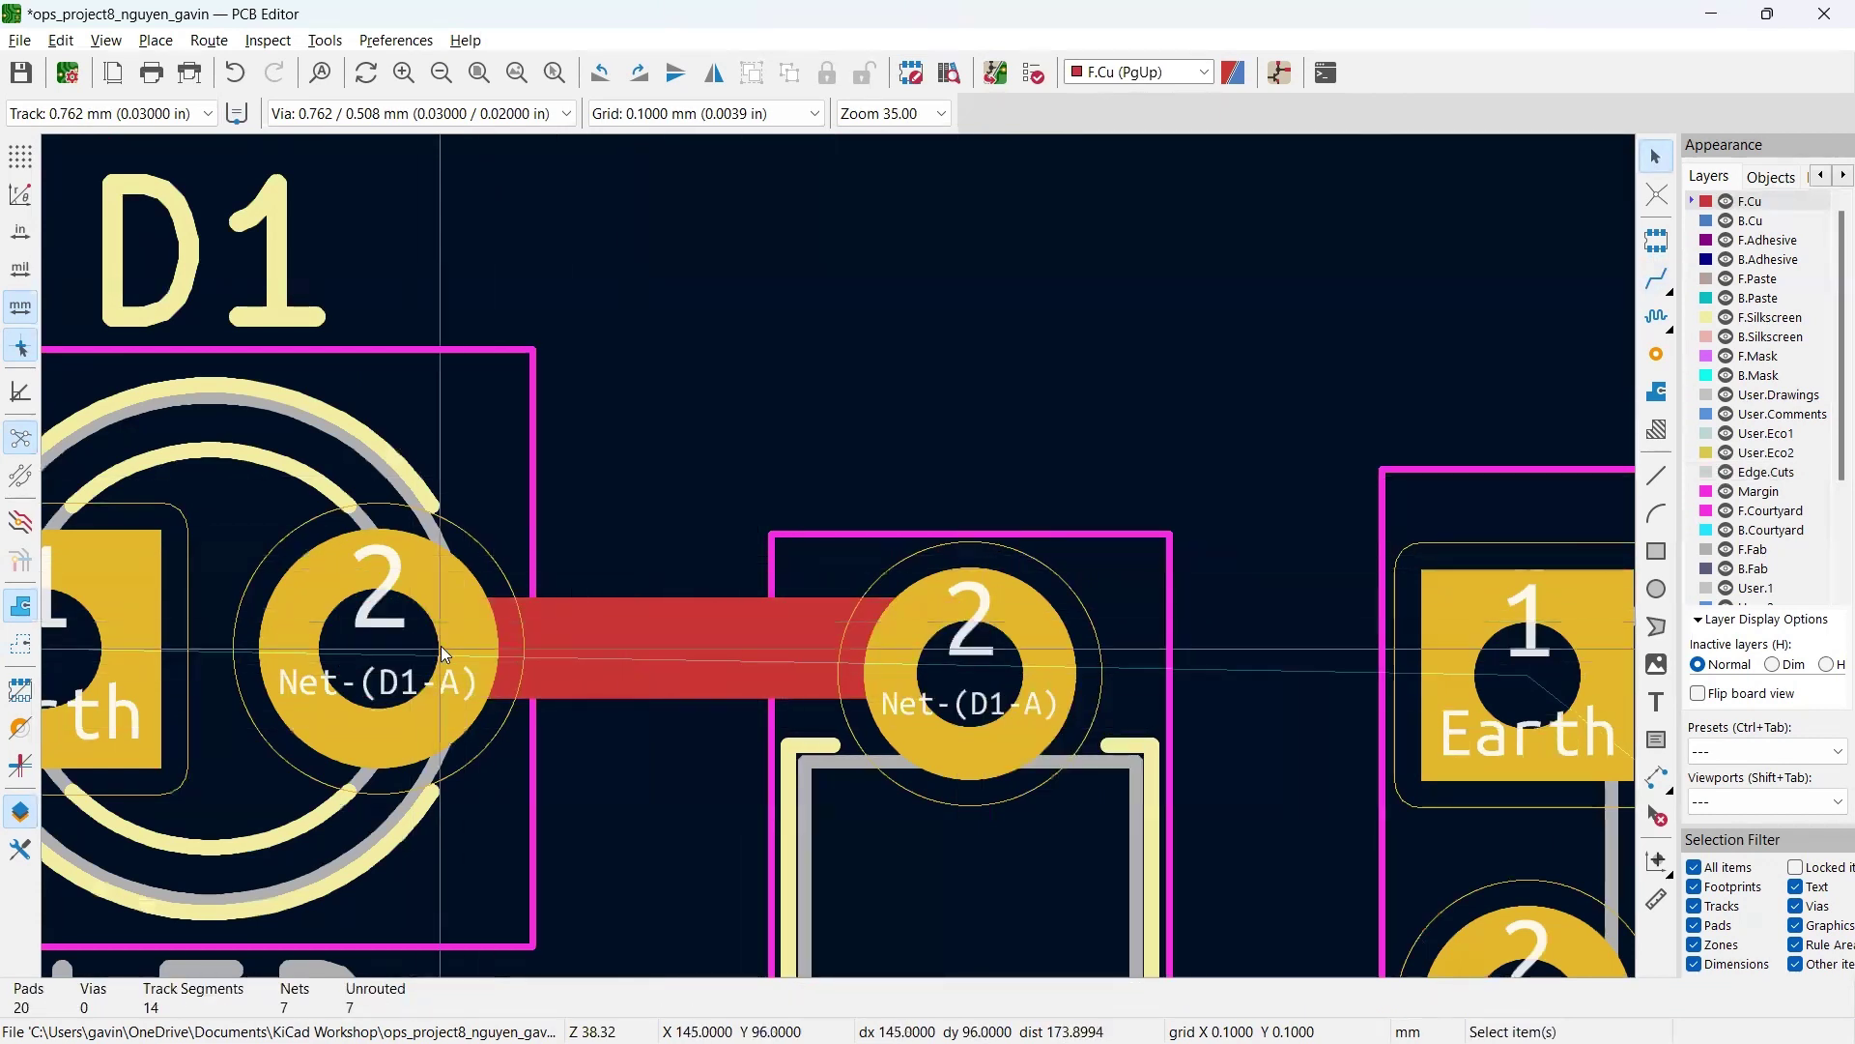
pyautogui.click(598, 630)
pyautogui.press('Escape')
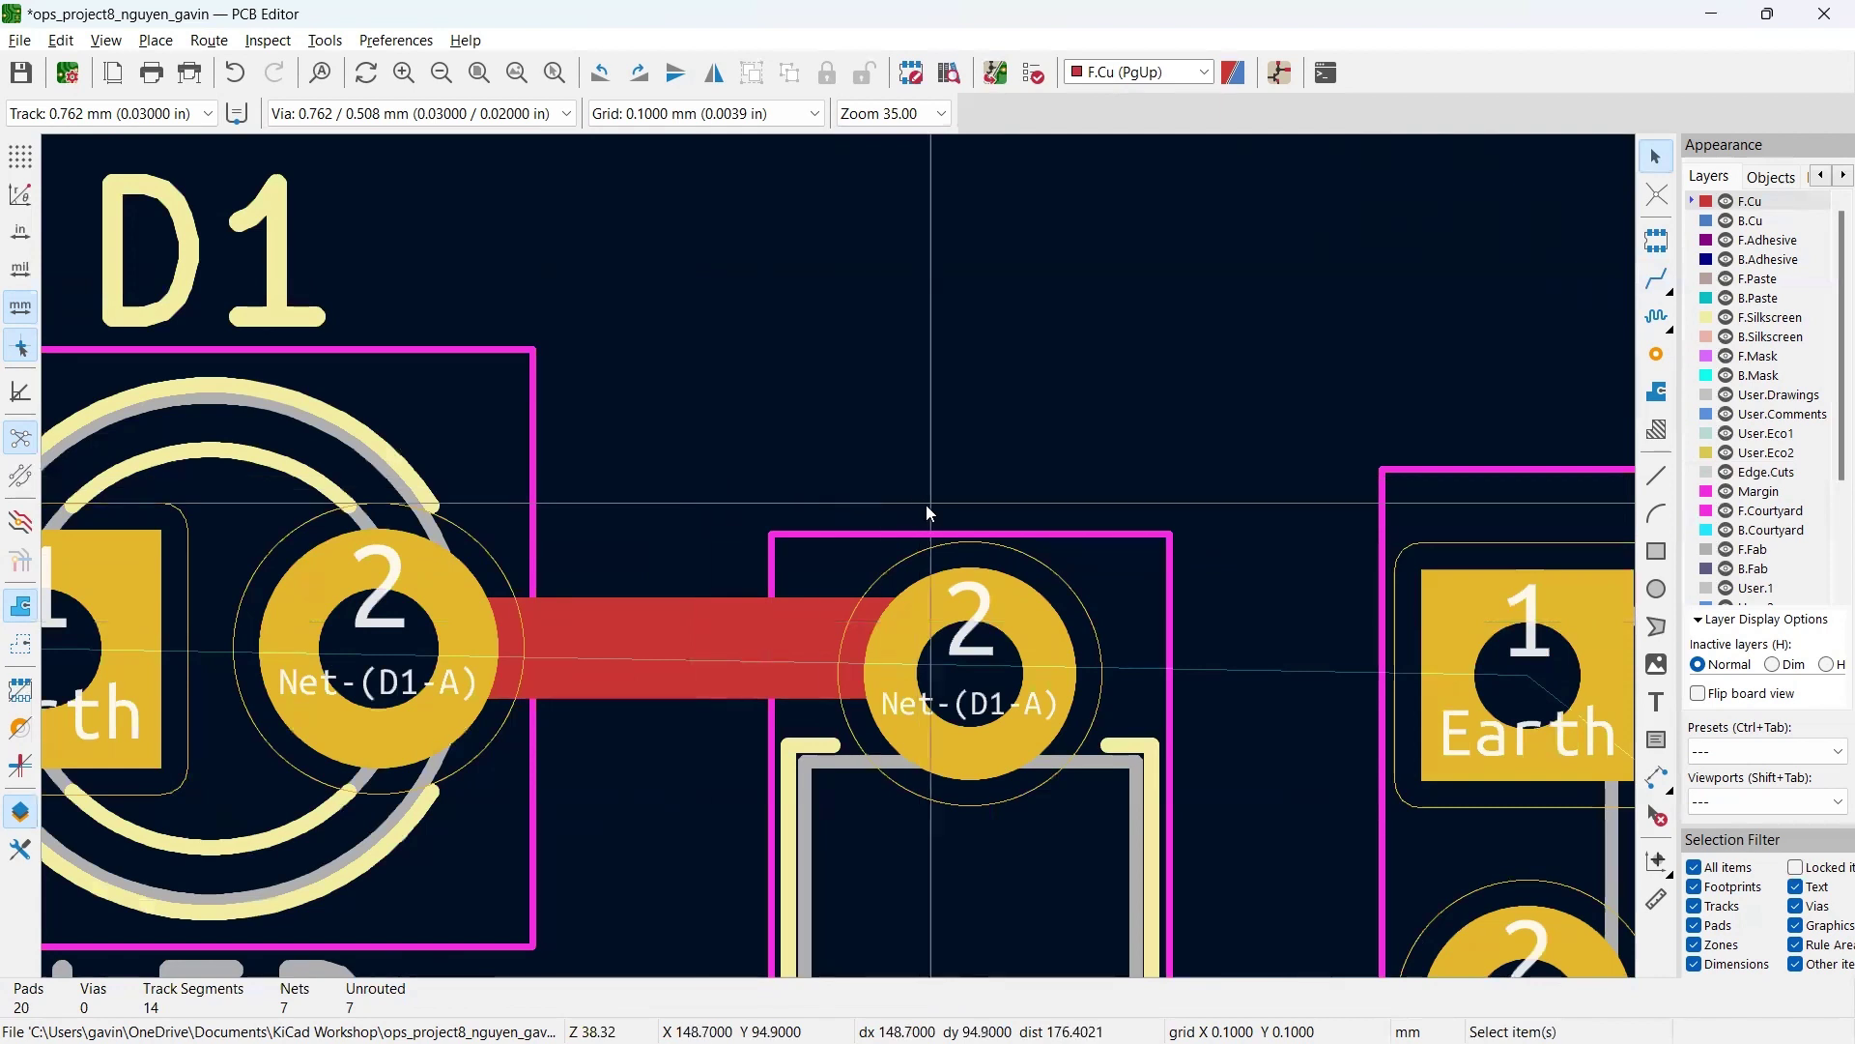
pyautogui.scroll(-4, 841, 570)
pyautogui.scroll(-2, 841, 566)
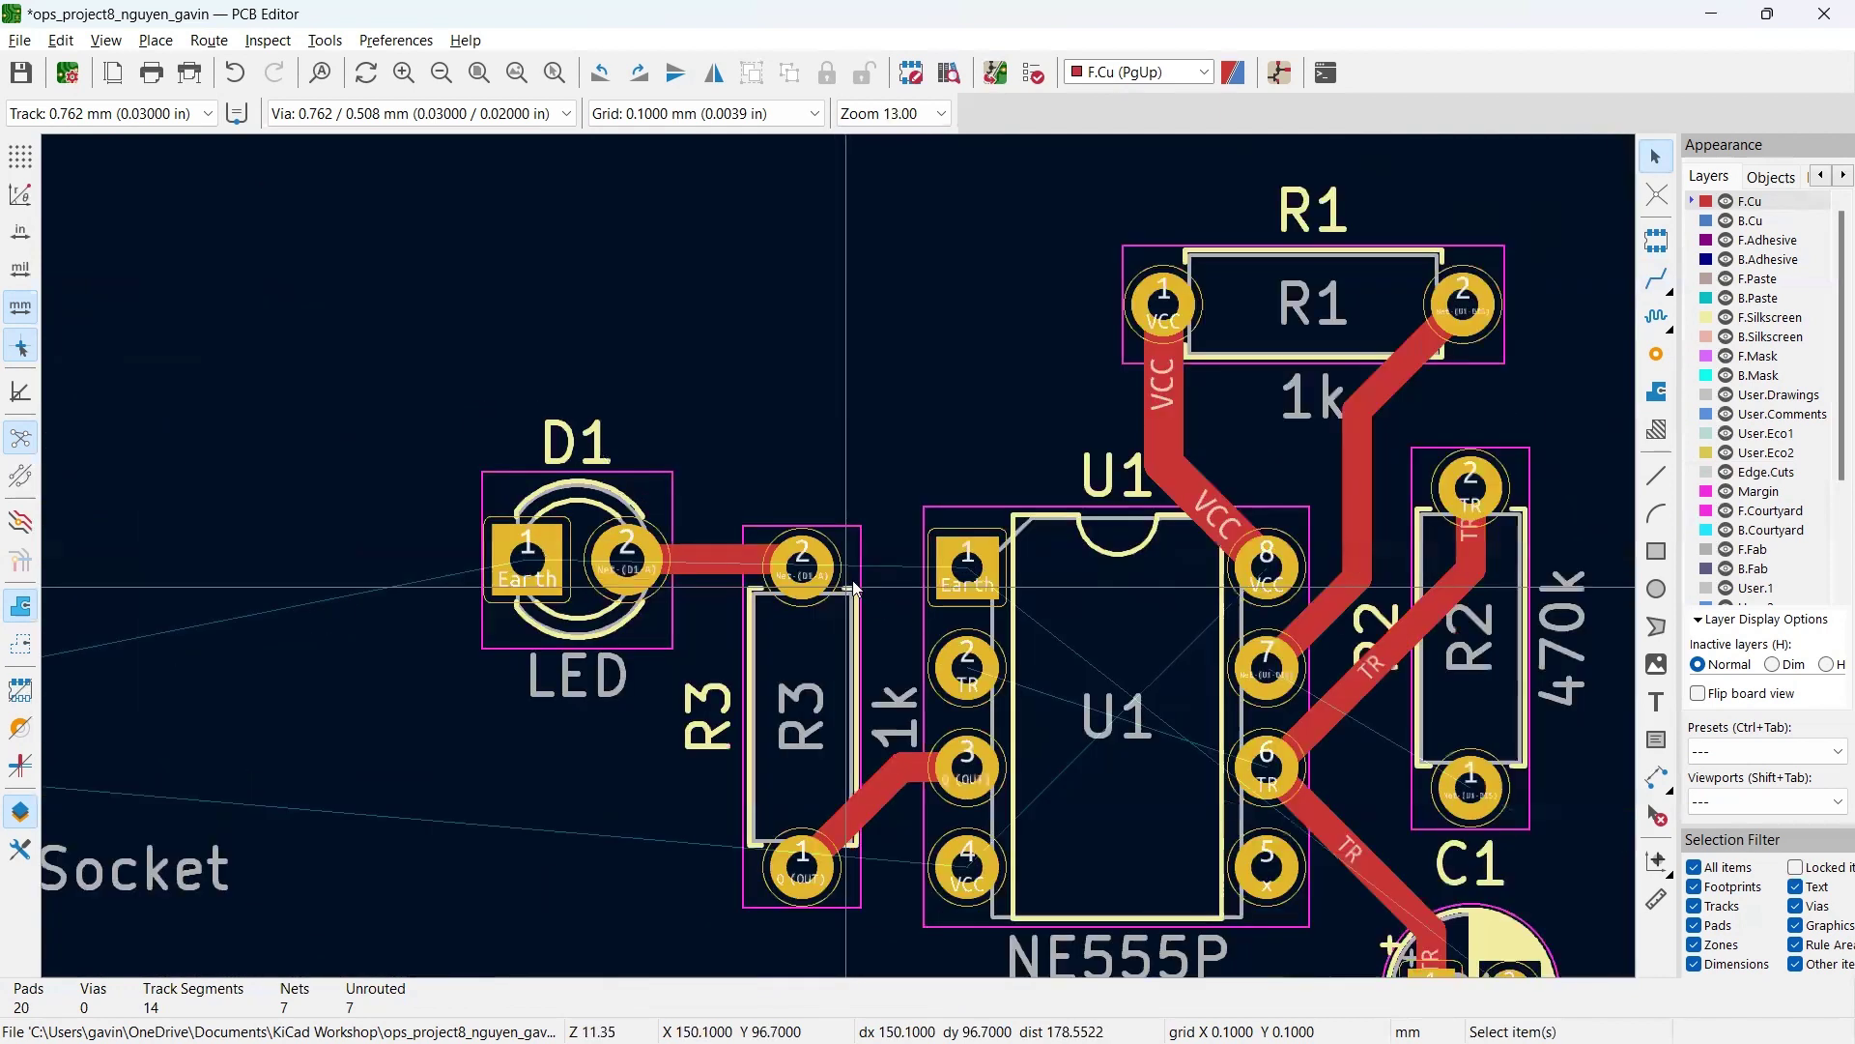
pyautogui.scroll(4, 853, 586)
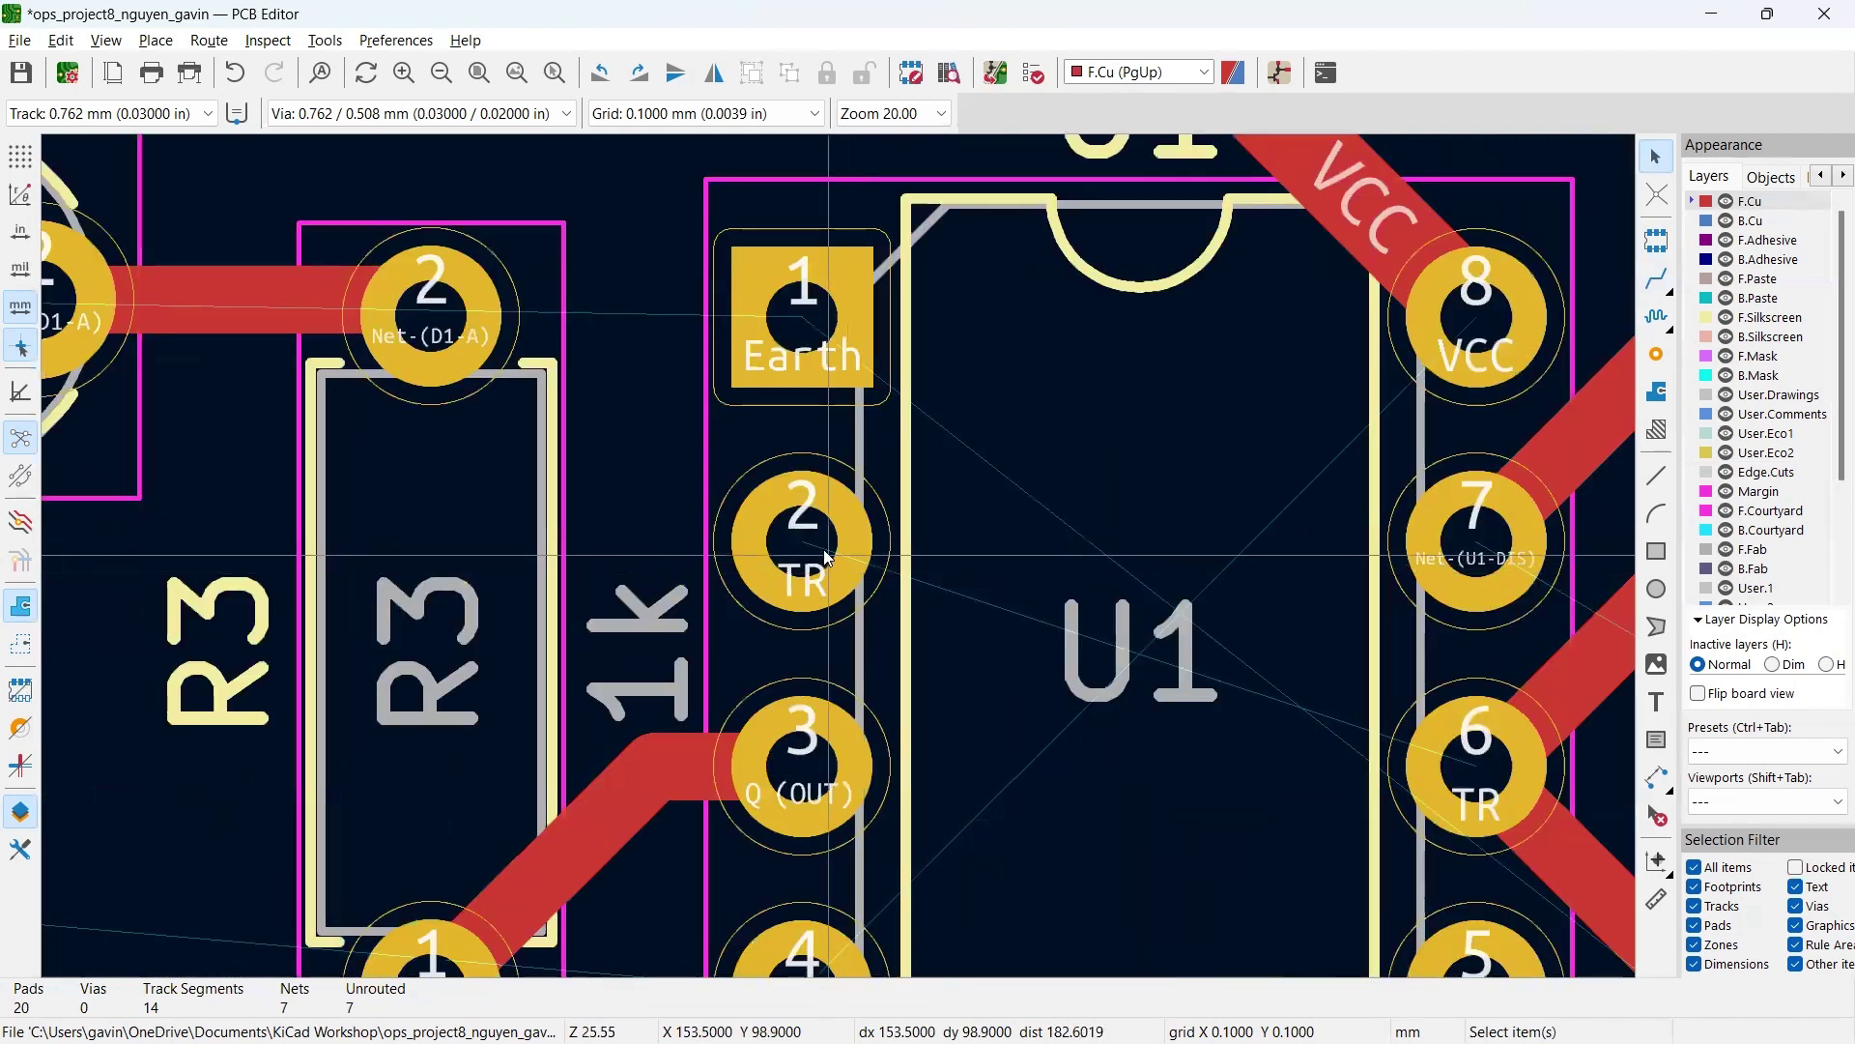
# Step: Route a 0.762 mm TR track on F.Cu from U1 pin 2 to U1 pin 6 and end routing
pyautogui.scroll(-2, 850, 556)
pyautogui.press('x')
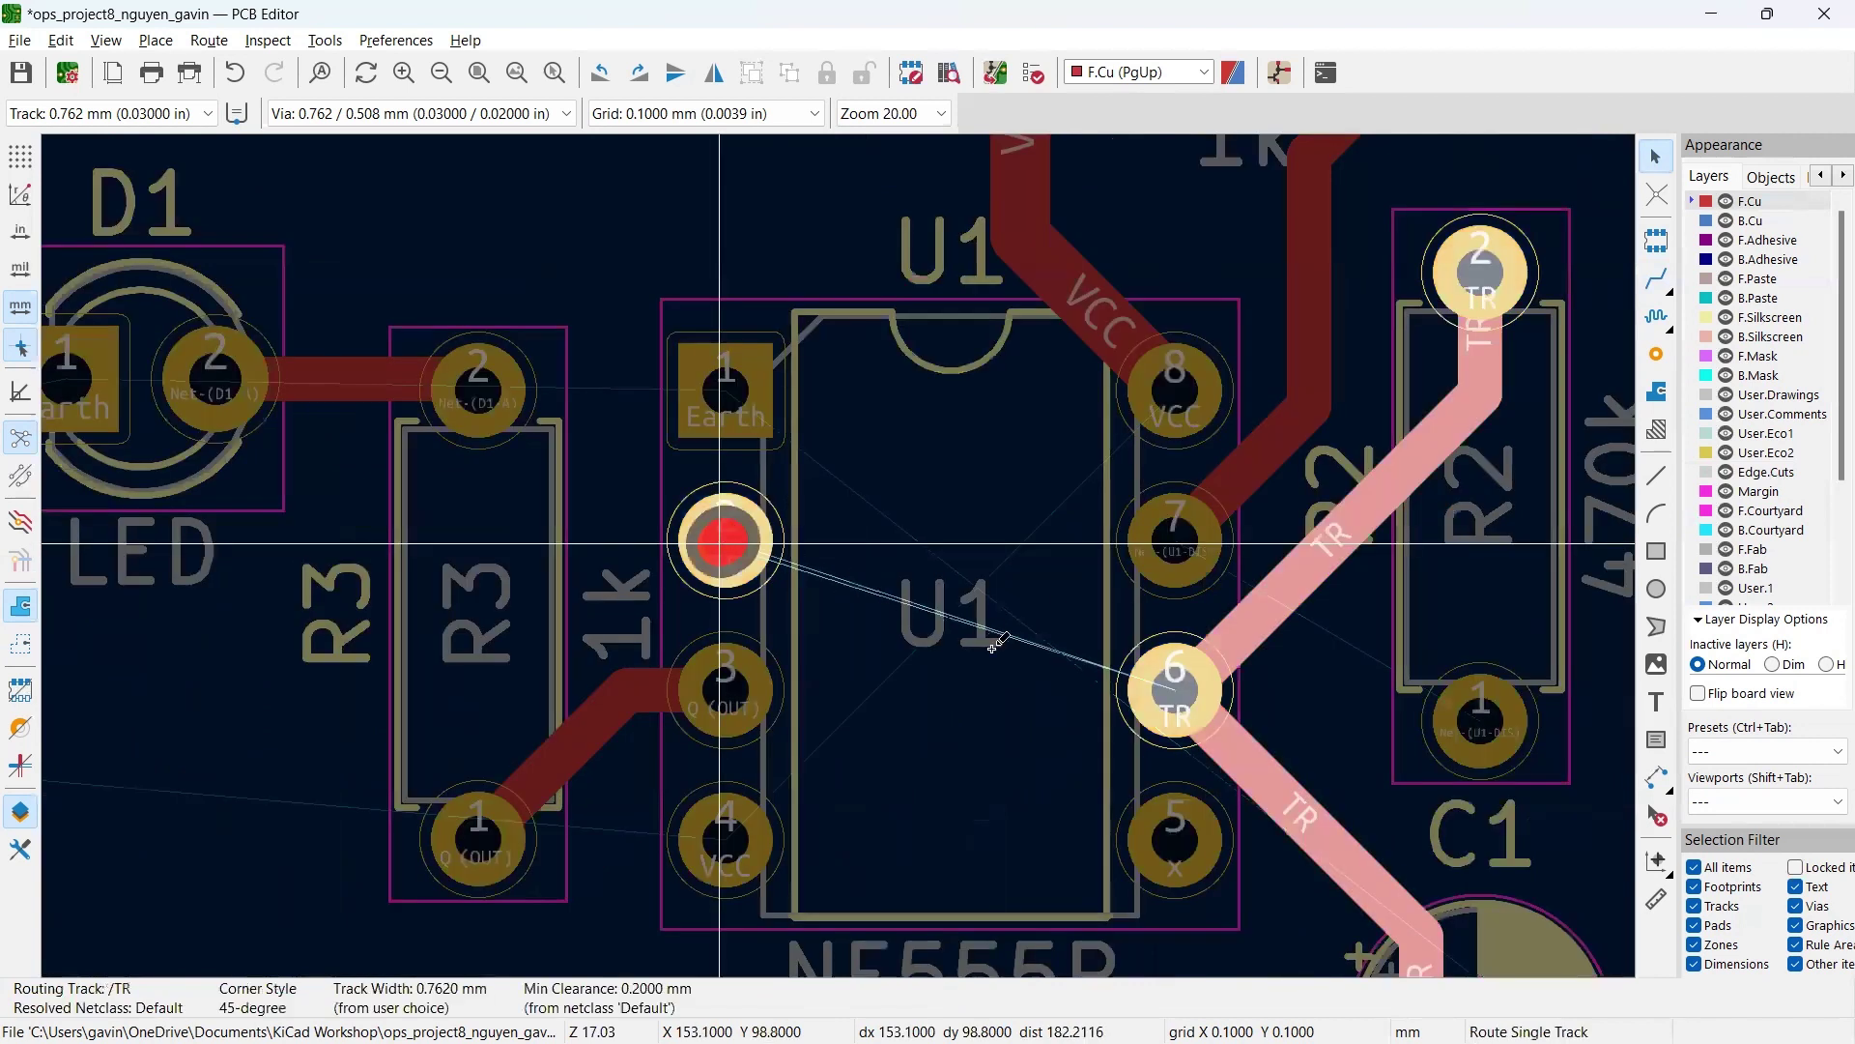
pyautogui.click(1150, 679)
pyautogui.scroll(-2, 1150, 680)
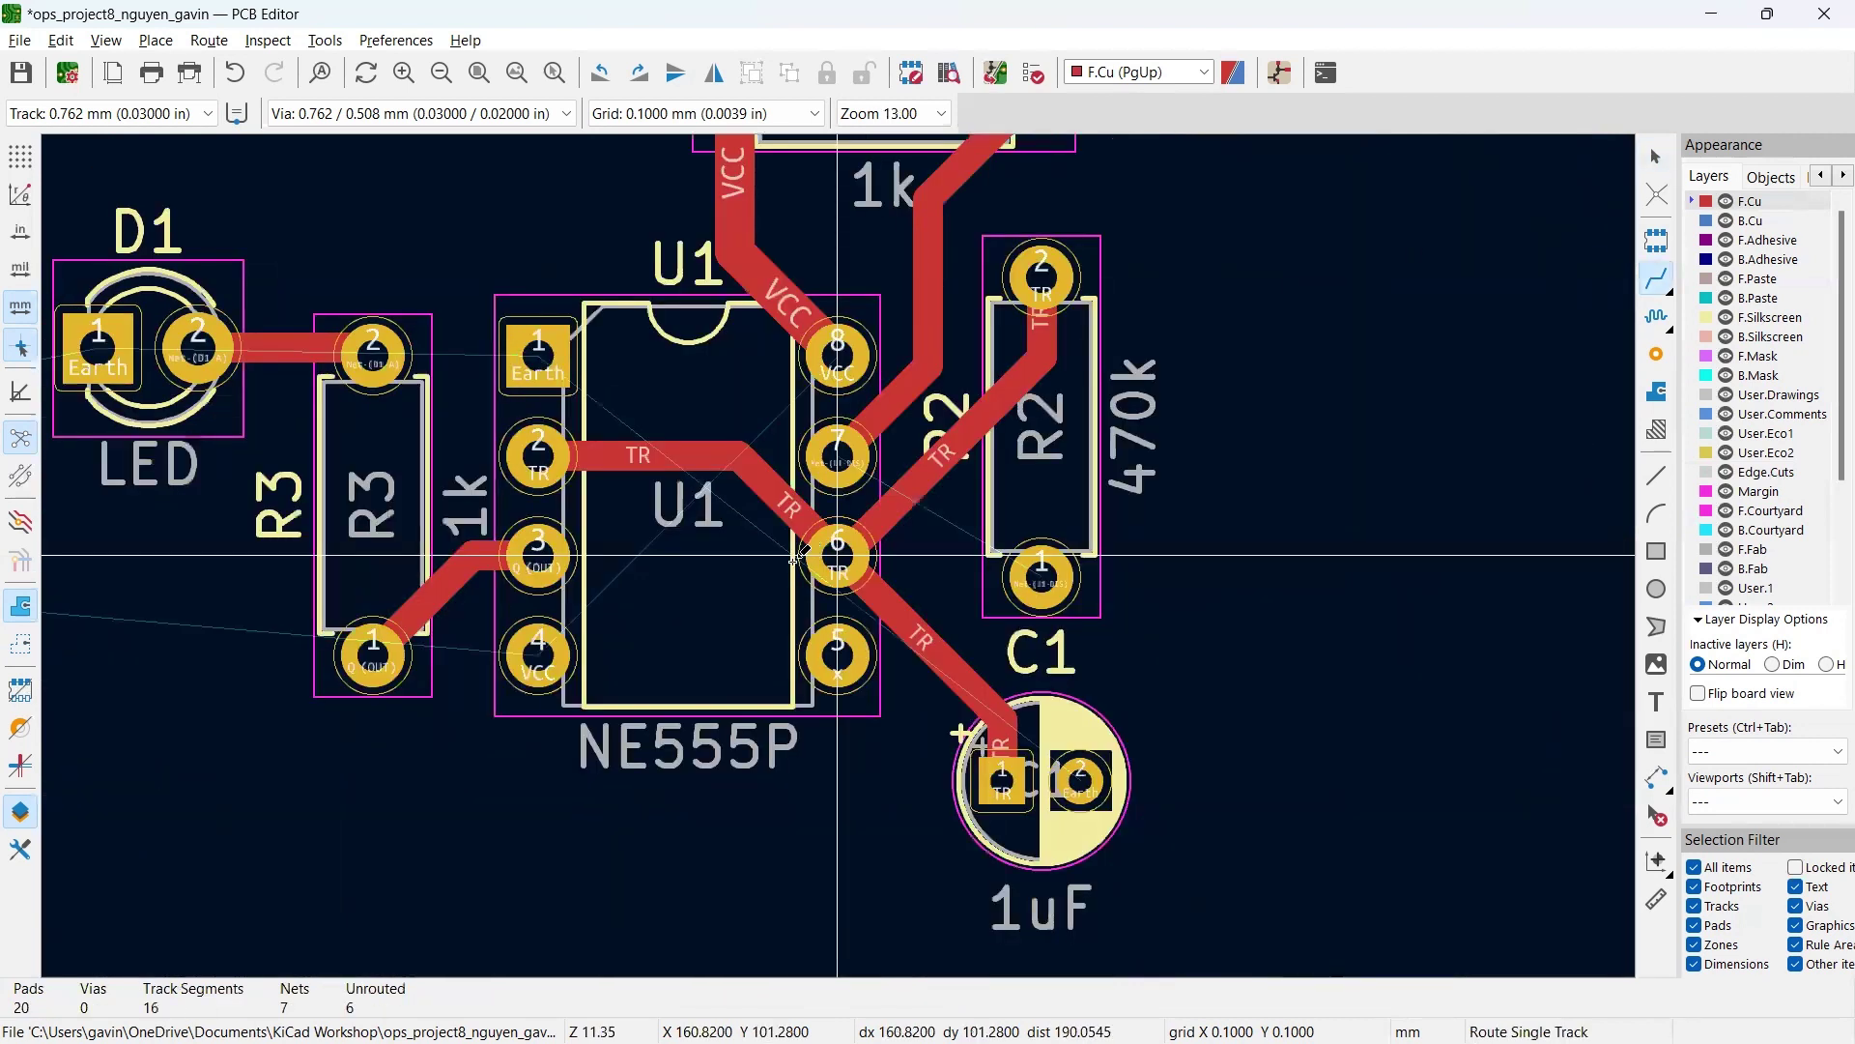
pyautogui.click(837, 556)
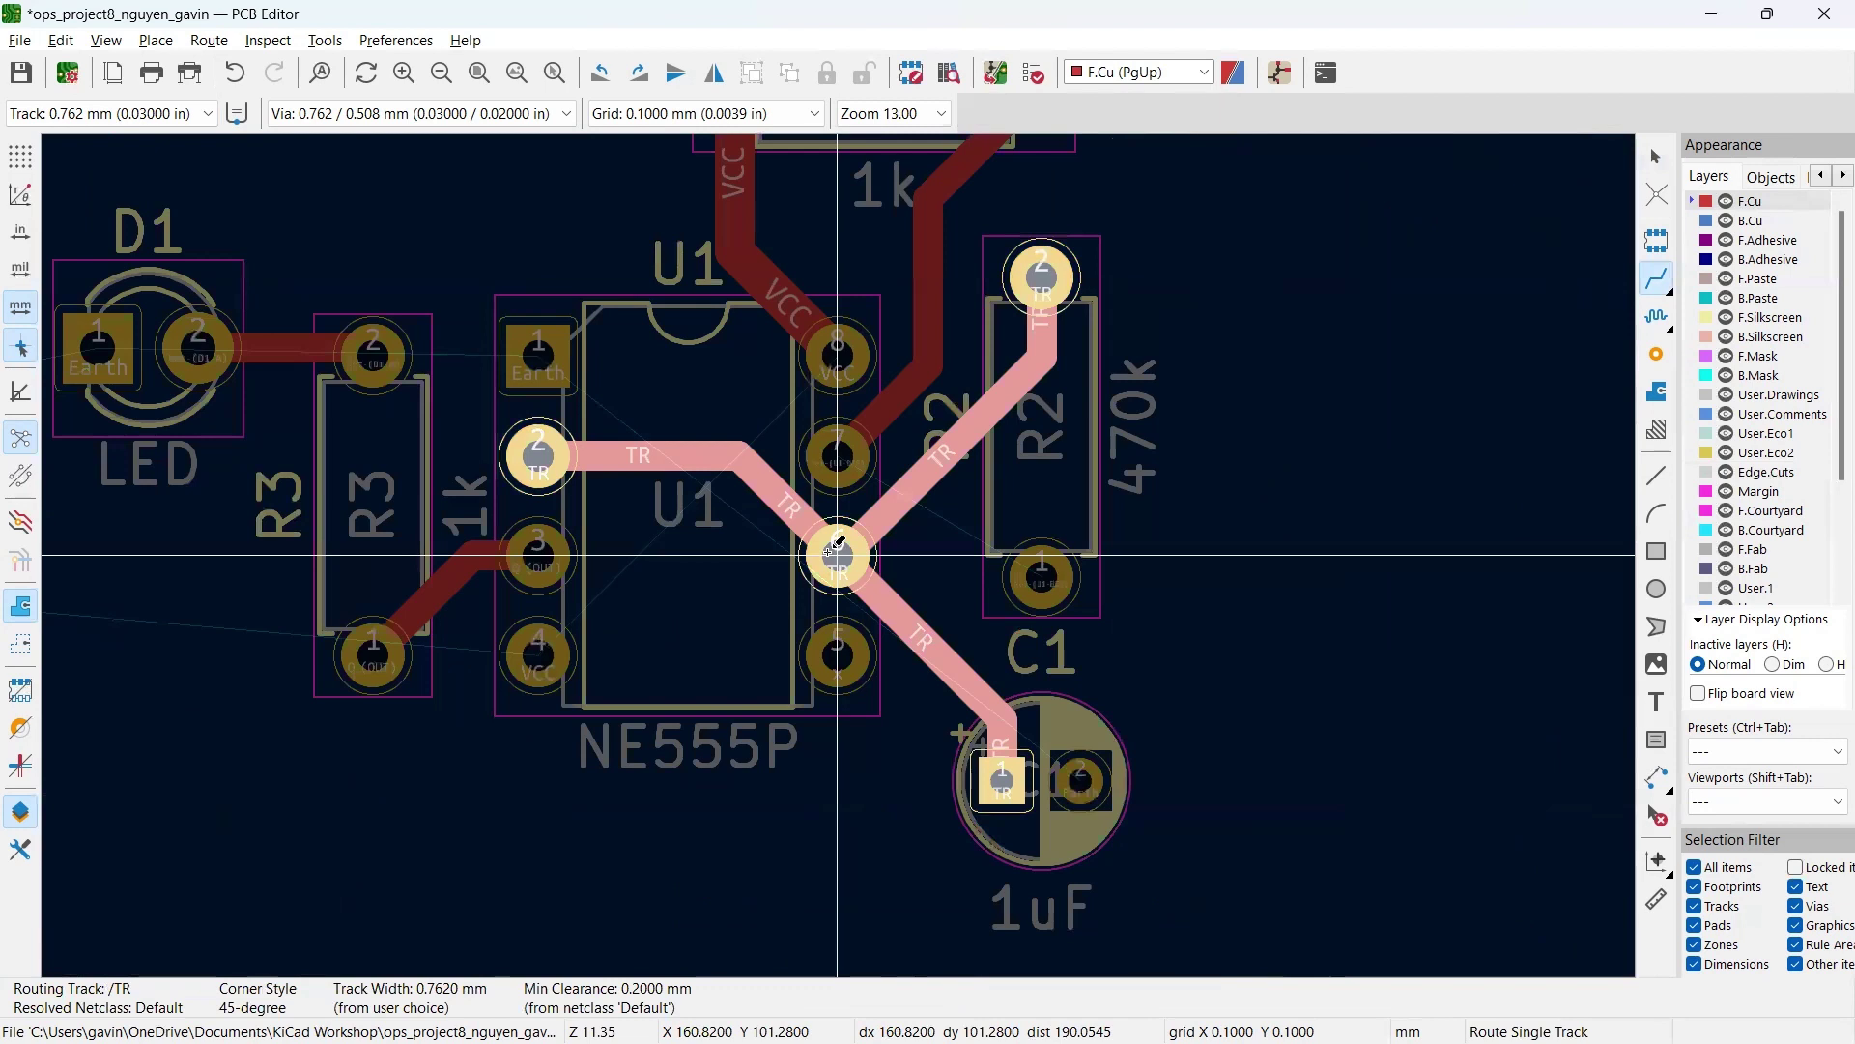
pyautogui.scroll(-5, 837, 556)
pyautogui.scroll(5, 837, 556)
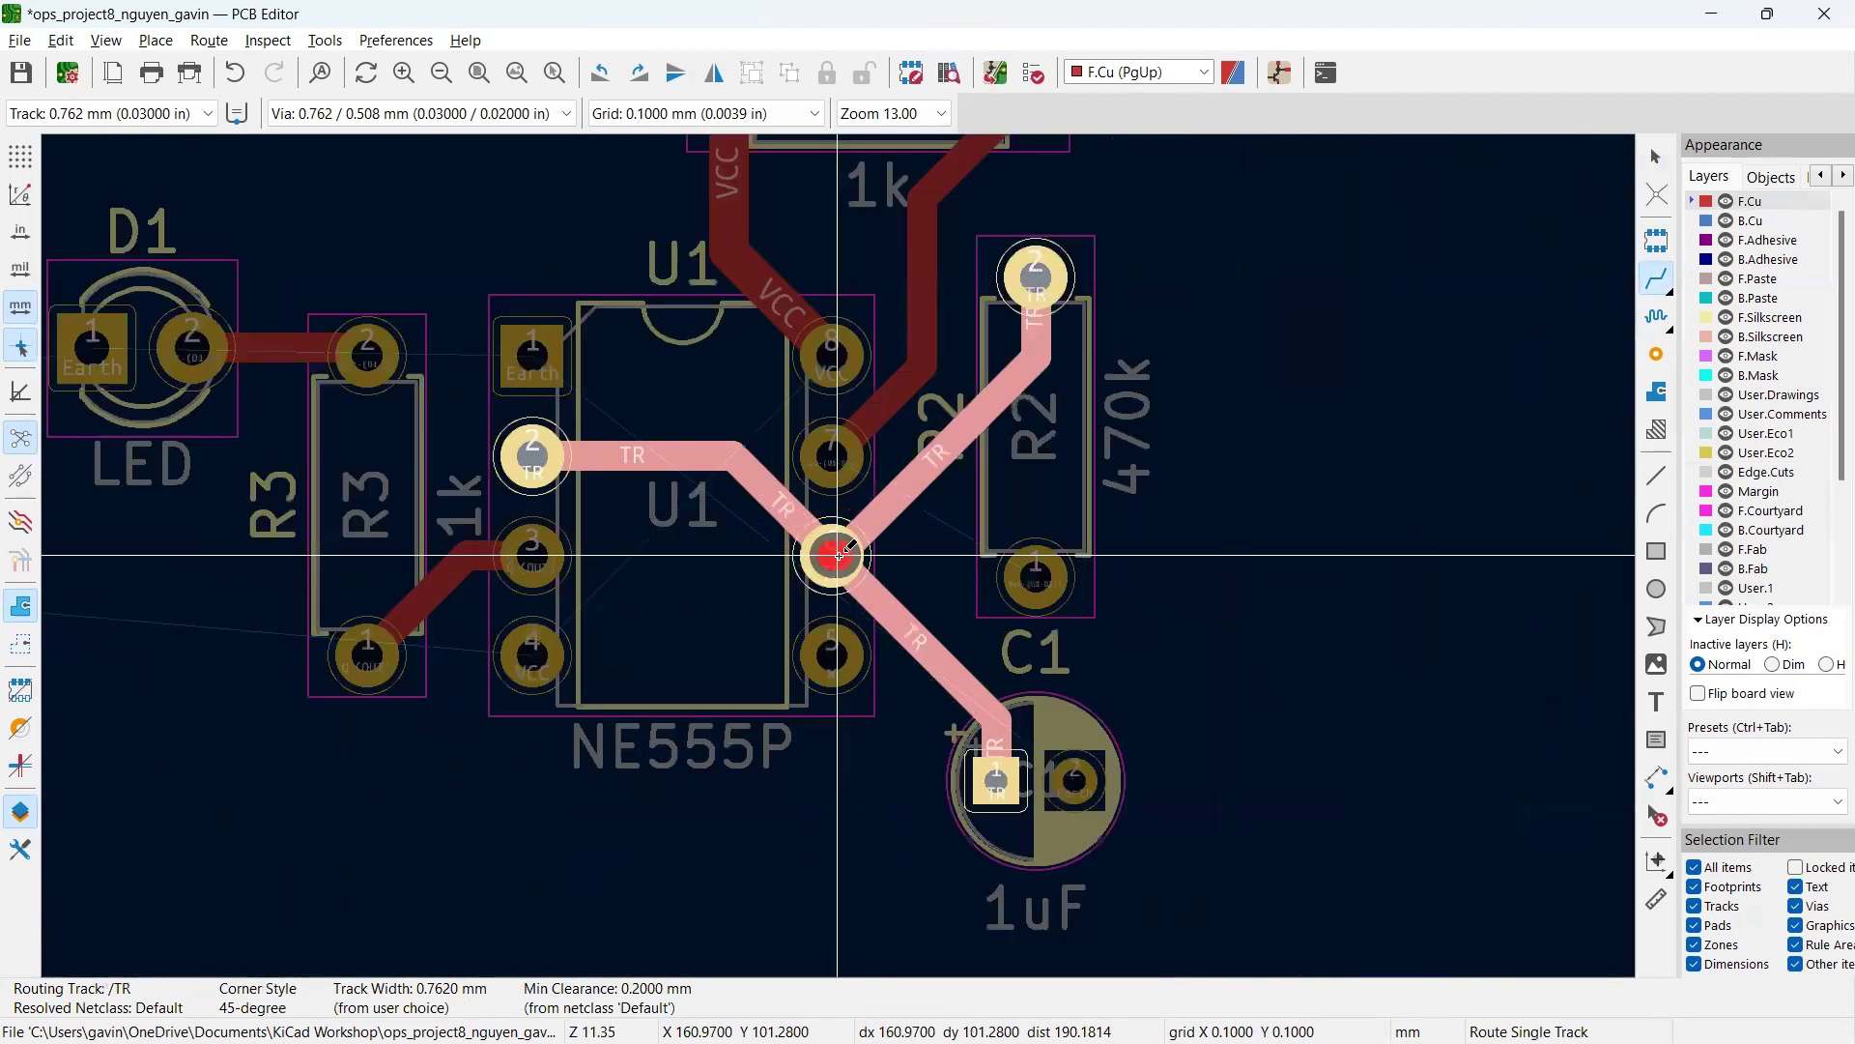
pyautogui.press('Escape')
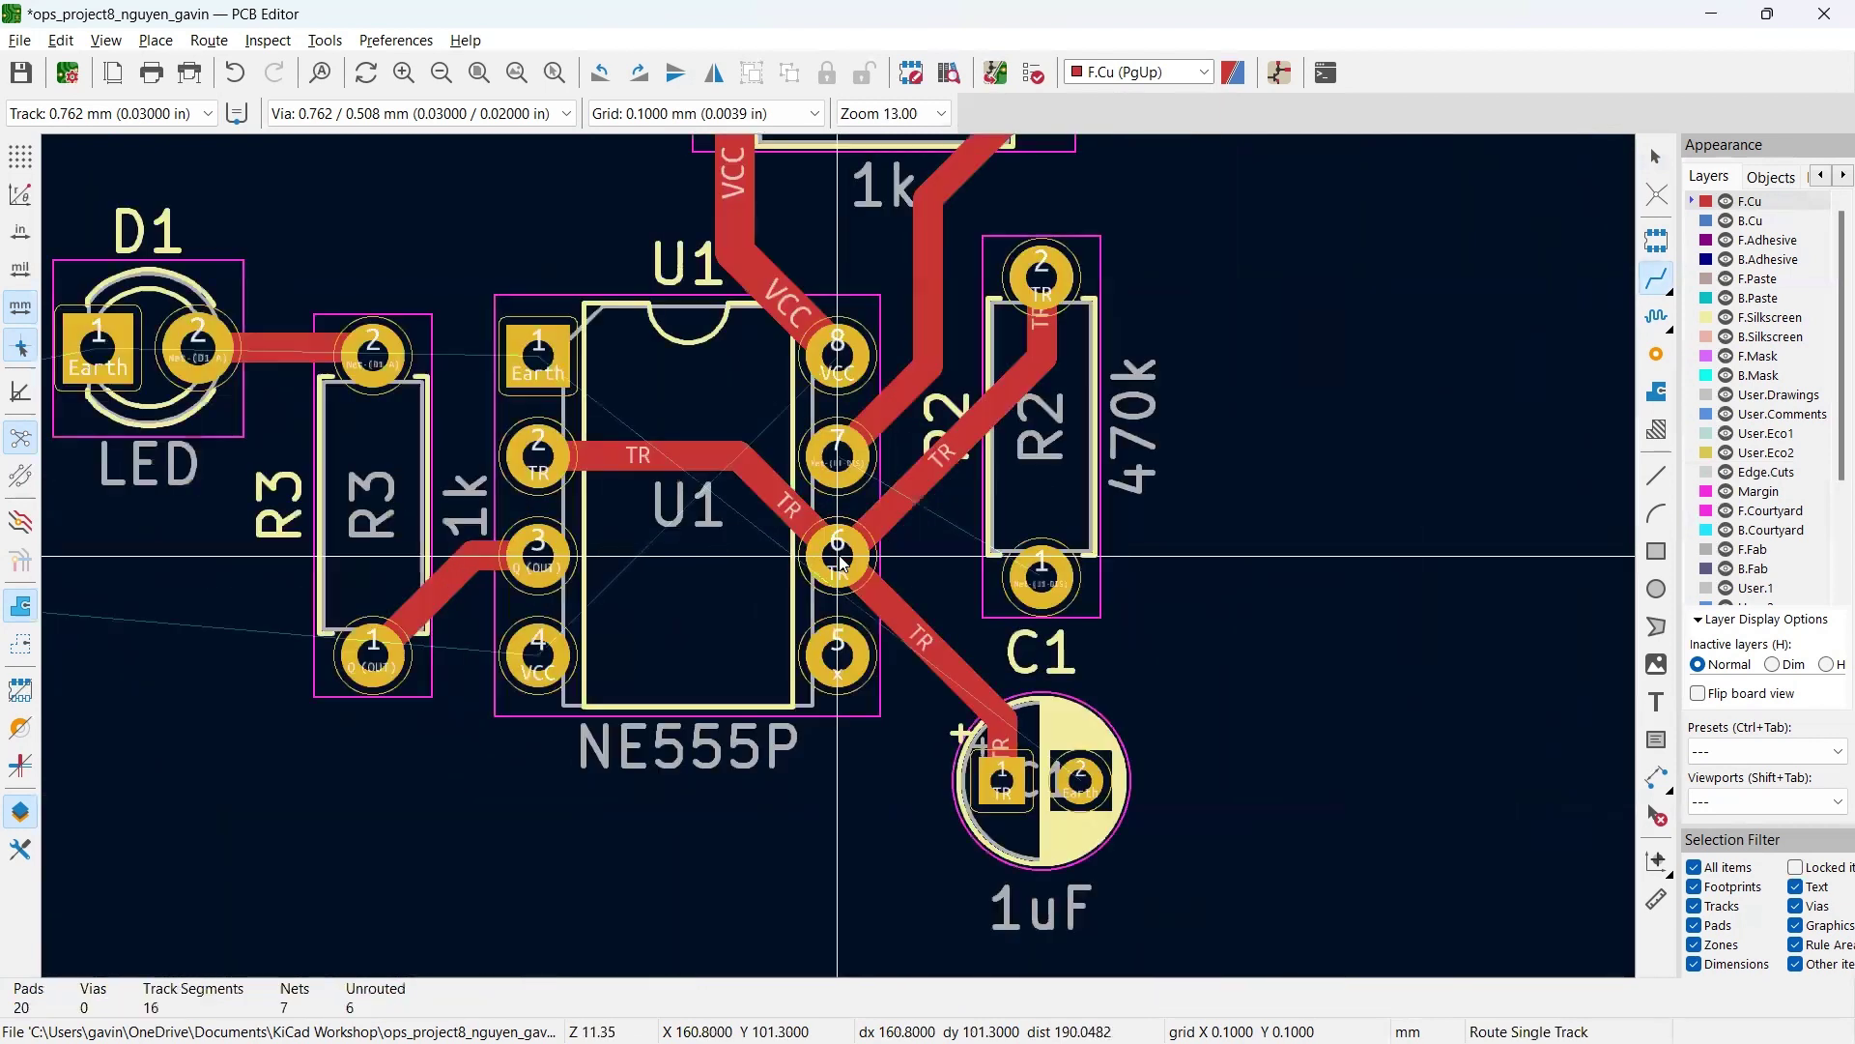
pyautogui.press('Escape')
pyautogui.scroll(2, 836, 551)
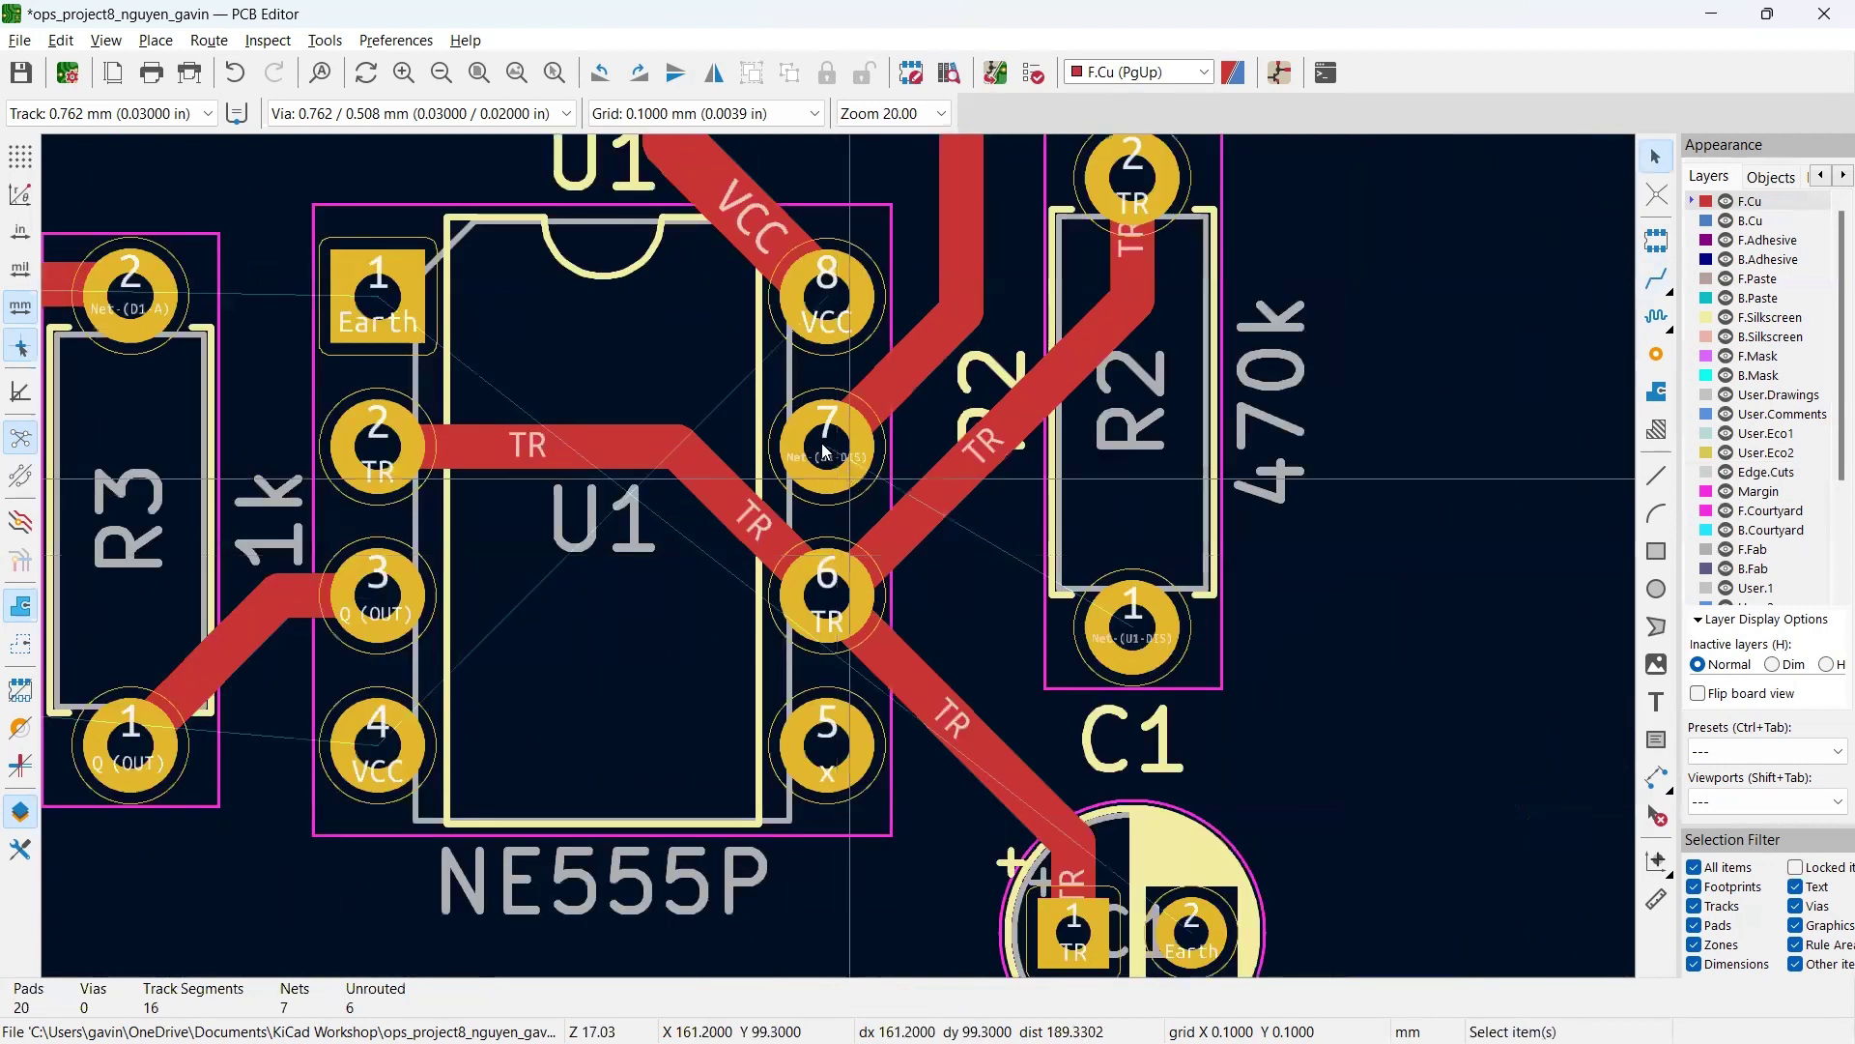
pyautogui.press('x')
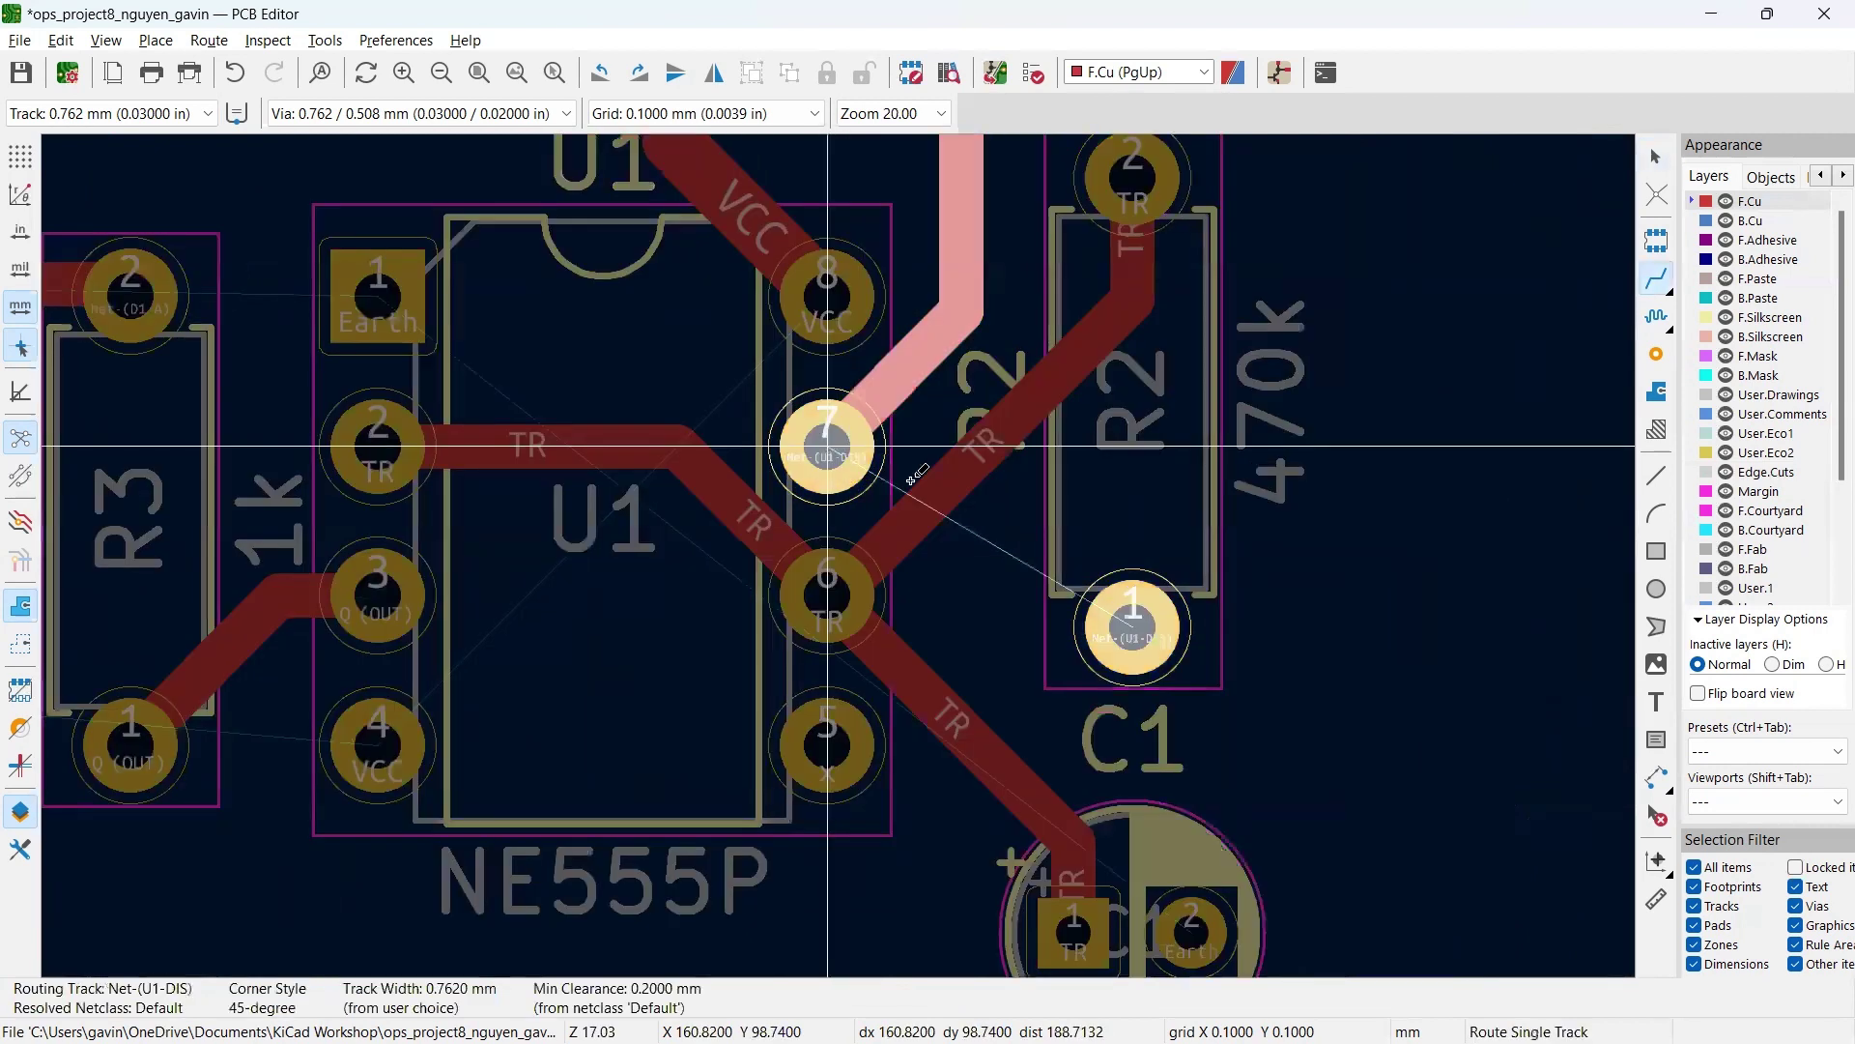
pyautogui.scroll(-2, 915, 473)
pyautogui.scroll(-2, 798, 547)
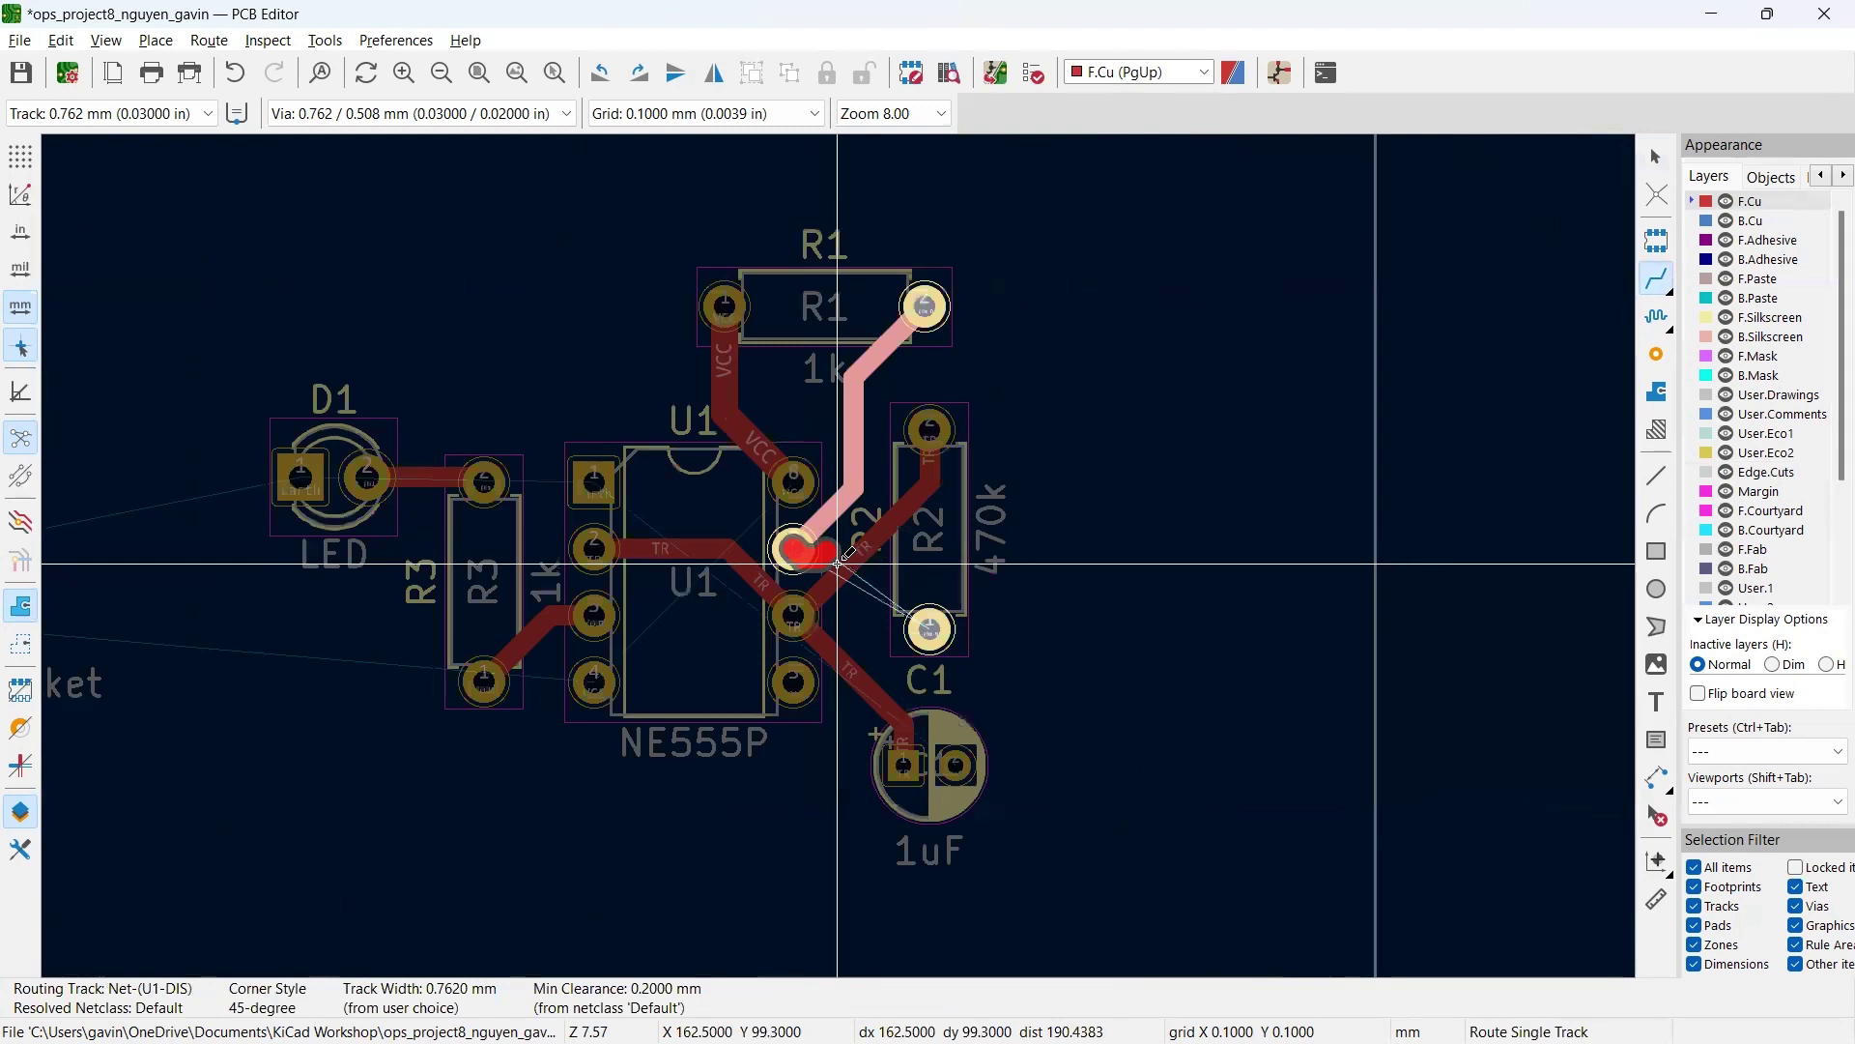
pyautogui.press('Escape')
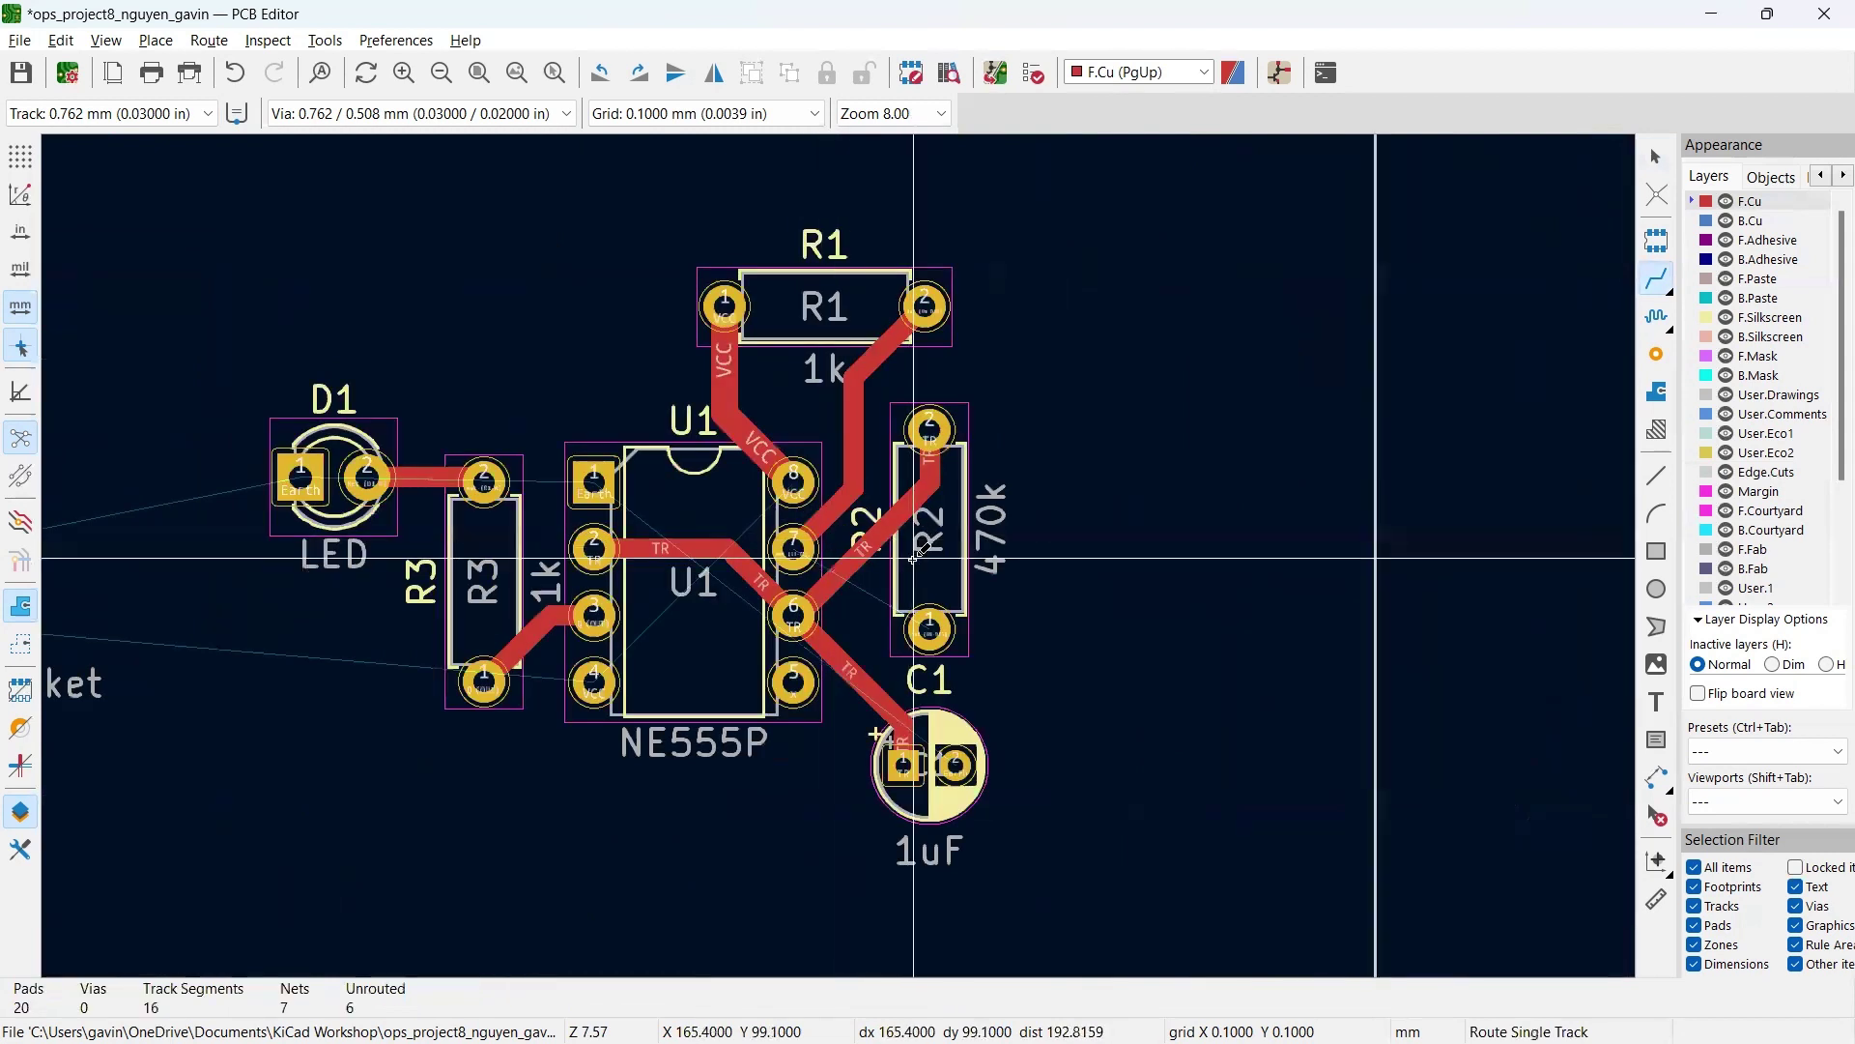
pyautogui.scroll(-1, 831, 543)
pyautogui.scroll(3, 687, 662)
pyautogui.press('Escape')
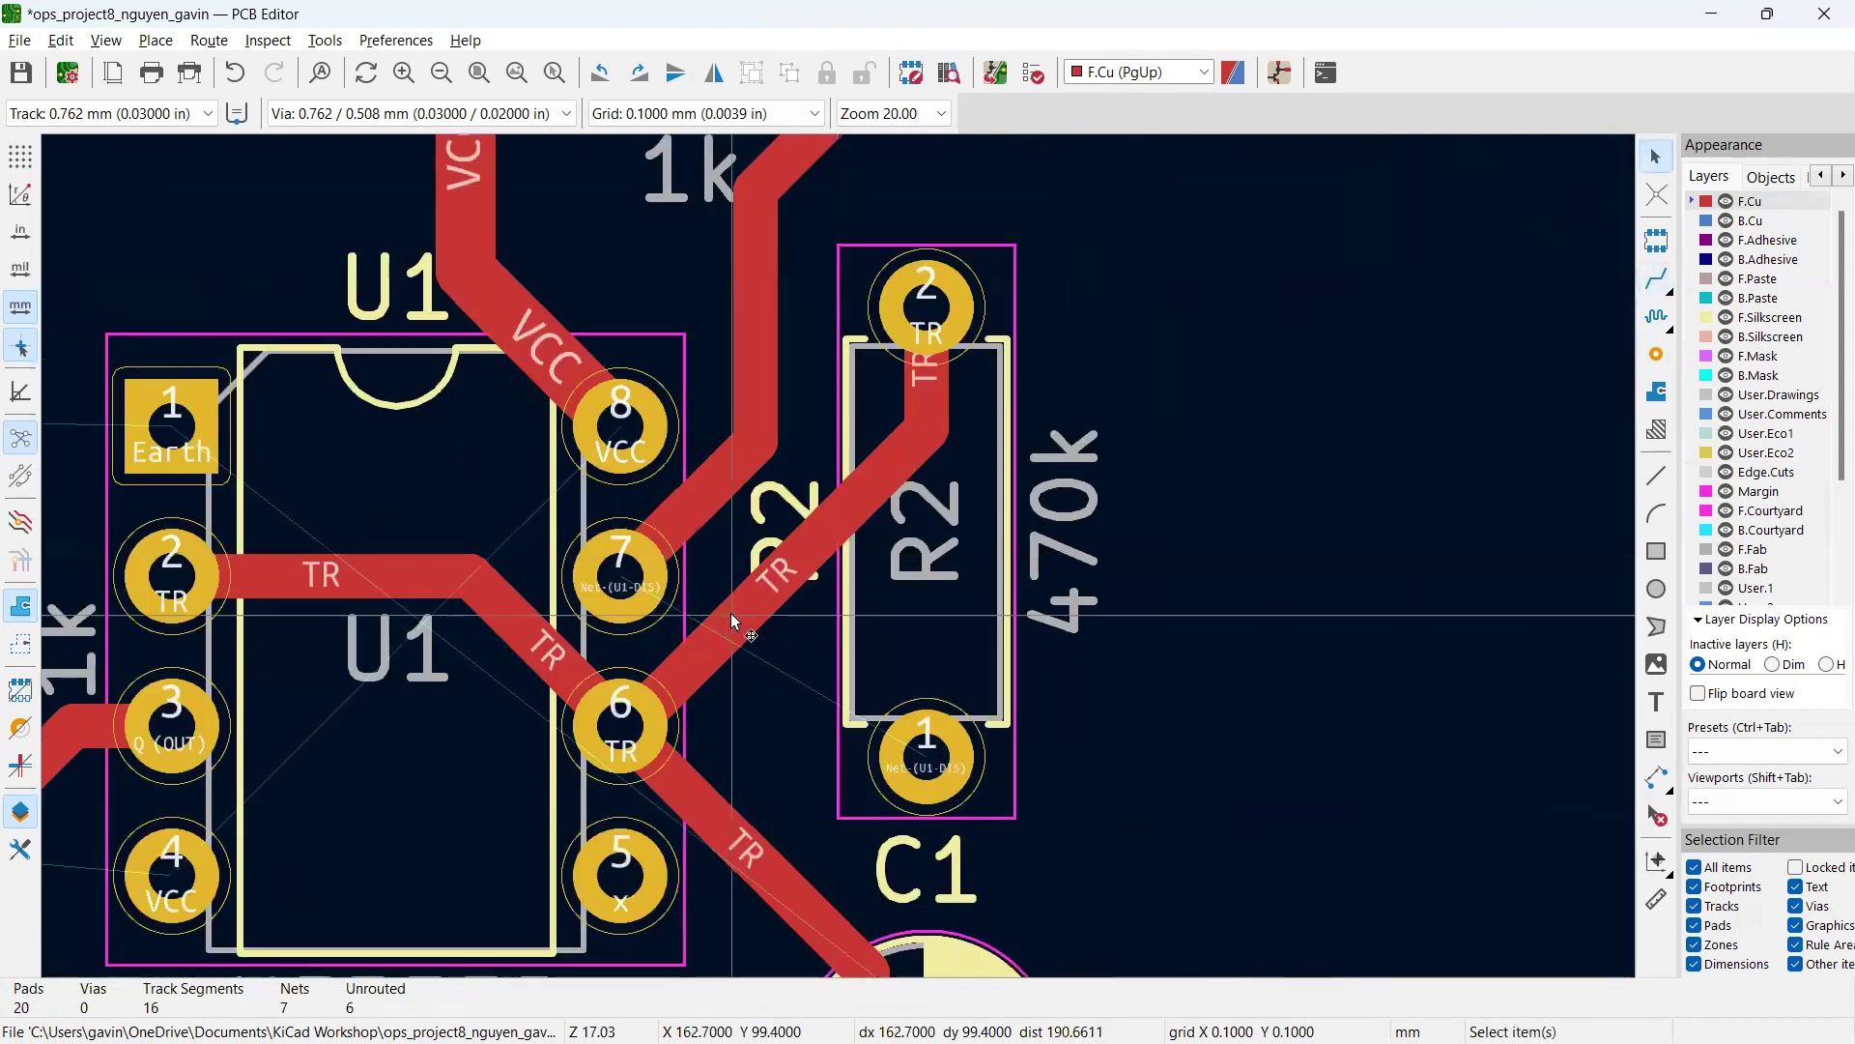
pyautogui.click(730, 612)
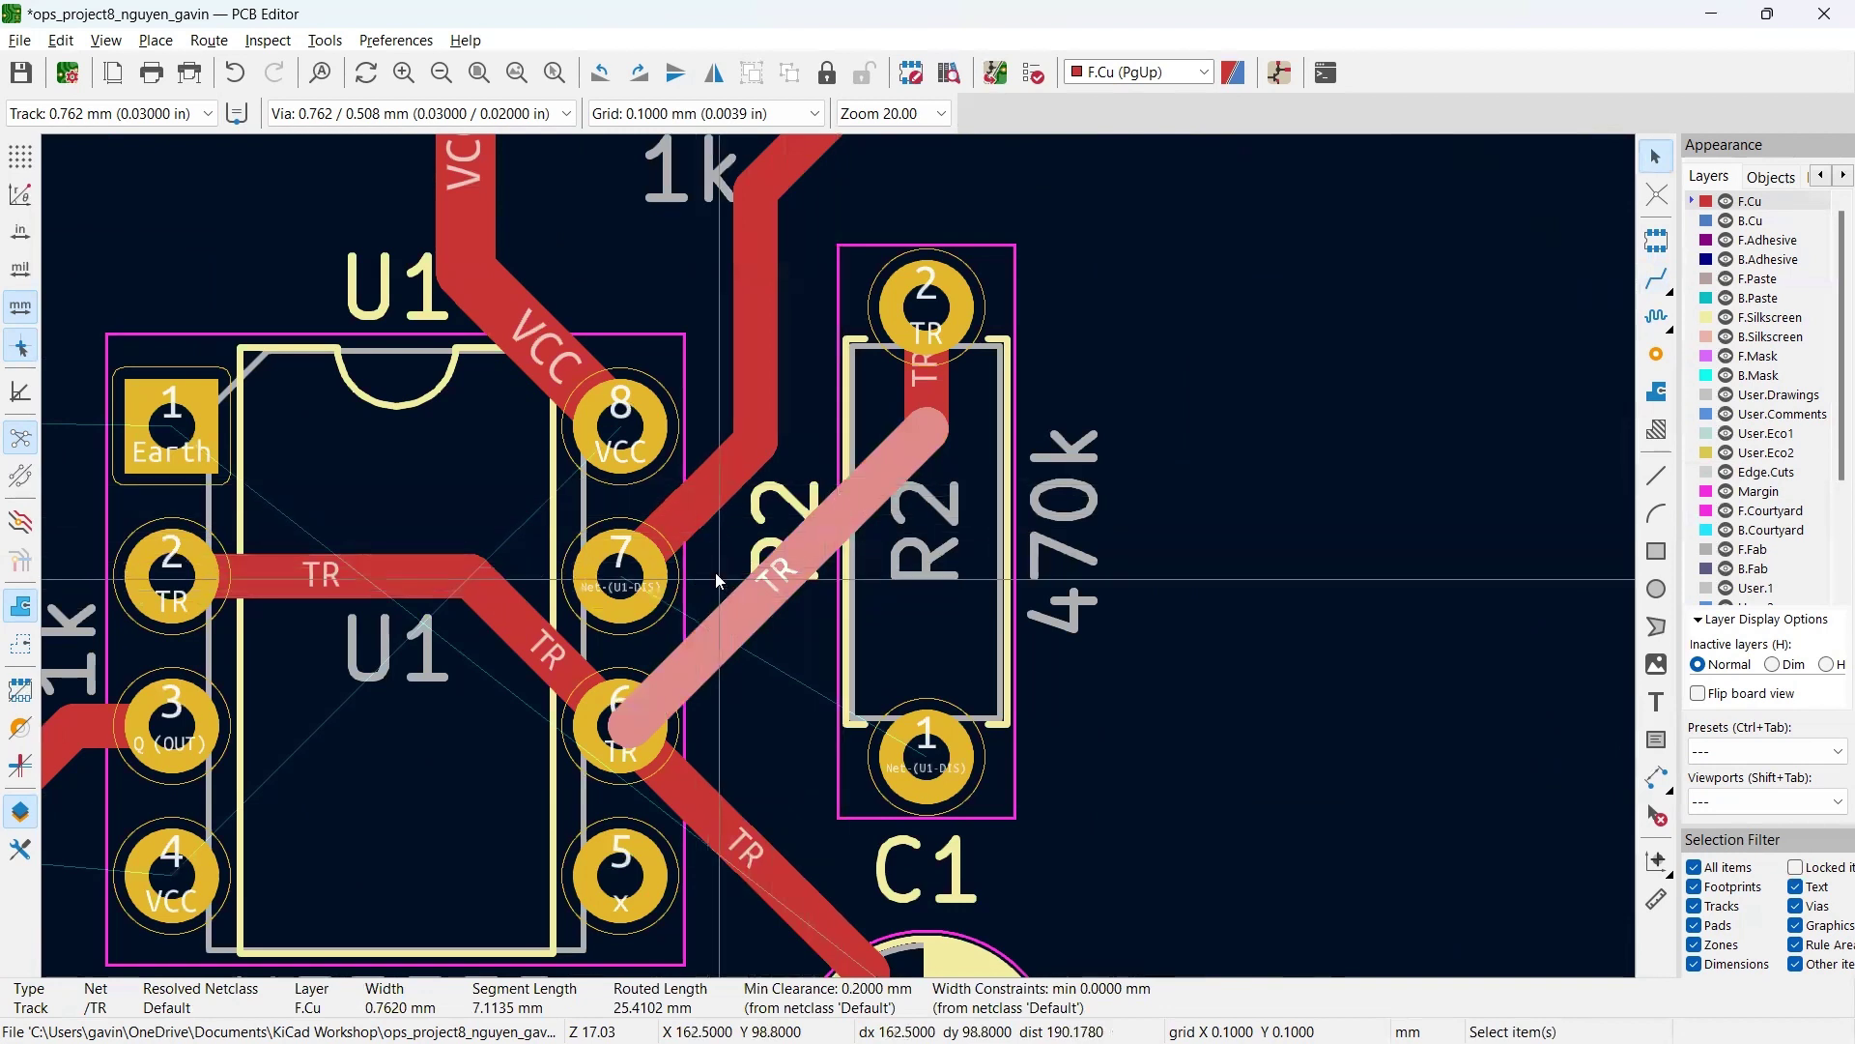
pyautogui.press('Escape')
pyautogui.press('x')
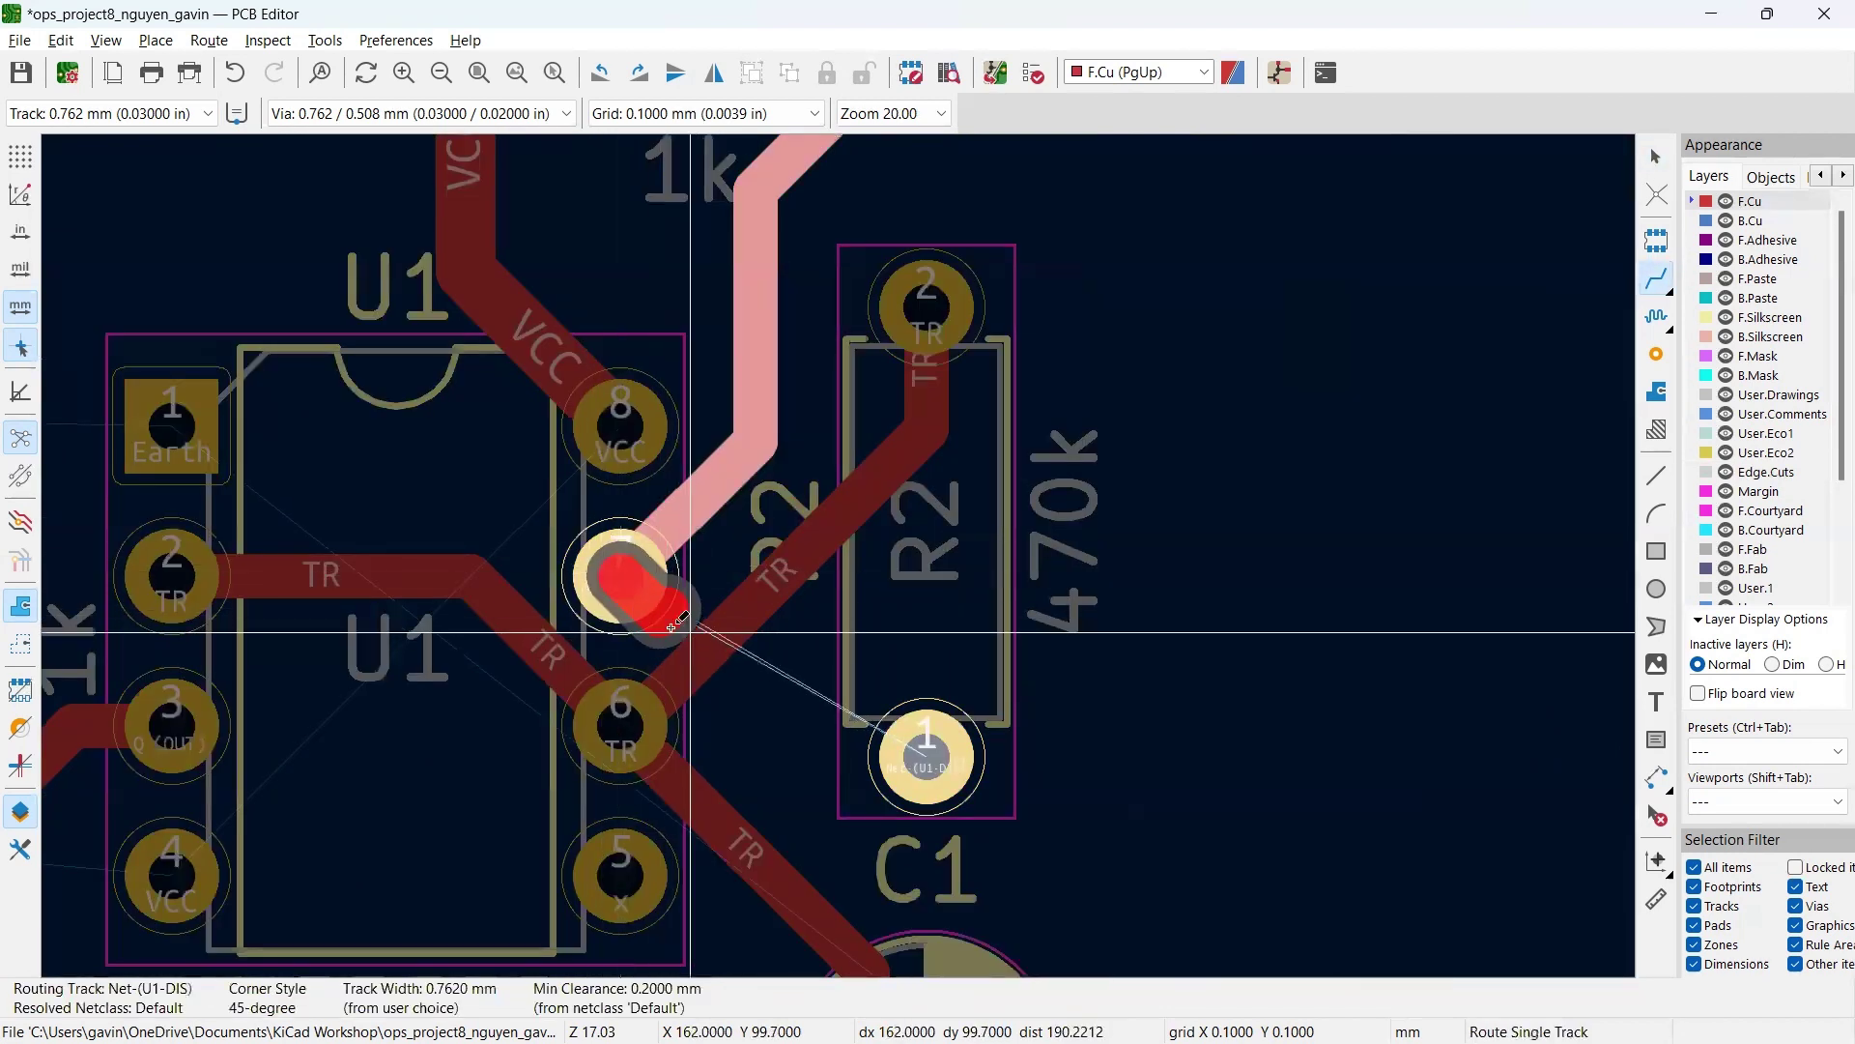
pyautogui.press('Escape')
pyautogui.press('Escape')
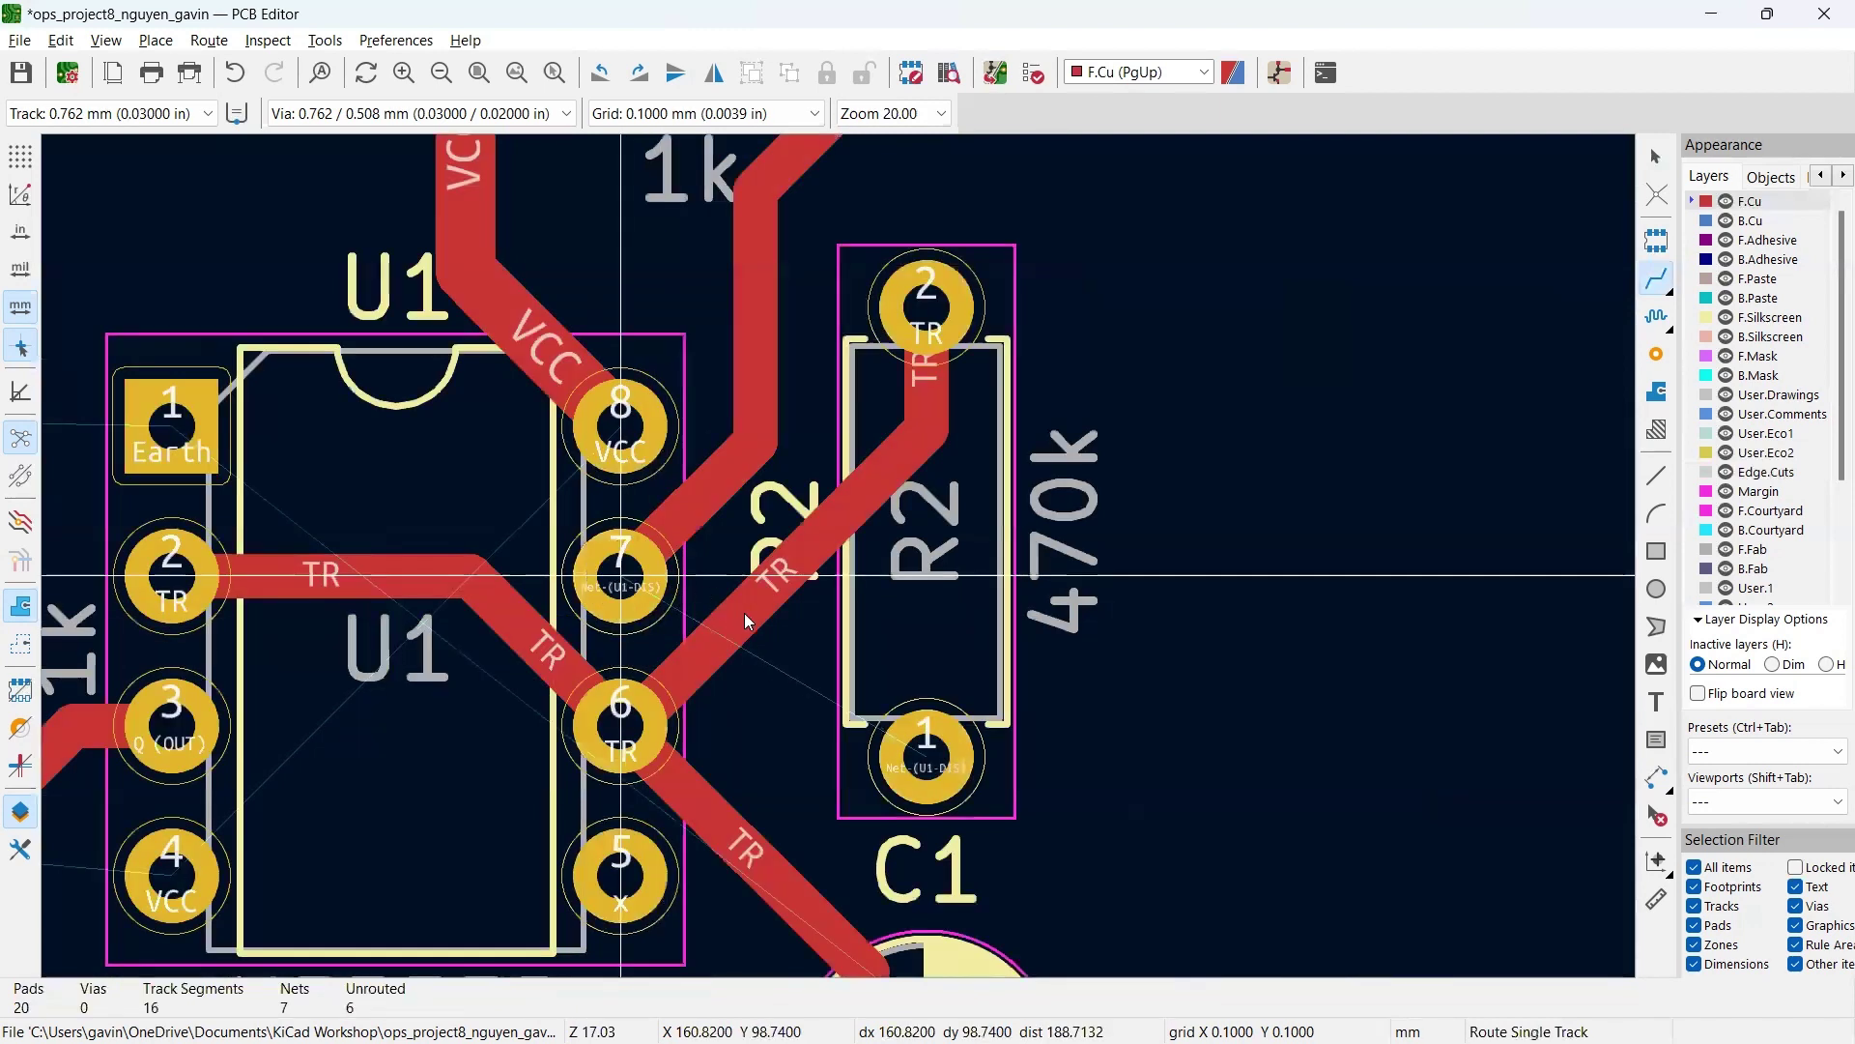
# Step: Delete the diagonal and vertical TR track segments between U1 pin 6 and R2 pad 2
pyautogui.click(742, 611)
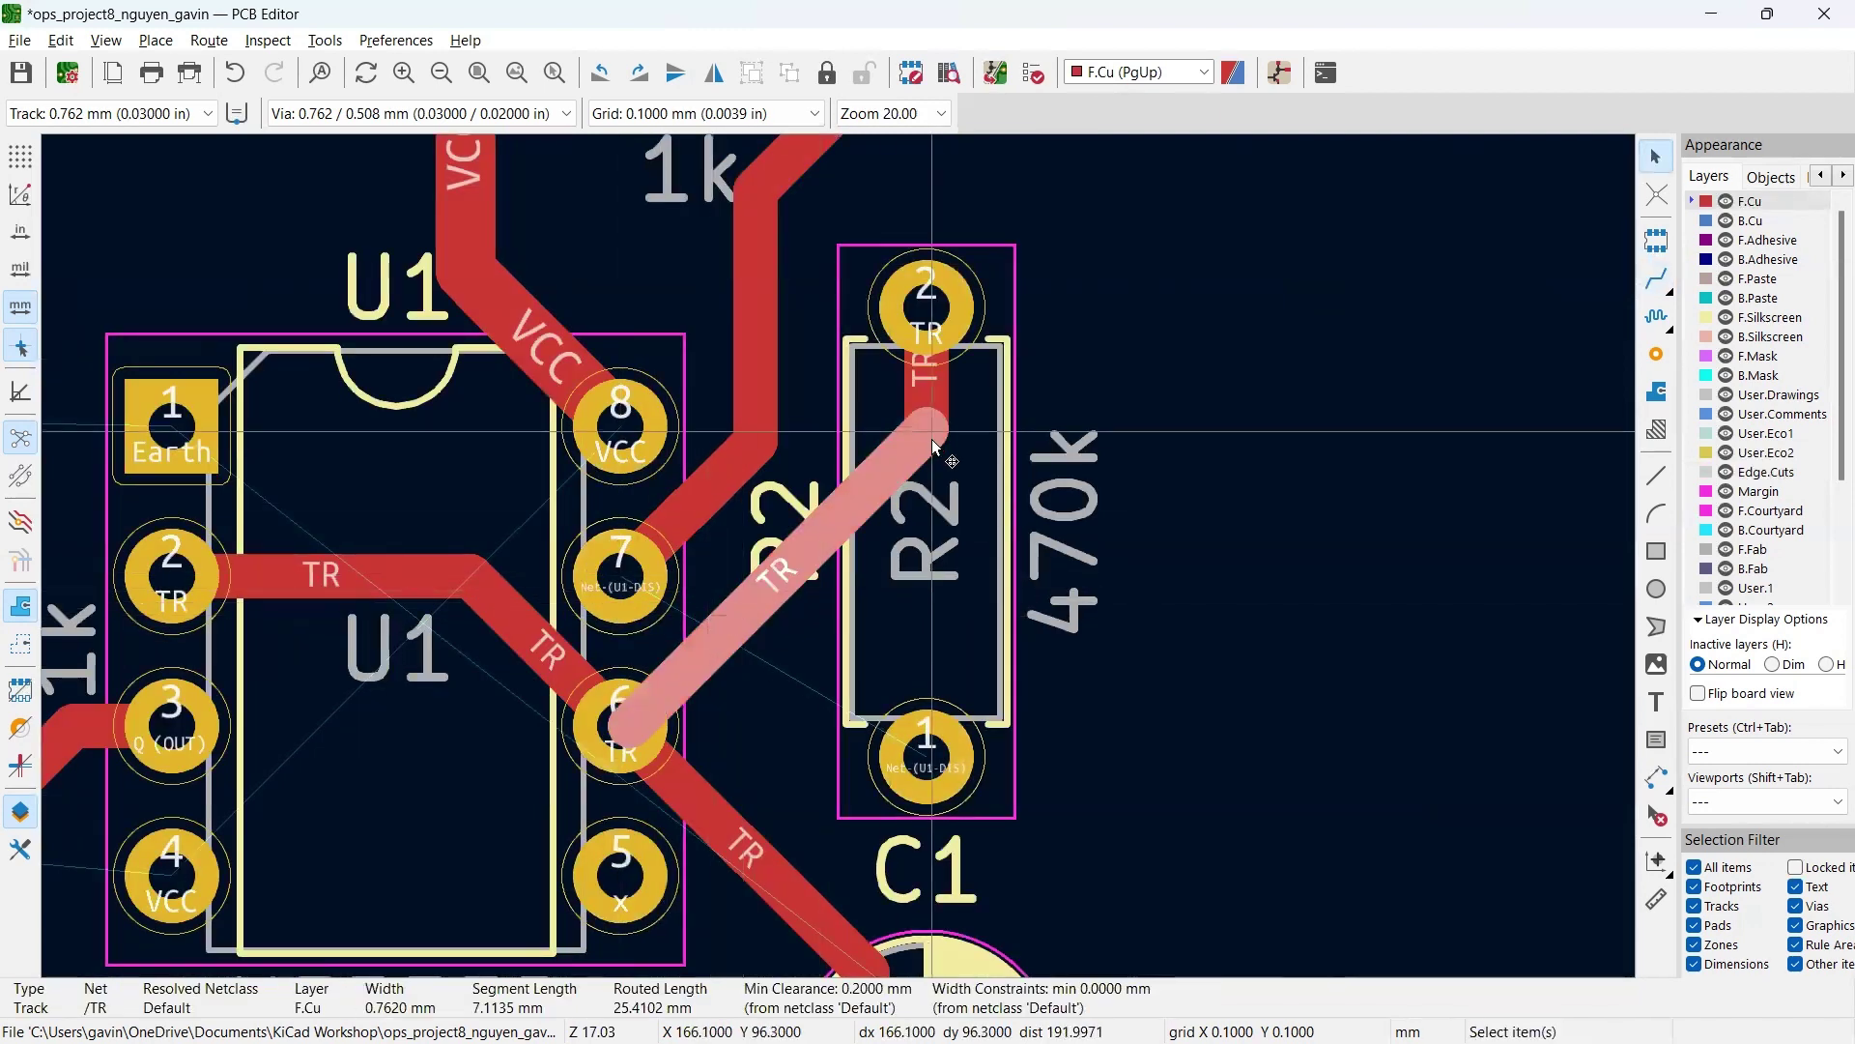
pyautogui.press('Delete')
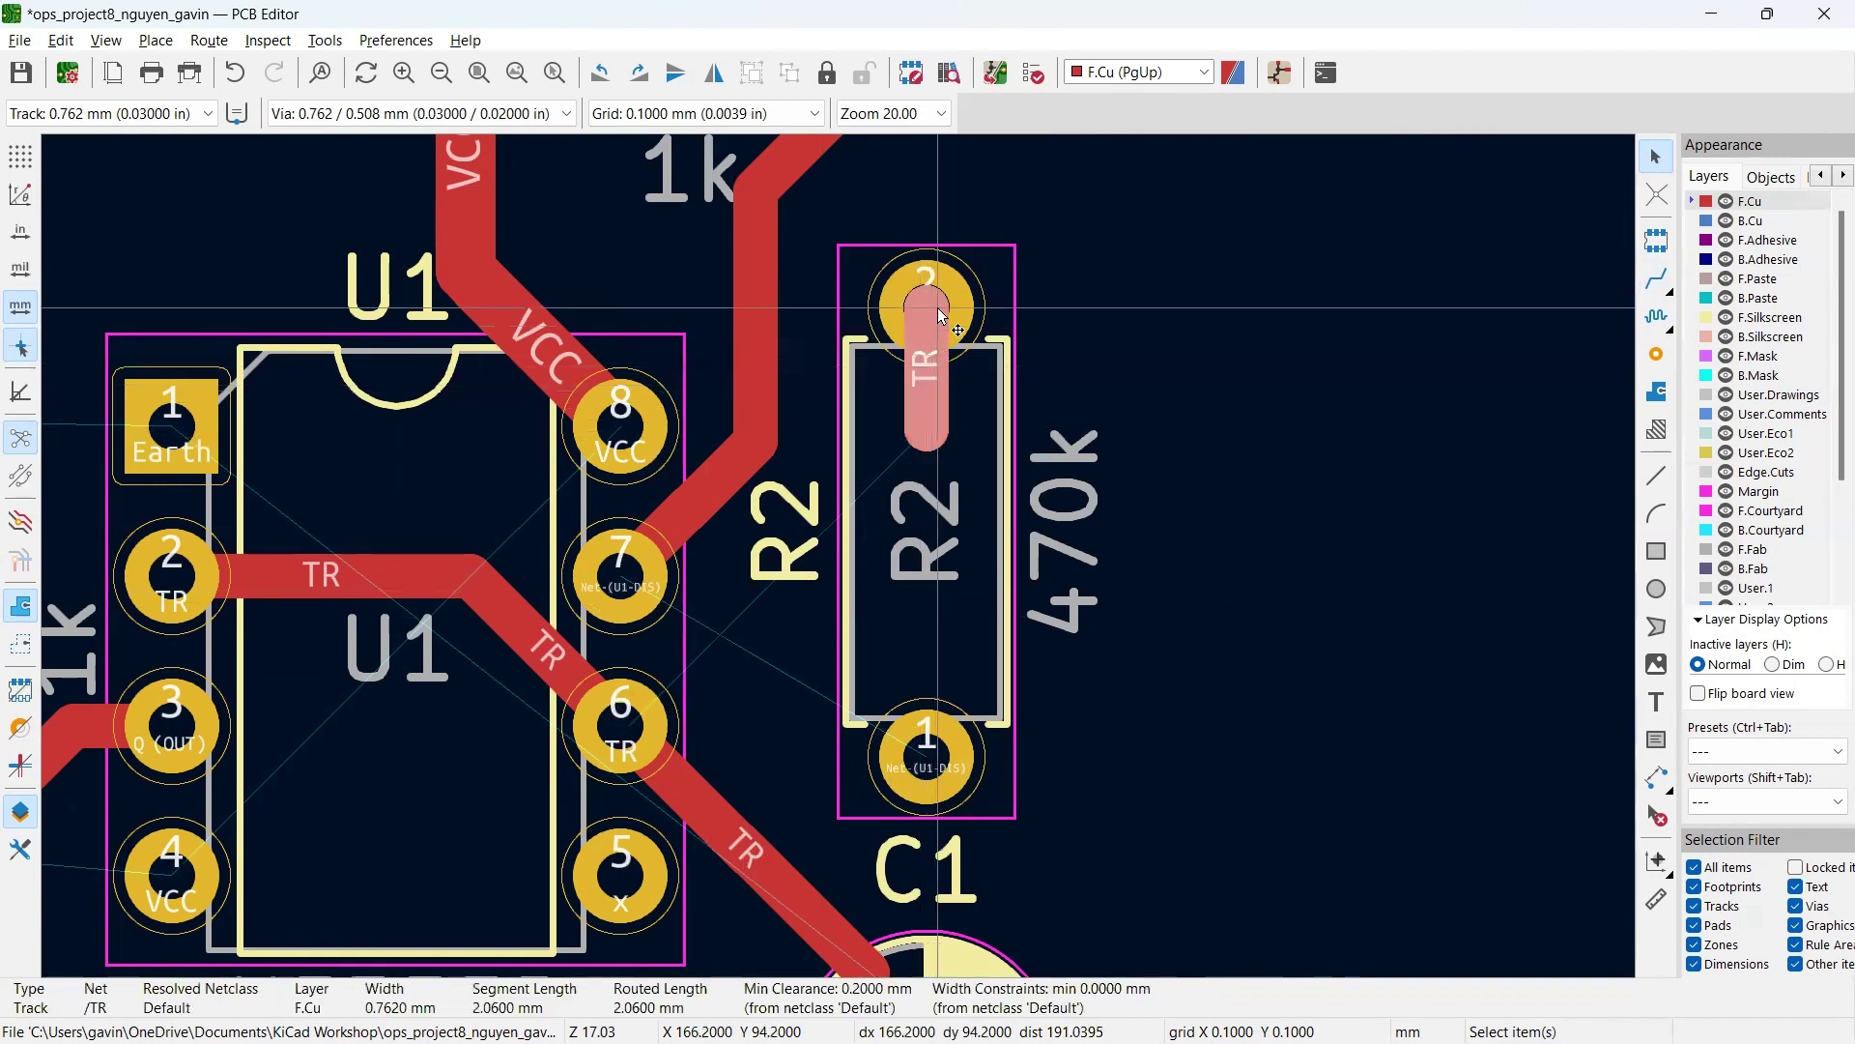
pyautogui.press('Delete')
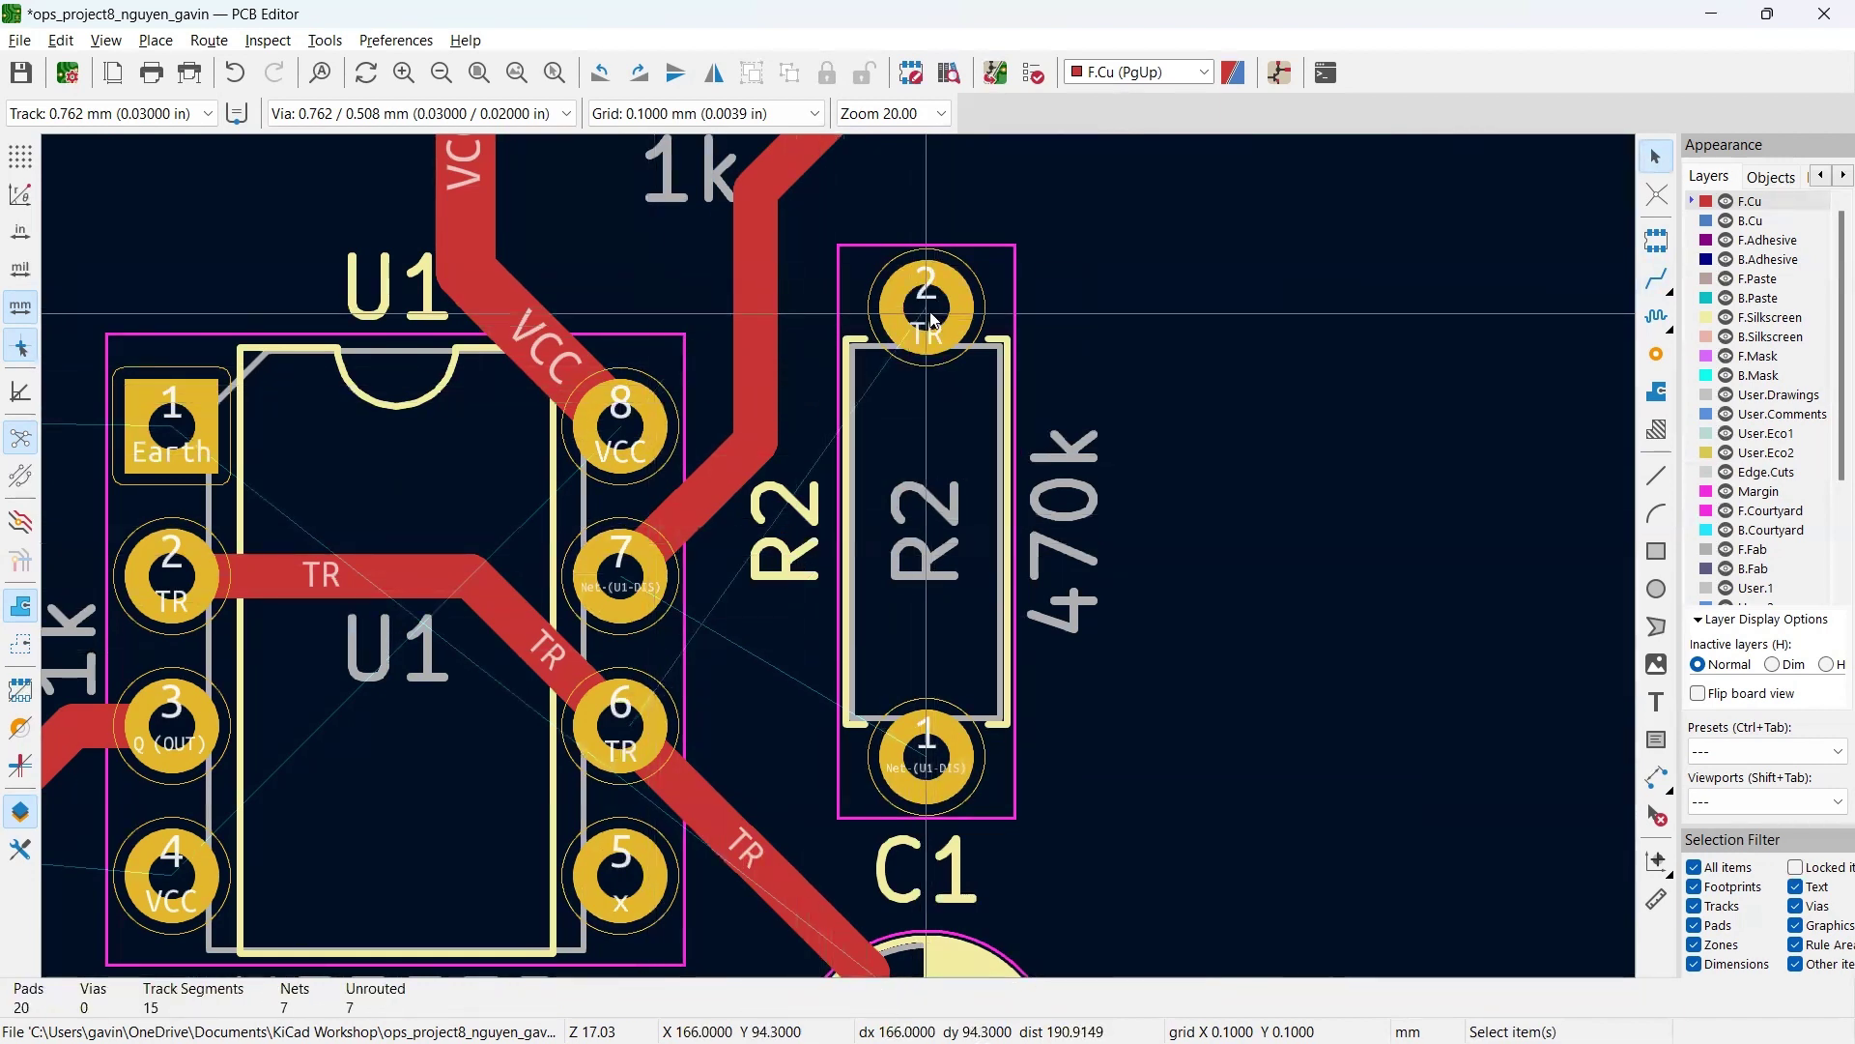
# Step: Route a 0.762 mm TR track on F.Cu from R2 pad 2 around the outside of R2 and below C1 to C1 pad 1
pyautogui.press('x')
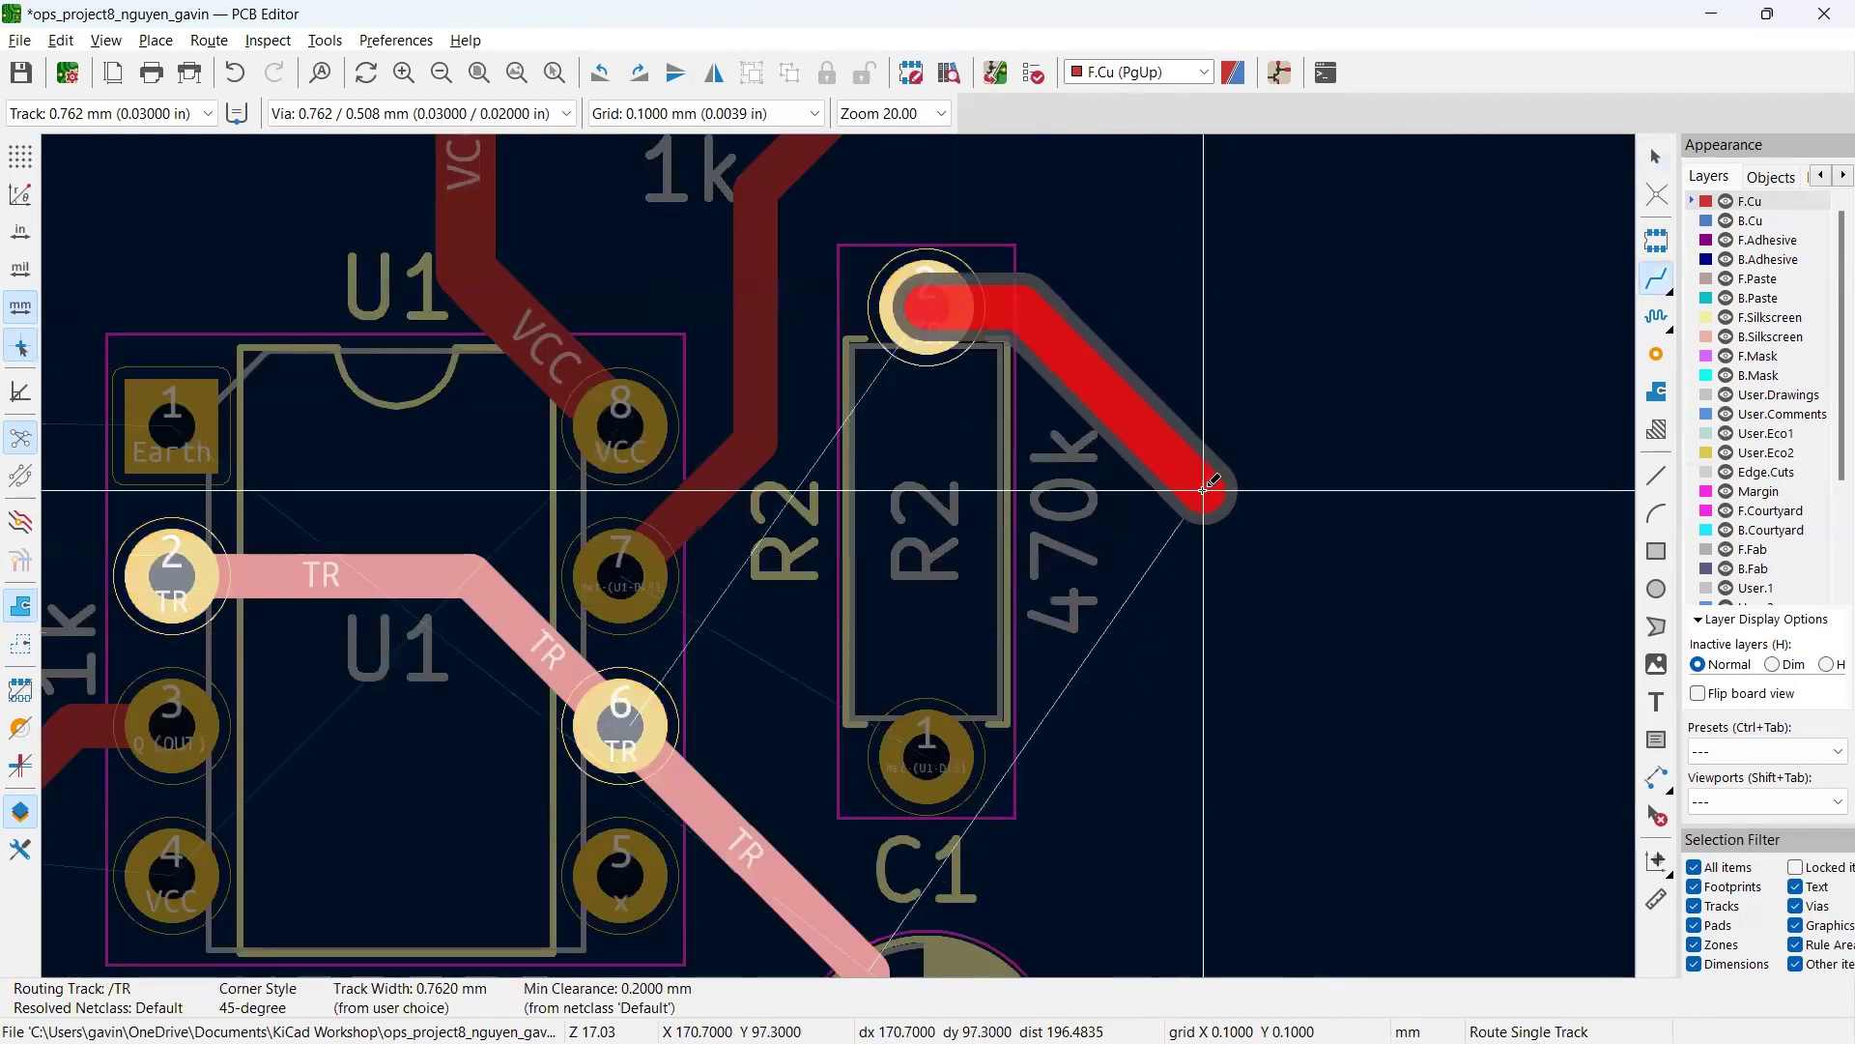
pyautogui.click(1203, 472)
pyautogui.moveTo(1203, 805); pyautogui.dragTo(822, 621, button='middle')
pyautogui.scroll(-4, 821, 621)
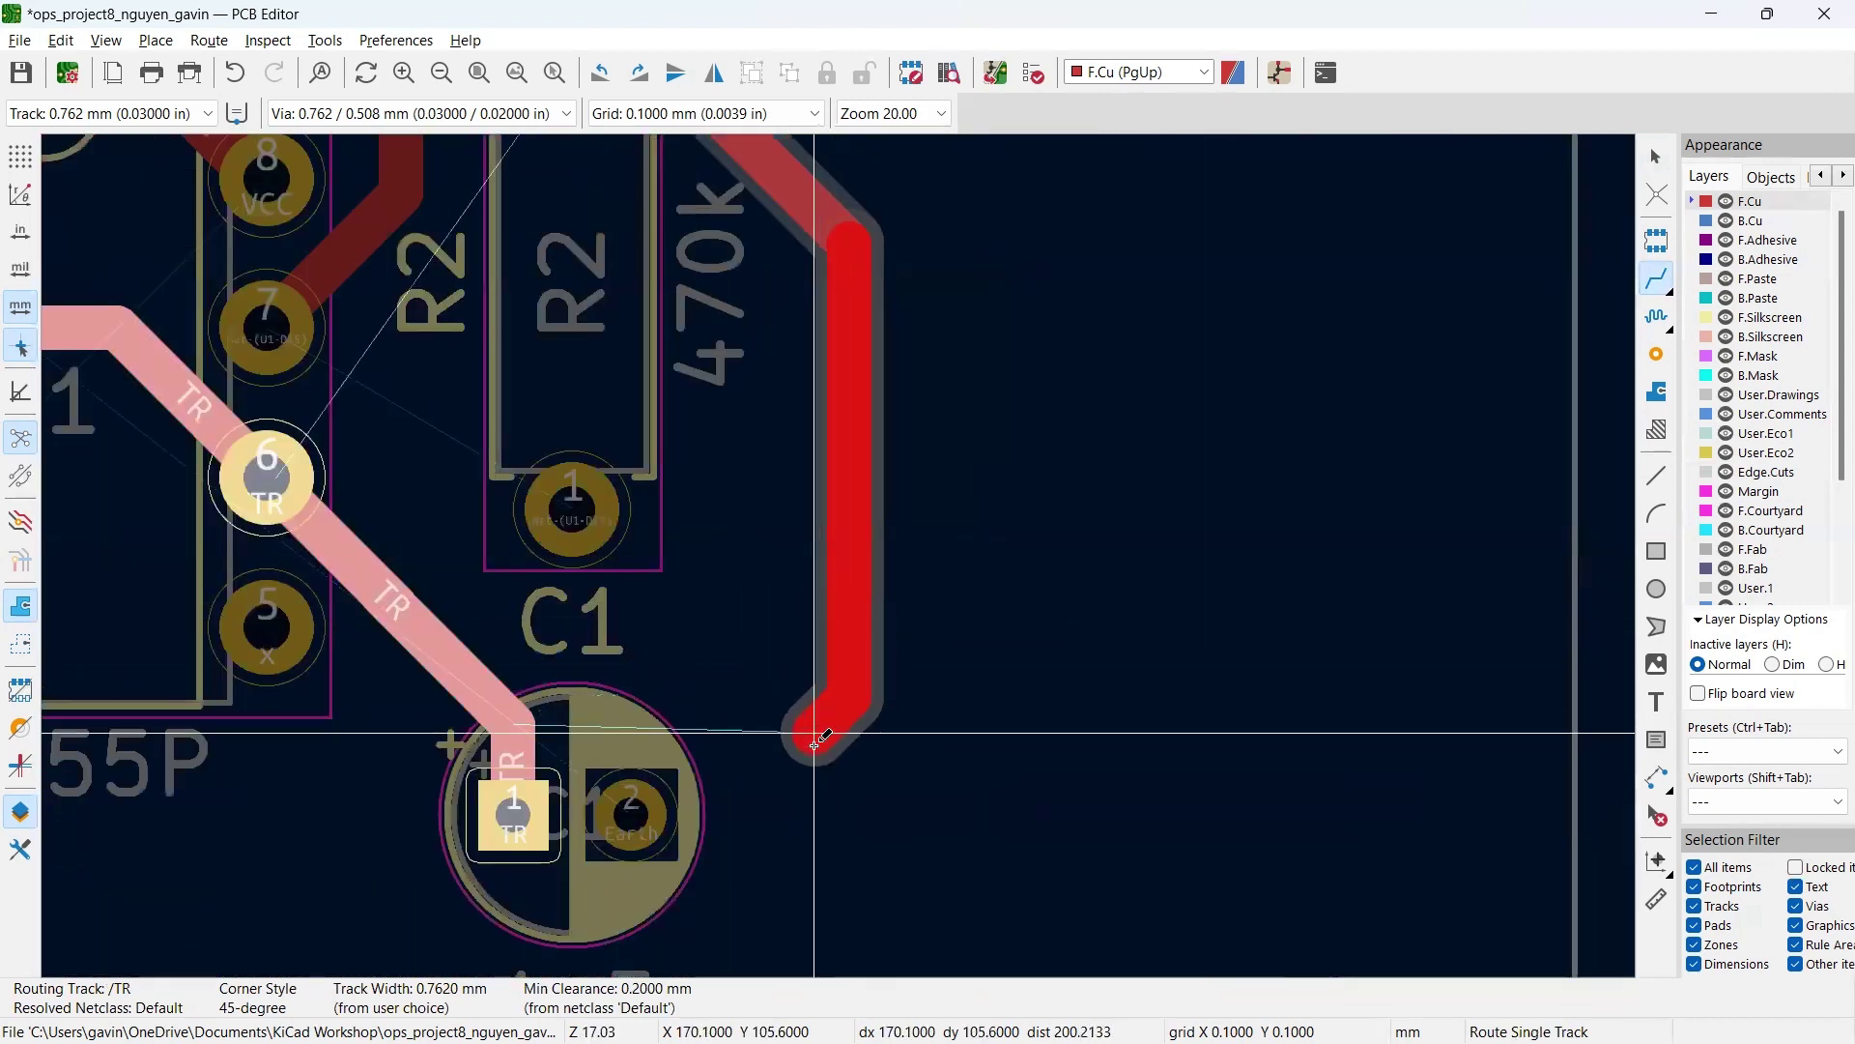
pyautogui.click(799, 644)
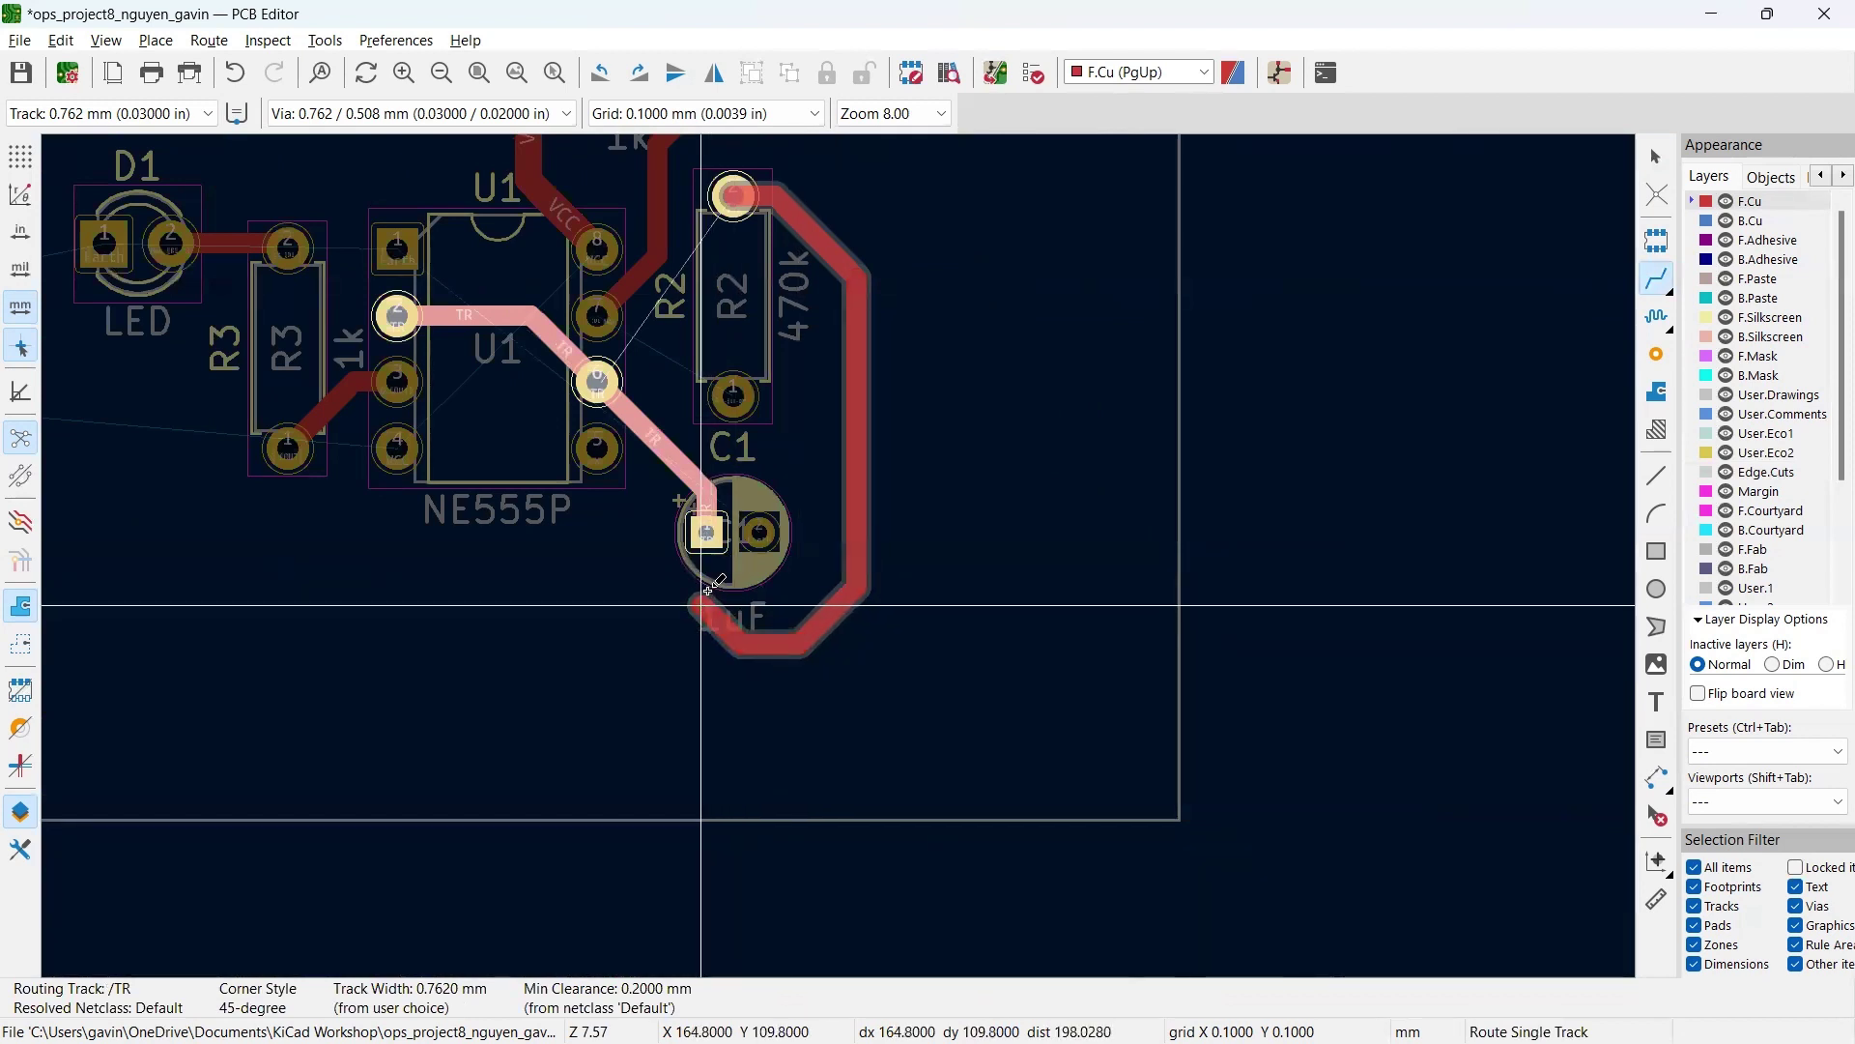
pyautogui.click(702, 536)
pyautogui.press('Escape')
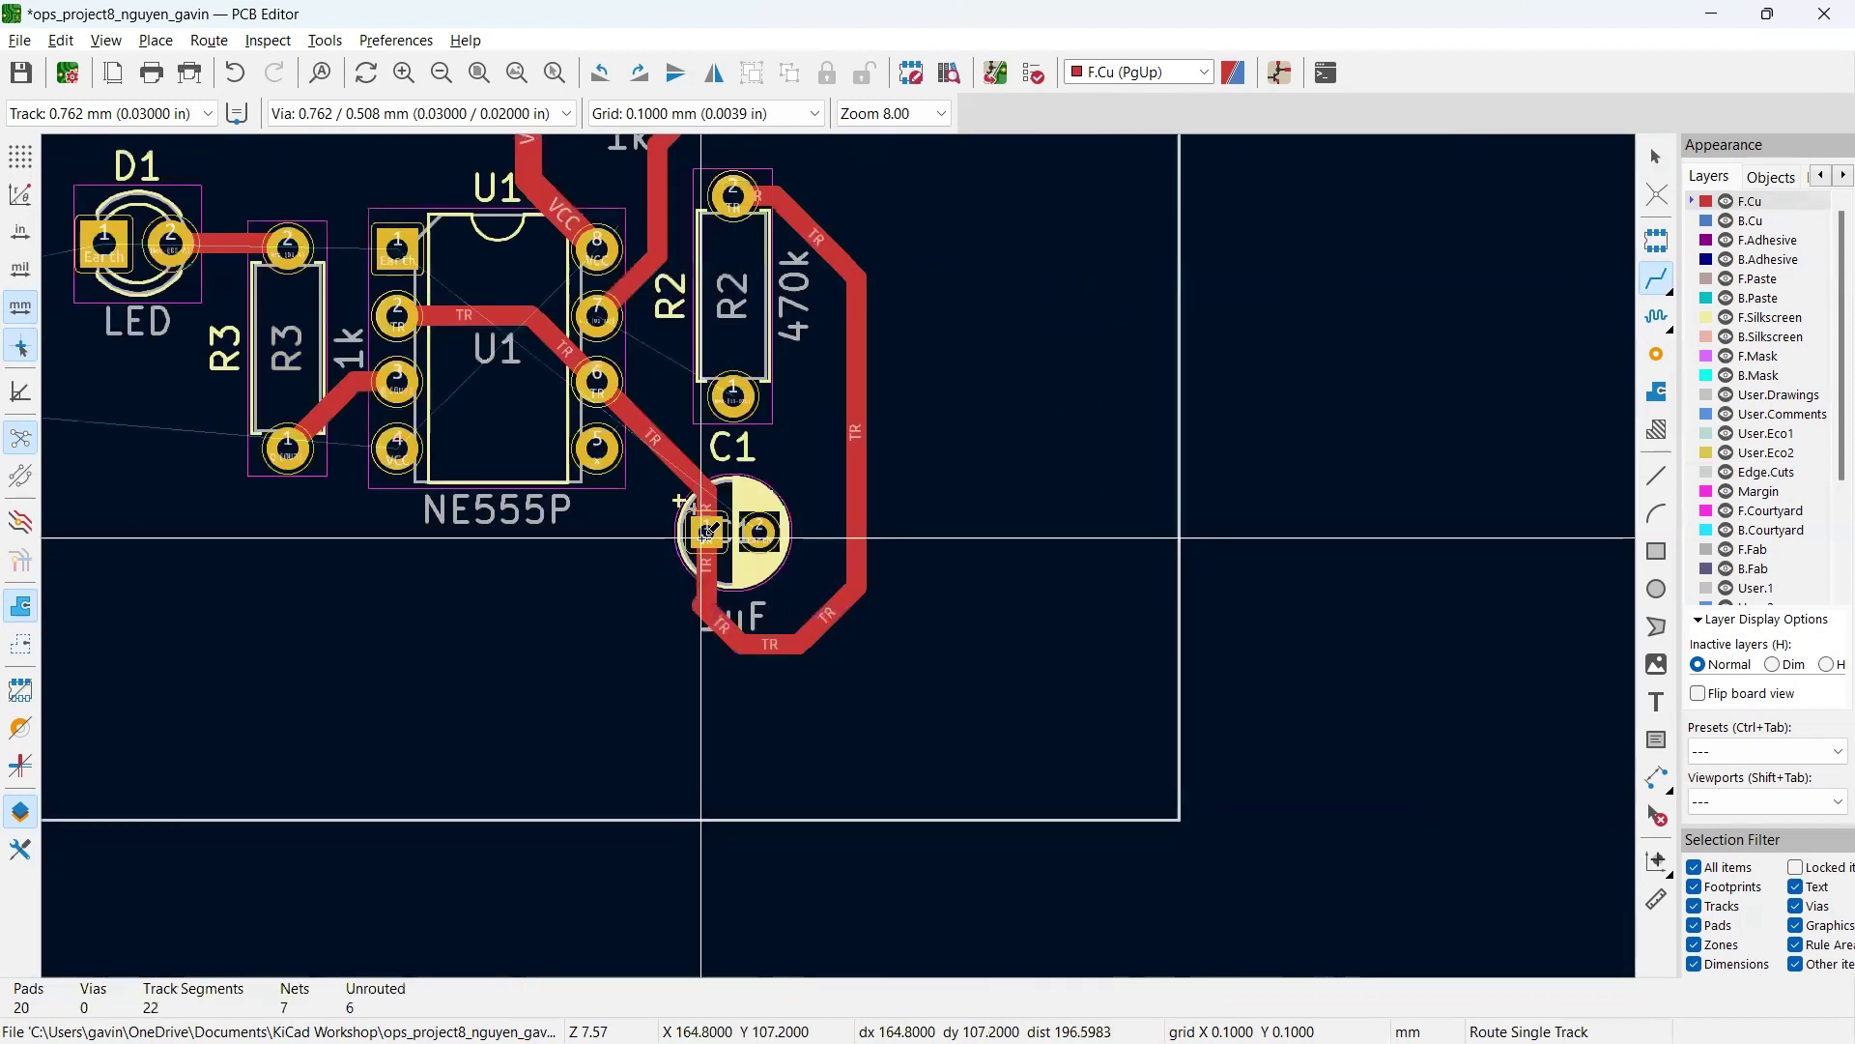
# Step: Shift the short diagonal TR segment below C1 so its end aligns with the vertical segment from C1 pad 1
pyautogui.scroll(4, 704, 537)
pyautogui.scroll(-3, 839, 565)
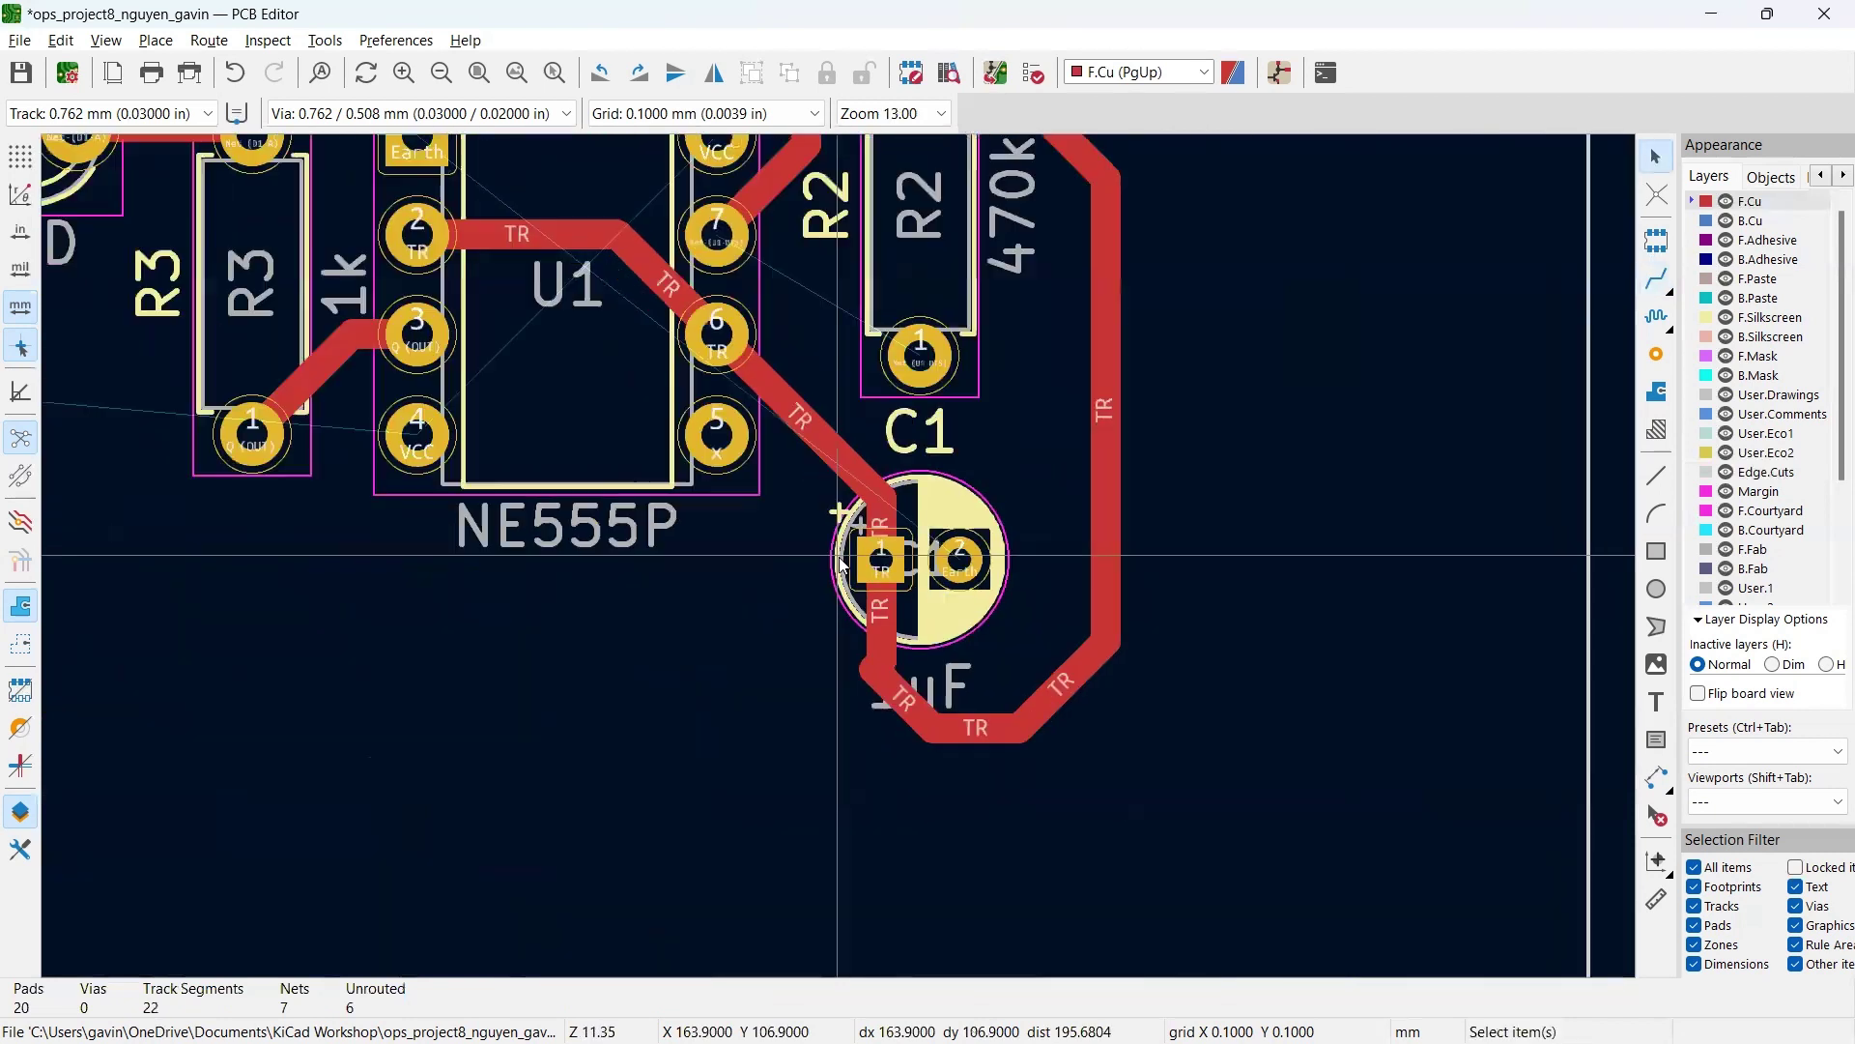
pyautogui.scroll(5, 951, 806)
pyautogui.scroll(-2, 939, 781)
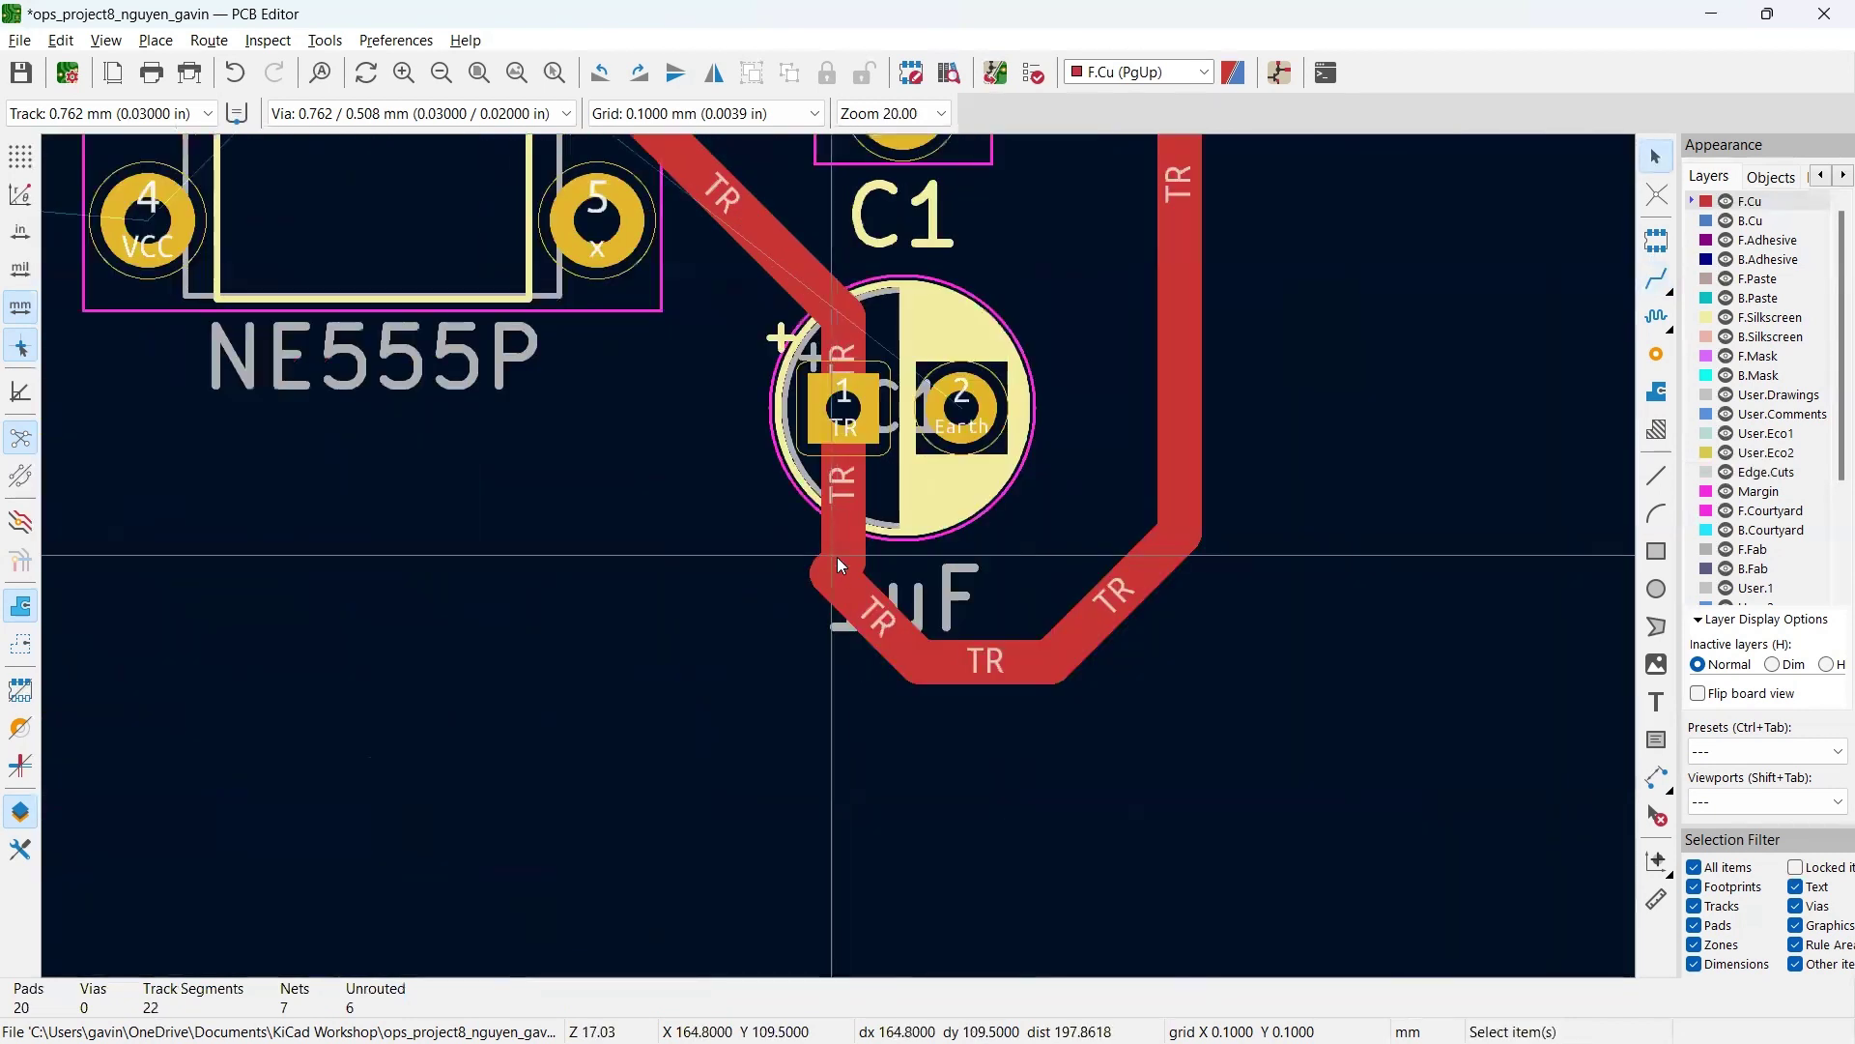
pyautogui.scroll(5, 836, 556)
pyautogui.click(947, 814)
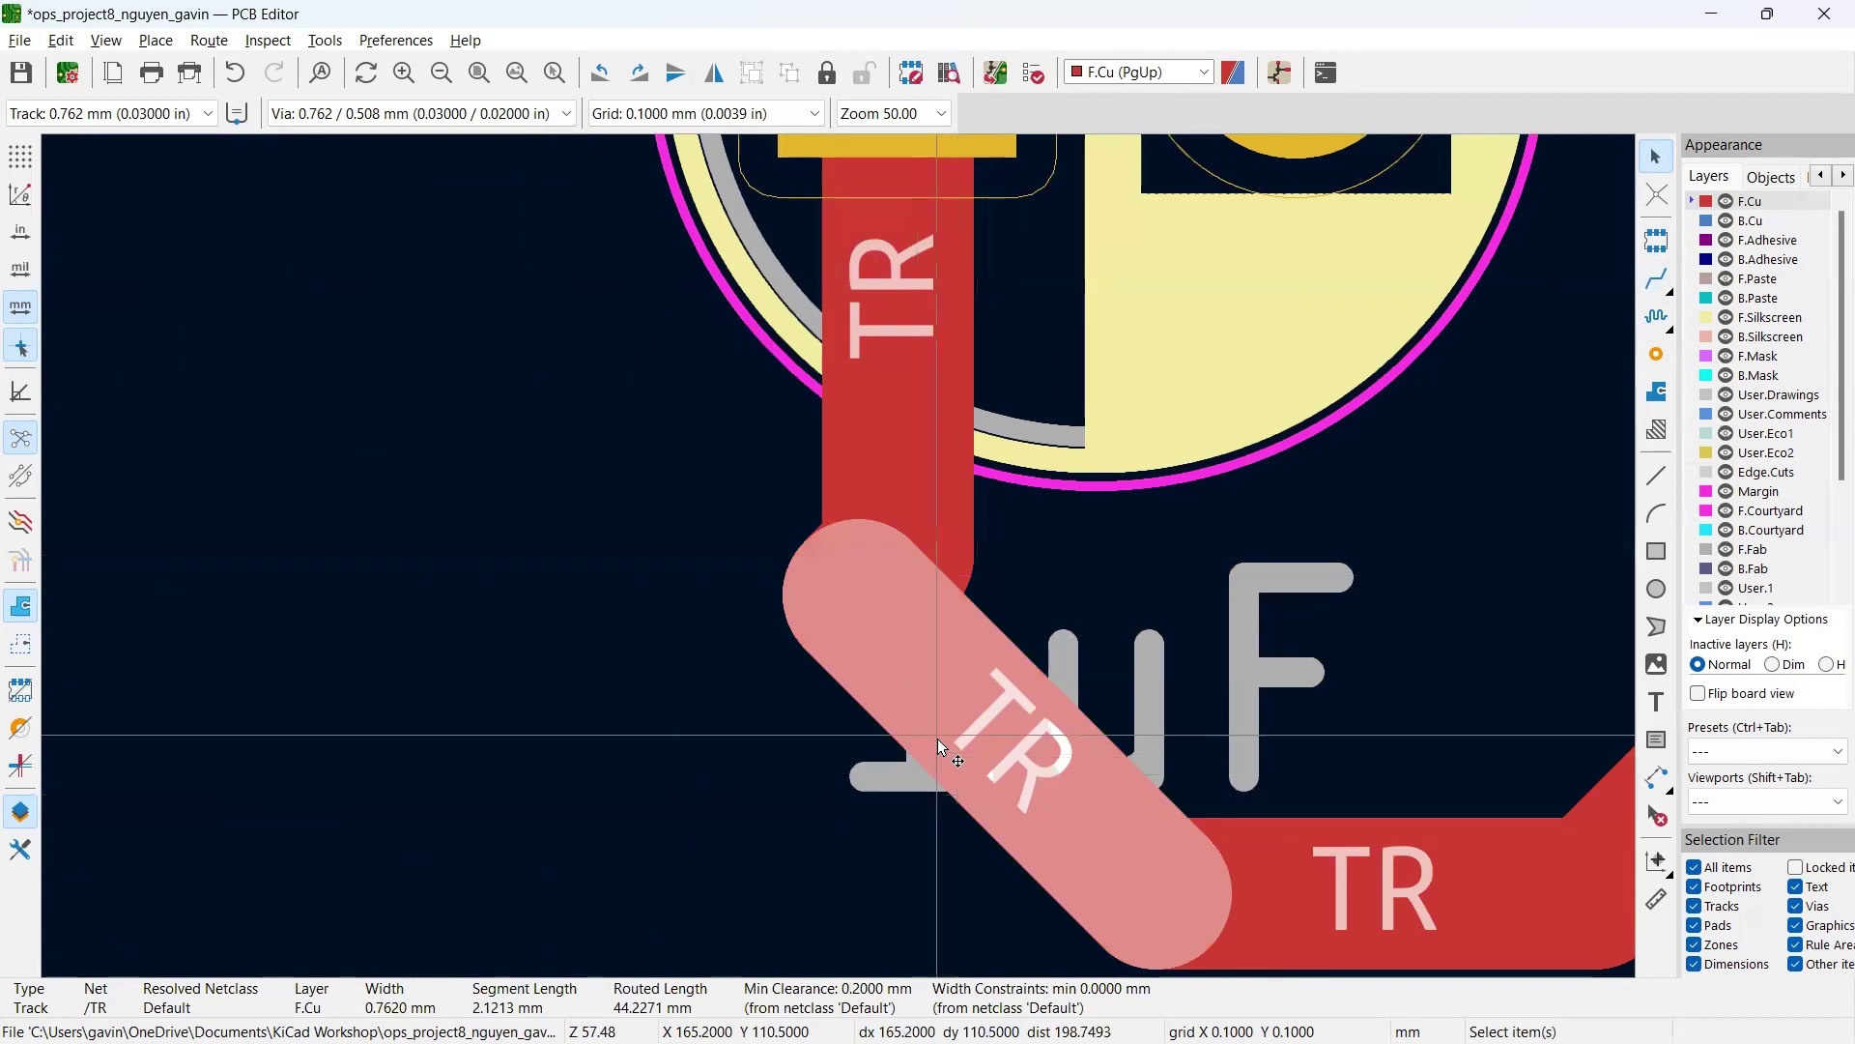
pyautogui.press('d')
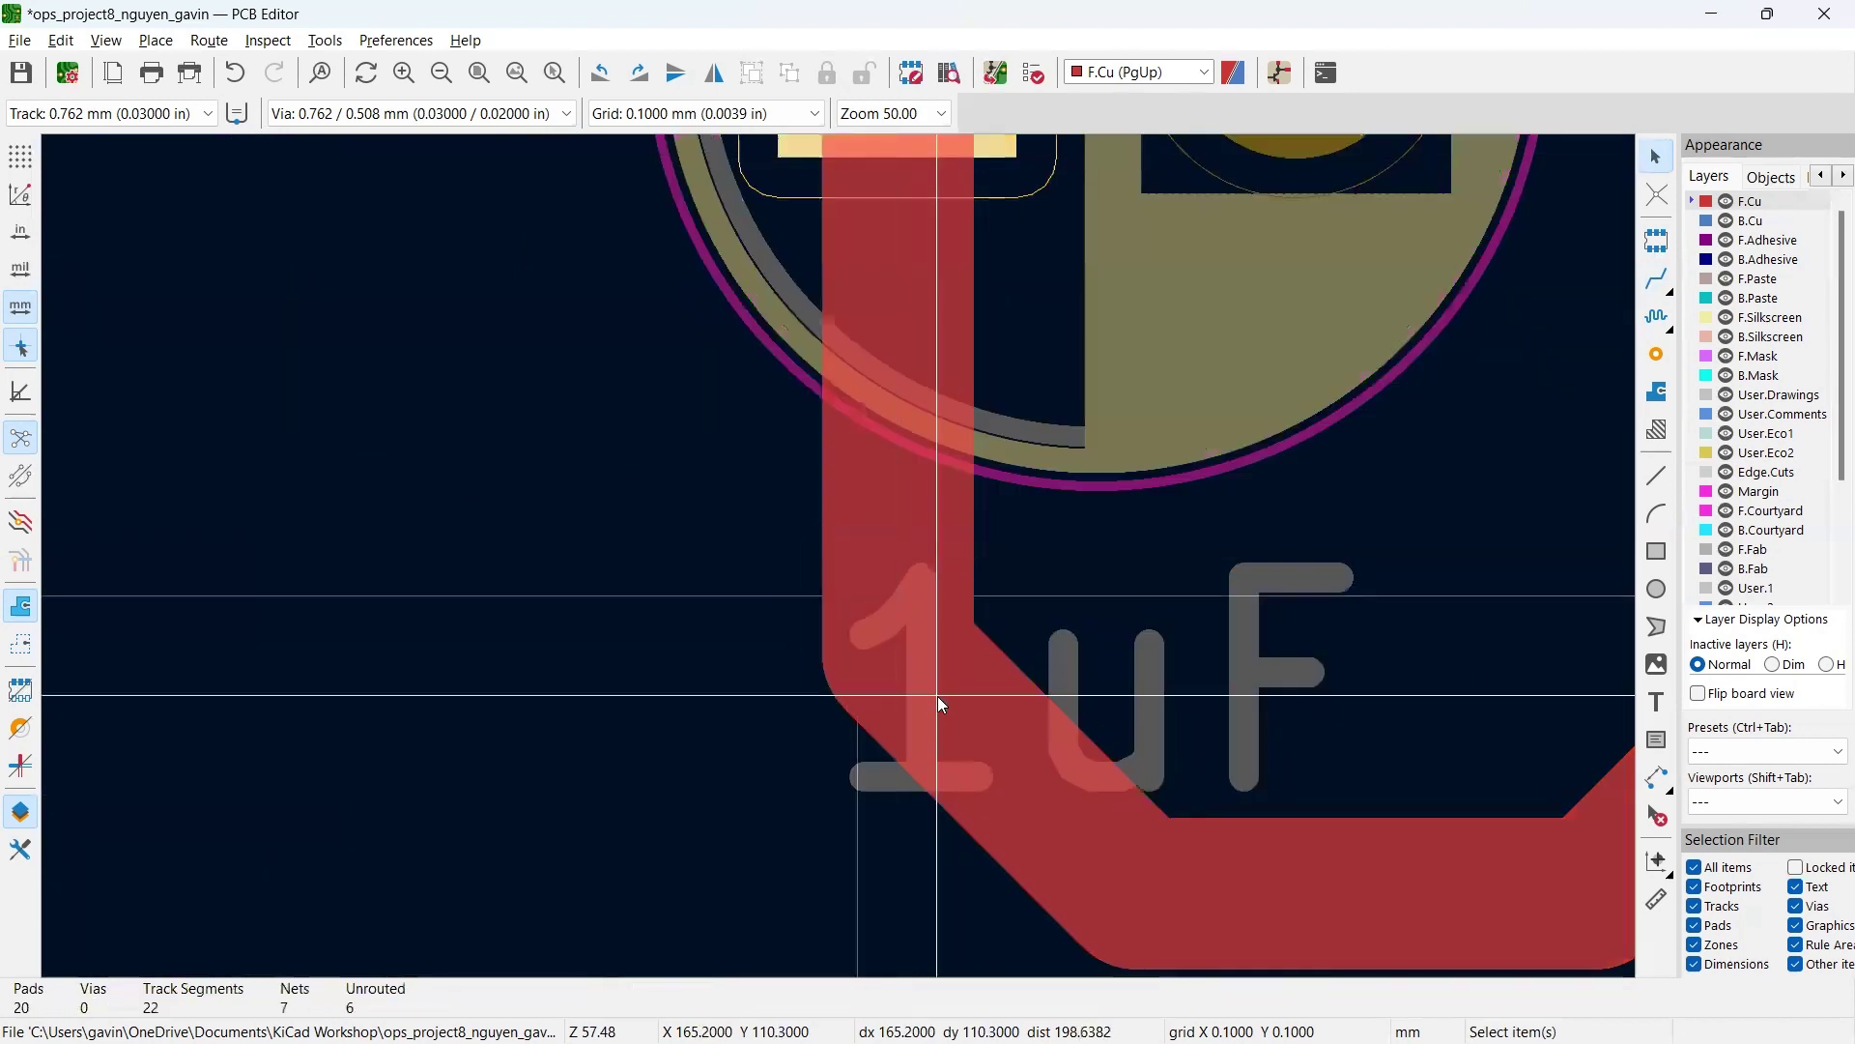
pyautogui.click(939, 696)
pyautogui.scroll(-4, 939, 694)
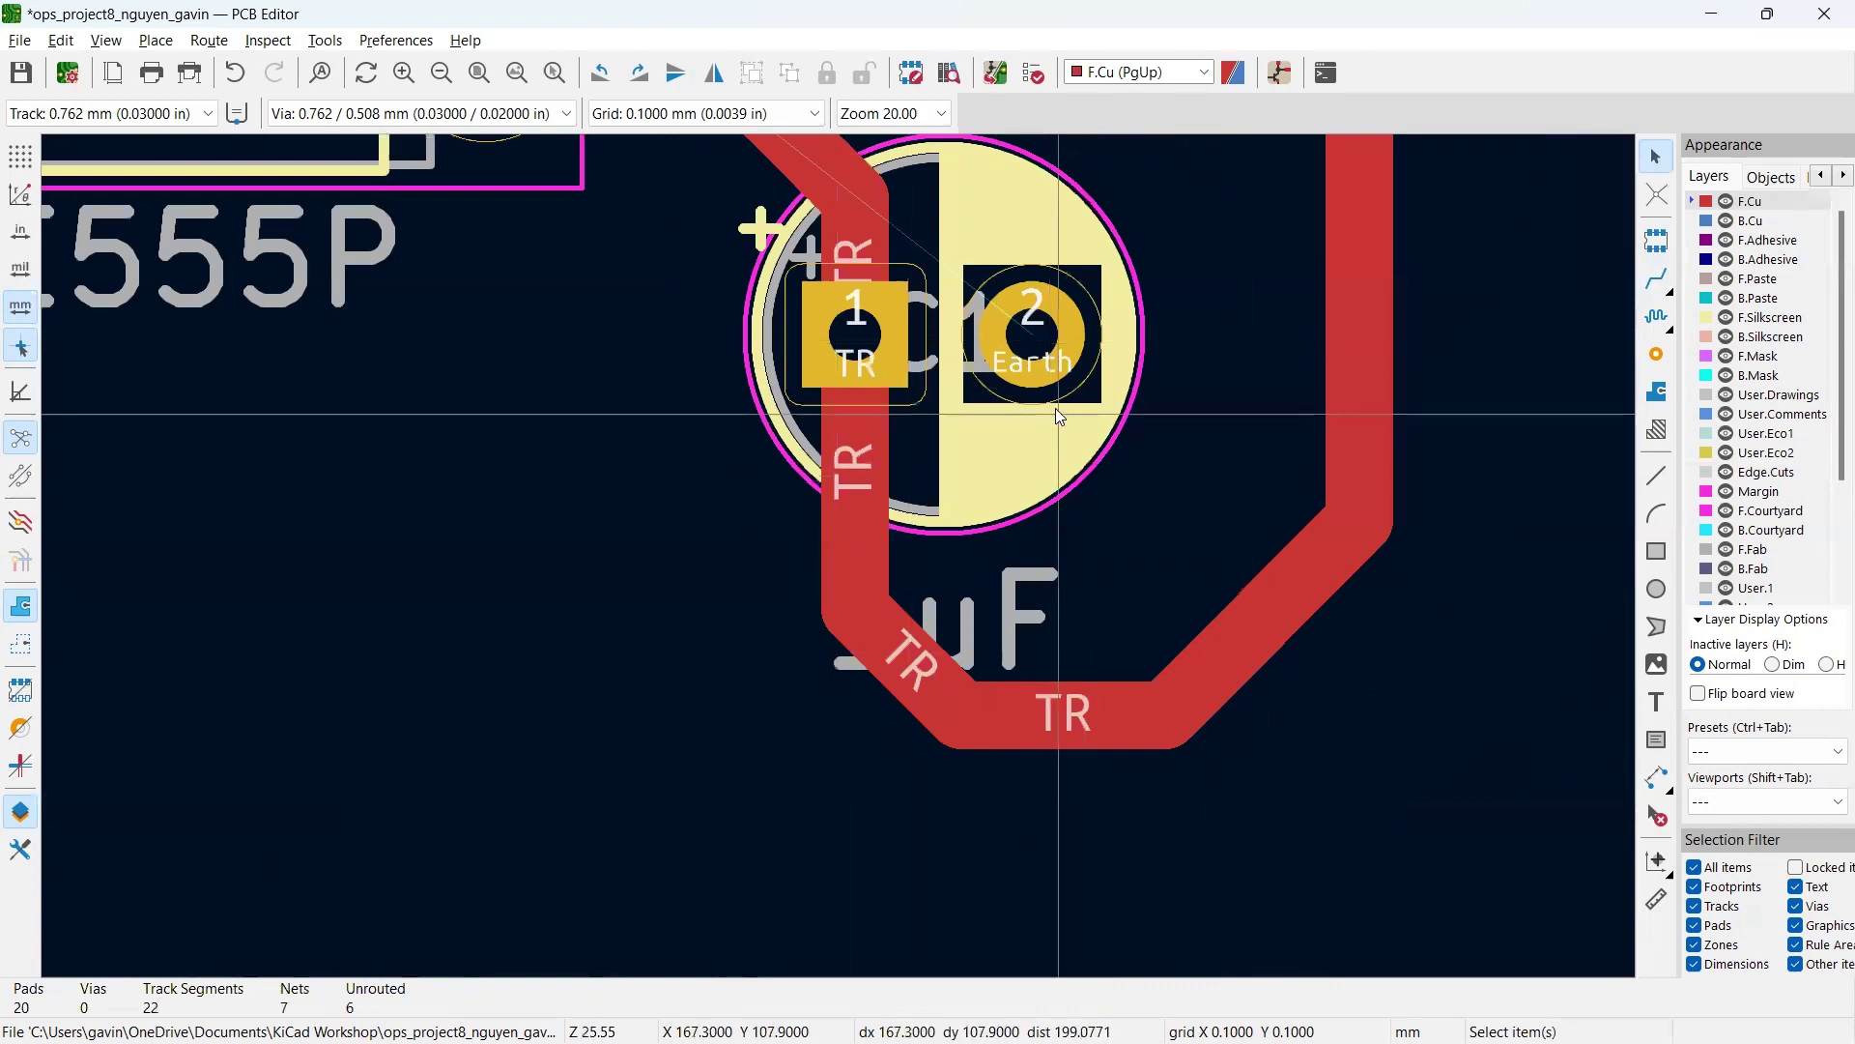
# Step: Route a 0.762 mm track on F.Cu from U1 pin 7 to R2 pad 1 through the cleared gap
pyautogui.scroll(-2, 1055, 411)
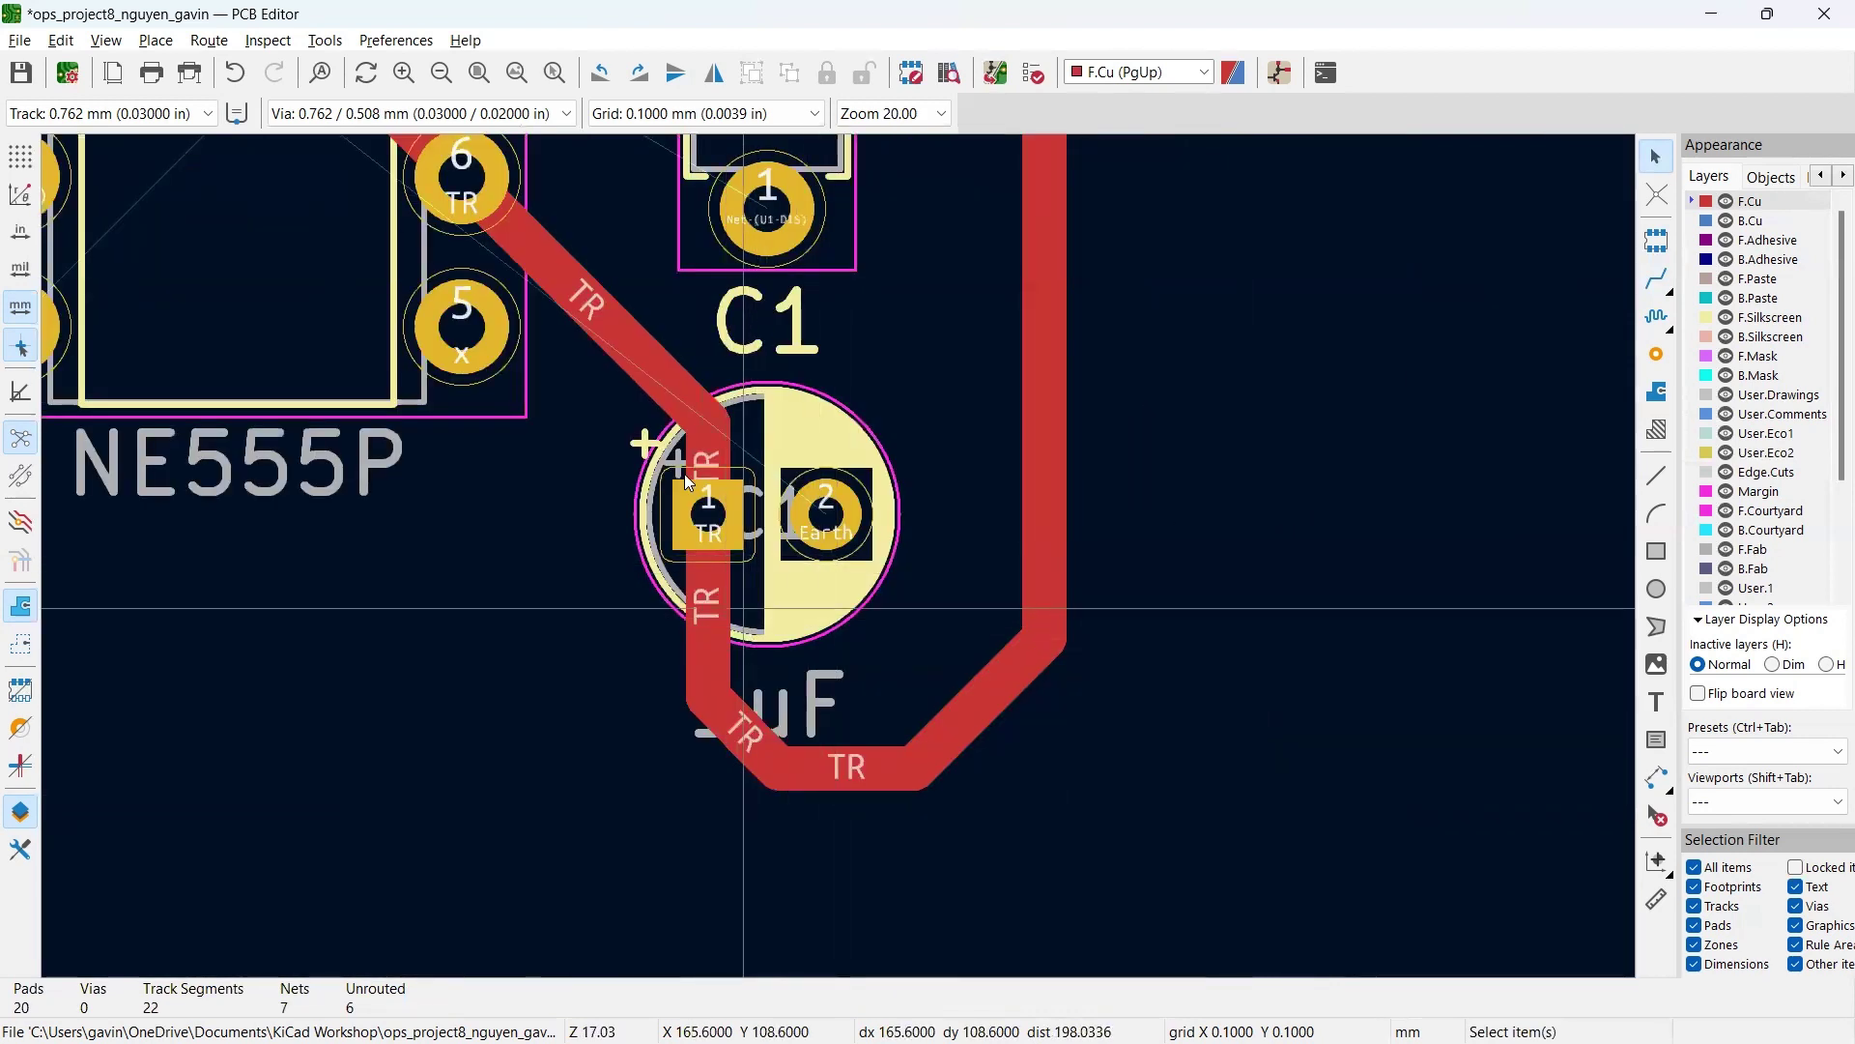
pyautogui.scroll(-6, 801, 487)
pyautogui.scroll(4, 937, 647)
pyautogui.scroll(3, 937, 647)
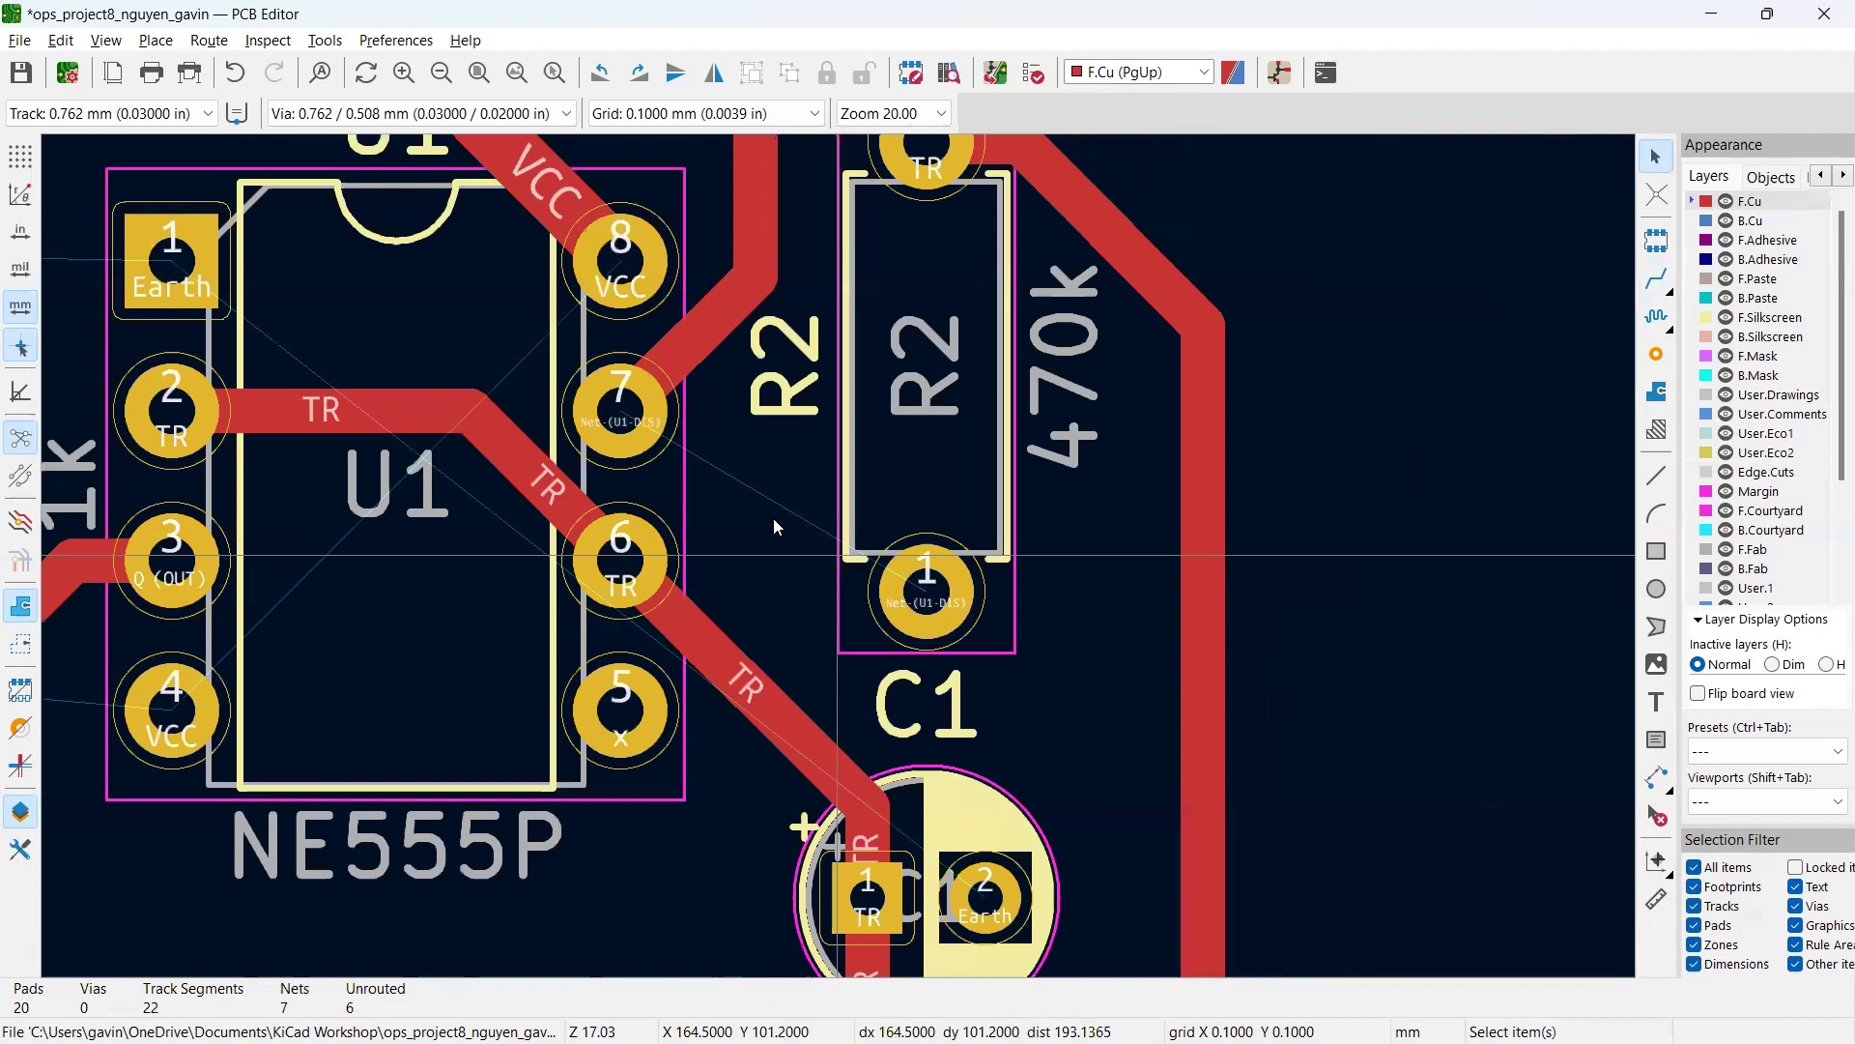
pyautogui.scroll(-3, 773, 518)
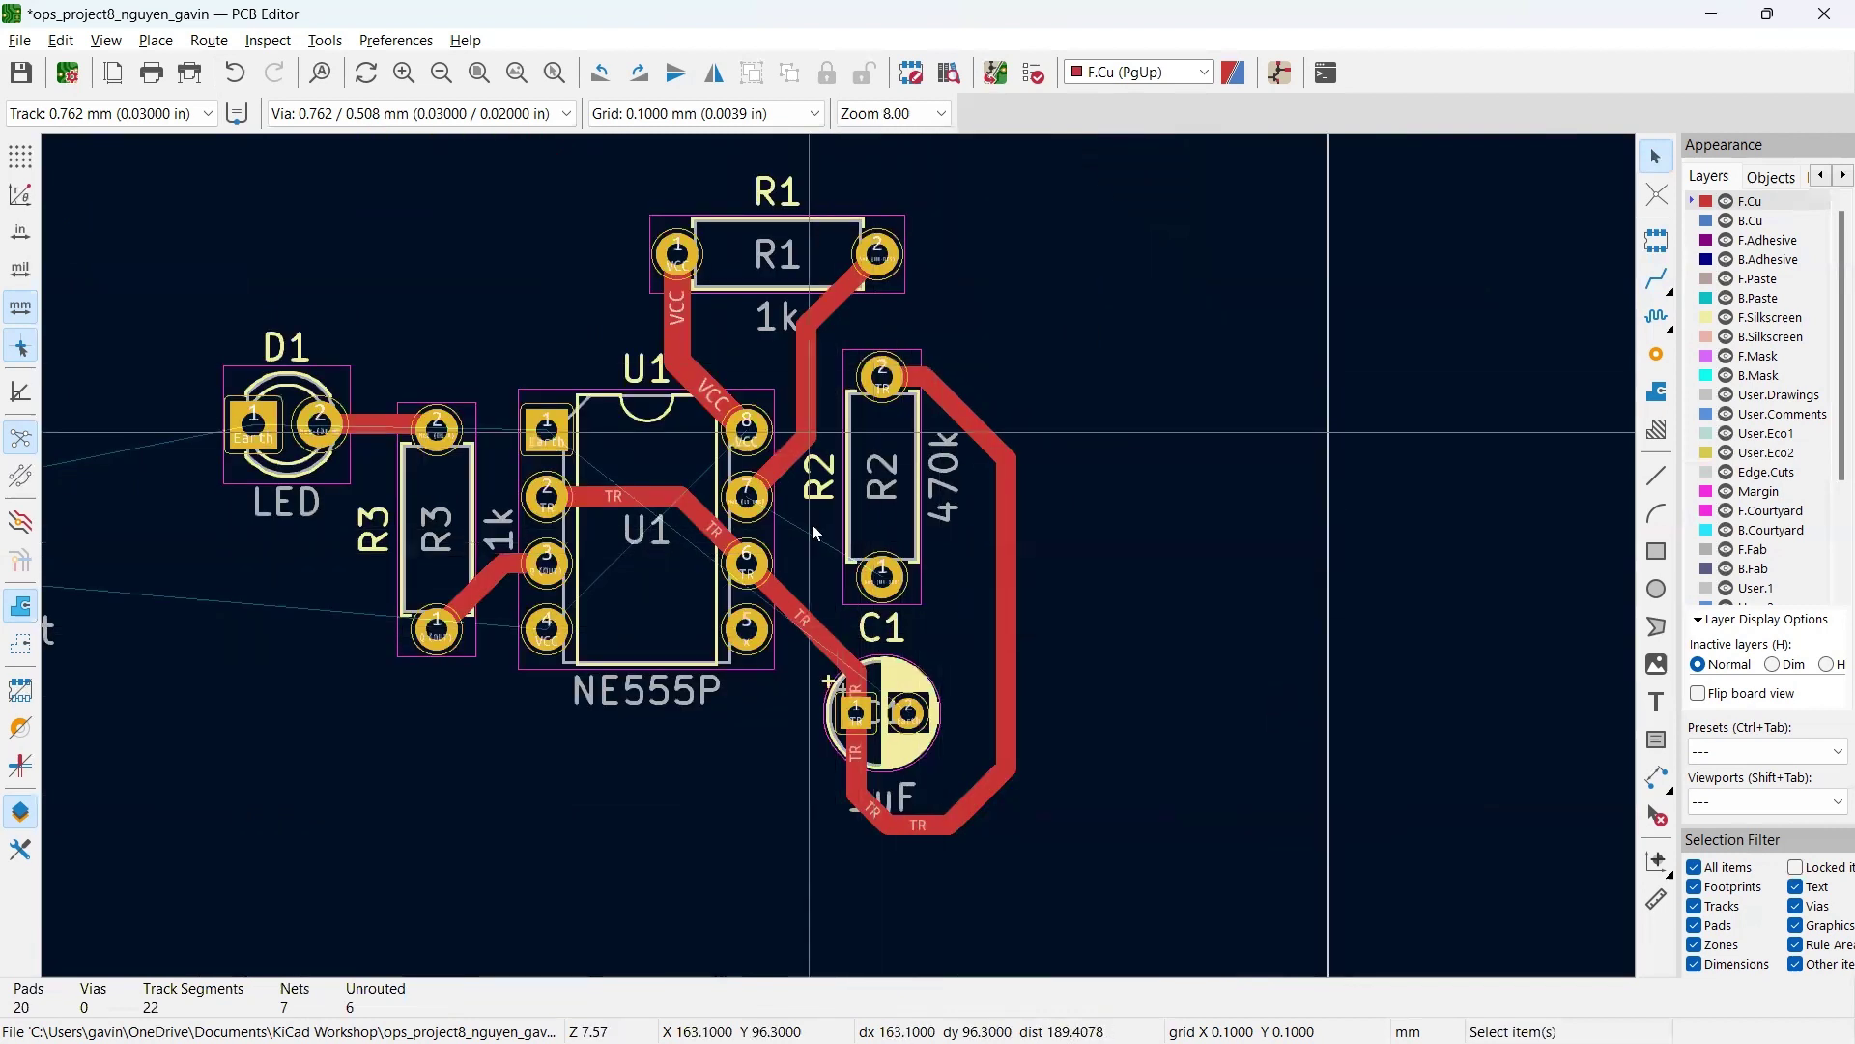
pyautogui.scroll(2, 826, 563)
pyautogui.scroll(2, 823, 557)
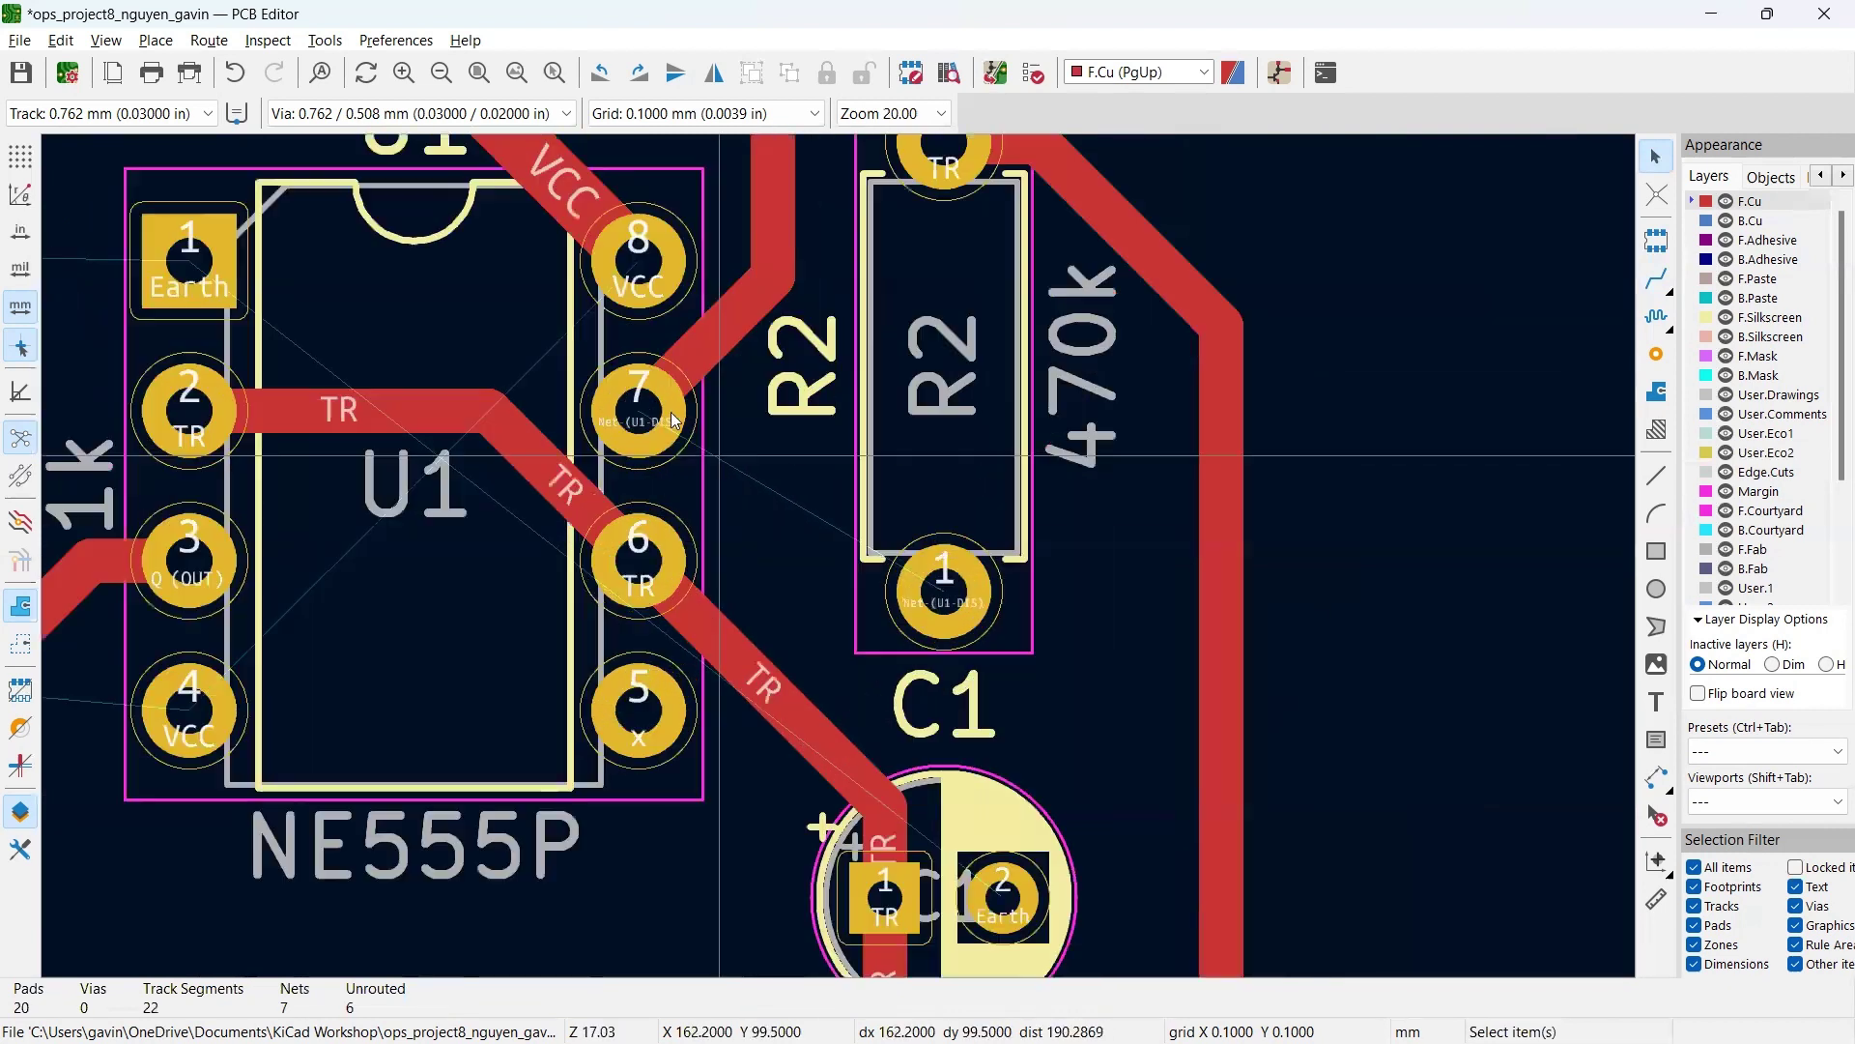
pyautogui.press('x')
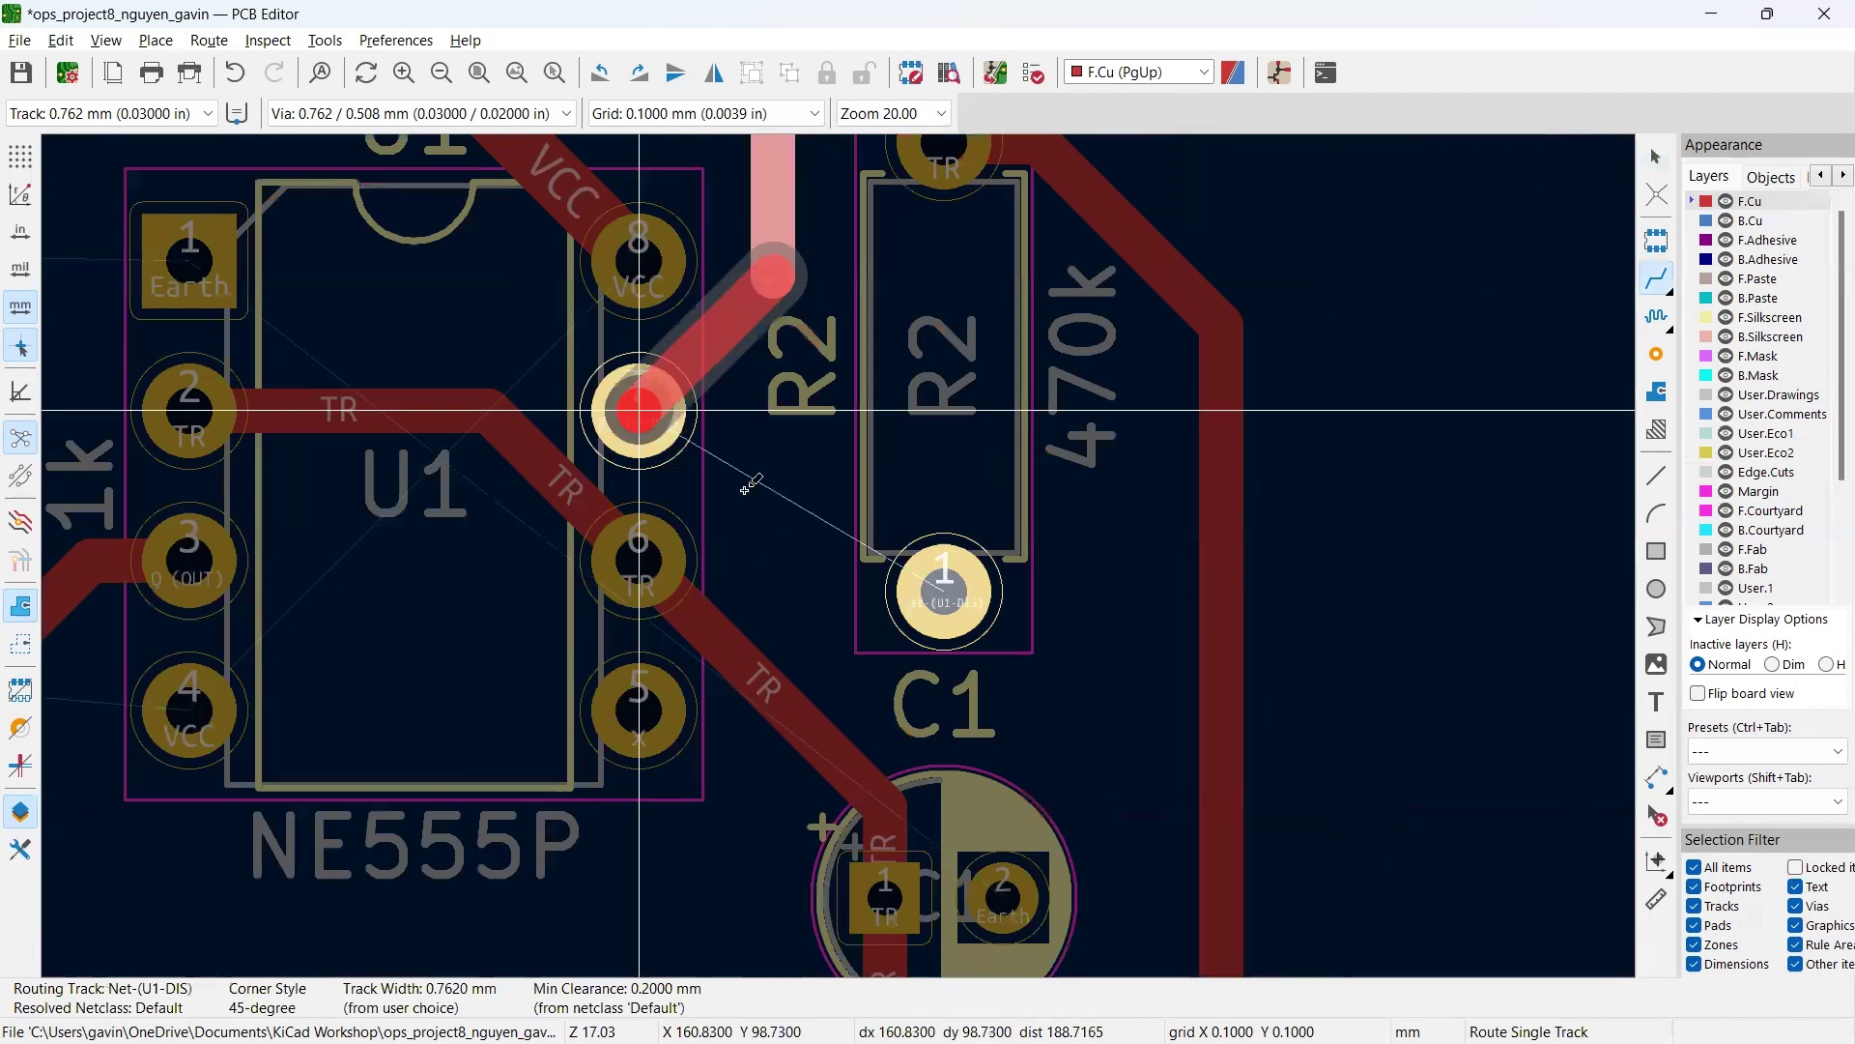
pyautogui.click(935, 592)
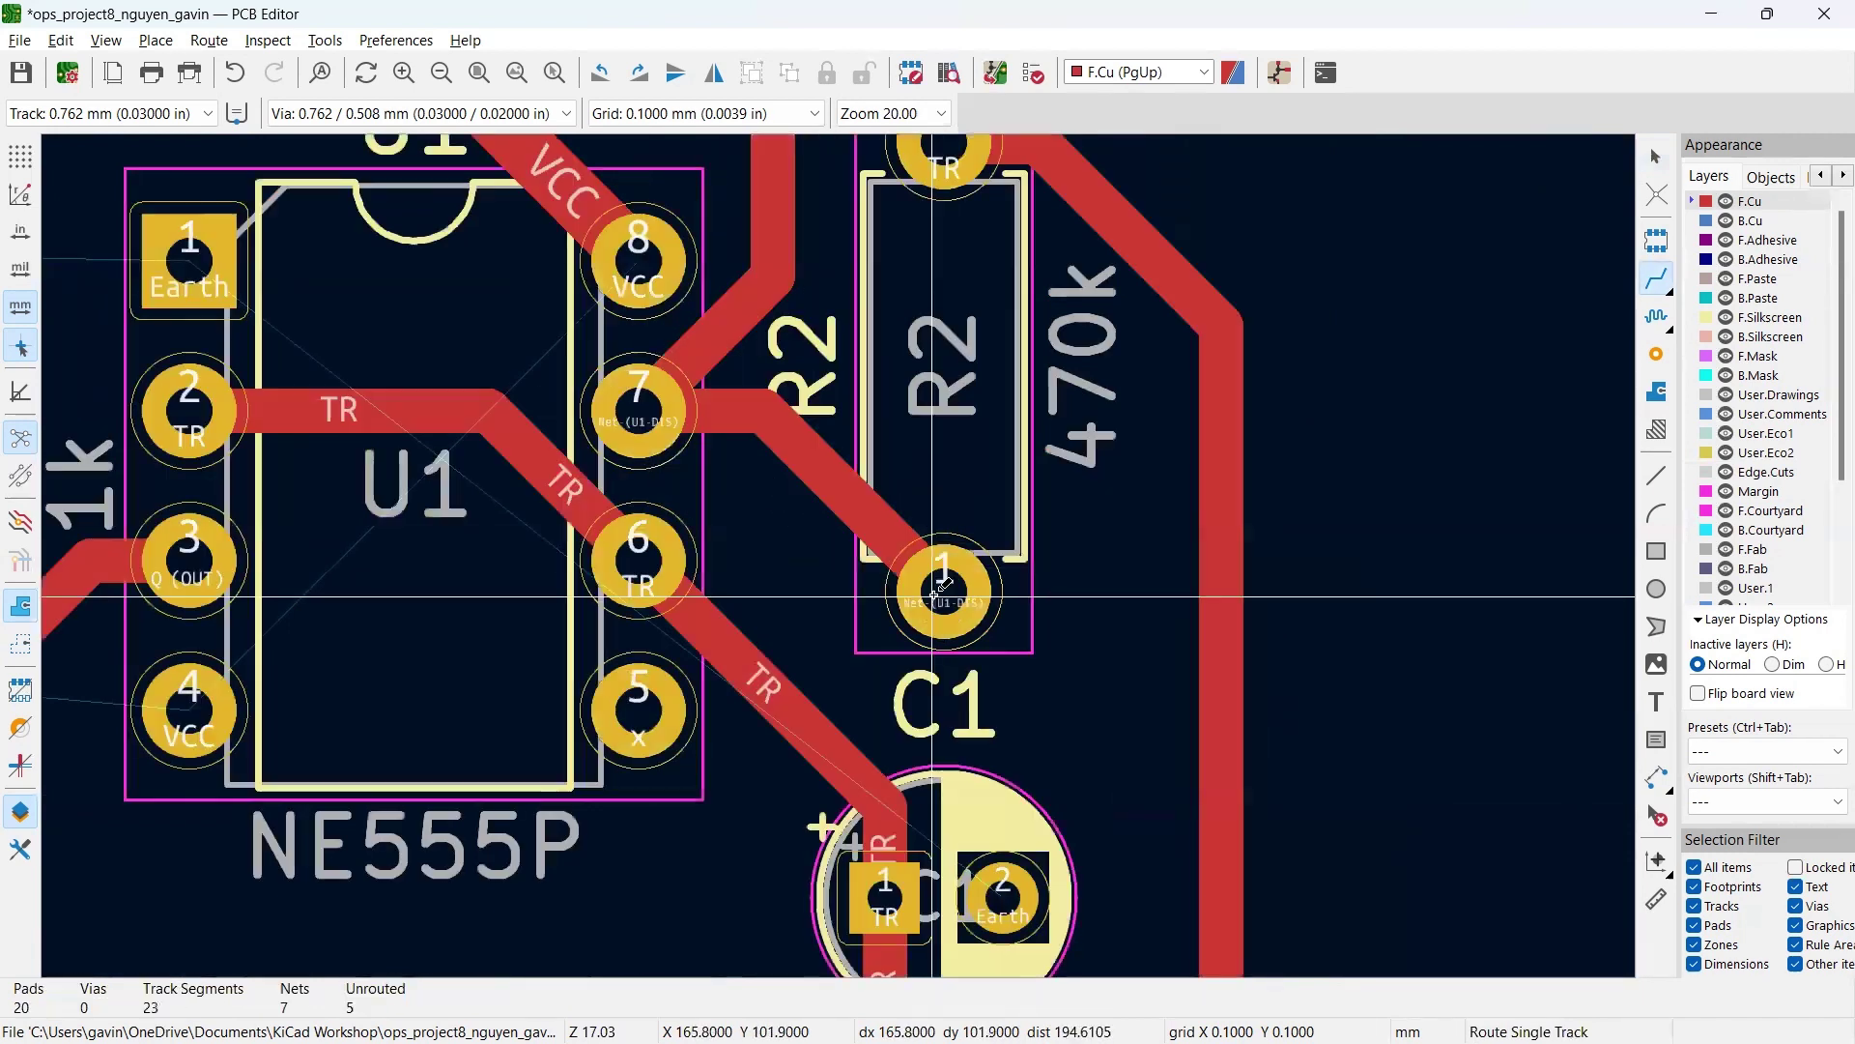
# Step: Examine the remaining unrouted Earth and VCC connections around U1, R3 and D1
pyautogui.scroll(-2, 844, 550)
pyautogui.scroll(2, 841, 551)
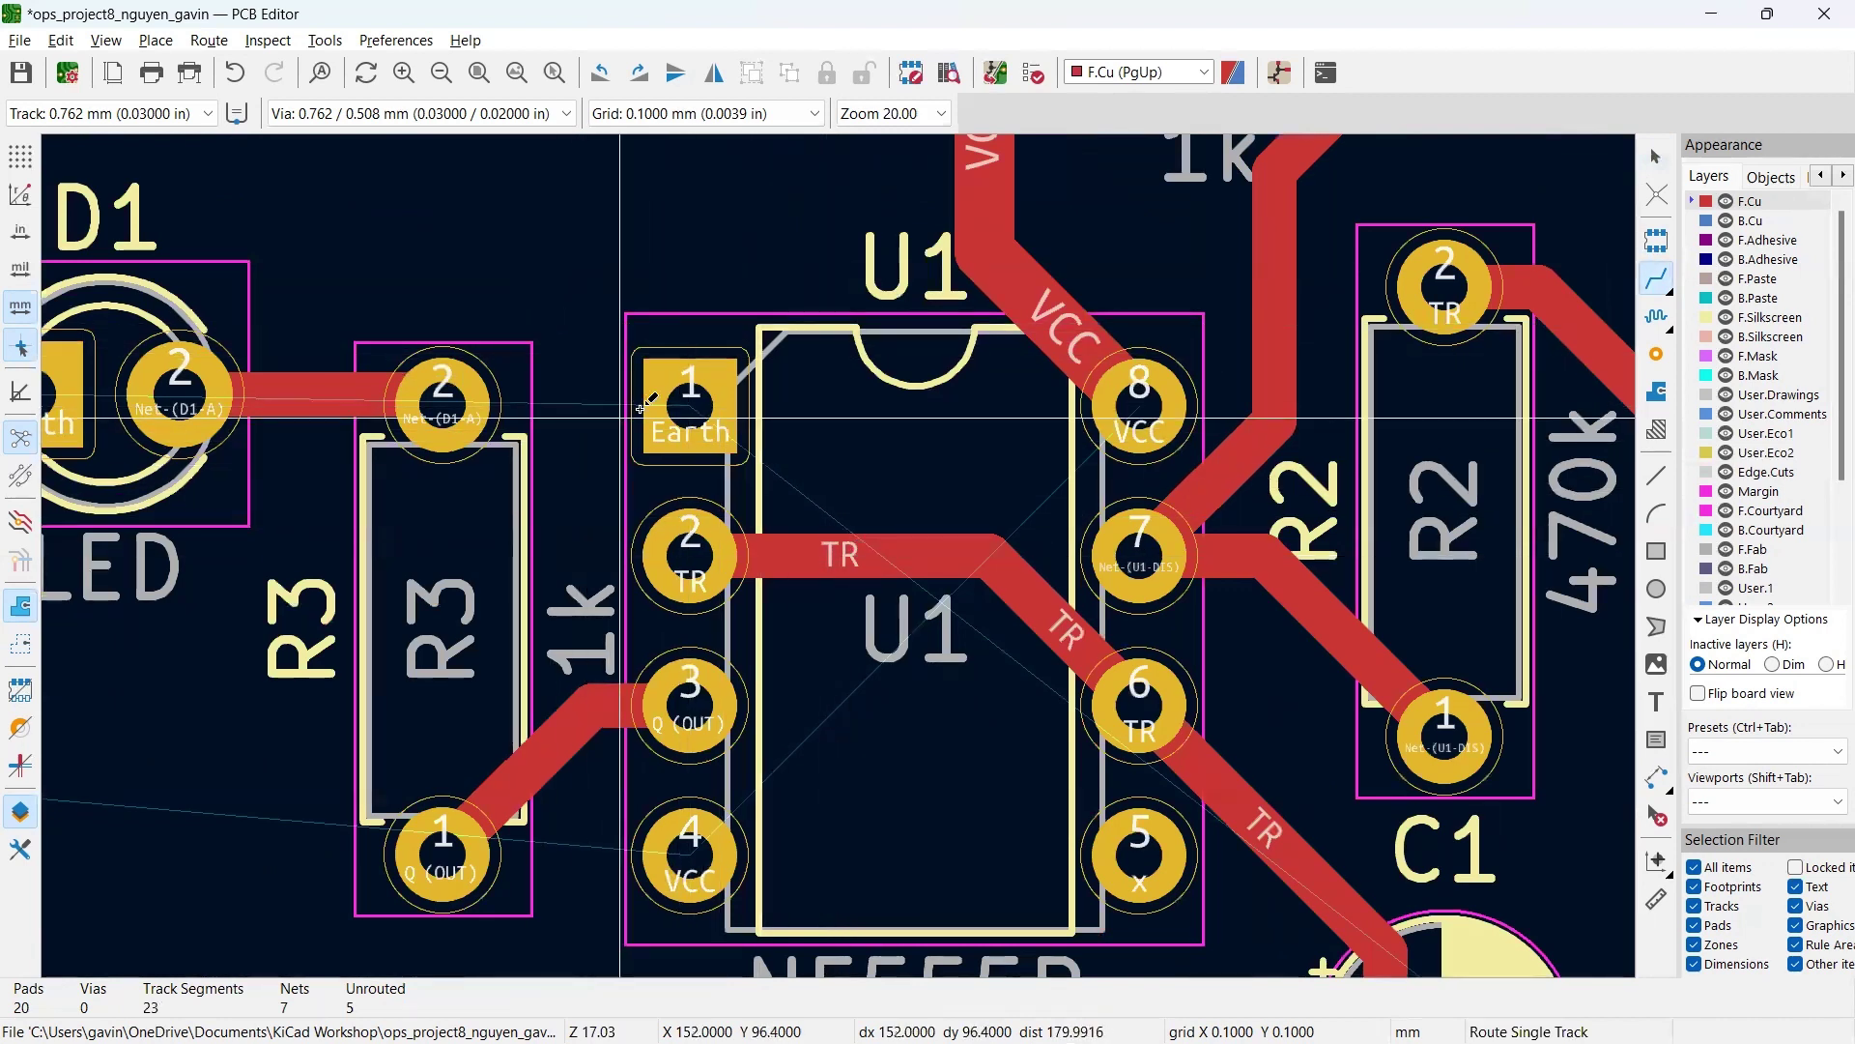
pyautogui.scroll(-2, 770, 611)
pyautogui.scroll(2, 892, 684)
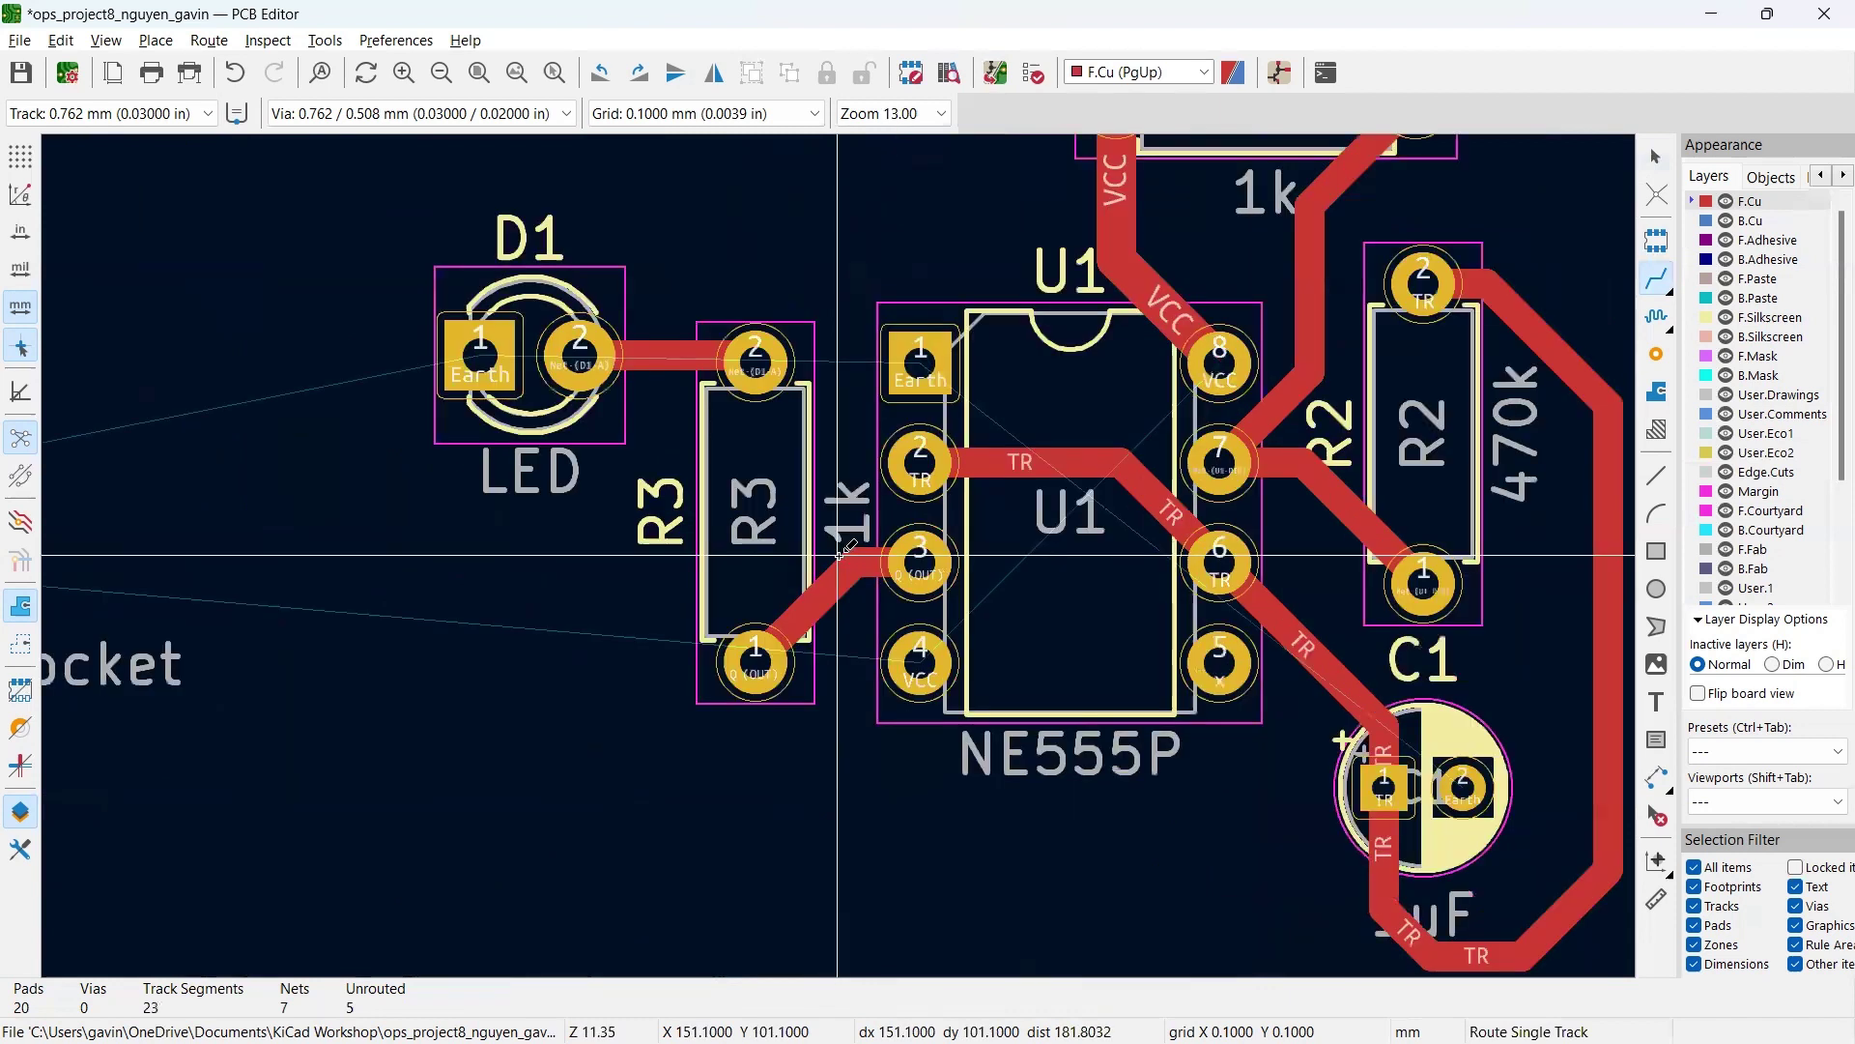
pyautogui.scroll(-3, 843, 556)
pyautogui.scroll(2, 843, 556)
pyautogui.scroll(4, 707, 510)
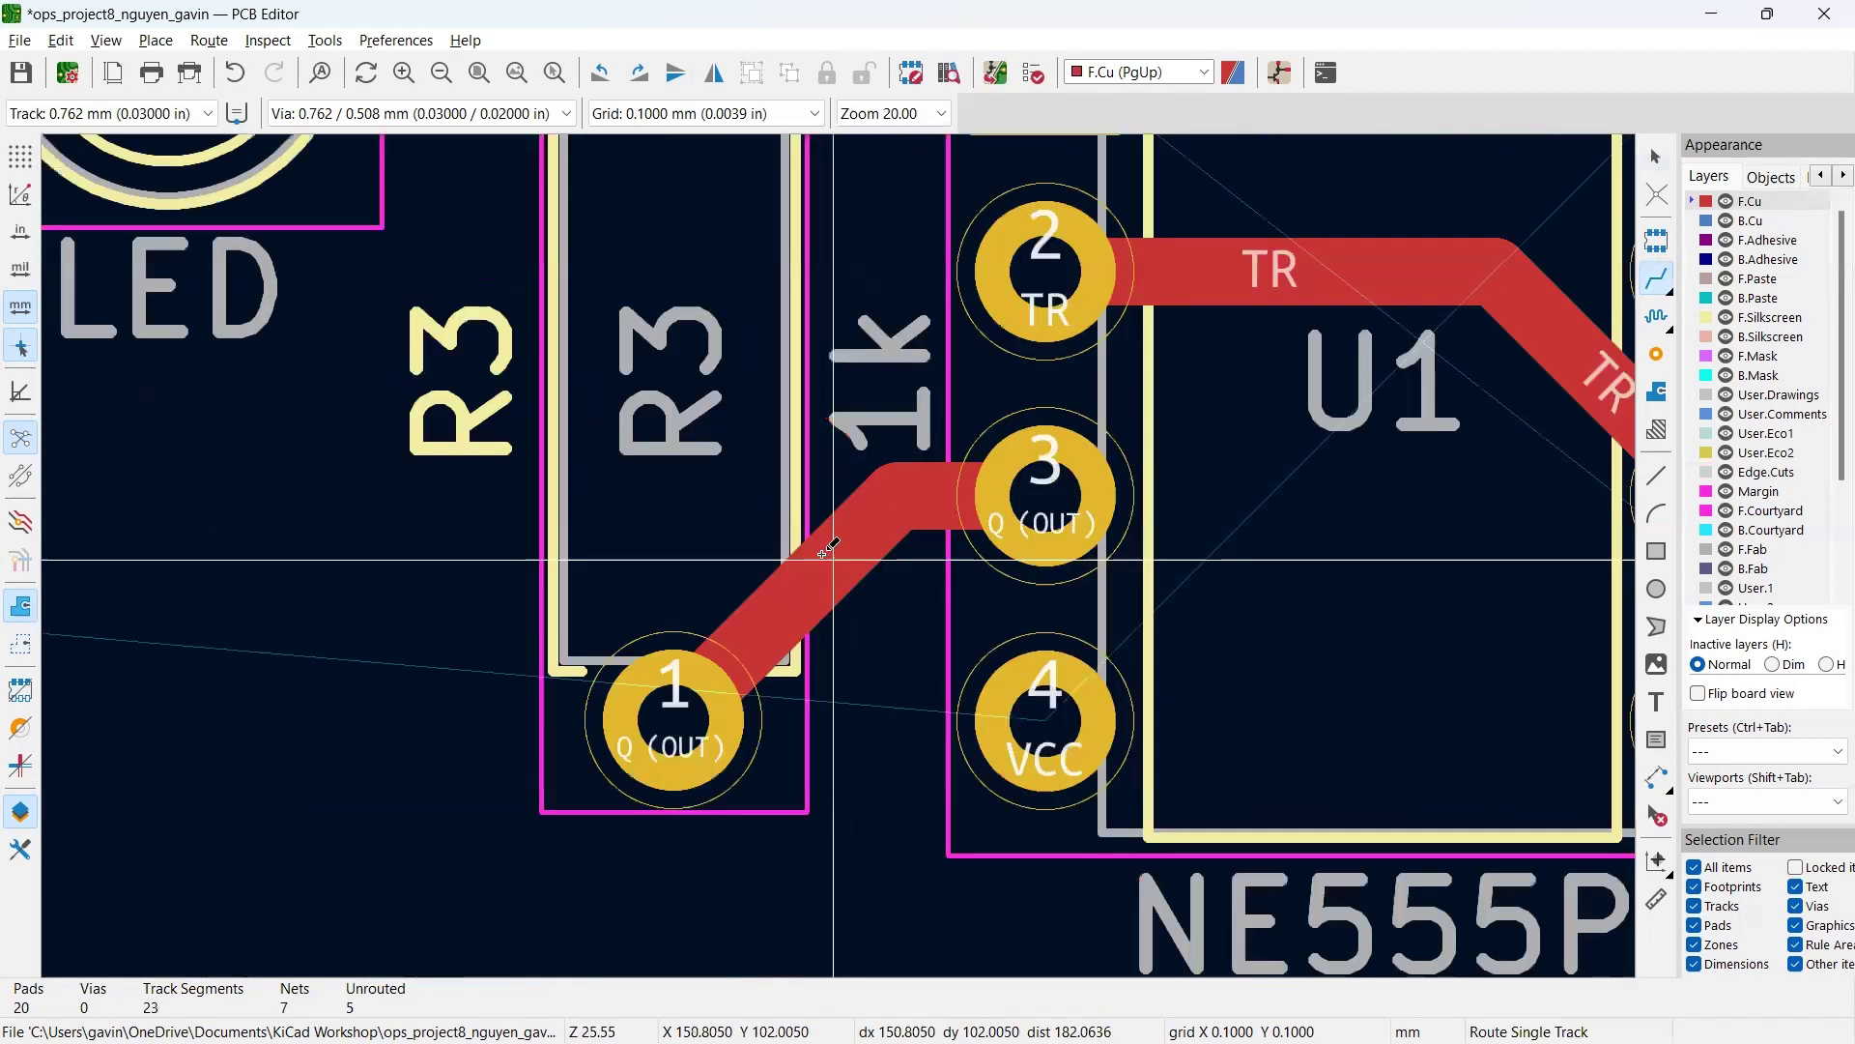
pyautogui.scroll(-3, 816, 546)
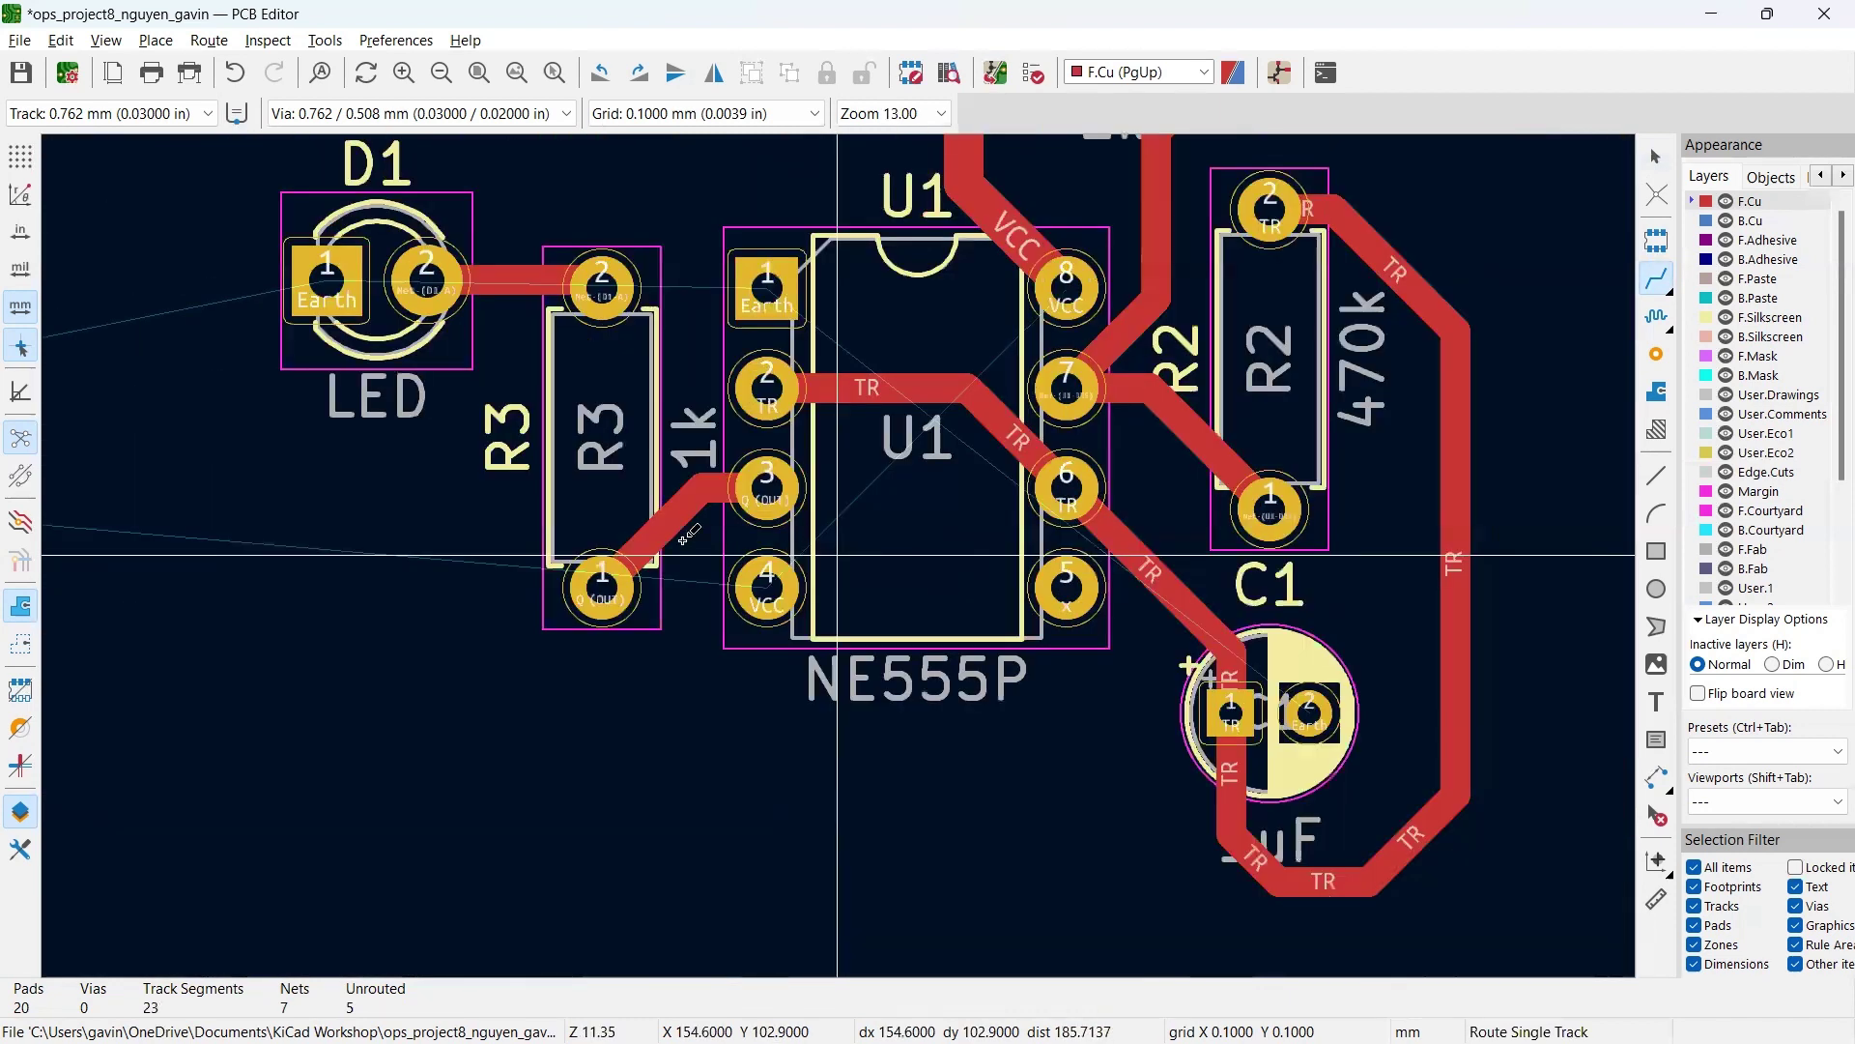
# Step: Route a 1.016 mm VCC track on F.Cu from J1 pad 2 around below R3 to U1 pin 4
pyautogui.scroll(-1, 688, 535)
pyautogui.press('Escape')
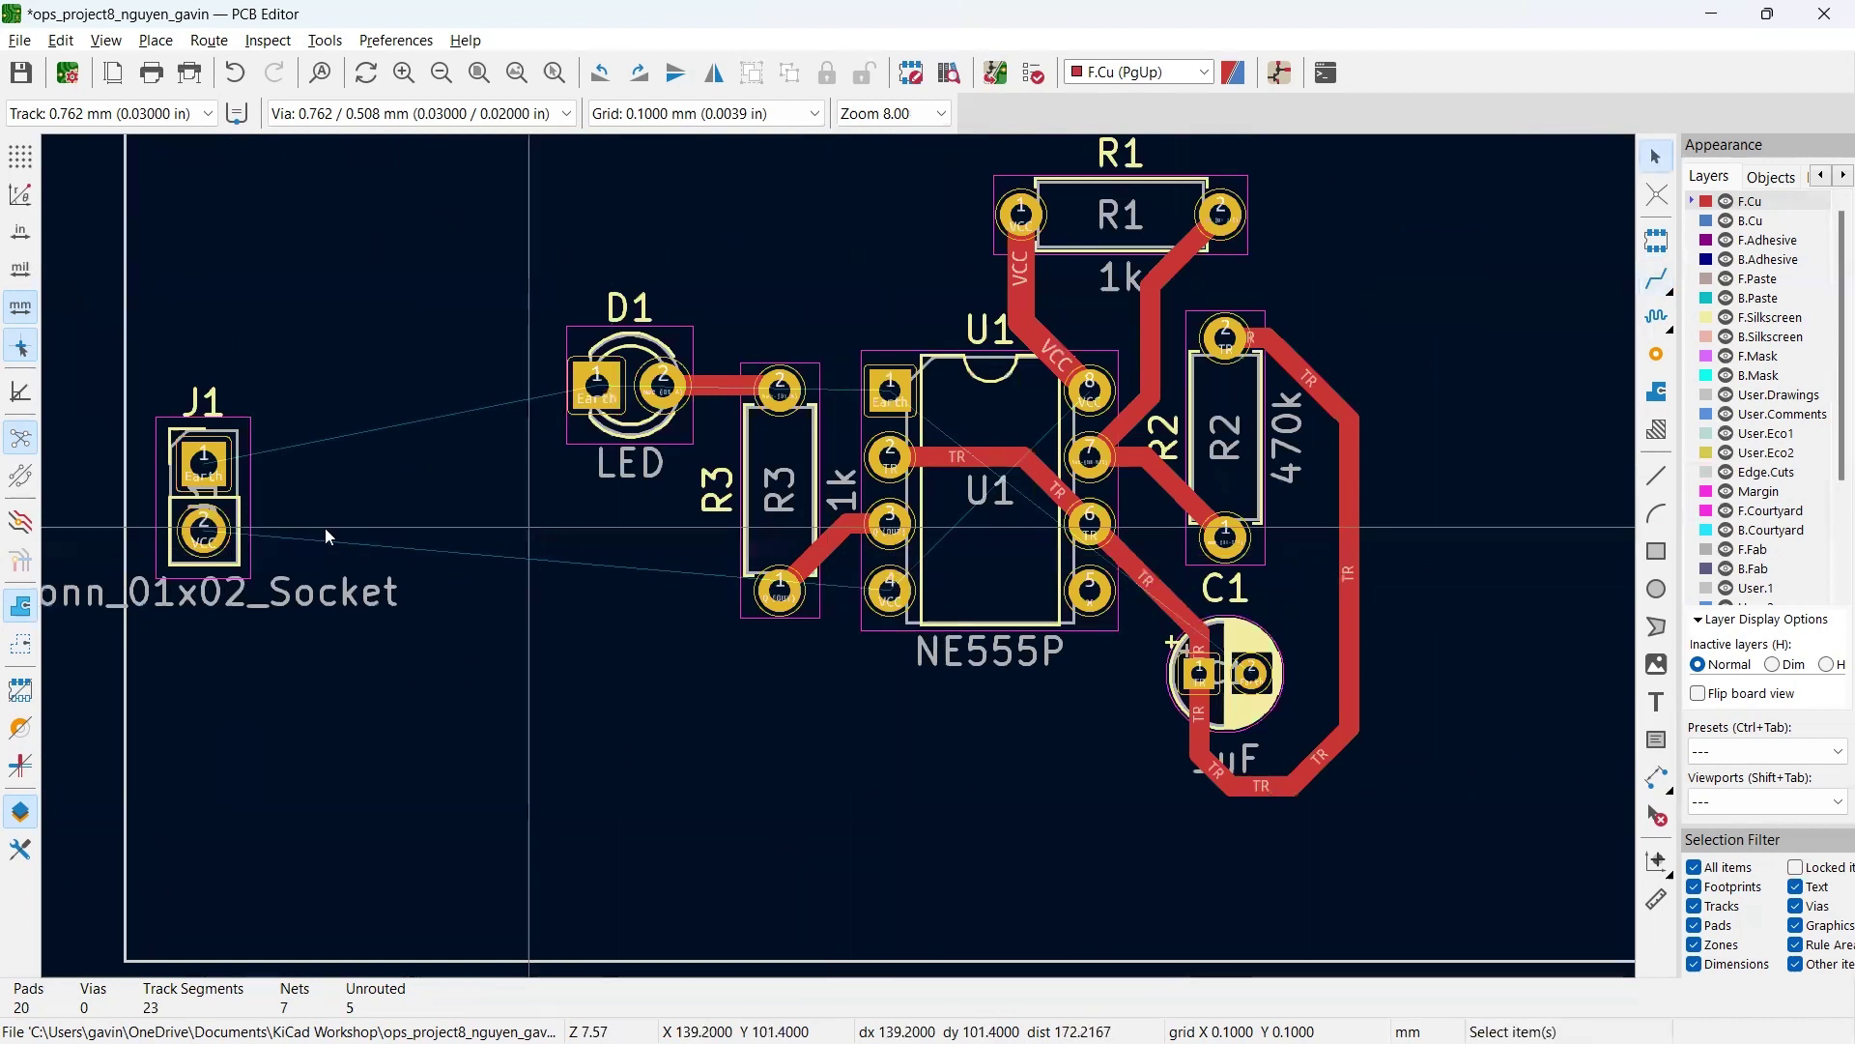
pyautogui.scroll(1, 327, 537)
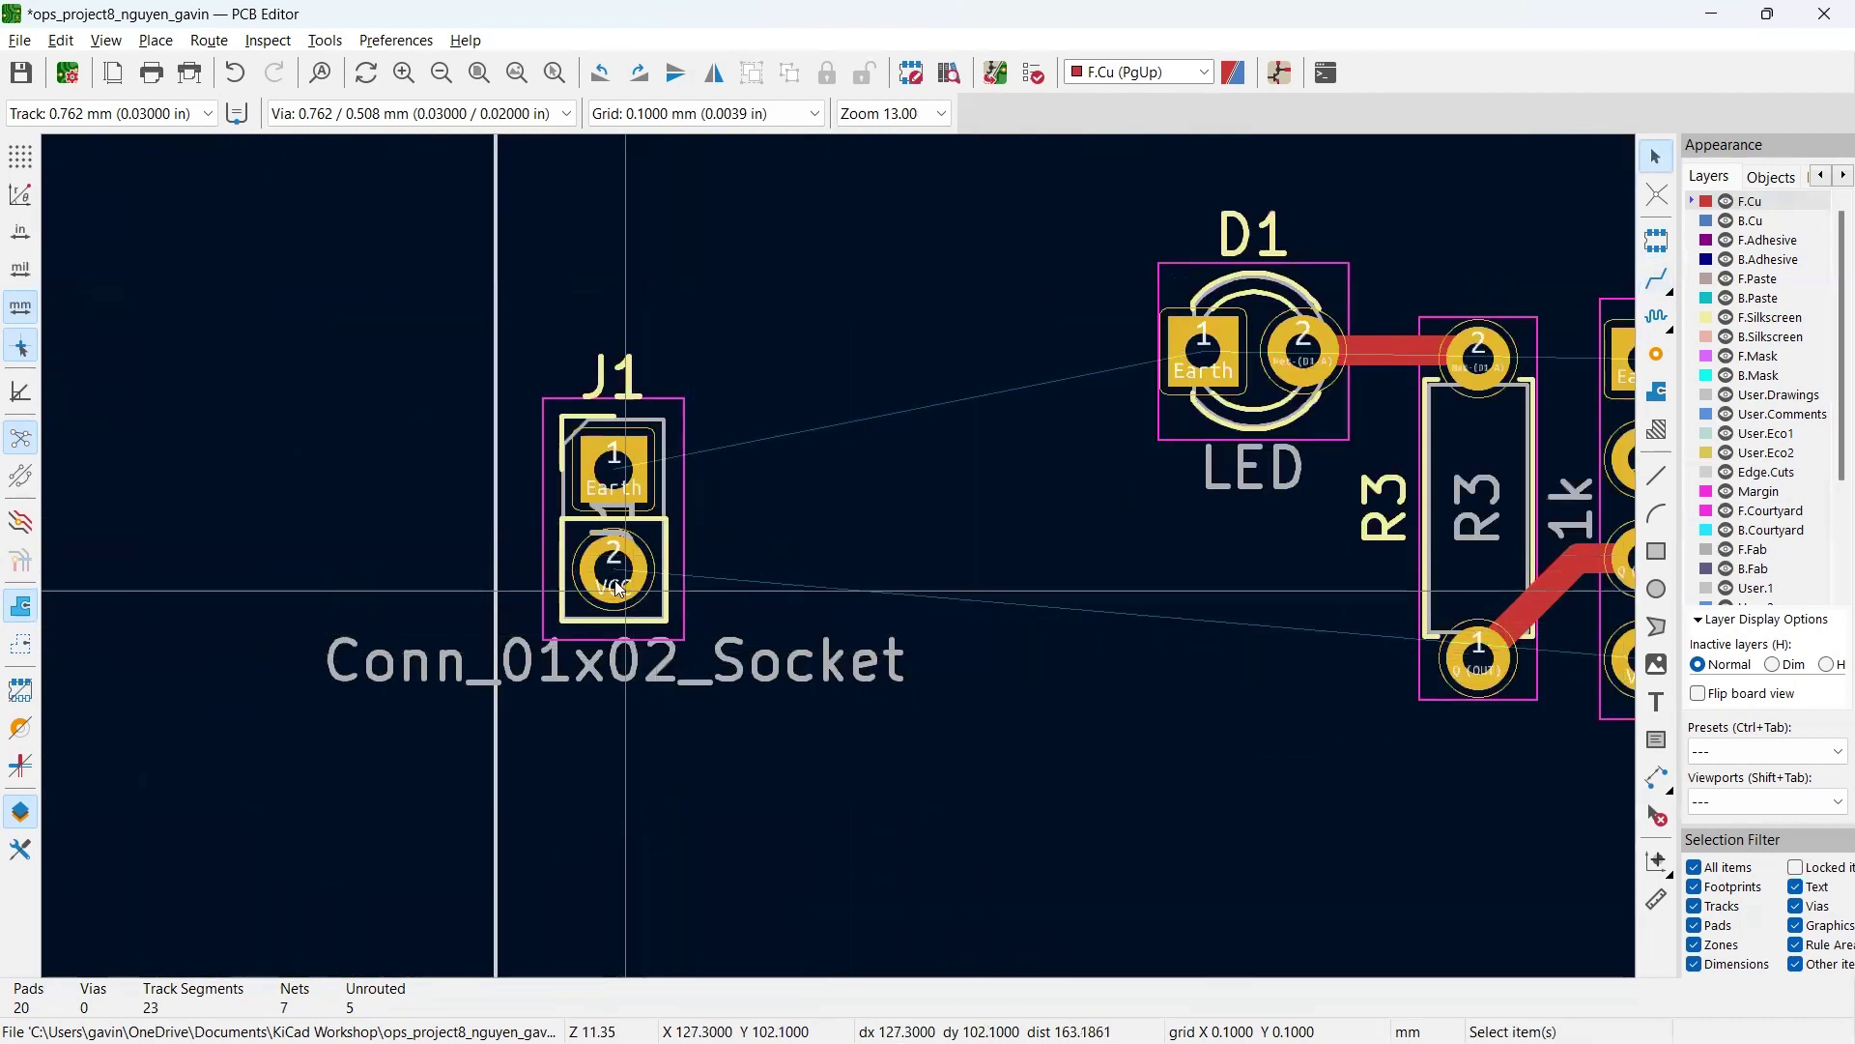
pyautogui.scroll(-1, 618, 587)
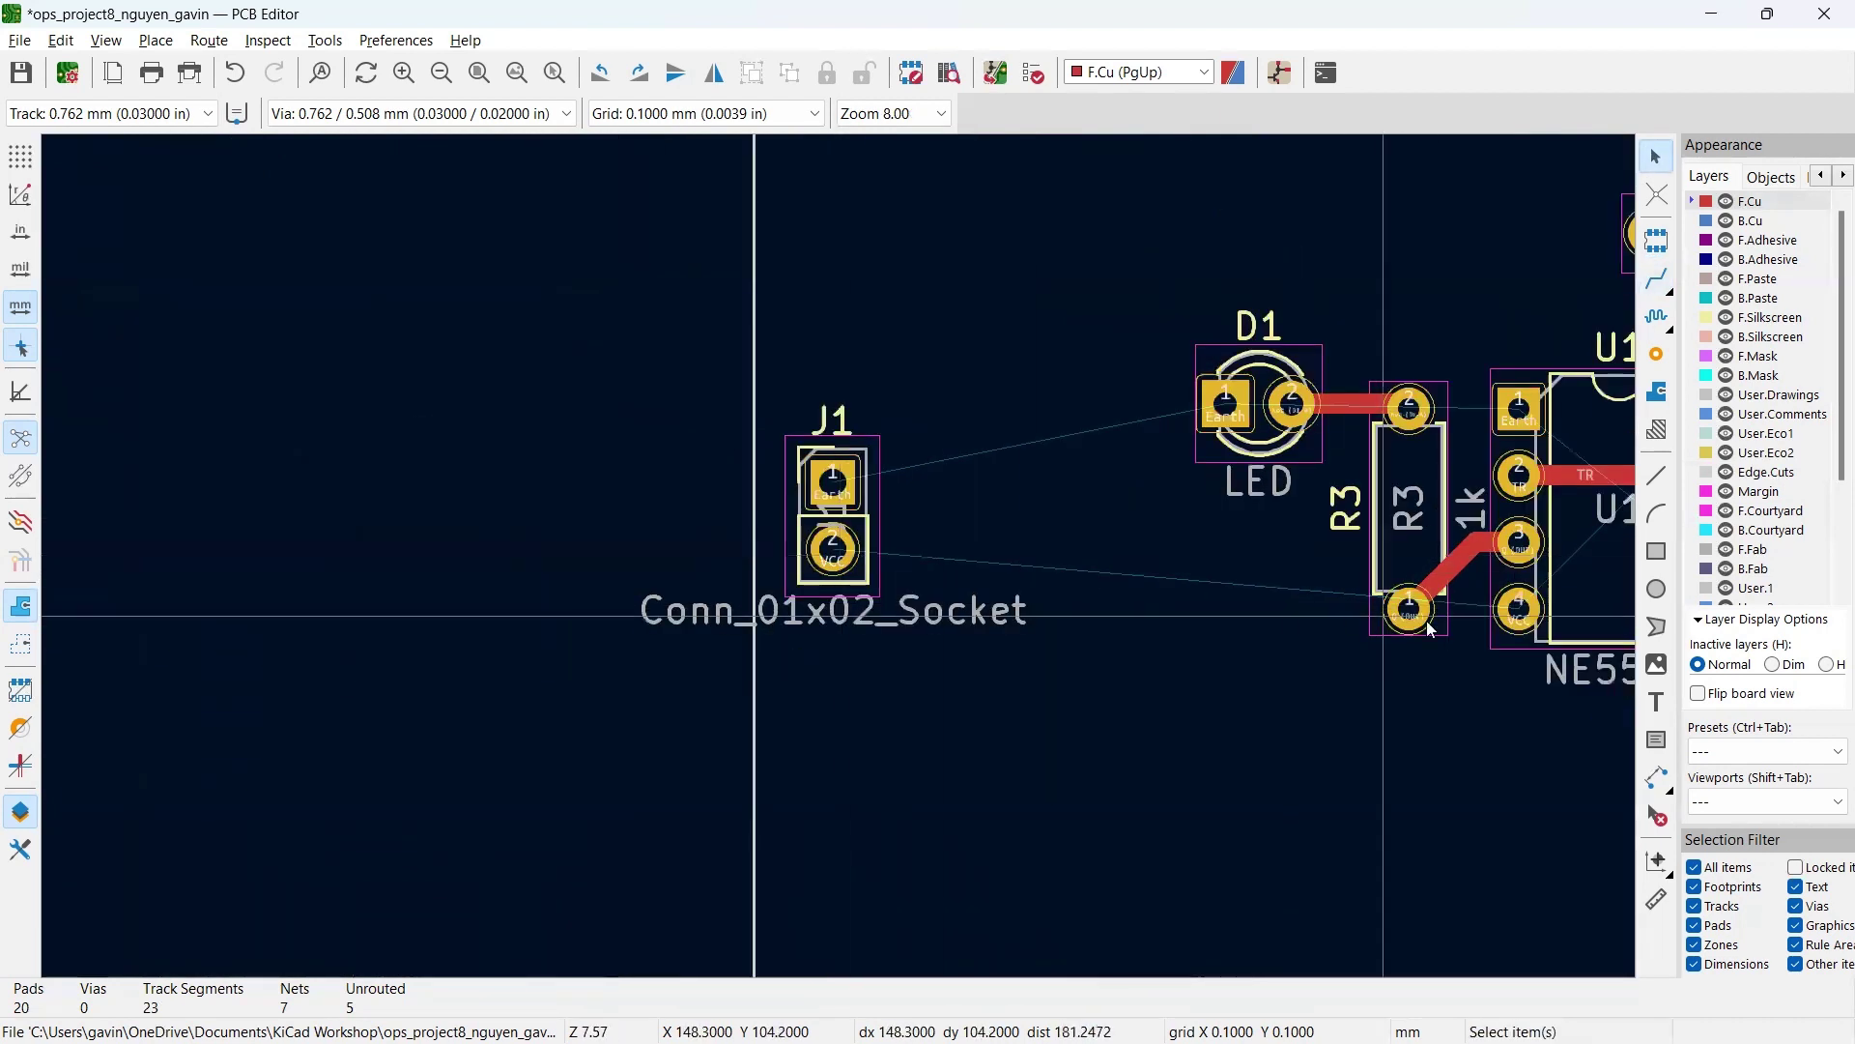
pyautogui.click(136, 115)
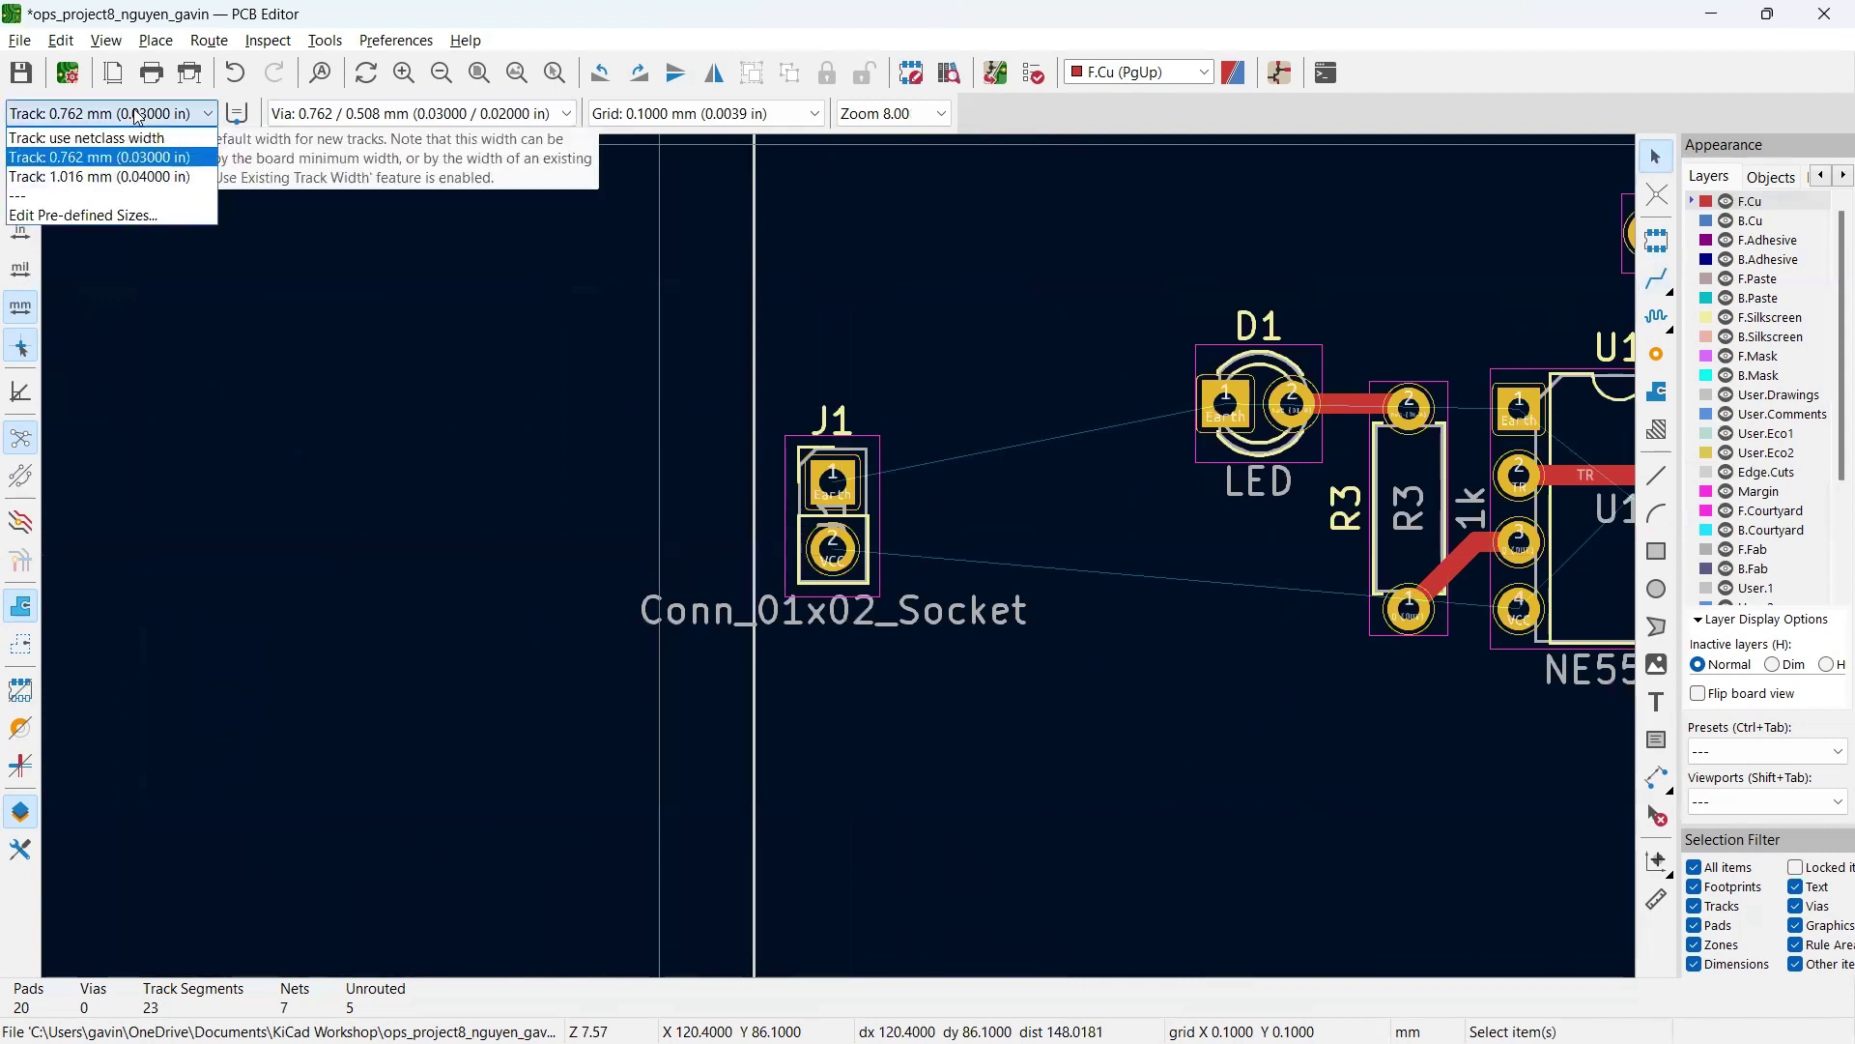
pyautogui.click(126, 177)
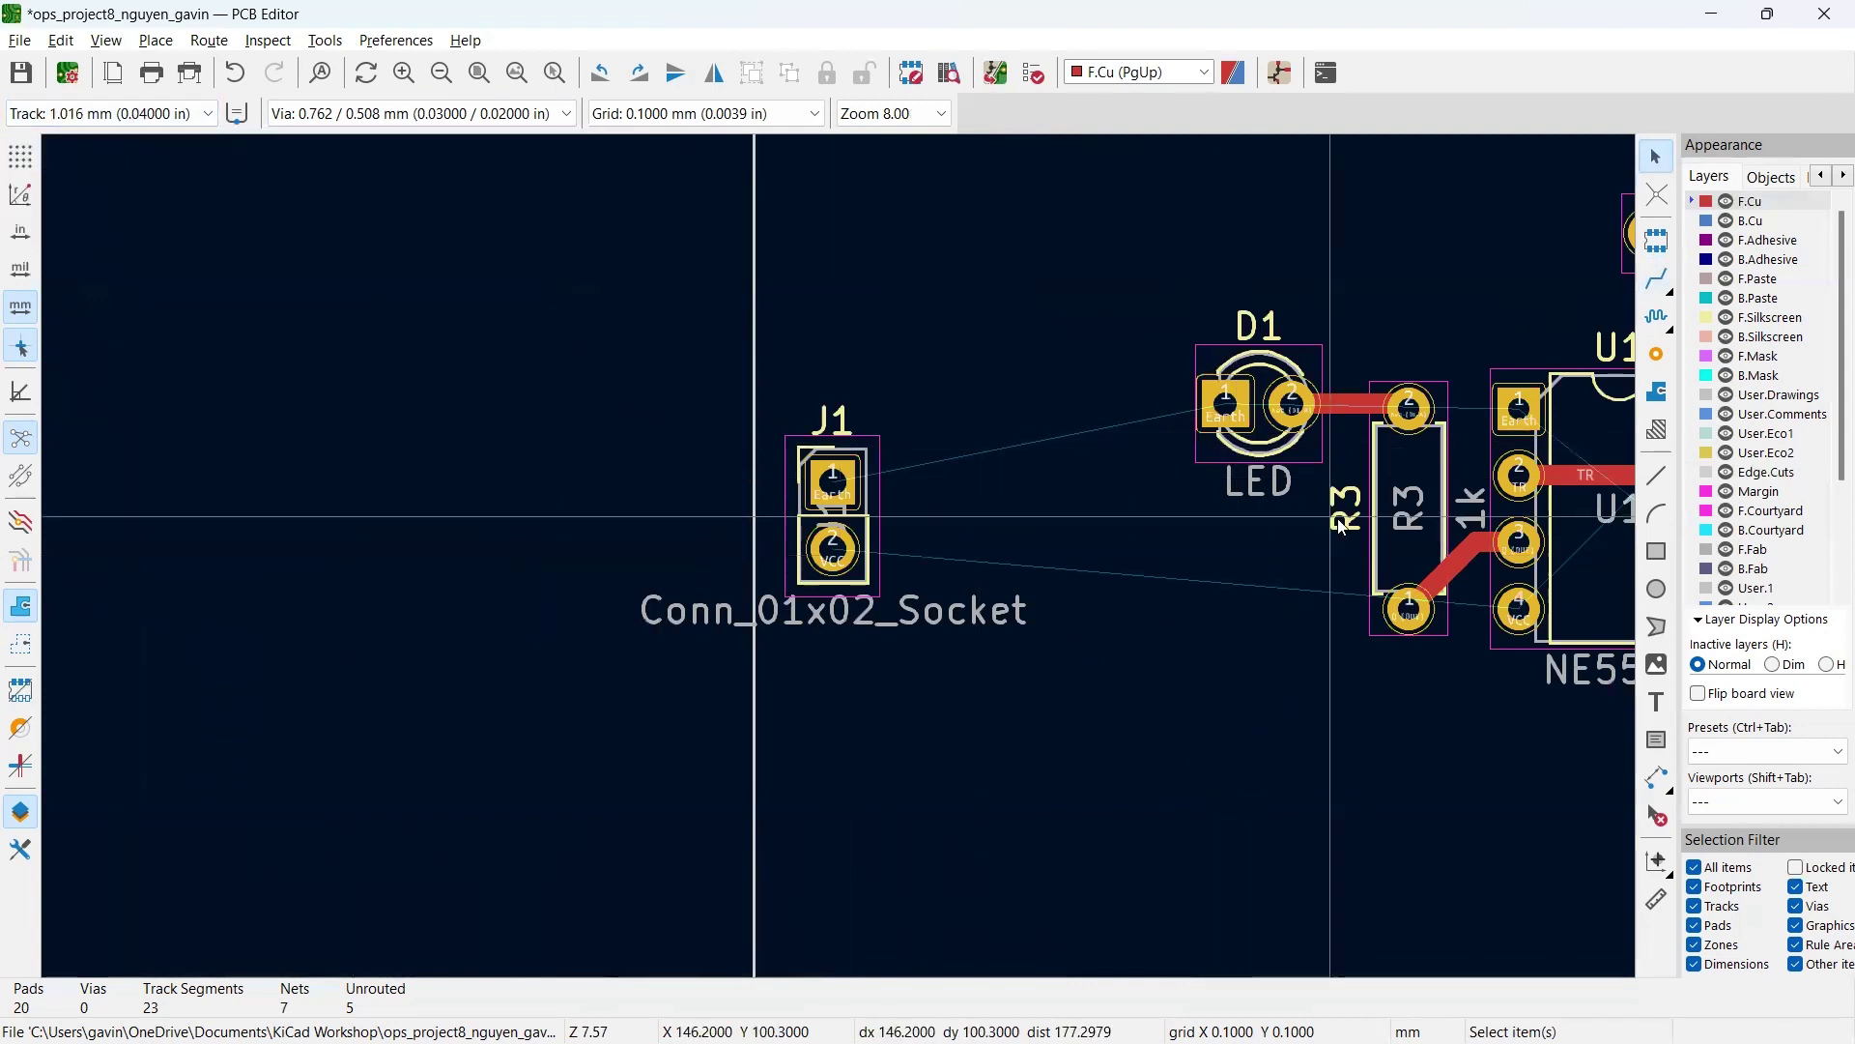
pyautogui.scroll(1, 1339, 527)
pyautogui.scroll(-1, 469, 634)
pyautogui.scroll(1, 836, 553)
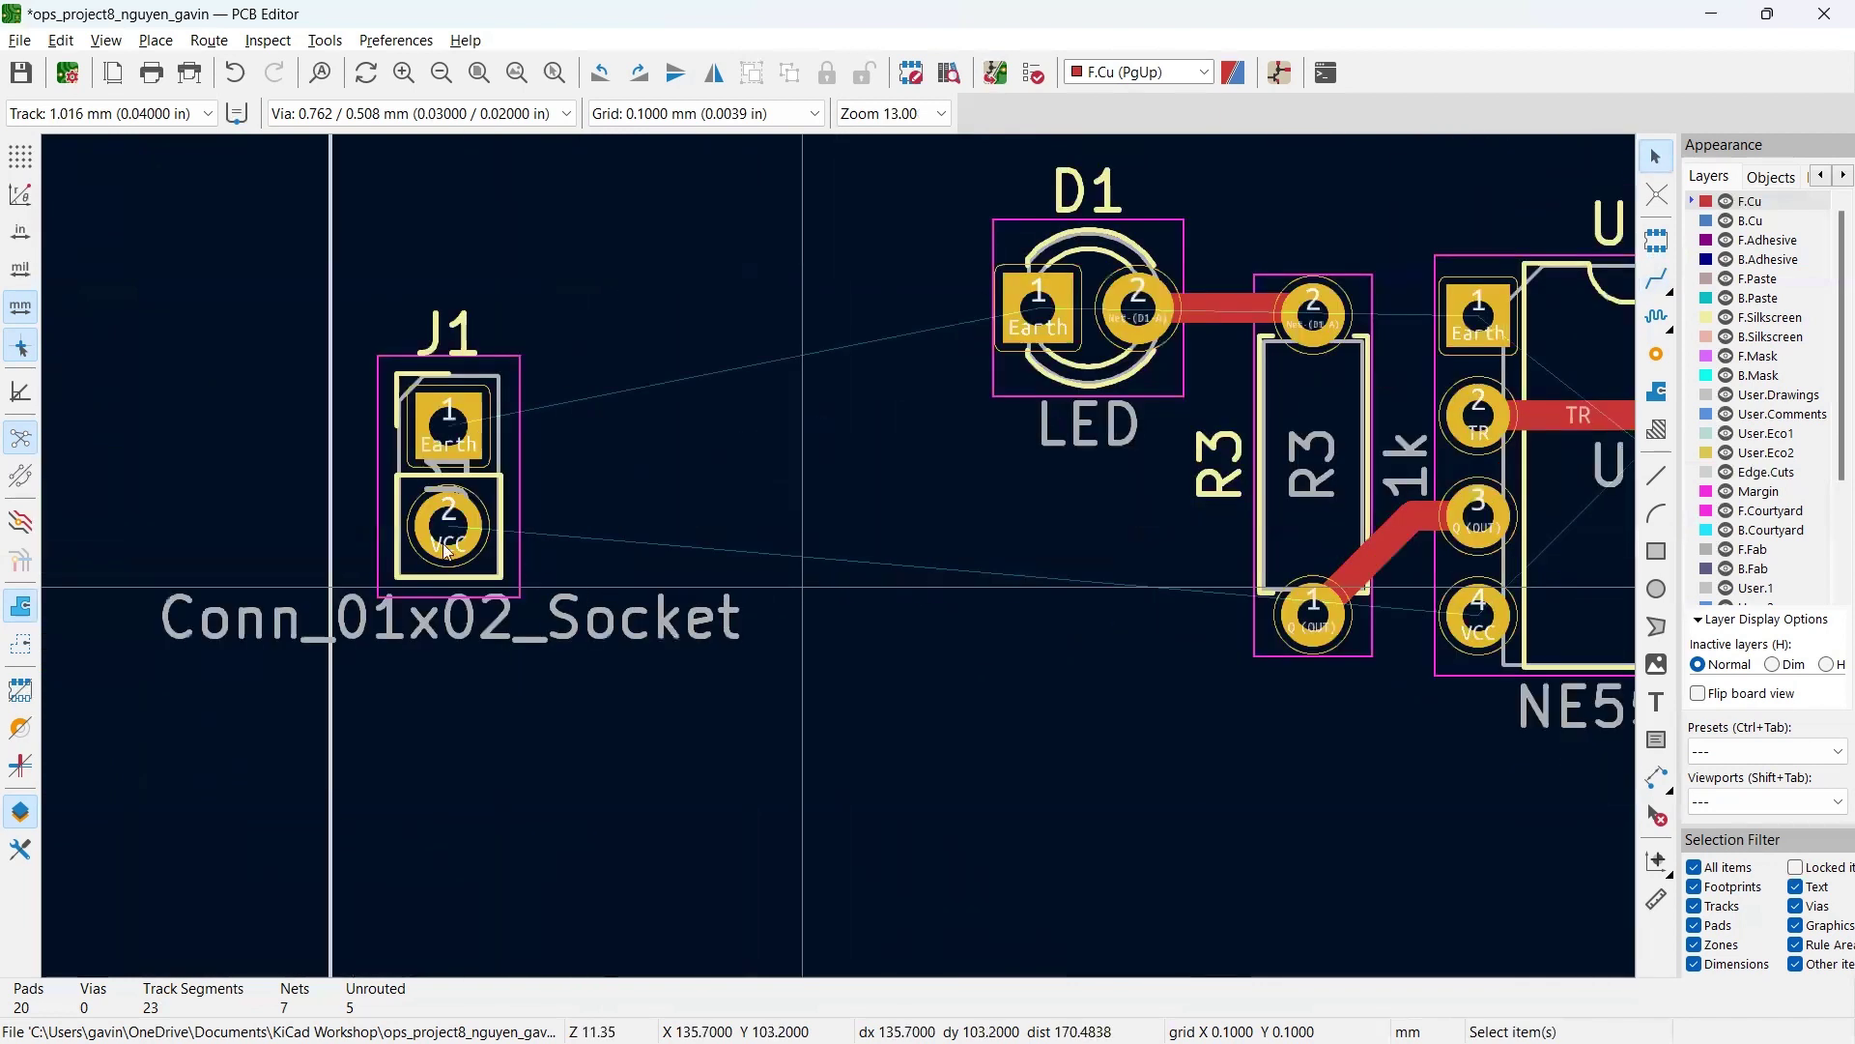
pyautogui.click(446, 532)
pyautogui.press('x')
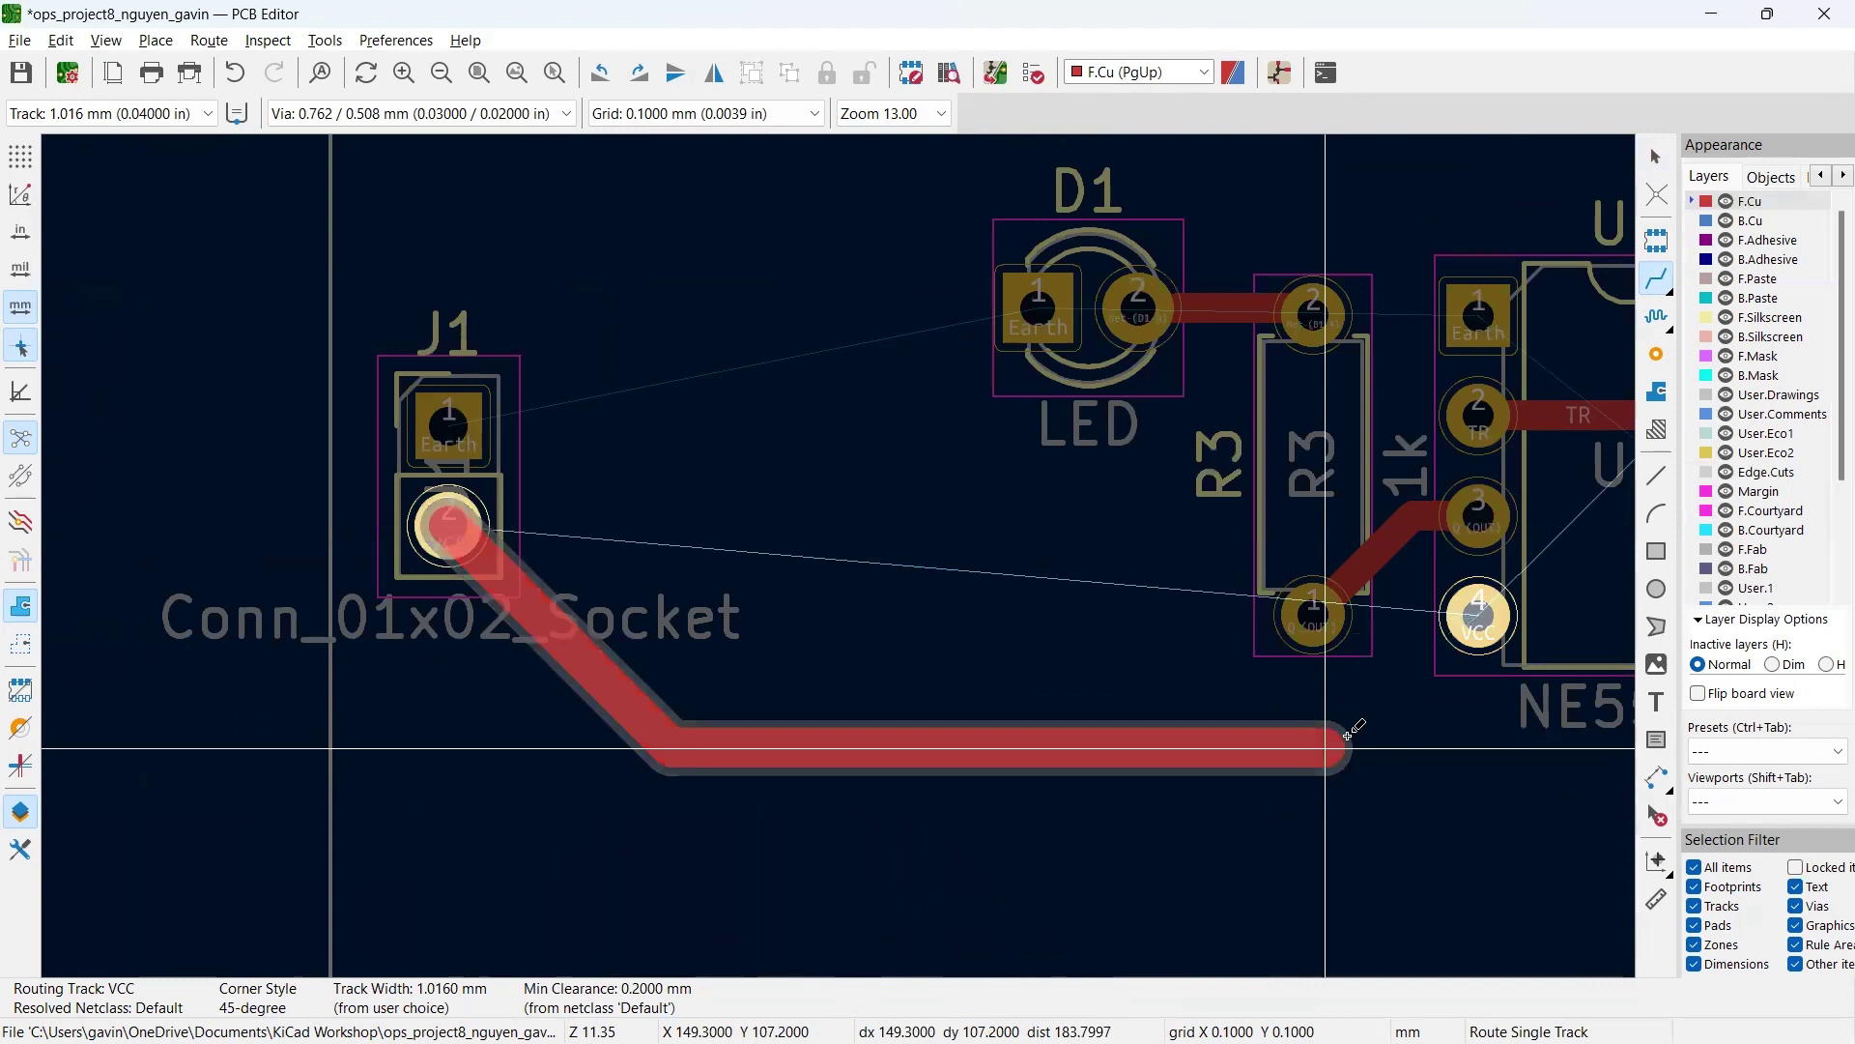
pyautogui.click(1474, 615)
pyautogui.press('Escape')
# Step: Examine the unrouted VCC connection between U1 pins 4 and 8 and the TR track crossing its path
pyautogui.scroll(-1, 1403, 634)
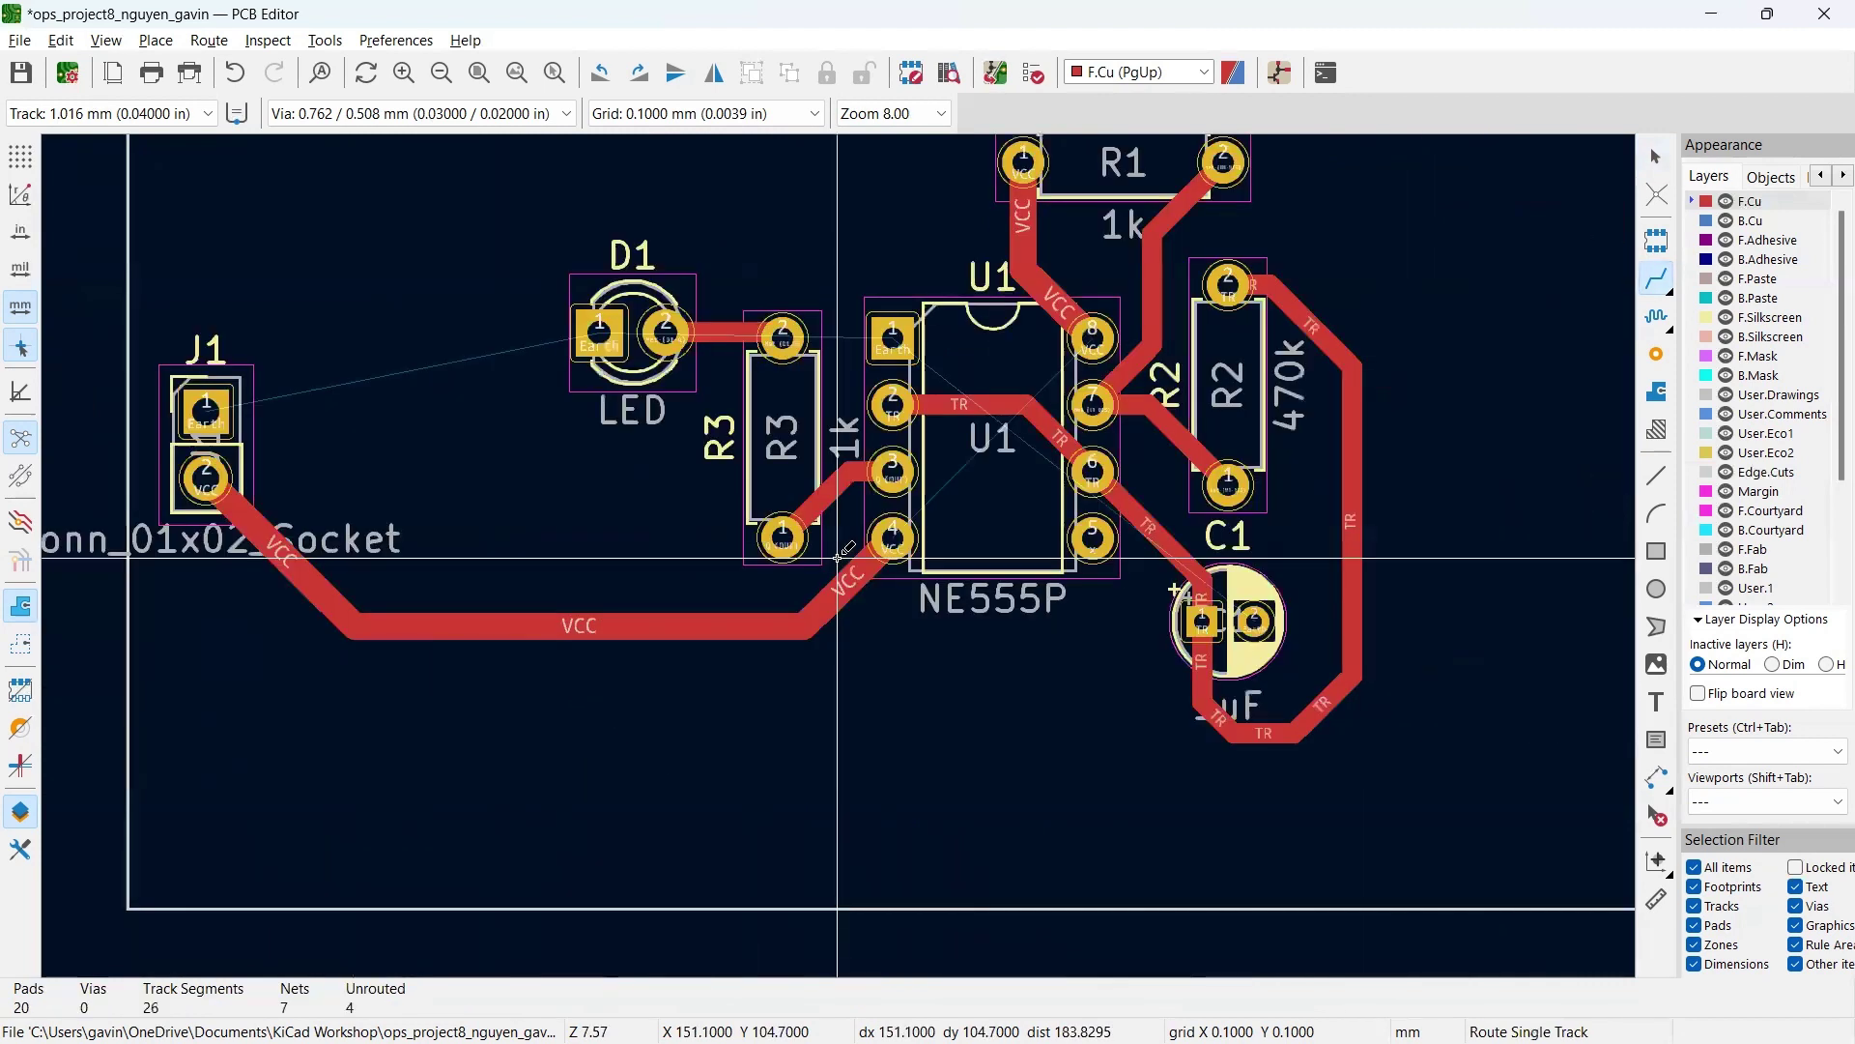
pyautogui.scroll(1, 839, 554)
pyautogui.scroll(1, 839, 554)
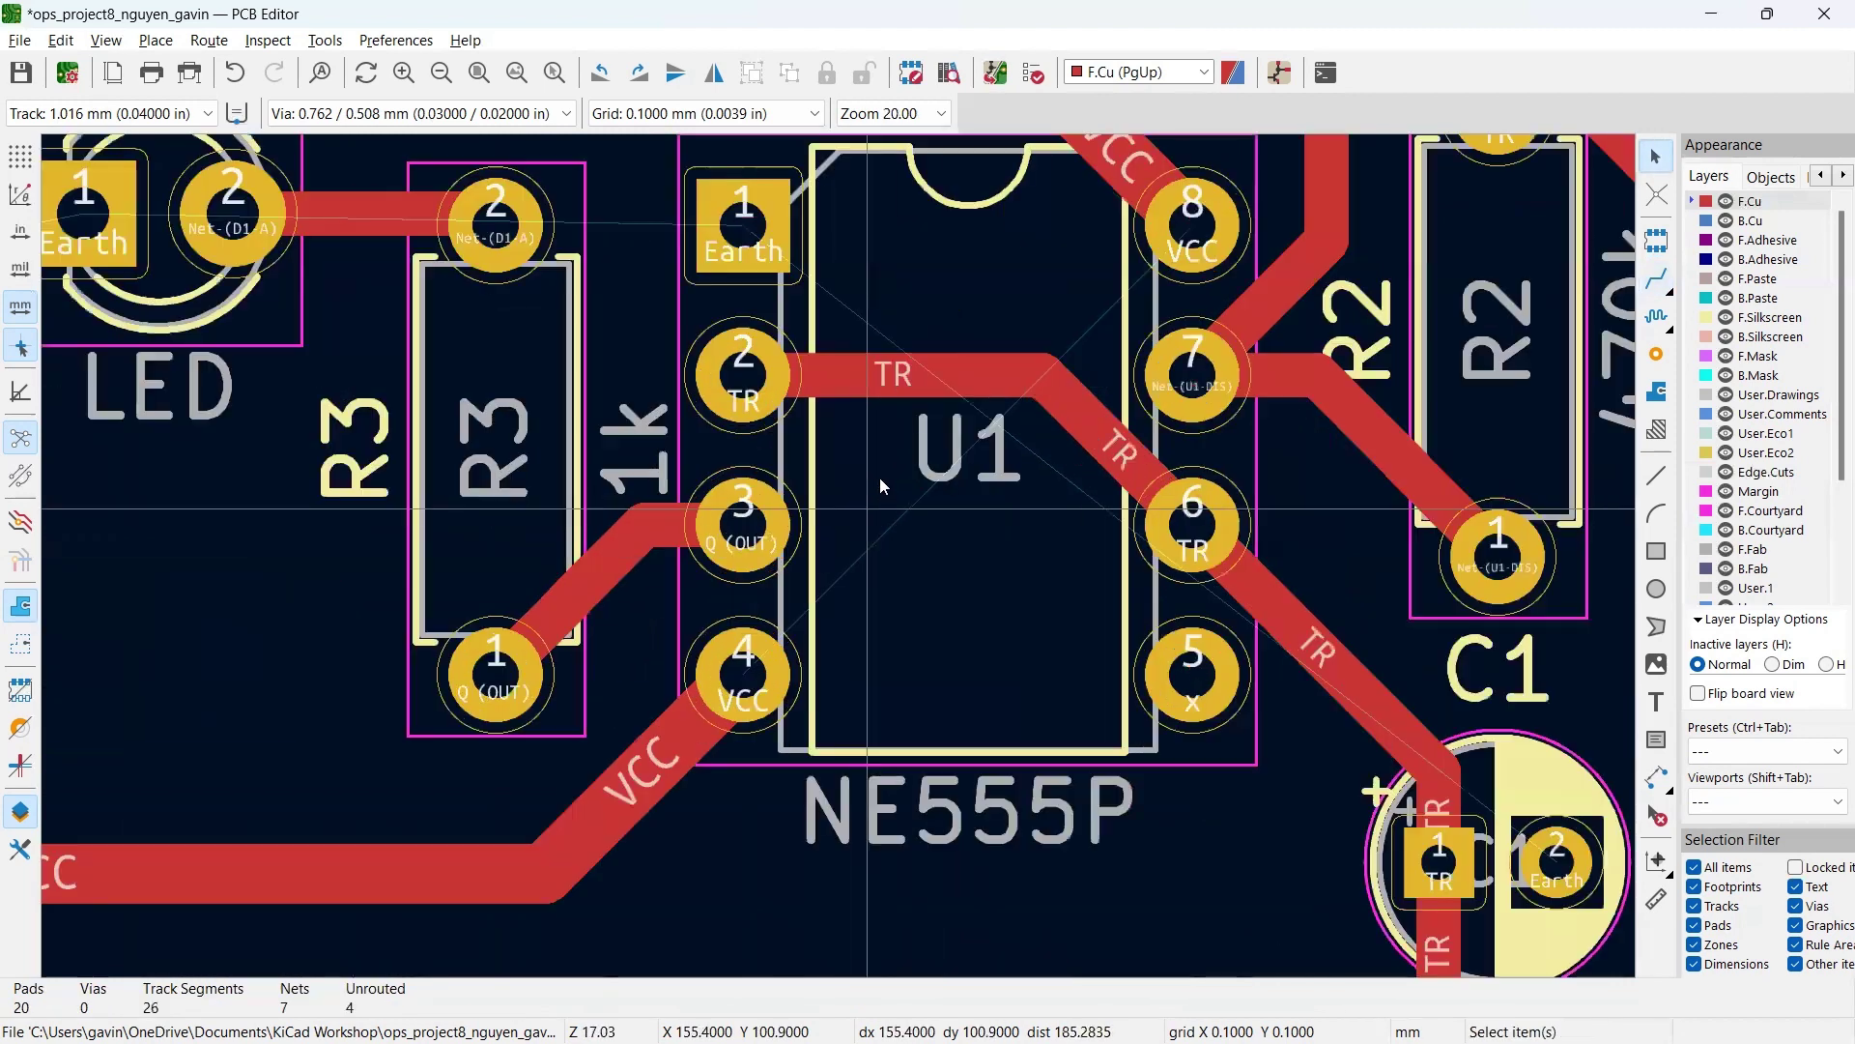
pyautogui.scroll(-1, 346, 395)
pyautogui.scroll(-1, 873, 534)
pyautogui.scroll(1, 894, 580)
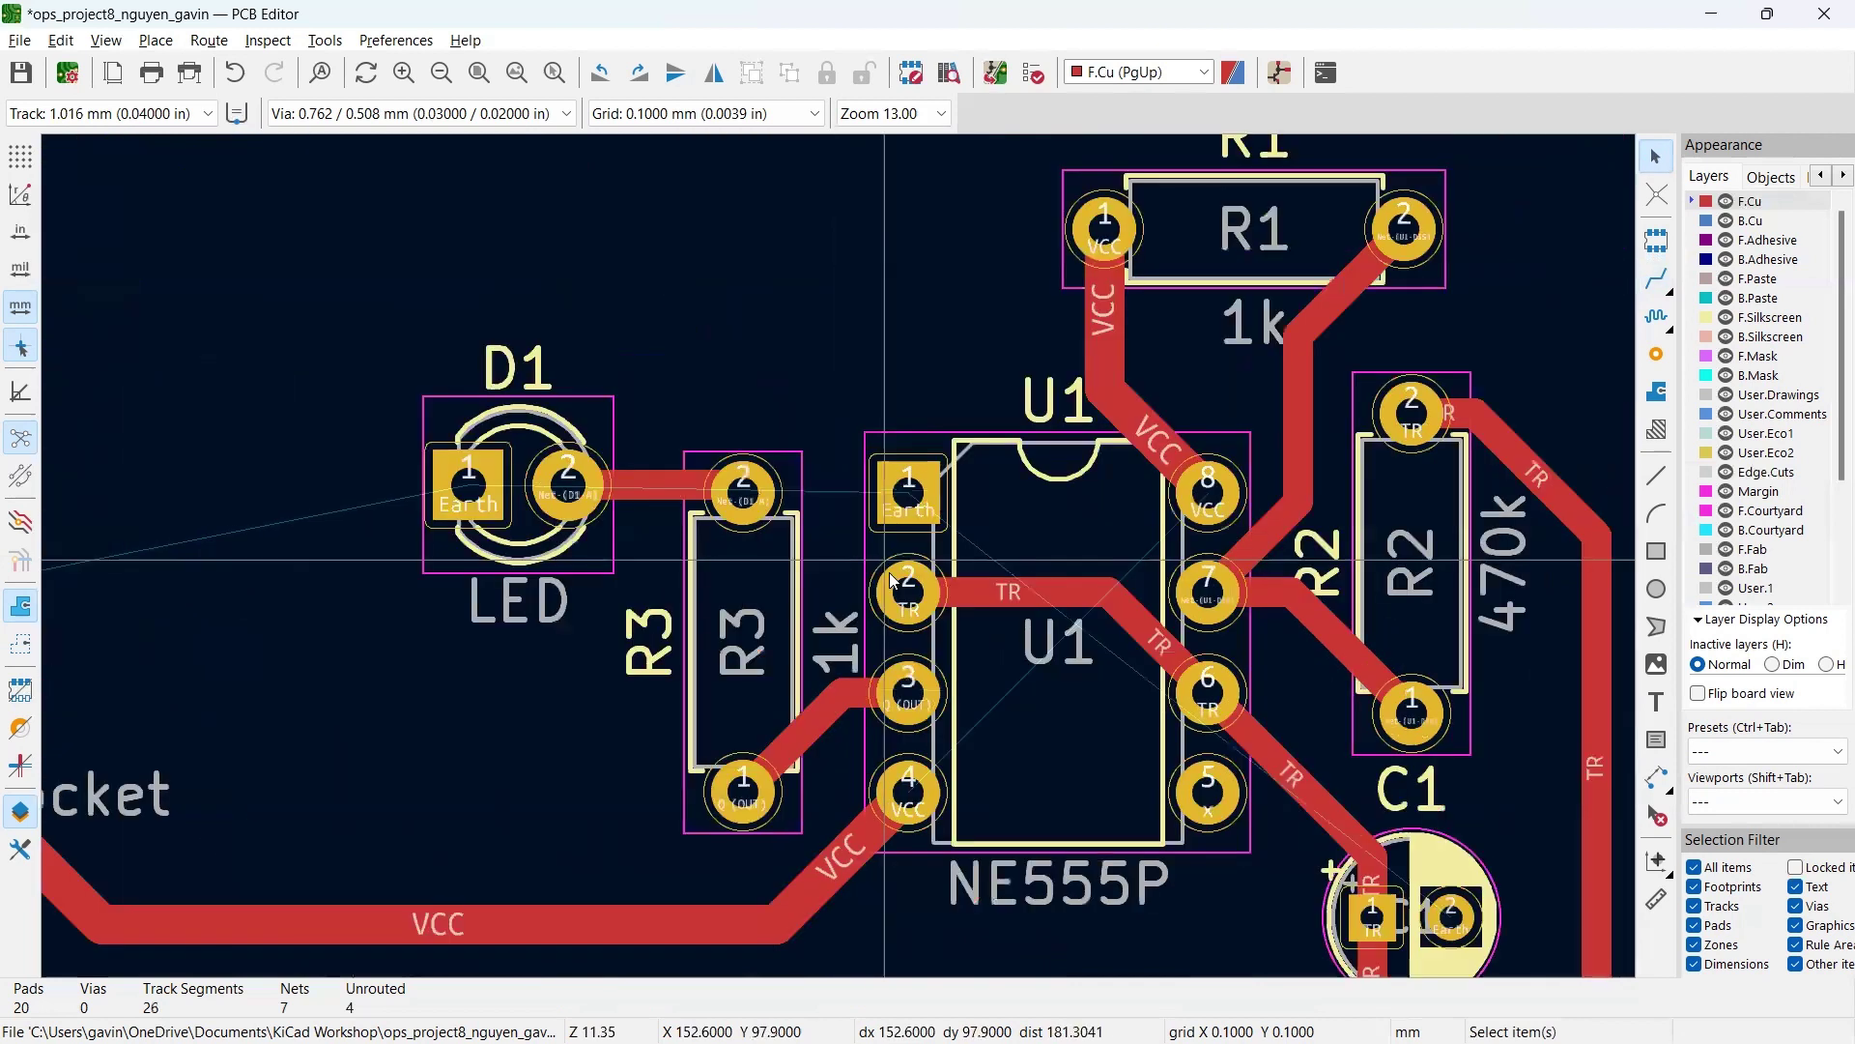
pyautogui.scroll(1, 917, 539)
pyautogui.click(1145, 472)
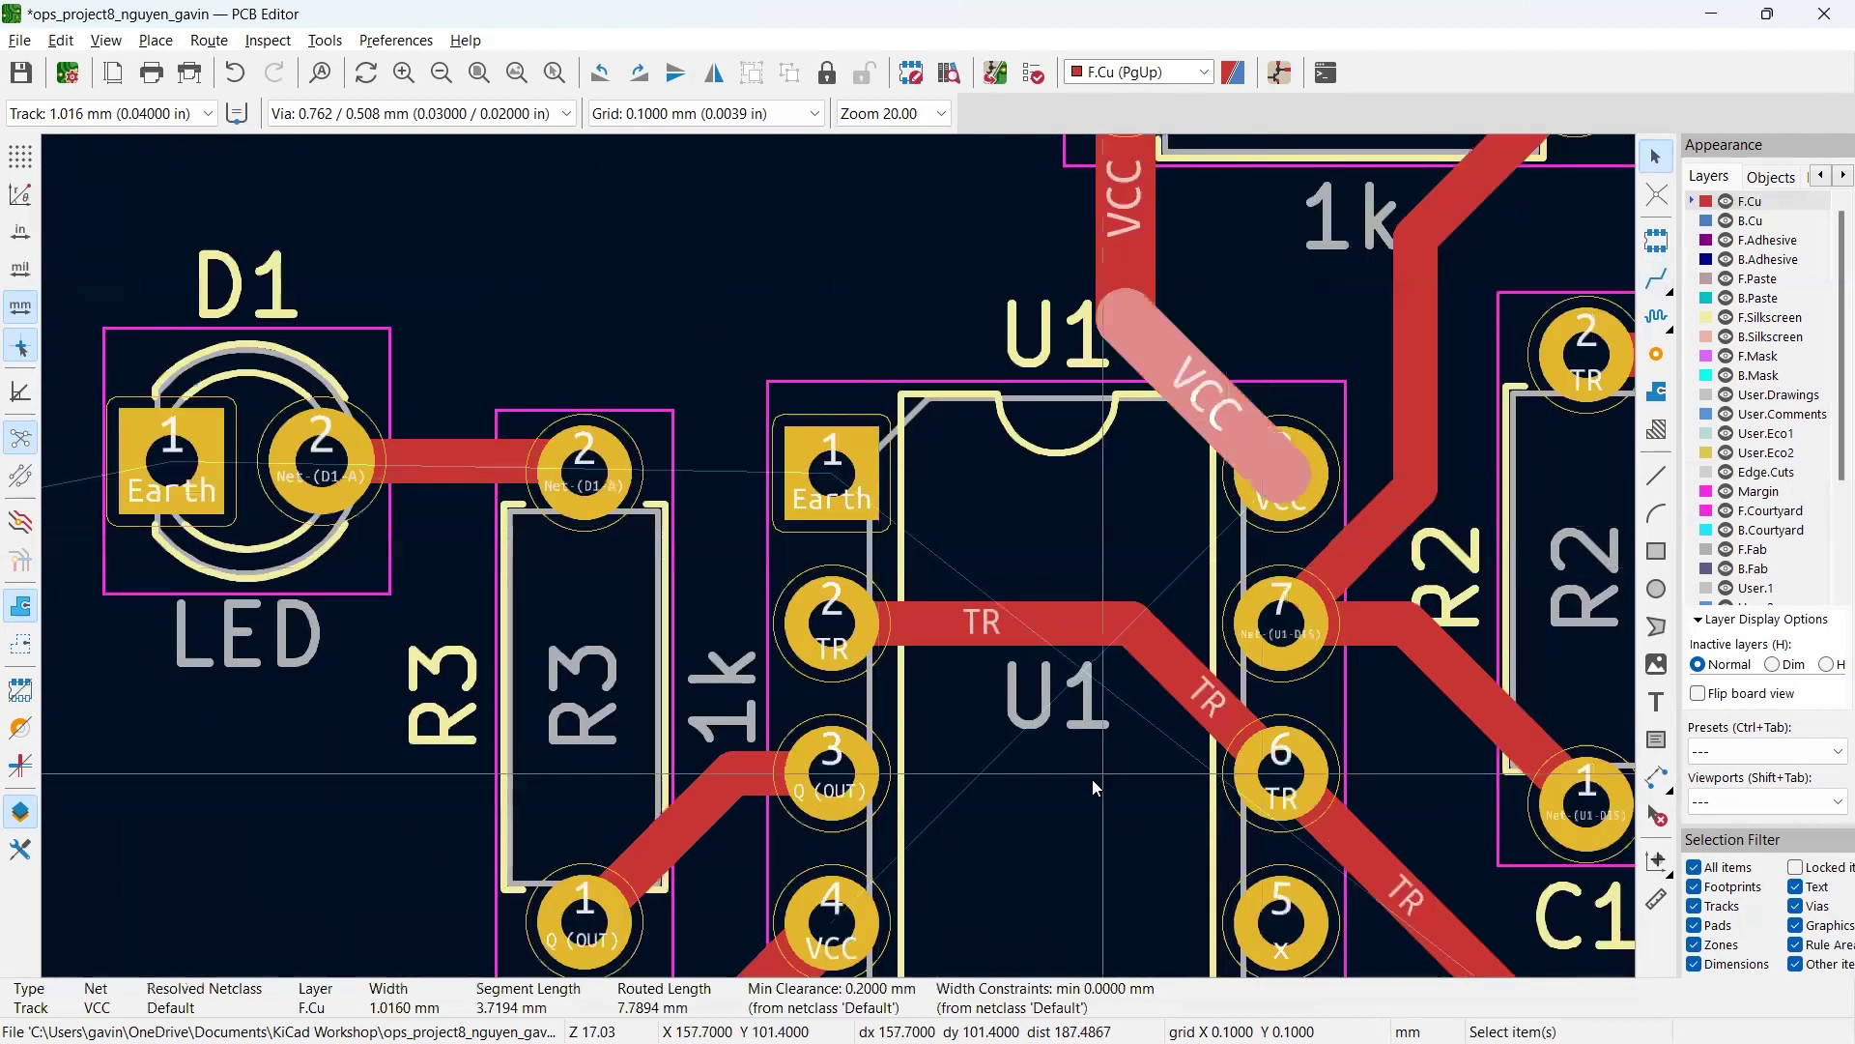
pyautogui.click(1087, 685)
pyautogui.scroll(-1, 1086, 685)
pyautogui.click(732, 801)
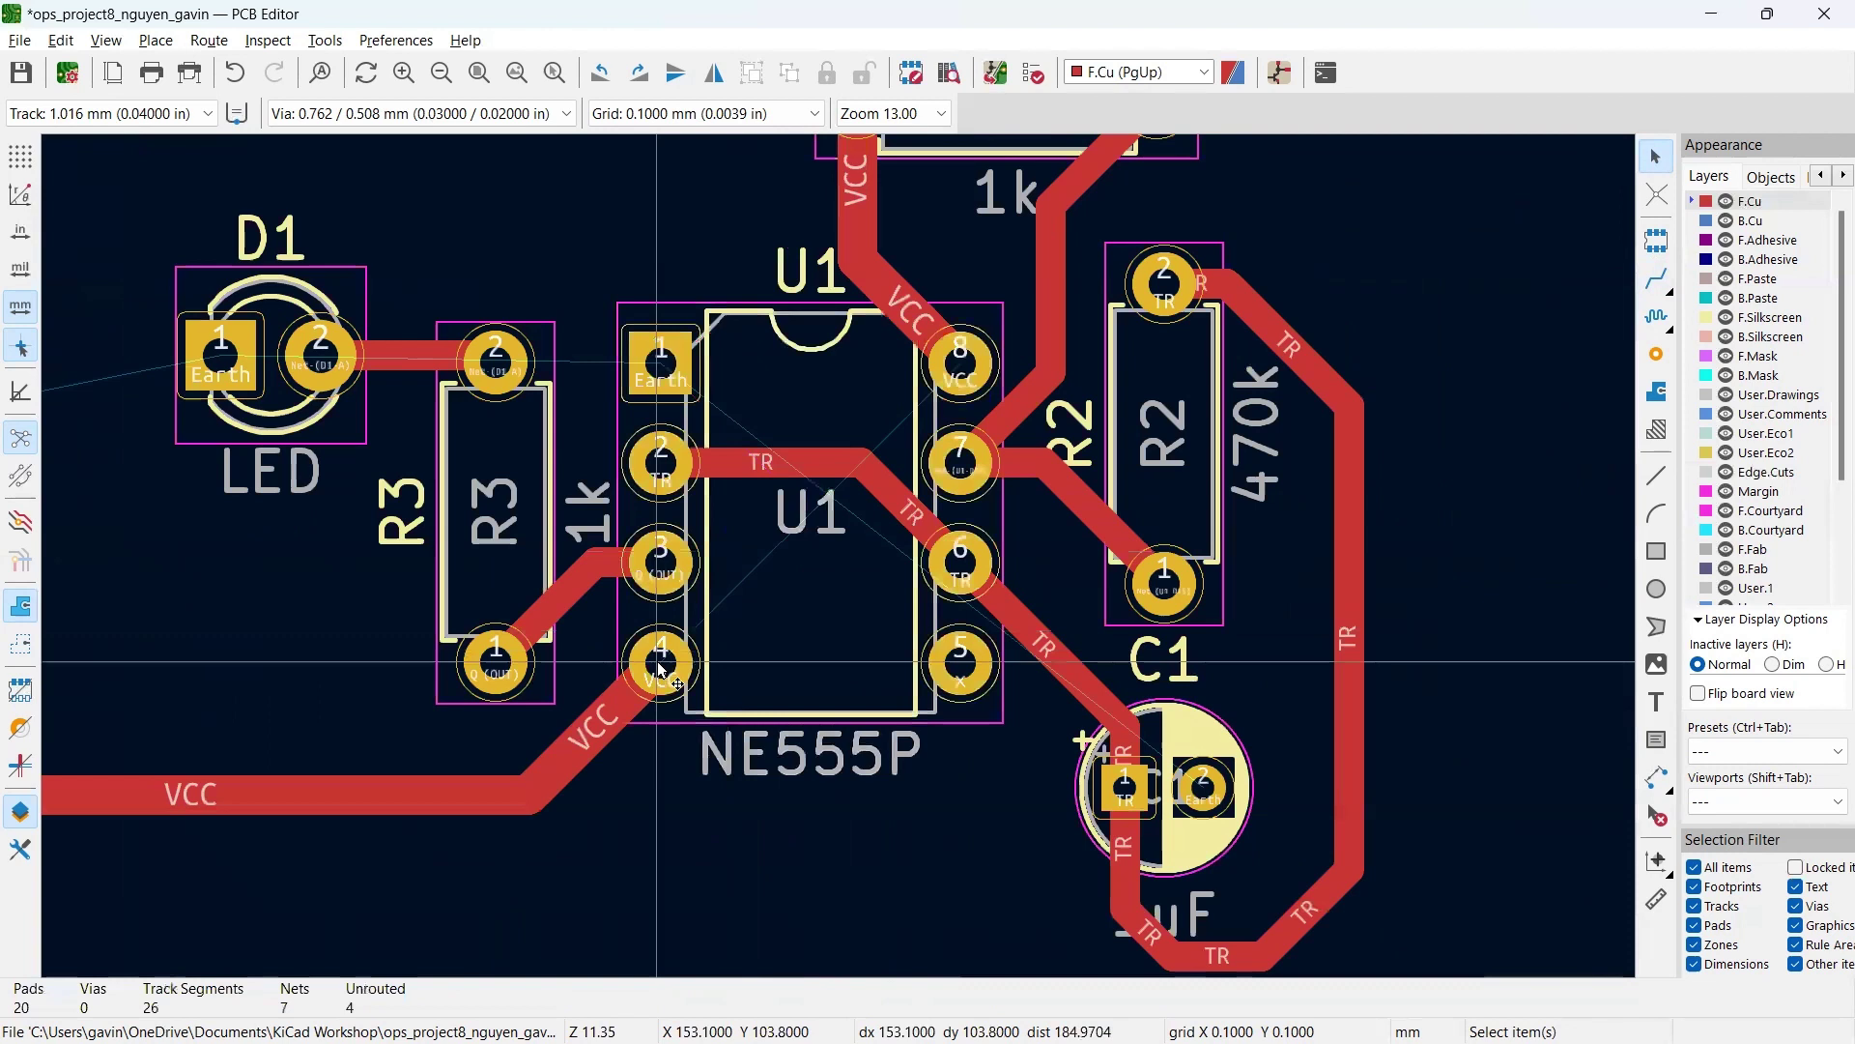
pyautogui.click(599, 727)
pyautogui.click(913, 326)
pyautogui.click(752, 270)
pyautogui.press('x')
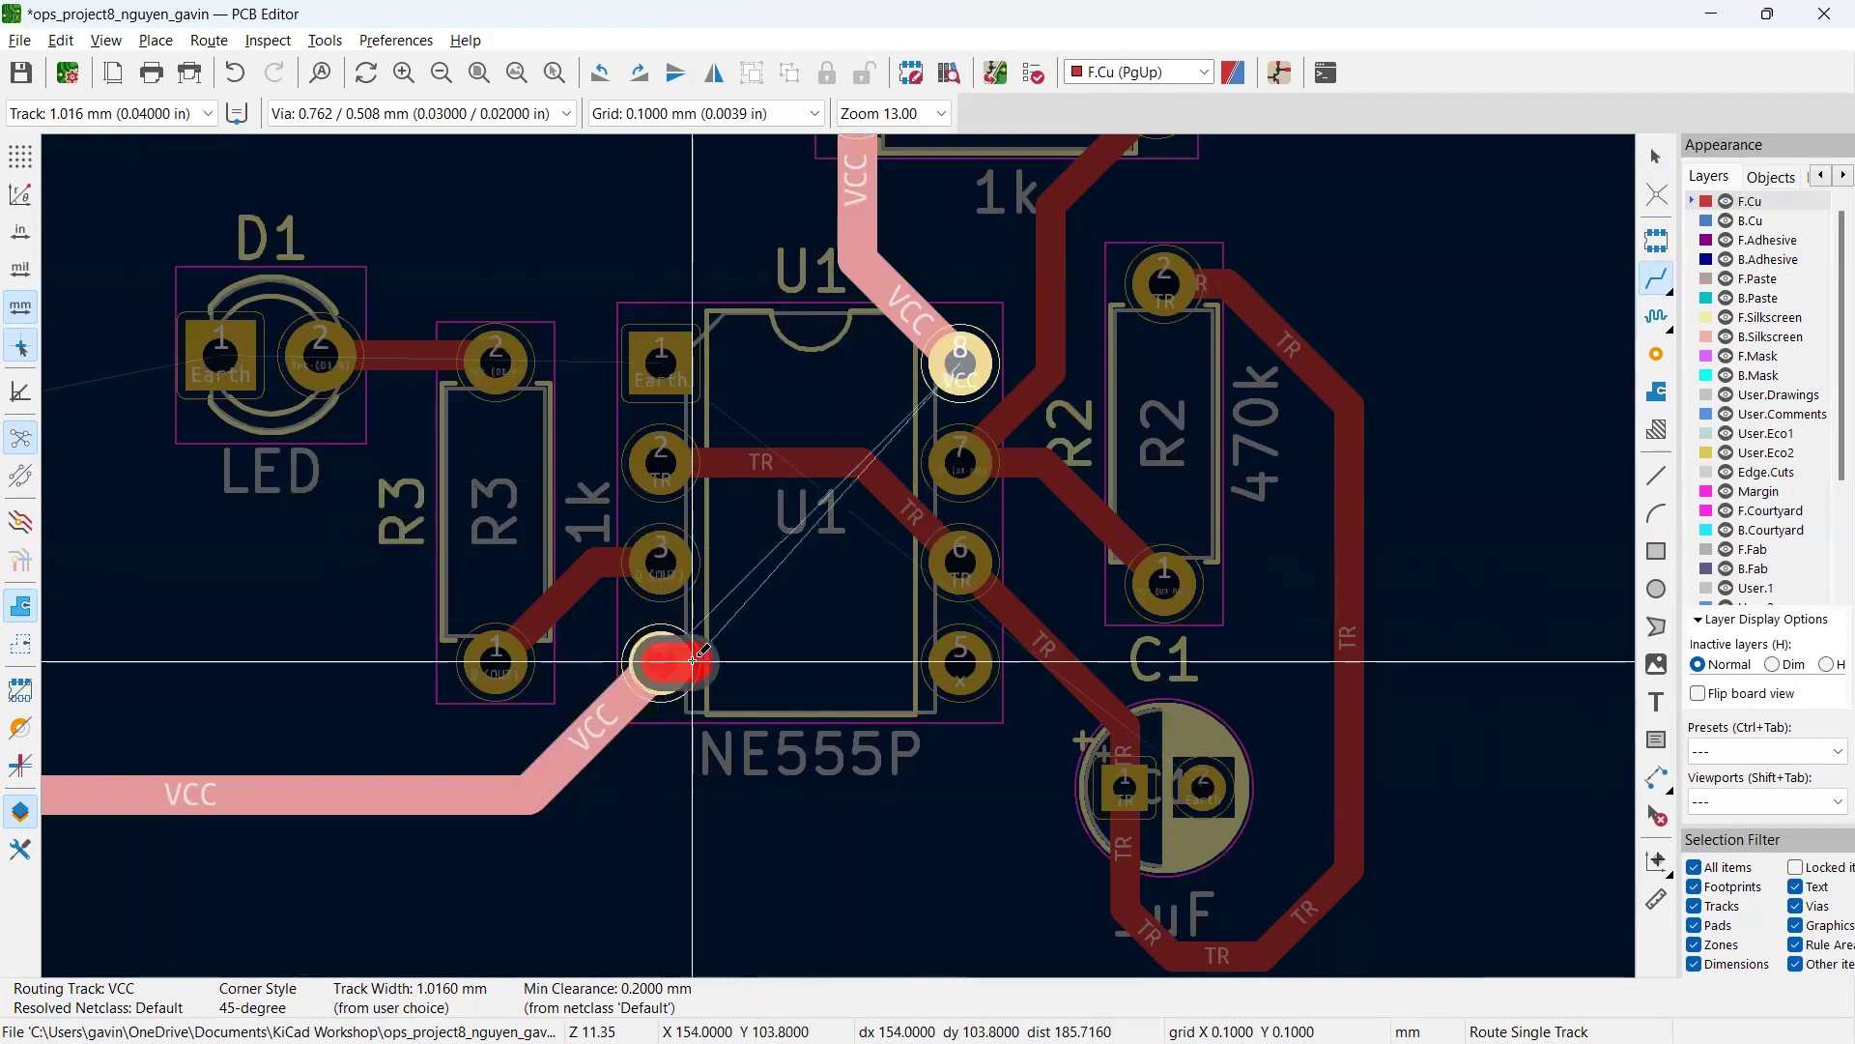
pyautogui.press('Escape')
pyautogui.press('Escape')
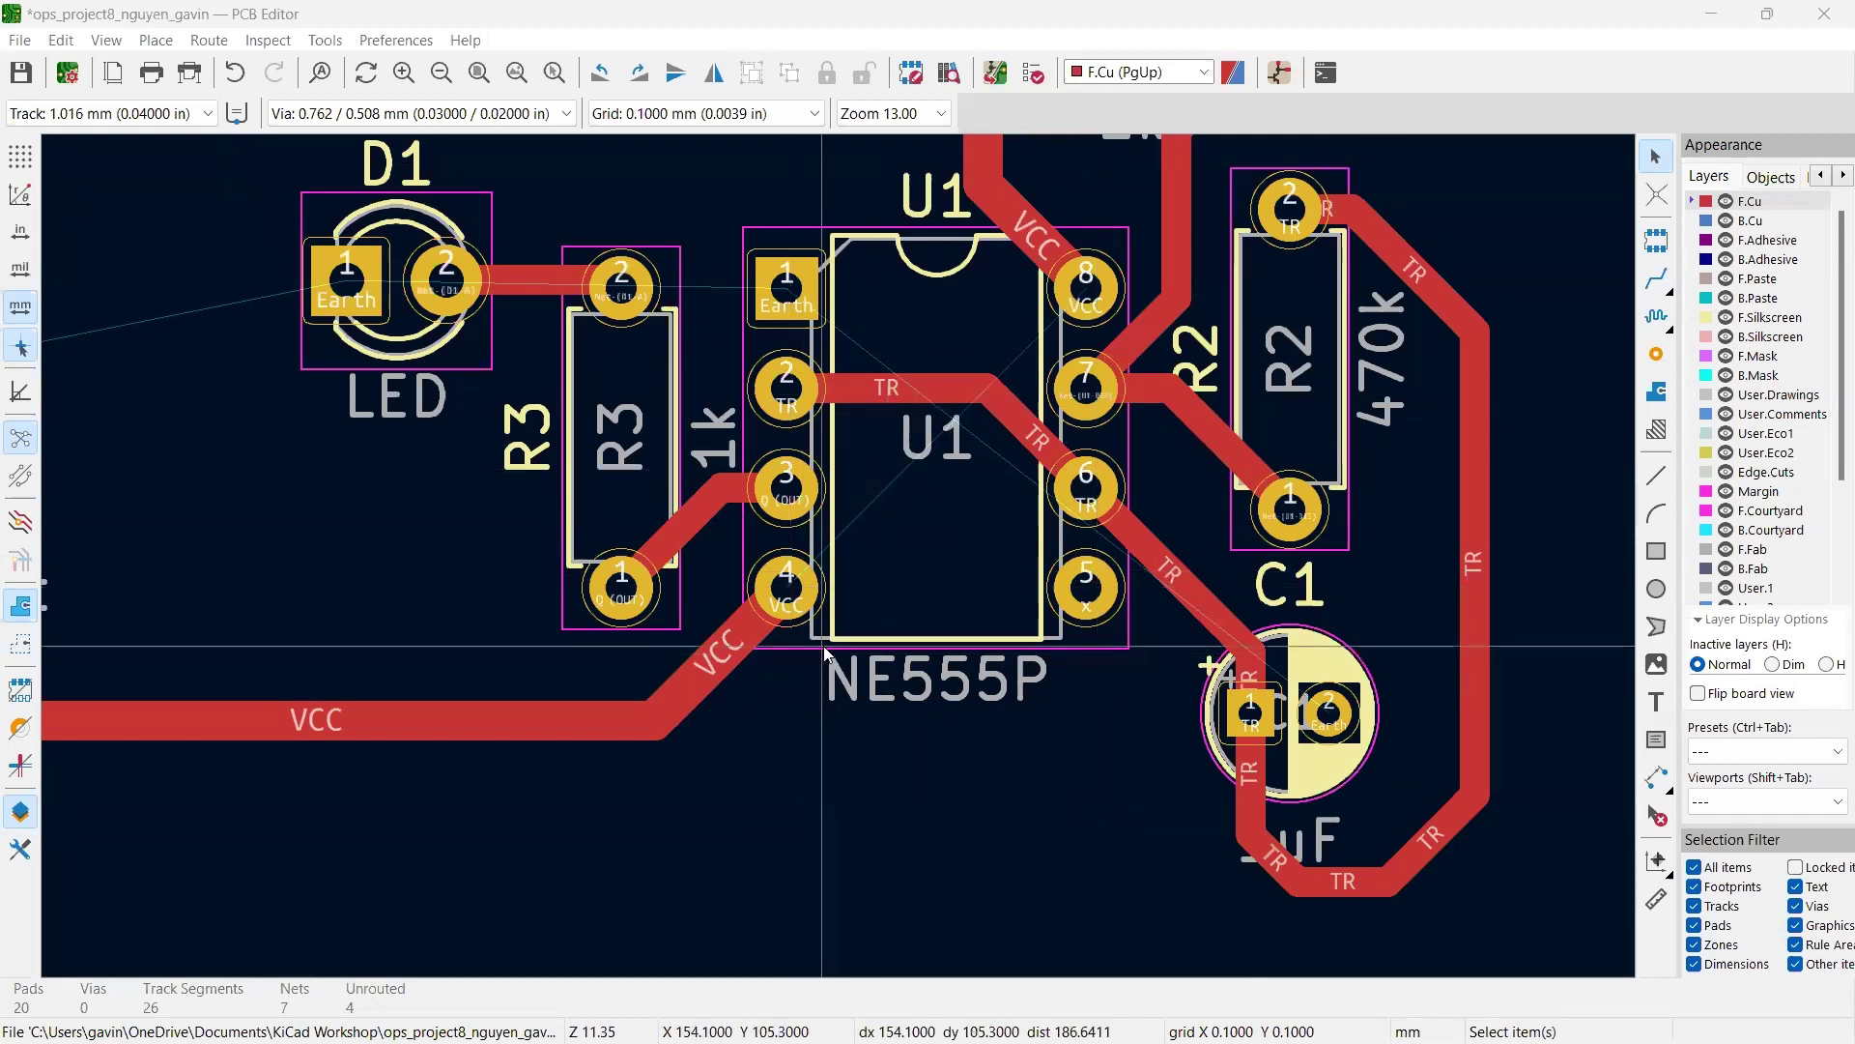
# Step: Route a 1.016 mm VCC track from U1 pin 4 to pin 8 on F.Cu, crossing the TR track on B.Cu between two vias
pyautogui.click(787, 591)
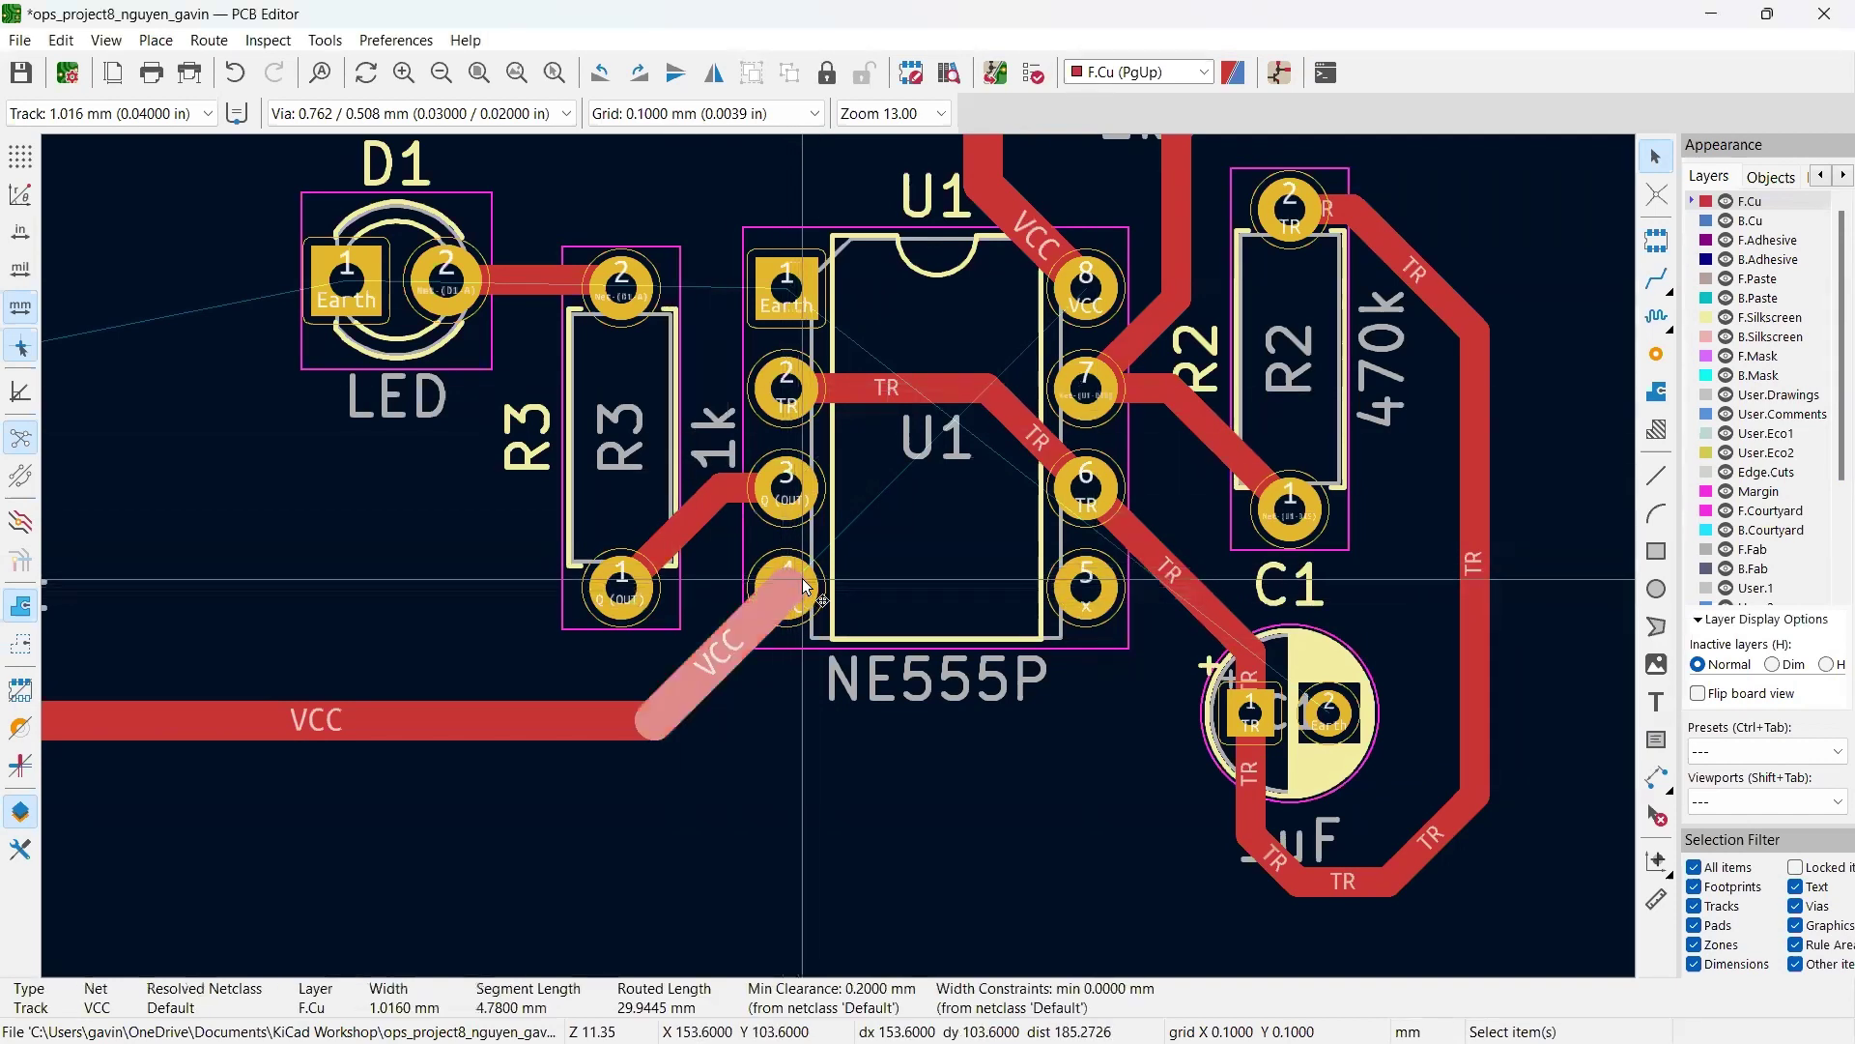
pyautogui.click(810, 597)
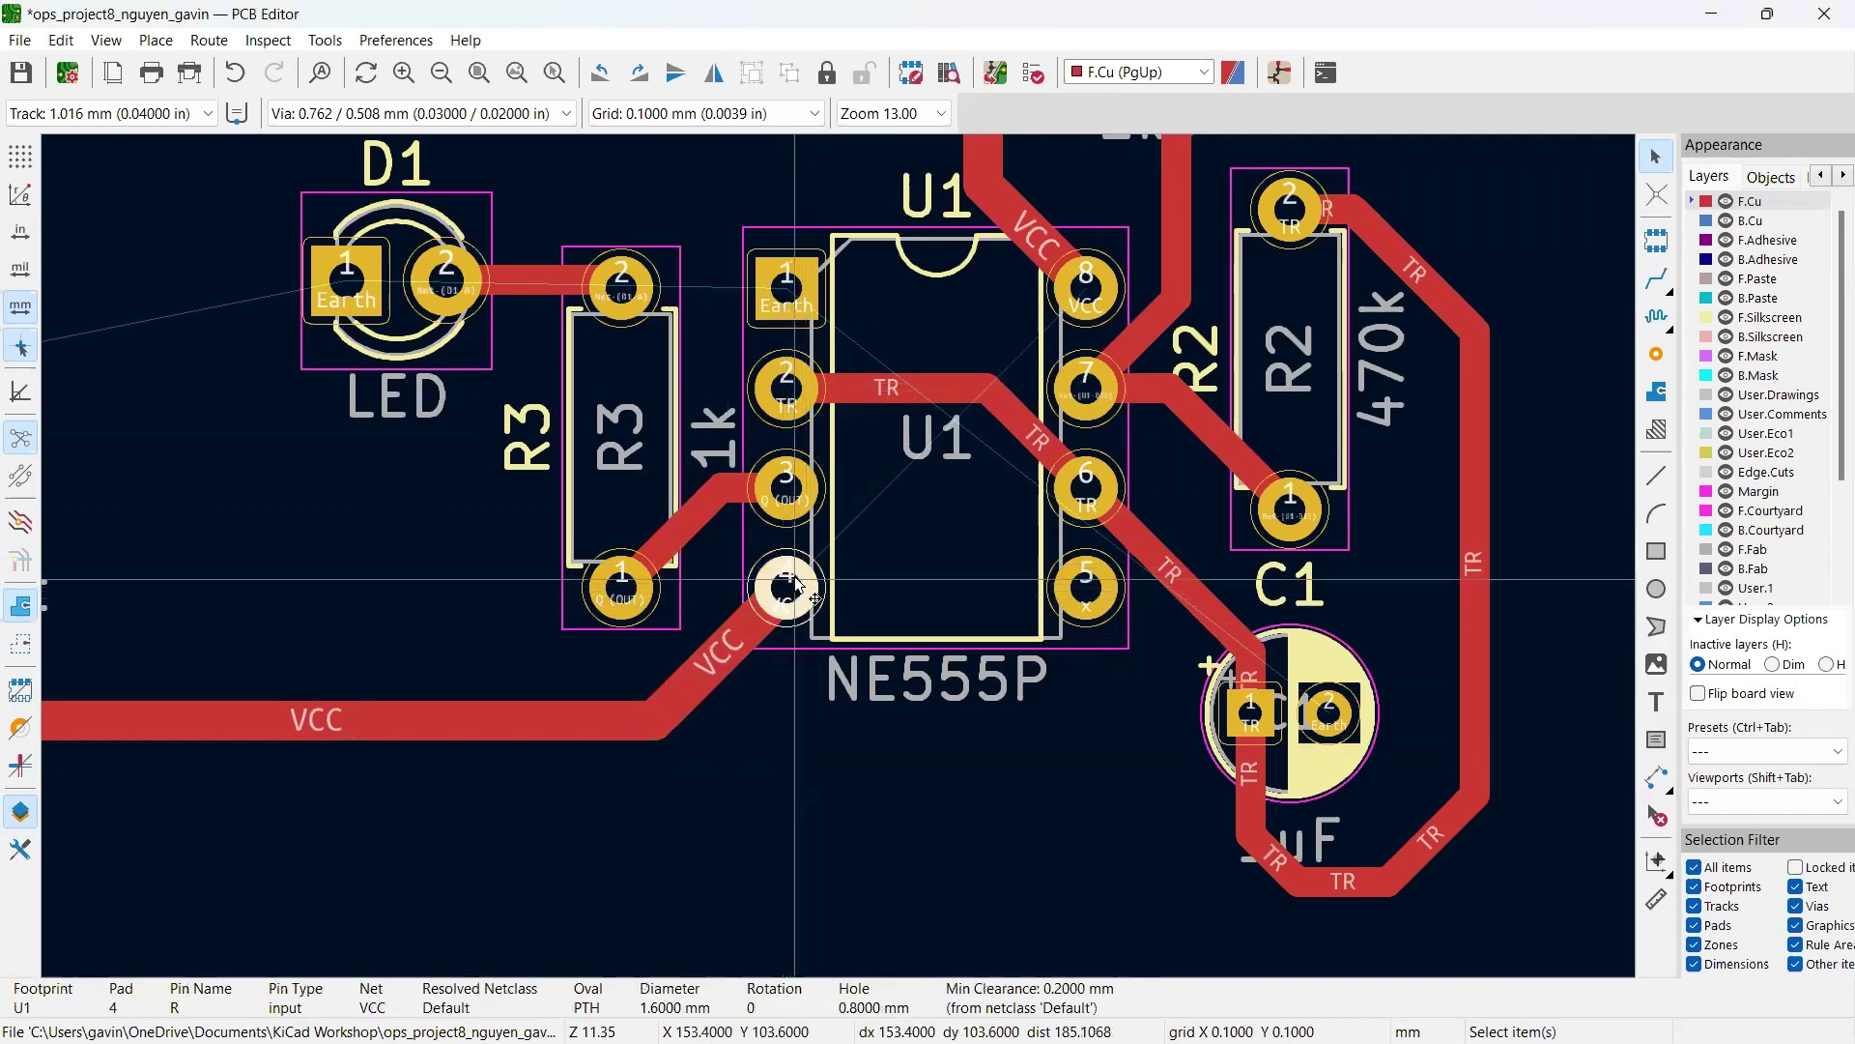
pyautogui.press('x')
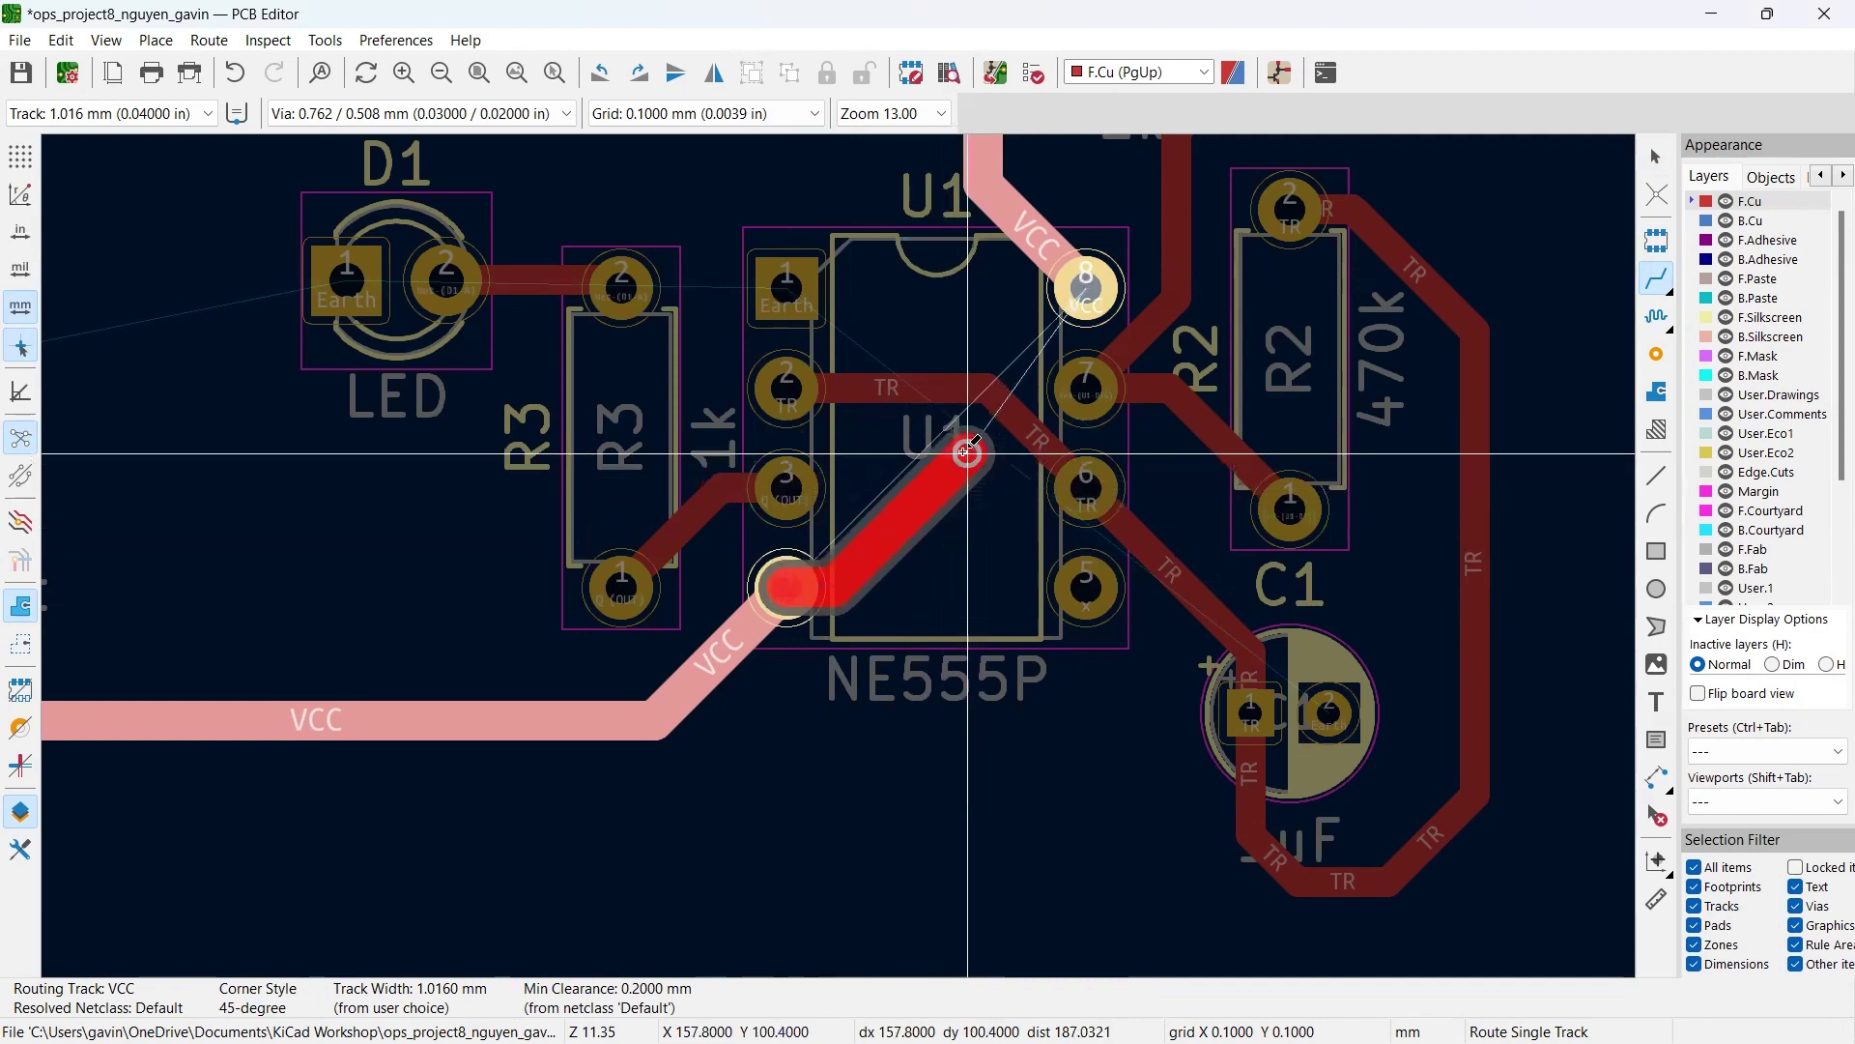
pyautogui.scroll(1, 960, 444)
pyautogui.scroll(1, 837, 555)
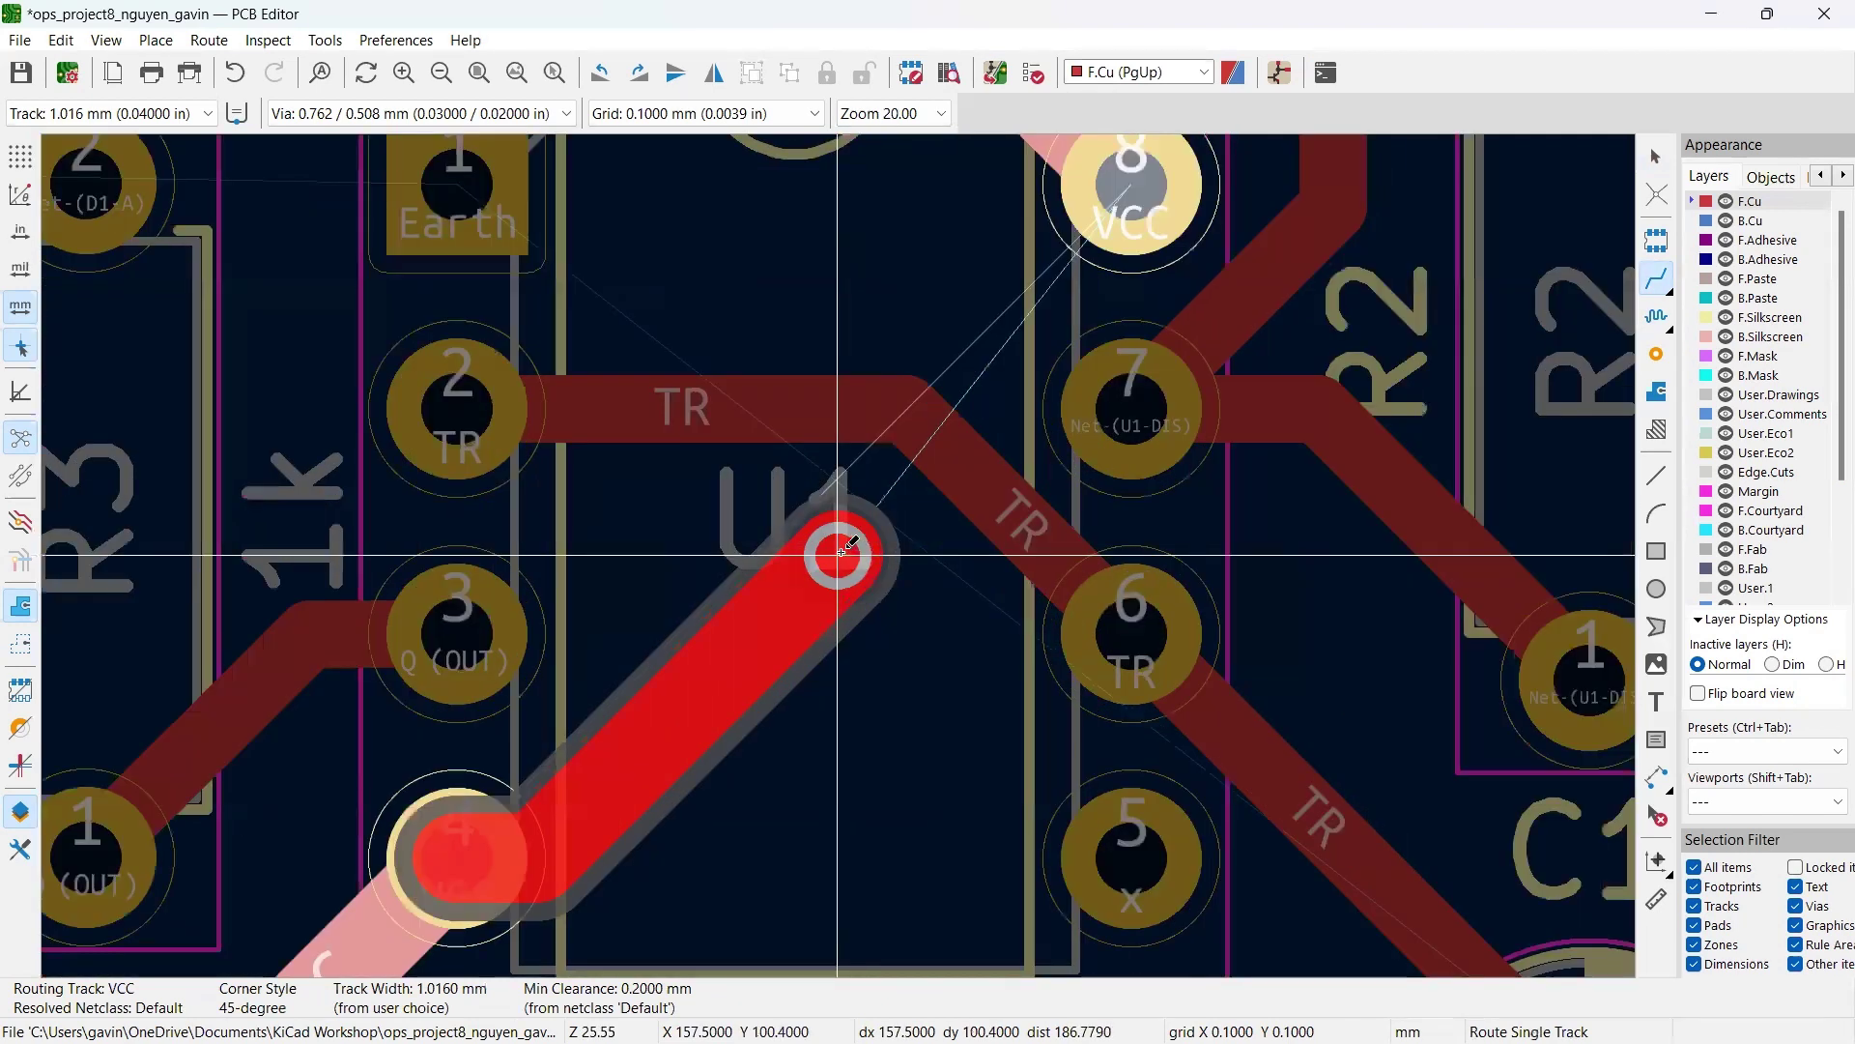
pyautogui.scroll(2, 839, 553)
pyautogui.scroll(-3, 839, 553)
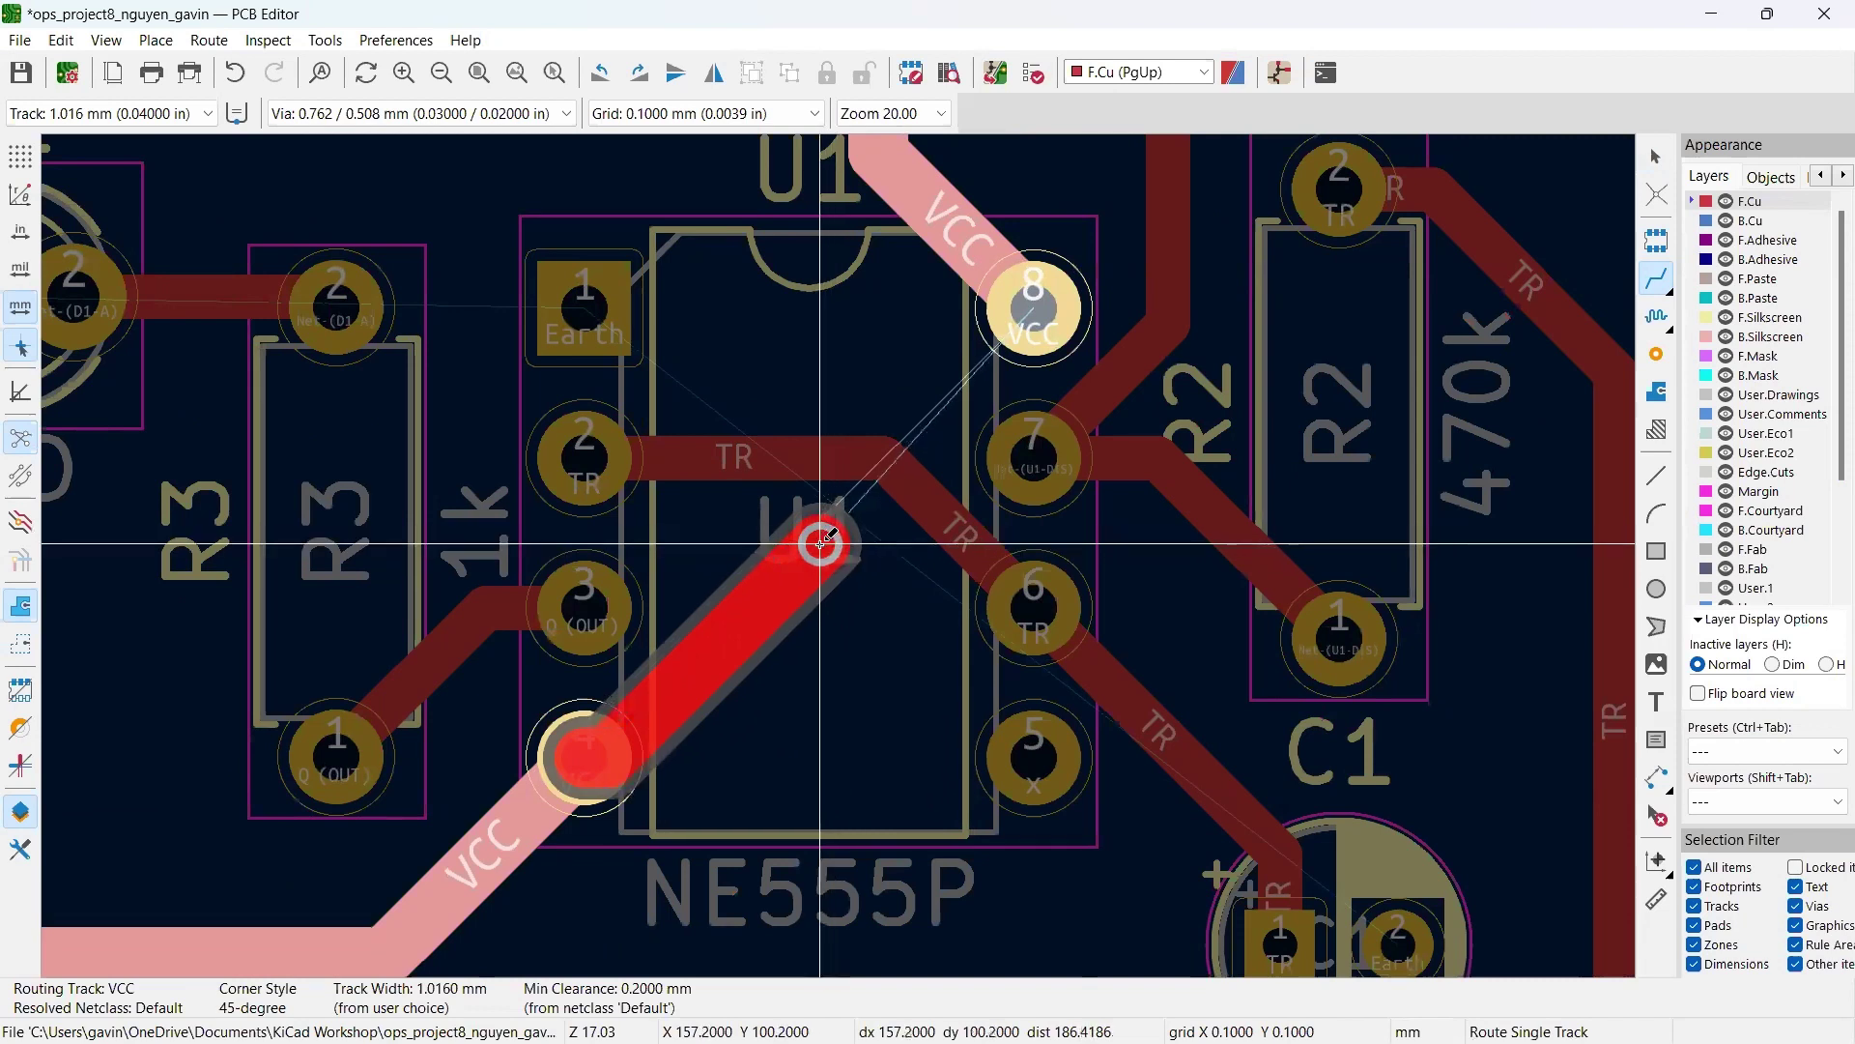
pyautogui.press('pagedown')
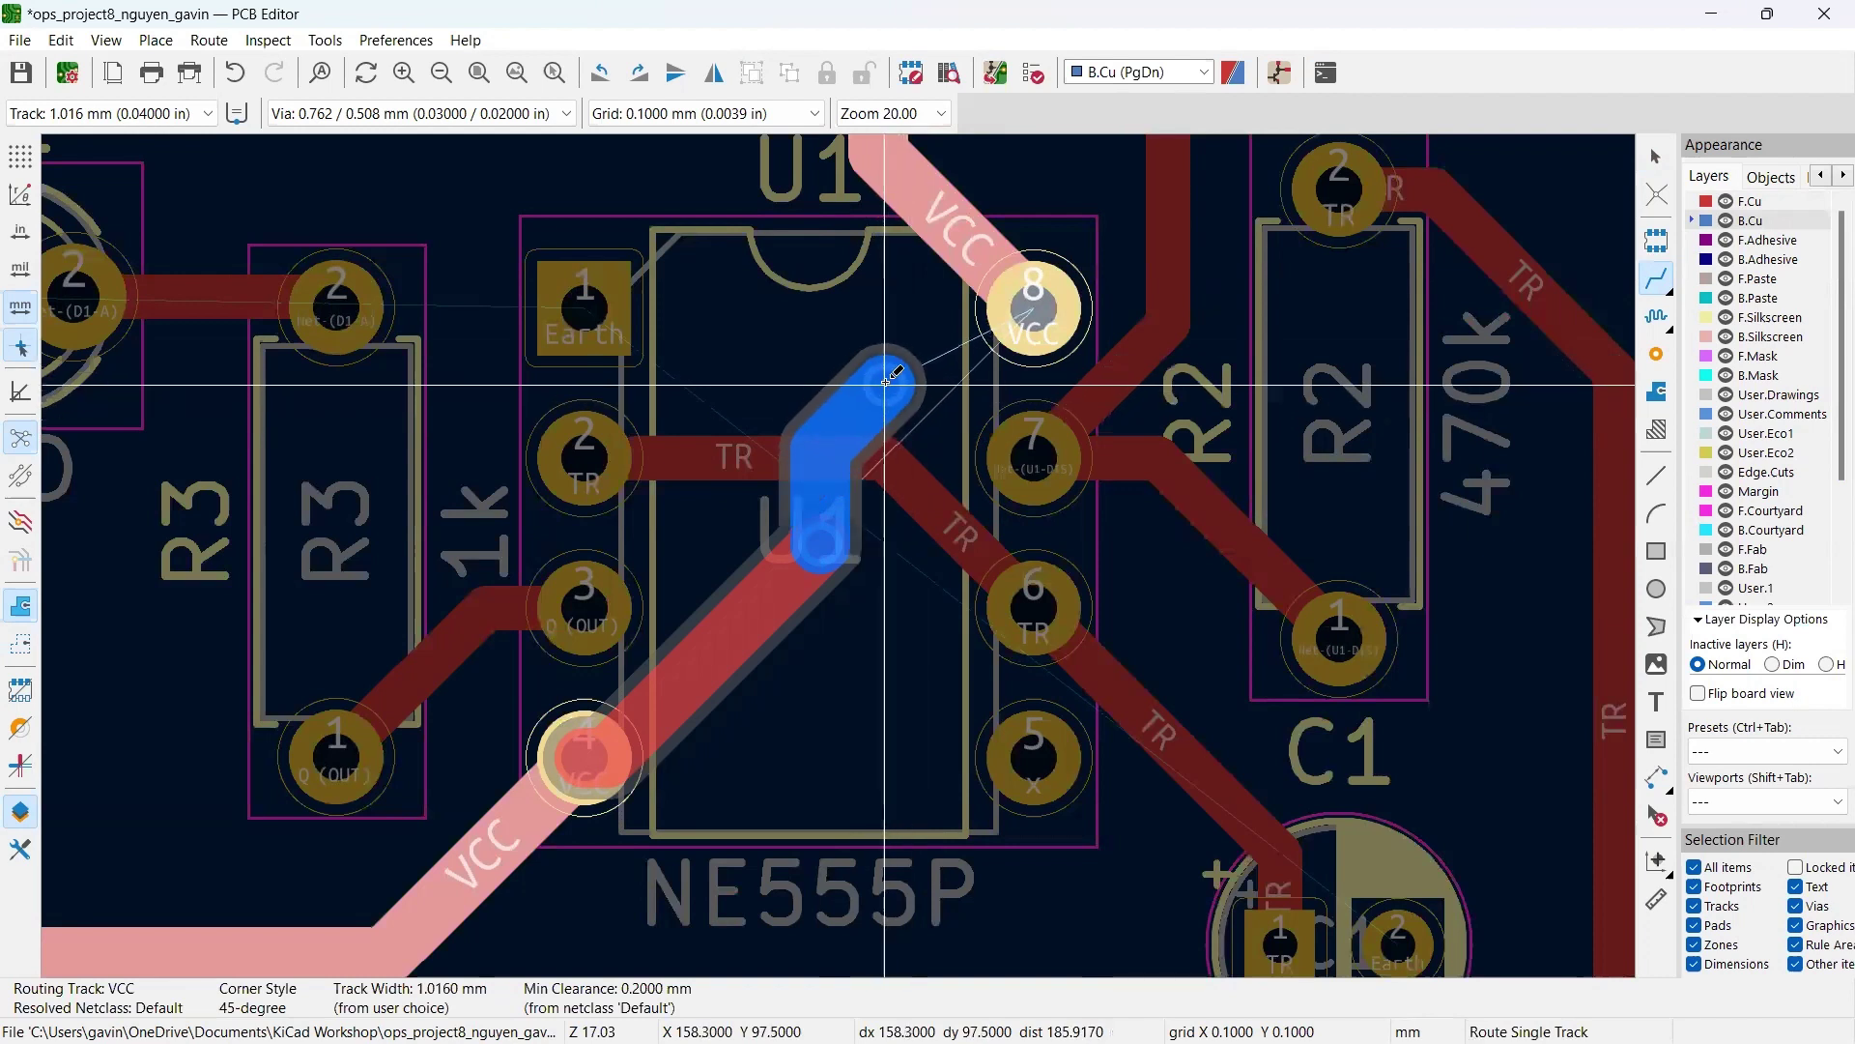
pyautogui.press('pageup')
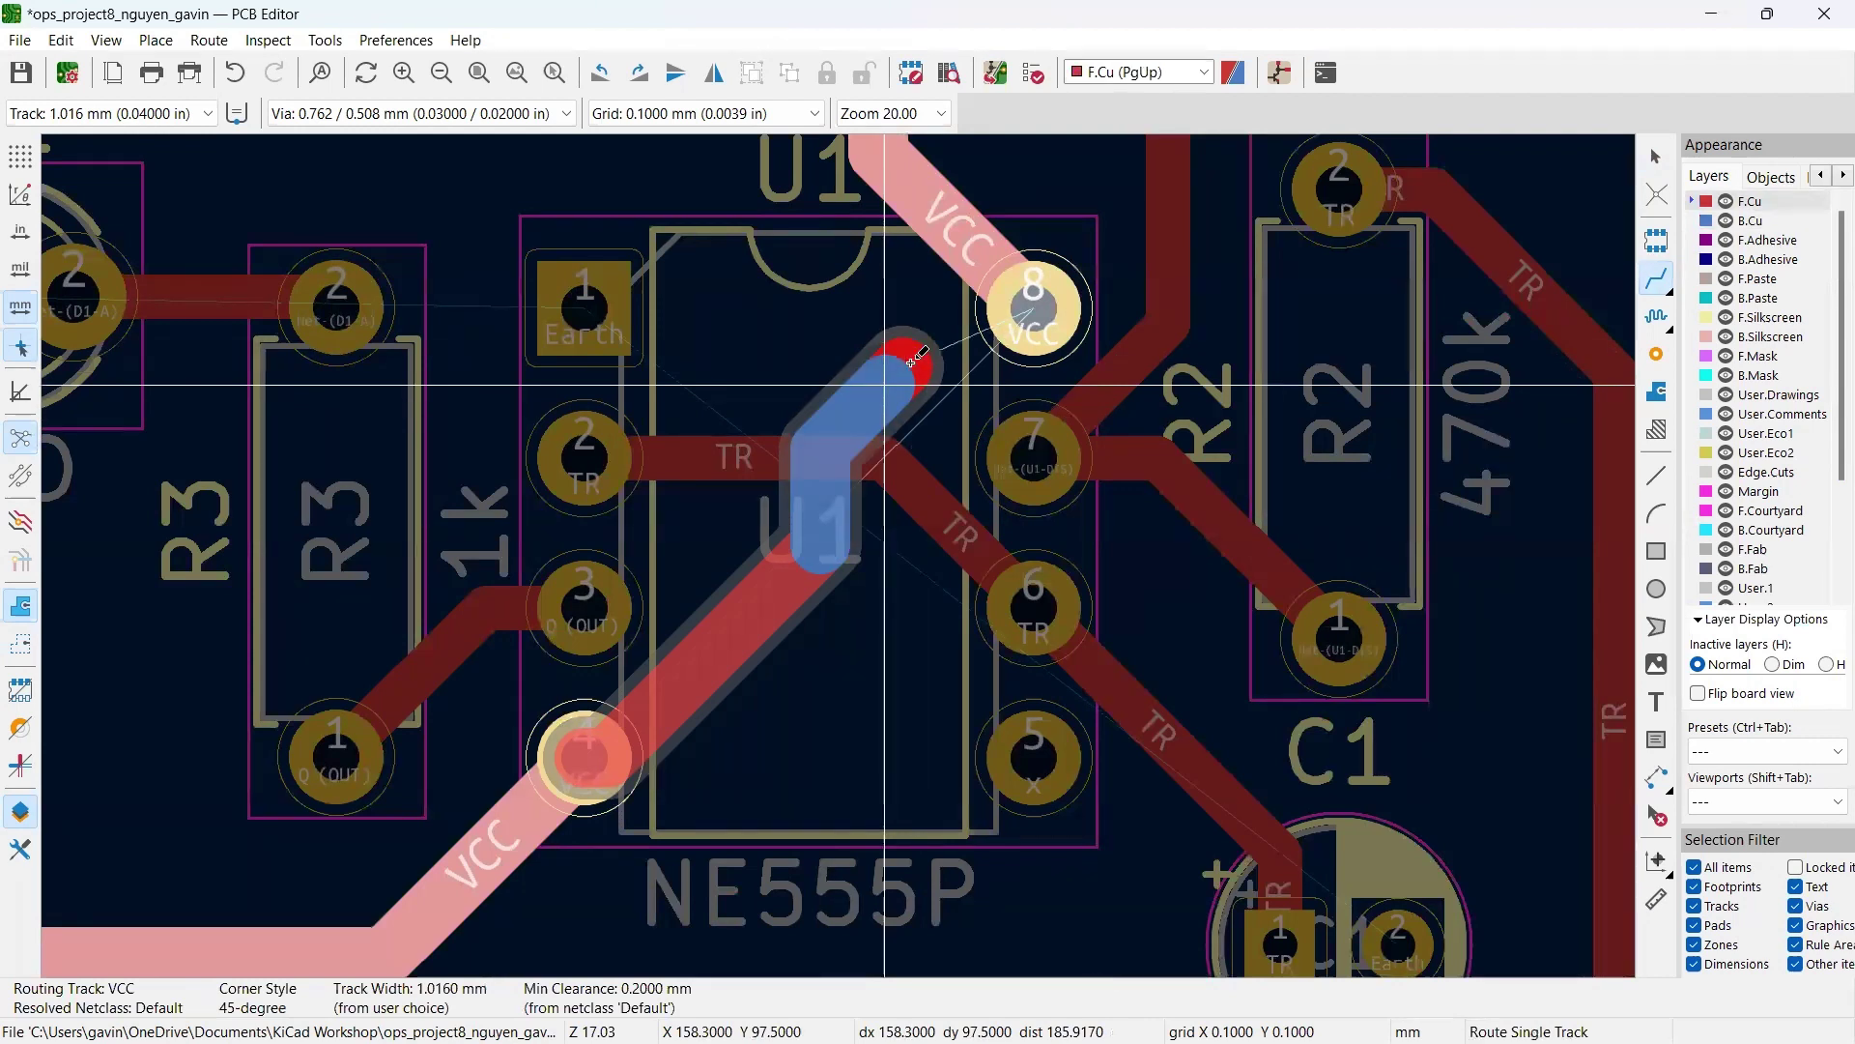
pyautogui.click(1042, 316)
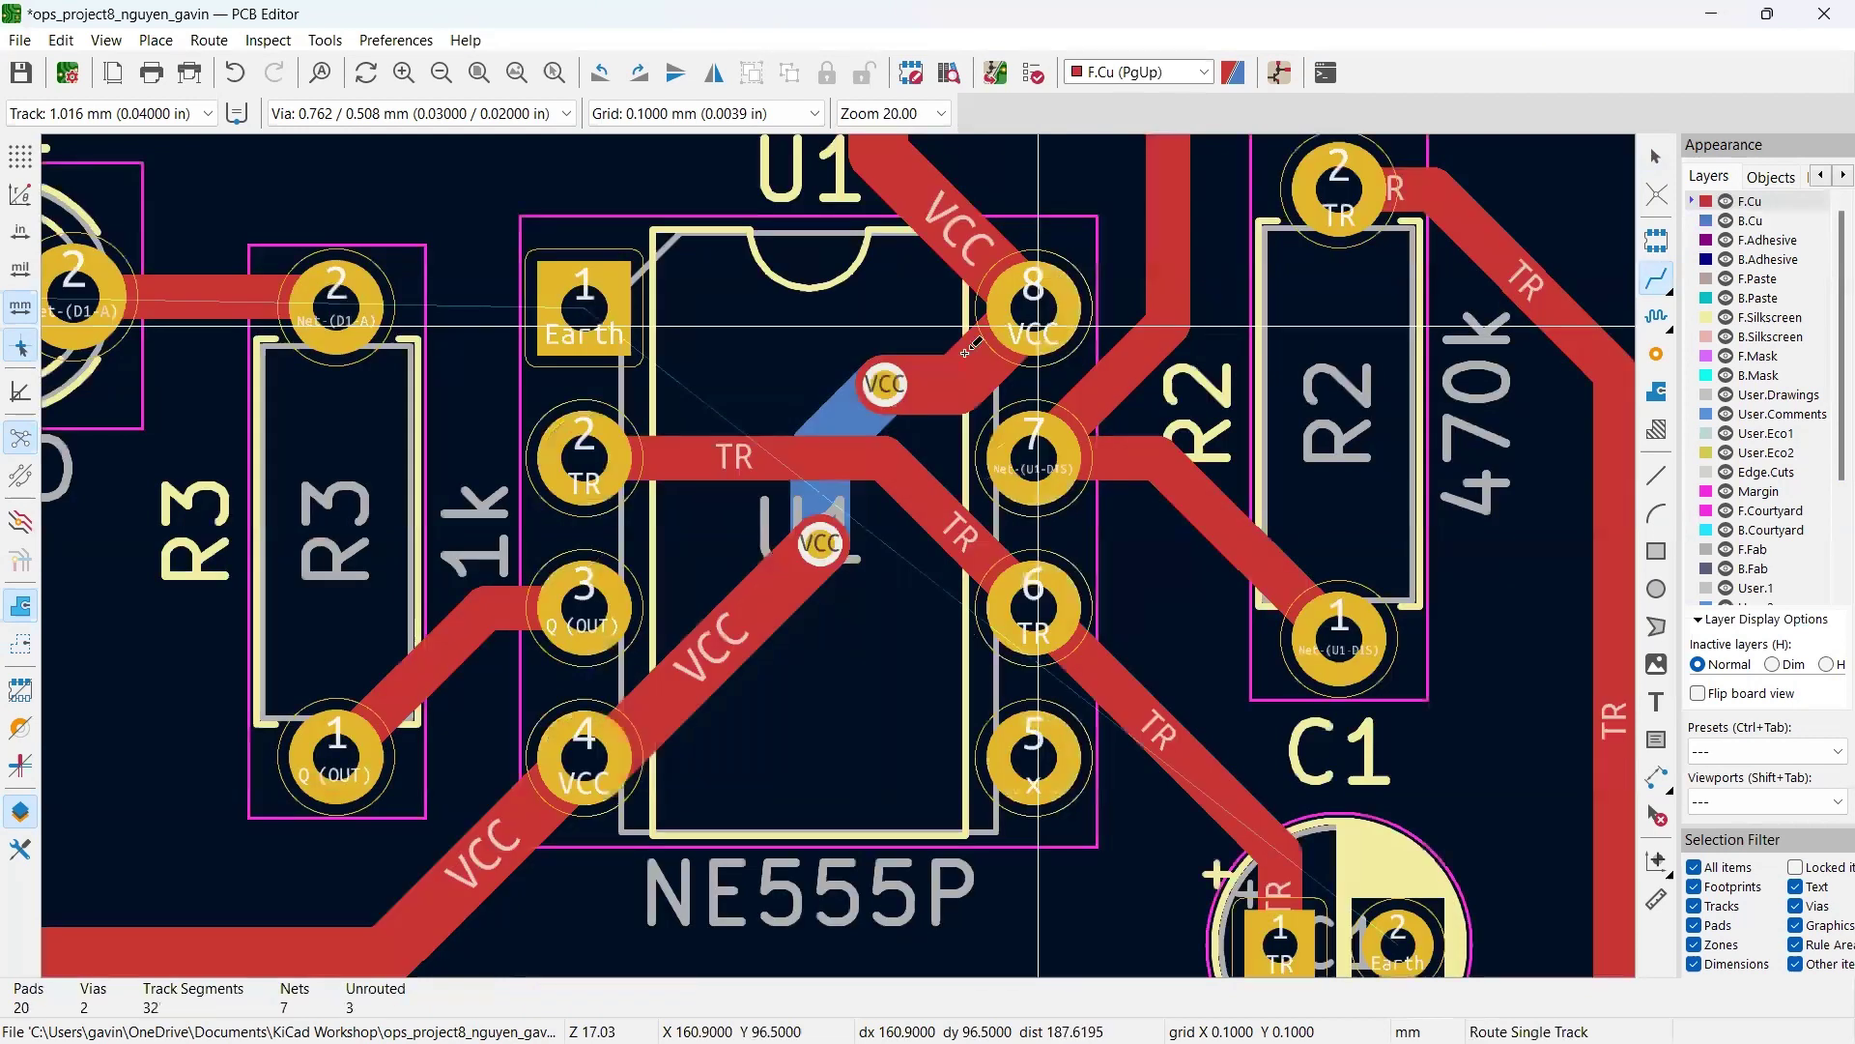
pyautogui.press('Escape')
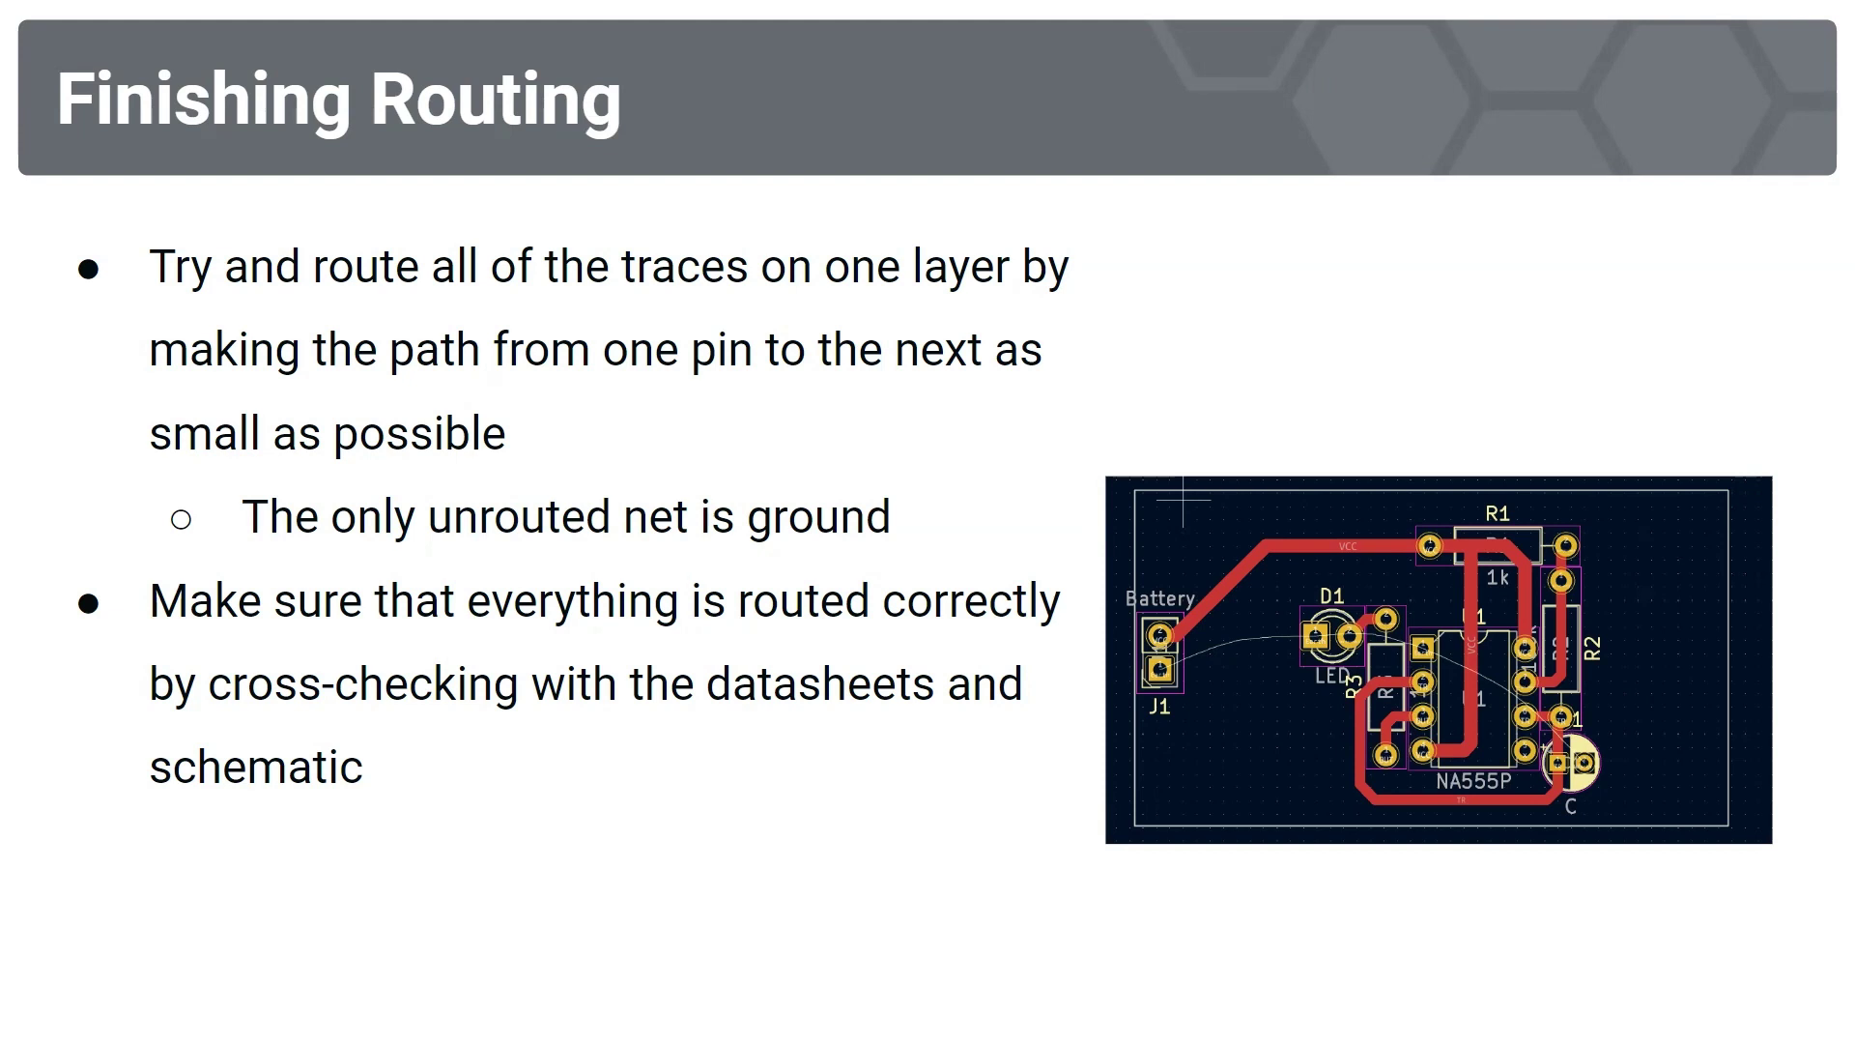
pyautogui.press('Right')
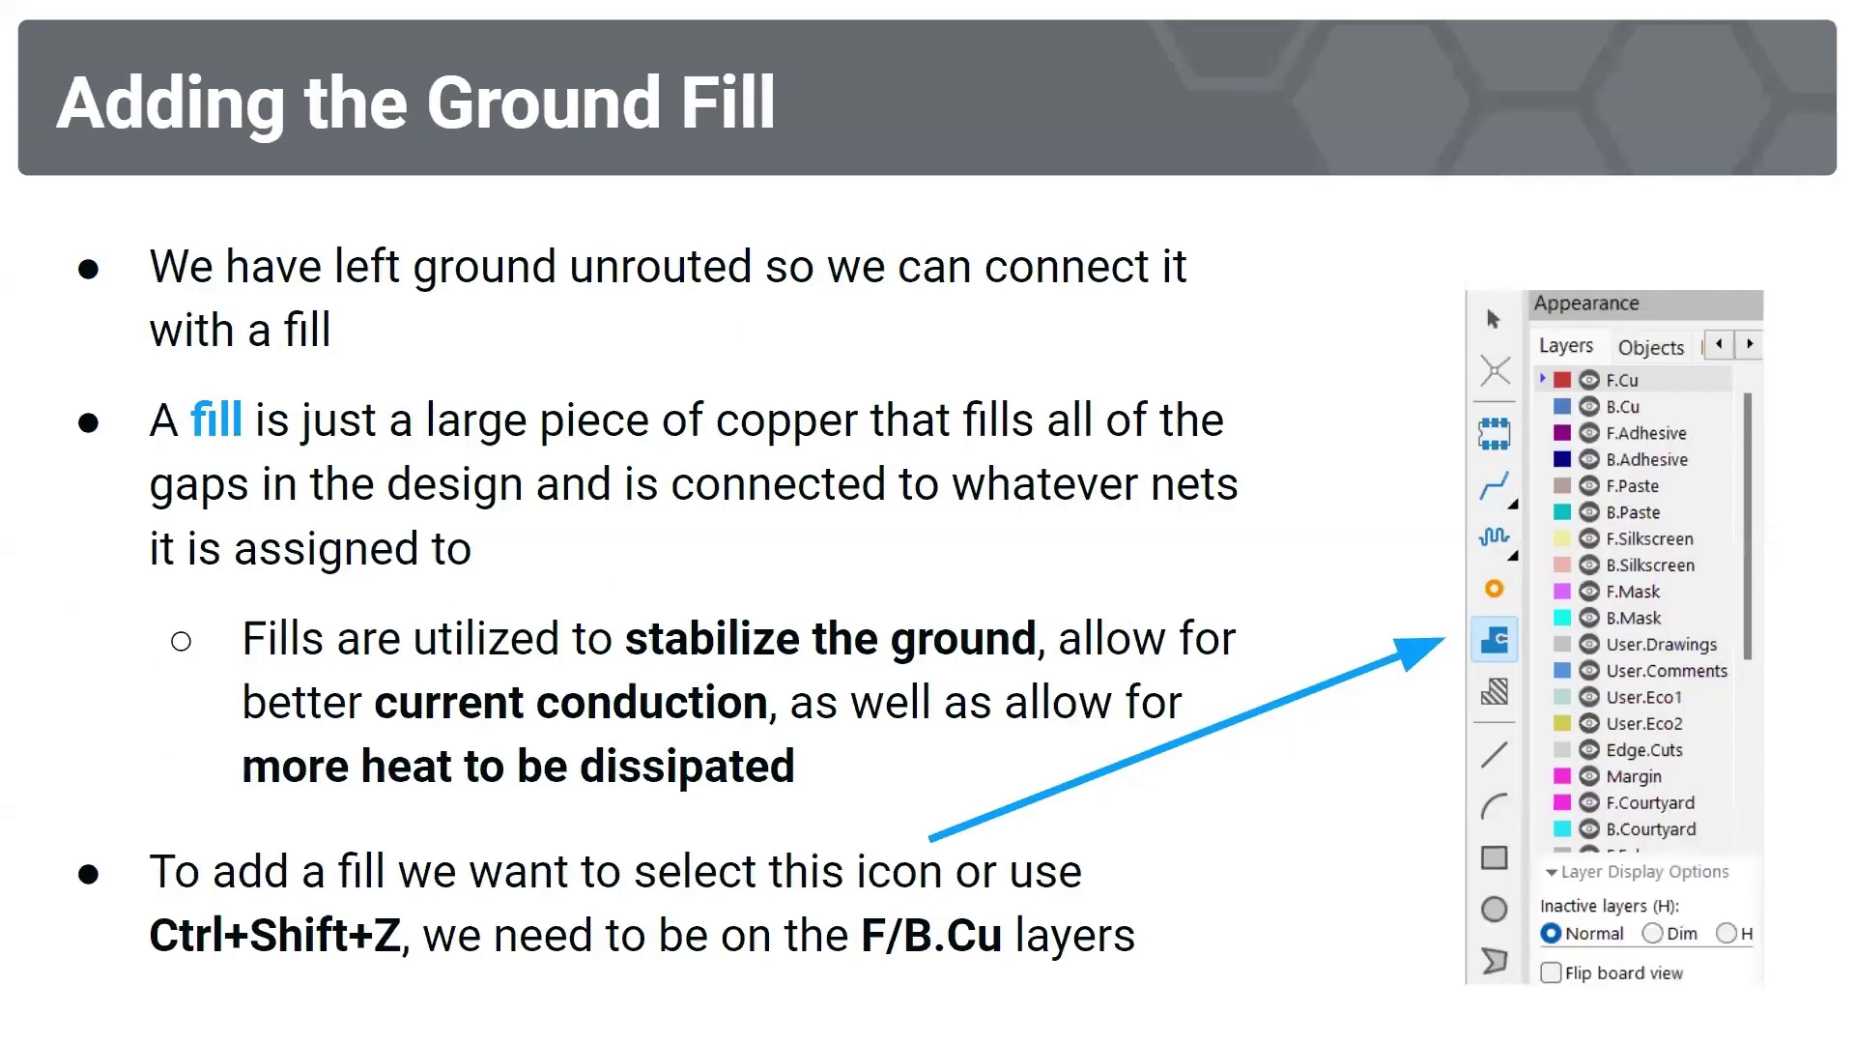